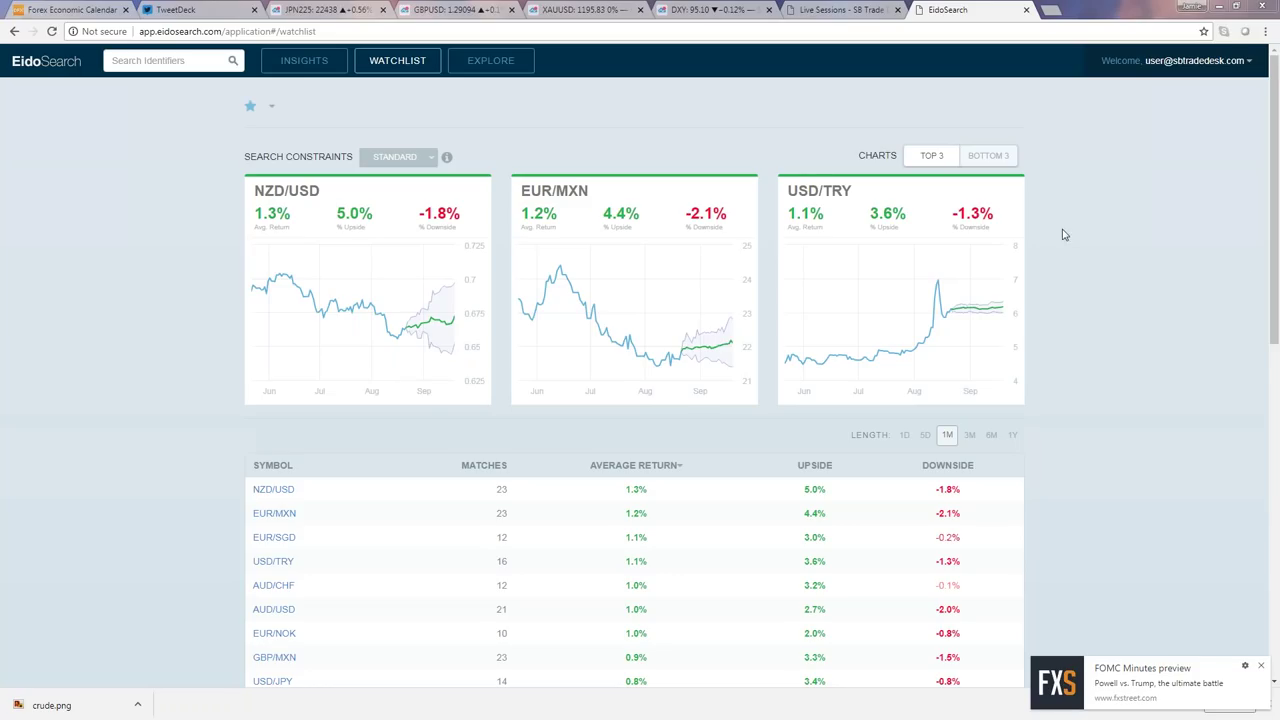
- Return to the DXY TradingView tab showing the weekly Dollar Index with its 97.32, 95.03 and 87.63 levels
left_click(693, 9)
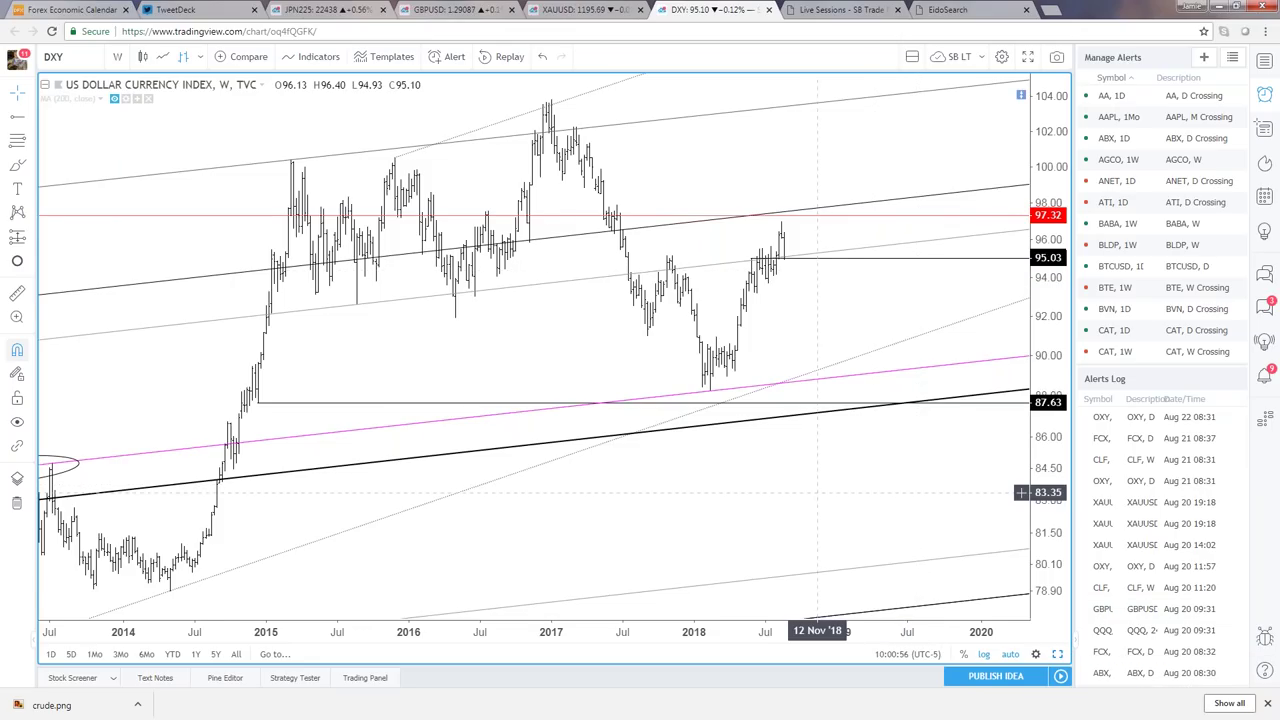
- Zoom and pan the weekly DXY chart toward the latest bars closing at 95.11
scroll(823, 480, "down", 2)
scroll(828, 482, "up", 1)
scroll(828, 482, "up", 1)
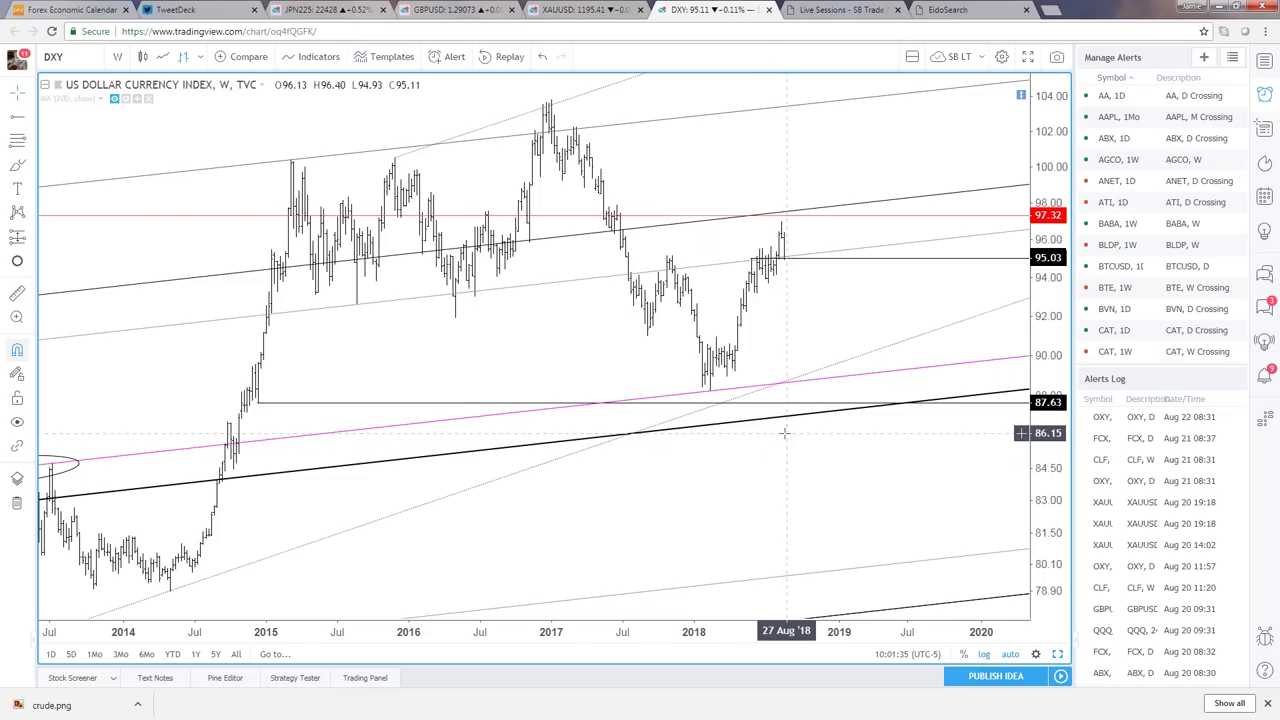
left_click_drag(821, 450, 962, 454)
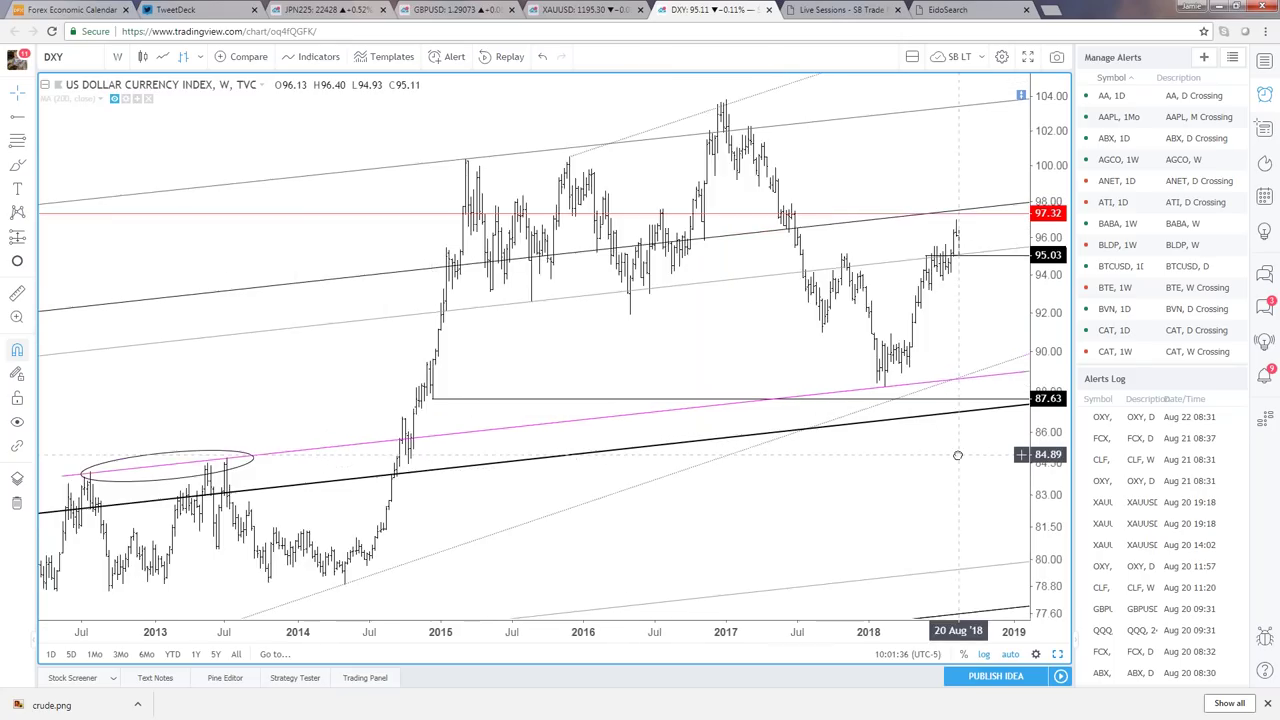
scroll(970, 457, "up", 3)
scroll(930, 470, "up", 1)
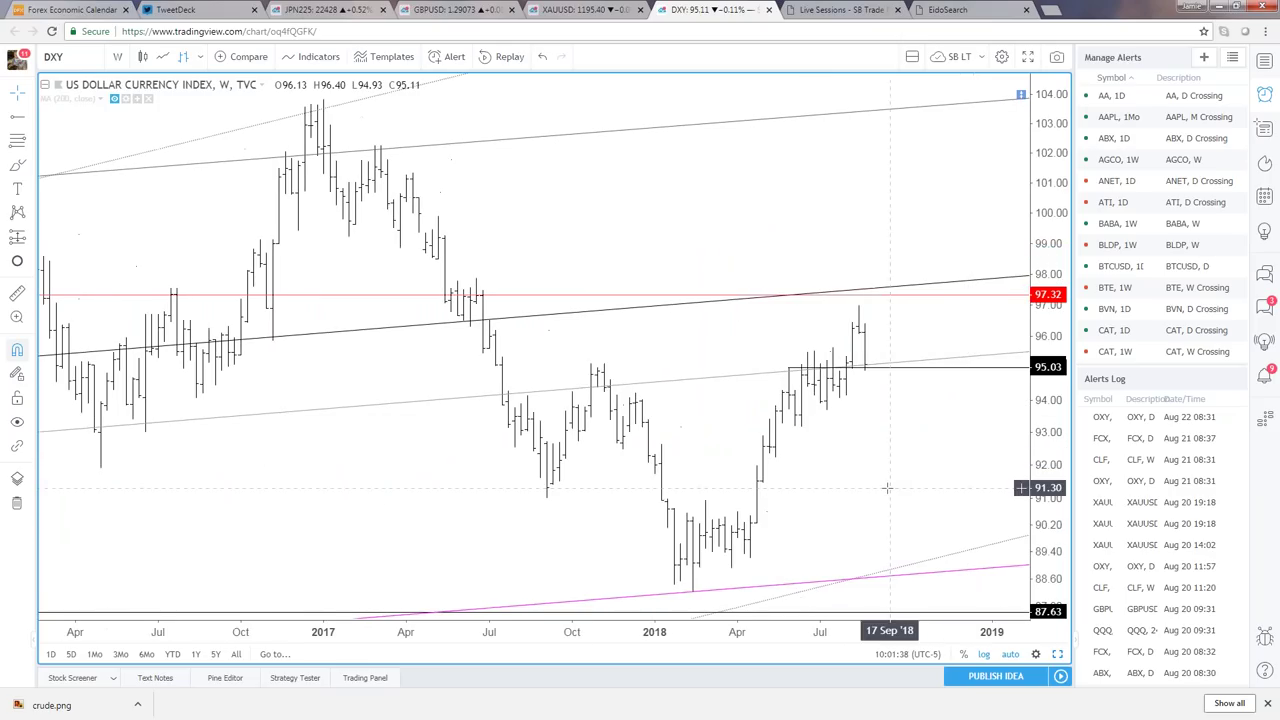
- Show the weekly DXY chart as candles and zoom in on the 2017–2018 swings
left_click(140, 56)
scroll(190, 192, "up", 2)
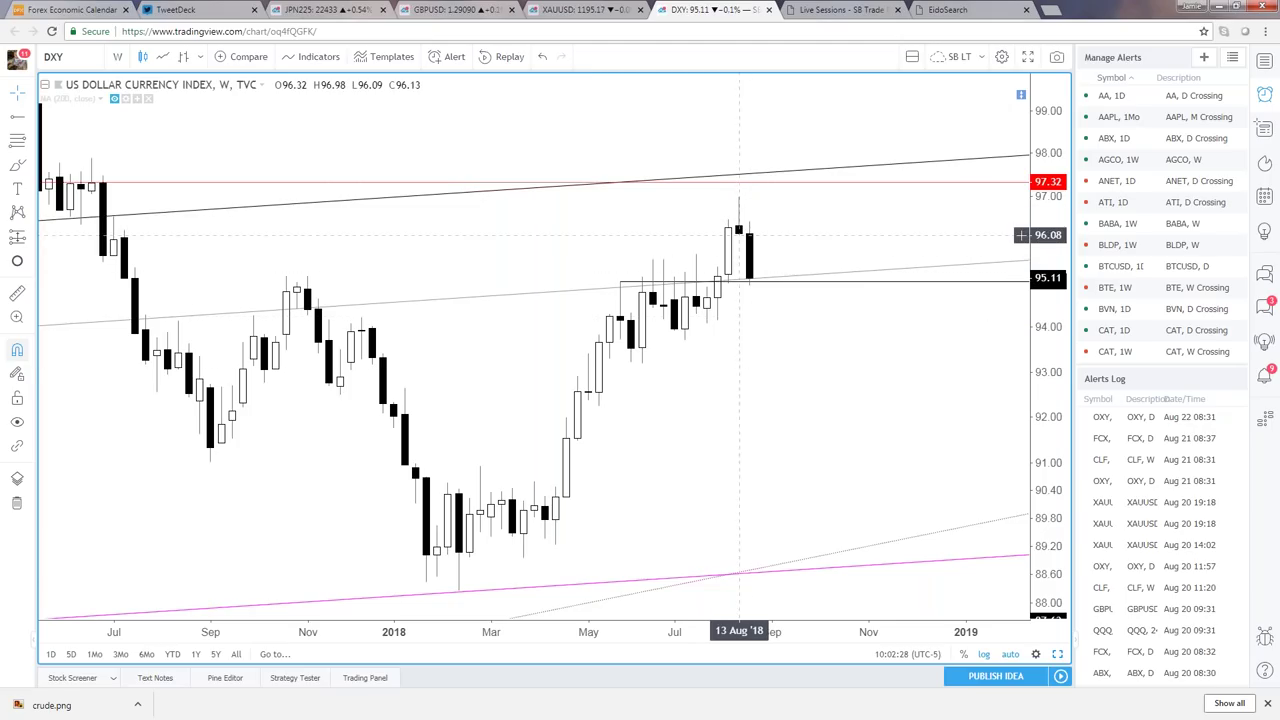
scroll(758, 222, "down", 2)
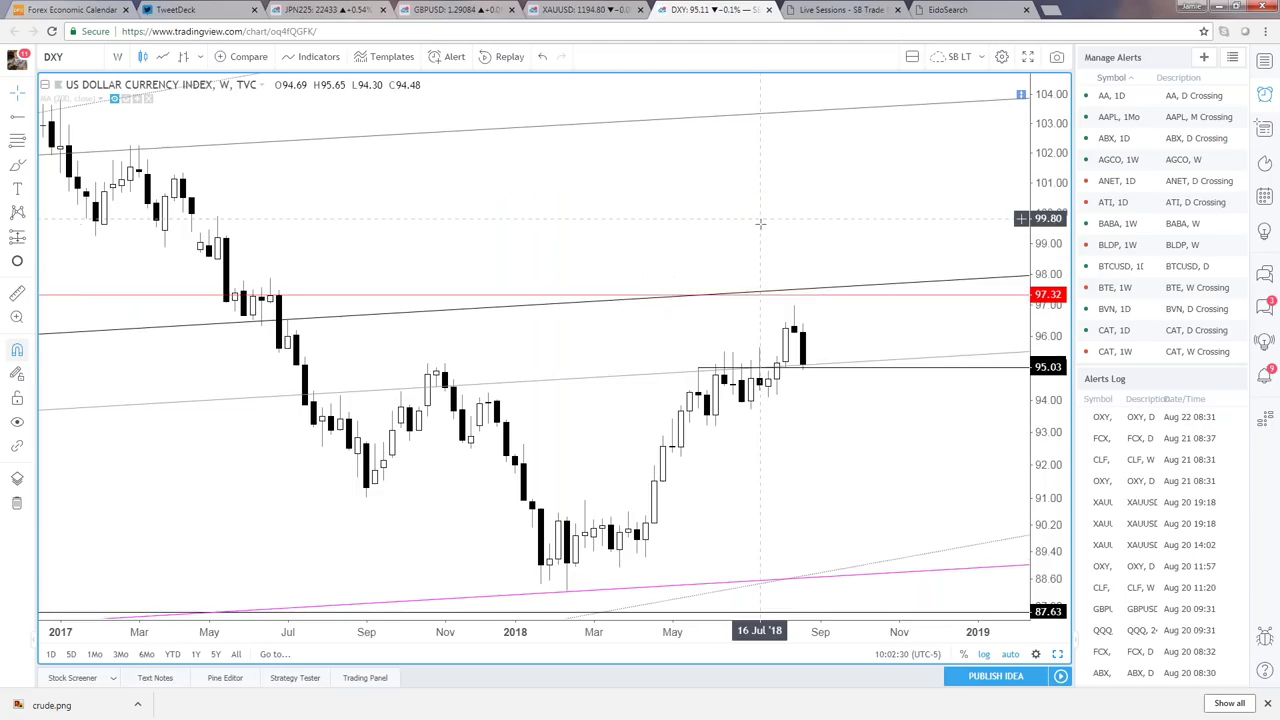
scroll(760, 260, "up", 1)
scroll(752, 300, "up", 1)
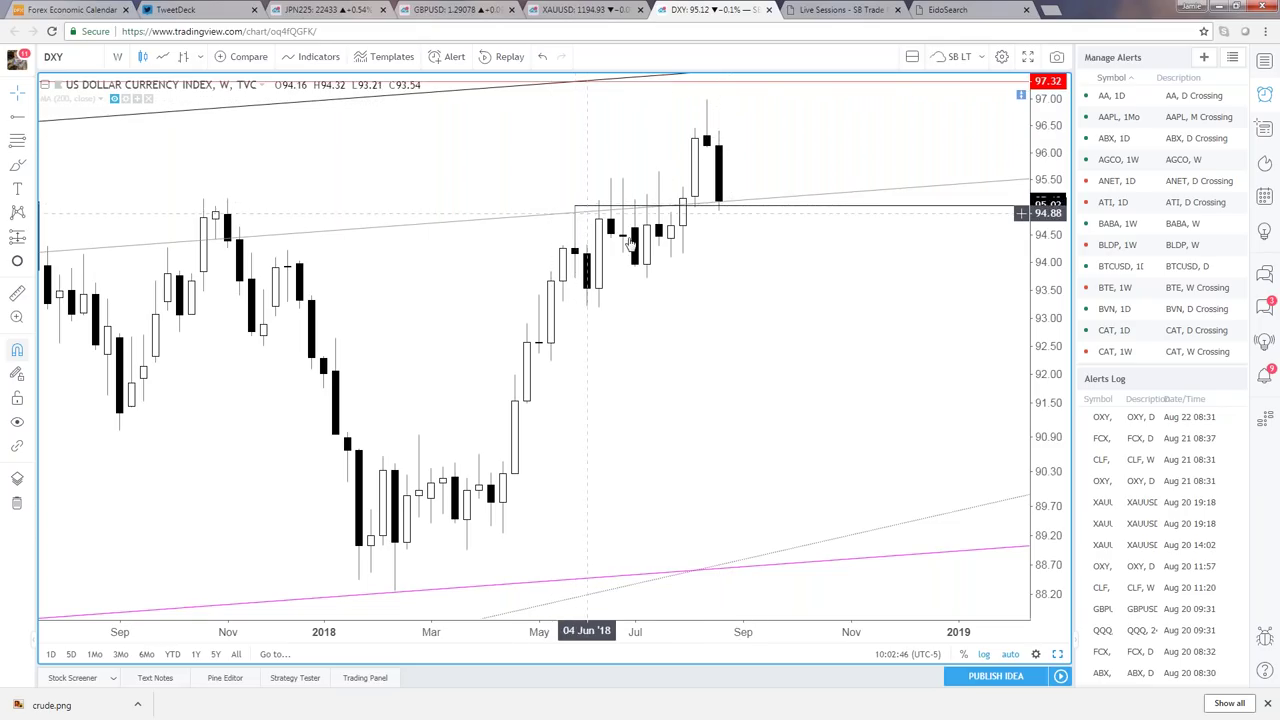
scroll(630, 245, "down", 2)
scroll(640, 372, "down", 1)
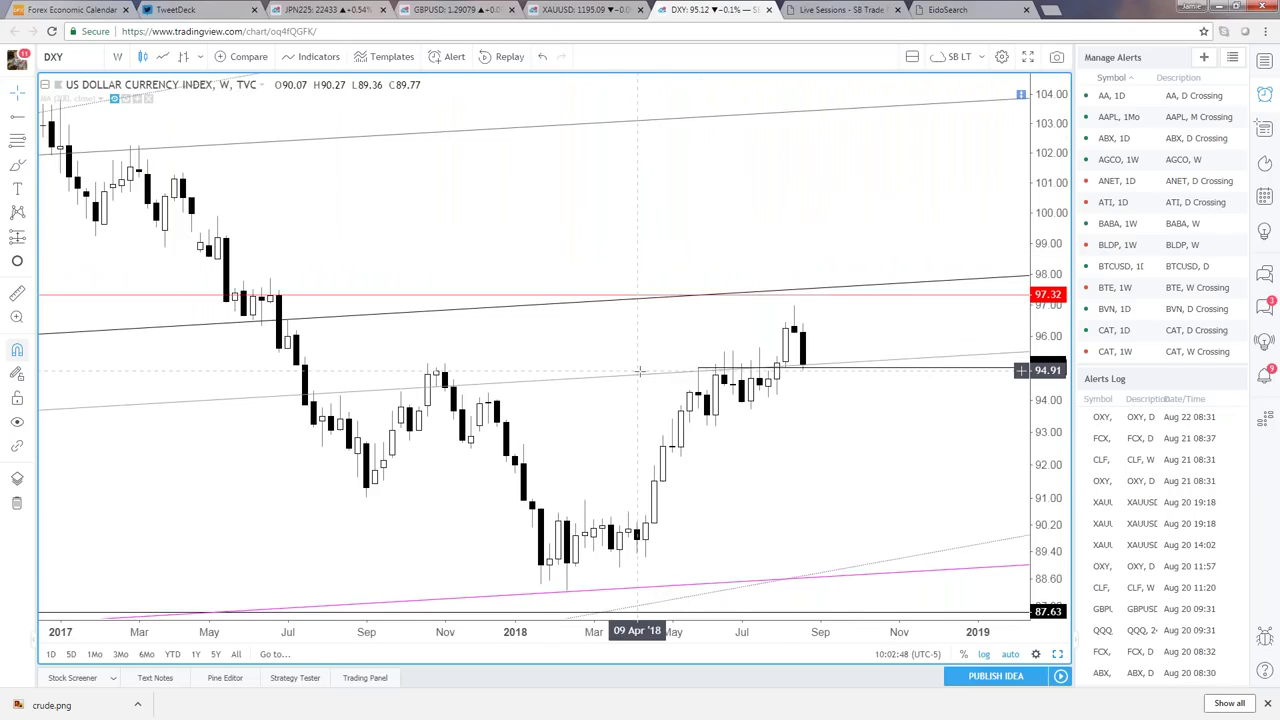
scroll(640, 372, "down", 1)
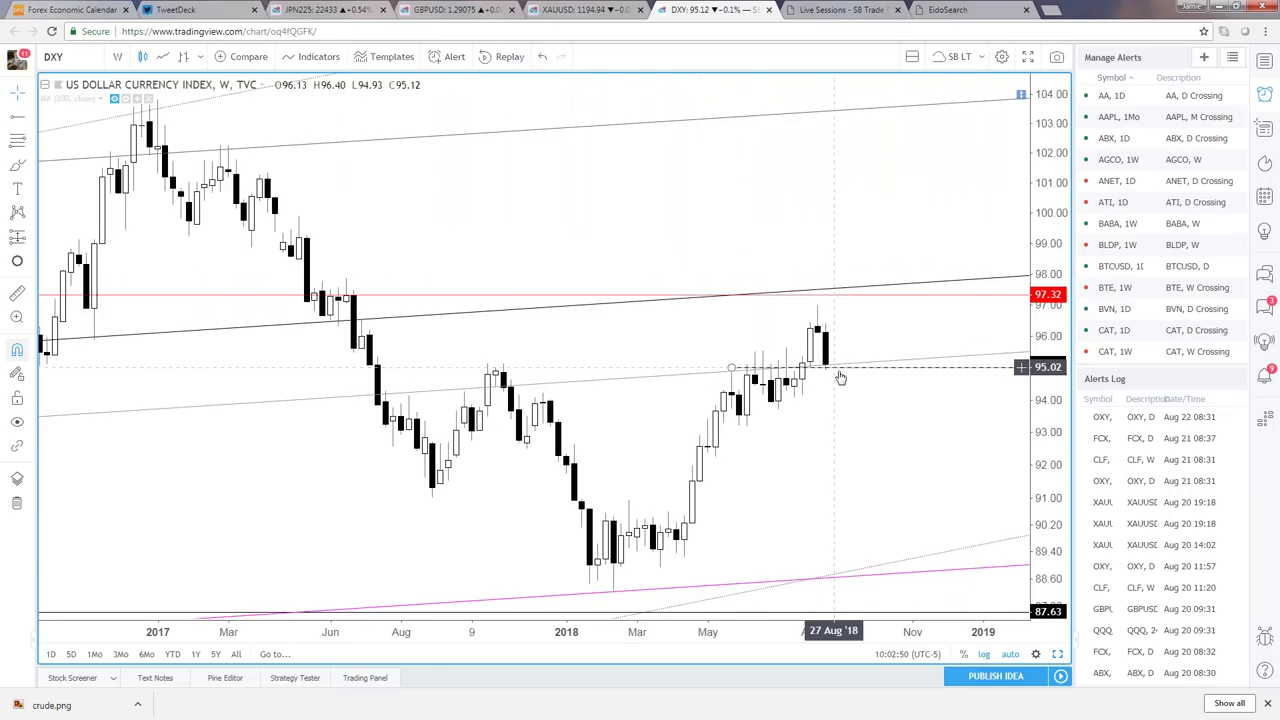
scroll(841, 380, "up", 2)
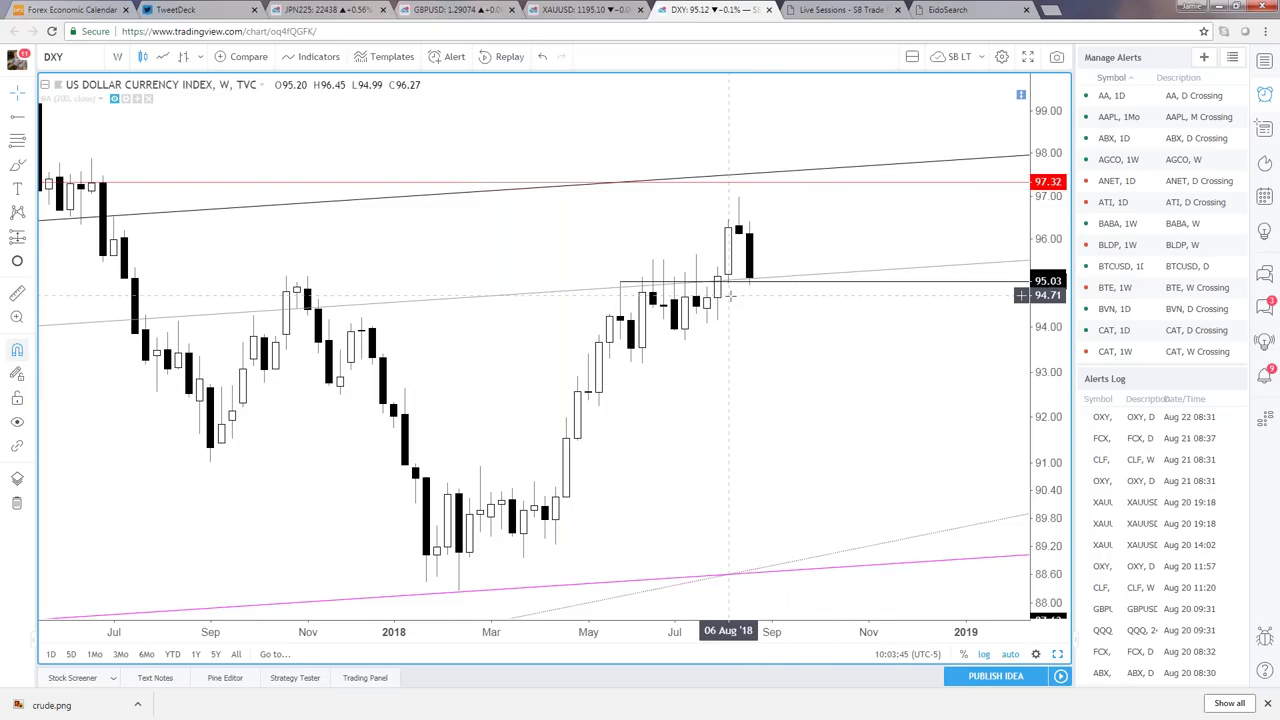
scroll(731, 294, "down", 2)
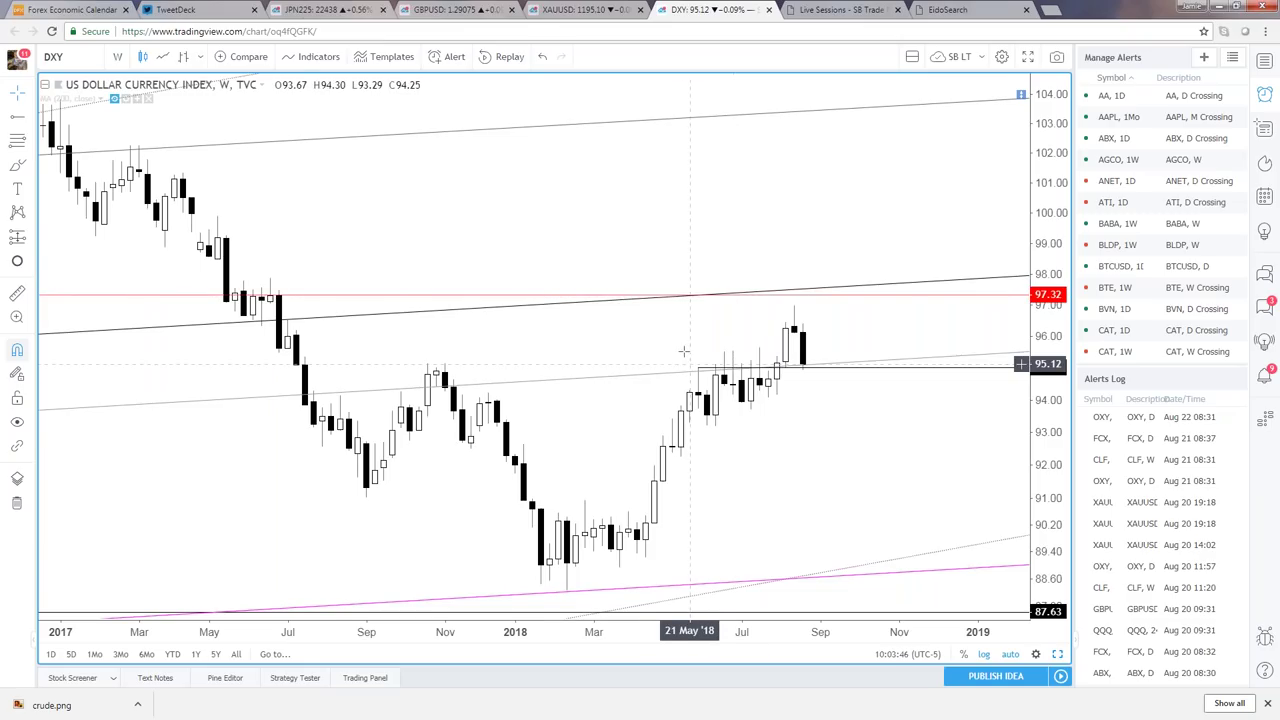
scroll(689, 362, "up", 1)
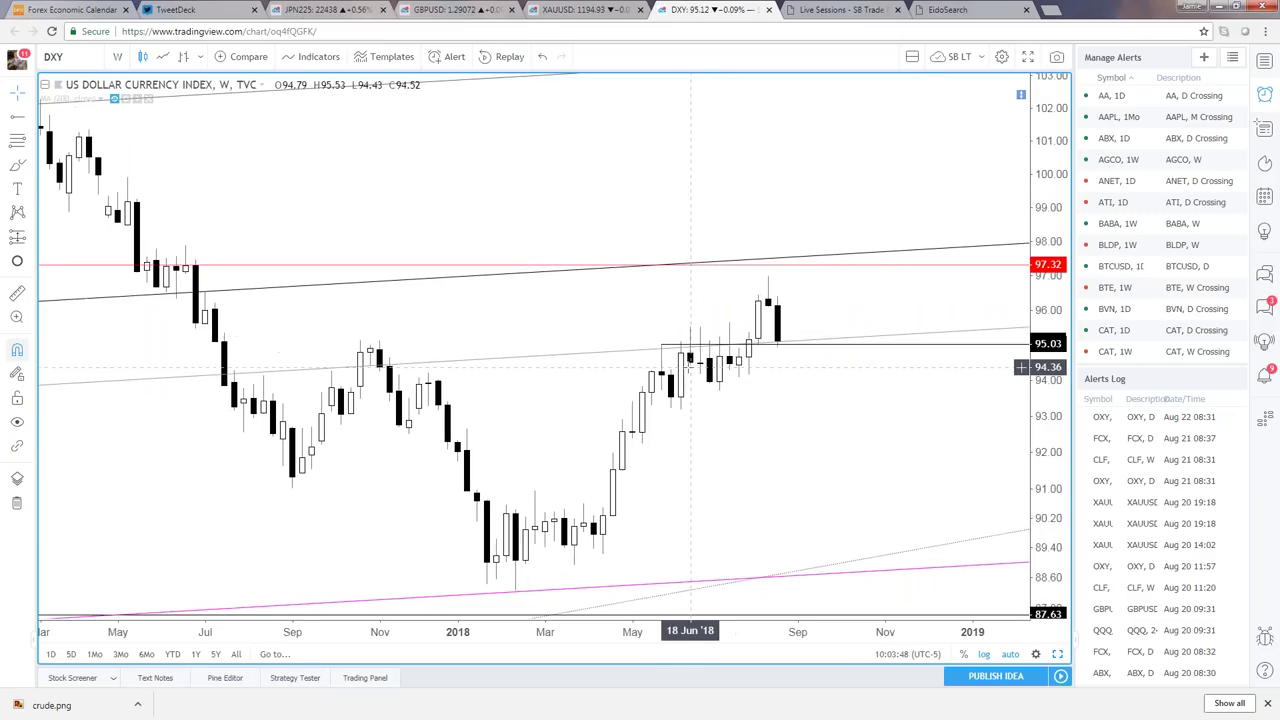
scroll(689, 367, "up", 2)
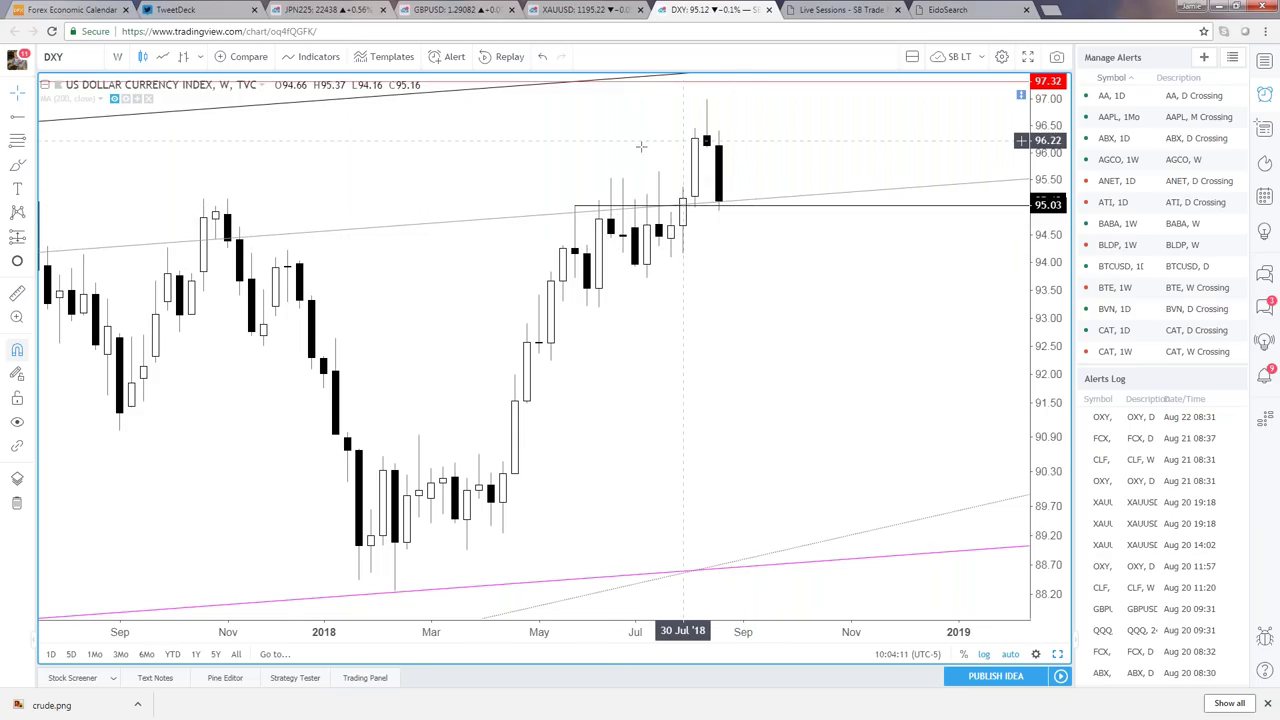
scroll(822, 400, "down", 3)
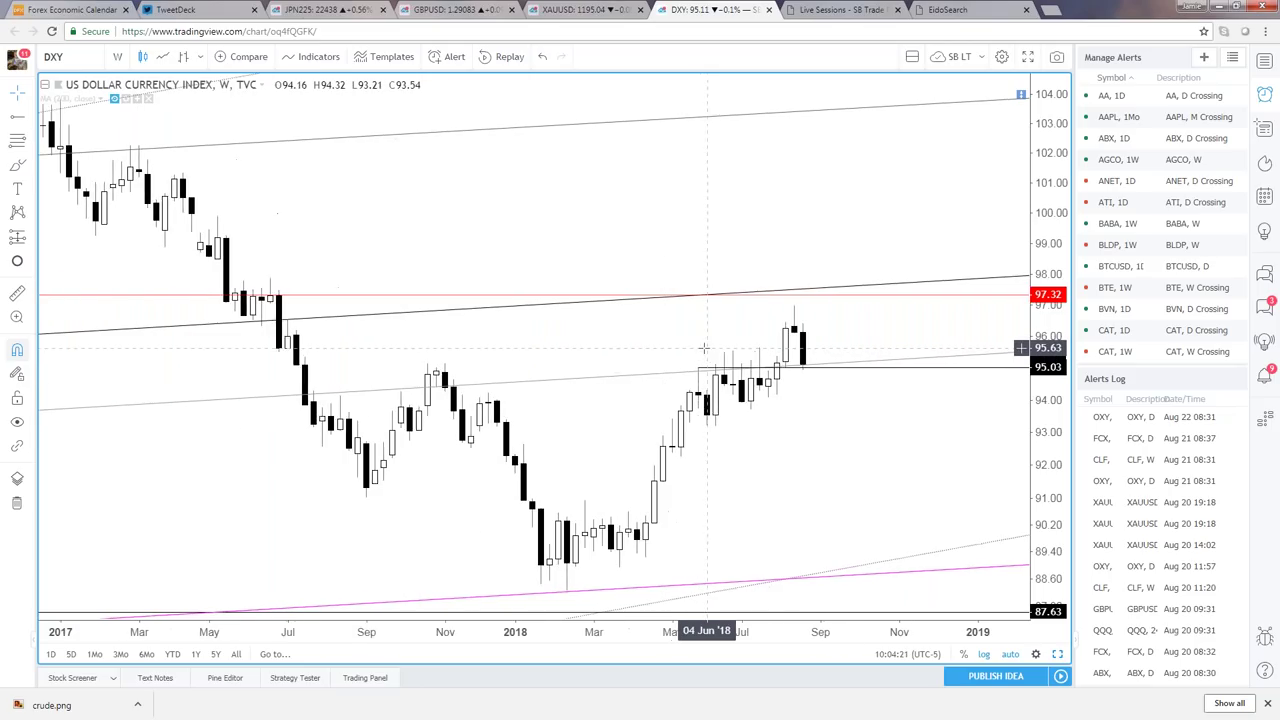
scroll(704, 348, "up", 1)
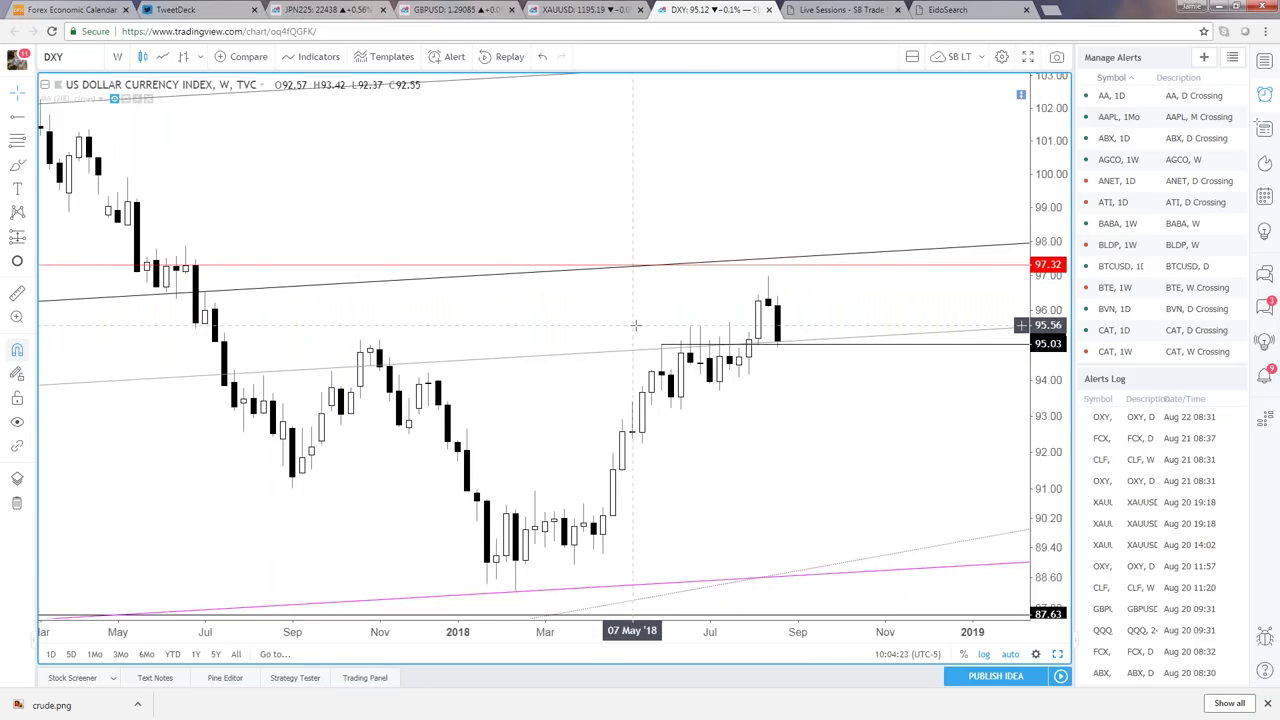
- Open the FXCM USDSEK chart, maximize its daily pane, and zoom out to the 9.0688 rally
type("USDSEK")
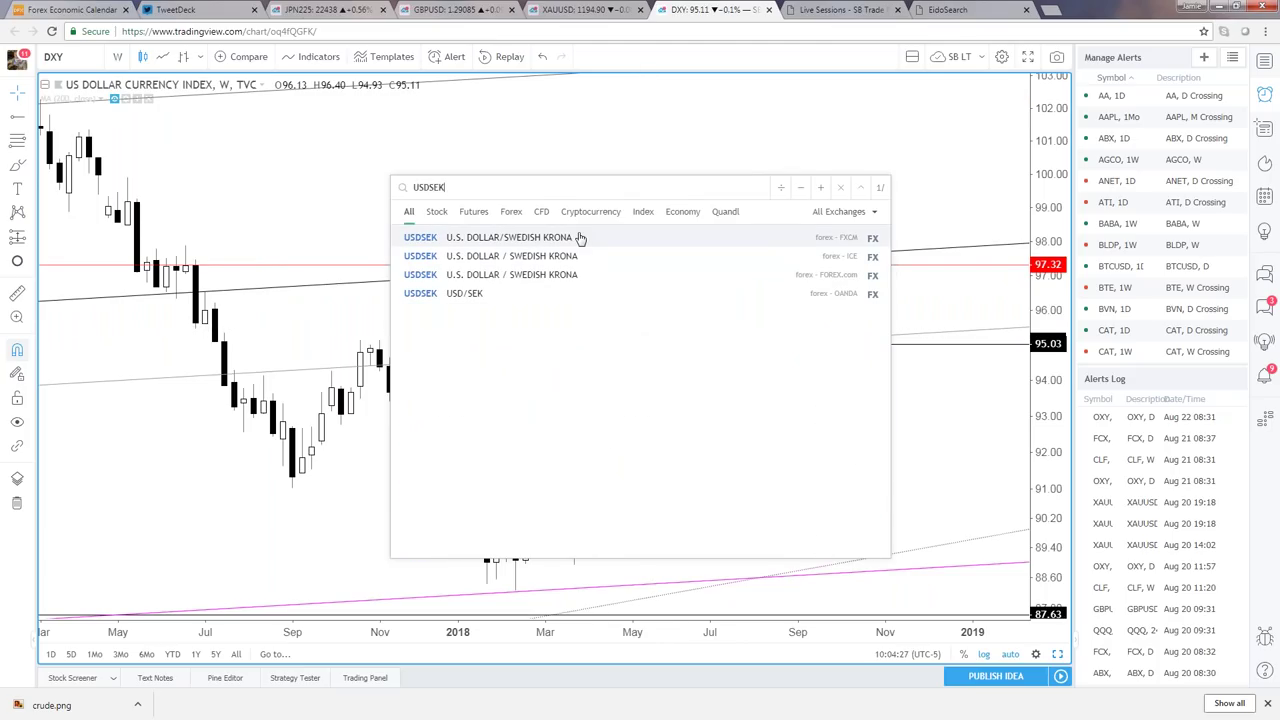
left_click(580, 238)
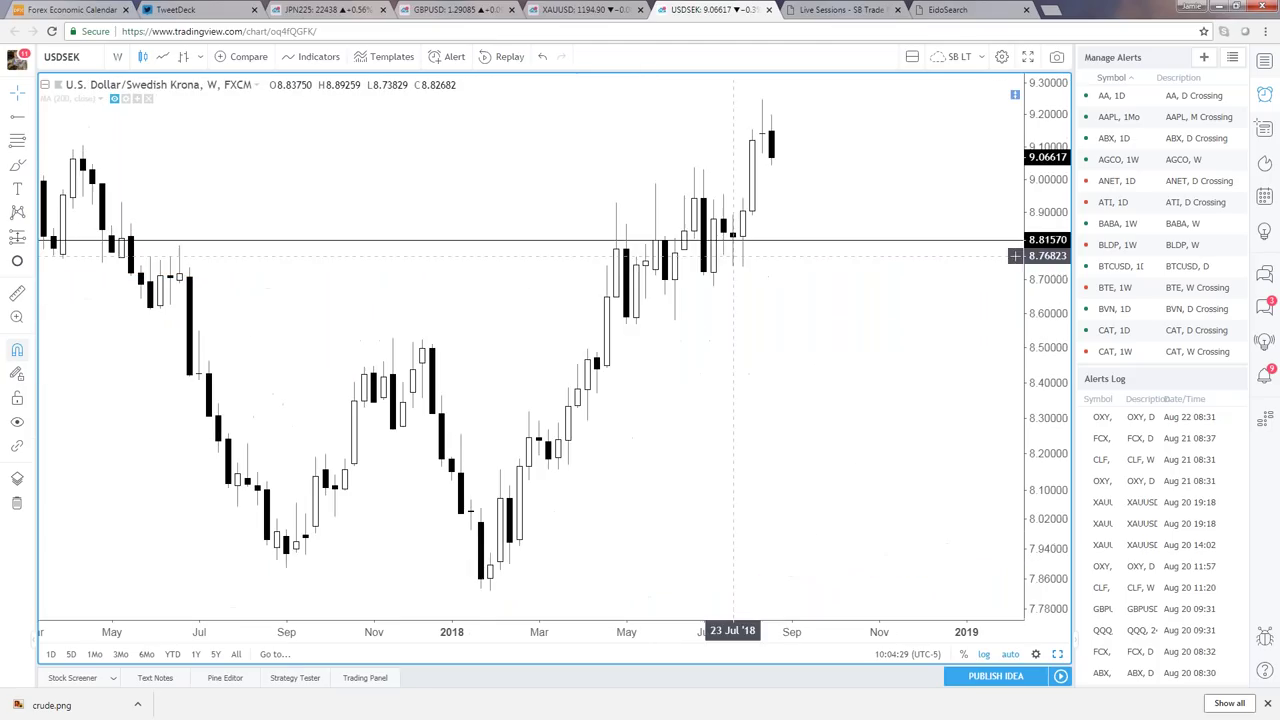
left_click(1057, 654)
left_click(1058, 654)
scroll(988, 504, "down", 5)
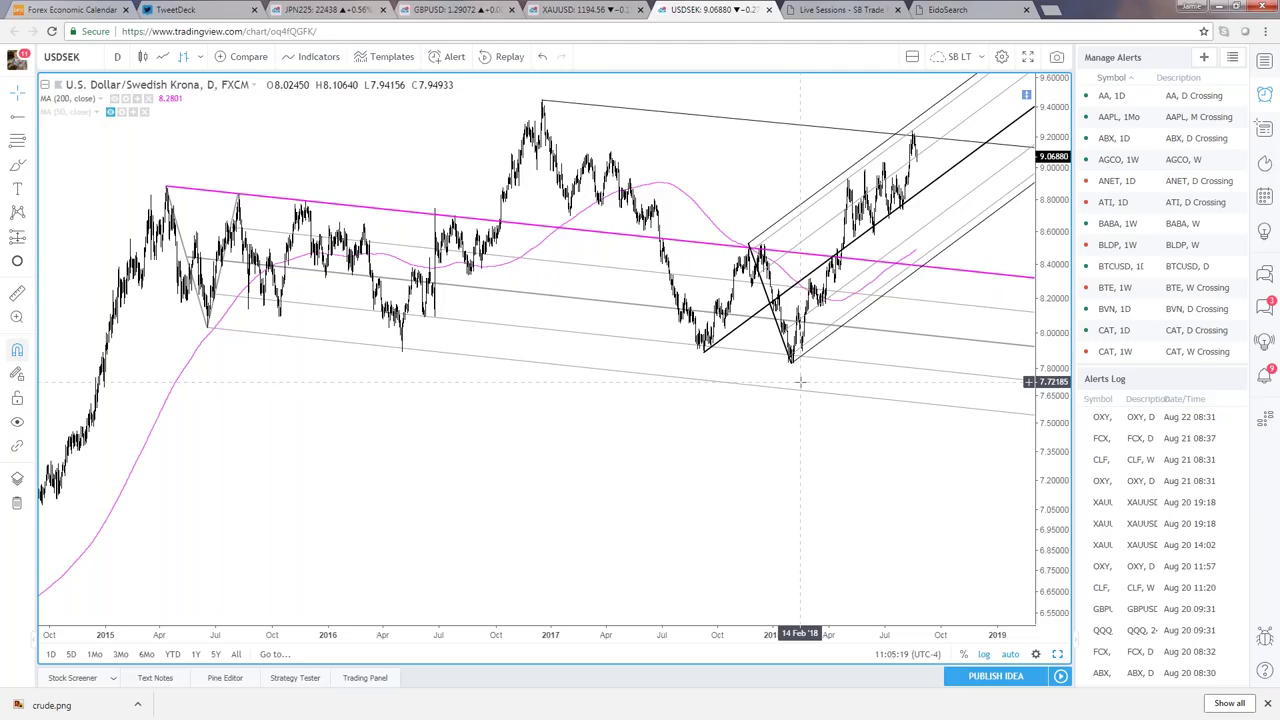
scroll(800, 381, "up", 5)
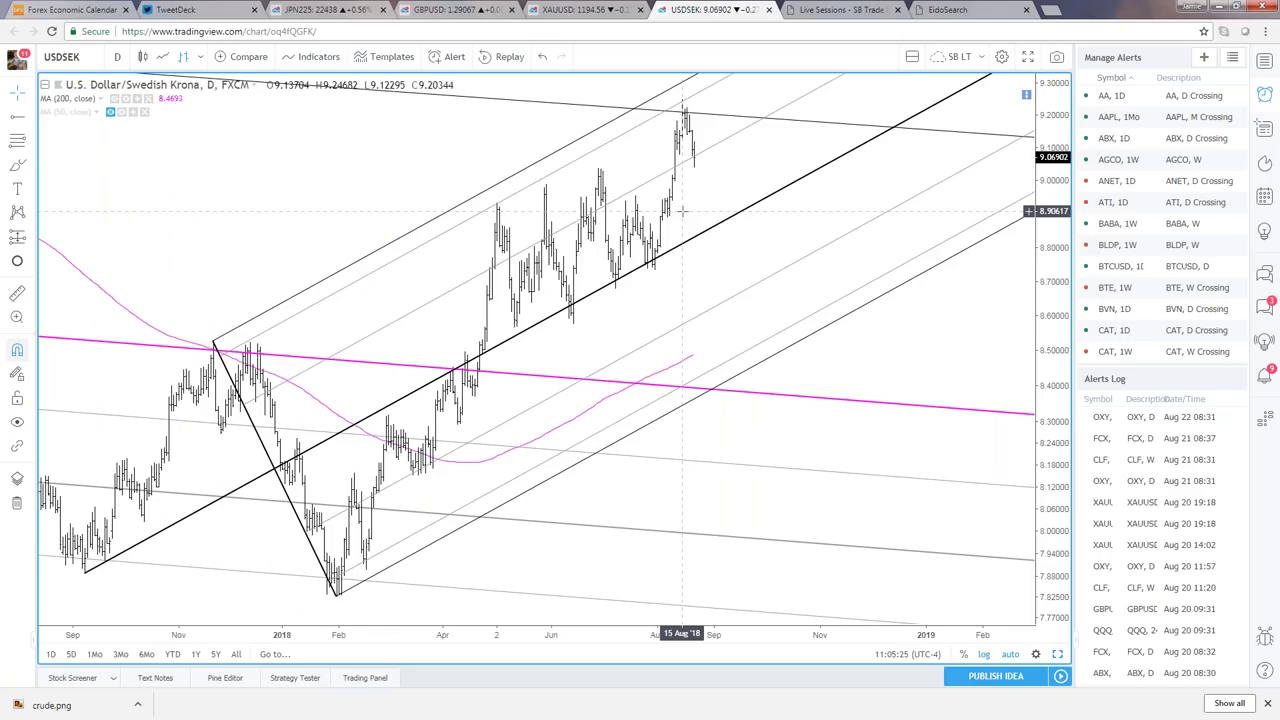
scroll(685, 262, "down", 5)
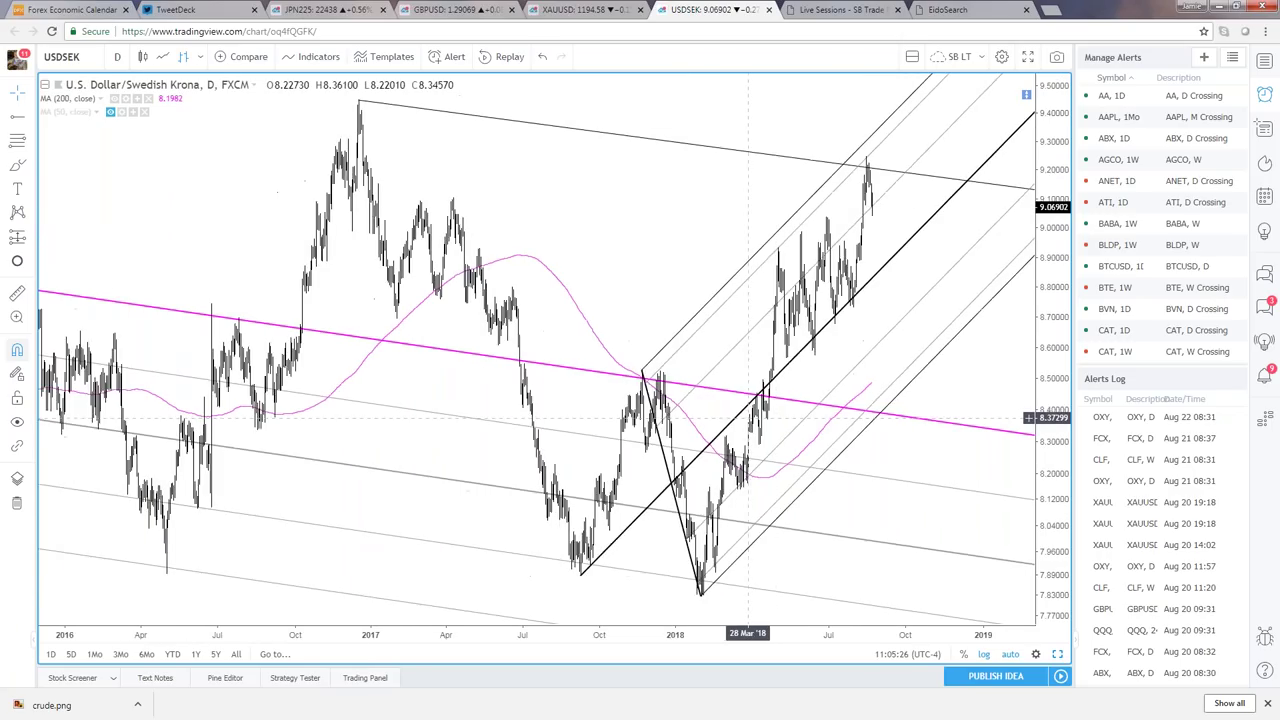
scroll(748, 418, "down", 2)
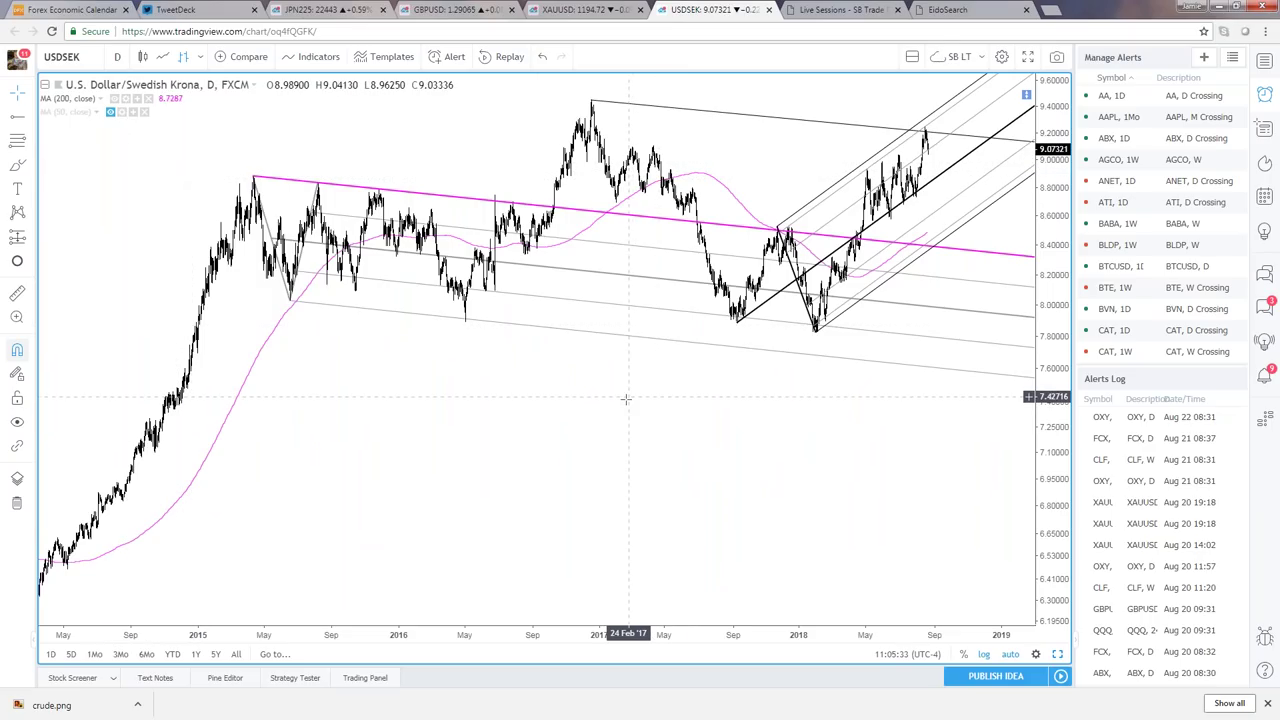
left_click_drag(623, 403, 640, 403)
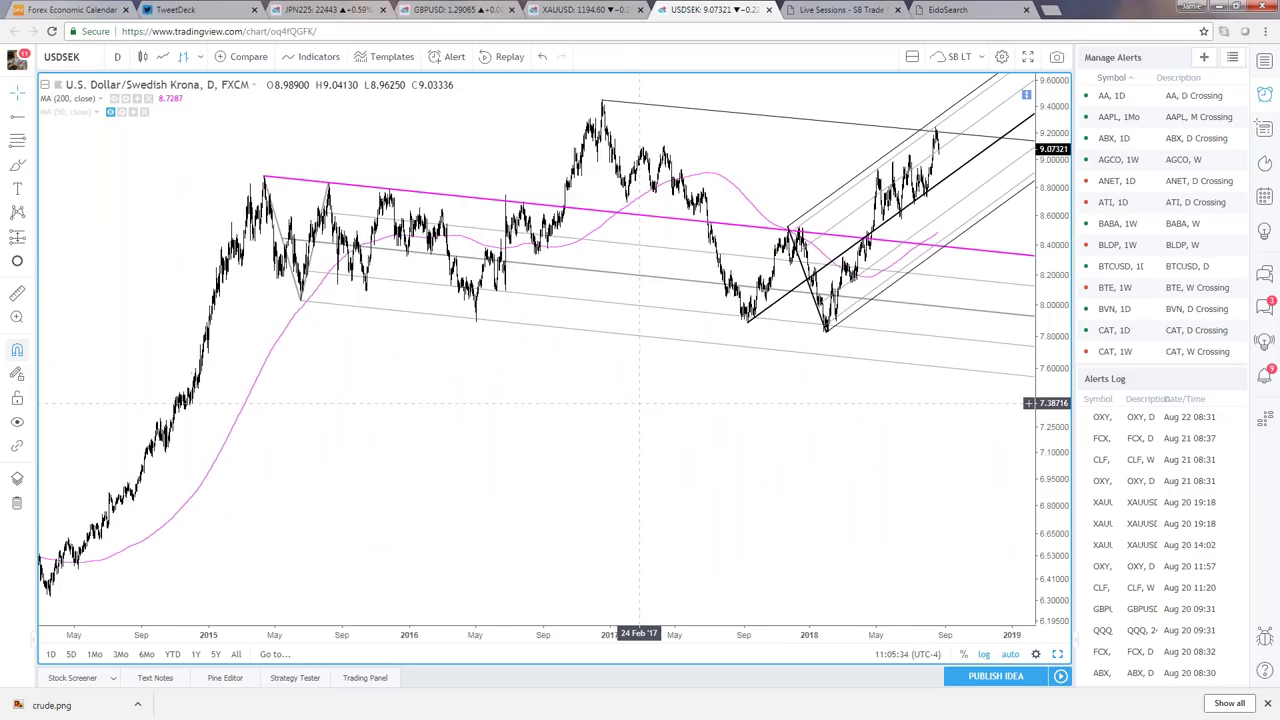
scroll(644, 440, "up", 1)
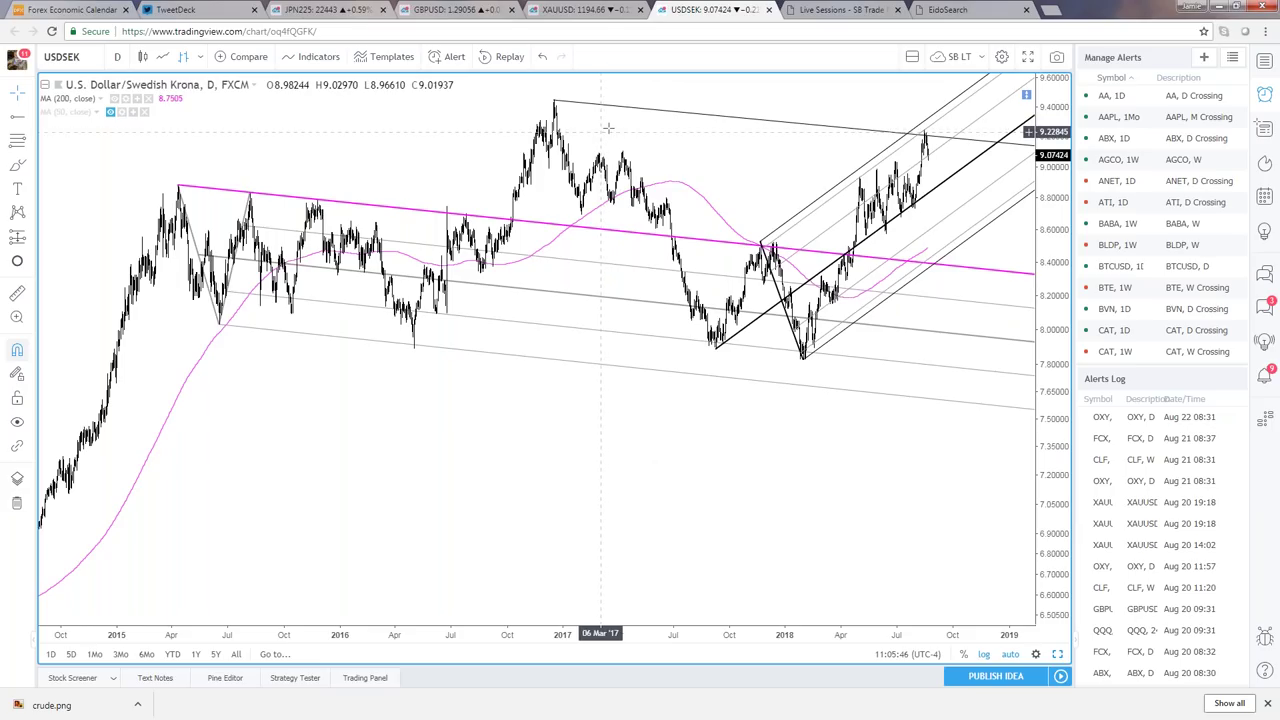
left_click(555, 100)
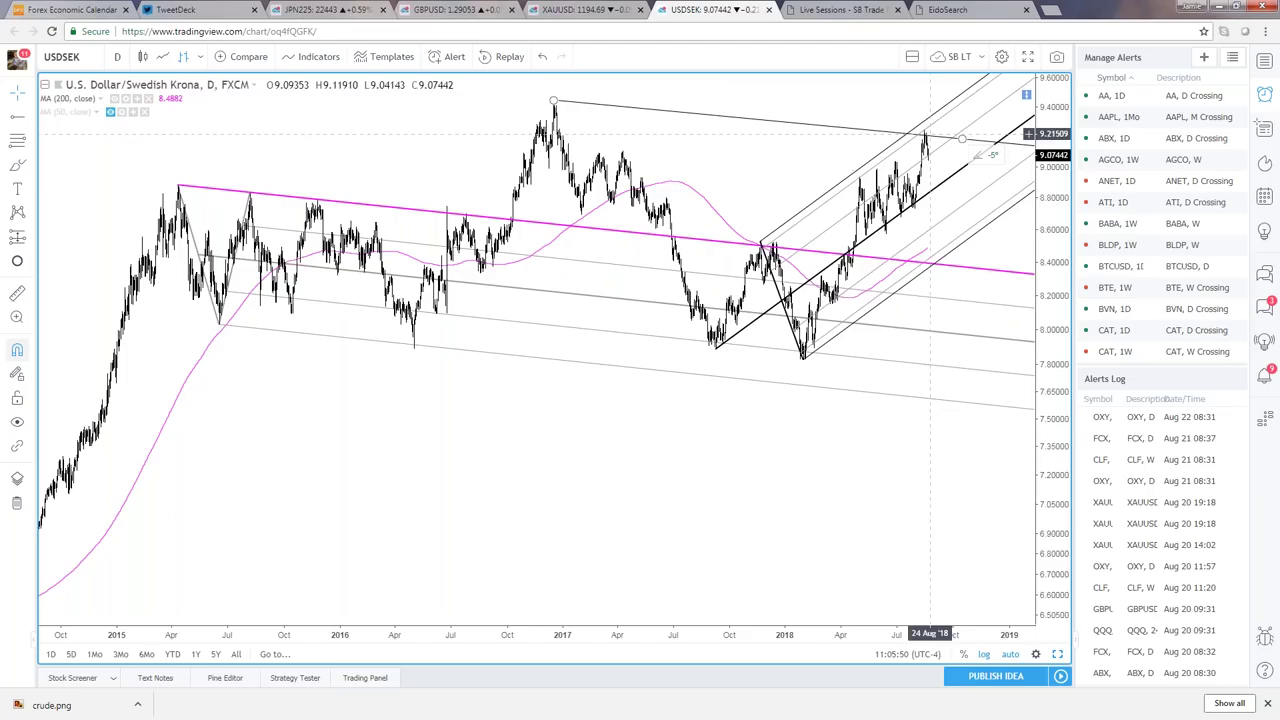
left_click(177, 186)
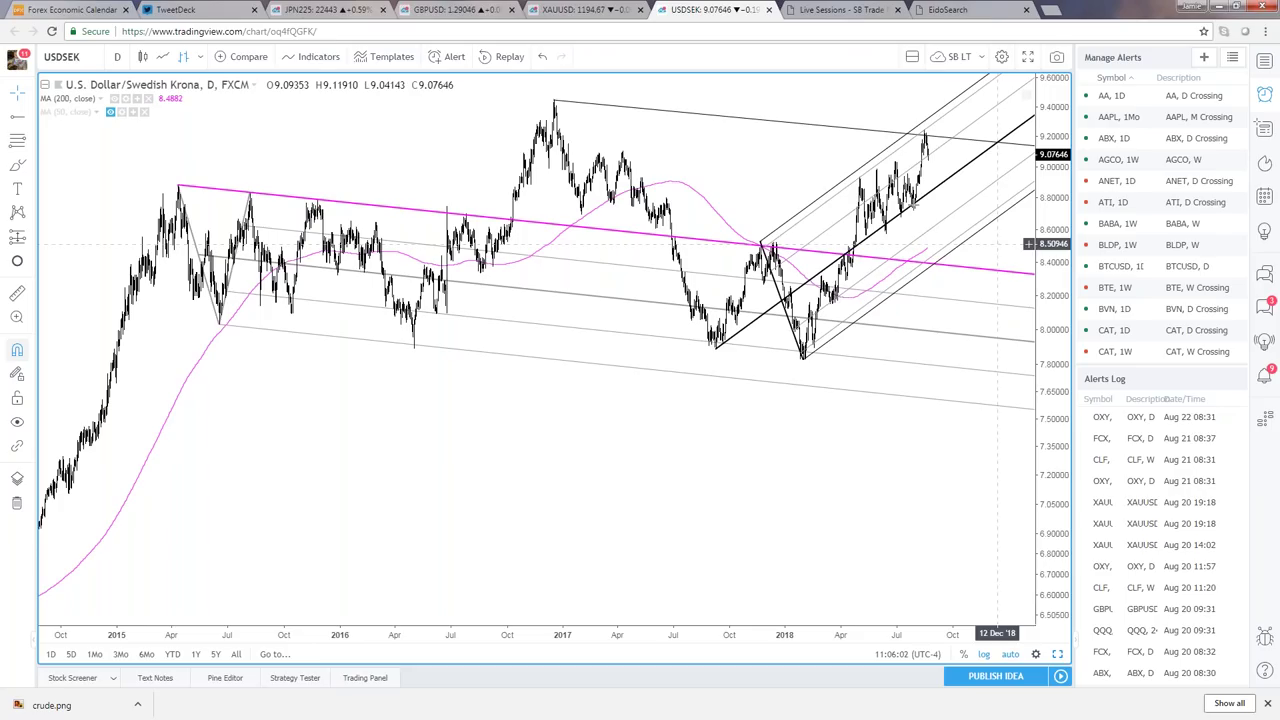
scroll(423, 440, "up", 3)
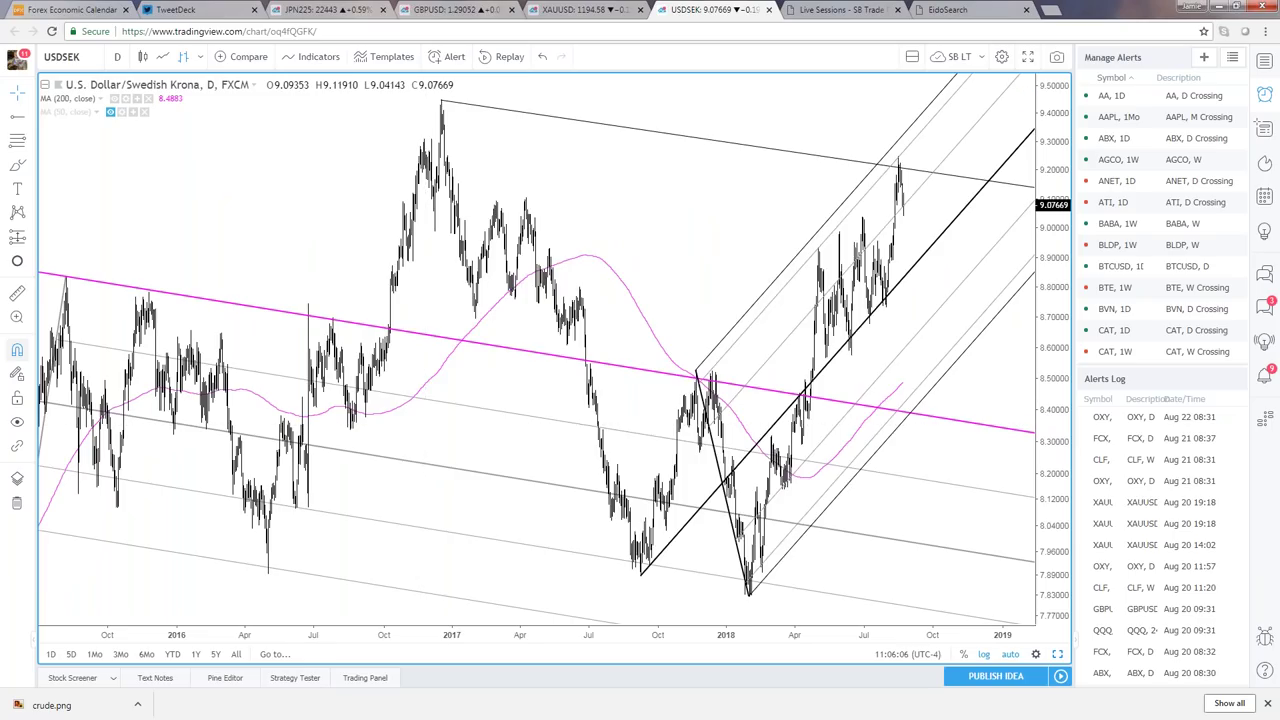
type("USDOLLAR")
left_click(543, 237)
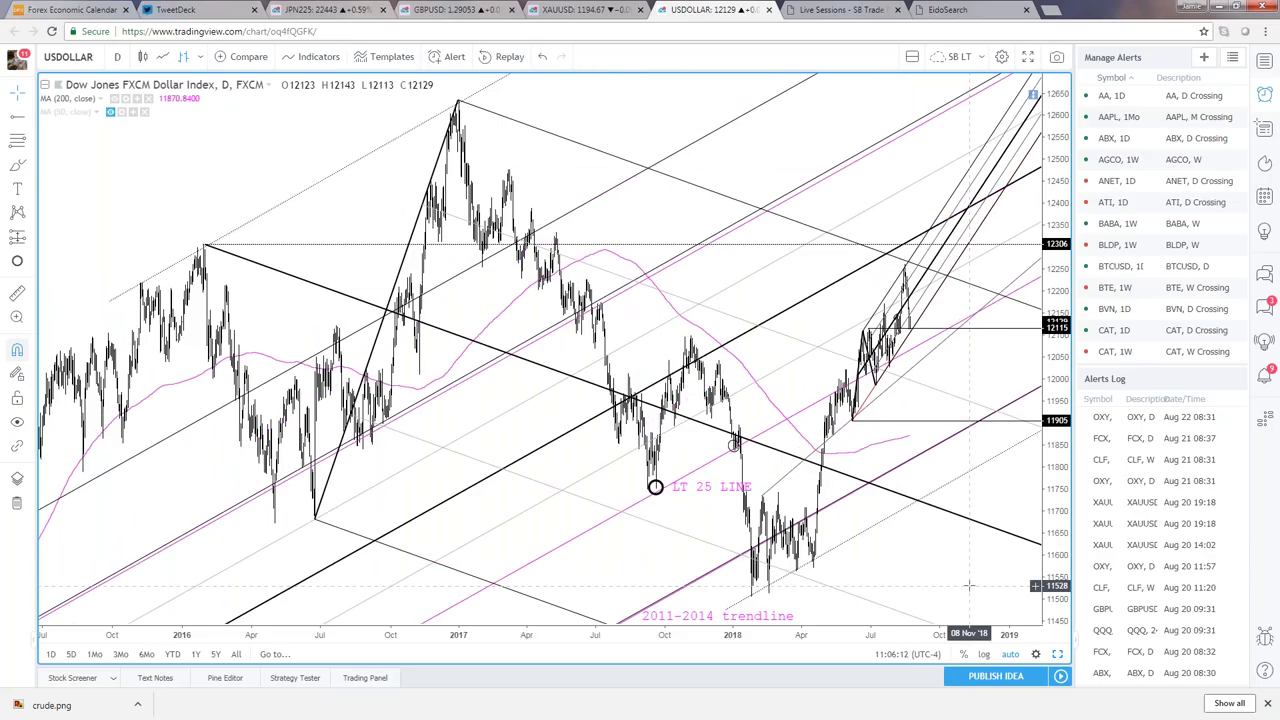
type("240")
key("Return")
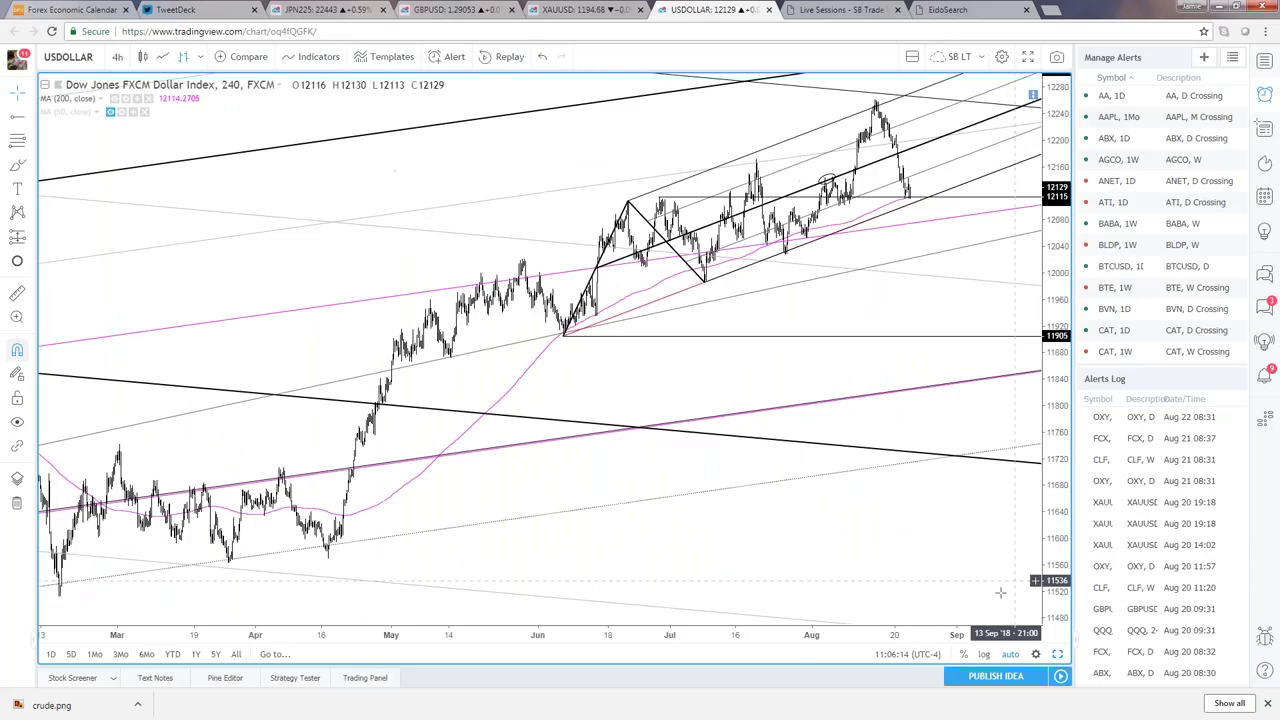
scroll(936, 560, "up", 5)
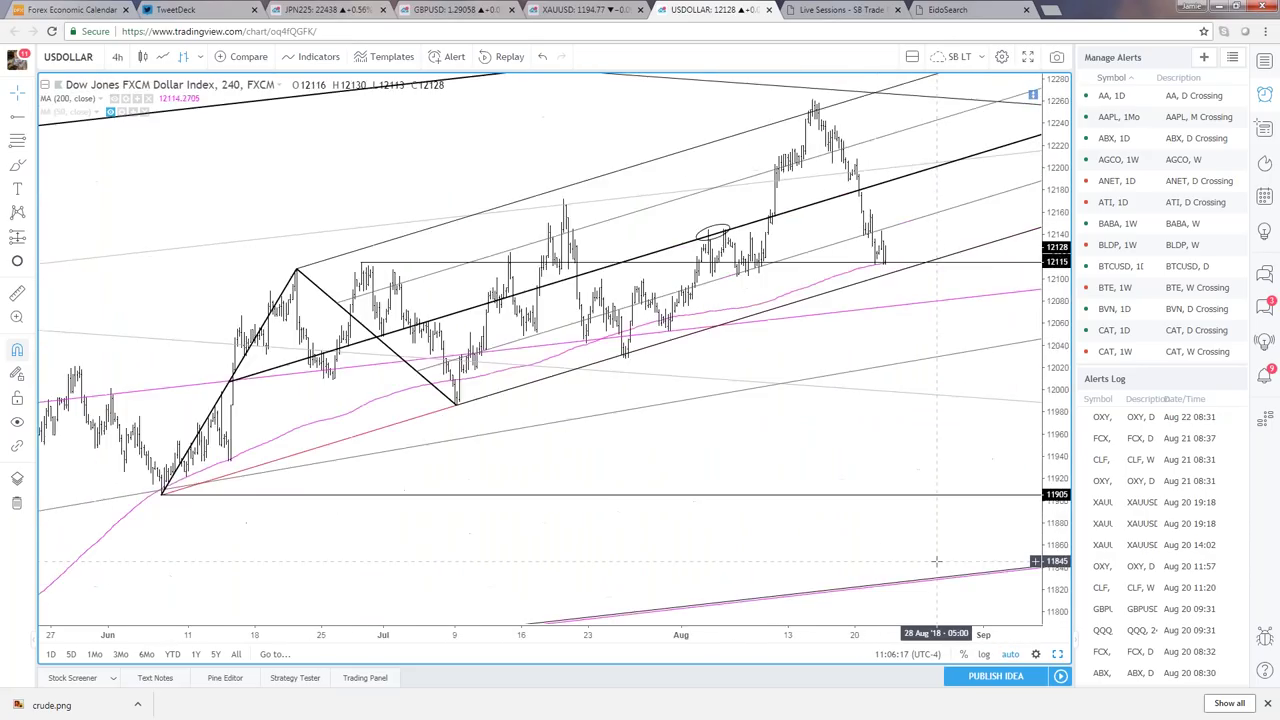
scroll(936, 560, "up", 2)
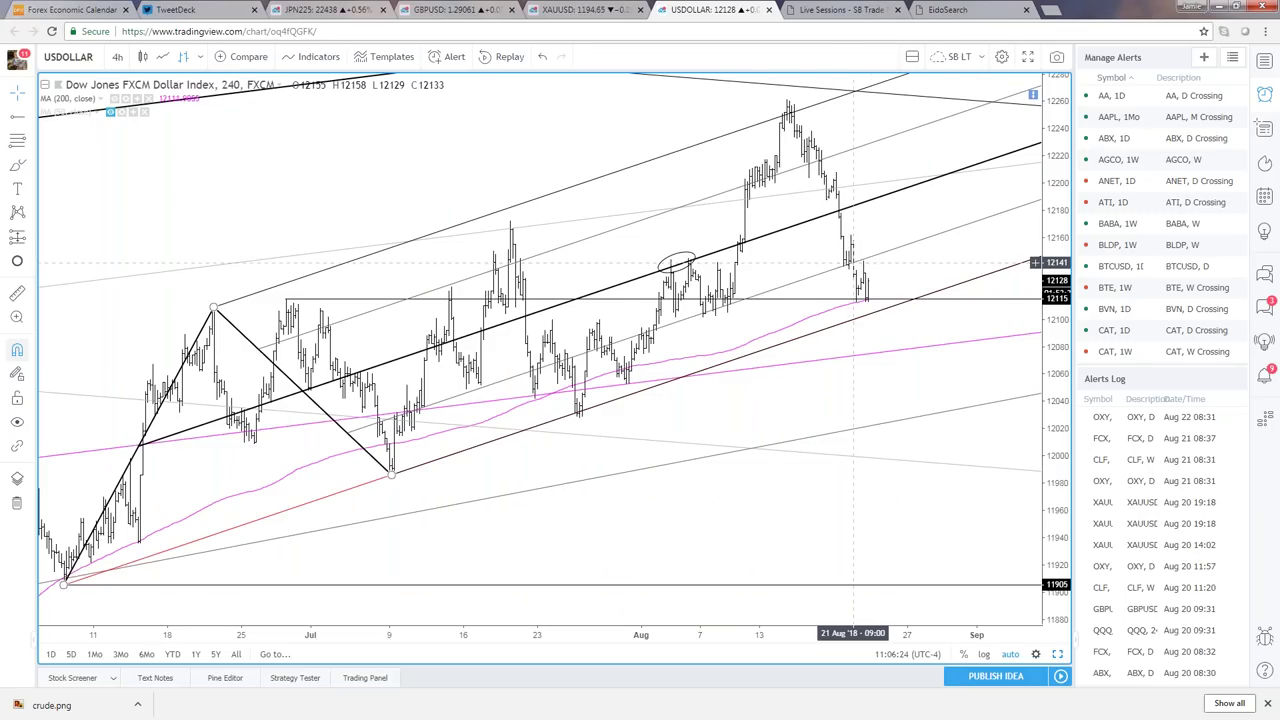
scroll(623, 537, "up", 5)
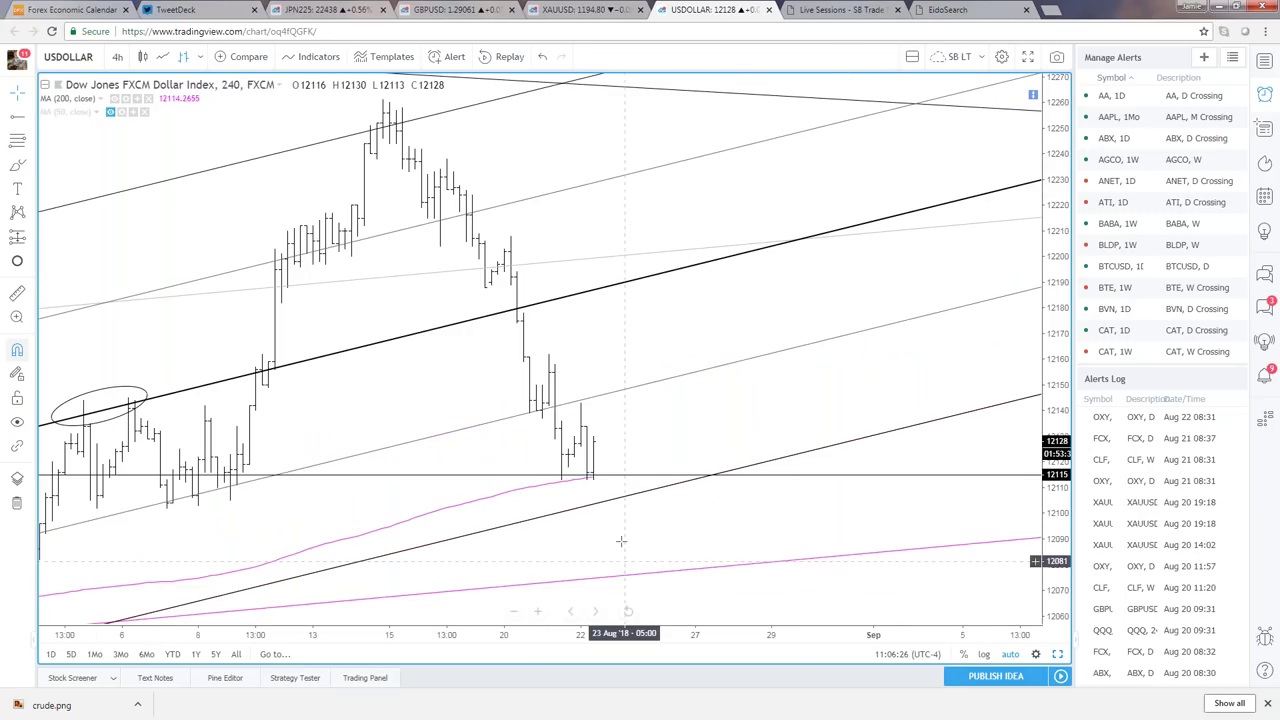
scroll(632, 490, "down", 2)
scroll(632, 490, "down", 3)
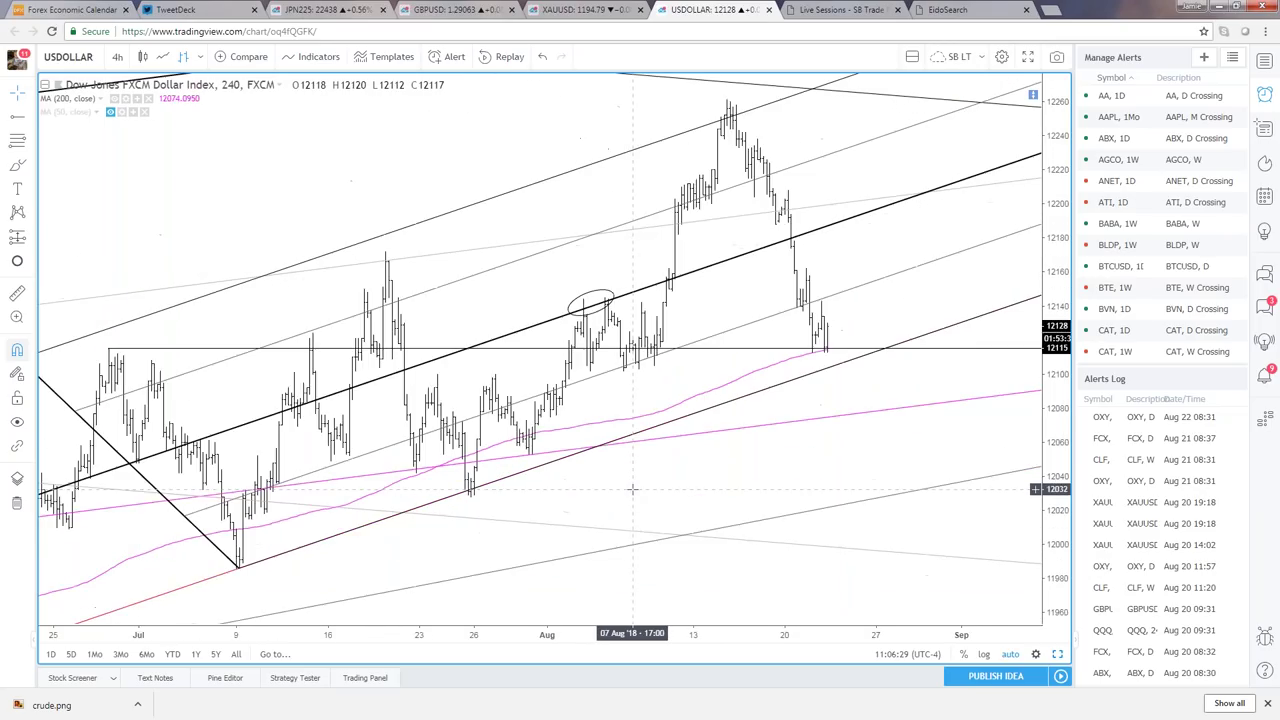
scroll(632, 490, "down", 2)
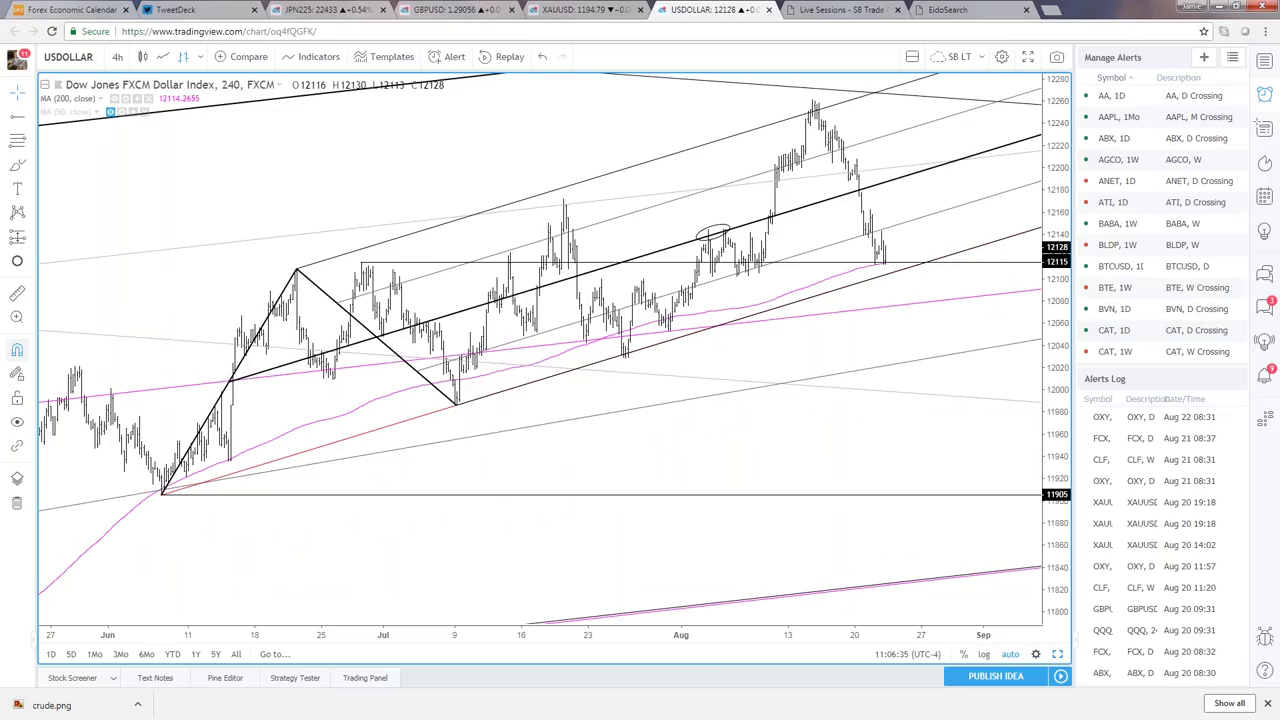
scroll(743, 371, "up", 2)
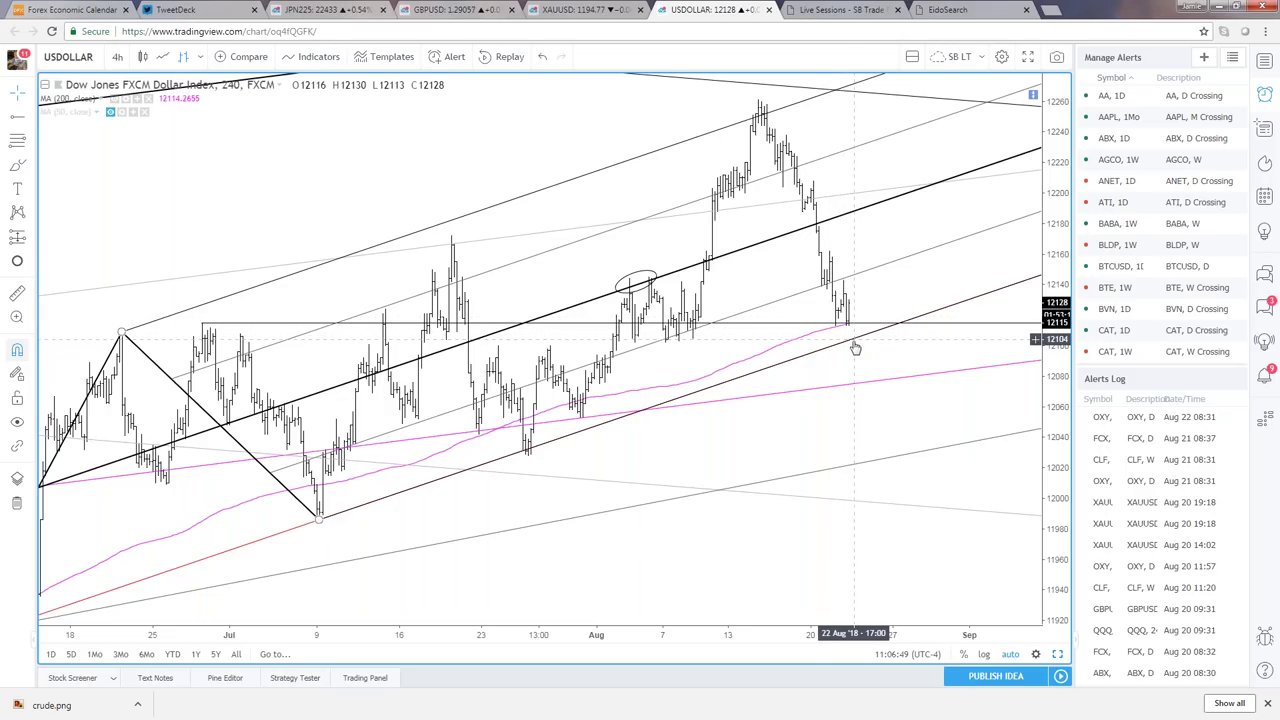
- Draw a horizontal level at 12102 just below the current Dollar Index price
left_click(16, 121)
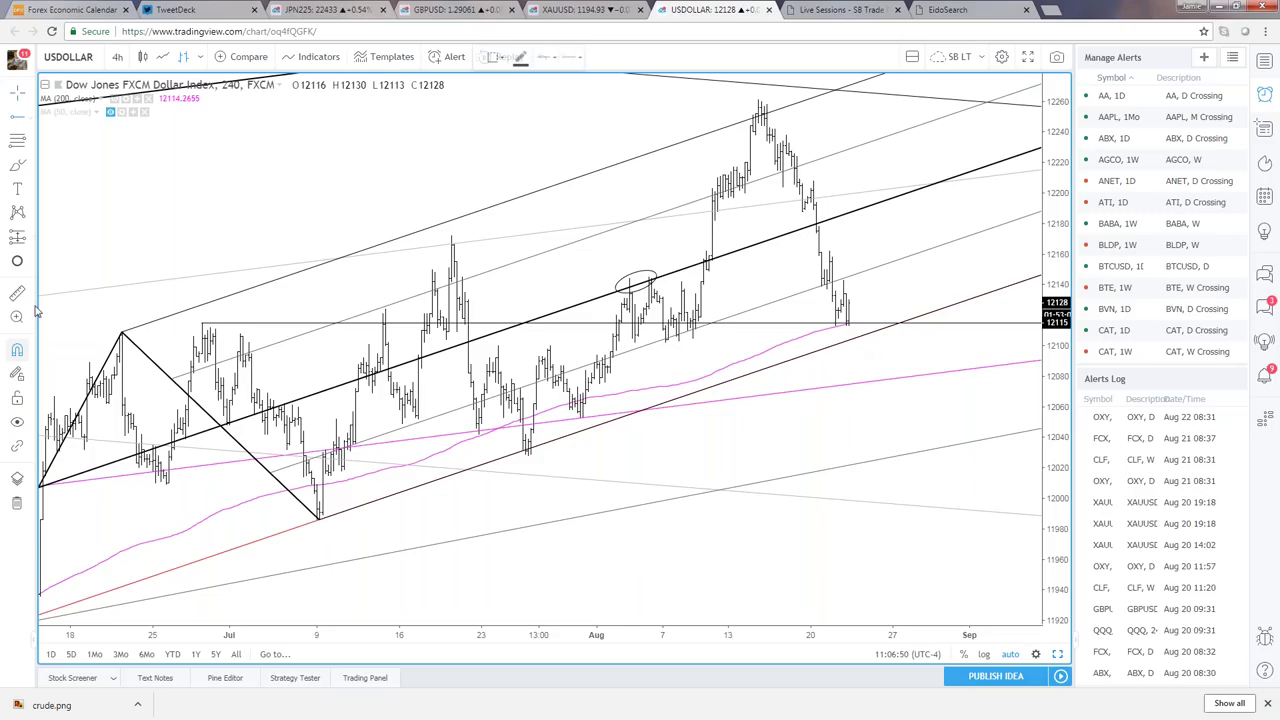
left_click(691, 339)
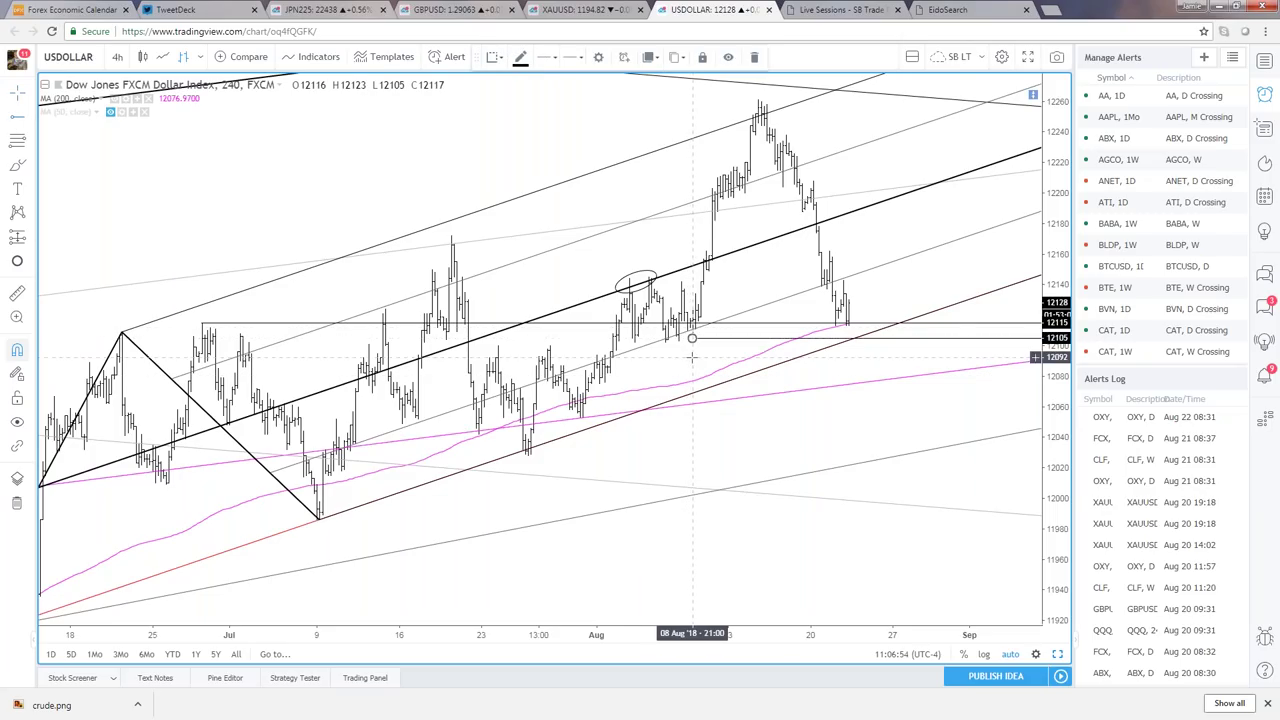
left_click_drag(691, 339, 664, 343)
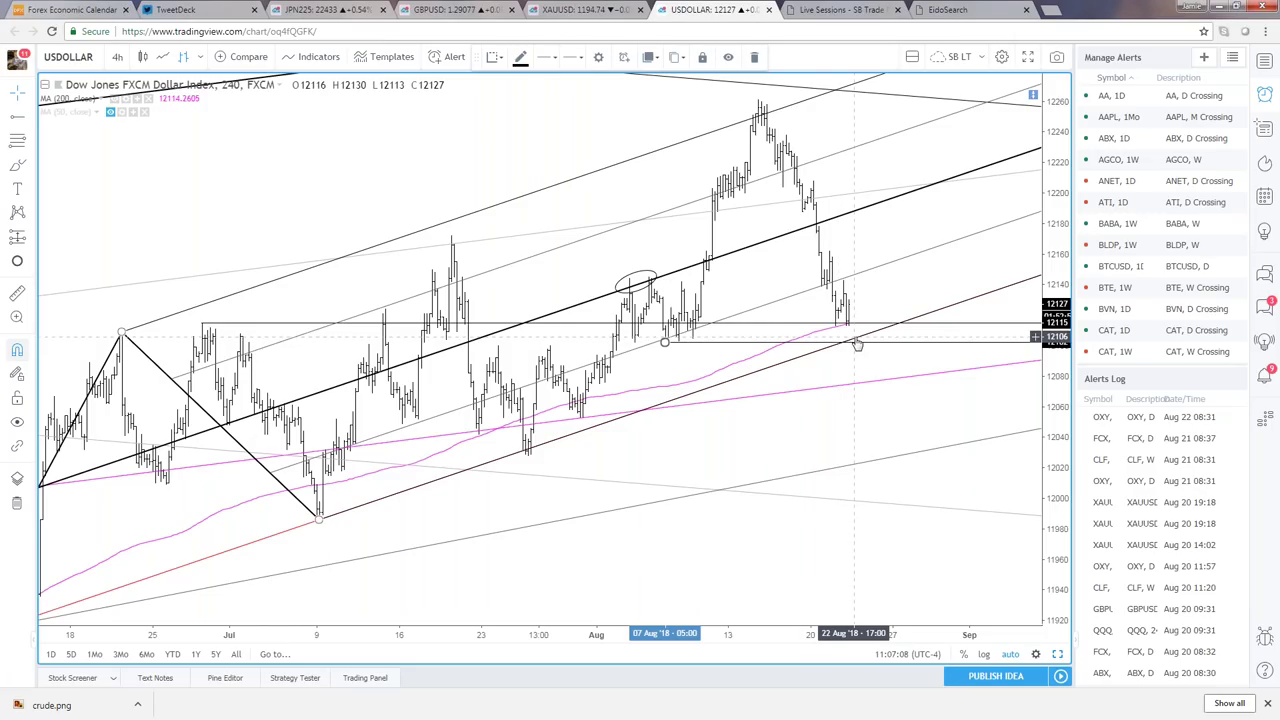
left_click(855, 343)
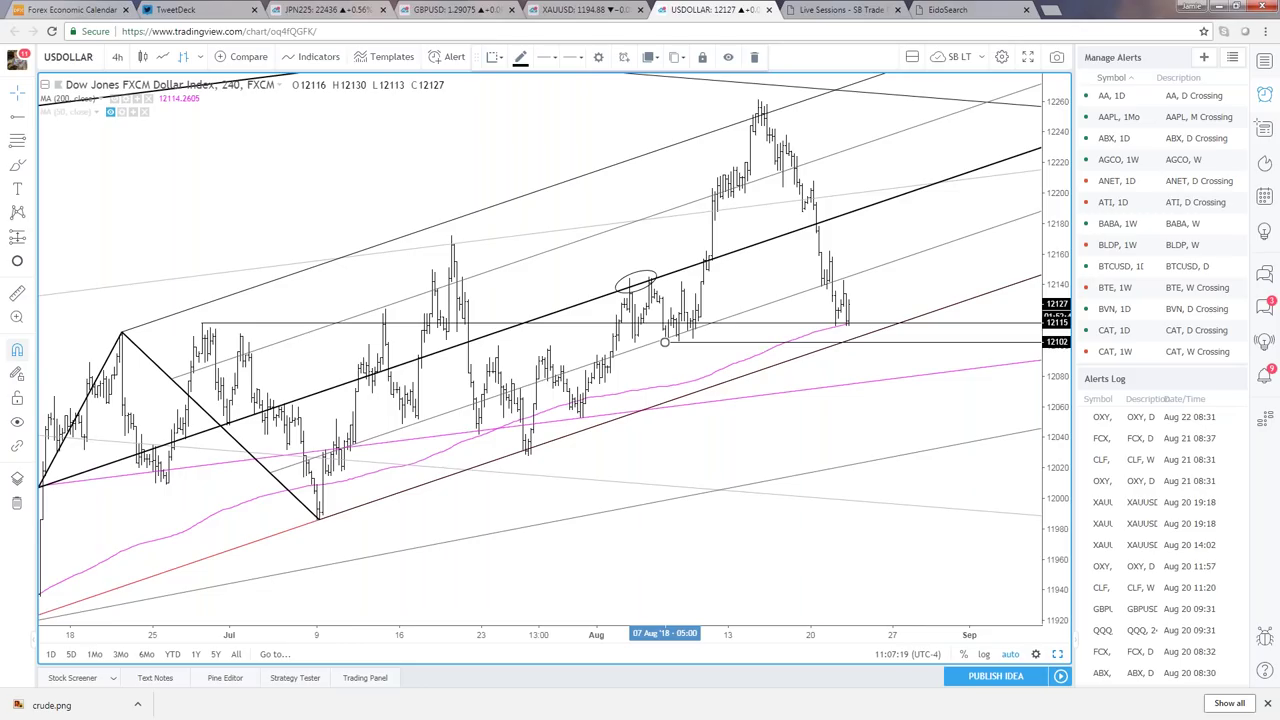
left_click(899, 293)
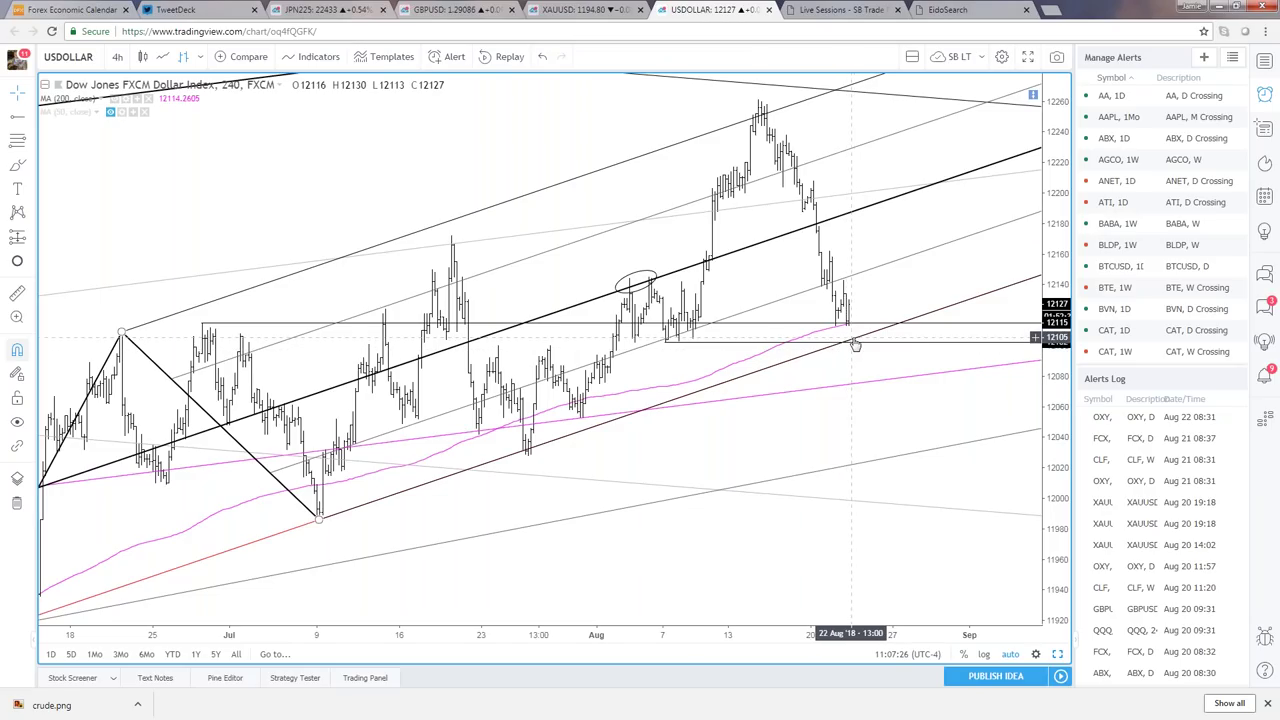
scroll(851, 337, "down", 1)
scroll(851, 337, "up", 1)
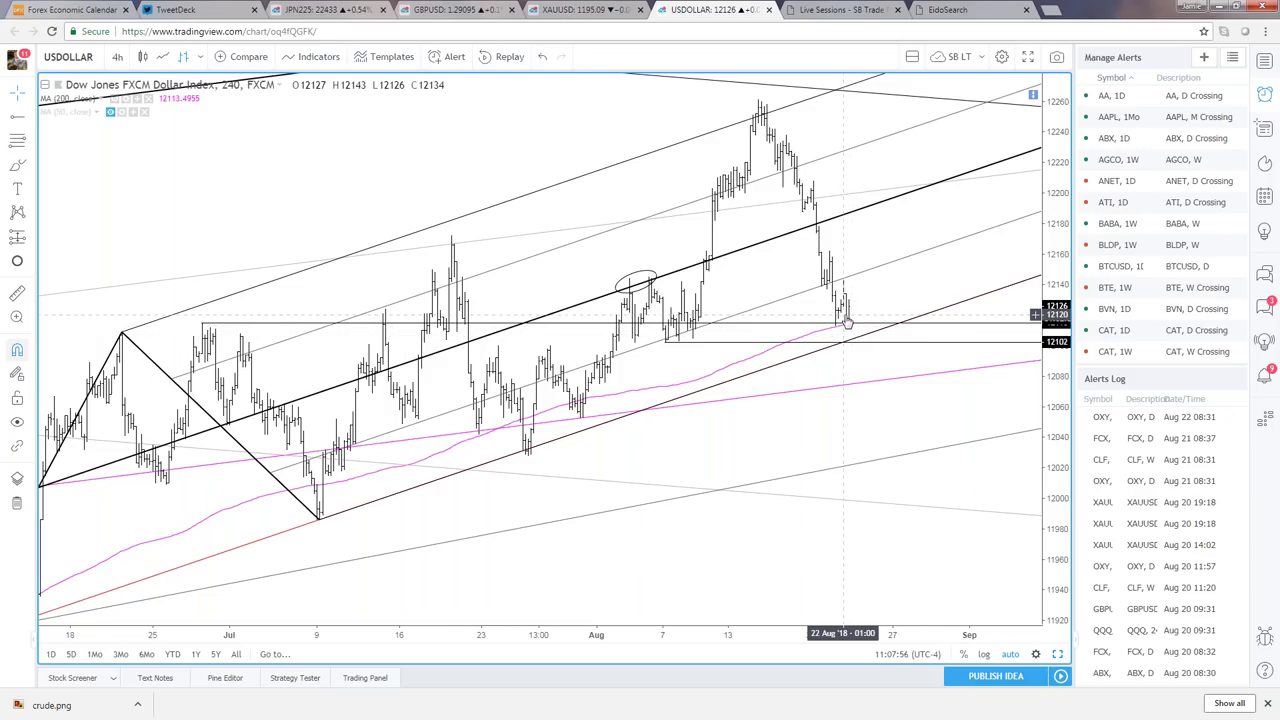
scroll(850, 325, "down", 1)
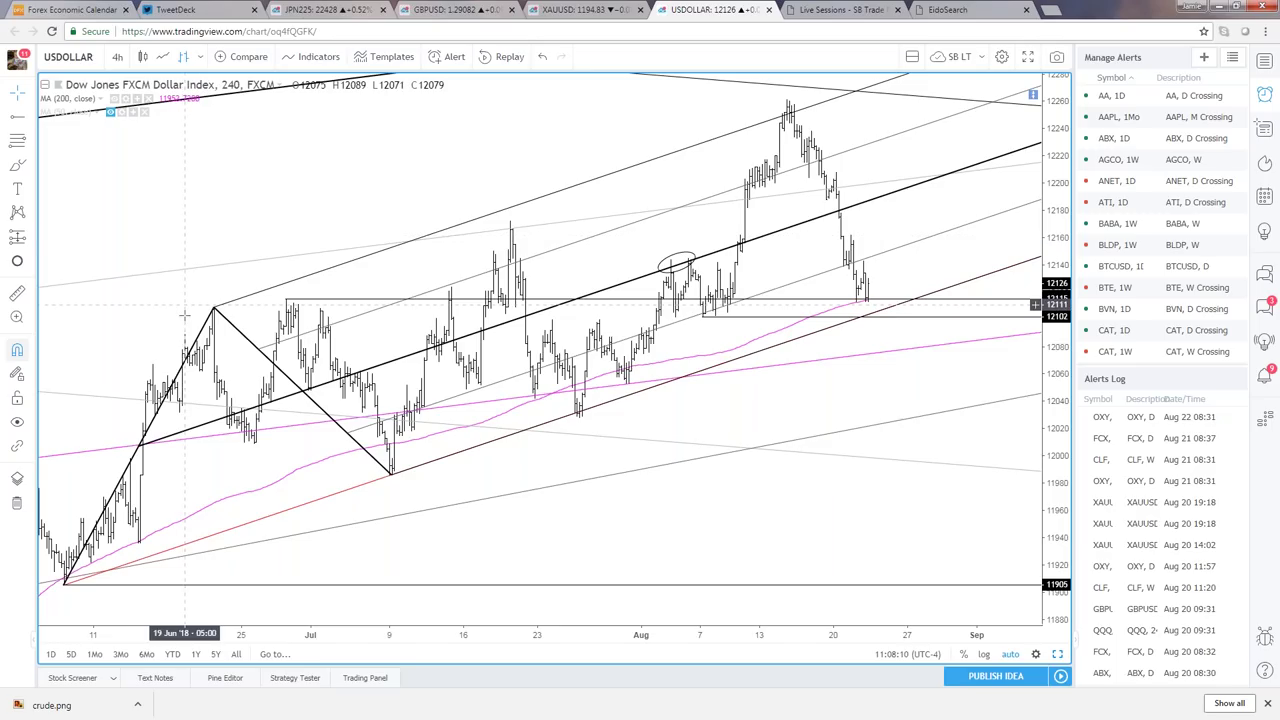
left_click_drag(462, 188, 474, 184)
scroll(474, 184, "up", 2)
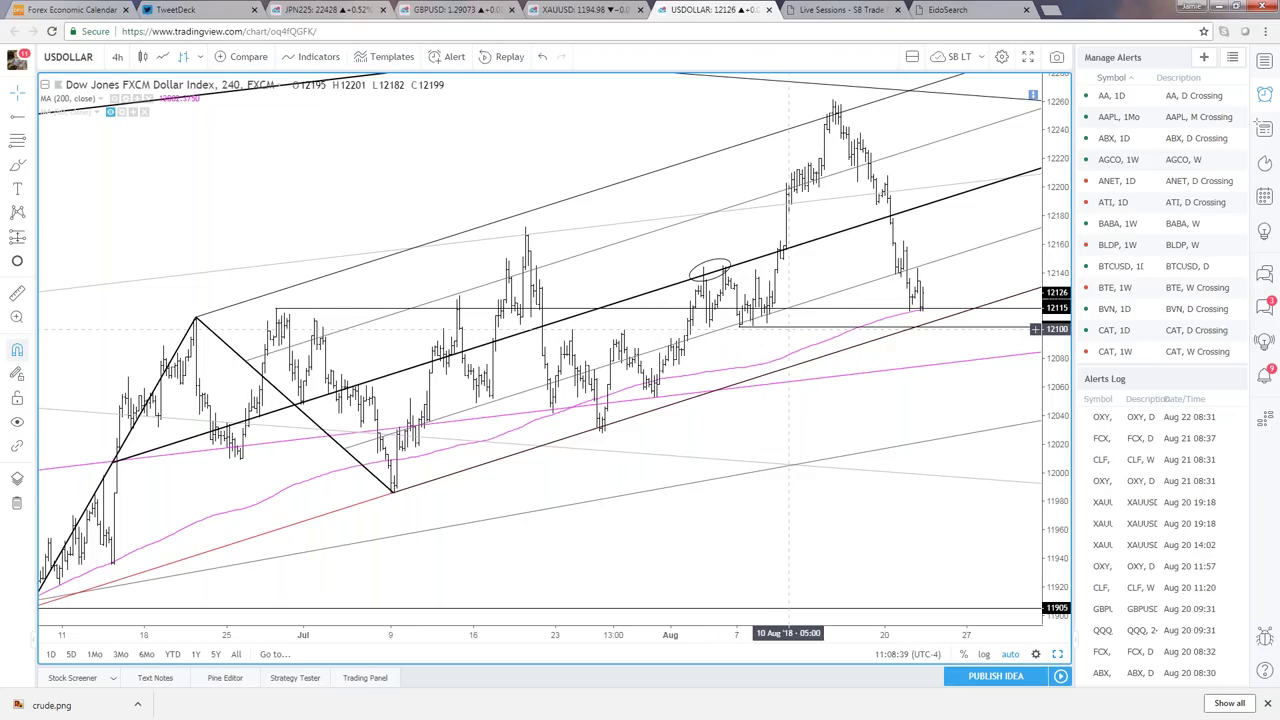
left_click(928, 328)
left_click(923, 347)
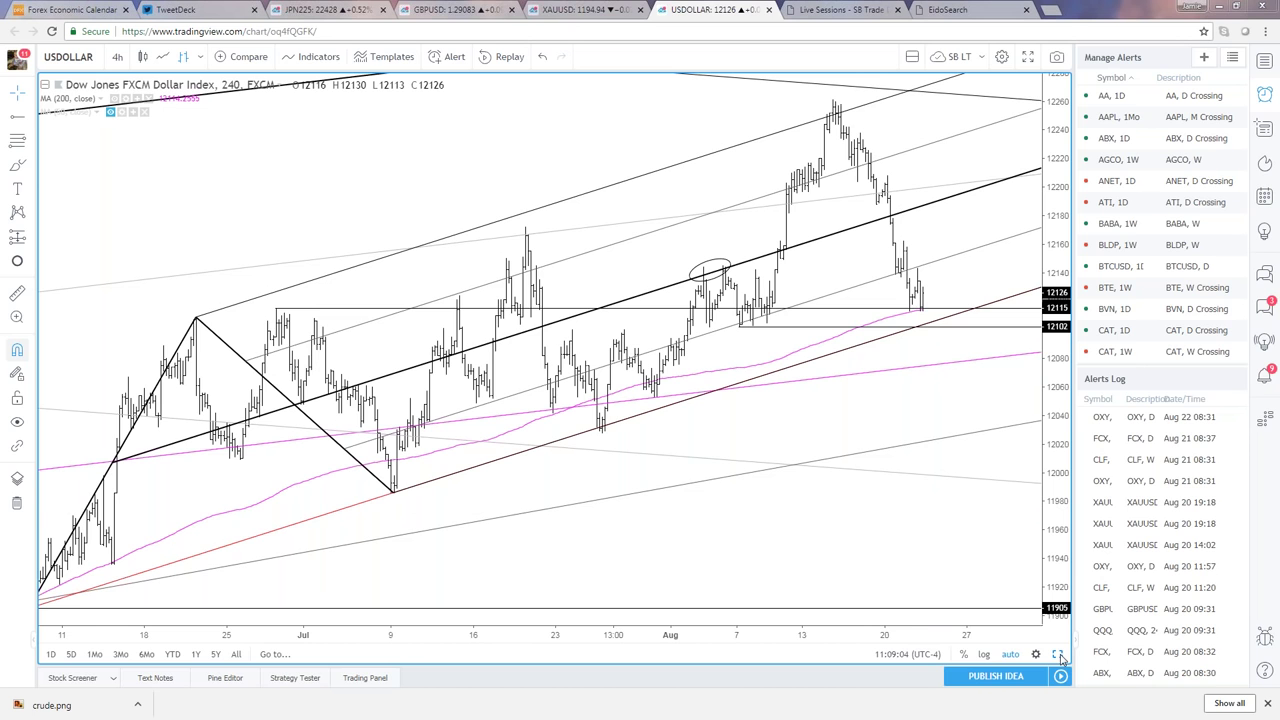
left_click(447, 9)
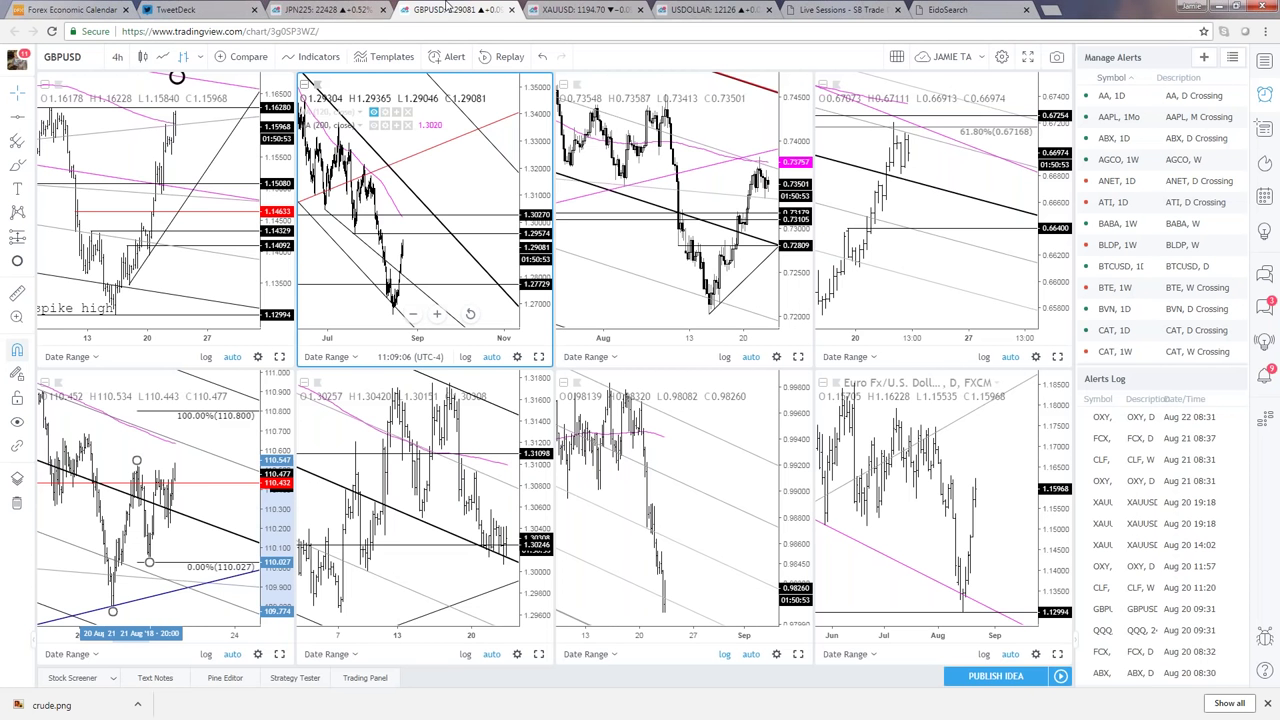
left_click(279, 357)
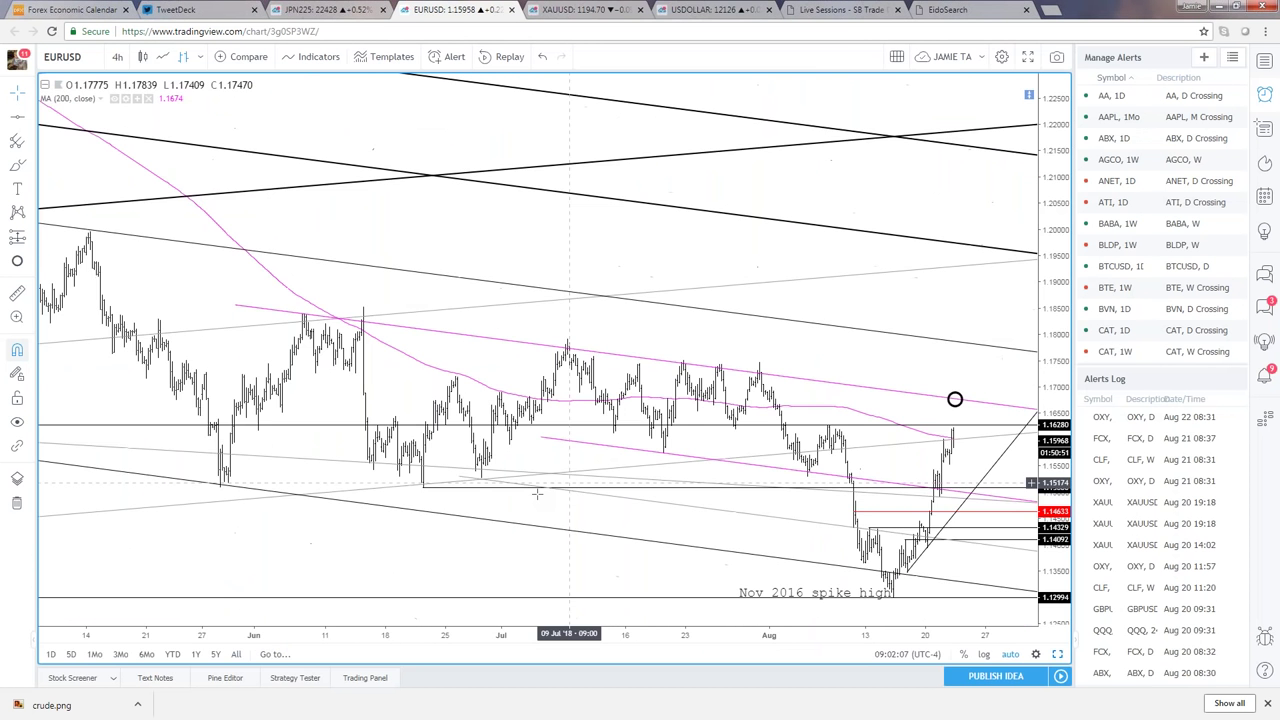
scroll(469, 535, "up", 3)
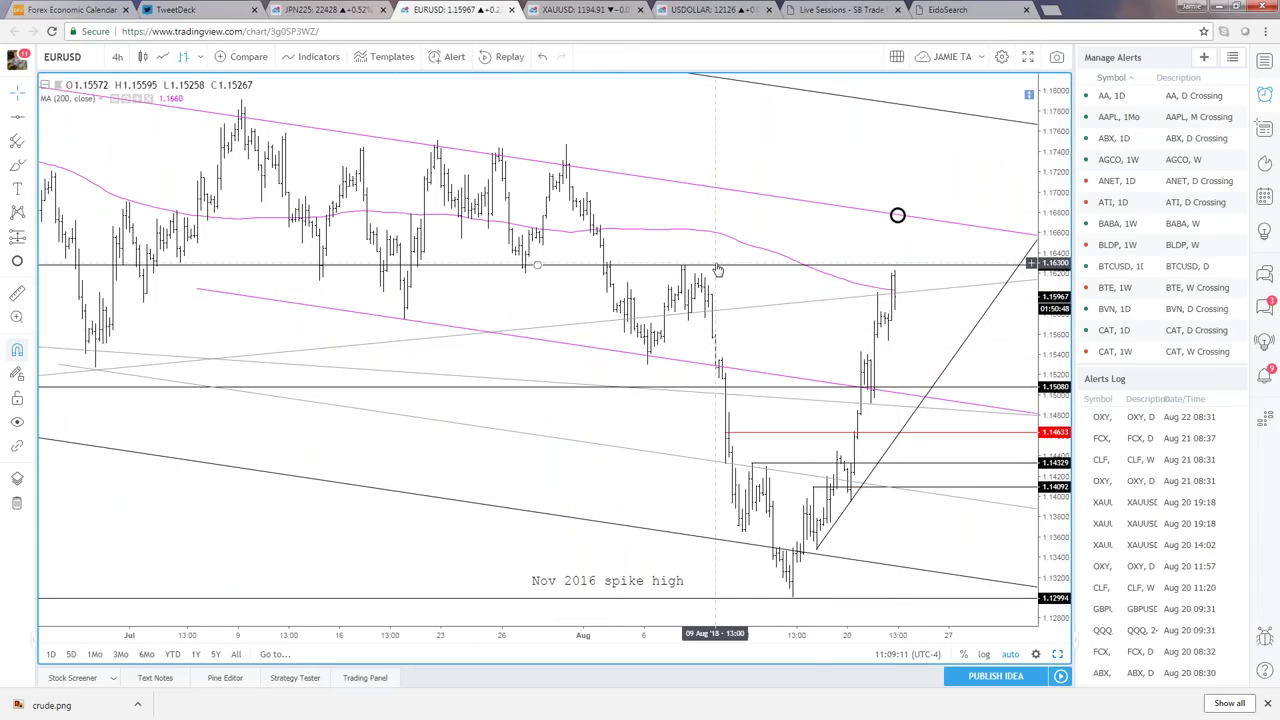
scroll(716, 268, "down", 3)
scroll(962, 399, "down", 2)
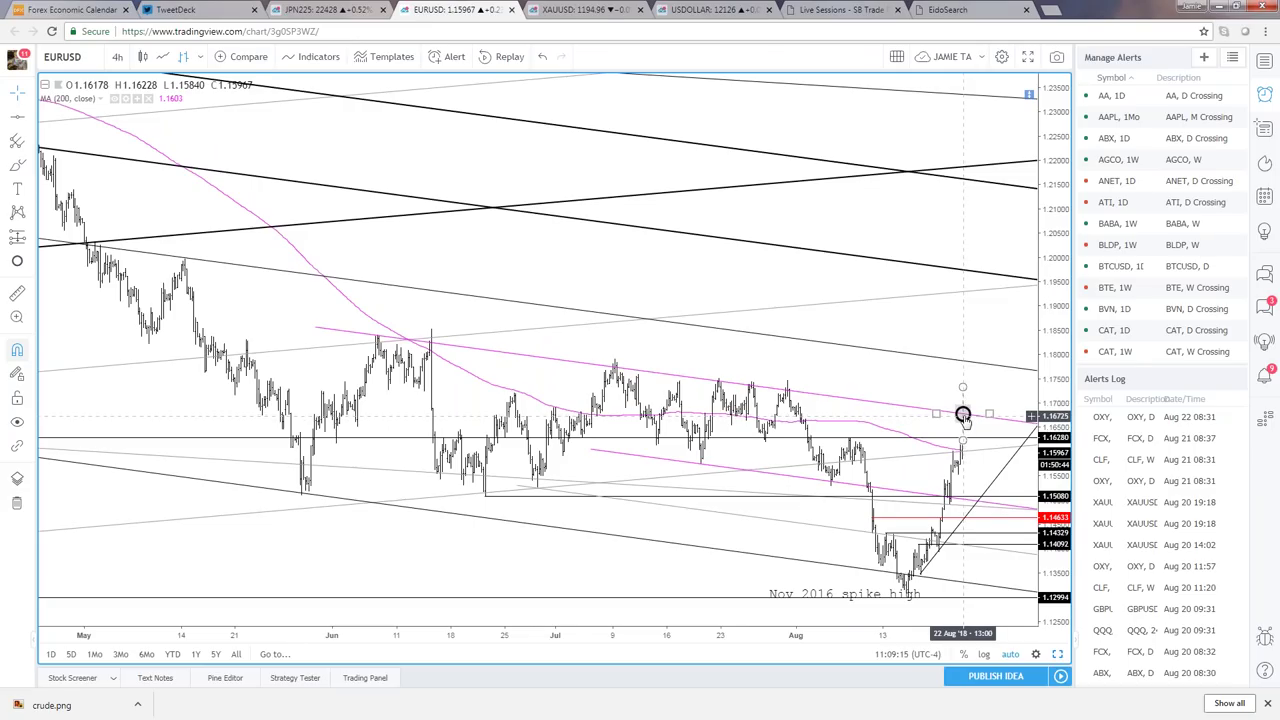
scroll(963, 414, "down", 2)
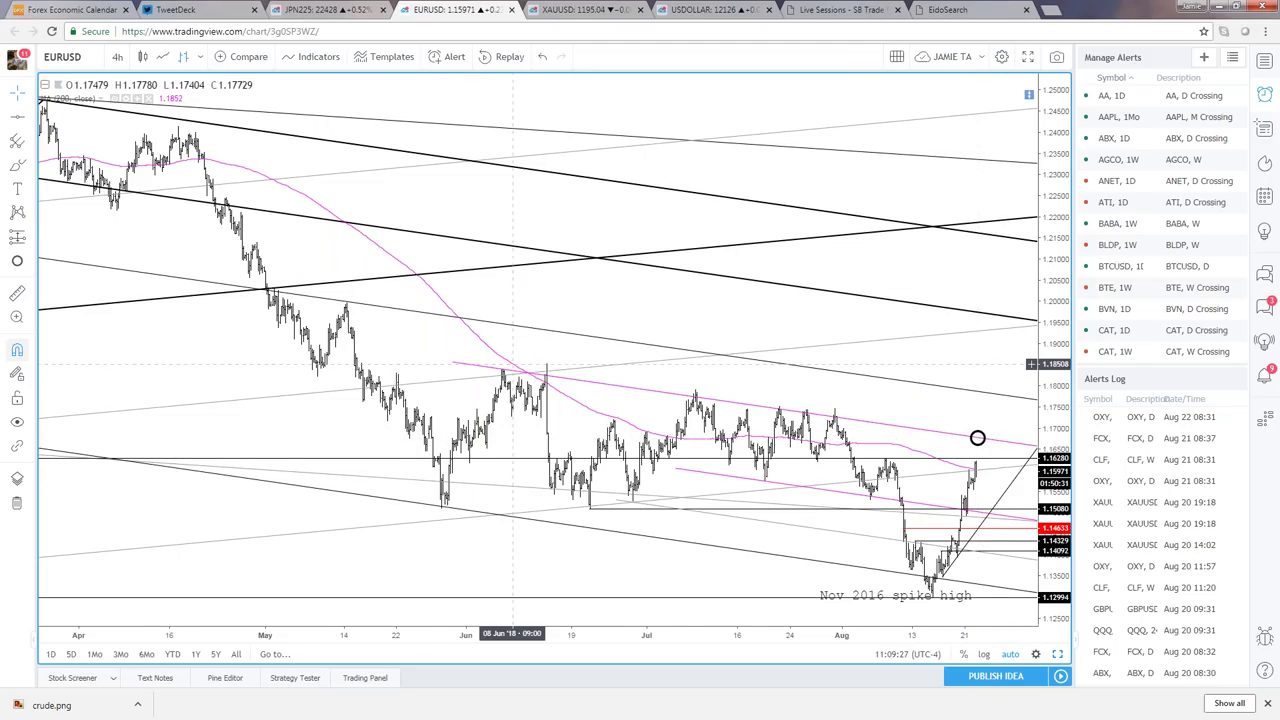
scroll(519, 362, "up", 2)
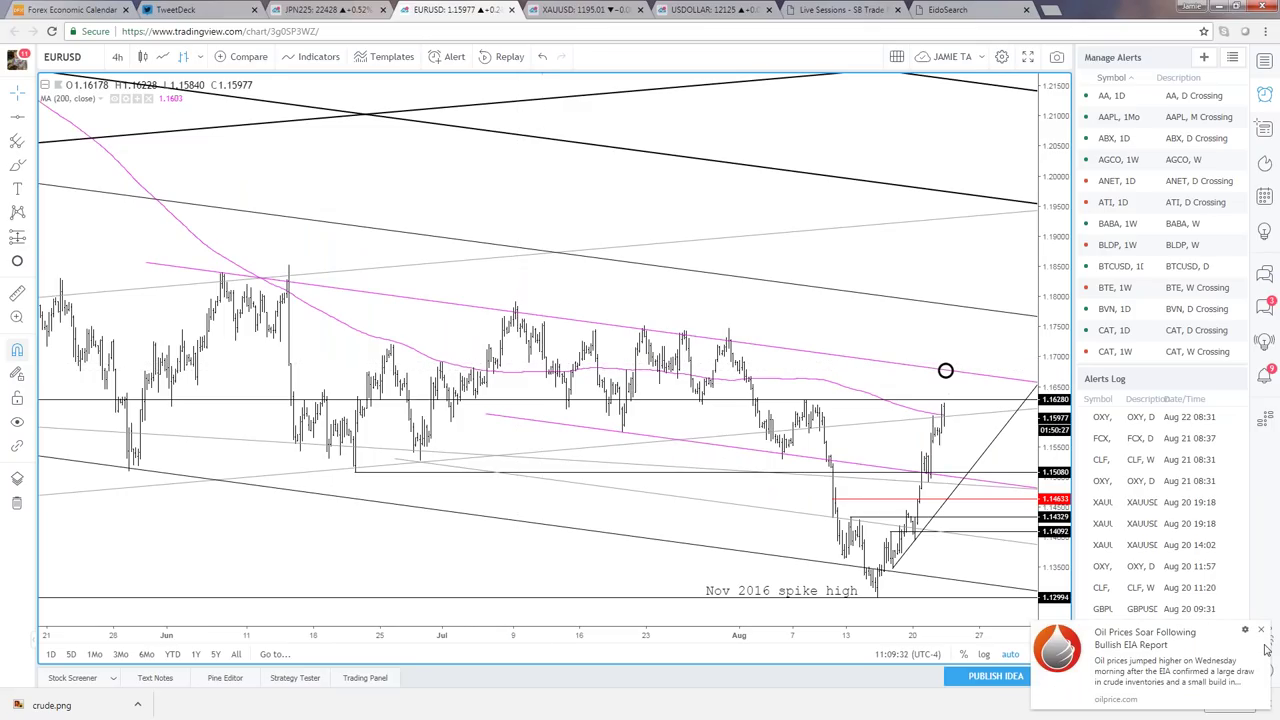
left_click(1261, 630)
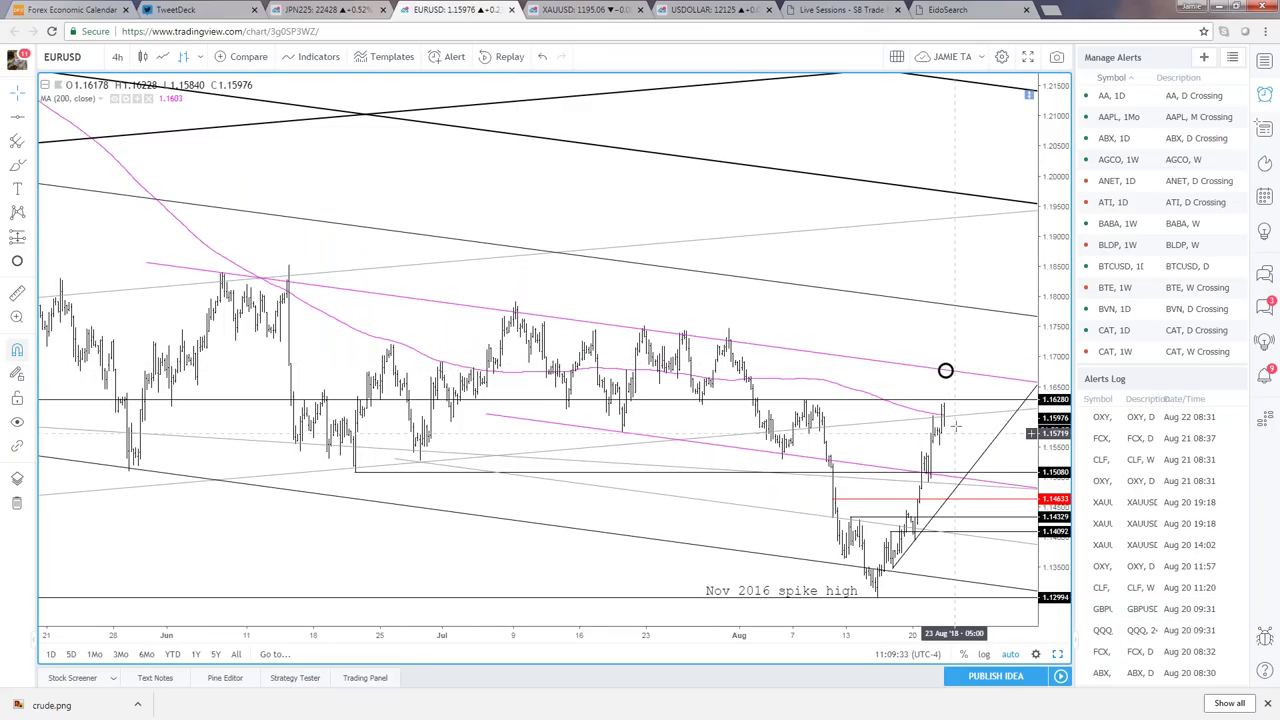
scroll(946, 369, "up", 2)
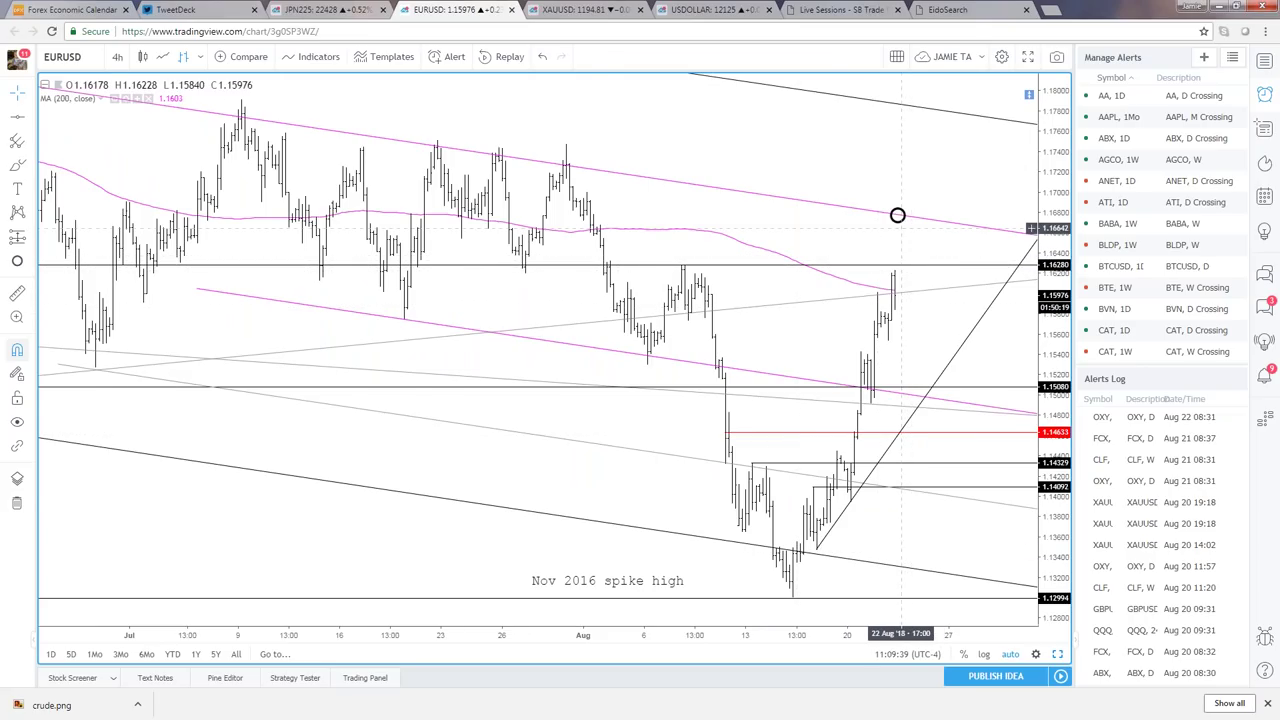
scroll(946, 370, "down", 2)
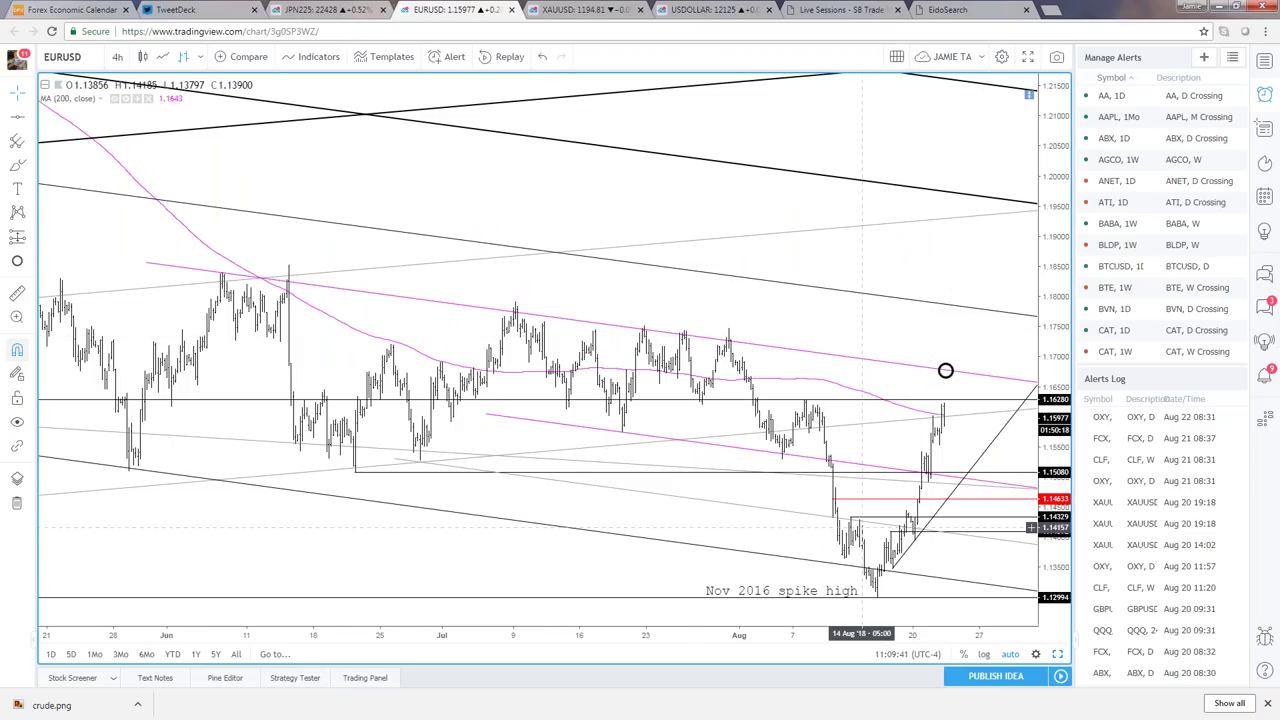
scroll(437, 538, "down", 1)
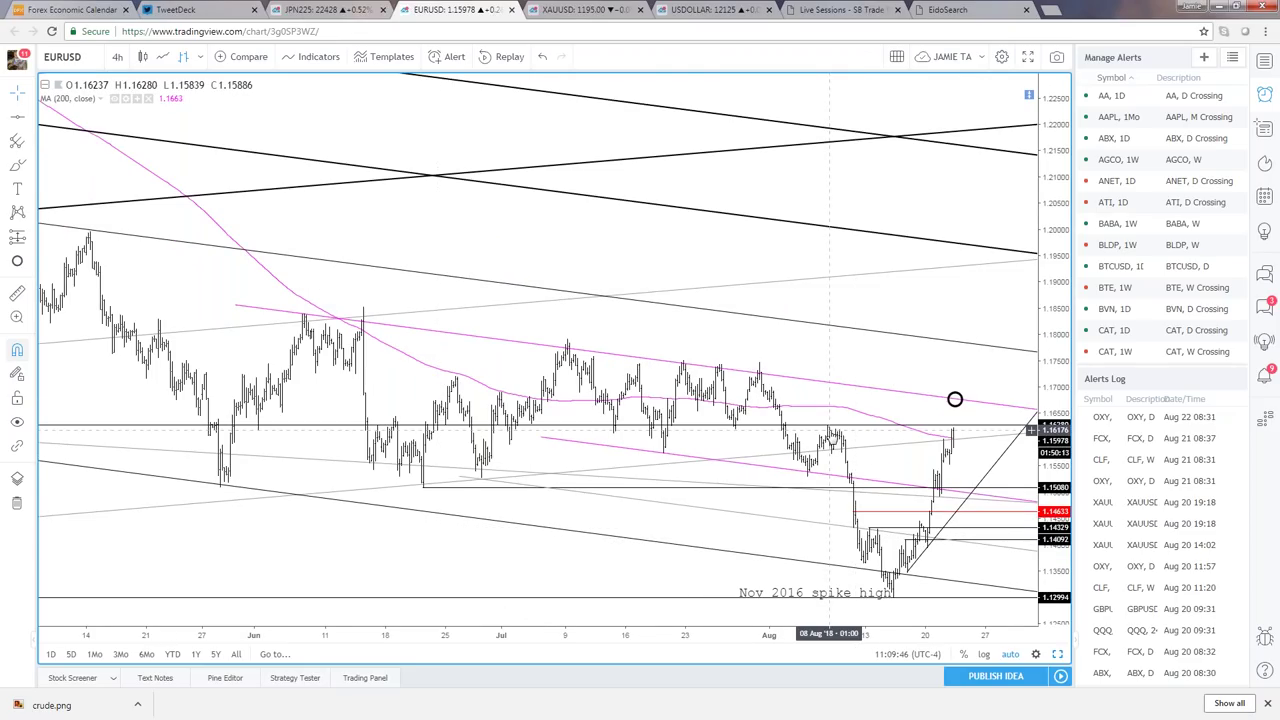
scroll(745, 440, "up", 1)
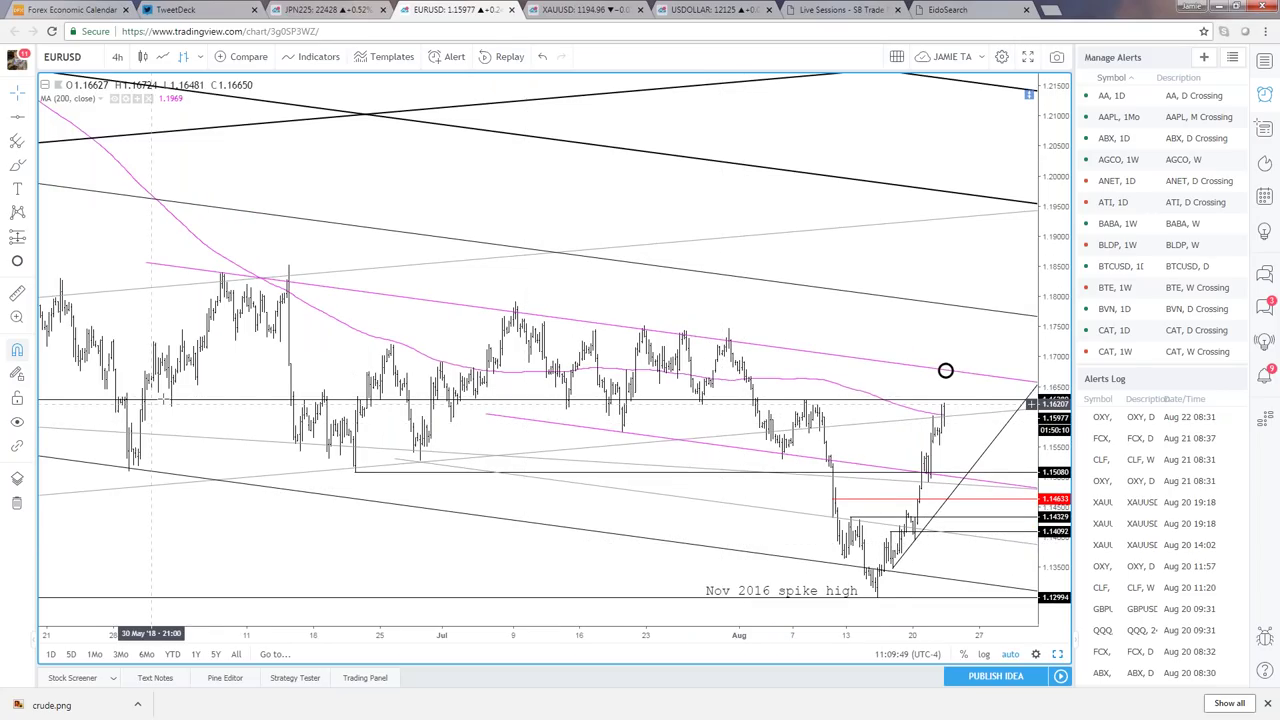
scroll(243, 449, "down", 3)
scroll(272, 436, "up", 2)
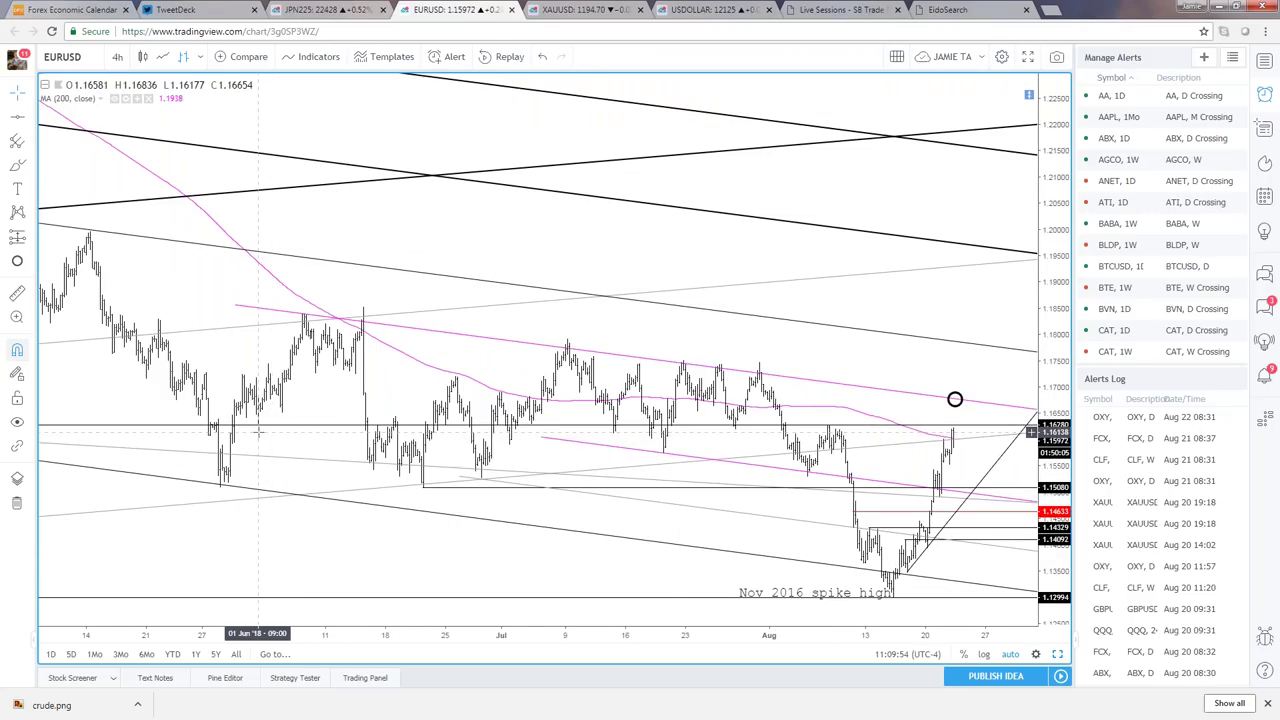
scroll(270, 436, "up", 1)
scroll(255, 433, "up", 1)
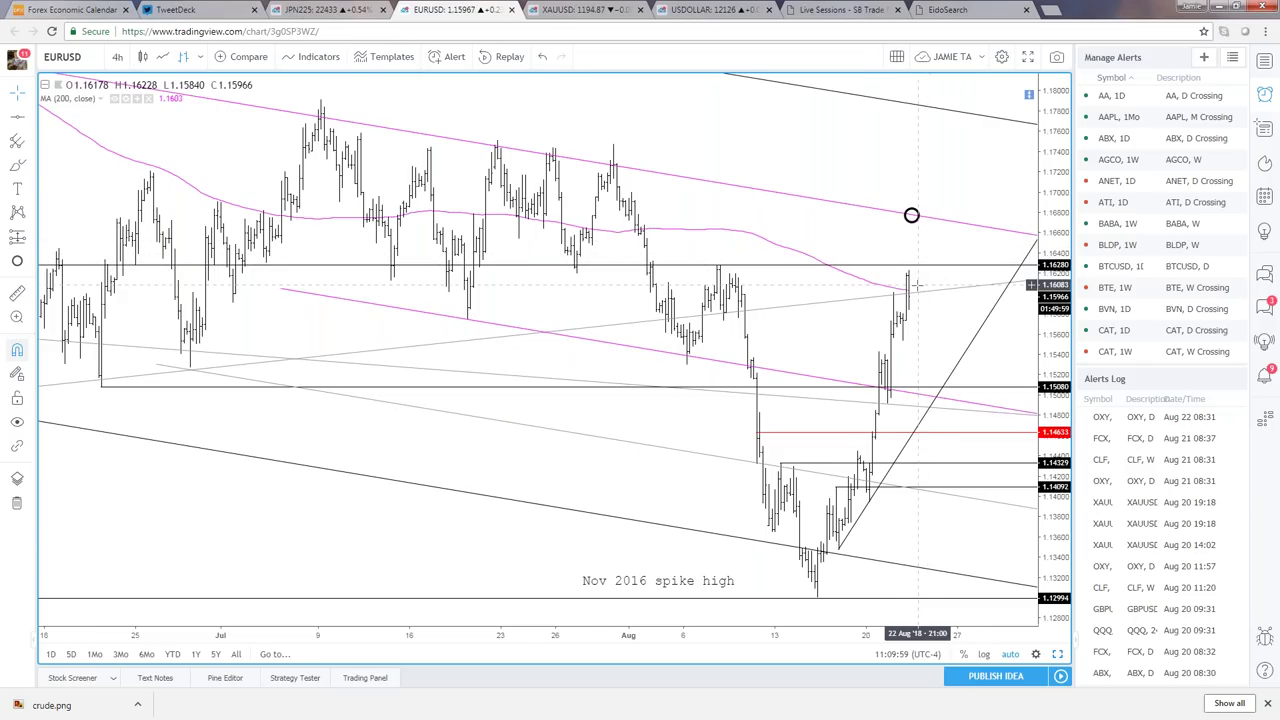
left_click(911, 215)
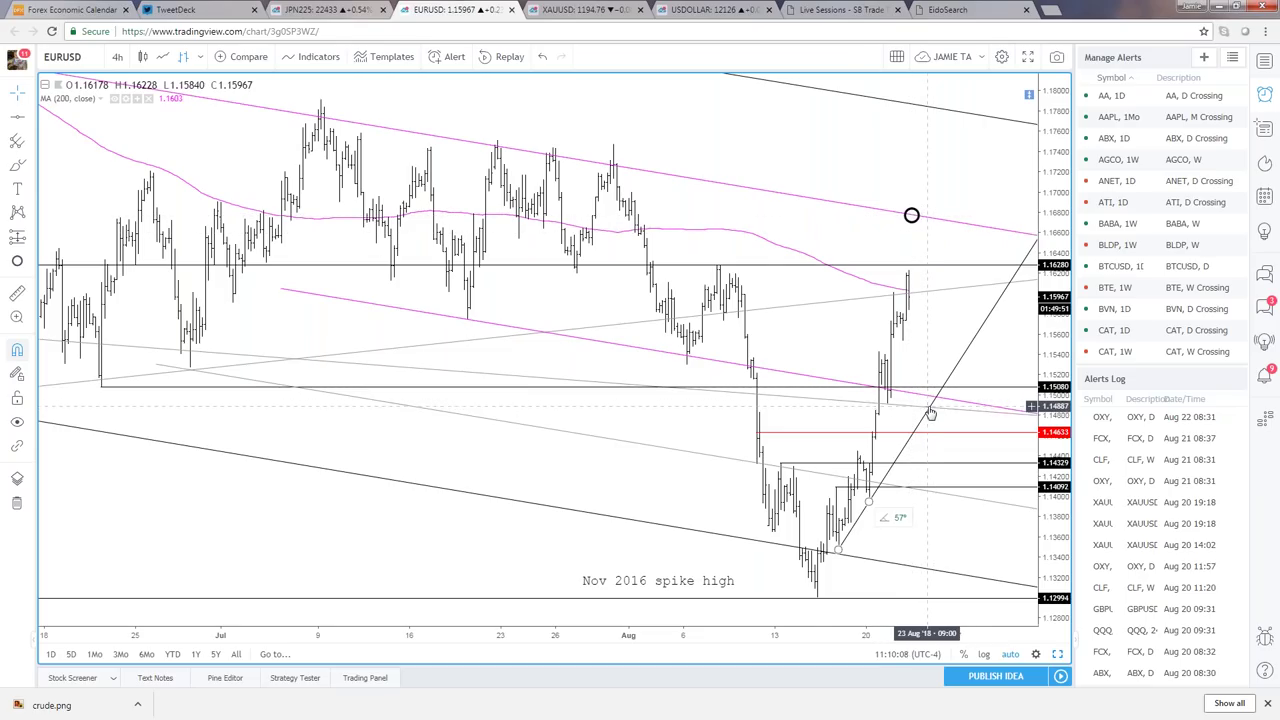
scroll(932, 412, "up", 1)
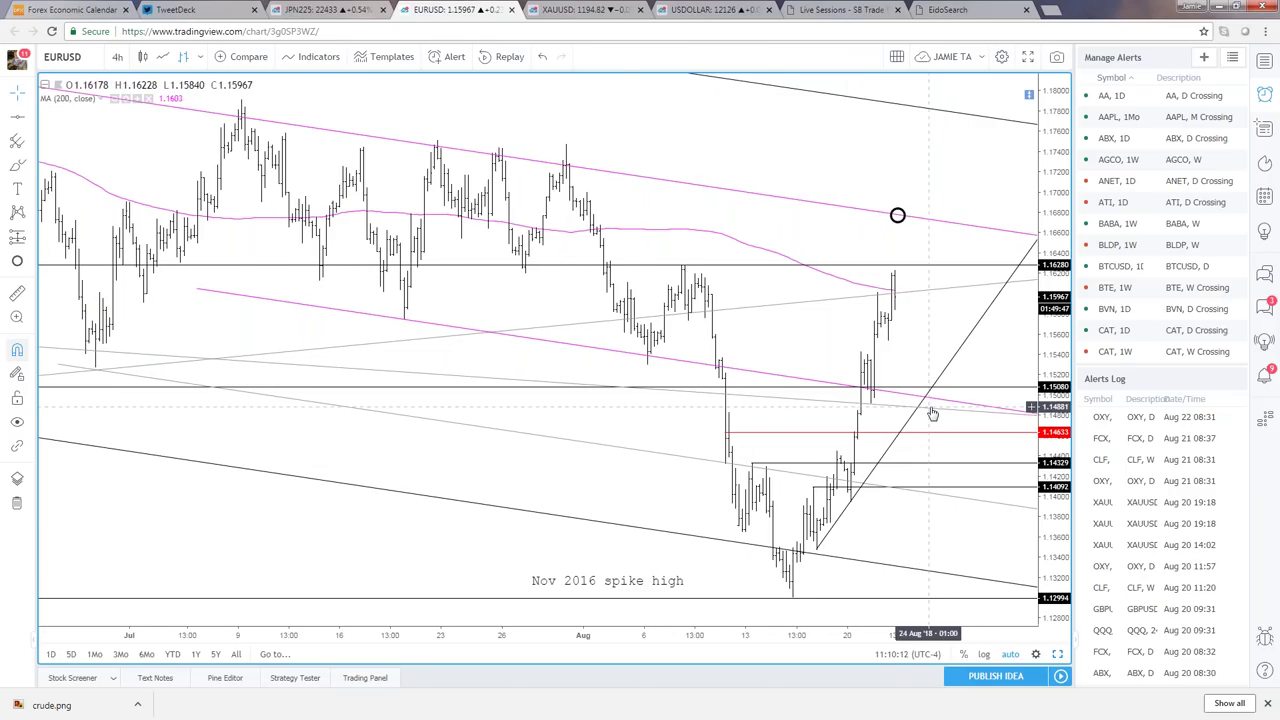
left_click(929, 400)
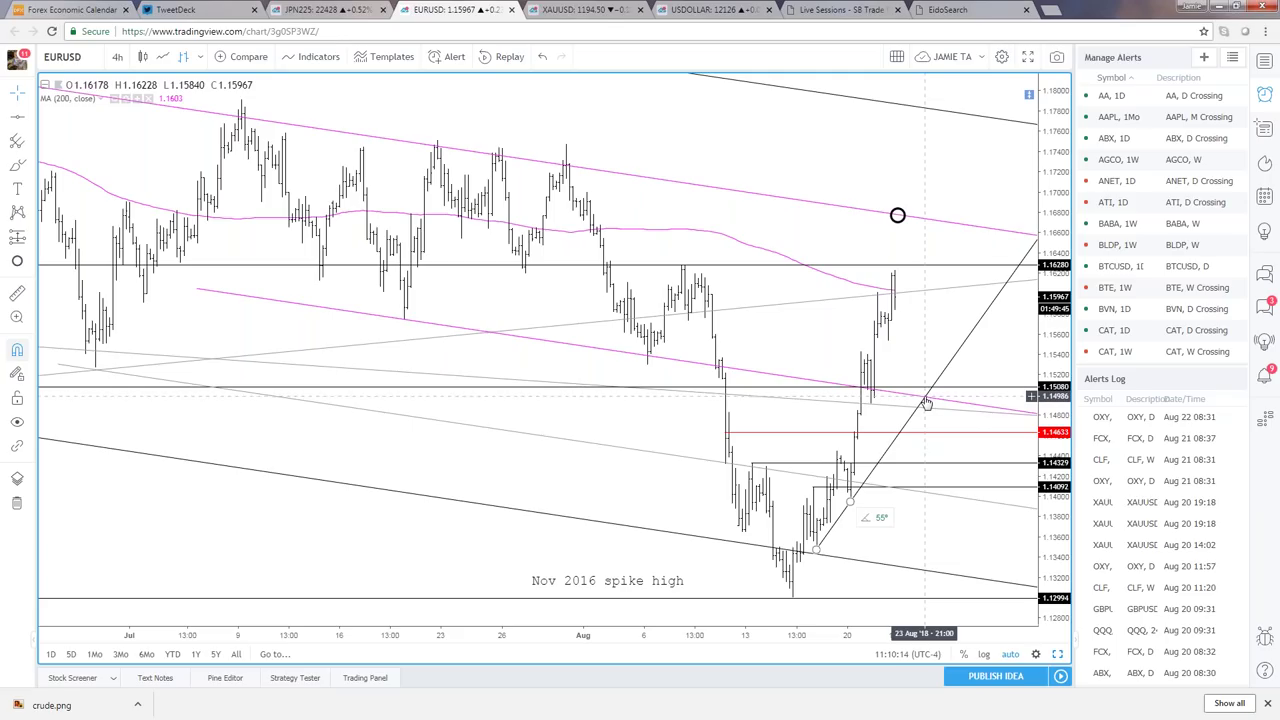
left_click(920, 396)
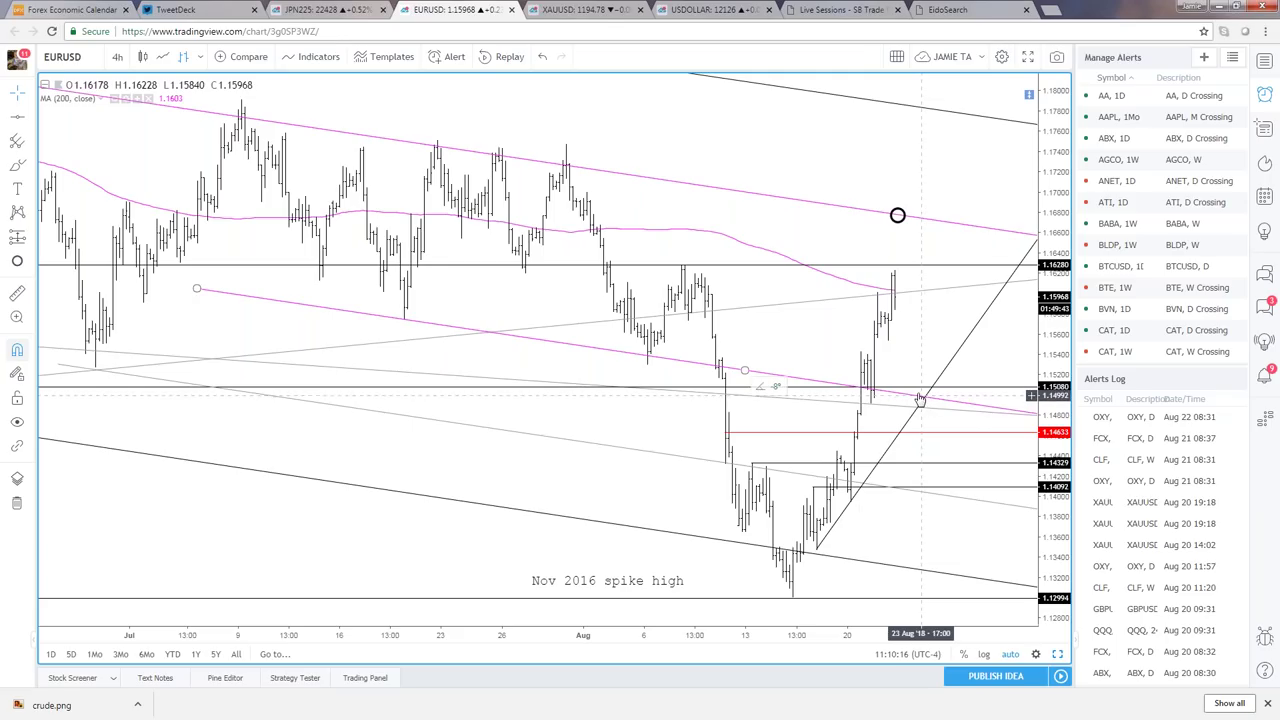
left_click(637, 250)
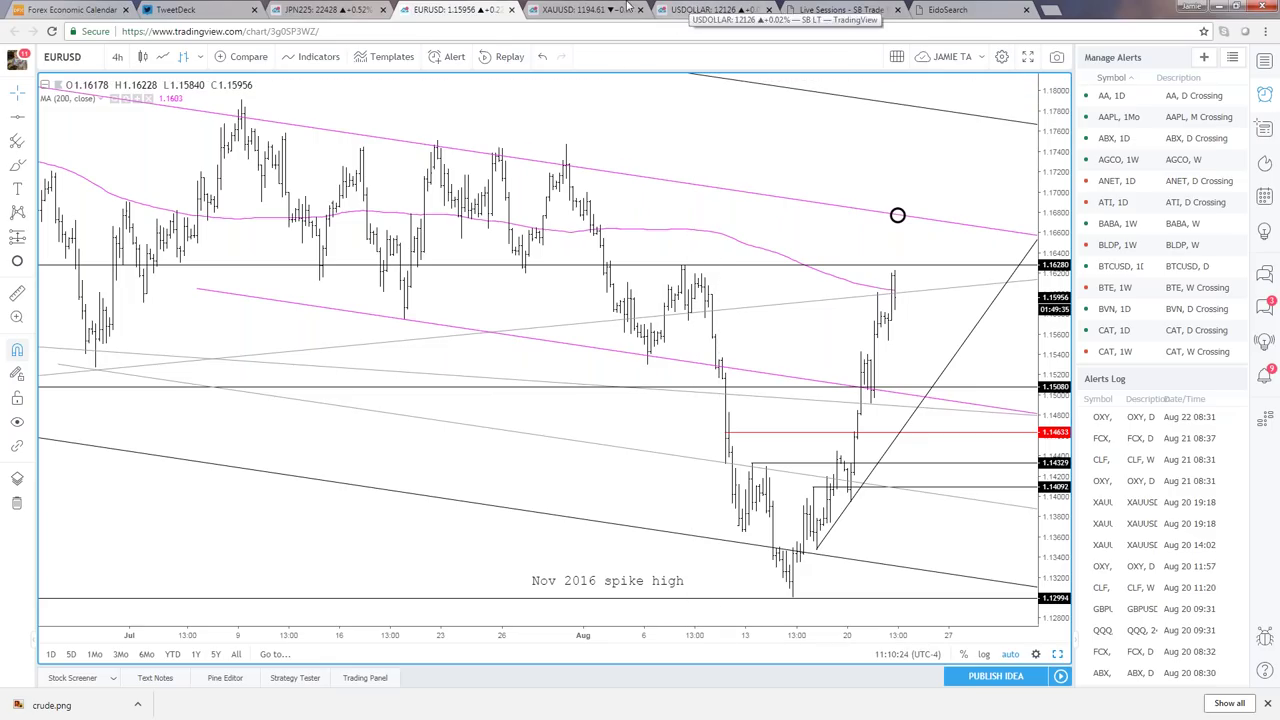
left_click(698, 9)
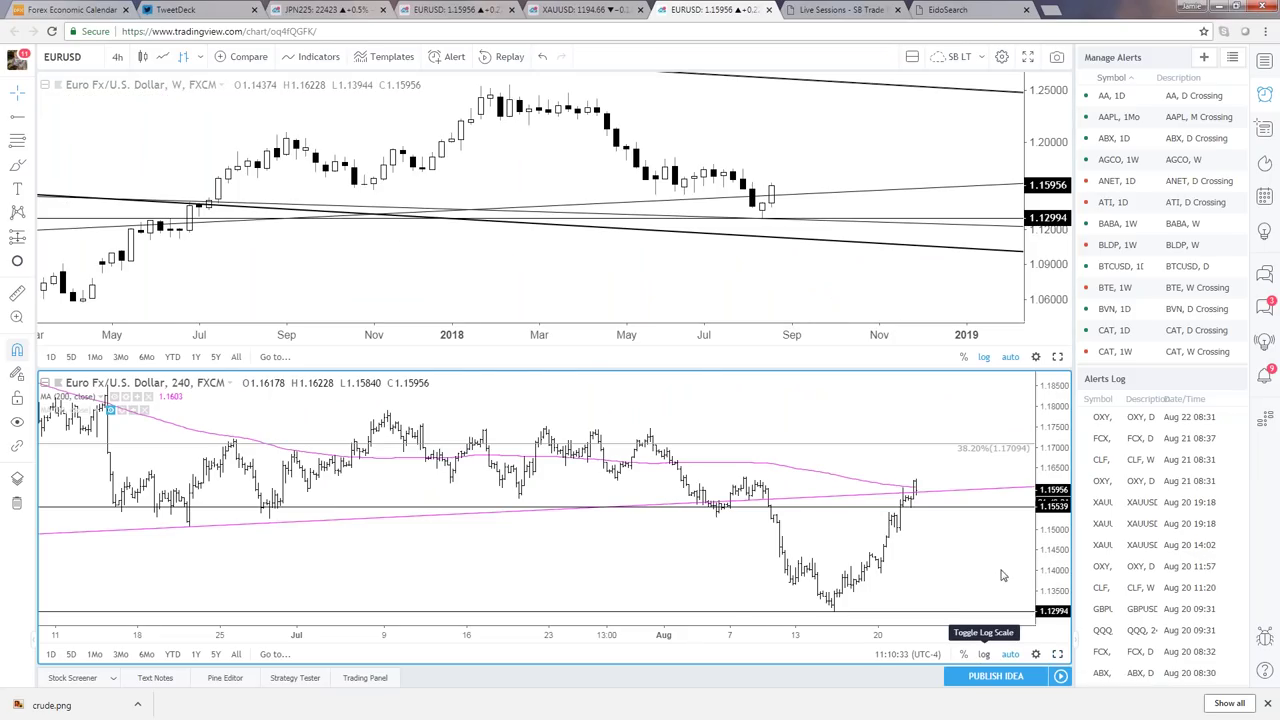
- Maximize the weekly EURUSD pane and zoom out to show the 2013–2018 swings
left_click(1058, 358)
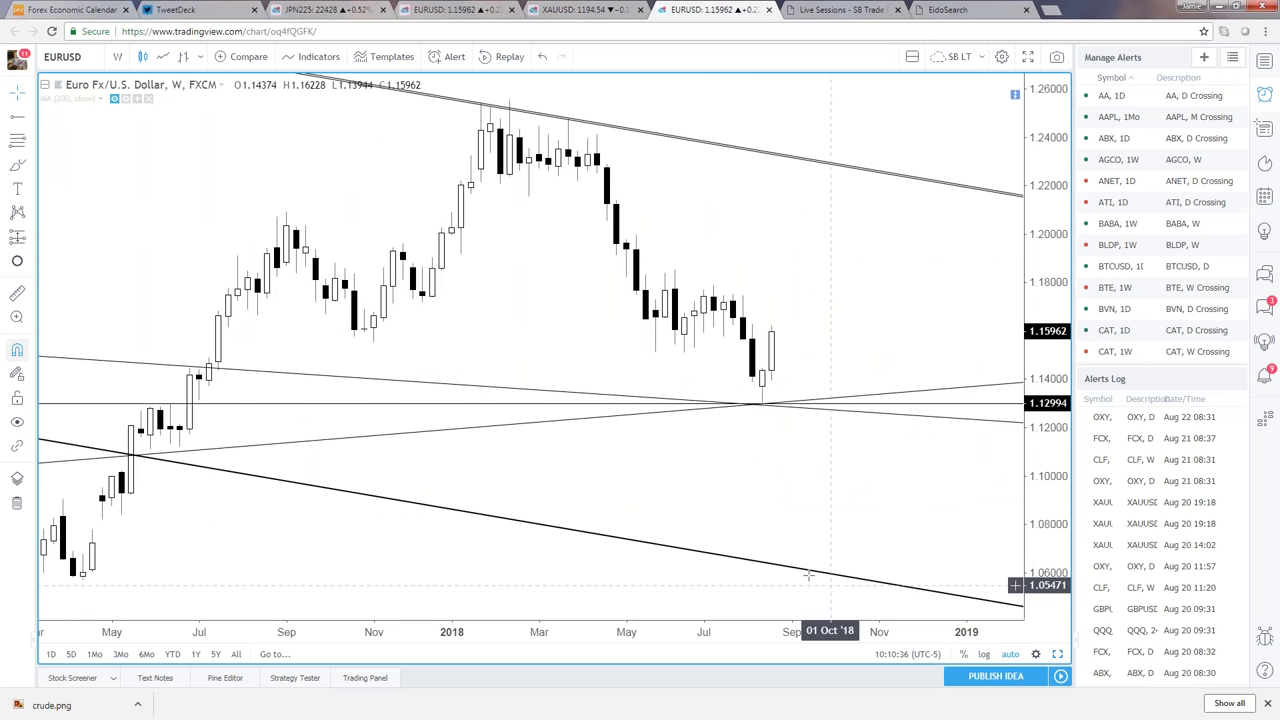
scroll(808, 575, "down", 5)
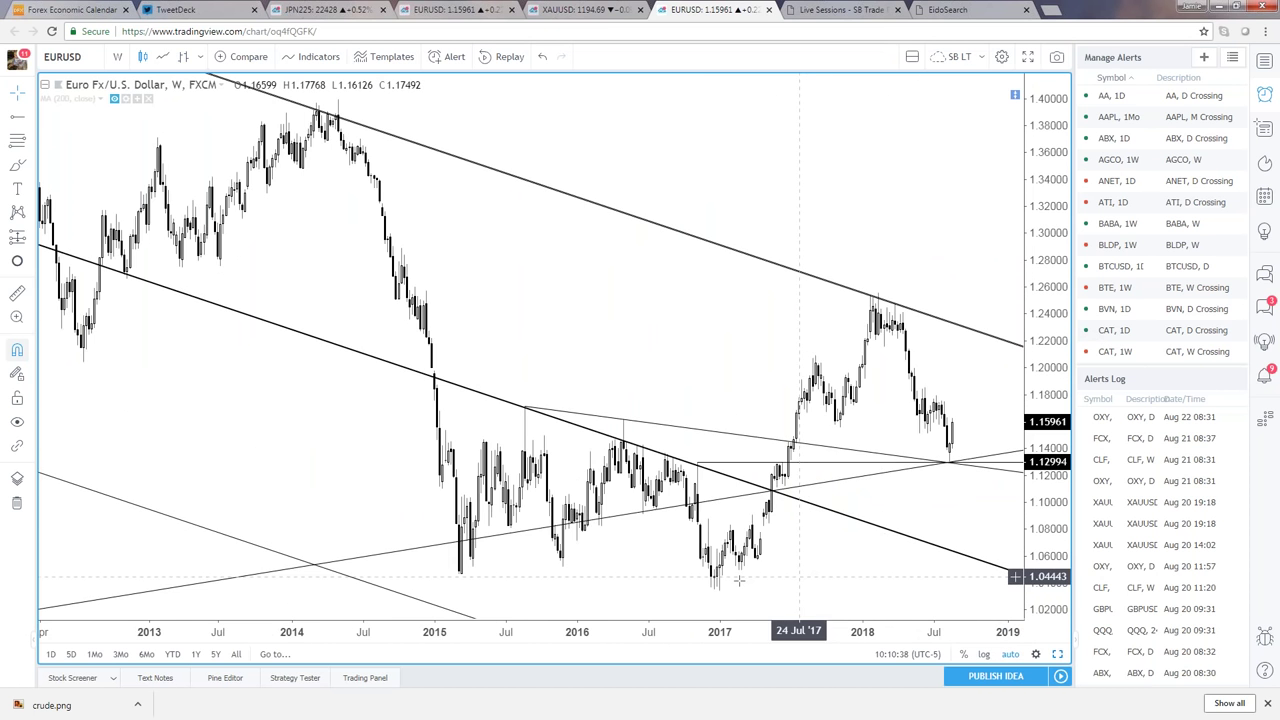
scroll(700, 576, "down", 5)
scroll(657, 572, "down", 5)
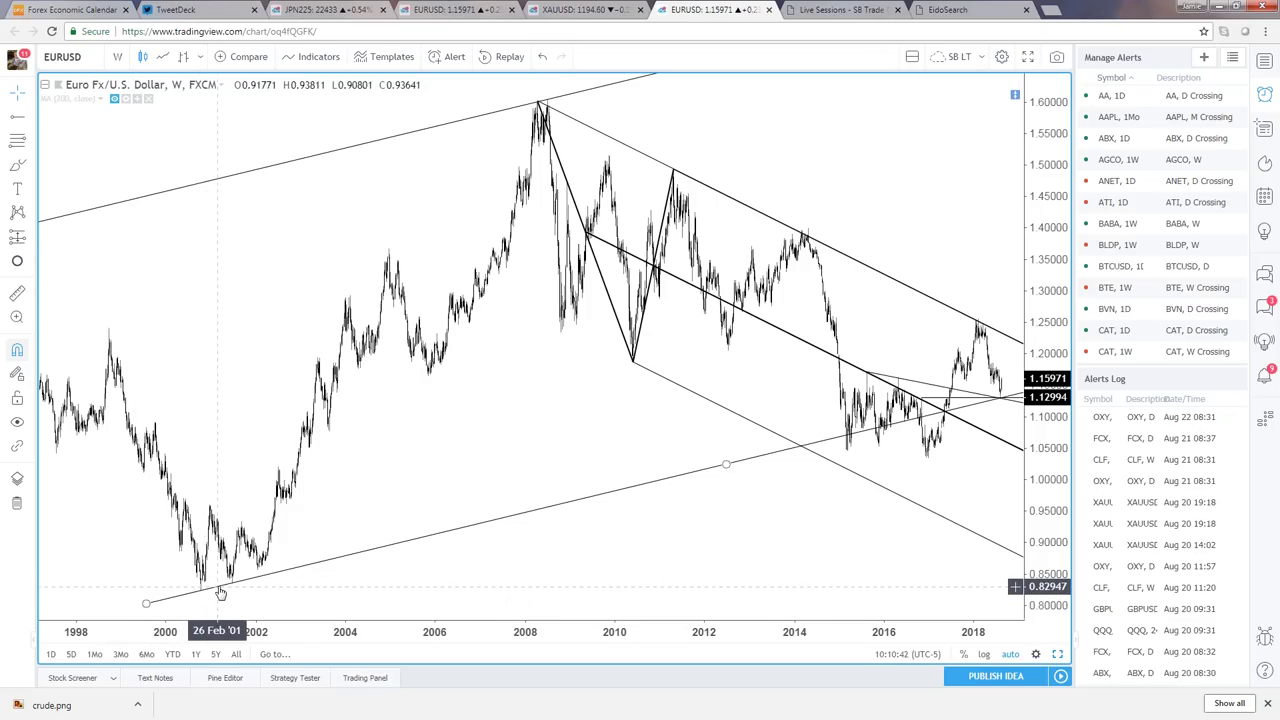
scroll(218, 595, "up", 3)
scroll(221, 594, "up", 6)
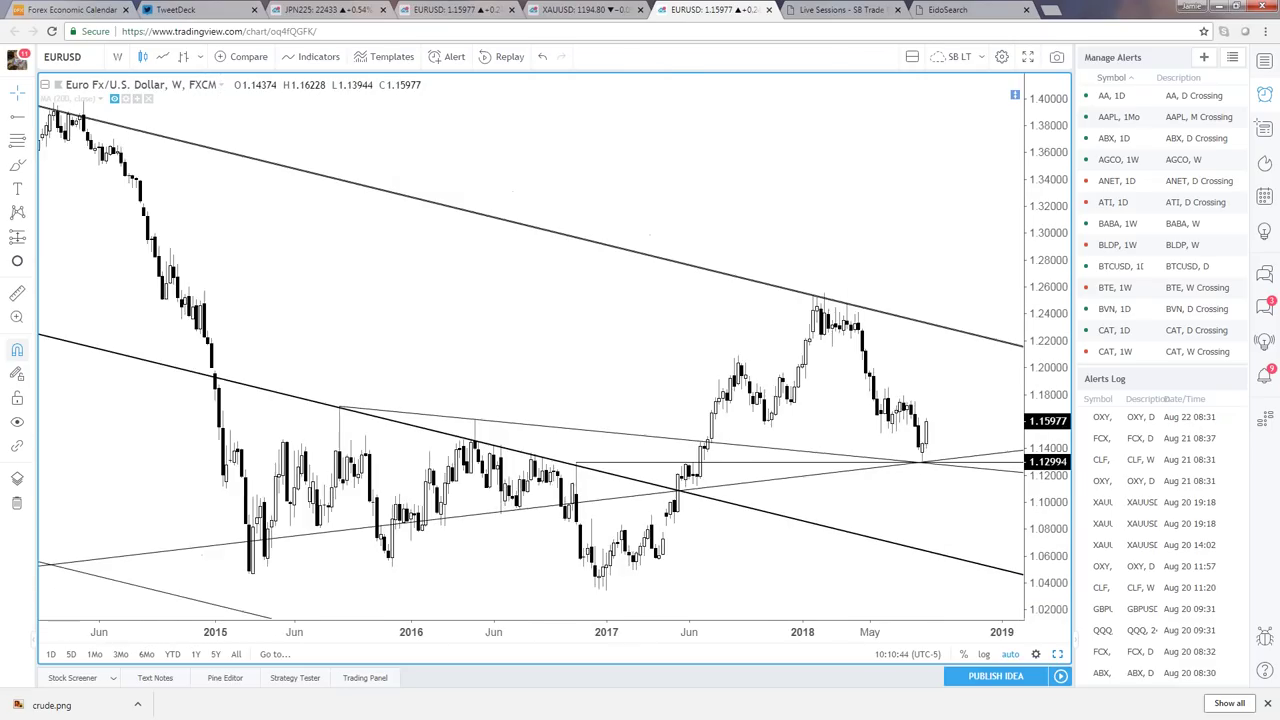
scroll(357, 305, "down", 3)
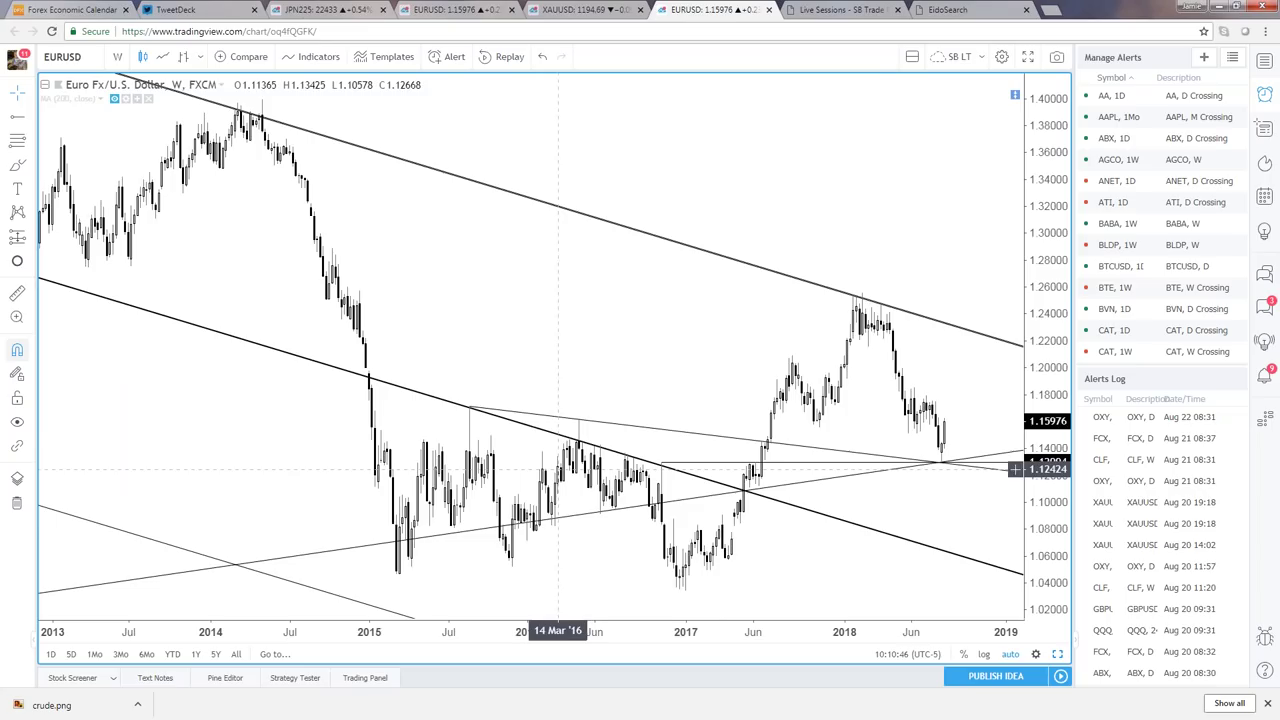
- Recolour the weekly EURUSD trendline blue-purple
double_click(621, 432)
left_click(609, 251)
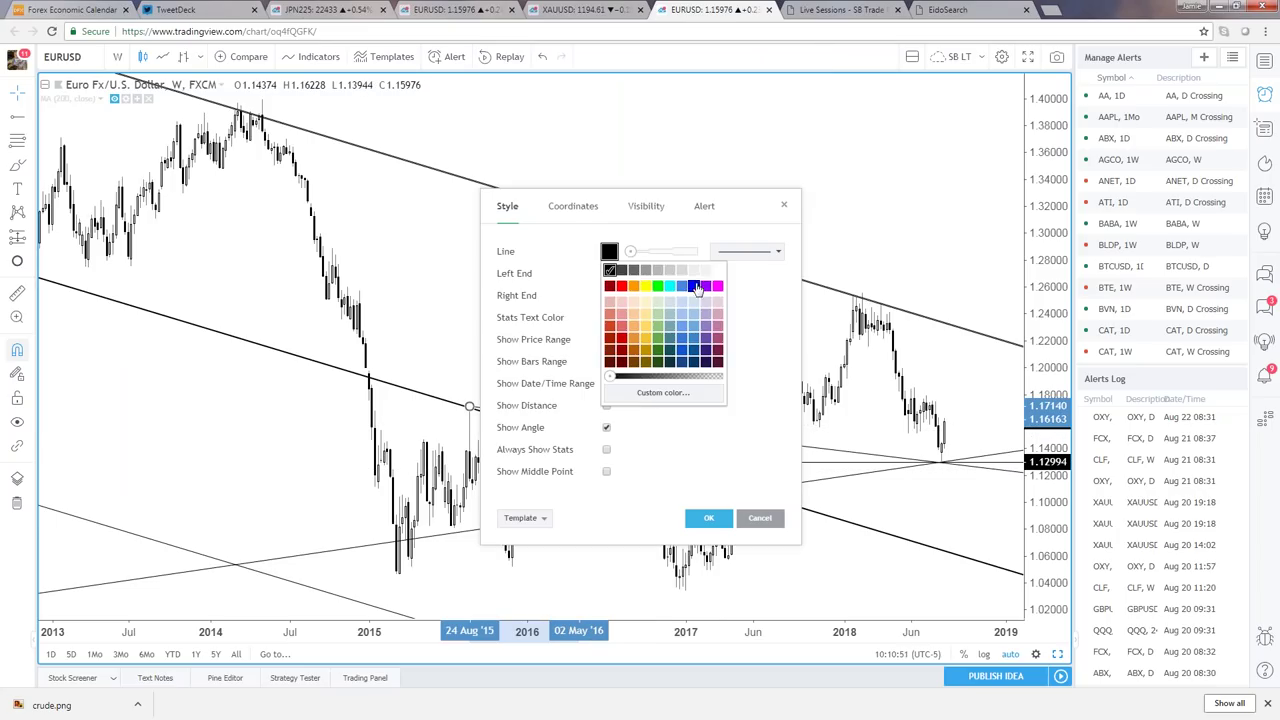
left_click(697, 290)
left_click(784, 205)
left_click(968, 243)
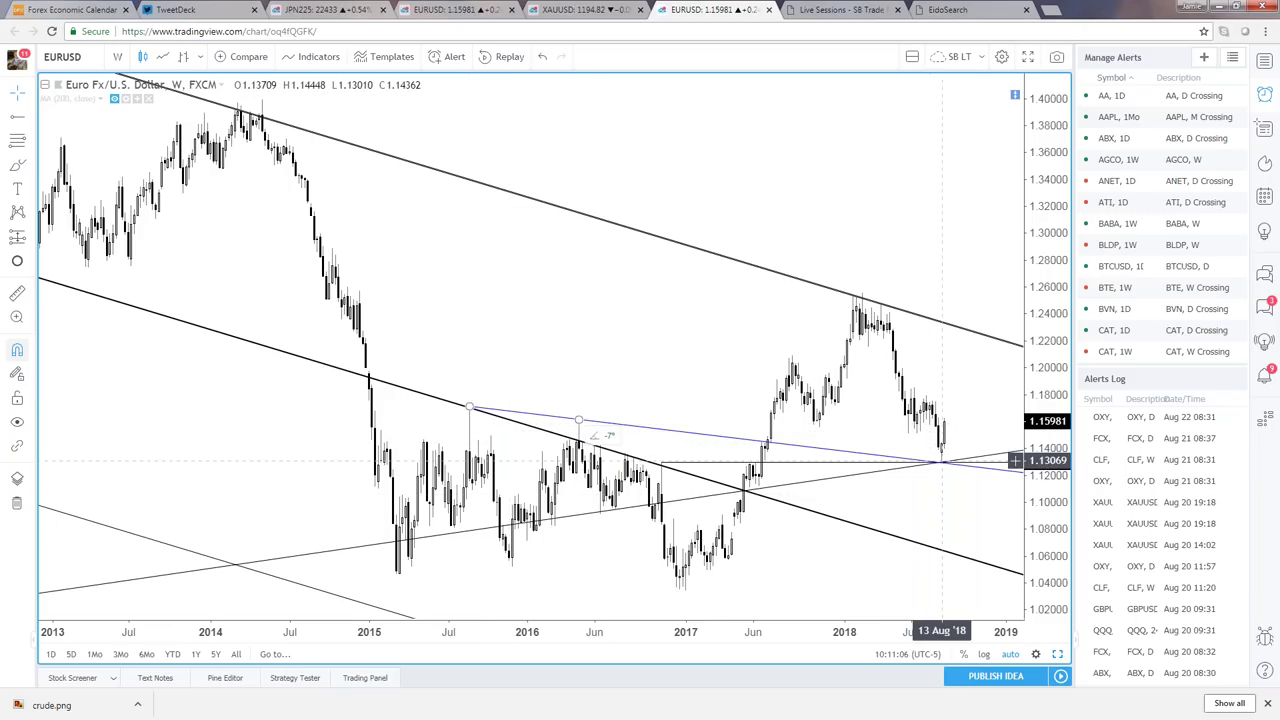
- Add a horizontal ray at 1.15080, then go back to the 4h EURUSD chart
scroll(676, 470, "up", 5)
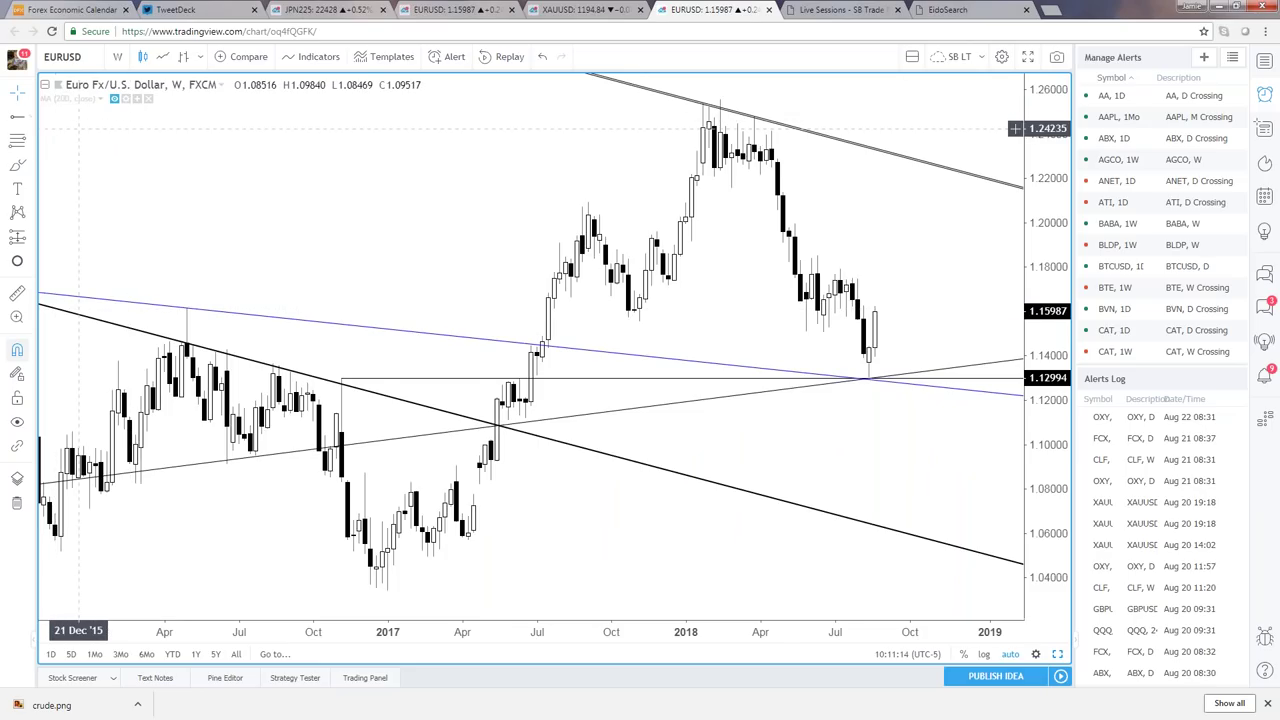
left_click(828, 358)
left_click(822, 331)
left_click(818, 362)
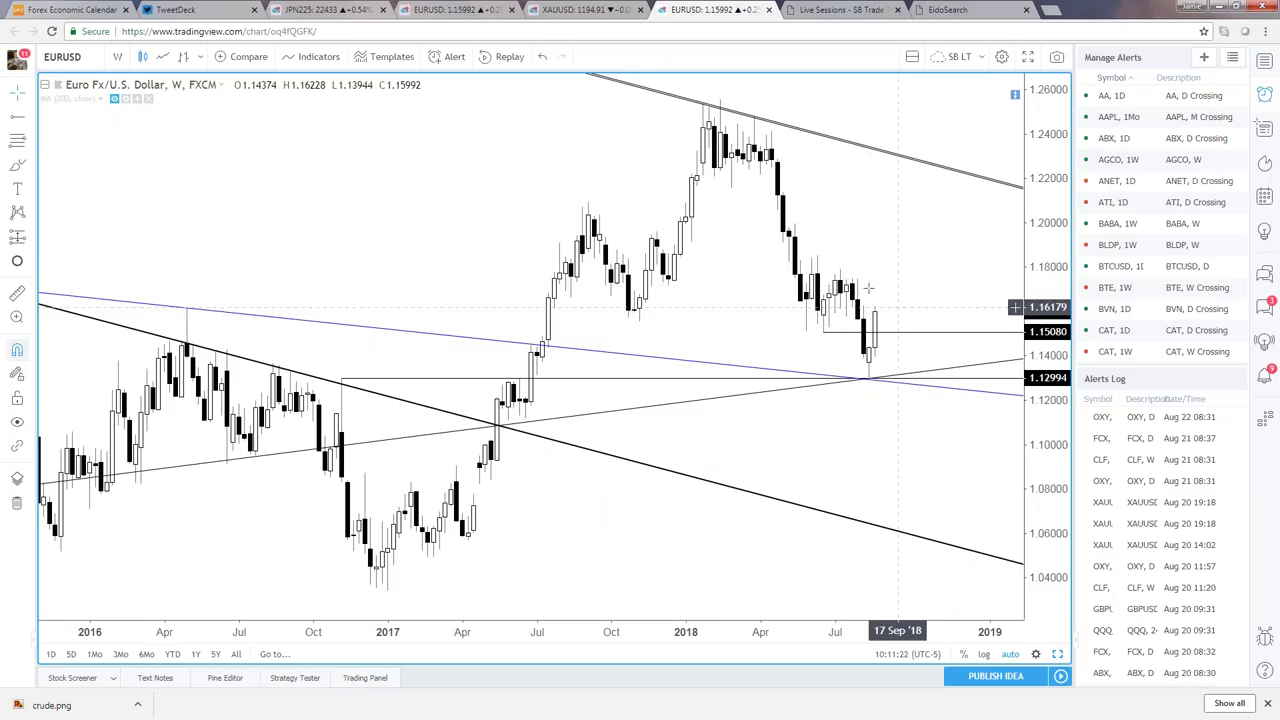
left_click(470, 9)
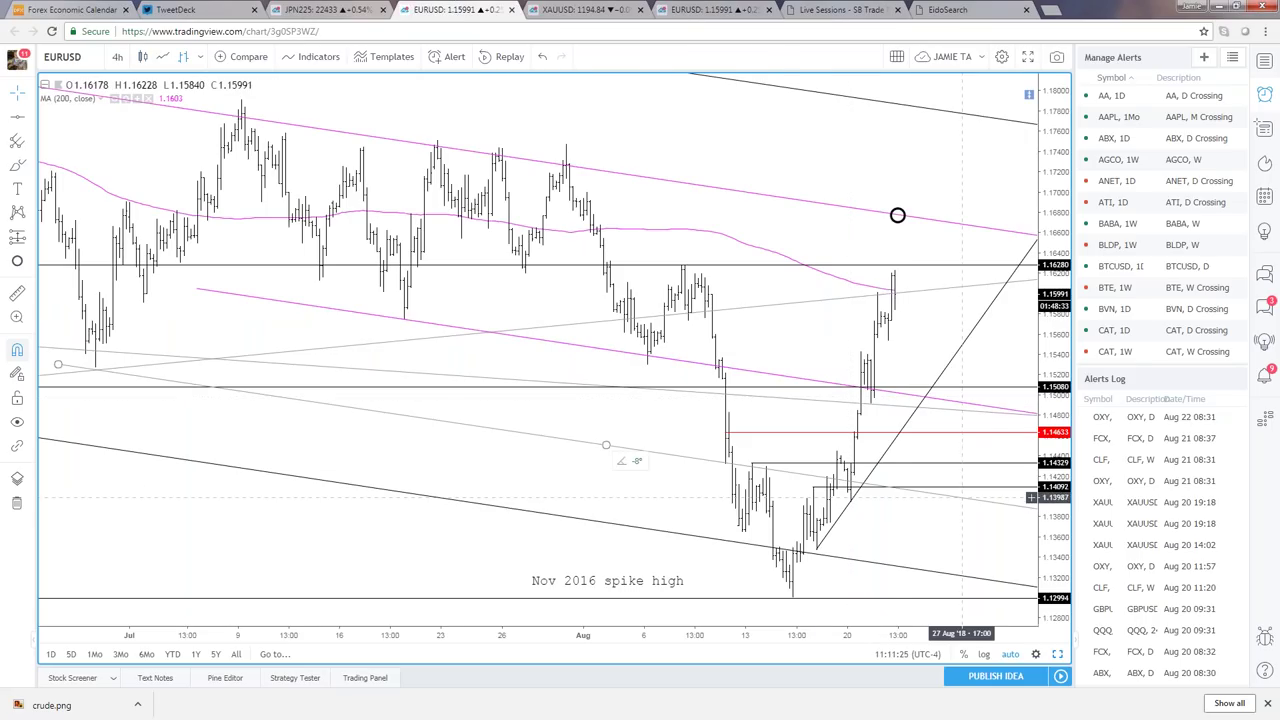
- Pan and zoom the 4h EURUSD chart and inspect the rising trend line from the August low
left_click_drag(924, 384, 912, 384)
scroll(900, 215, "down", 2)
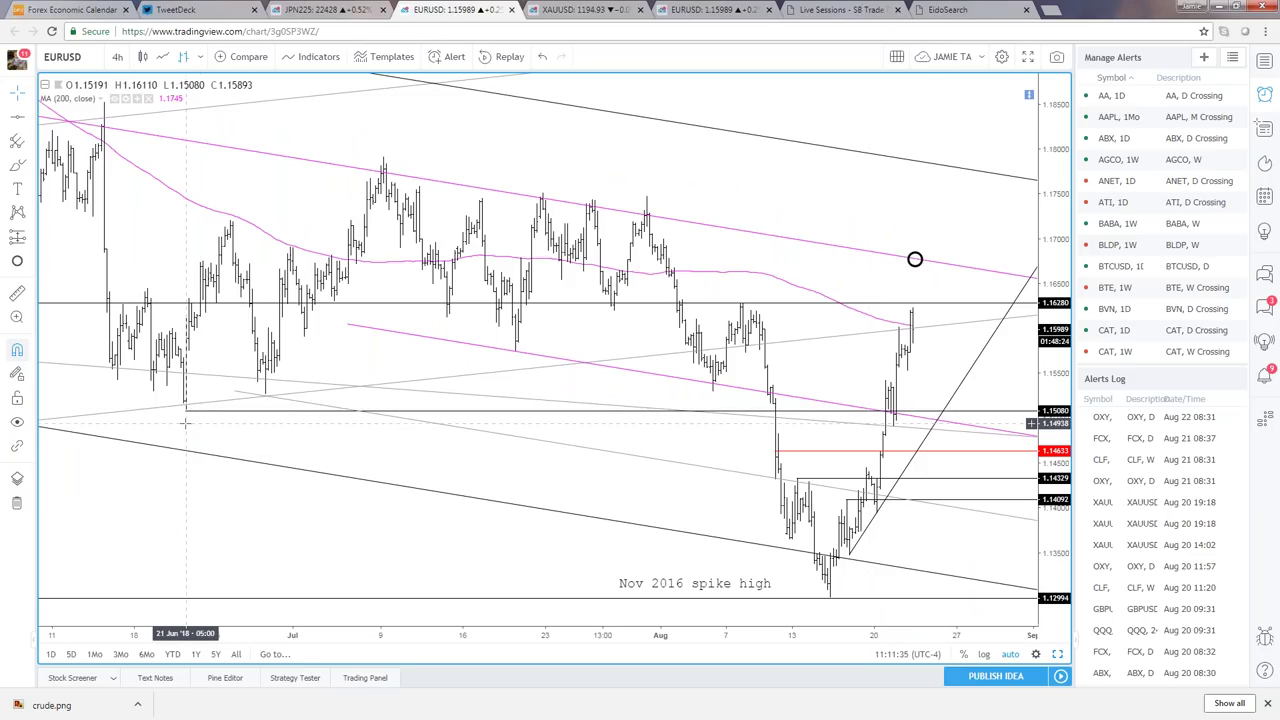
scroll(185, 423, "down", 1)
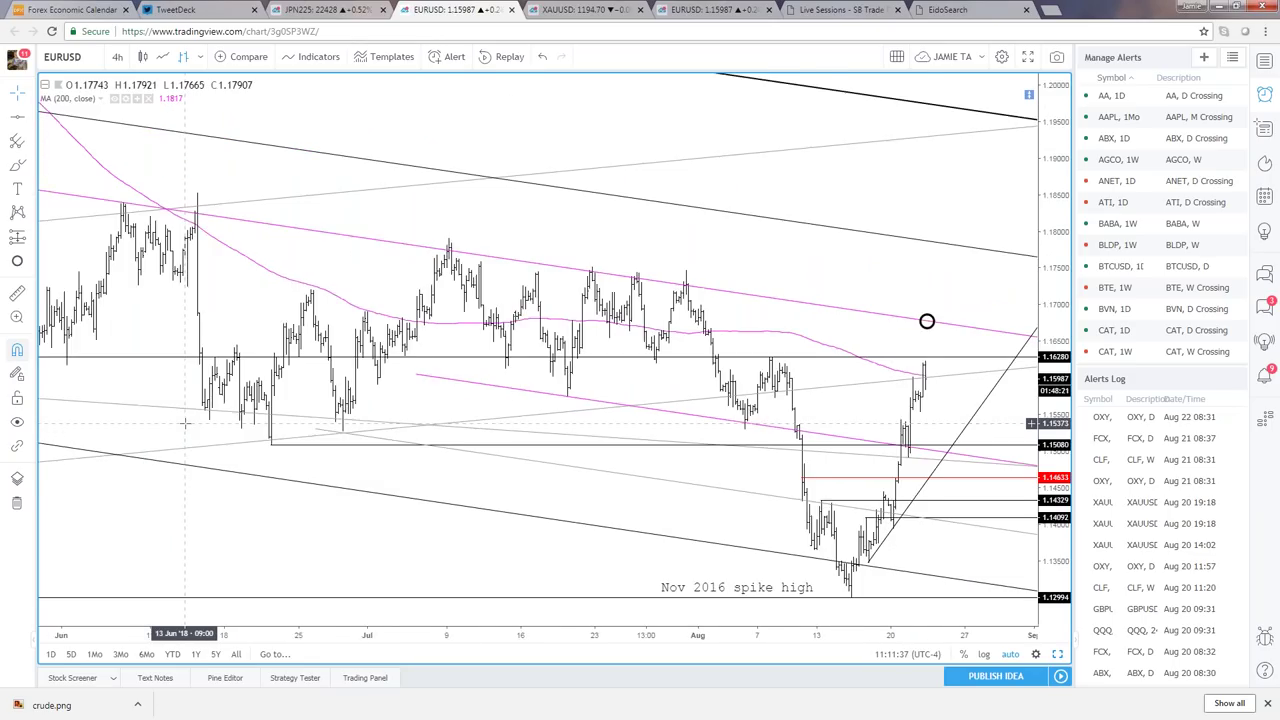
scroll(185, 423, "down", 1)
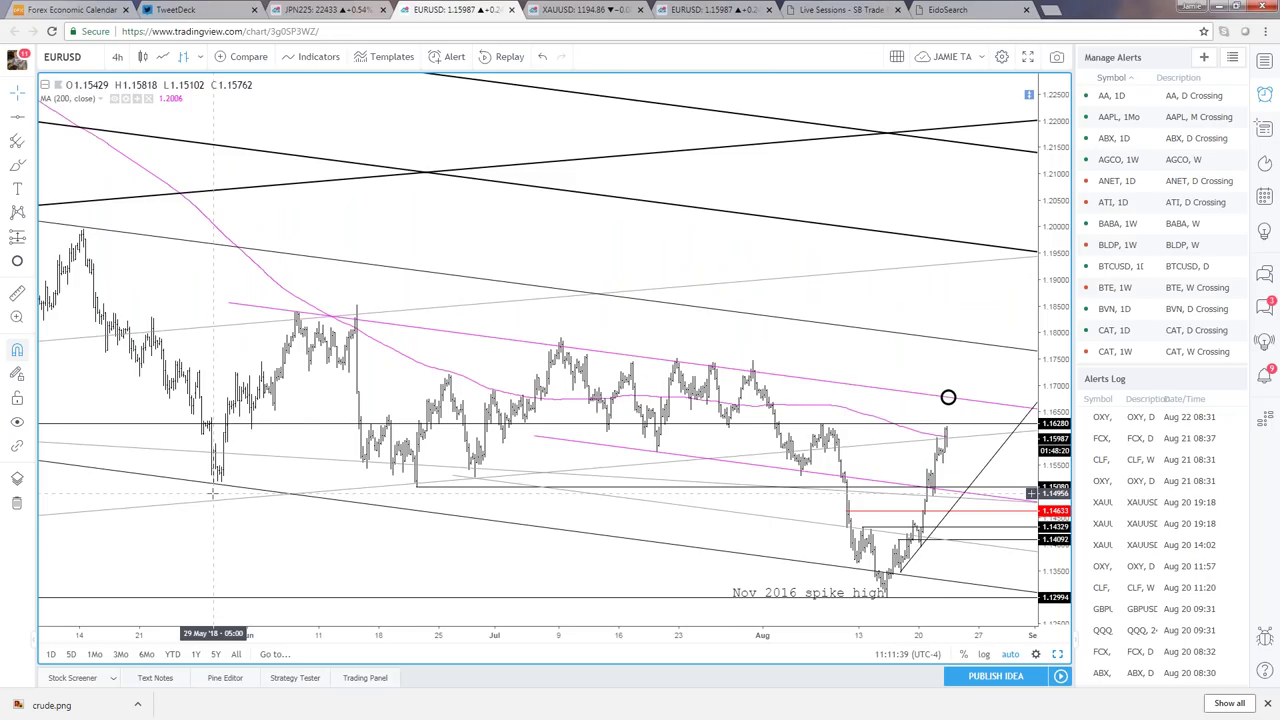
scroll(212, 492, "up", 2)
scroll(212, 492, "up", 2)
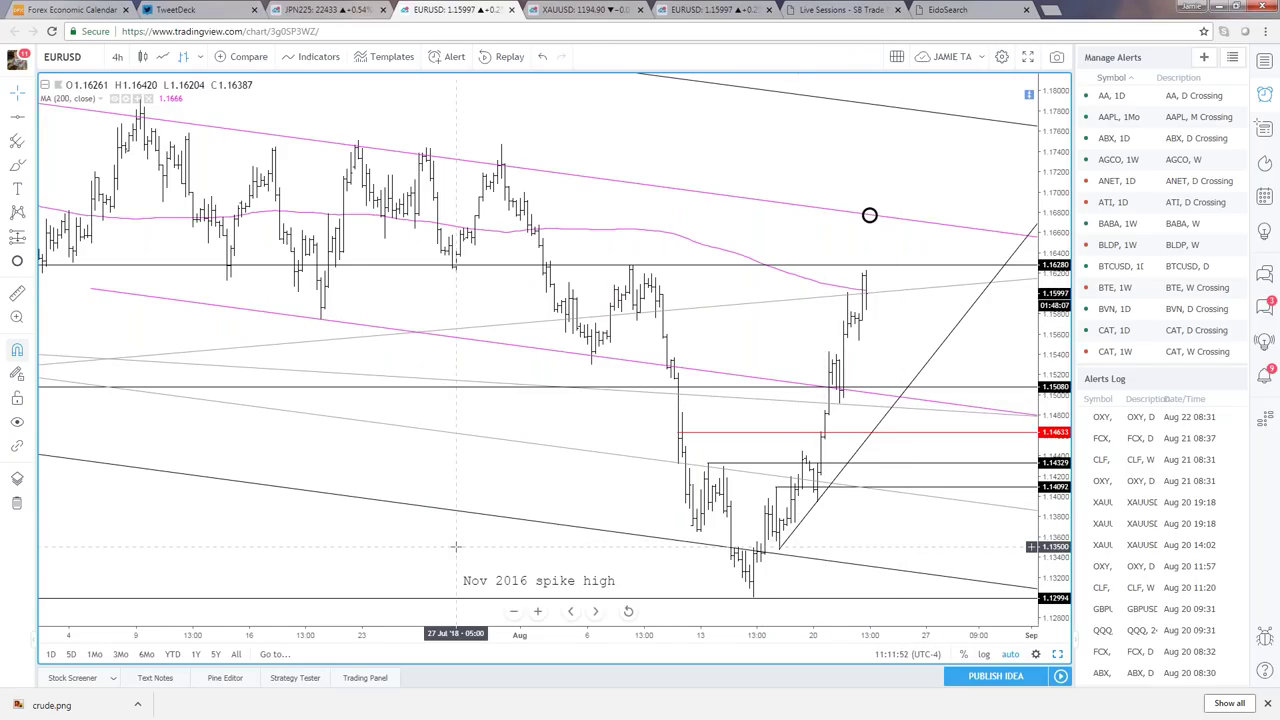
scroll(470, 546, "up", 5)
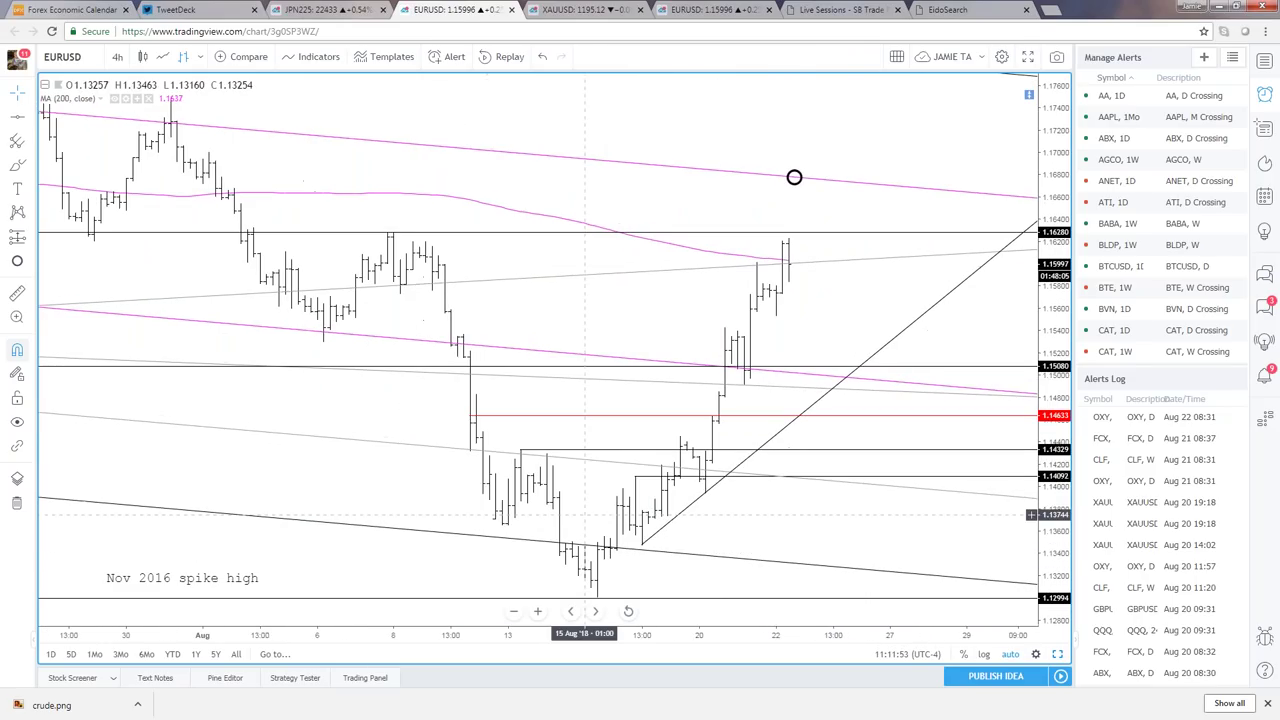
left_click(641, 546)
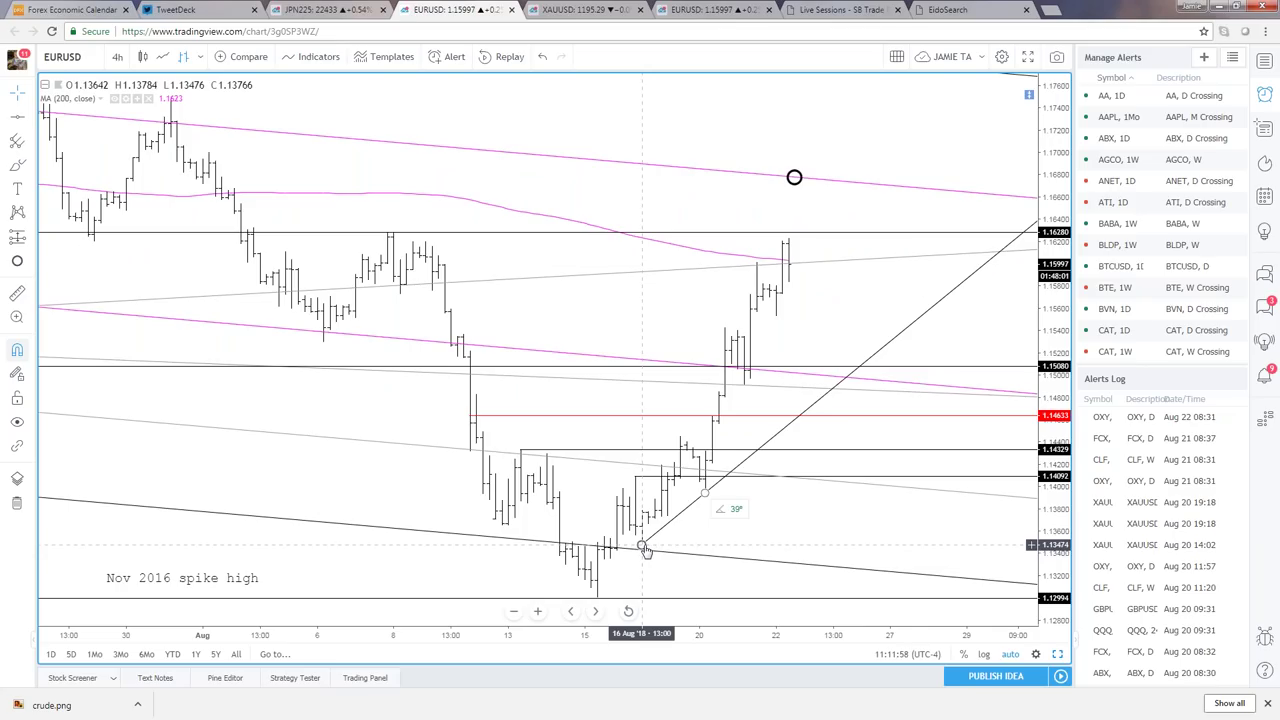
left_click(703, 505)
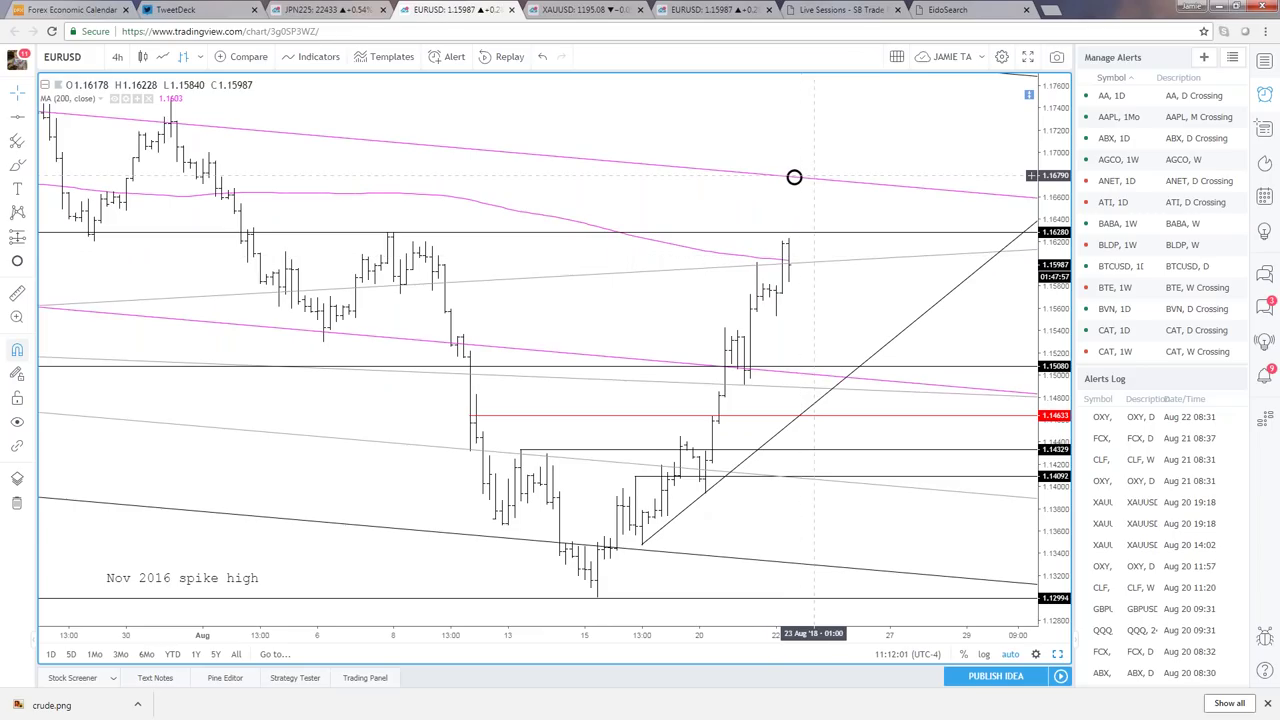
left_click(846, 382)
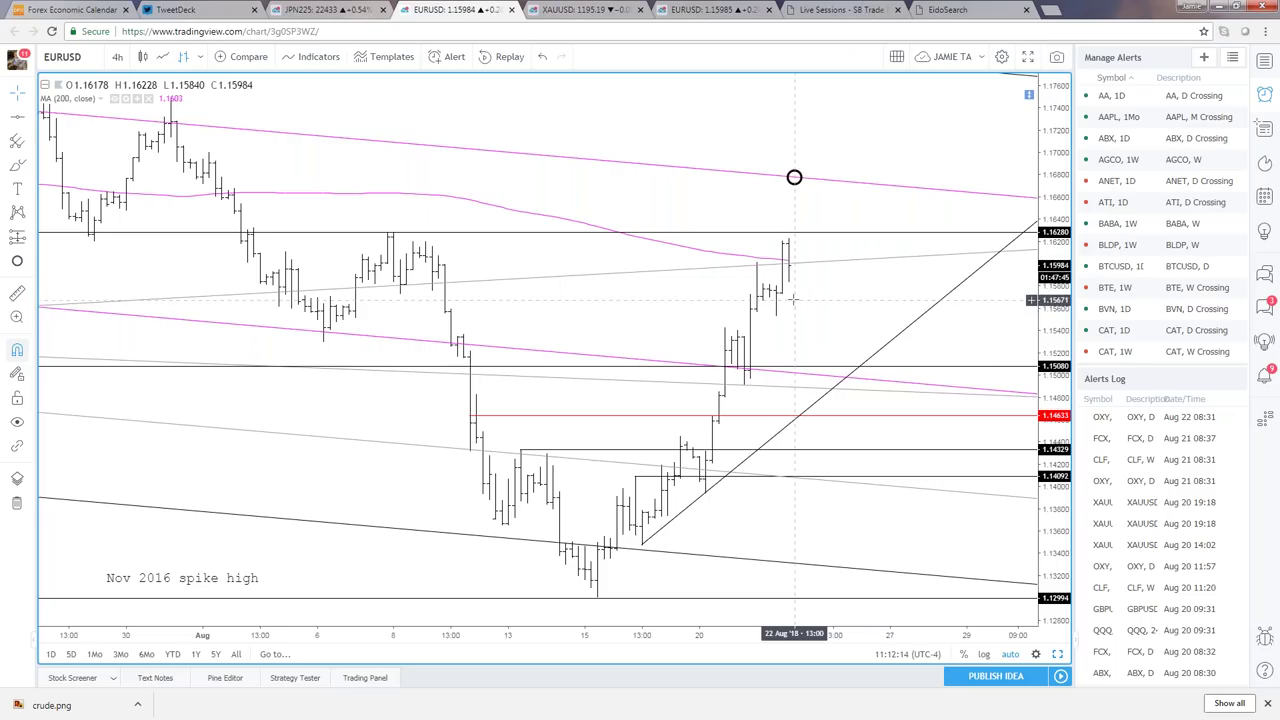
- Change the chart interval to 1 hour by entering 60
left_click(794, 177)
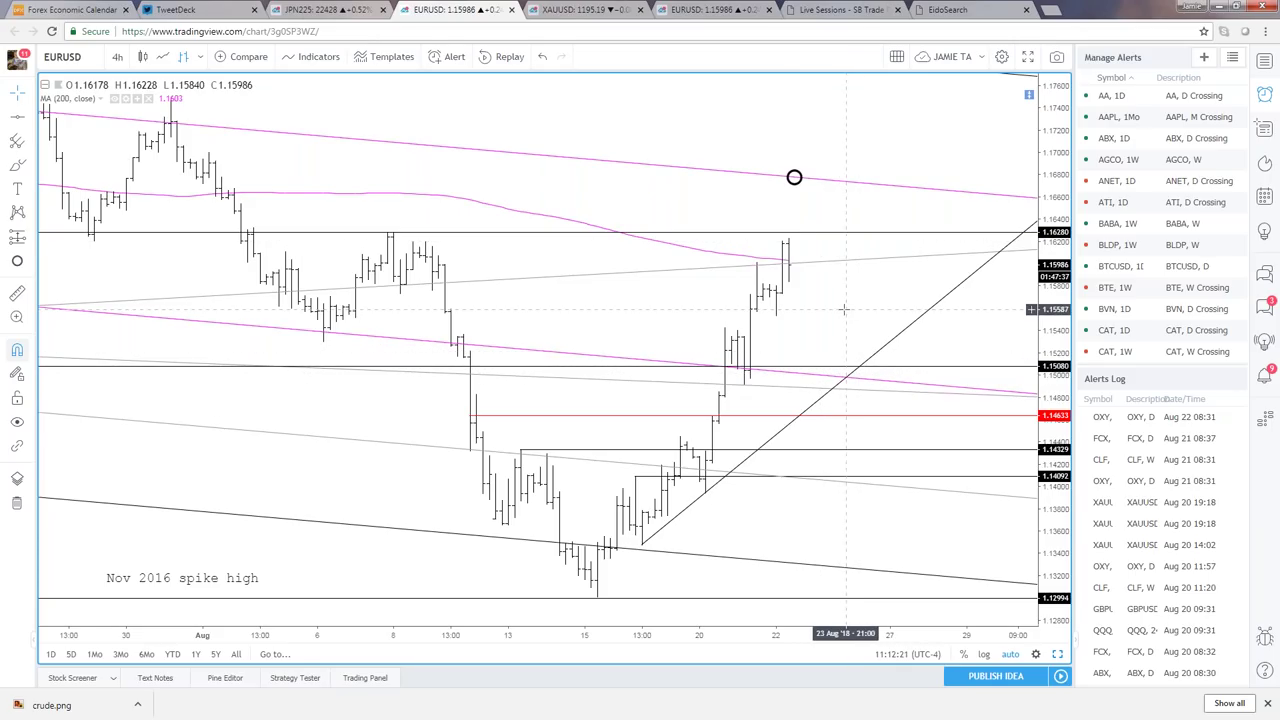
type("60")
key("Return")
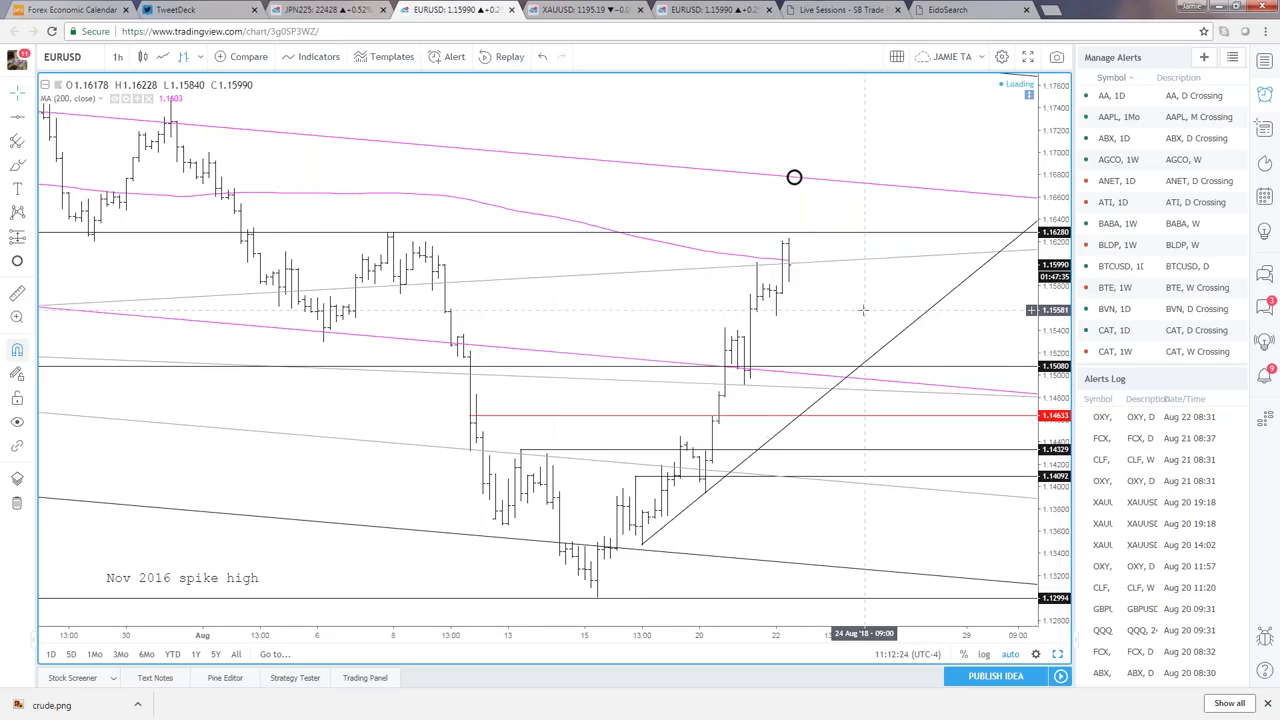
- Fit the 1h EURUSD chart to recent prices and pick the Fib Retracement tool
scroll(851, 325, "down", 3)
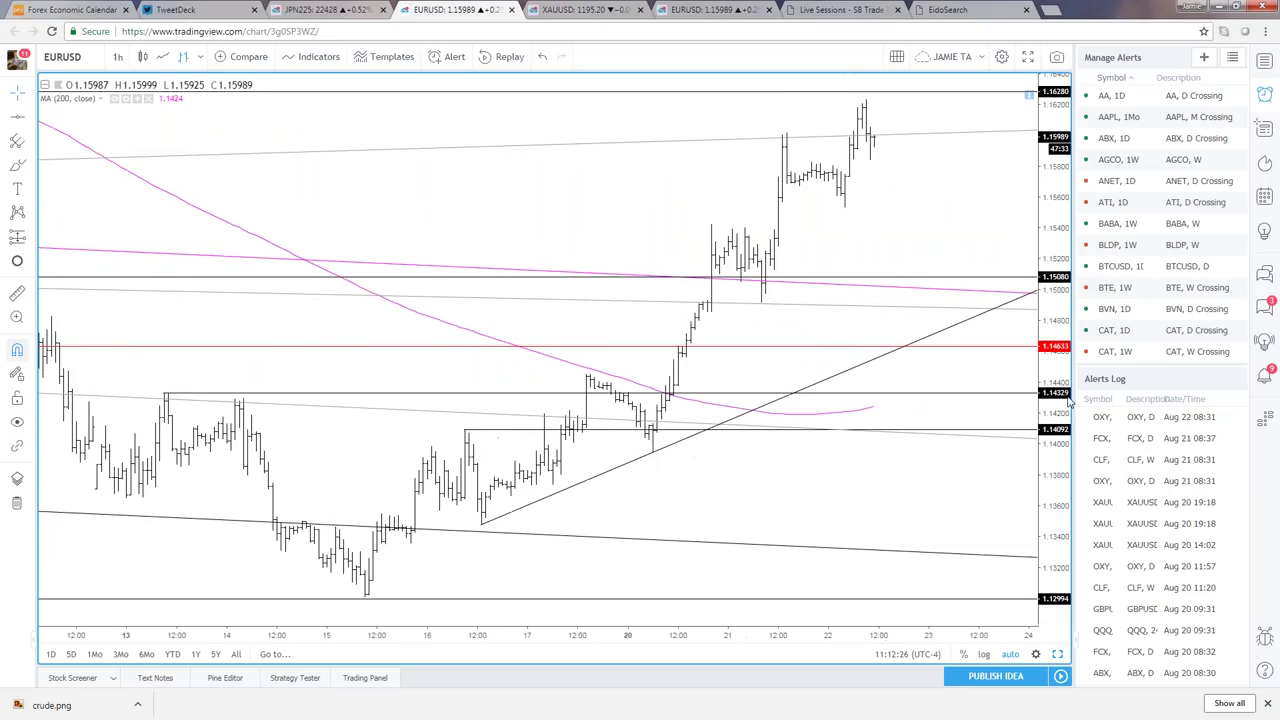
left_click_drag(937, 456, 940, 496)
scroll(600, 528, "up", 1)
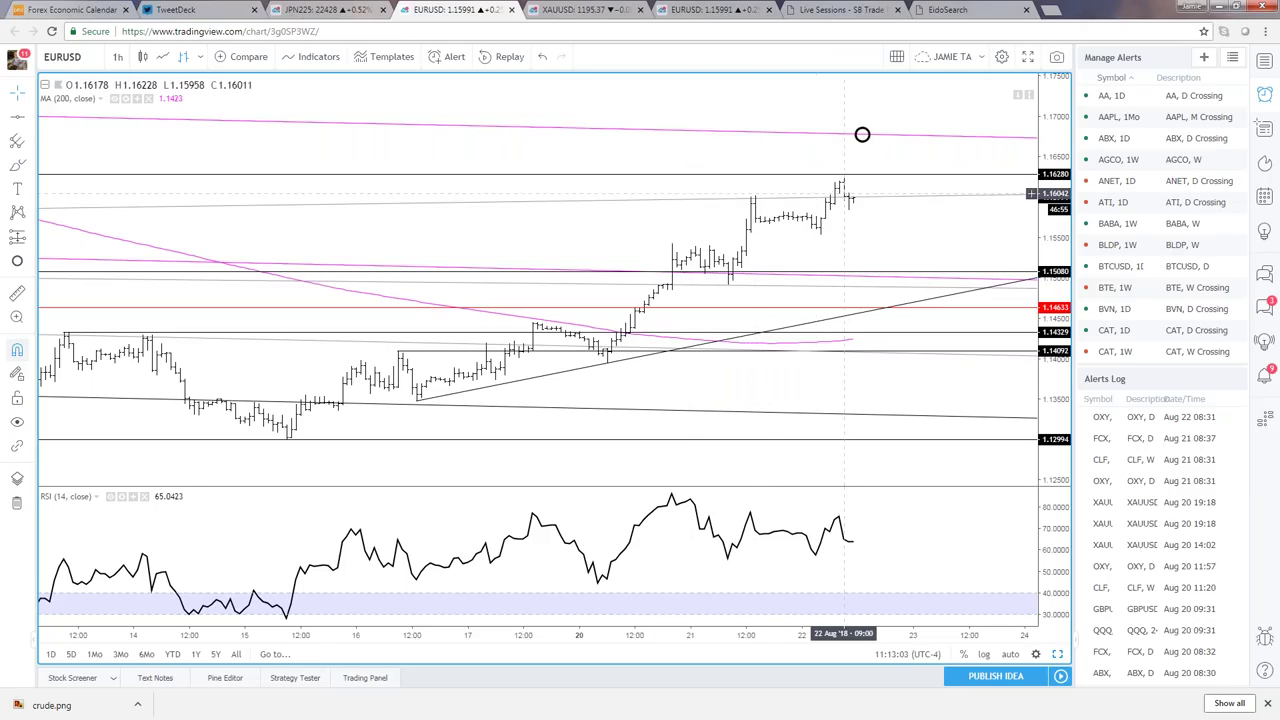
left_click(20, 141)
left_click(100, 383)
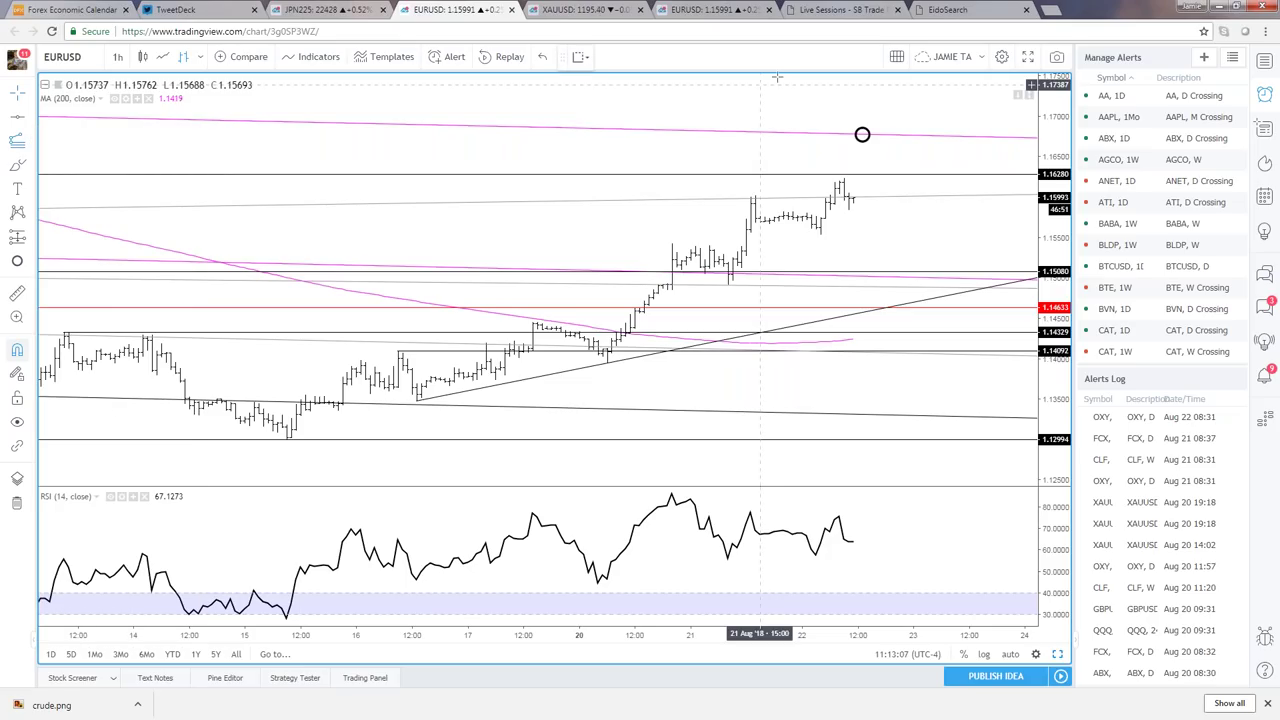
- Draw a three-point Fibonacci extension from the 15 Aug low and enable its 1 (100%) level
left_click(286, 438)
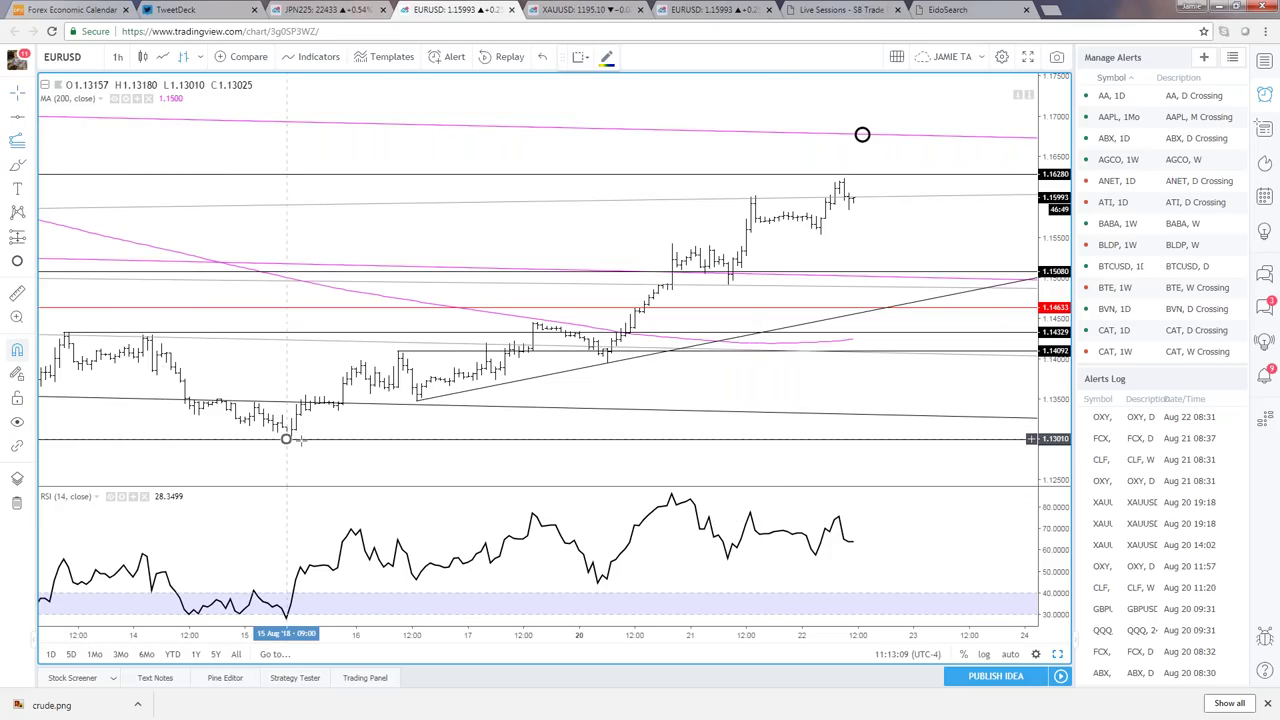
left_click(398, 352)
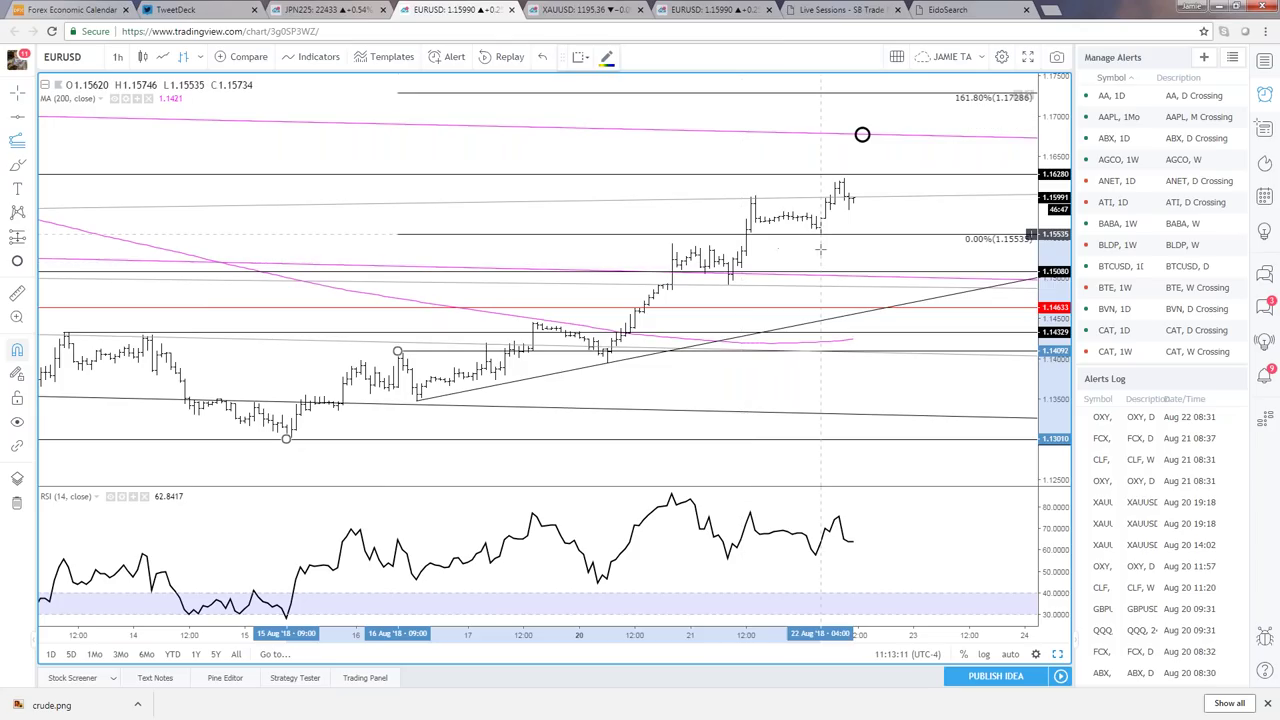
left_click(819, 233)
double_click(840, 233)
left_click(486, 383)
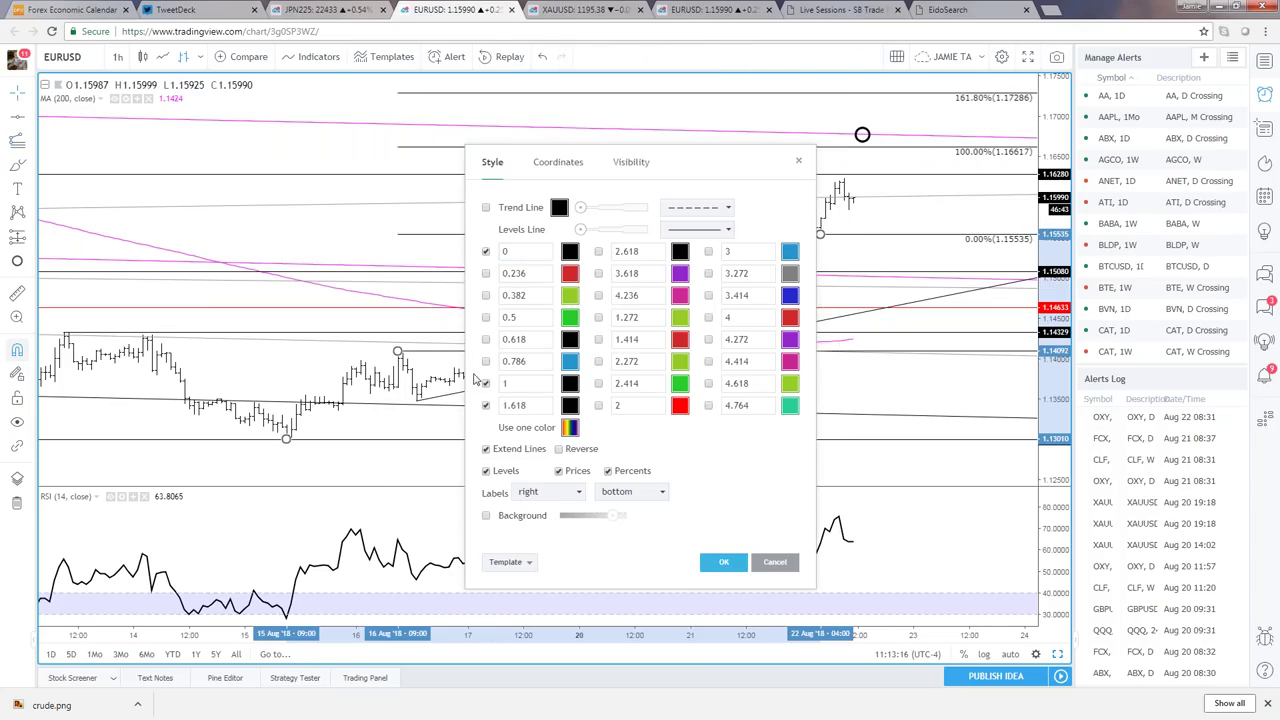
key("Return")
- Delete the Fibonacci drawing (1.15535–1.17286) from the 1h EURUSD chart
scroll(913, 175, "down", 5)
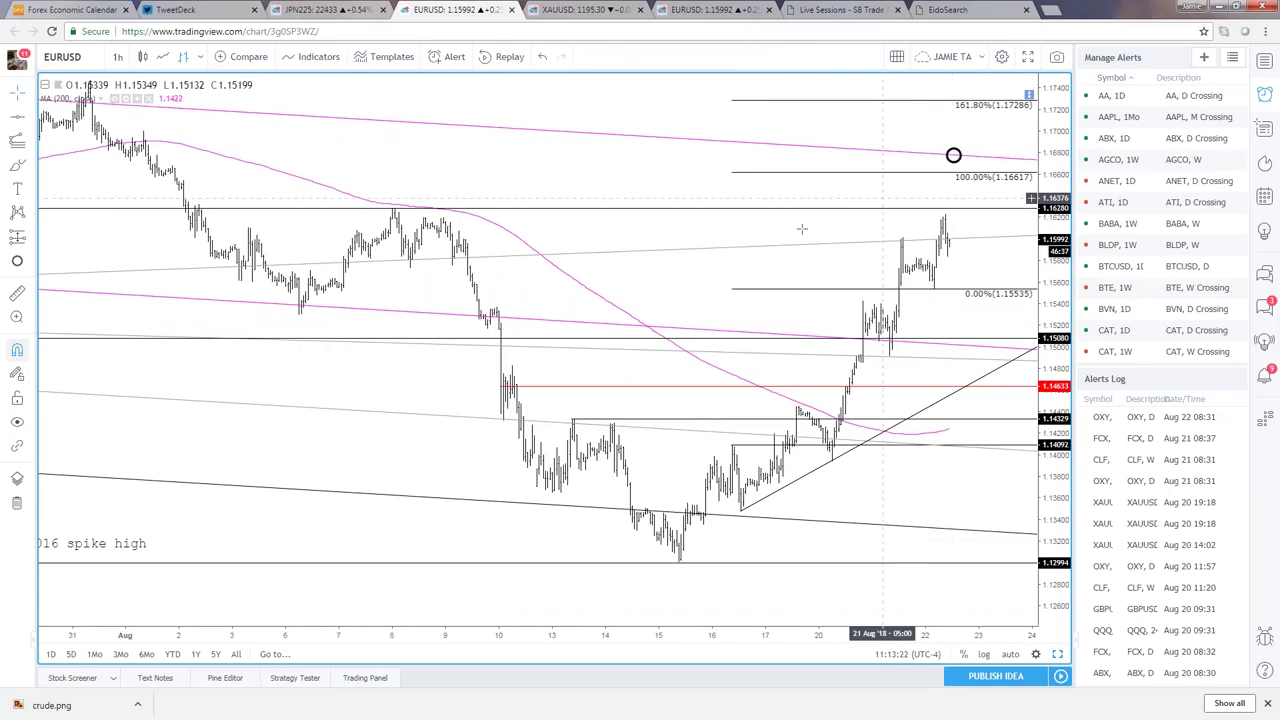
scroll(857, 194, "down", 3)
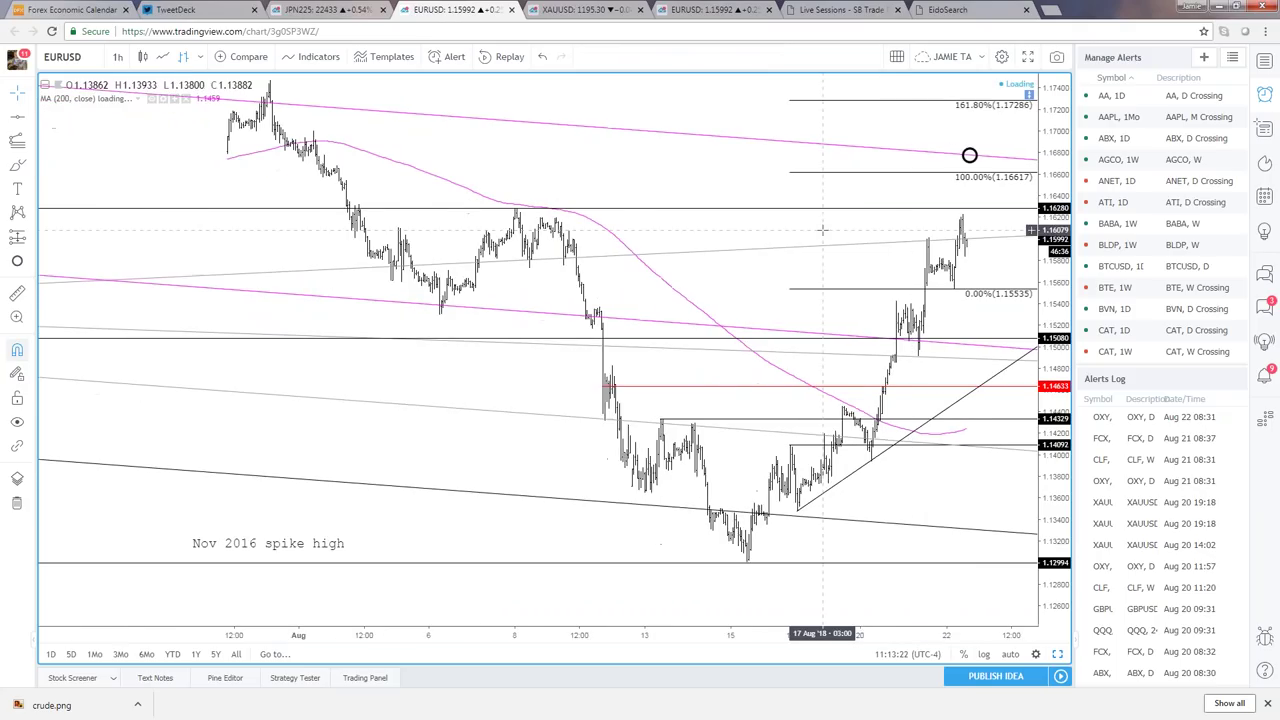
left_click(866, 176)
key("Delete")
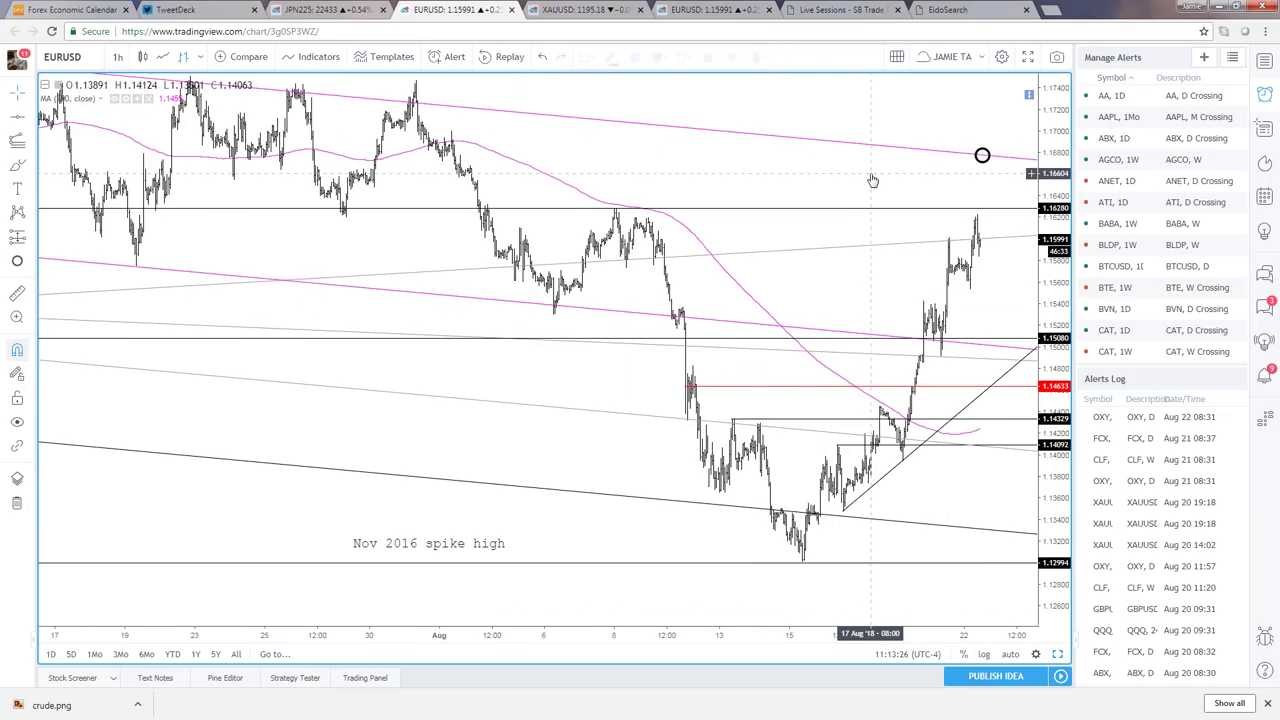
scroll(869, 173, "up", 2)
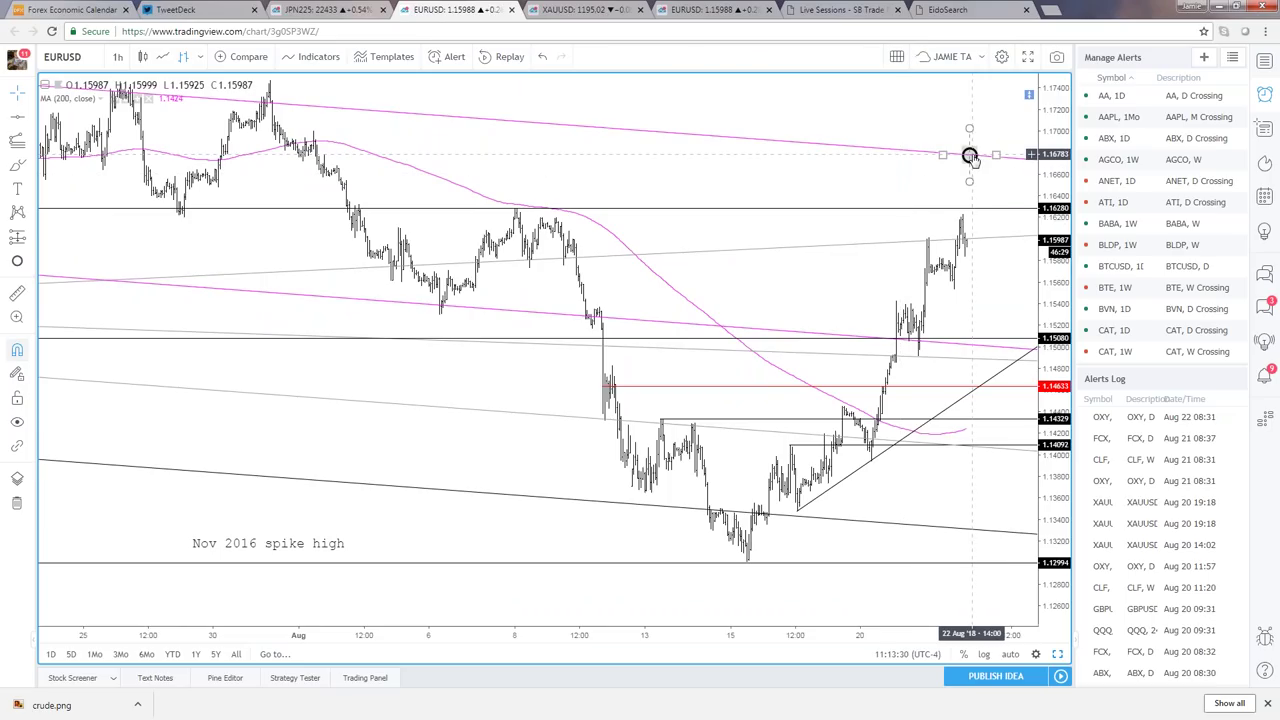
- Zoom the EURUSD chart in and out and select the small circle drawing
scroll(910, 290, "up", 4)
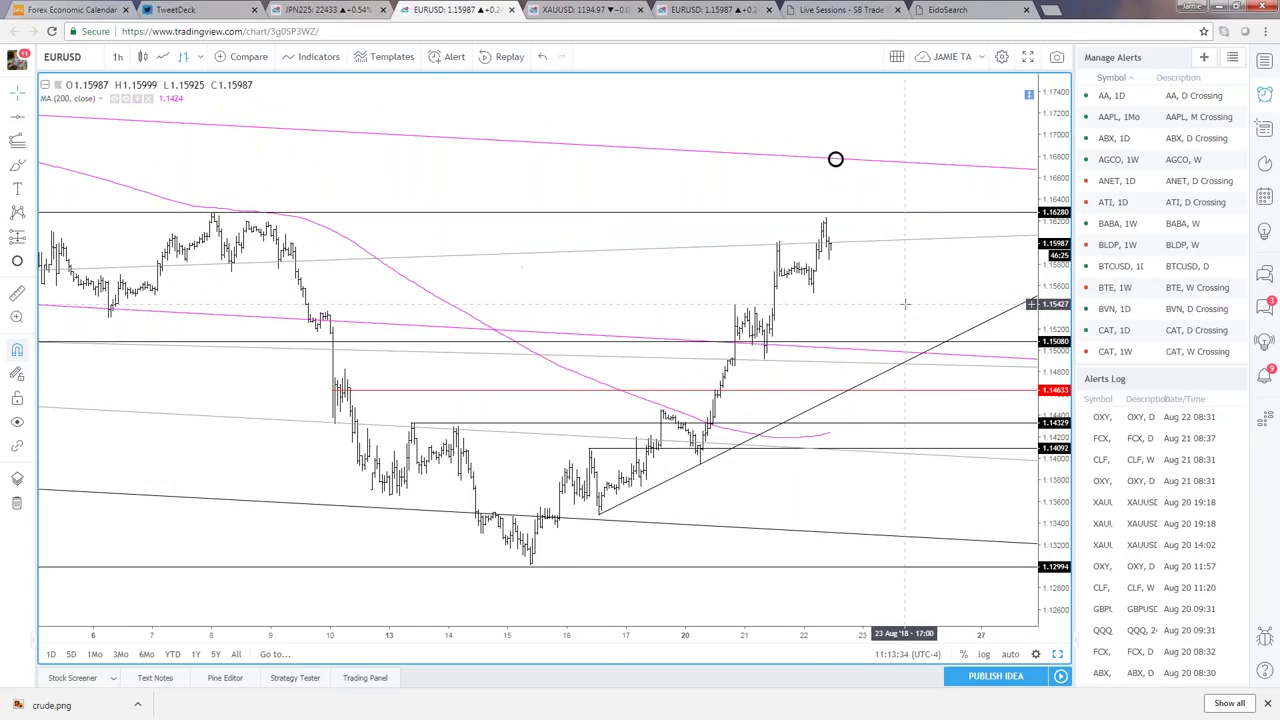
scroll(878, 291, "down", 5)
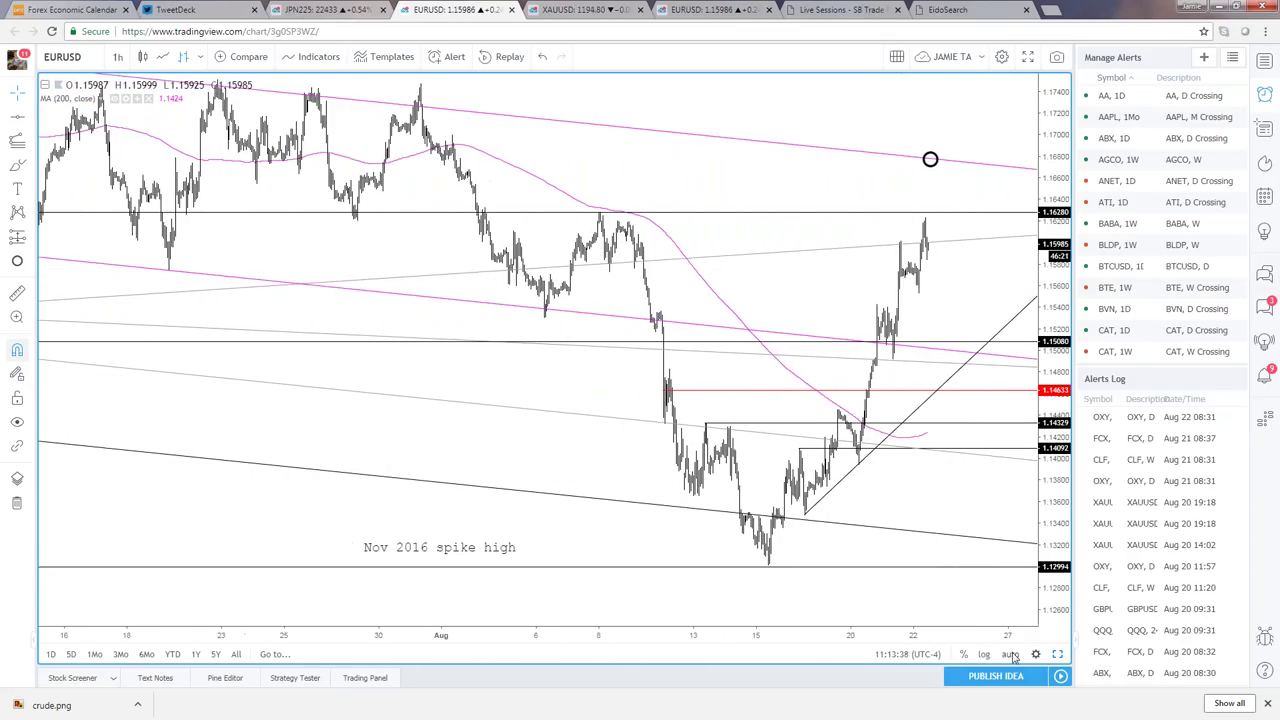
scroll(953, 270, "down", 3)
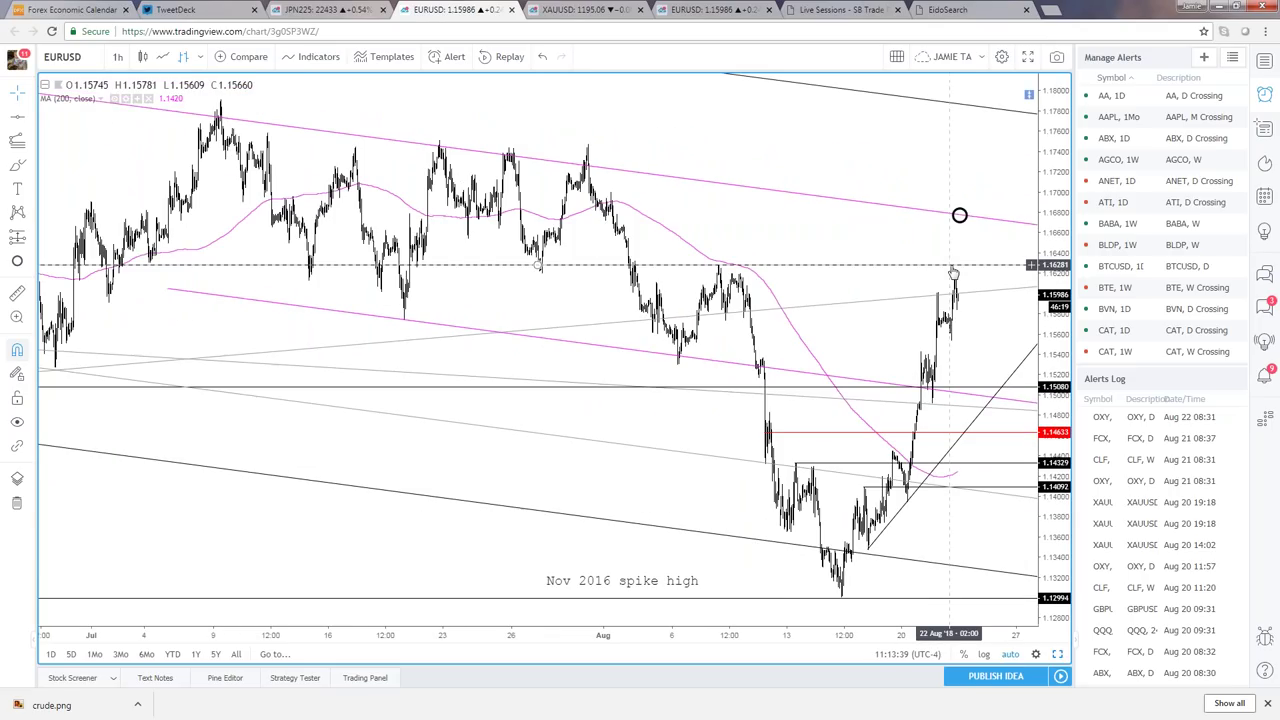
left_click(960, 219)
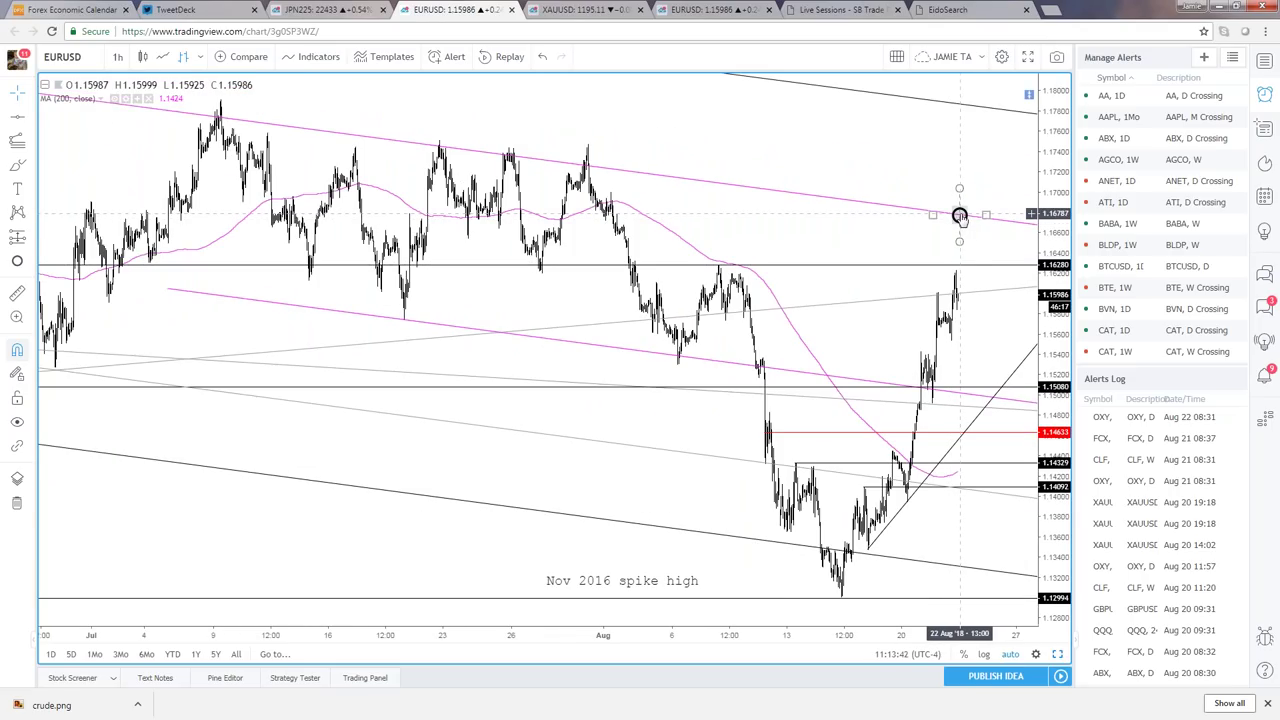
- Zoom back in on EURUSD, then move to the TradeStation window
scroll(960, 219, "up", 1)
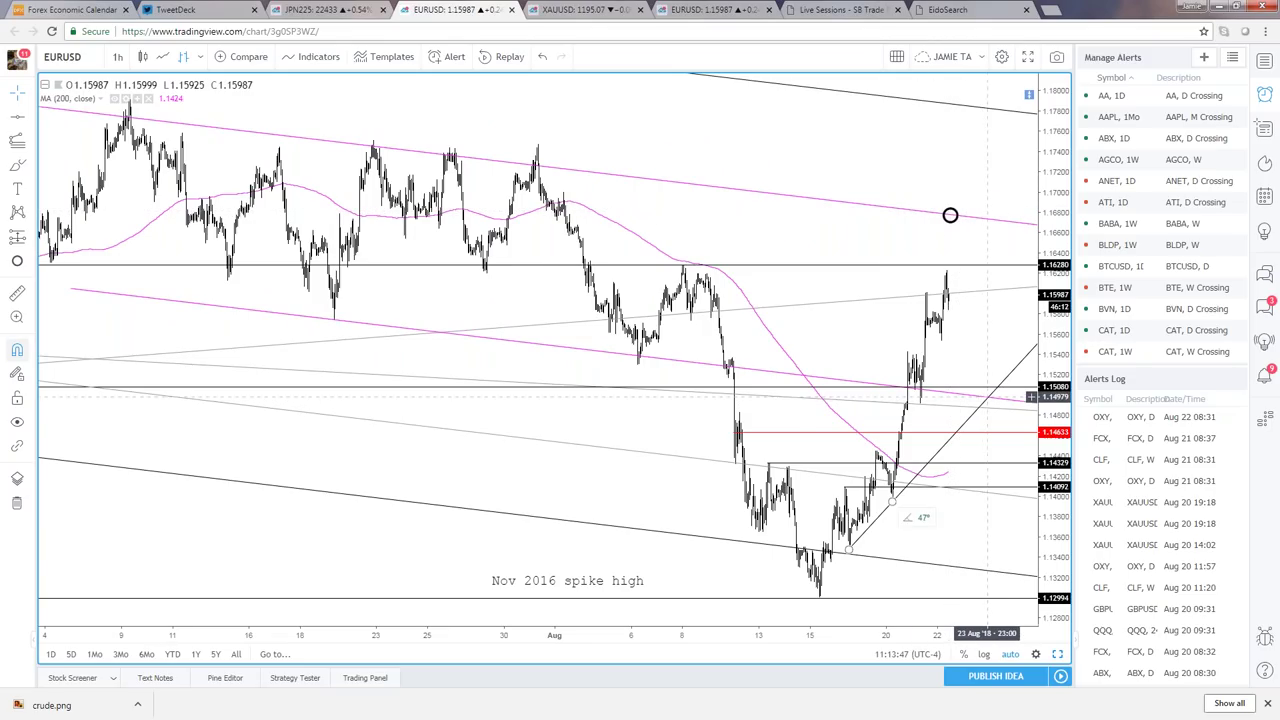
scroll(887, 243, "up", 1)
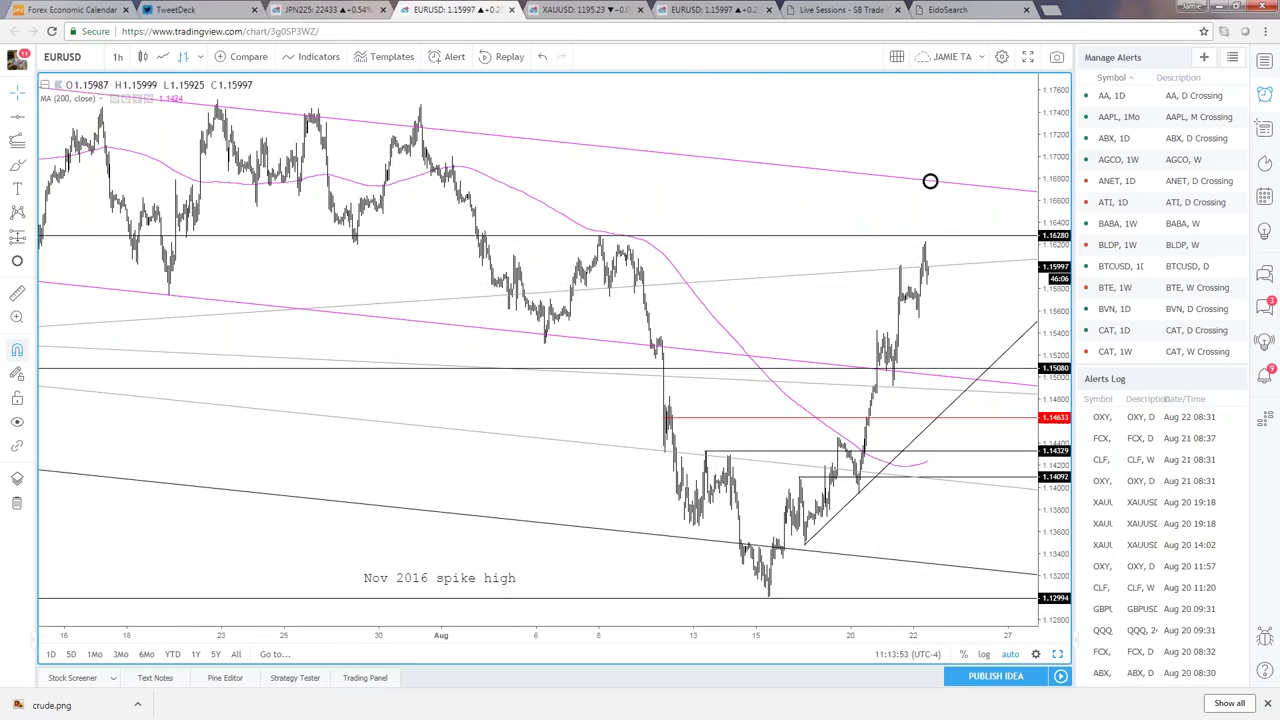
key("alt+Tab")
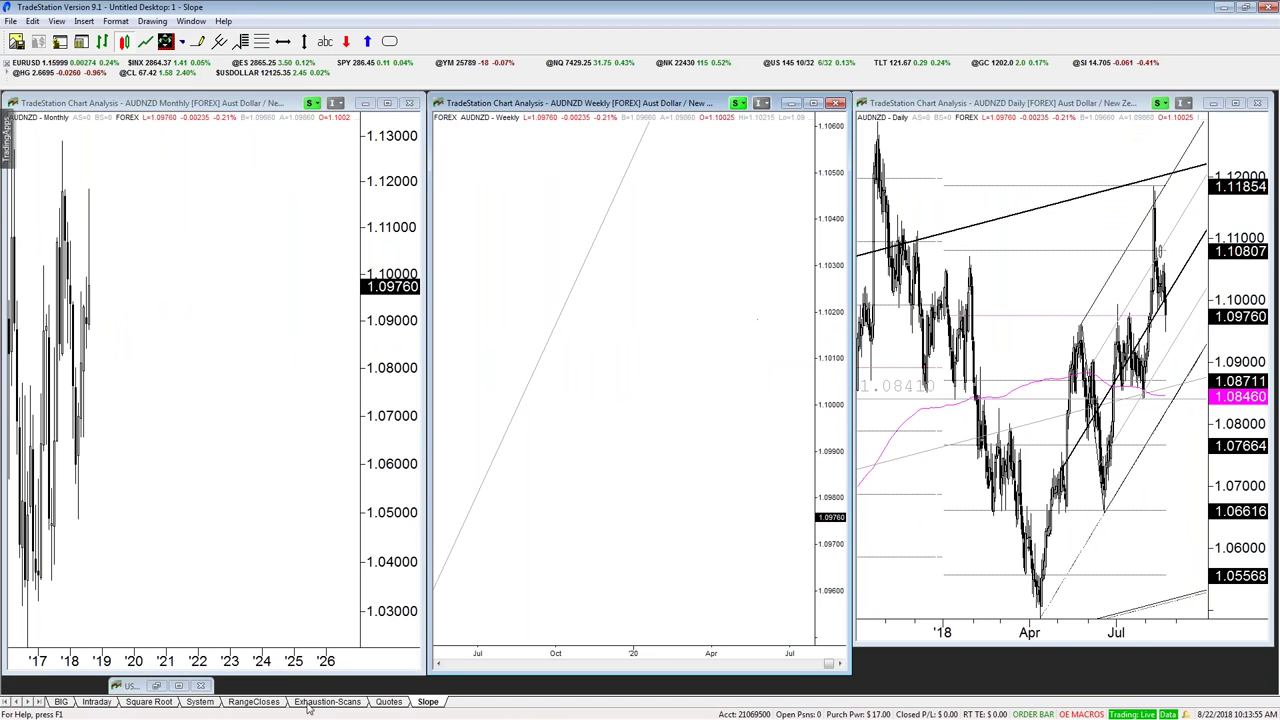
- Maximize the GBPUSD 240-minute chart on the BIG desktop and read bar values near 8/15 and 6/19
left_click(60, 701)
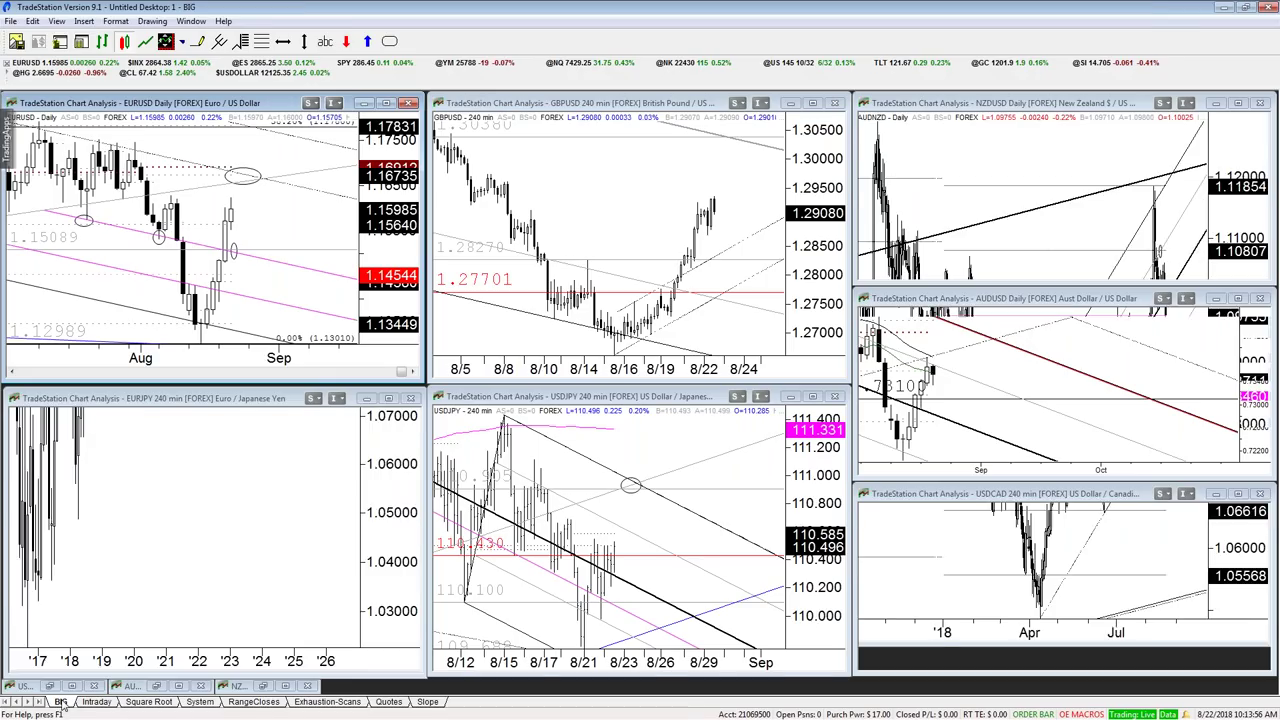
left_click(605, 163)
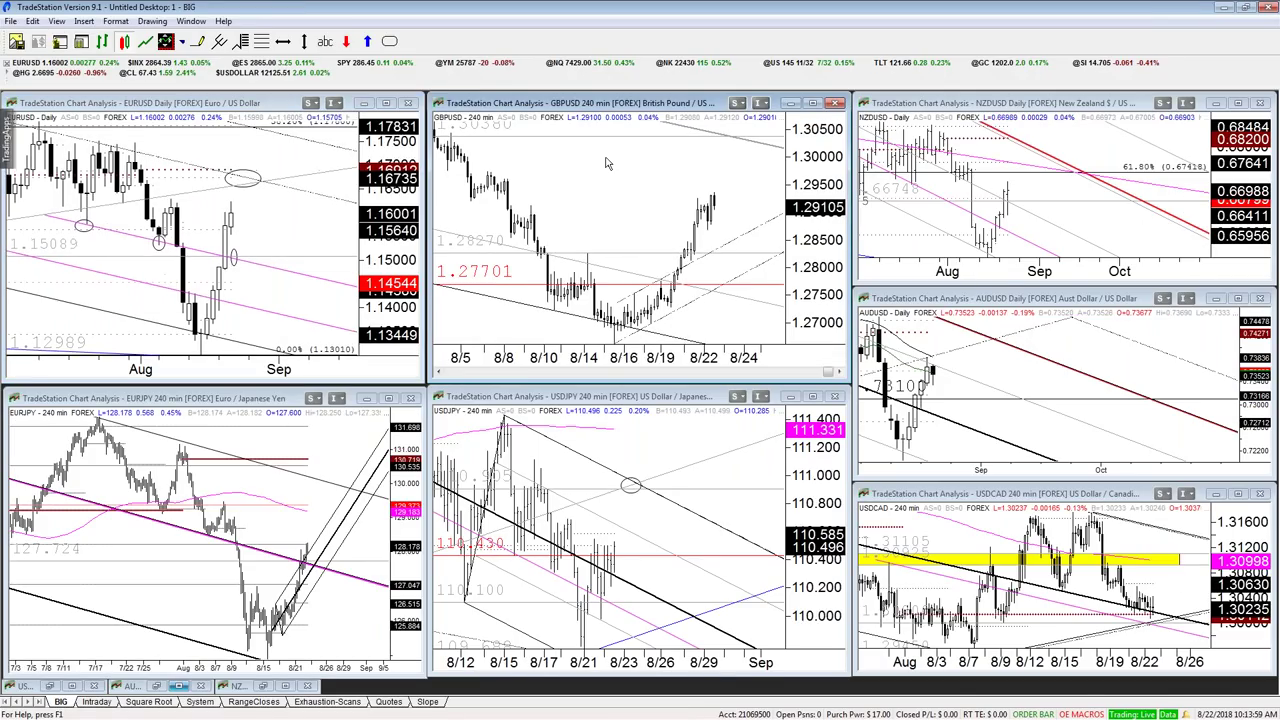
left_click(812, 103)
left_click_drag(1071, 490, 1030, 478)
left_click_drag(214, 194, 226, 204)
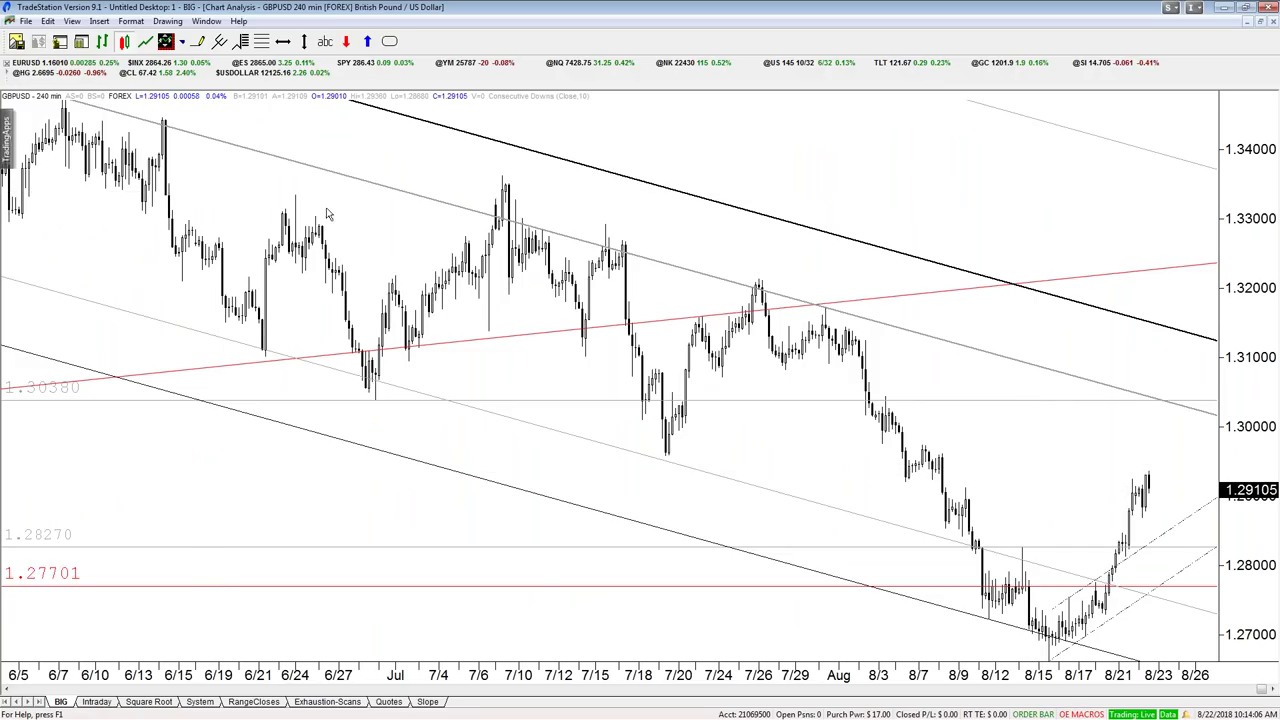
- Load eurgbp into the three Slope desktop charts
left_click(427, 702)
left_click(506, 283)
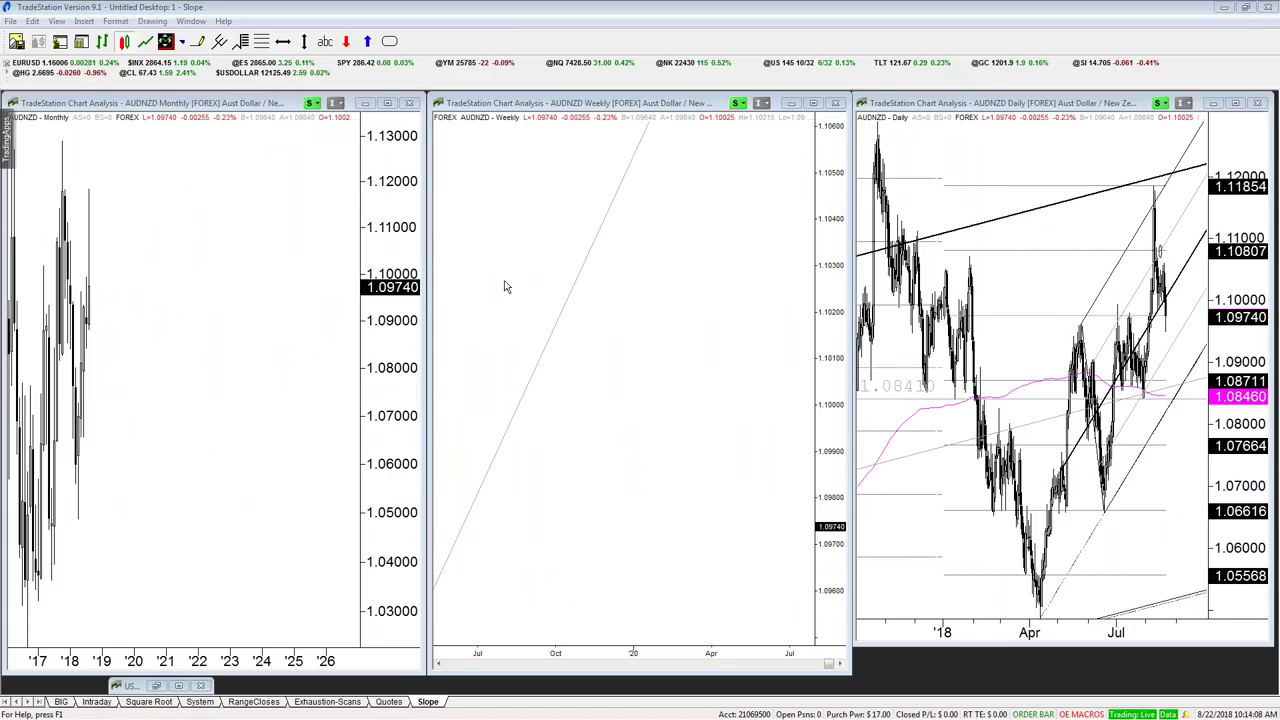
type("eurgbp")
key("Return")
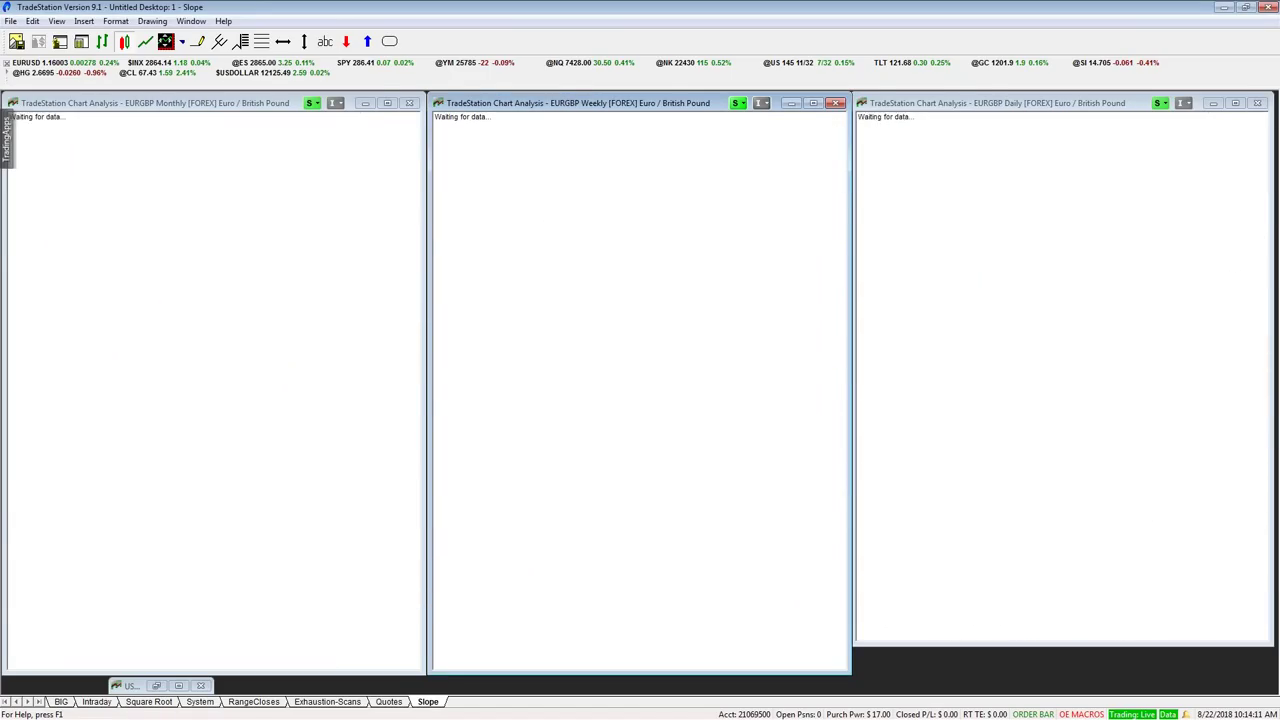
- Enlarge the EURGBP Daily chart, read bars with the crosshair, then restore the tiled charts
left_click(1103, 177)
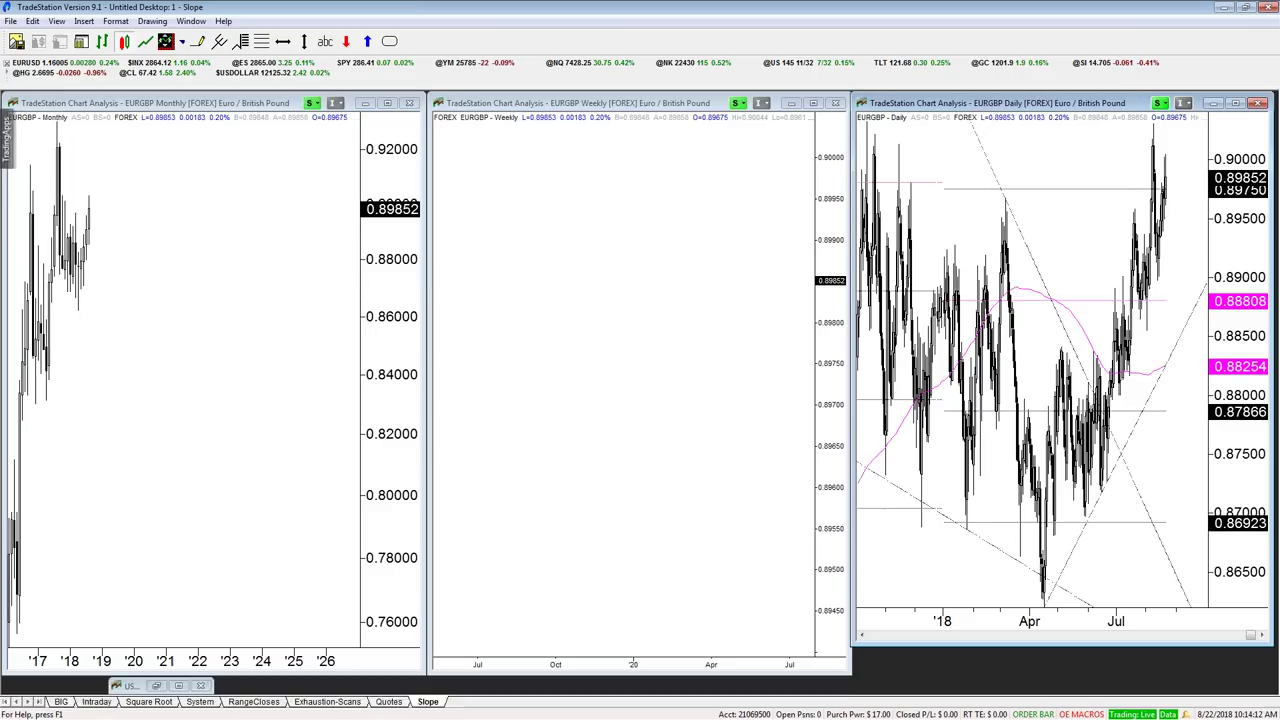
double_click(1104, 184)
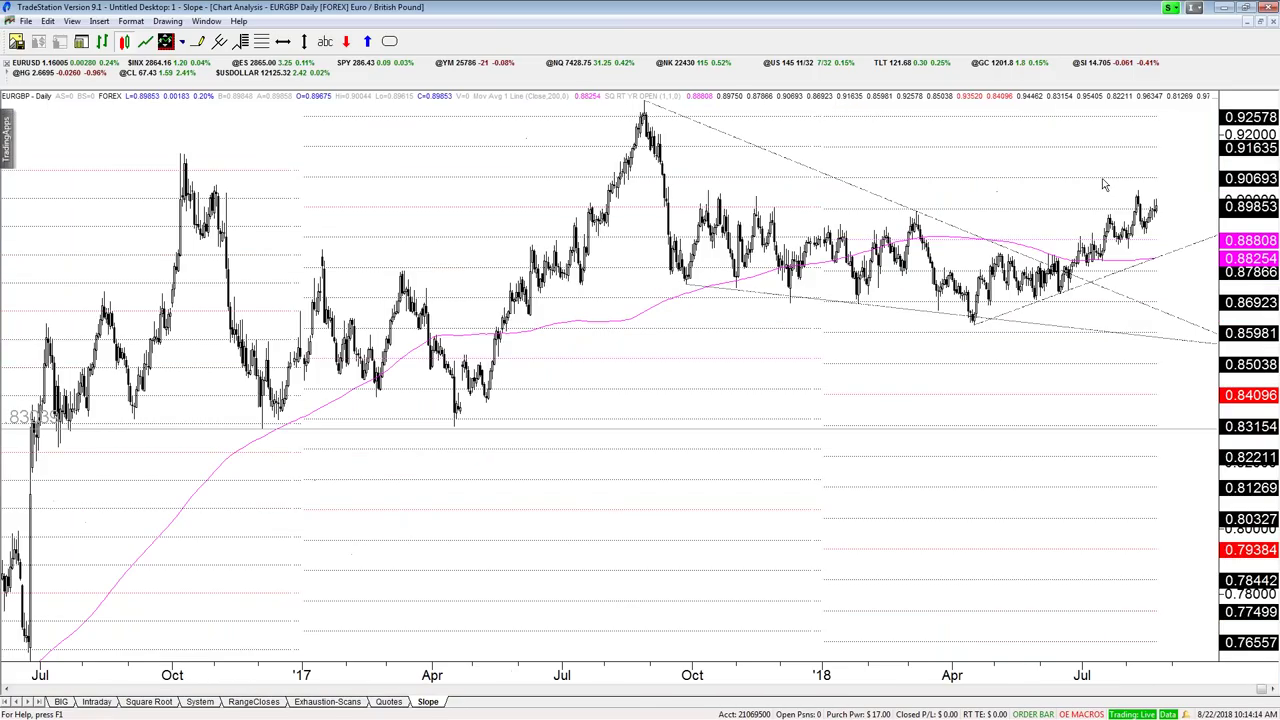
key("ctrl+r")
key("ctrl+r")
scroll(104, 160, "down", 3)
key("ctrl+F5")
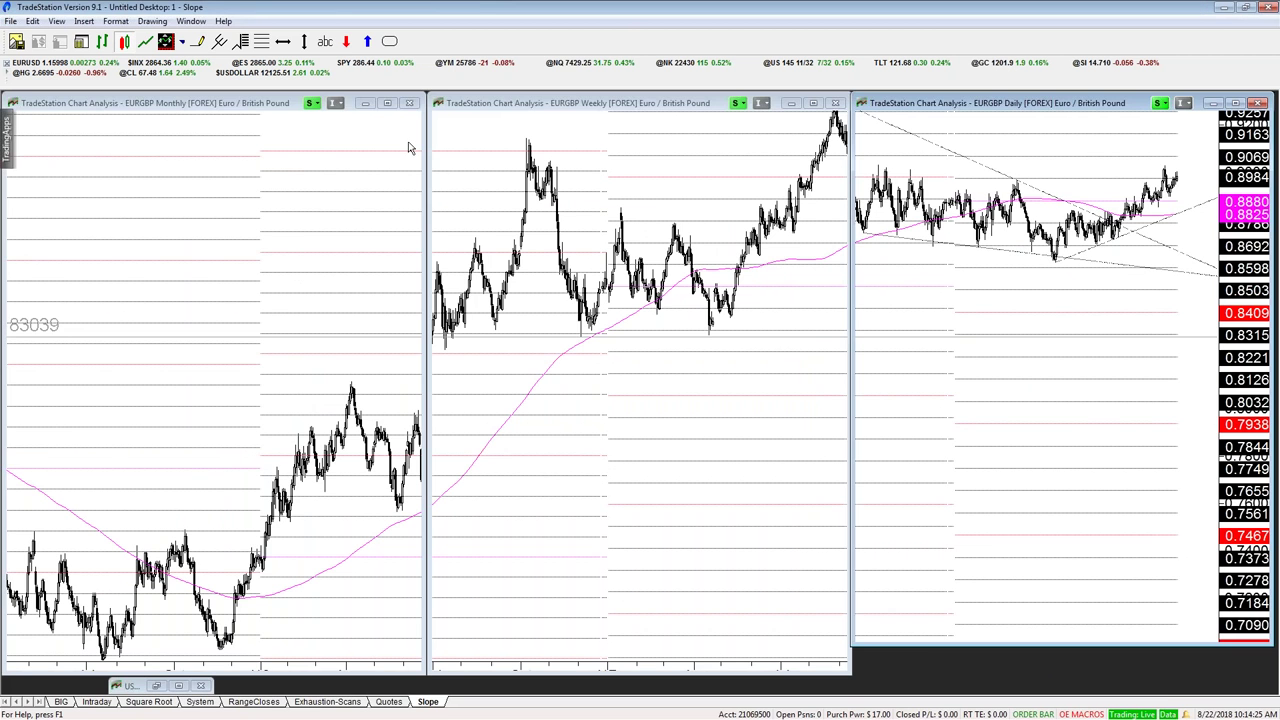
- Inspect the top peak bar on the enlarged EURGBP Weekly chart, then enlarge the Daily chart
left_click(620, 220)
key("ctrl+F10")
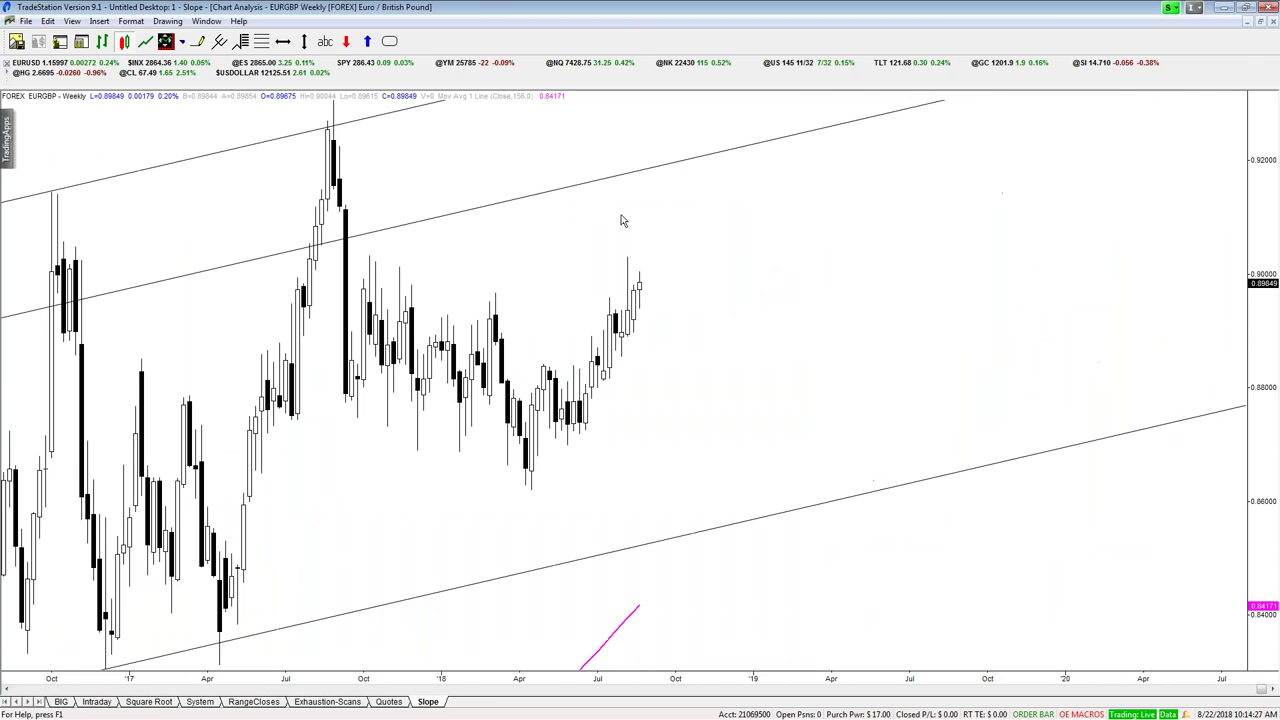
scroll(620, 220, "down", 3)
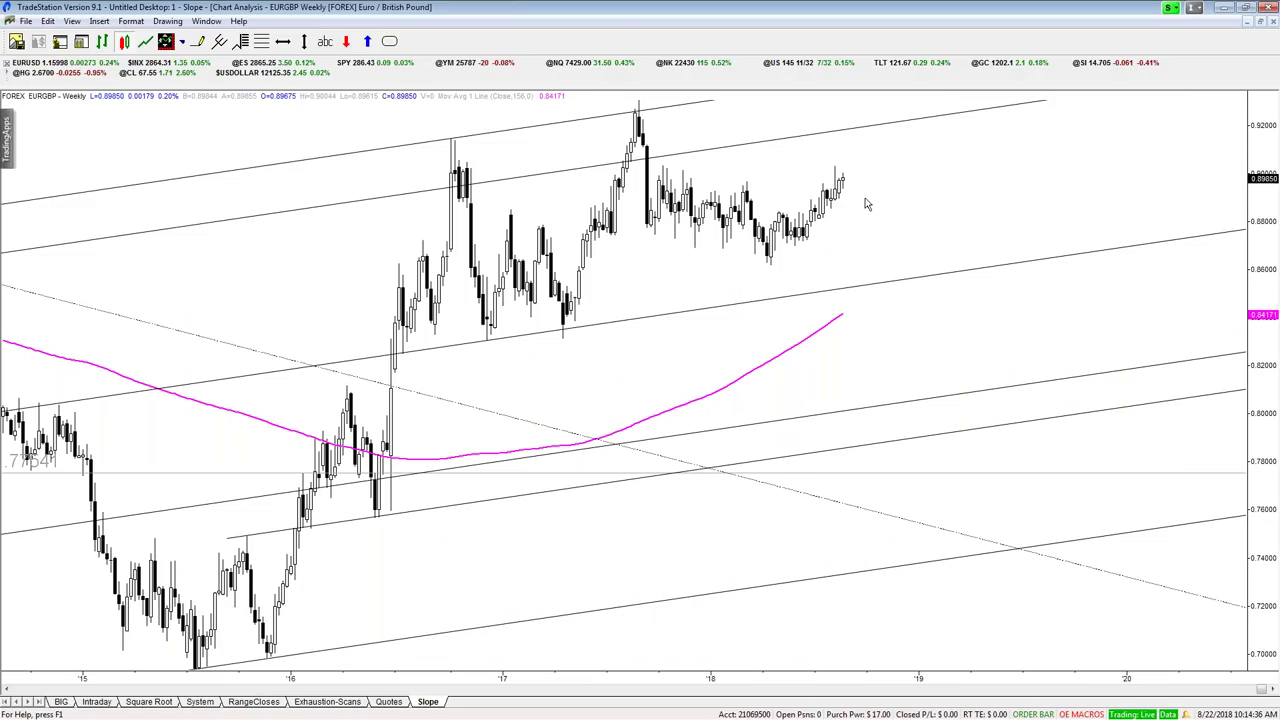
left_click(640, 130)
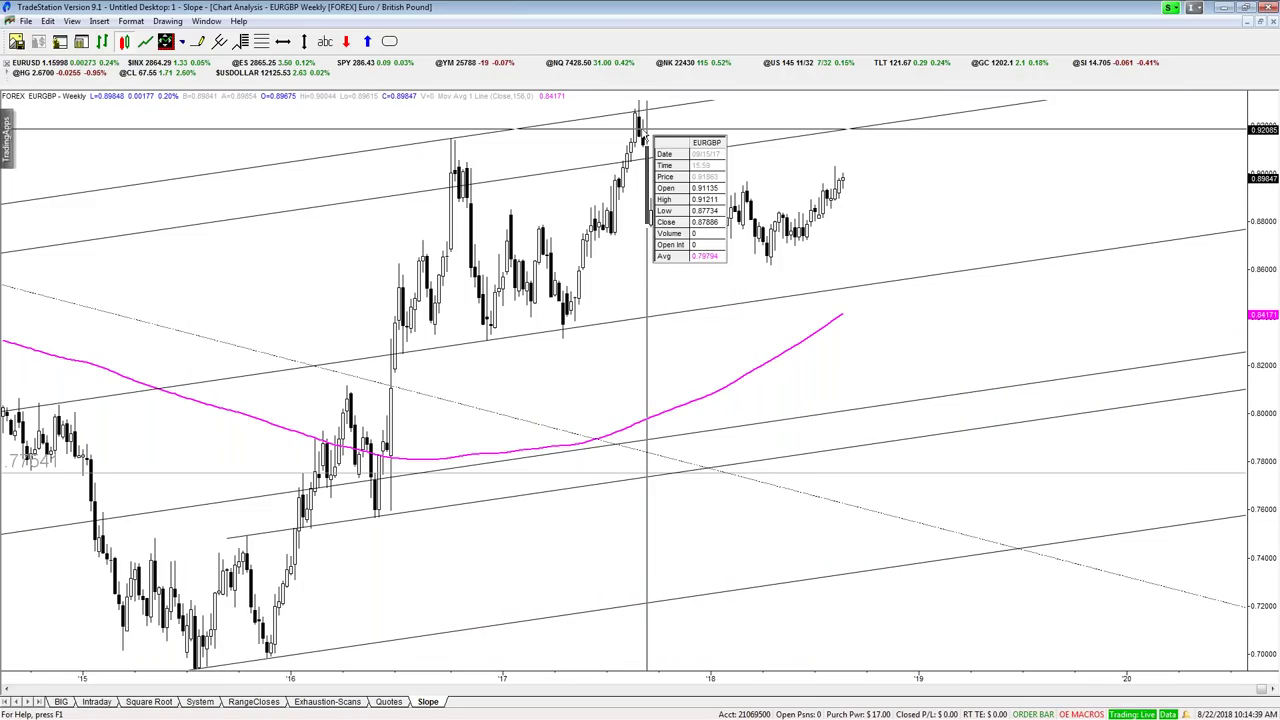
left_click(1246, 20)
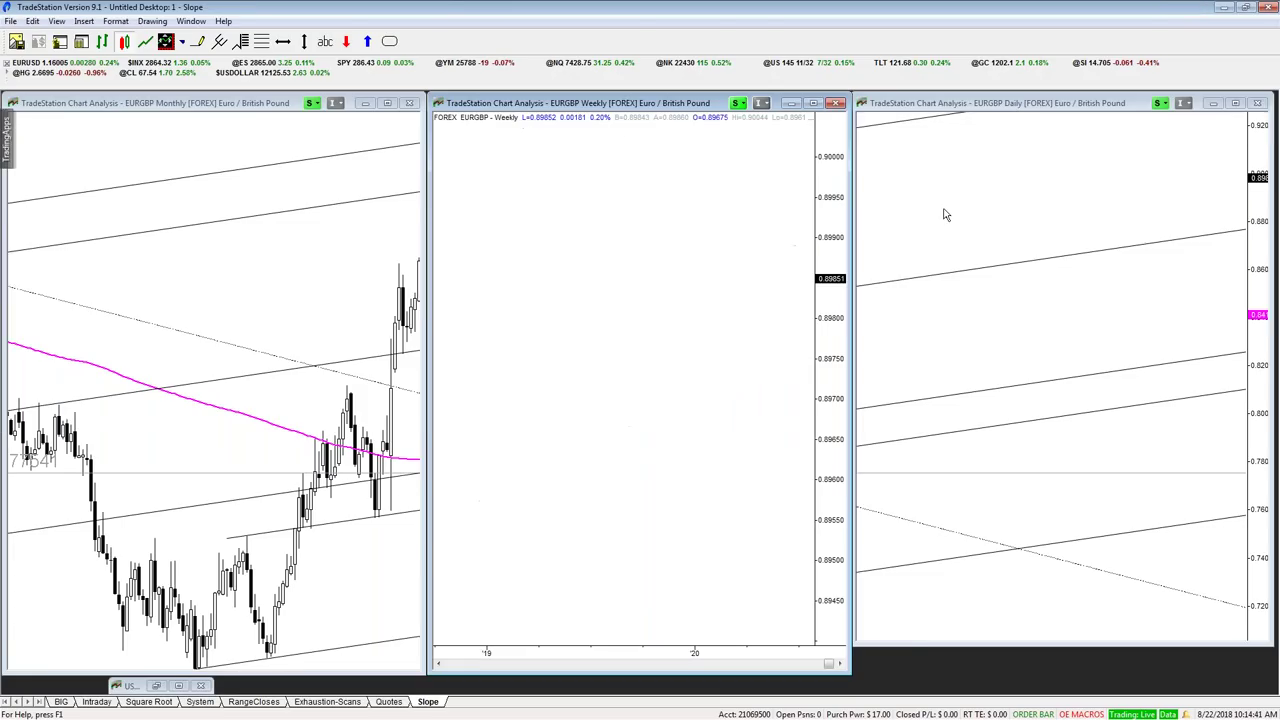
double_click(945, 213)
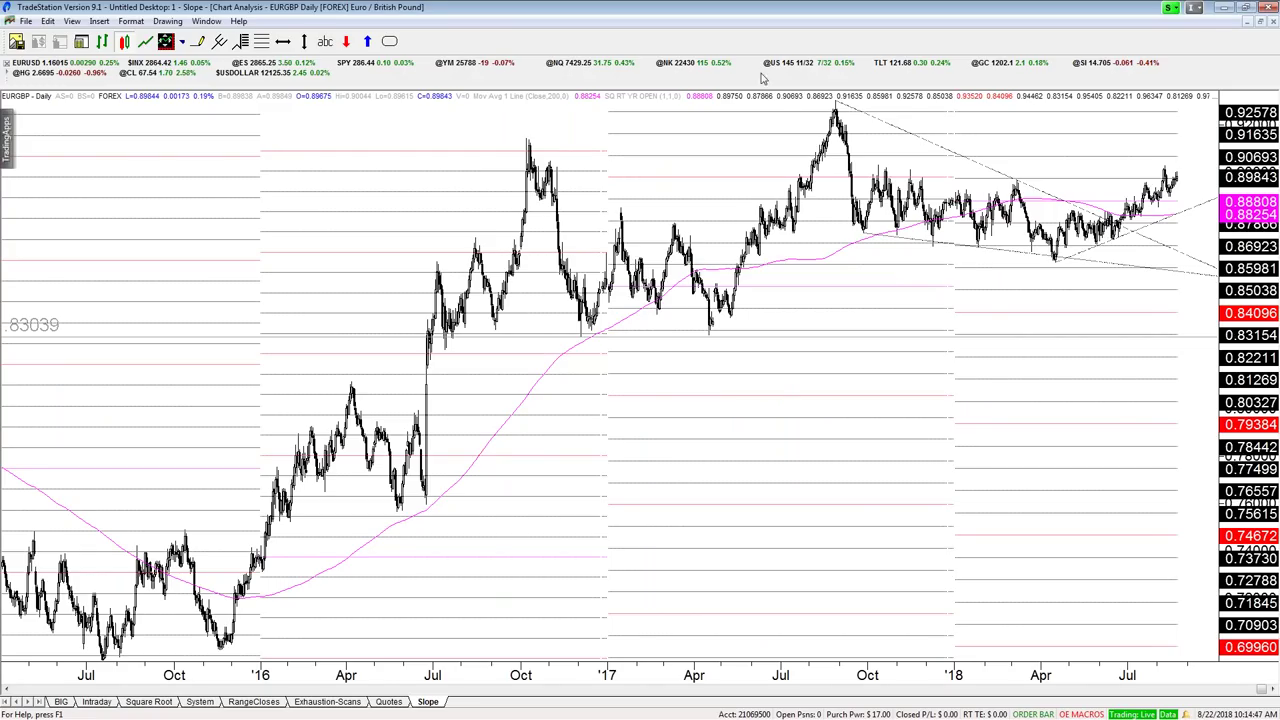
- Zoom the EURGBP daily chart and read prices with the crosshair
scroll(918, 230, "up", 2)
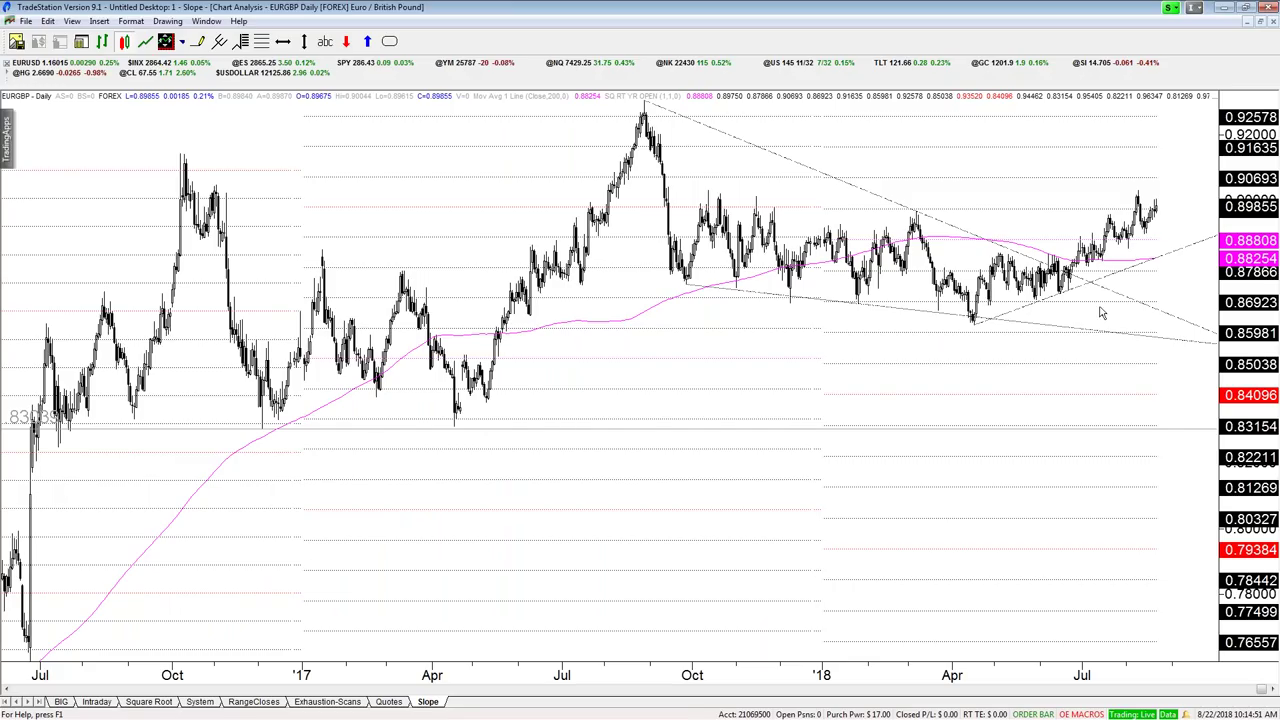
key("ctrl+r")
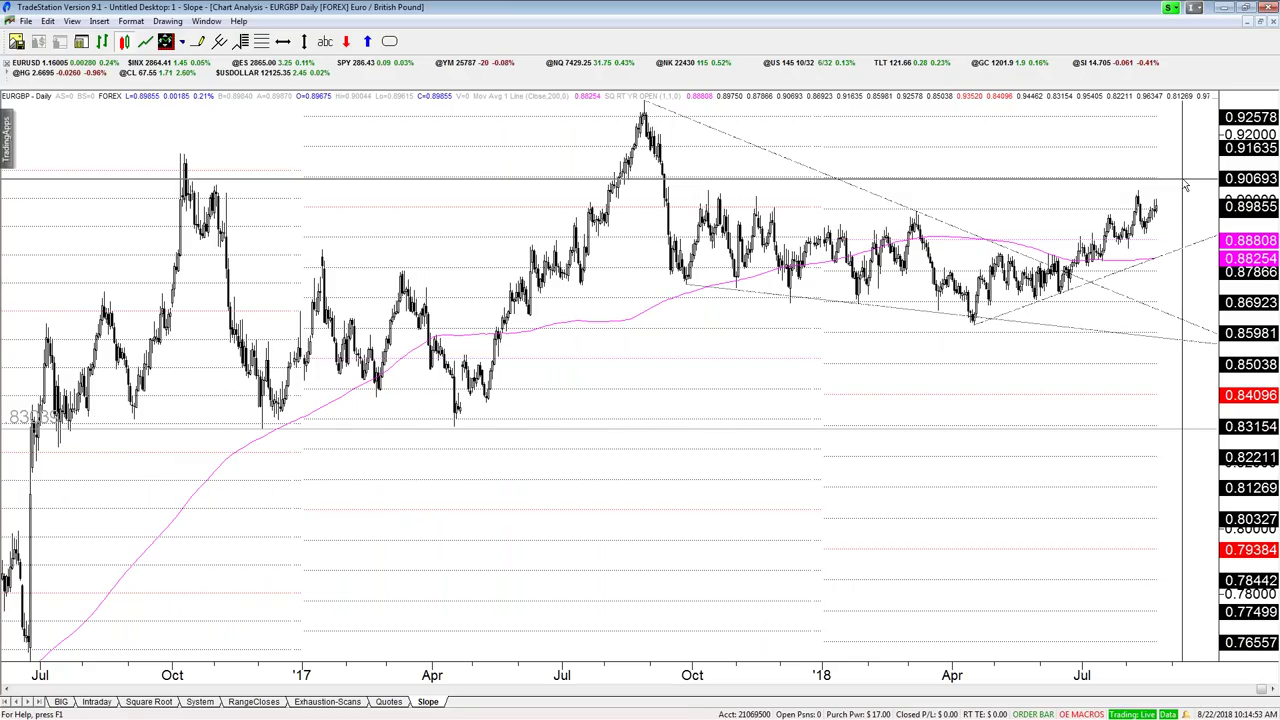
mouse_move(1178, 183)
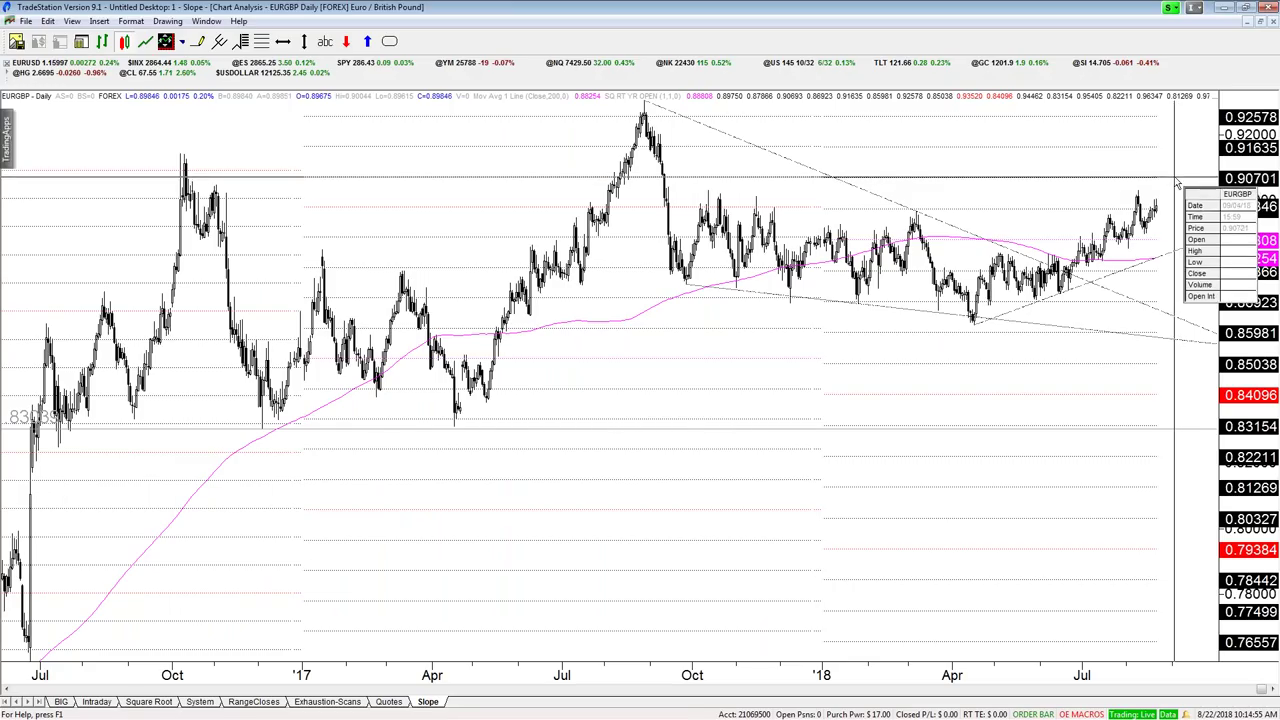
key("ctrl+r")
key("ctrl+r")
key("ctrl+r")
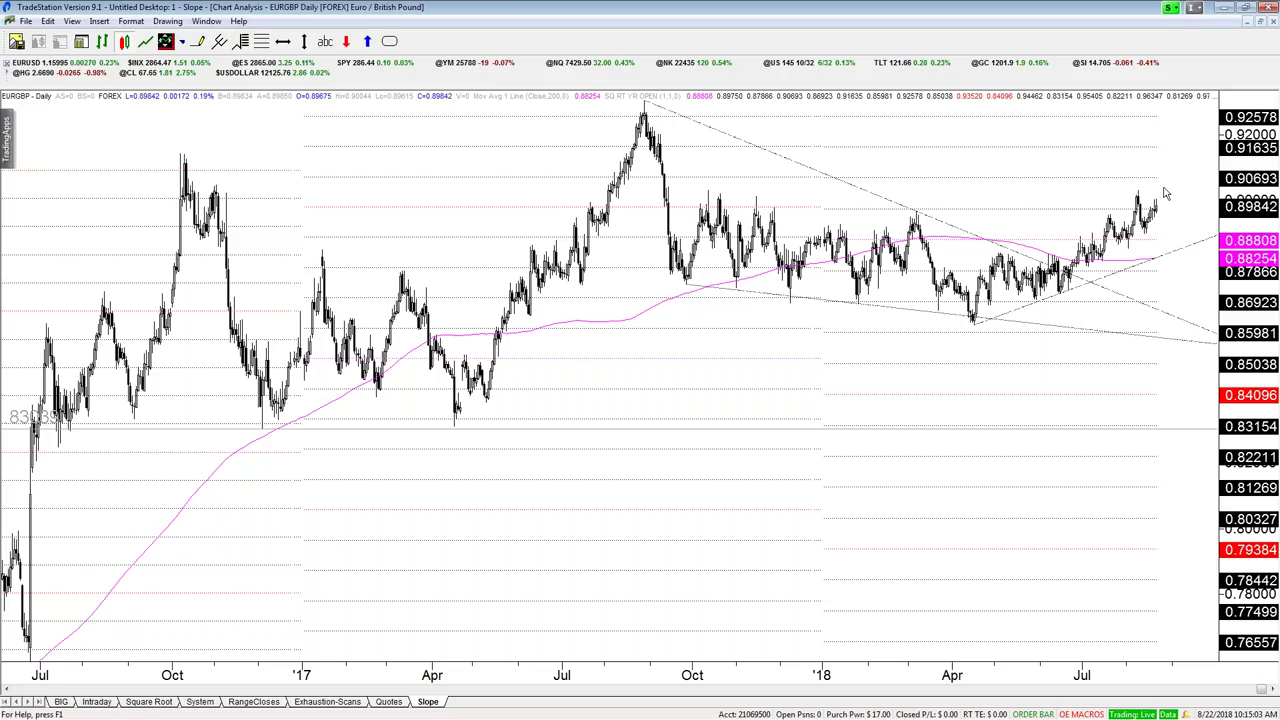
scroll(1165, 193, "up", 2)
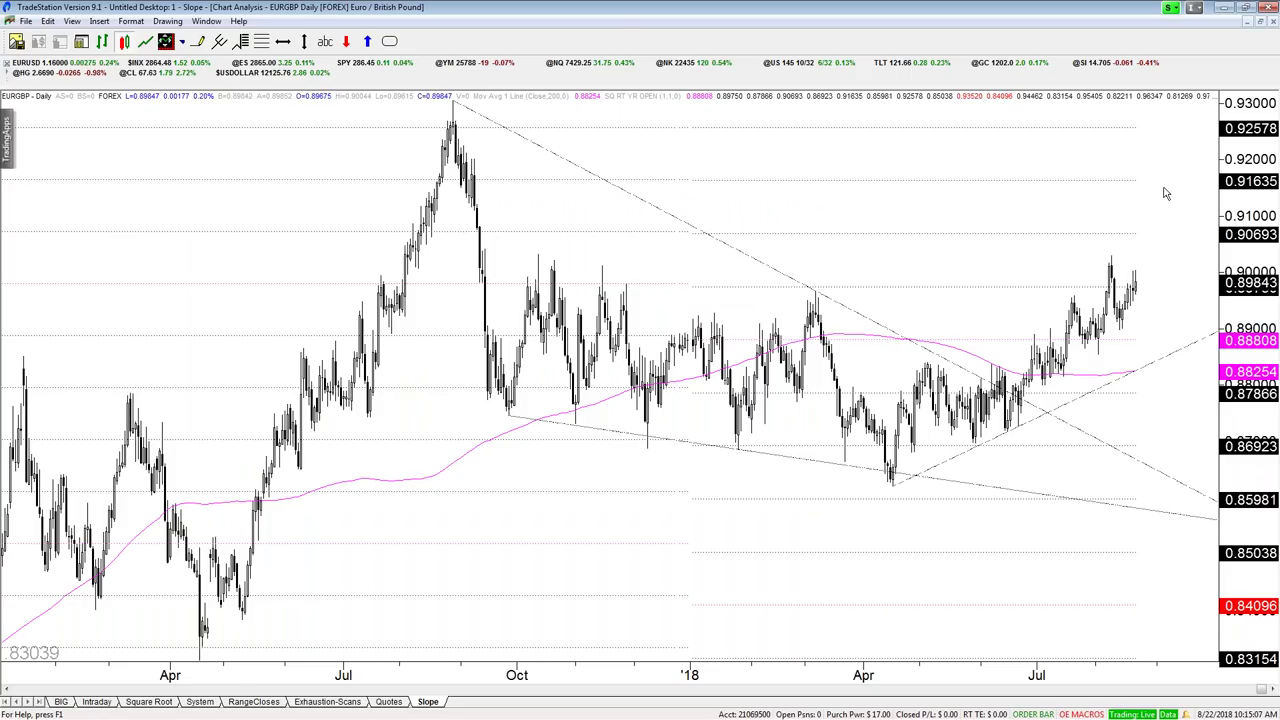
- Draw a rising pitchfork channel from the April low, then restore tiles and open the BIG sheet
left_click(219, 41)
left_click_drag(892, 484, 924, 368)
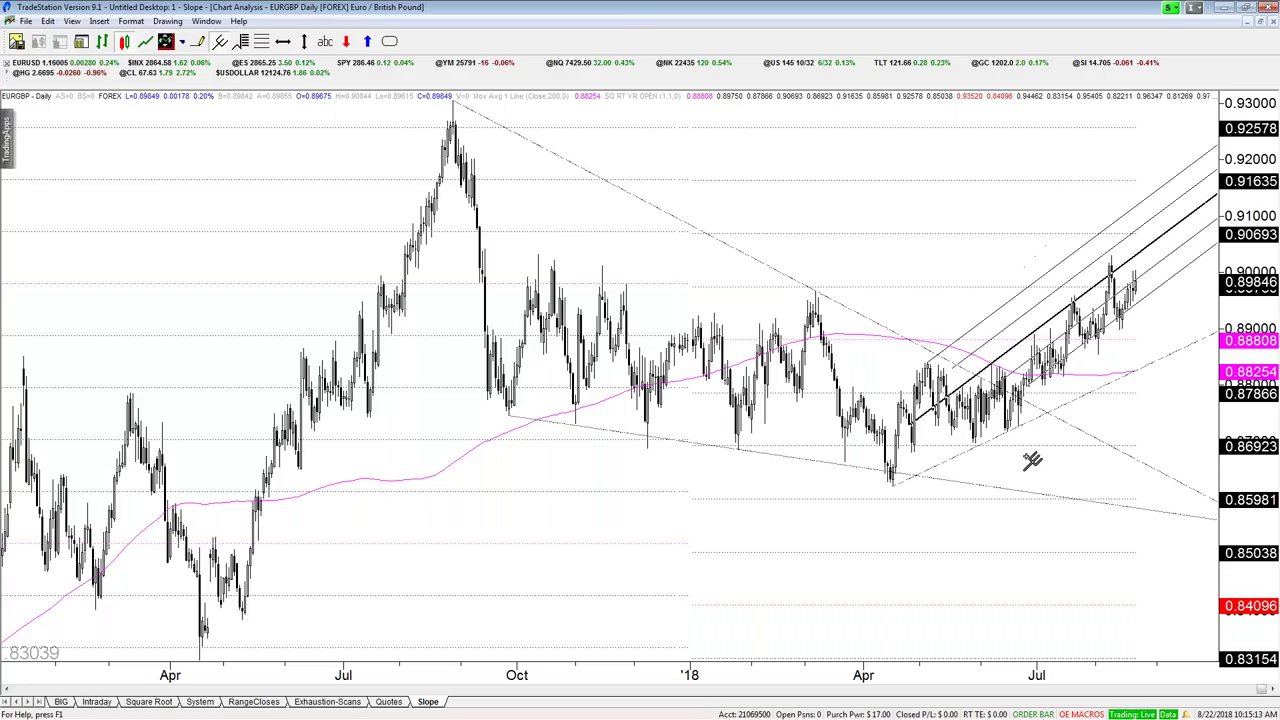
left_click(1091, 463)
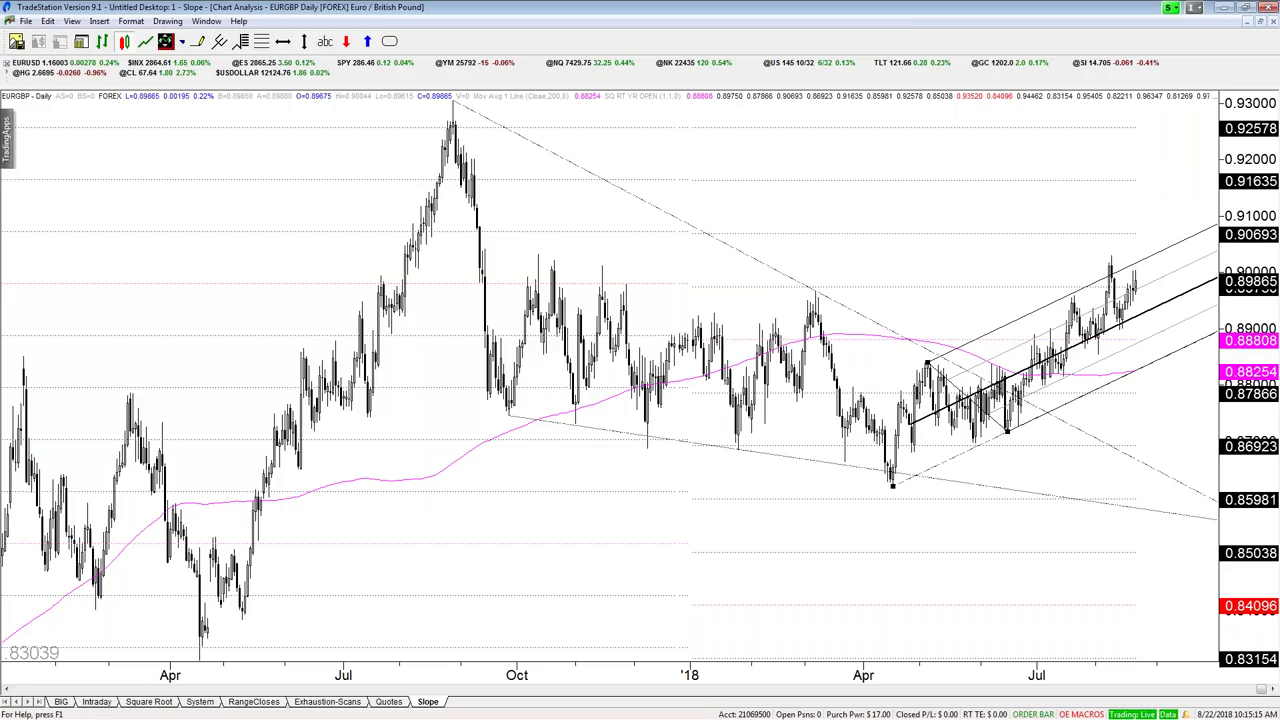
key("ctrl+F5")
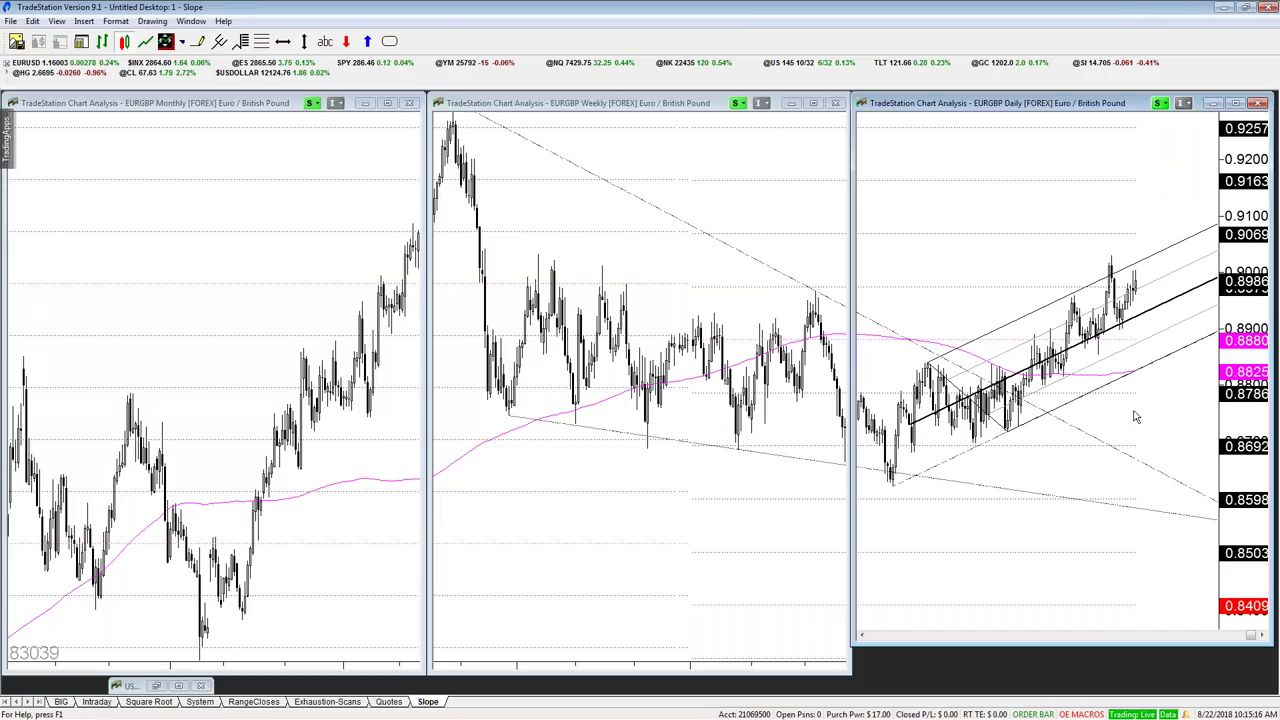
left_click(70, 703)
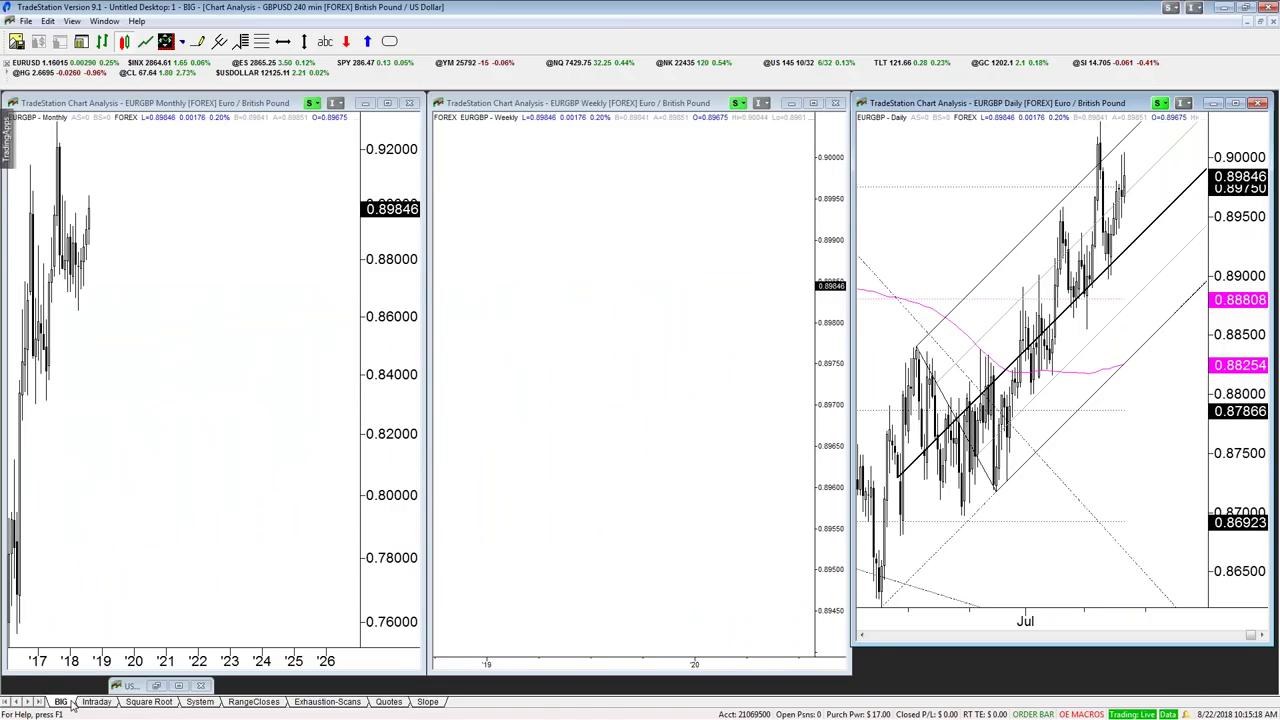
- Show more GBPUSD history and read prices at the latest bars, 1.30 level and earlier lows
key("Down")
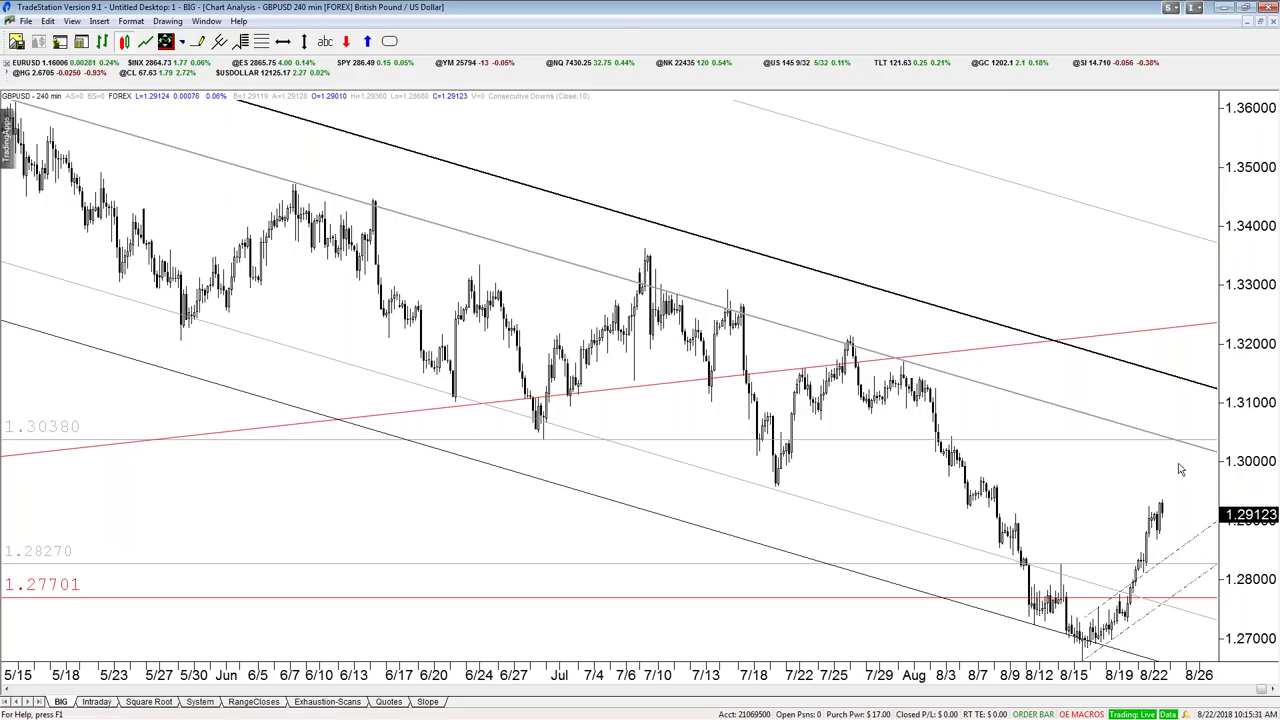
left_click(1172, 512)
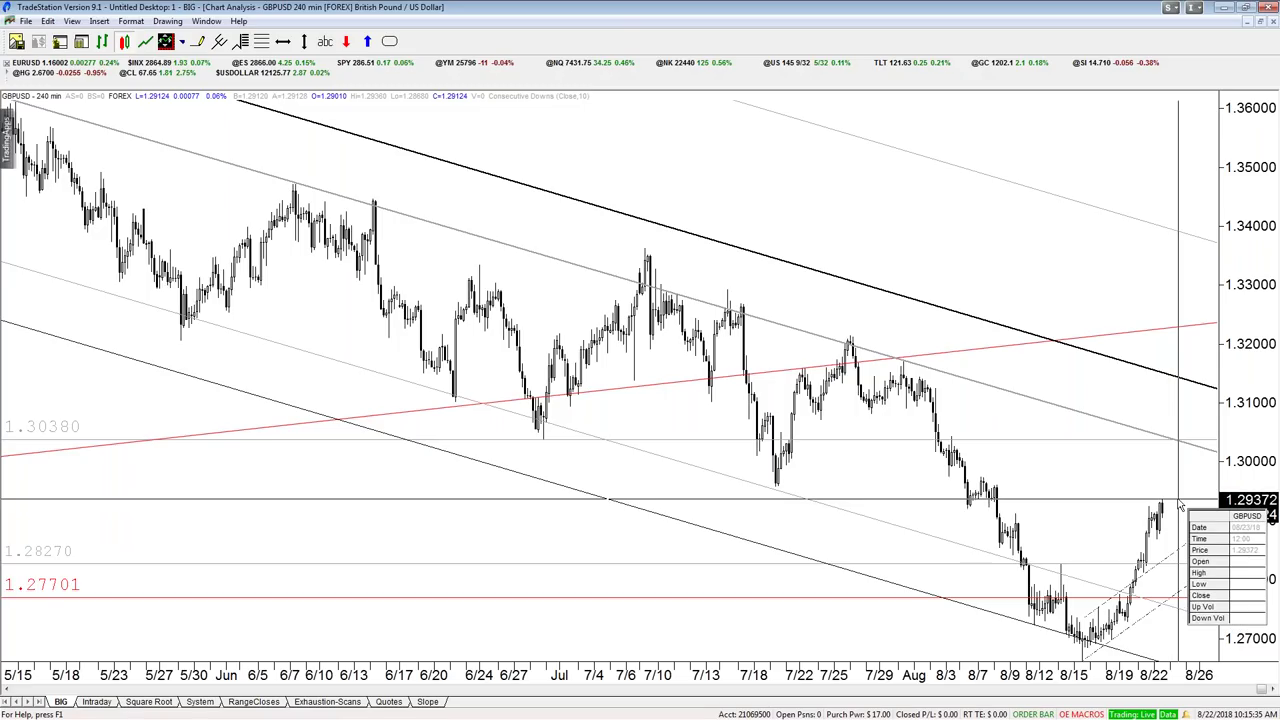
left_click_drag(1172, 519, 1180, 505)
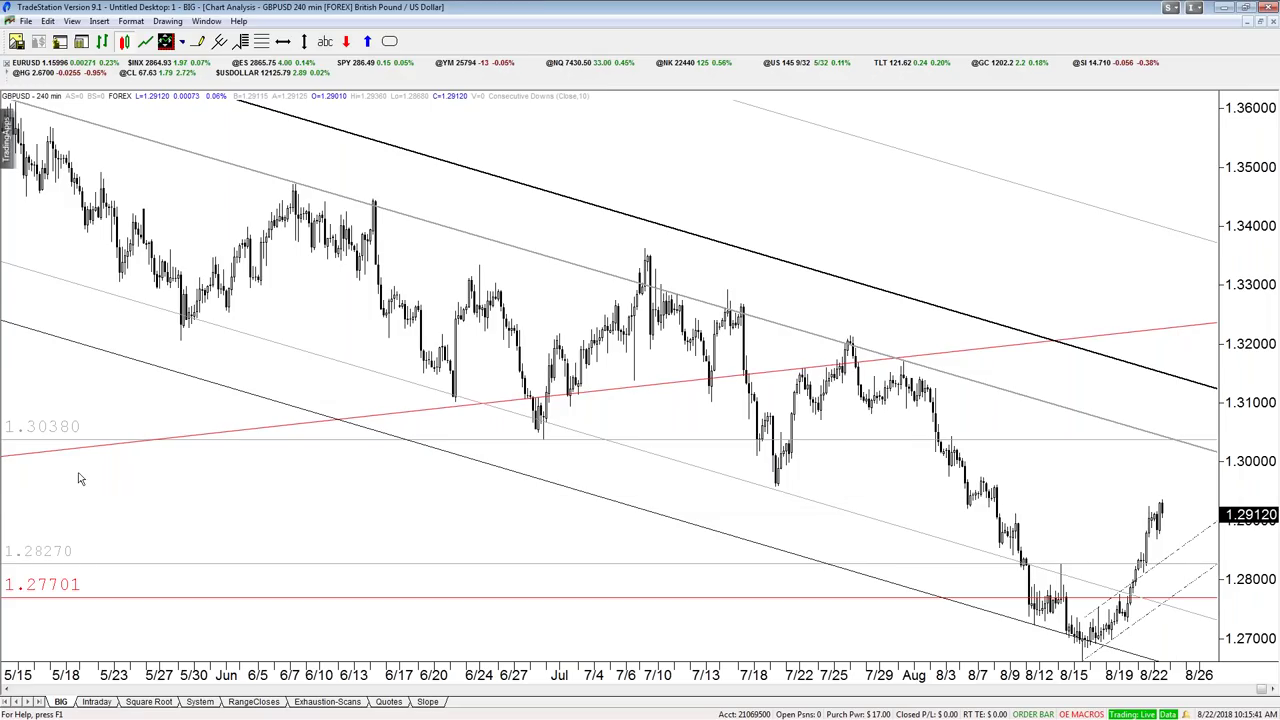
left_click_drag(546, 460, 543, 463)
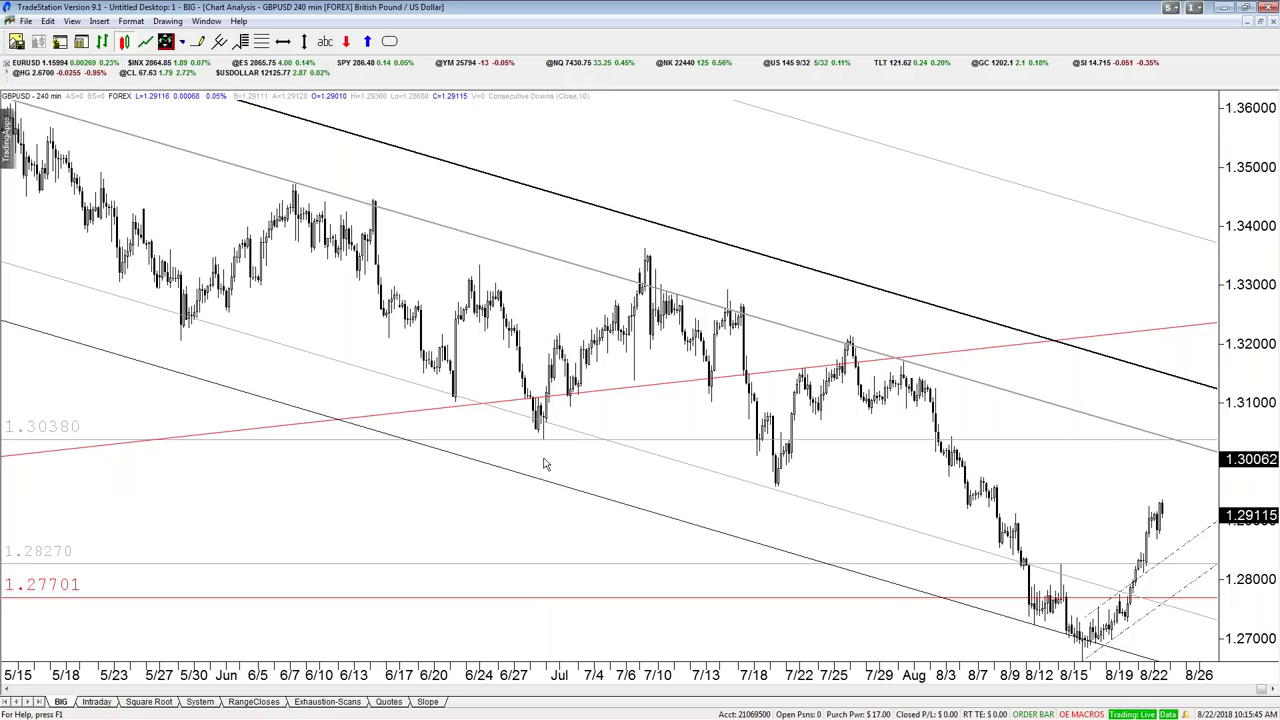
scroll(539, 465, "down", 5)
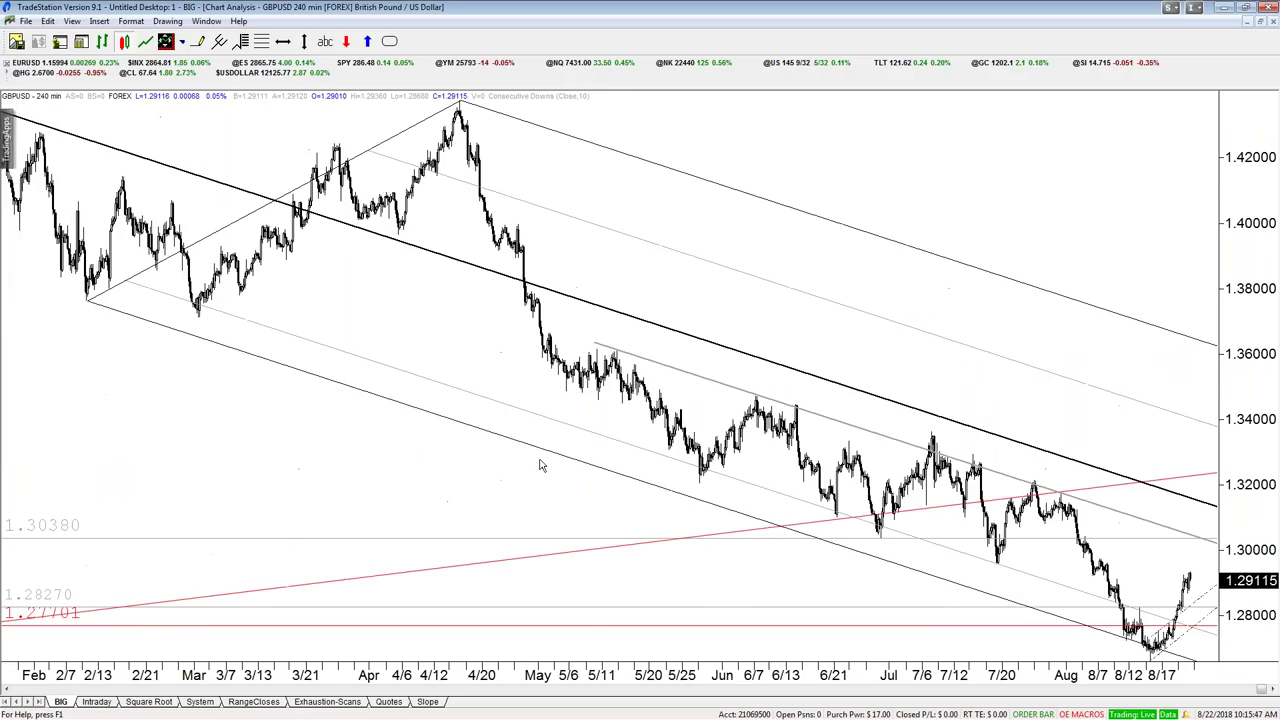
scroll(539, 465, "down", 3)
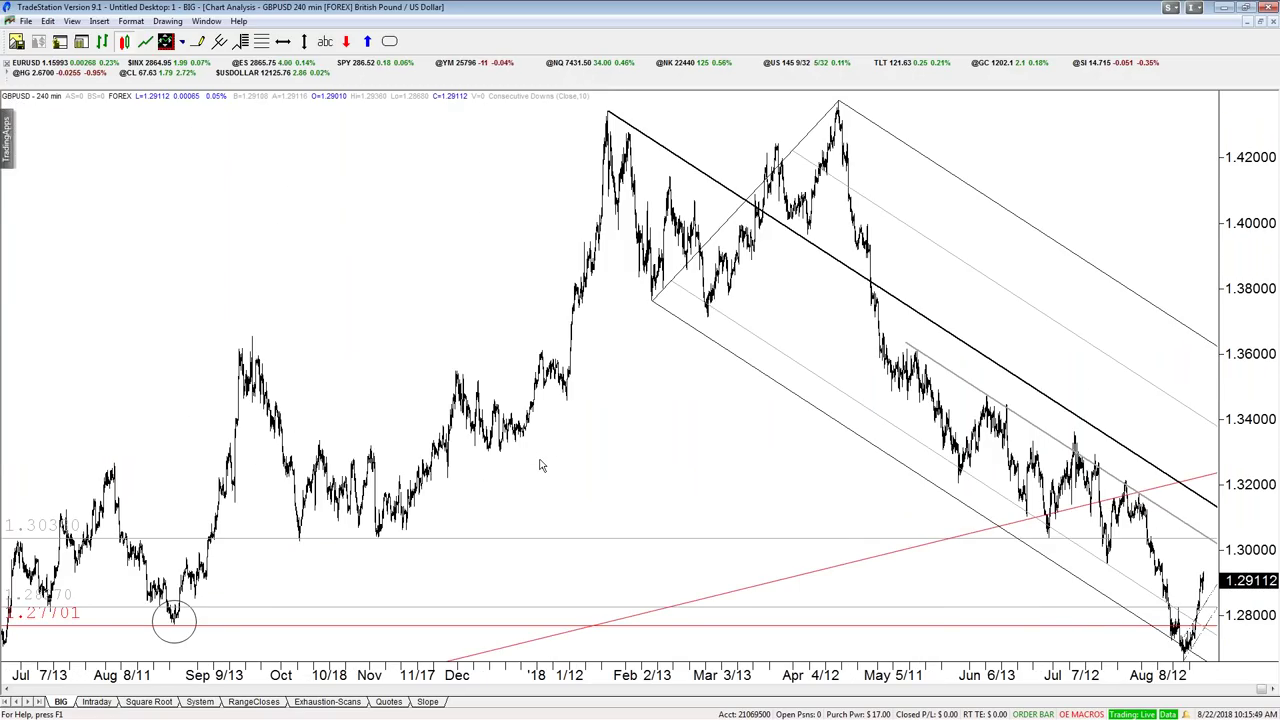
left_click_drag(482, 572, 390, 542)
- Enable Remain in Drawing Mode and circle the October–November lows with an ellipse
left_click(167, 21)
left_click(200, 362)
mouse_move(278, 511)
left_mouse_down()
mouse_move(408, 580)
mouse_move(398, 567)
left_mouse_up()
left_click_drag(269, 587, 377, 582)
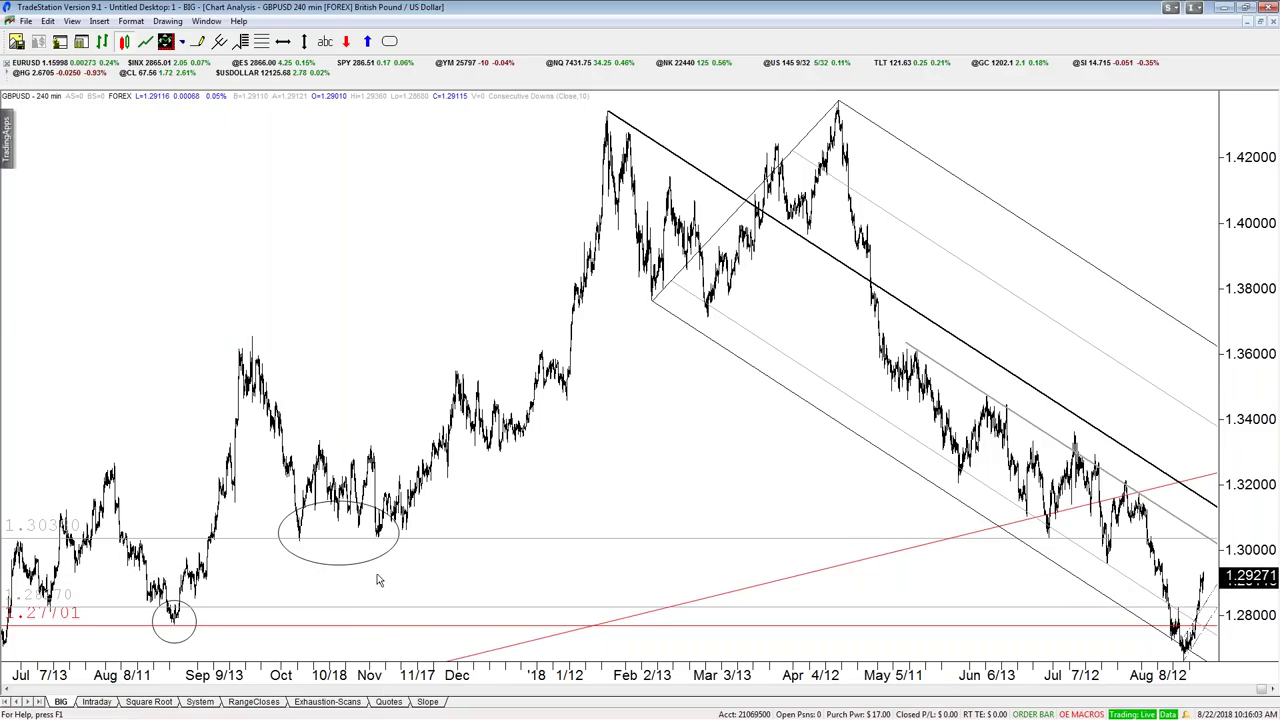
- Check the price near 1.30380 and switch the GBPUSD chart to 60-minute bars
scroll(390, 324, "up", 5)
scroll(390, 324, "up", 2)
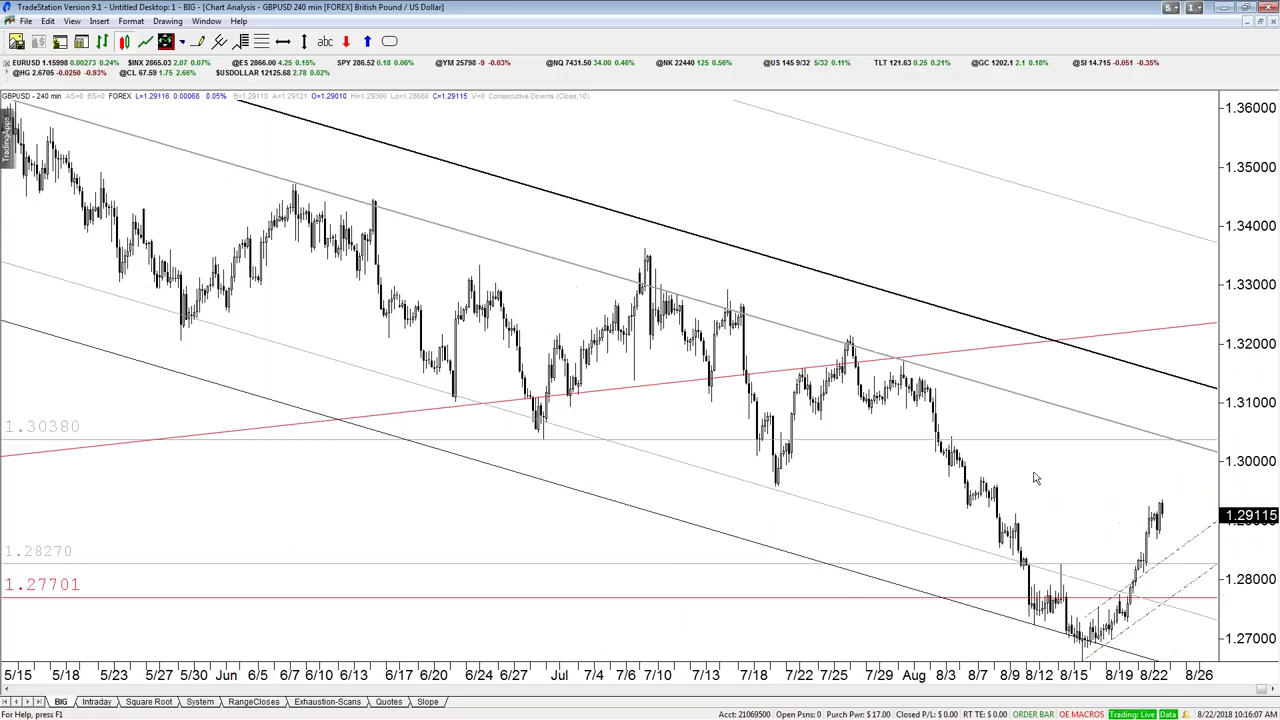
left_click_drag(1181, 470, 1178, 447)
scroll(165, 454, "up", 2)
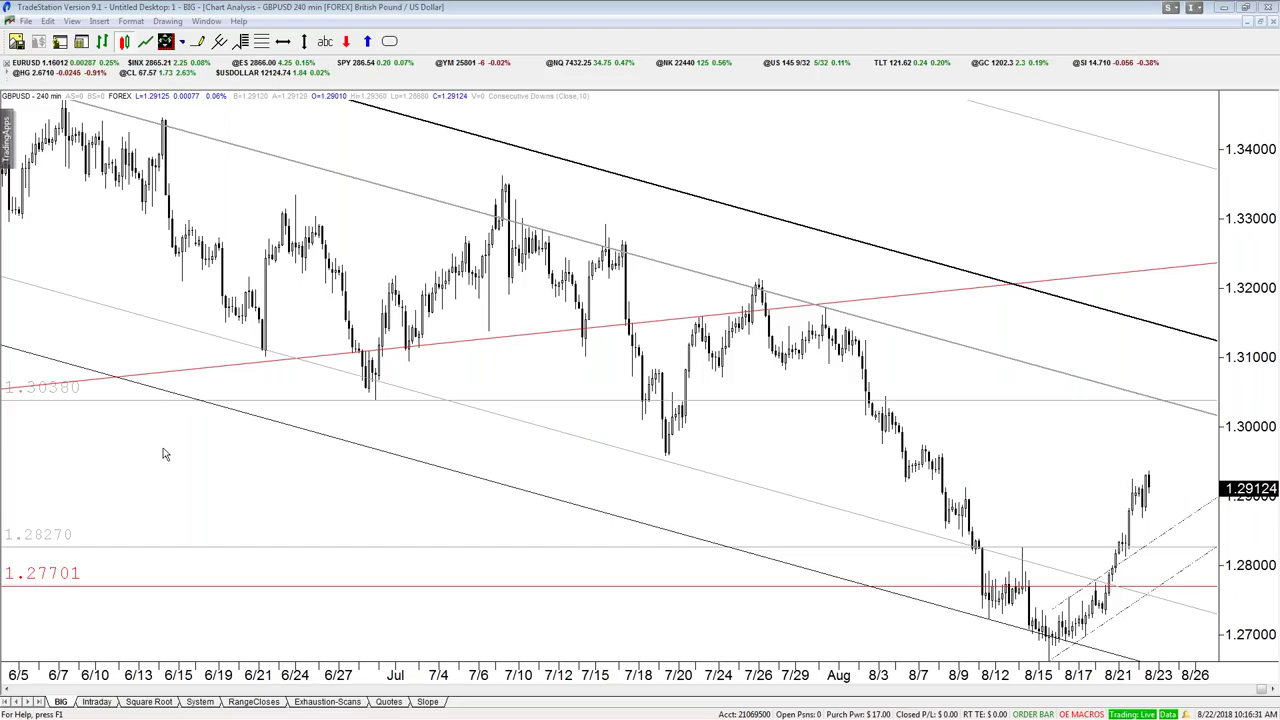
type("60")
key("Return")
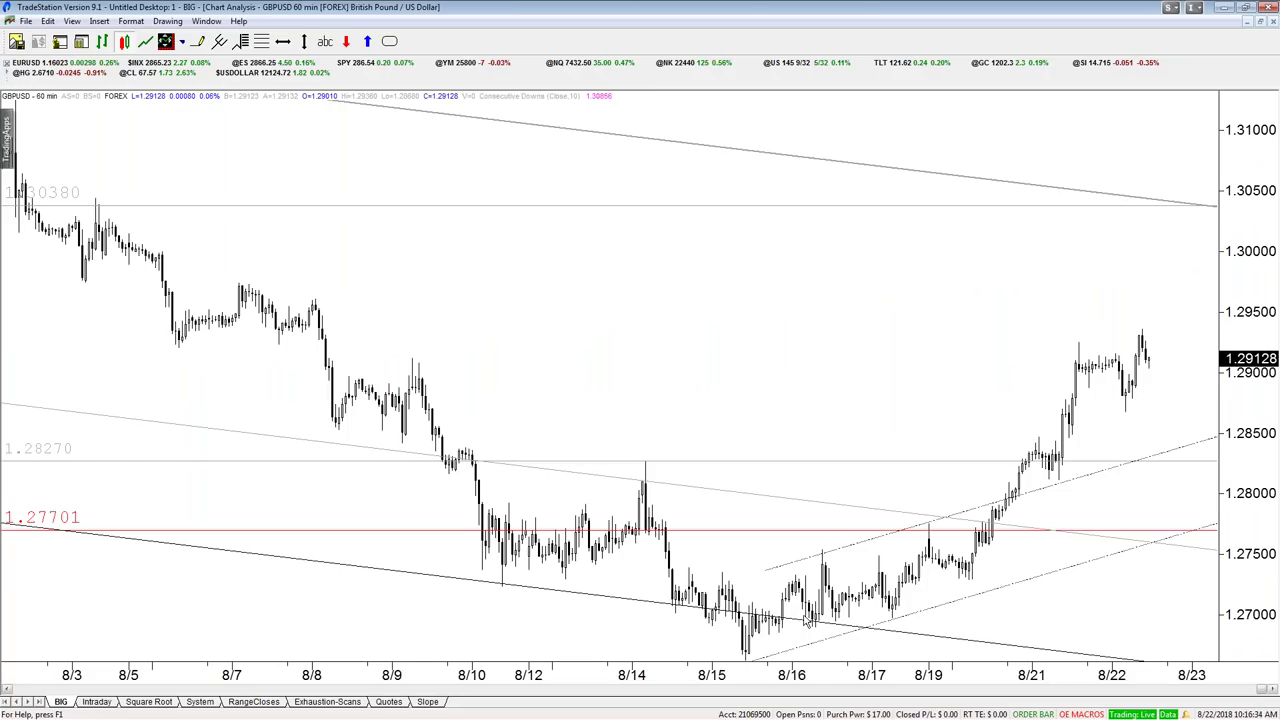
- Delete both dotted rising trendlines from the GBPUSD 60-minute chart
key("Delete")
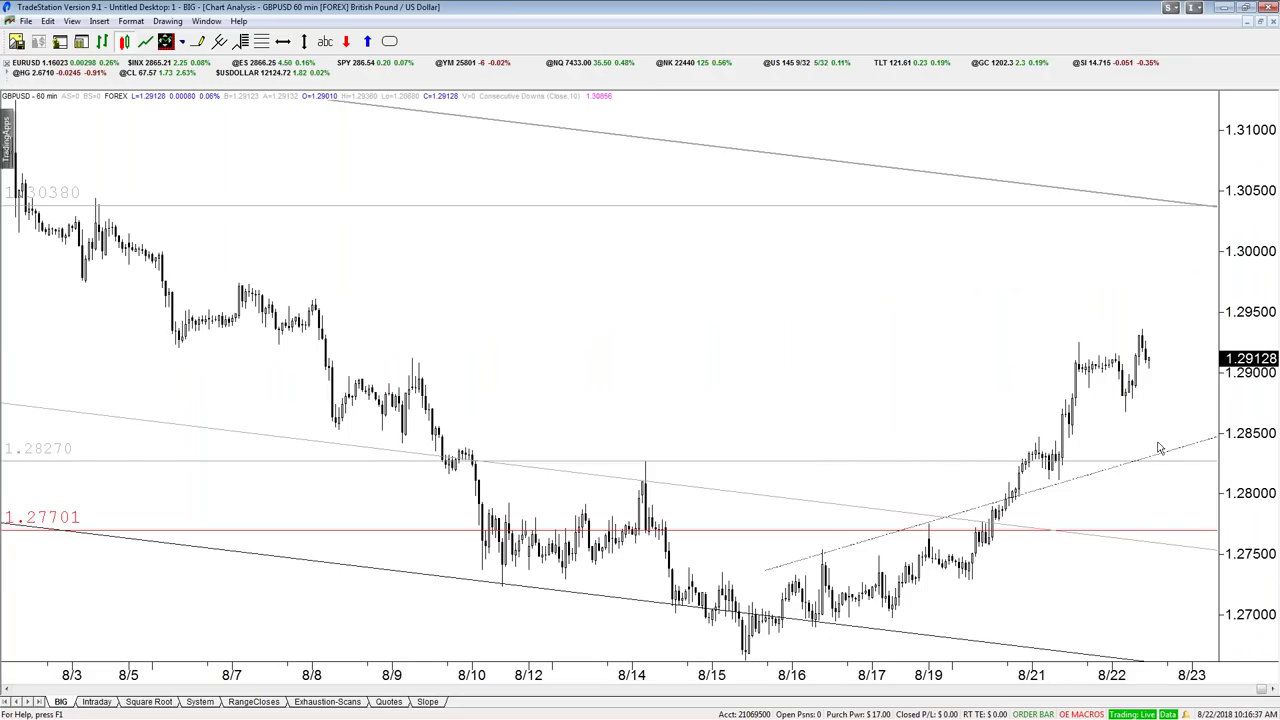
left_click(1189, 447)
key("Delete")
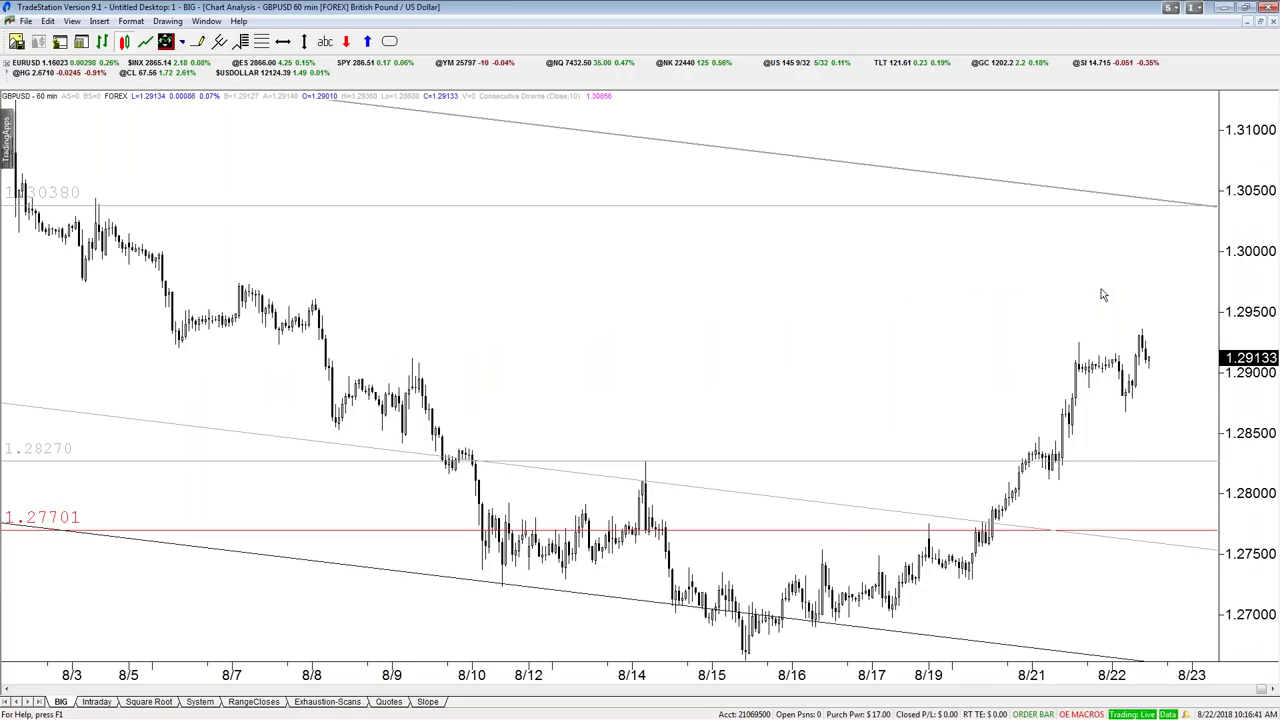
- Turn on Snap Mode and draw a pitchfork from the 8/15 low through 8/16 high and 8/17 low
left_click(167, 21)
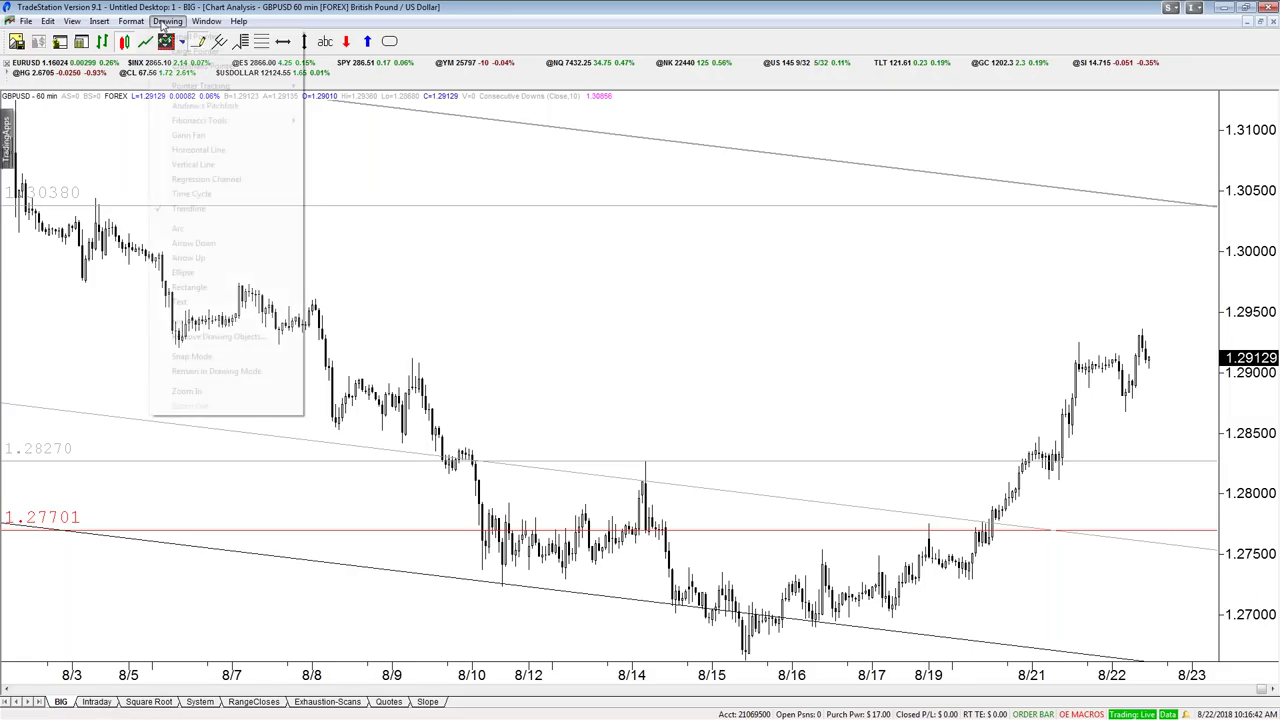
left_click(194, 357)
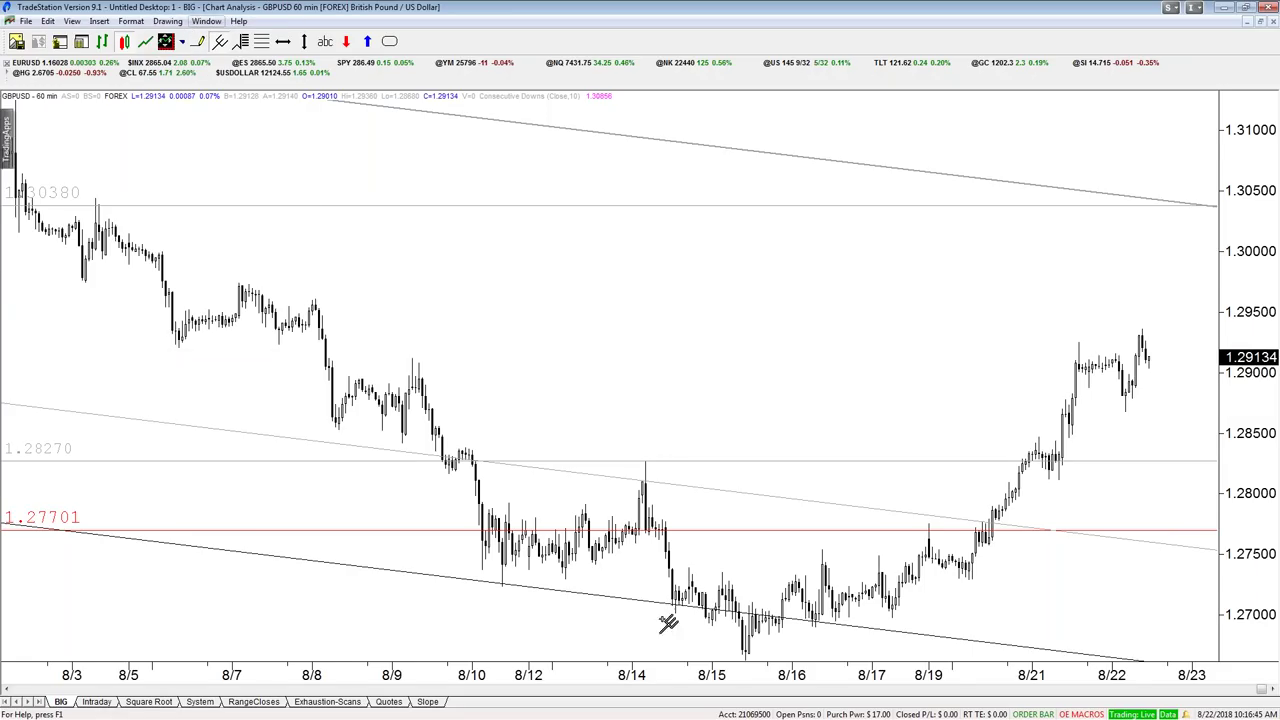
scroll(757, 645, "up", 2)
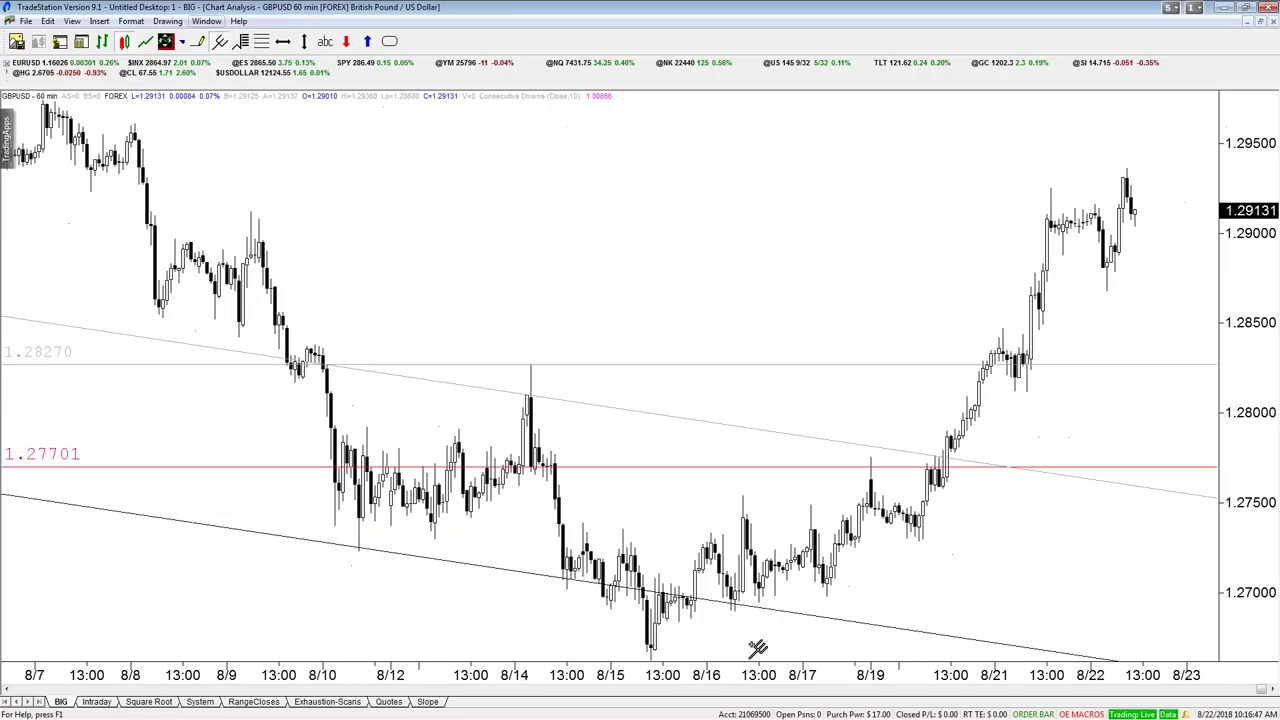
left_click(655, 663)
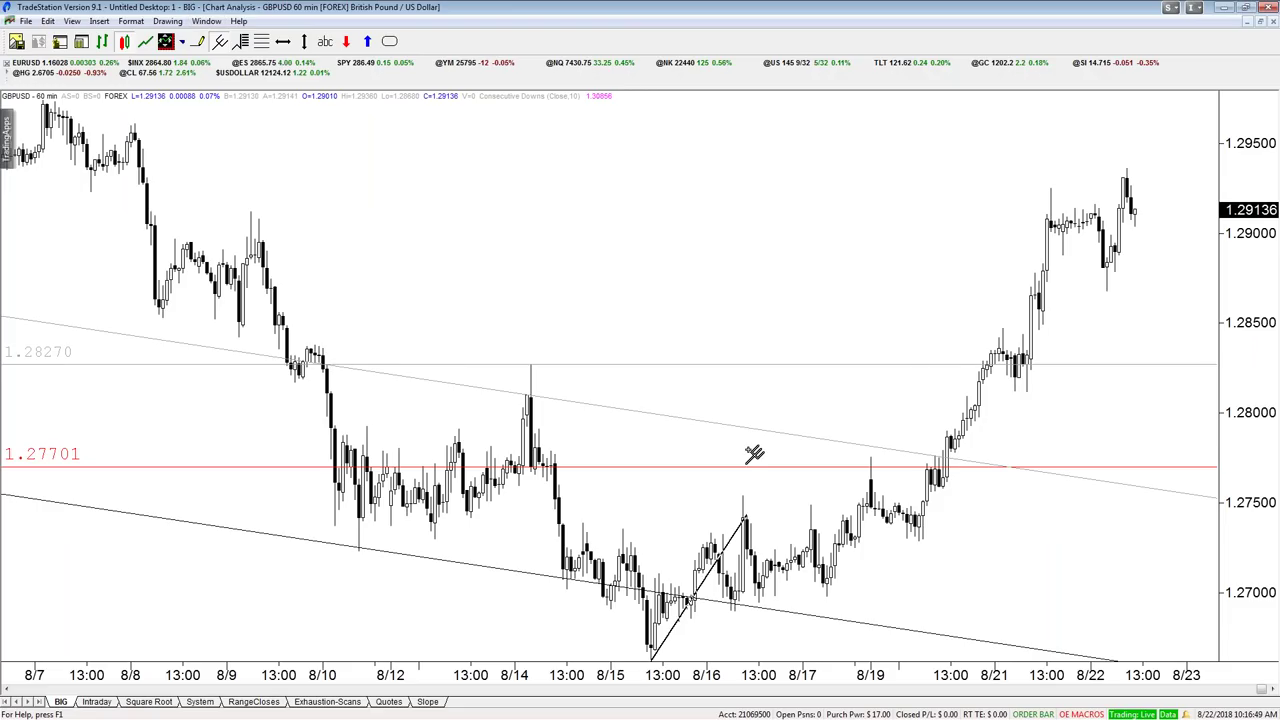
left_click(754, 449)
left_click(838, 624)
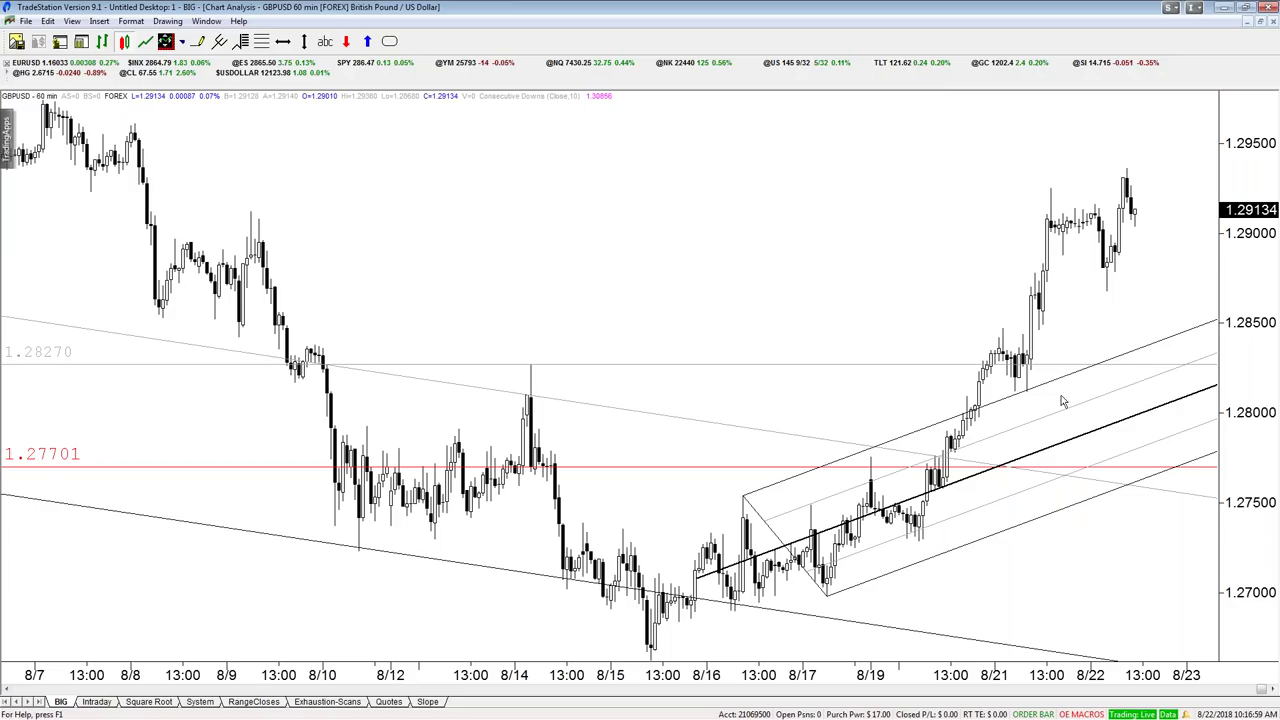
mouse_move(1029, 410)
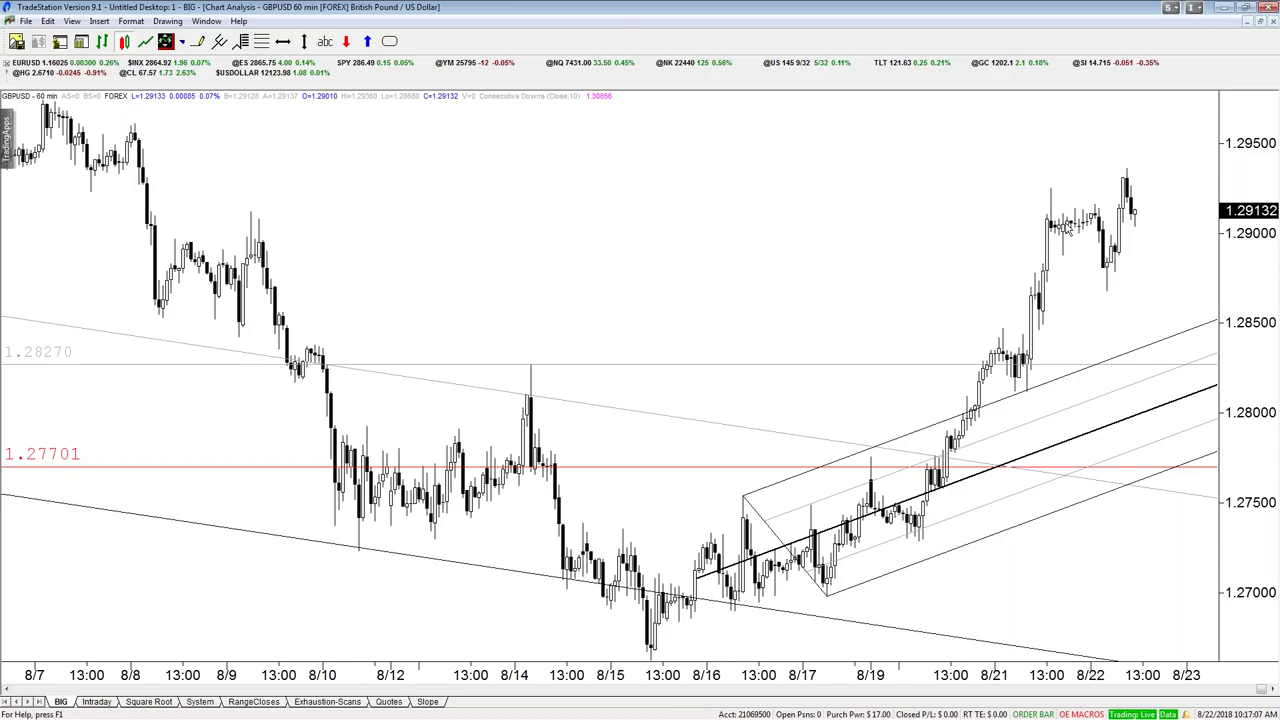
- Pan to the latest bars and read the price at the channel's upper edge
scroll(1068, 228, "down", 1)
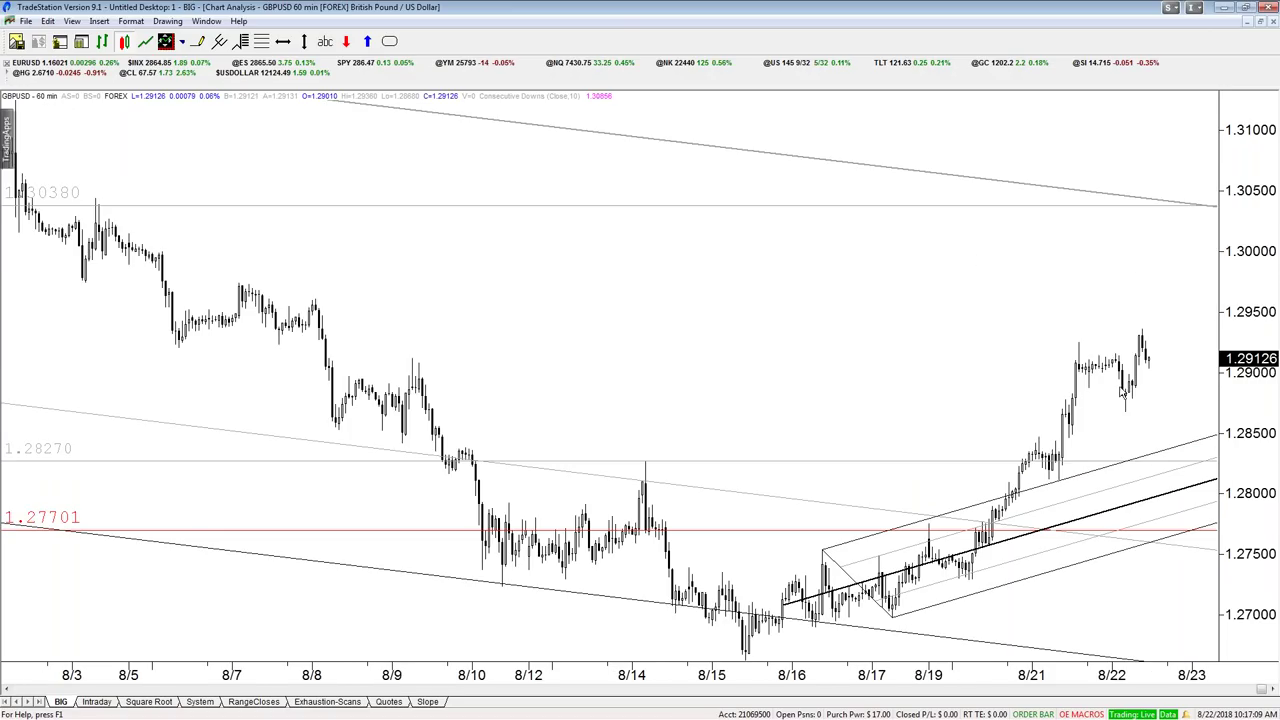
left_click_drag(1106, 366, 943, 380)
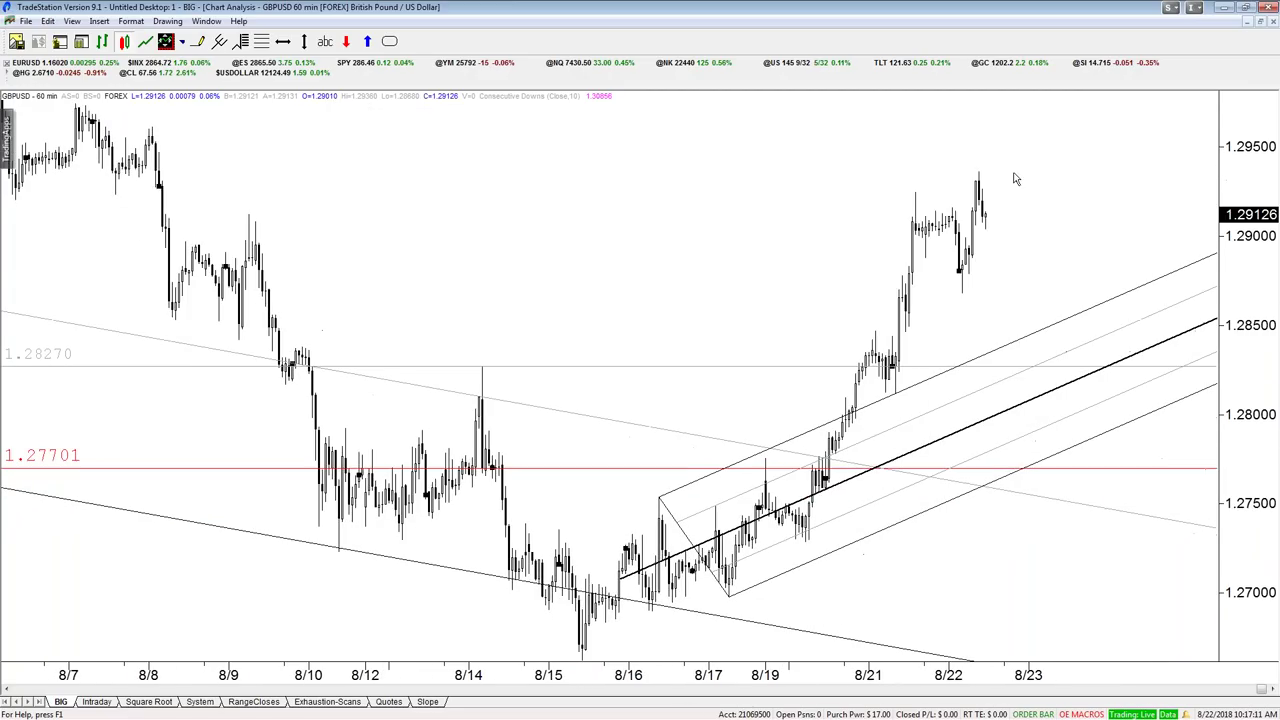
scroll(1028, 213, "down", 2)
scroll(1028, 213, "down", 2)
left_click_drag(1106, 390, 997, 390)
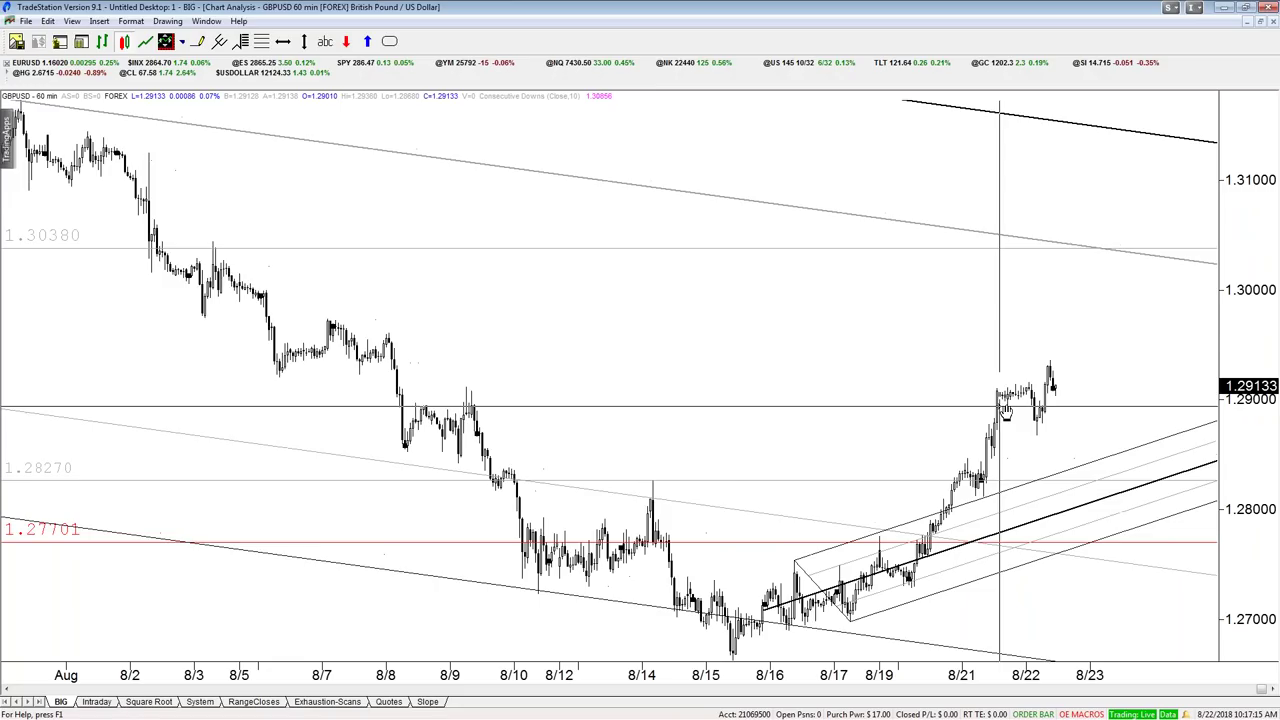
left_click_drag(1103, 260, 1094, 462)
- Mark a horizontal level at 1.28470 and circle the 8/21 bars there with an ellipse
left_click(283, 41)
left_click(970, 459)
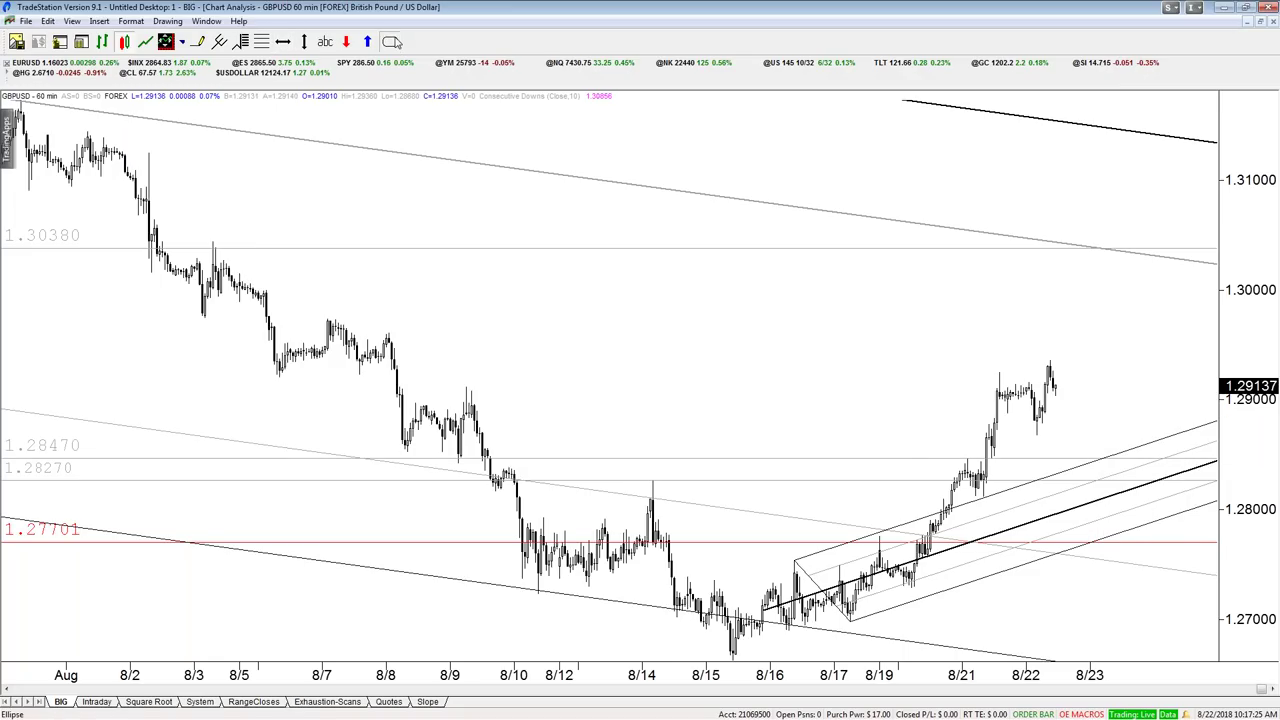
left_click(166, 21)
left_click(183, 272)
left_click_drag(1000, 469, 999, 470)
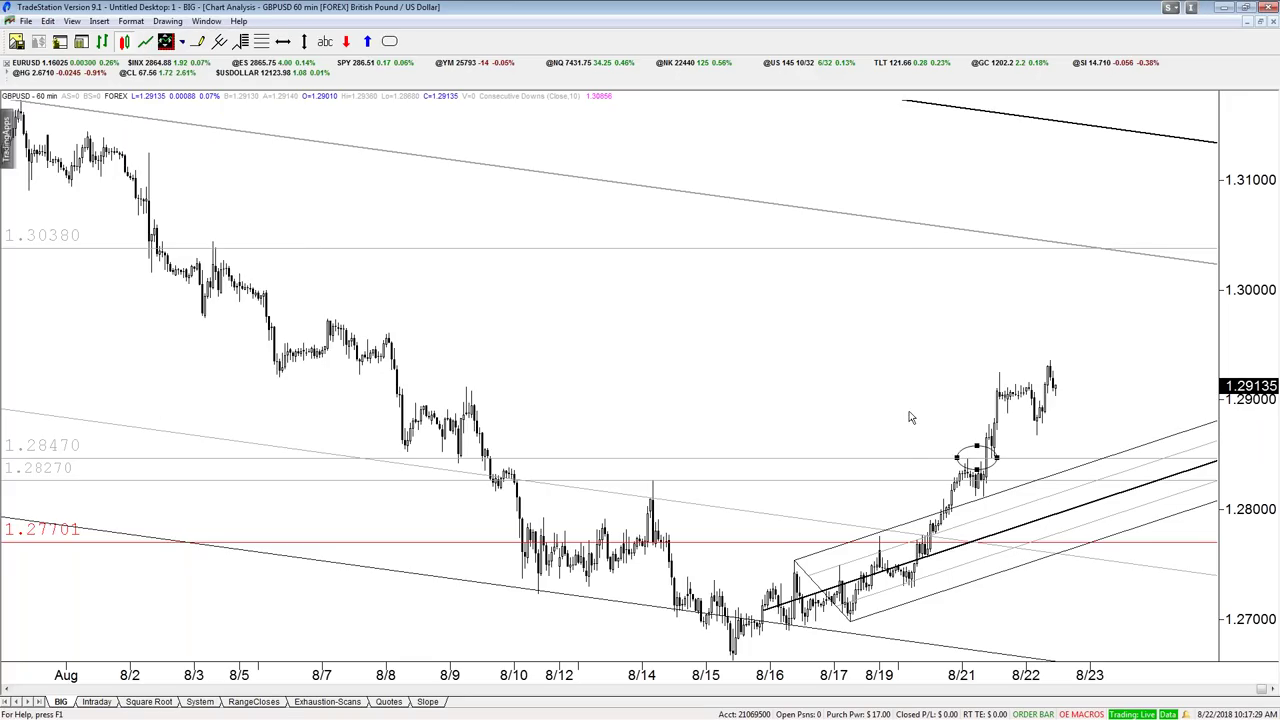
- Read the 8/21 bar prices, then scroll back toward the late-July bars
left_click(969, 393)
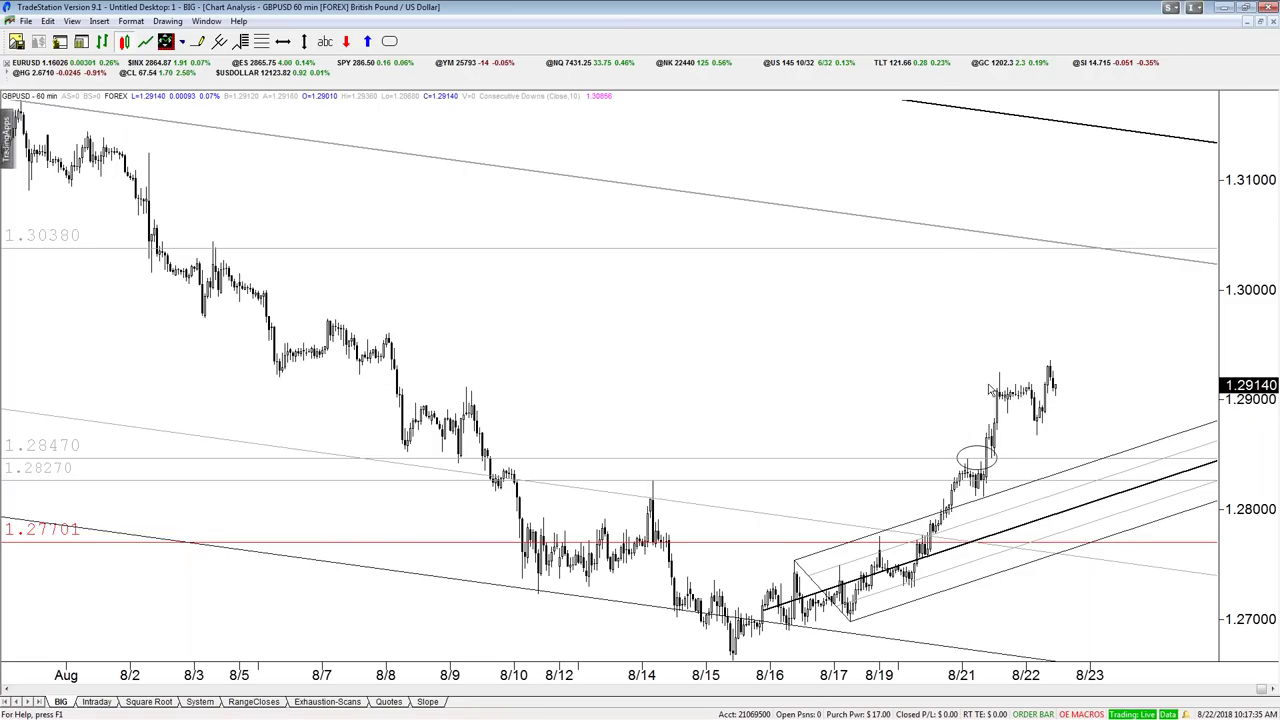
mouse_move(994, 387)
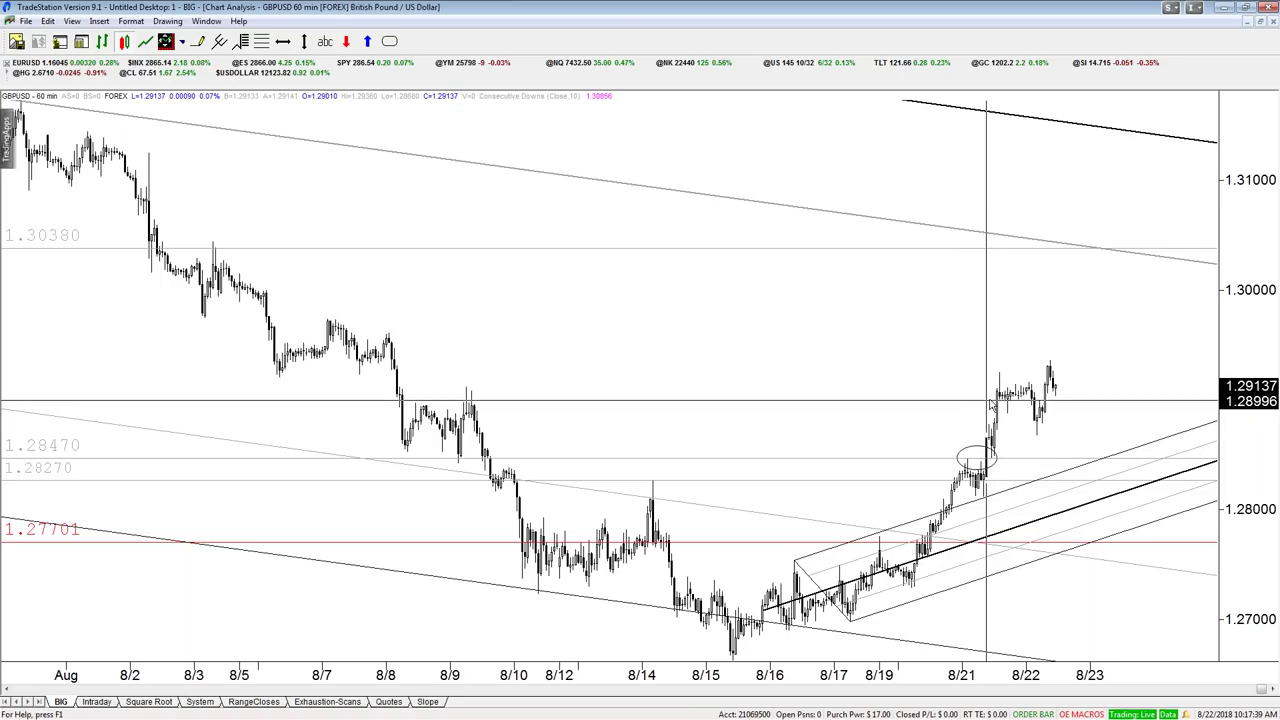
mouse_move(987, 411)
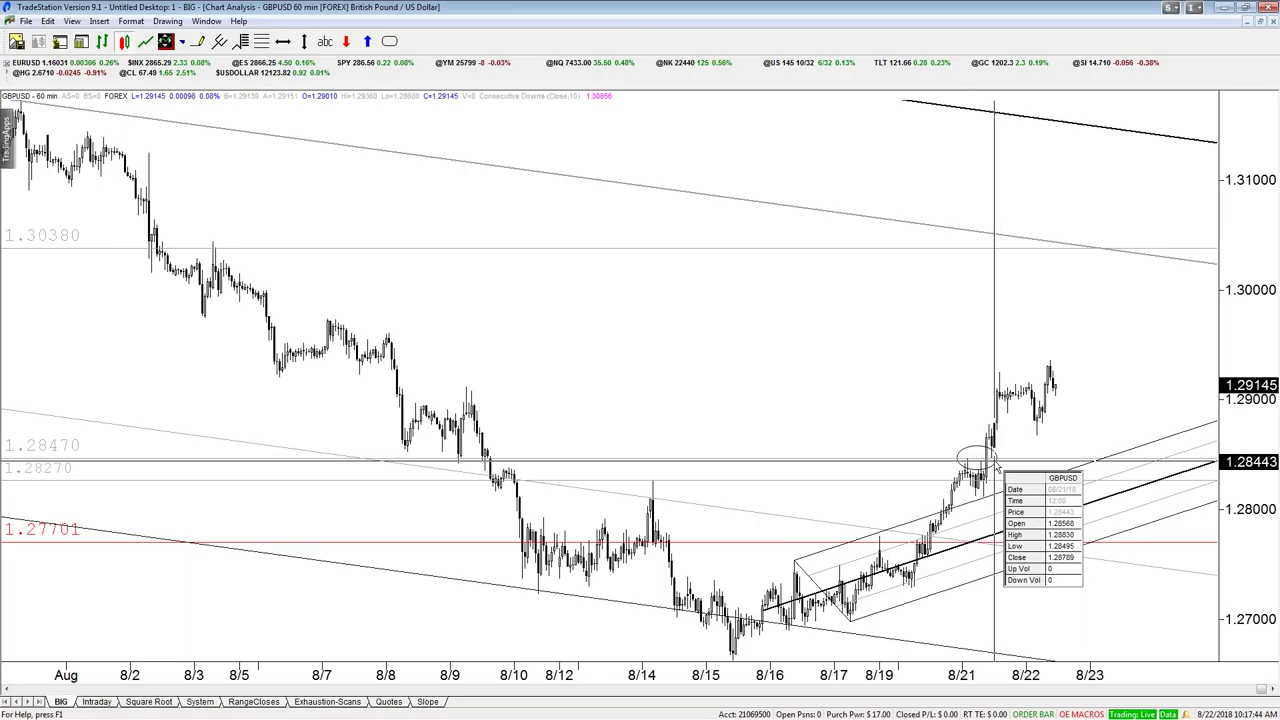
scroll(779, 444, "up", 3)
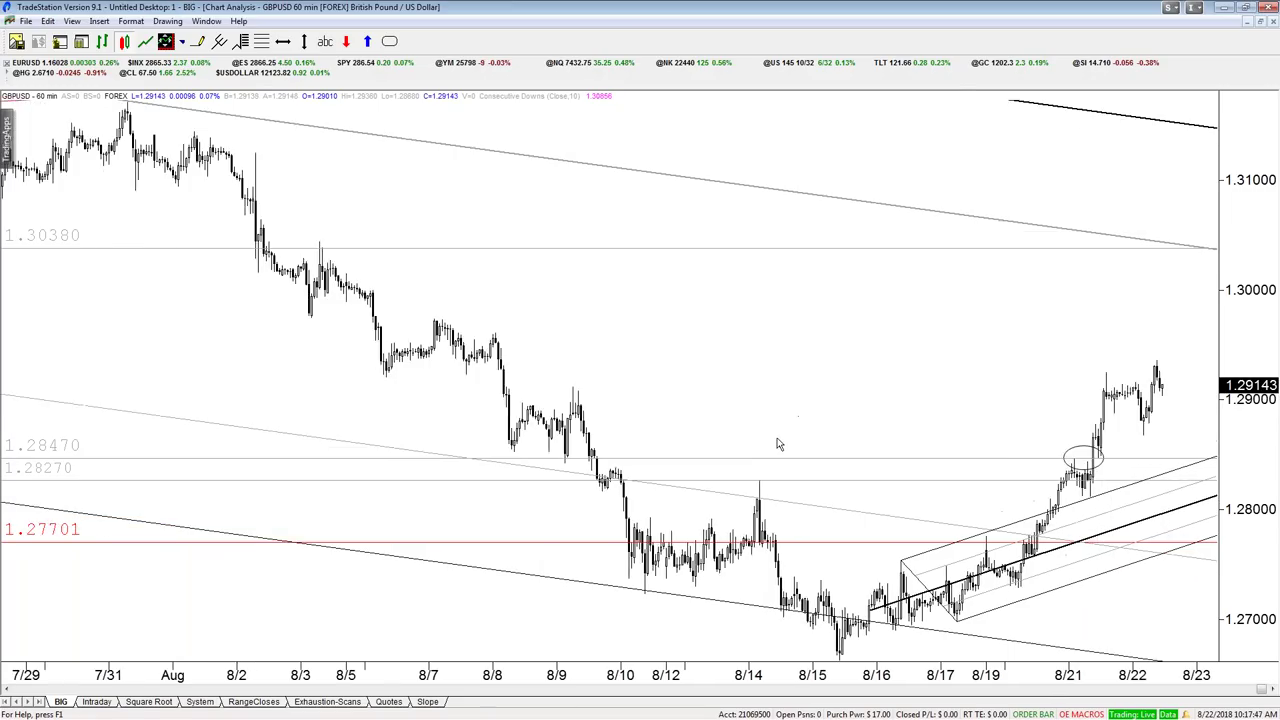
- Zoom the GBPUSD 60-minute chart and toggle the crosshair price readout to read bars
scroll(1135, 396, "down", 1)
scroll(1125, 410, "down", 2)
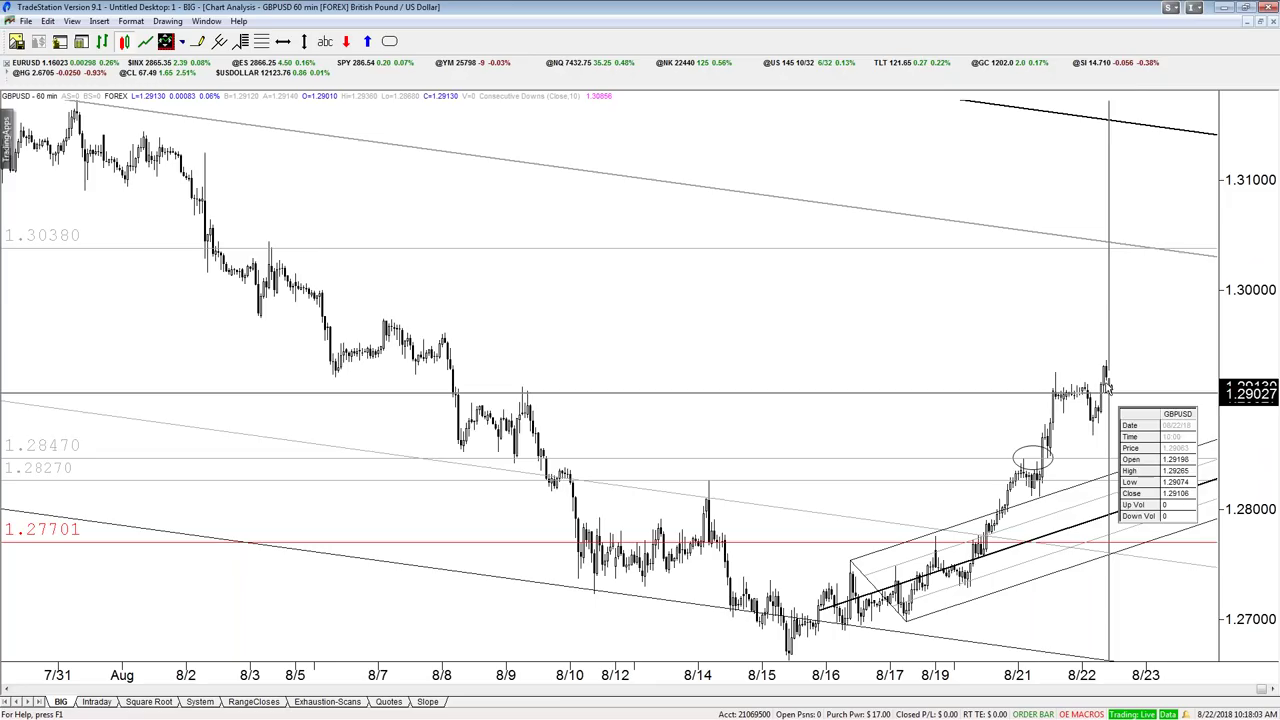
left_click(1137, 467)
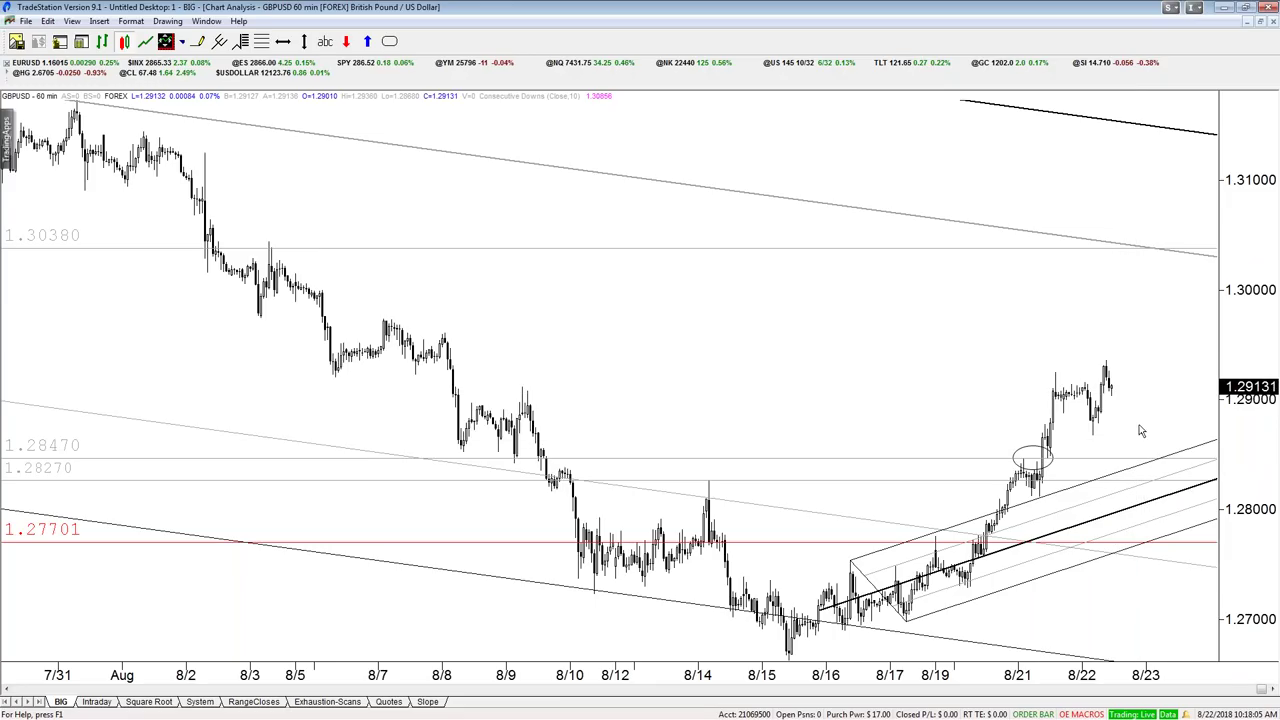
left_click(1133, 428)
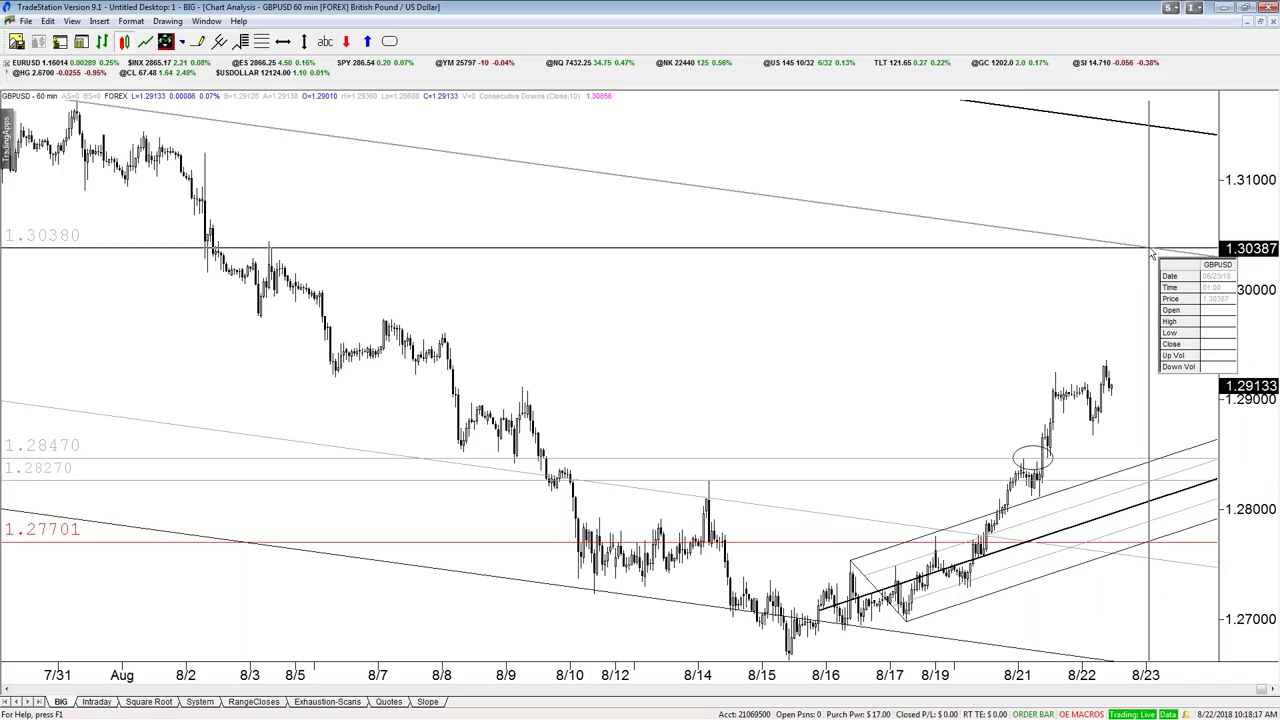
key("Escape")
key("ctrl+r")
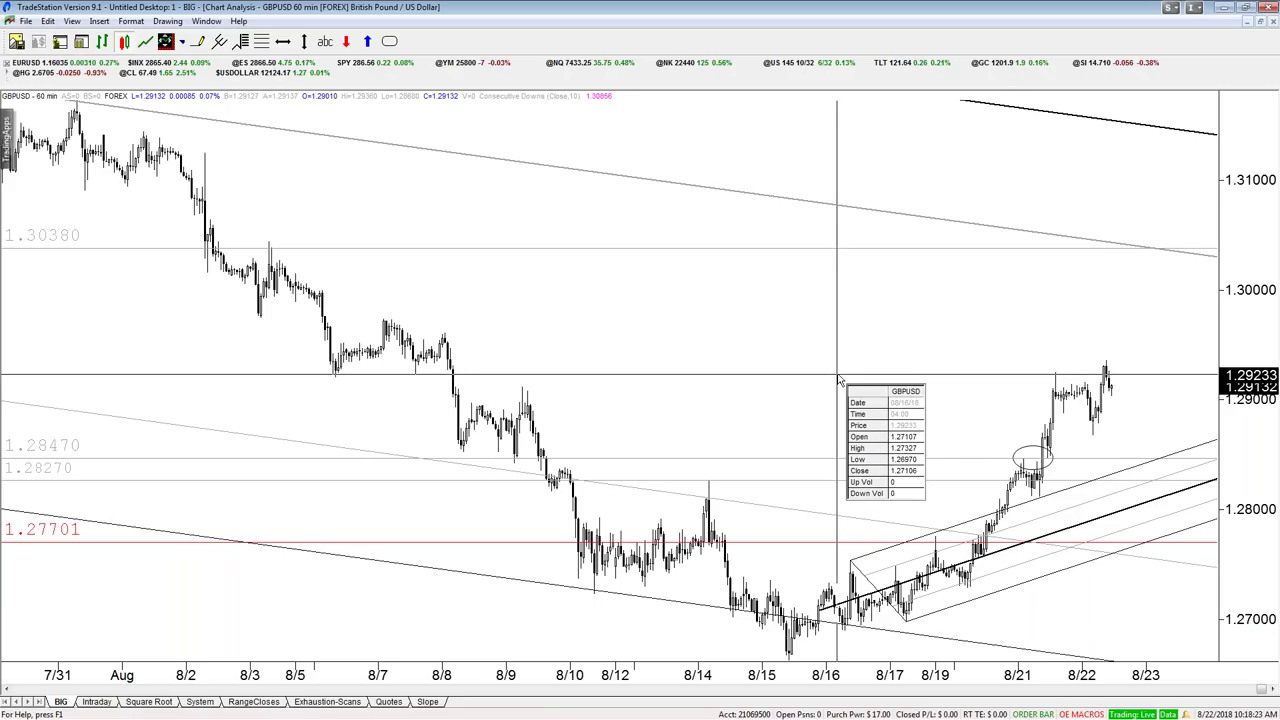
key("Escape")
- Compress the chart to show history from 7/20, check the 1.28470 level, then restore tiling
scroll(837, 389, "up", 2)
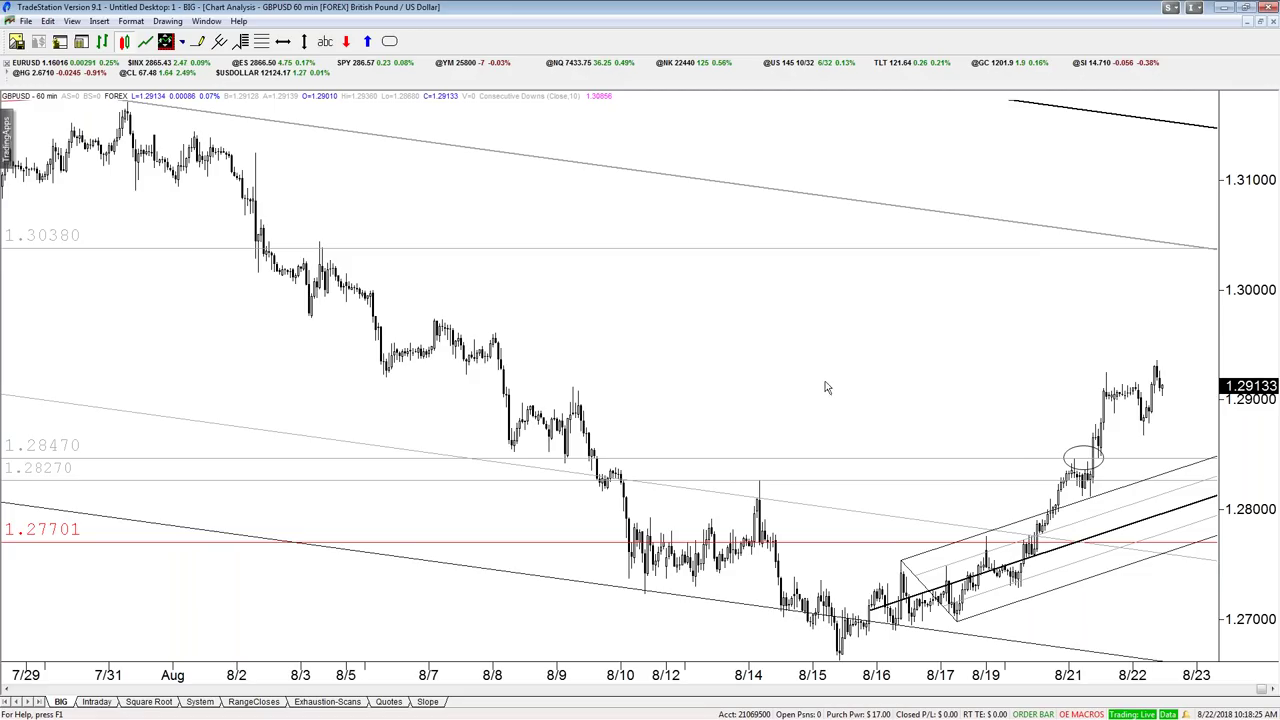
key("ctrl+r")
key("Escape")
key("Down")
key("ctrl+r")
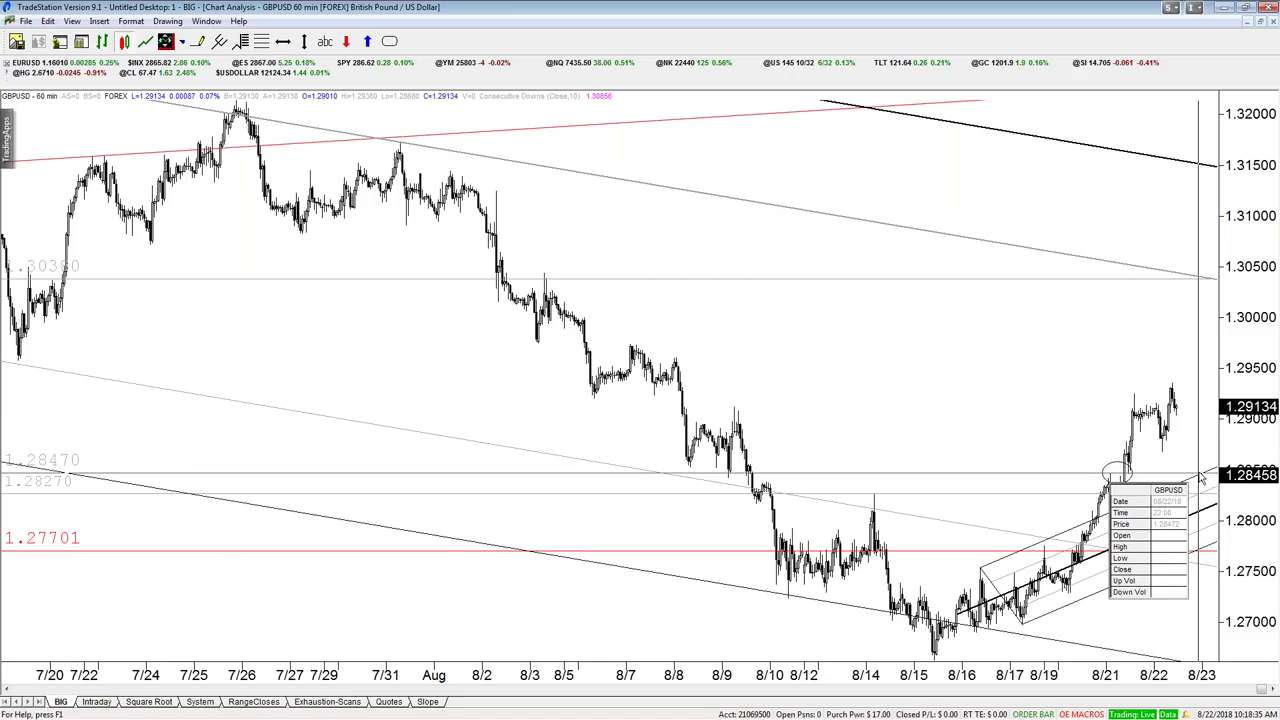
key("ctrl+r")
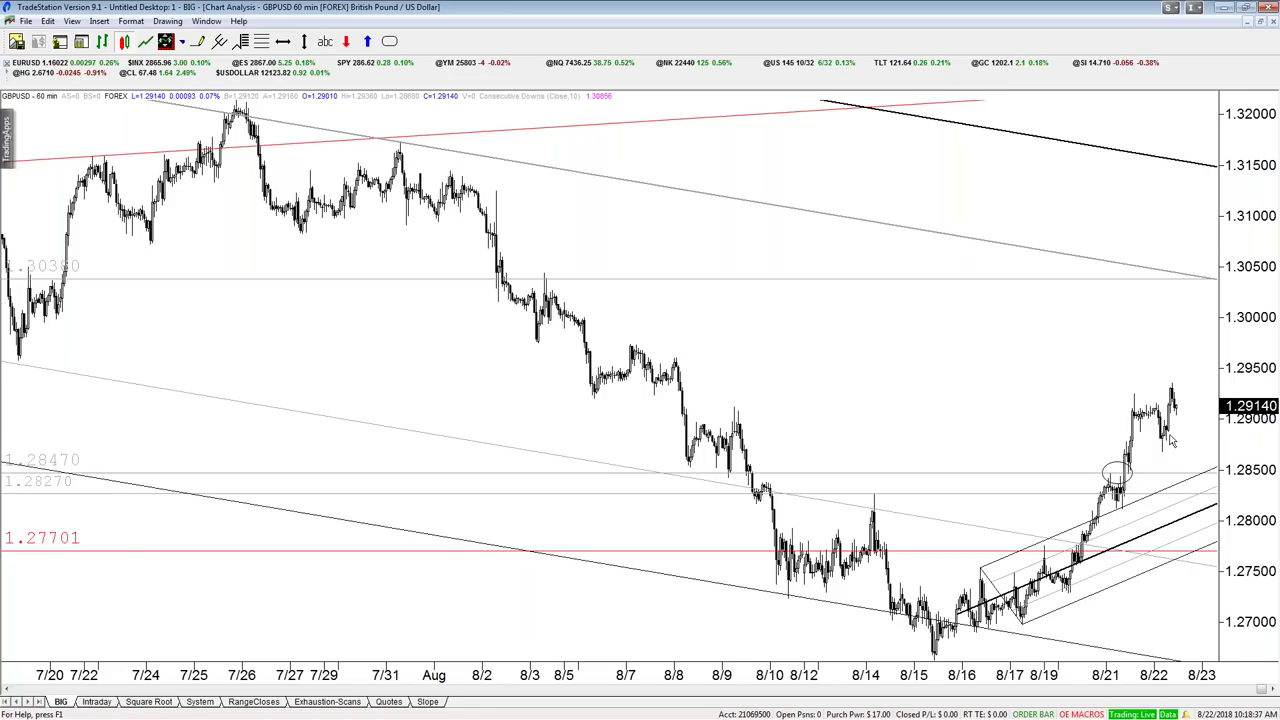
key("ctrl+r")
left_click_drag(1172, 441, 1115, 441)
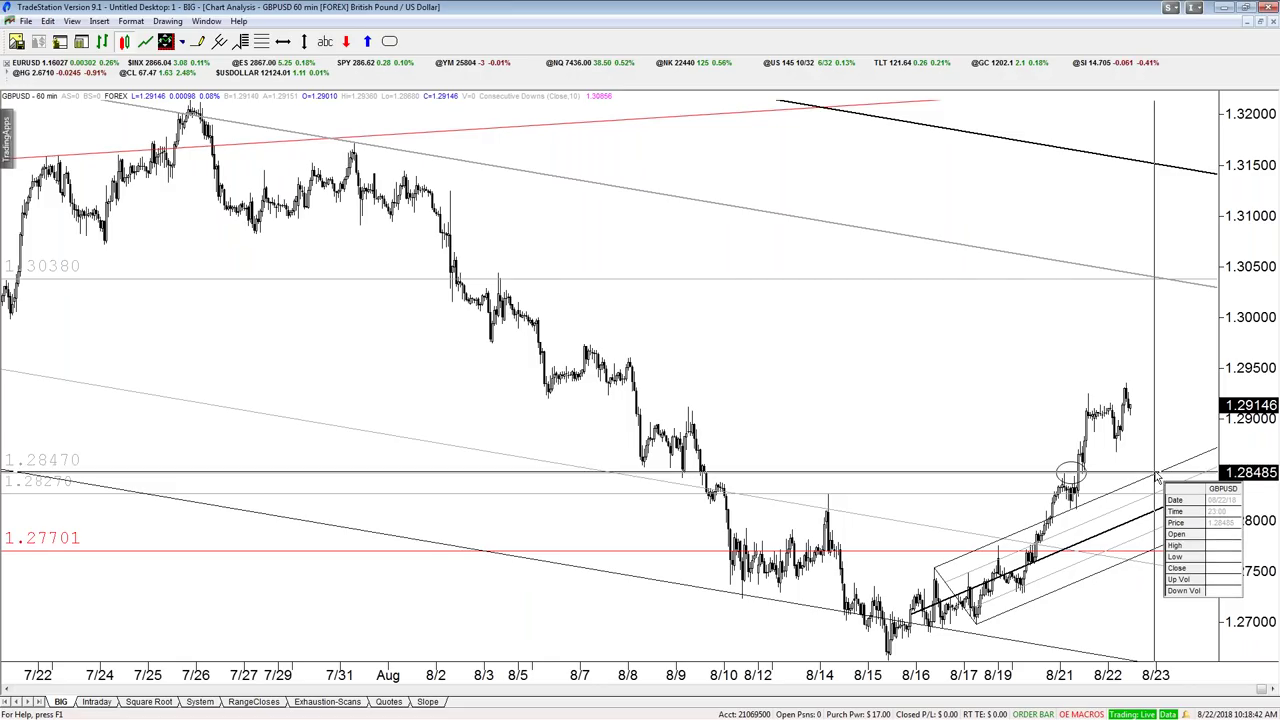
key("ctrl+r")
scroll(1020, 385, "up", 2)
key("ctrl+F5")
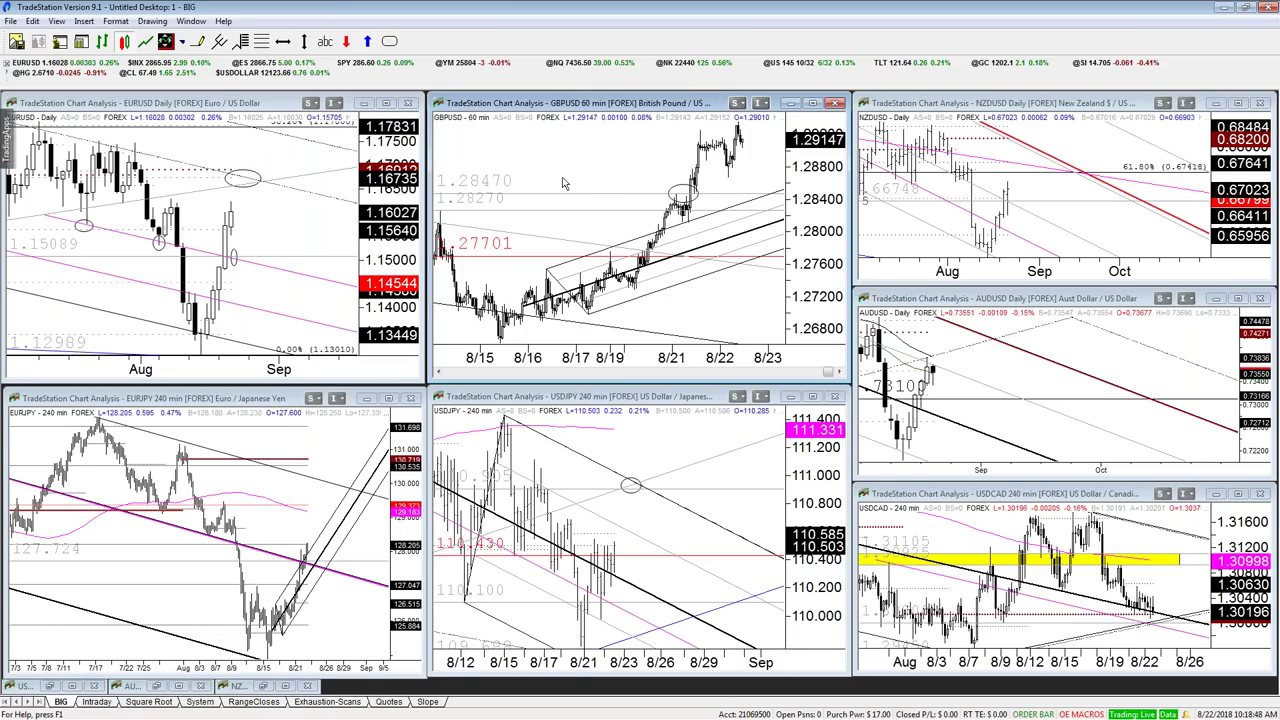
type("240")
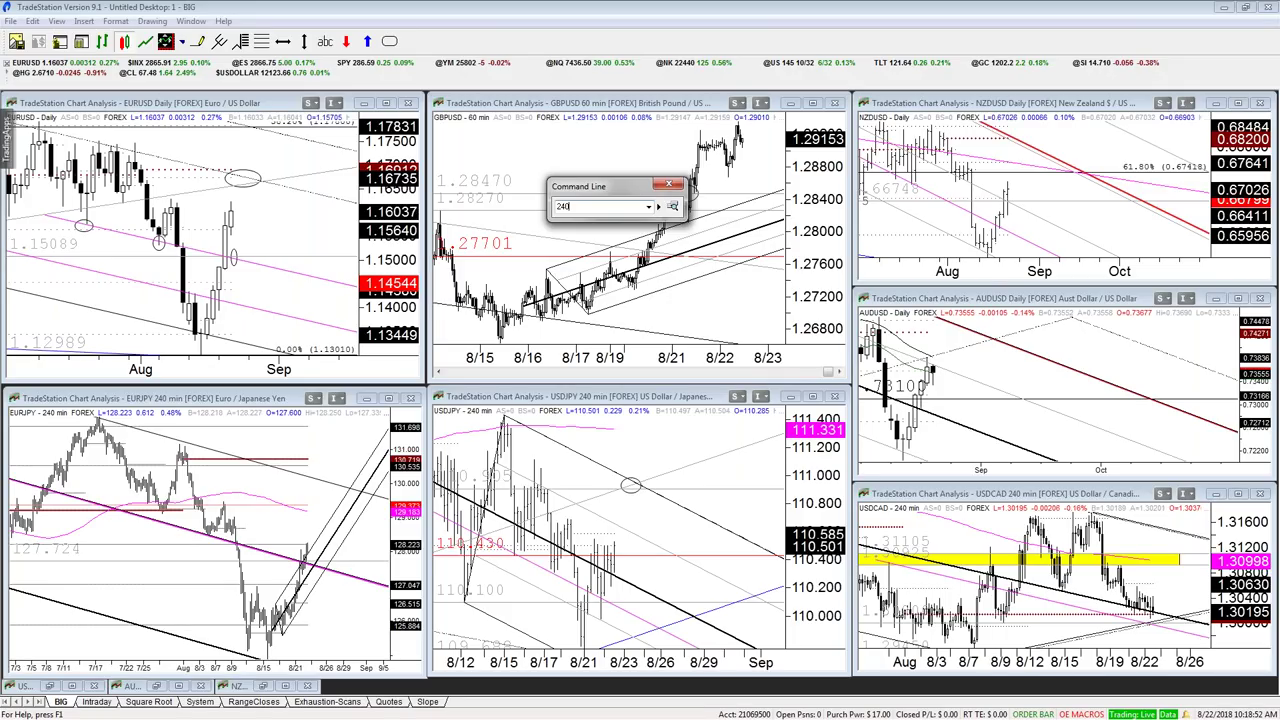
left_click(548, 166)
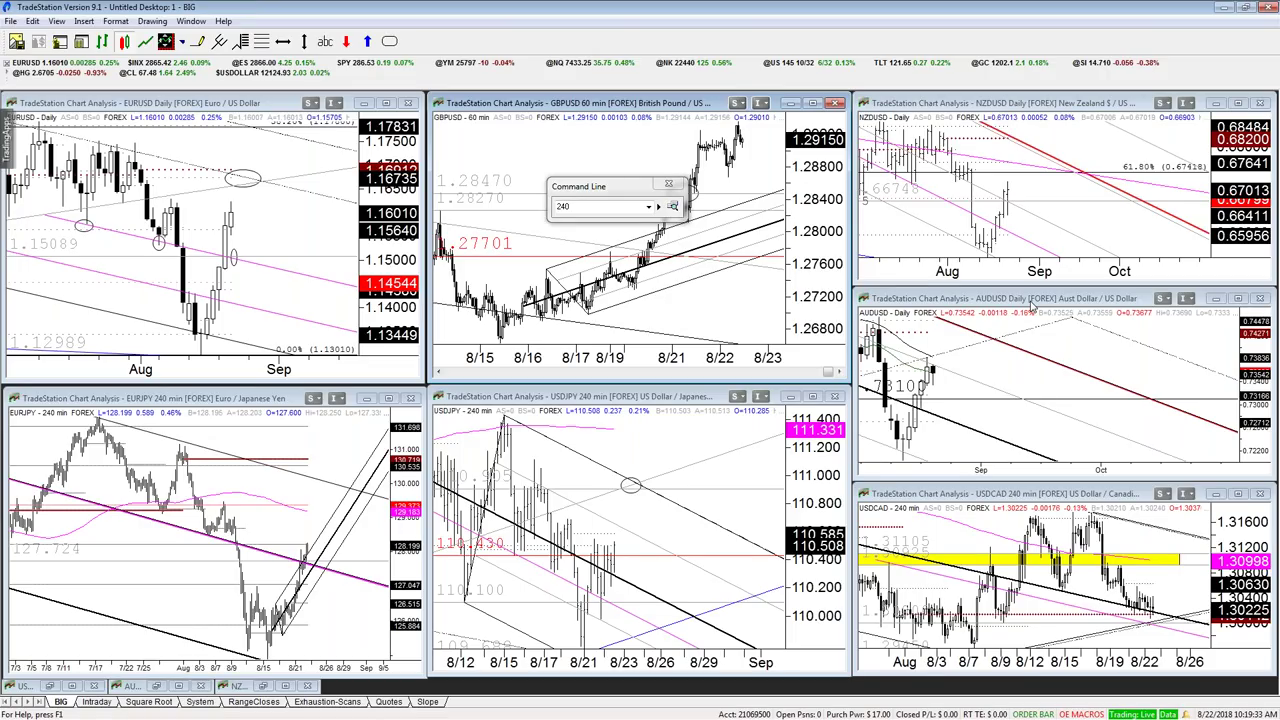
left_click(1030, 303)
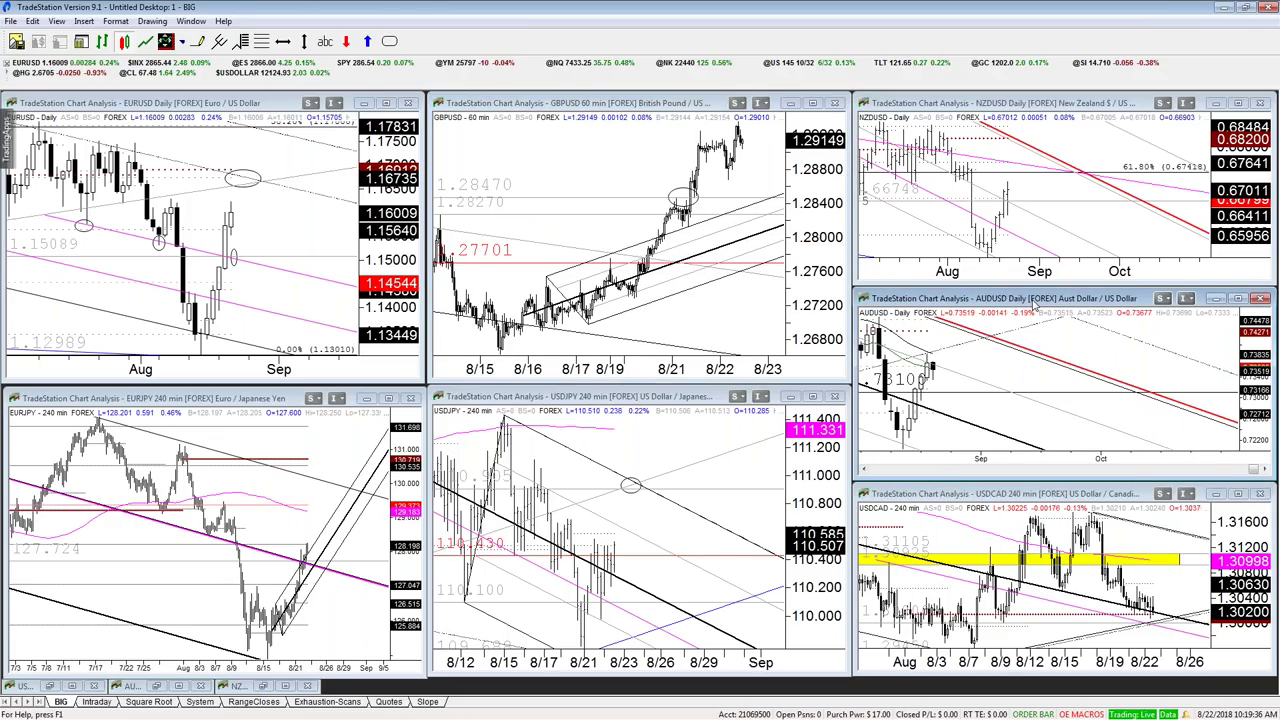
- Enlarge the AUDUSD daily chart and read the latest bar values with the crosshair
double_click(1030, 298)
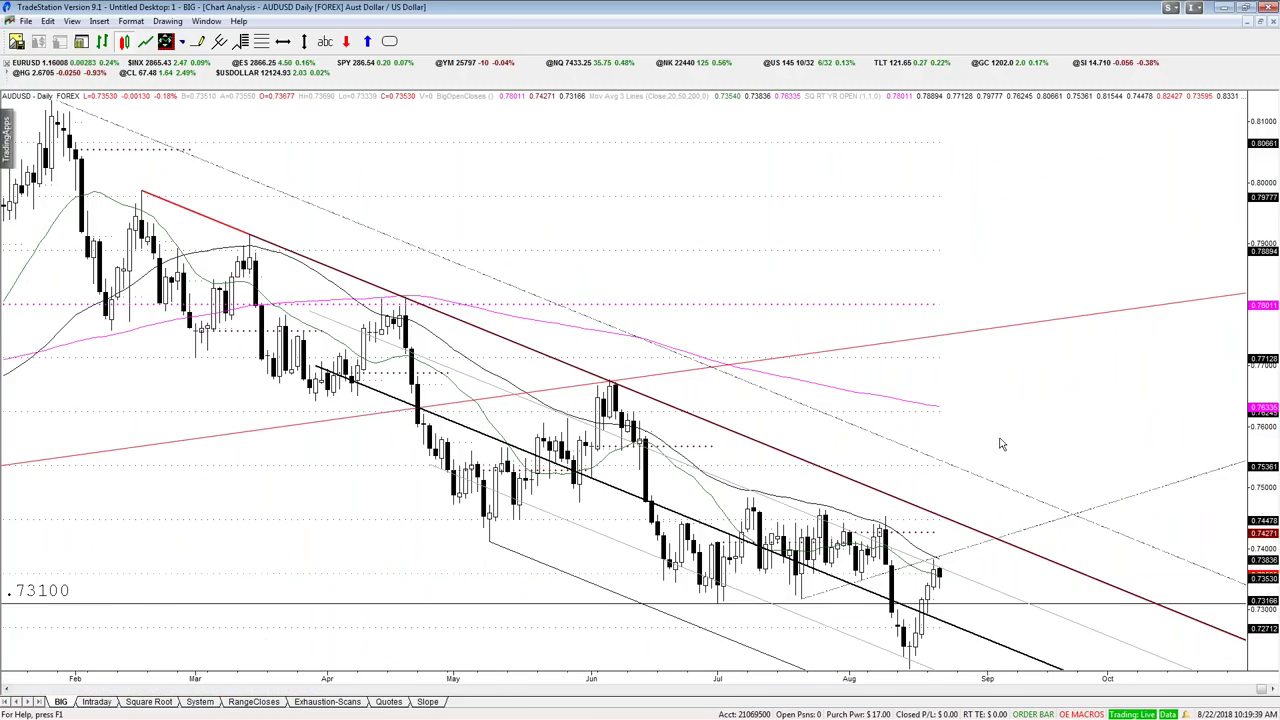
scroll(1002, 444, "up", 3)
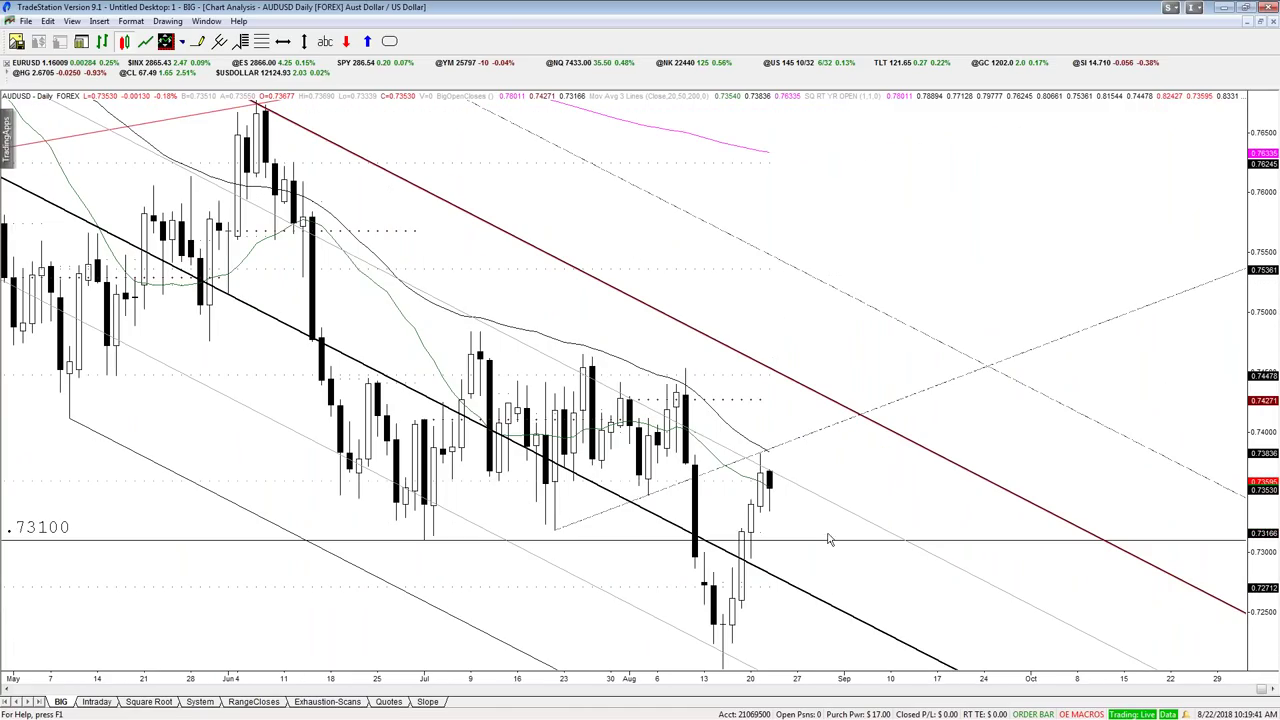
mouse_move(769, 568)
left_mouse_down()
mouse_move(782, 449)
mouse_move(781, 553)
left_mouse_up()
left_click_drag(777, 555, 788, 452)
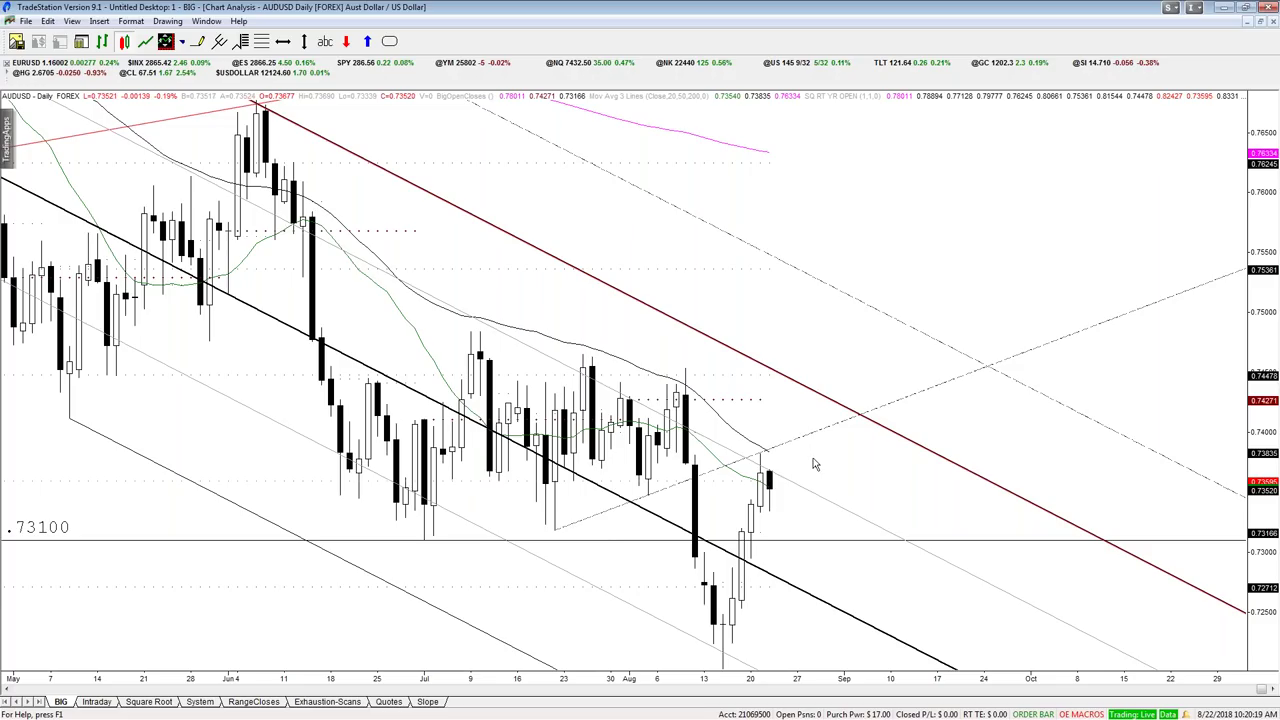
key("ctrl+r")
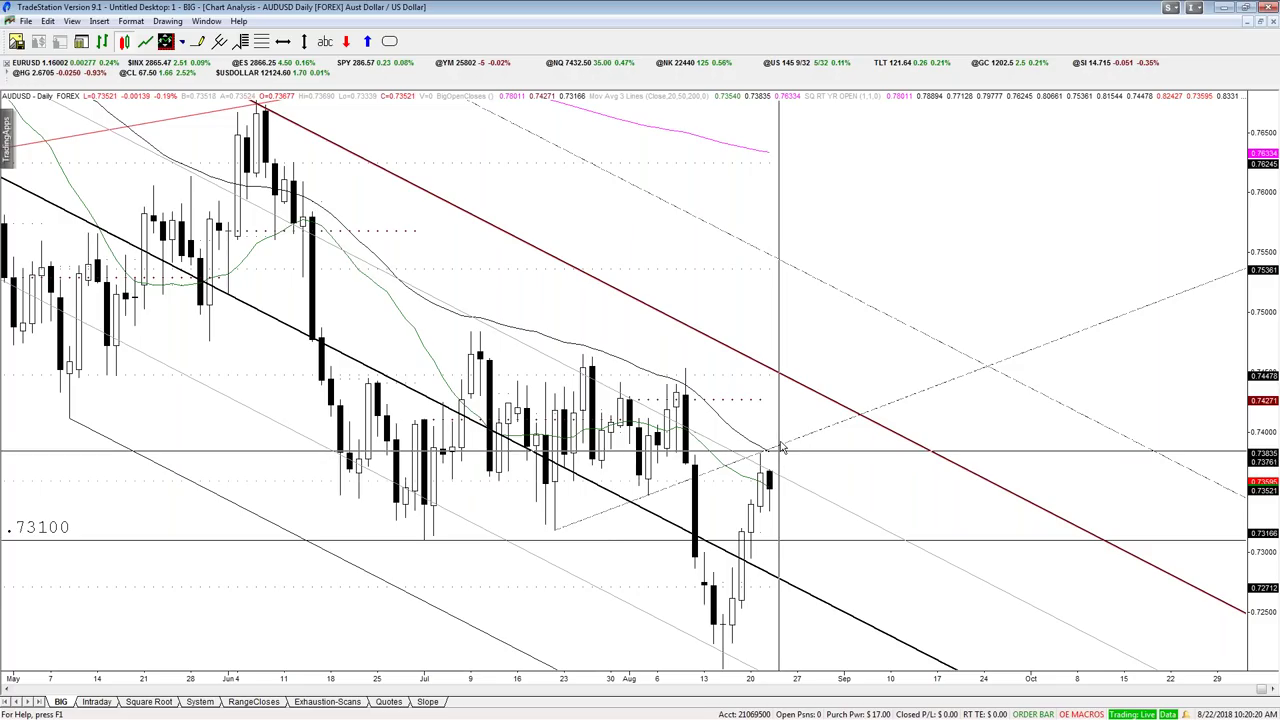
left_click(780, 448)
key("ctrl+r")
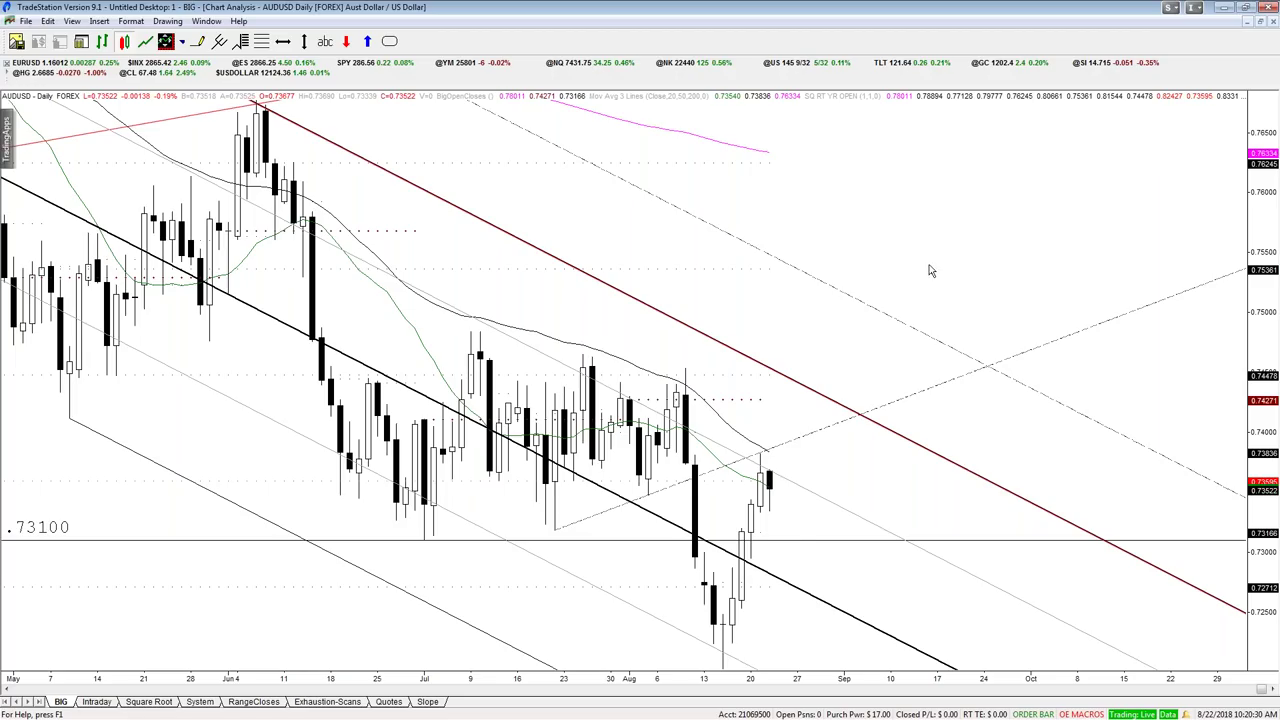
key("ctrl+r")
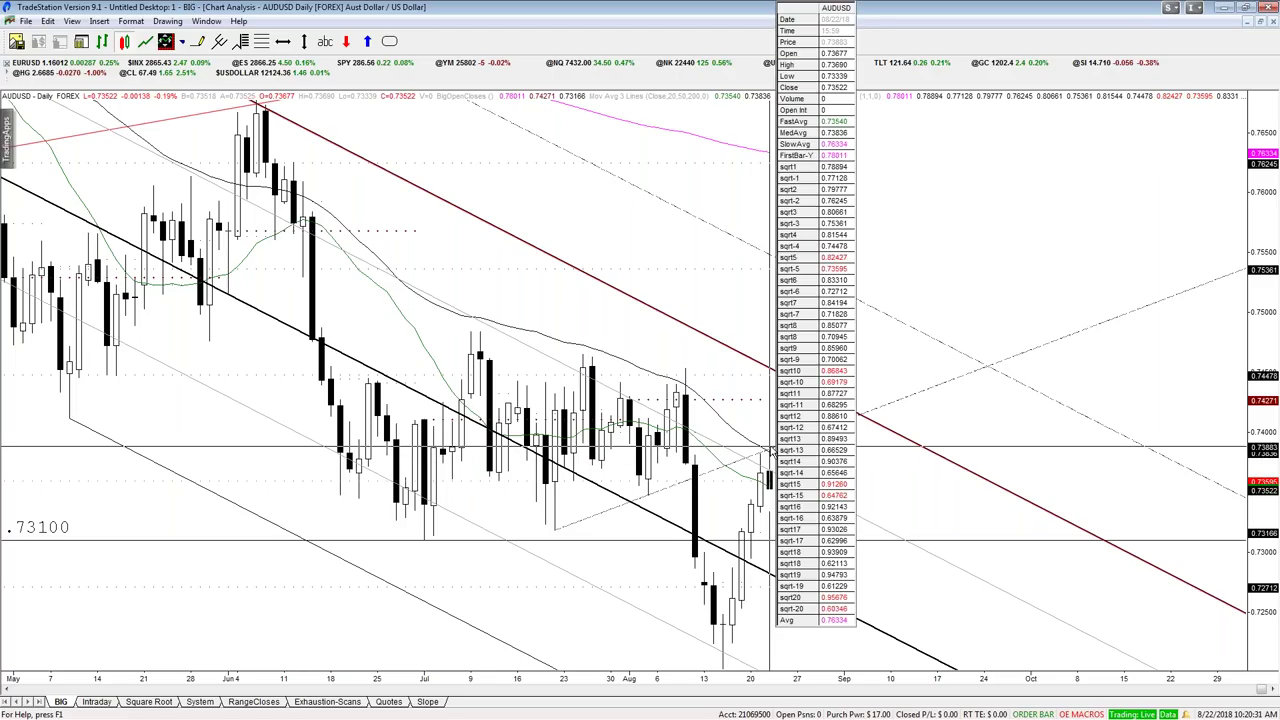
mouse_move(778, 452)
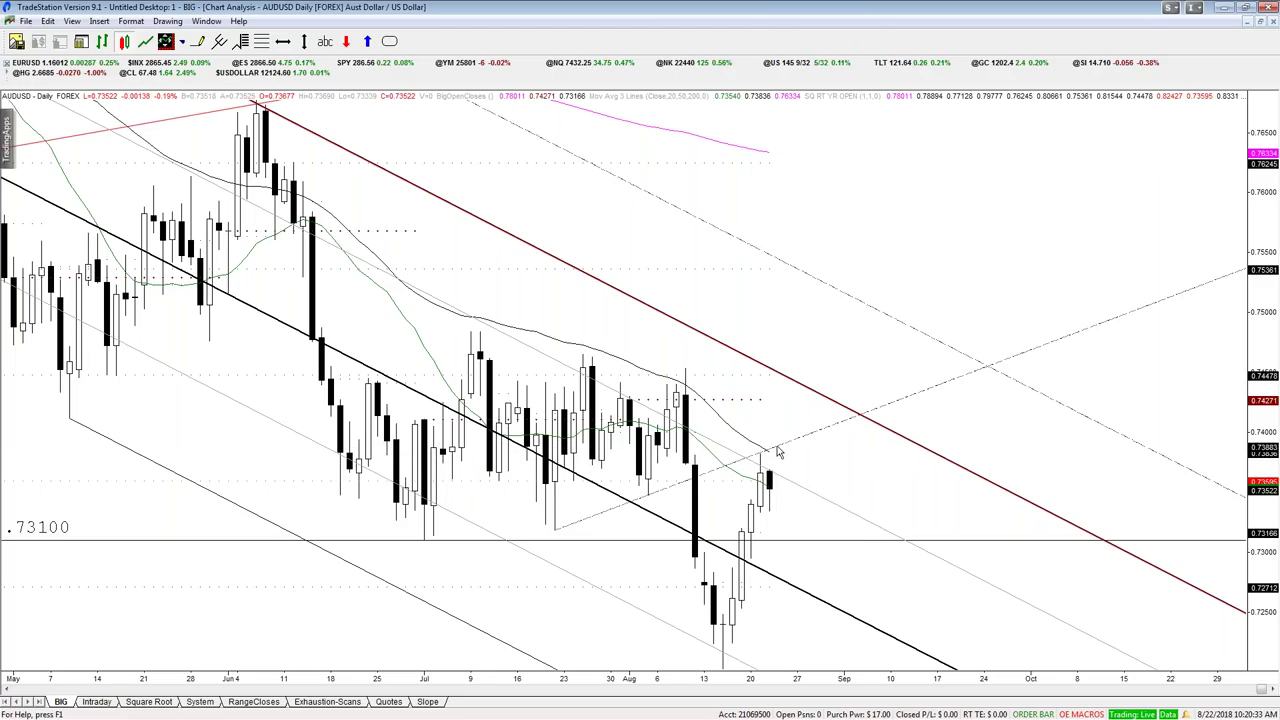
- Select the dotted horizontal level and check bar values near the chart's top
left_click(760, 162)
key("ctrl+r")
left_click(789, 166)
key("ctrl+r")
mouse_move(72, 130)
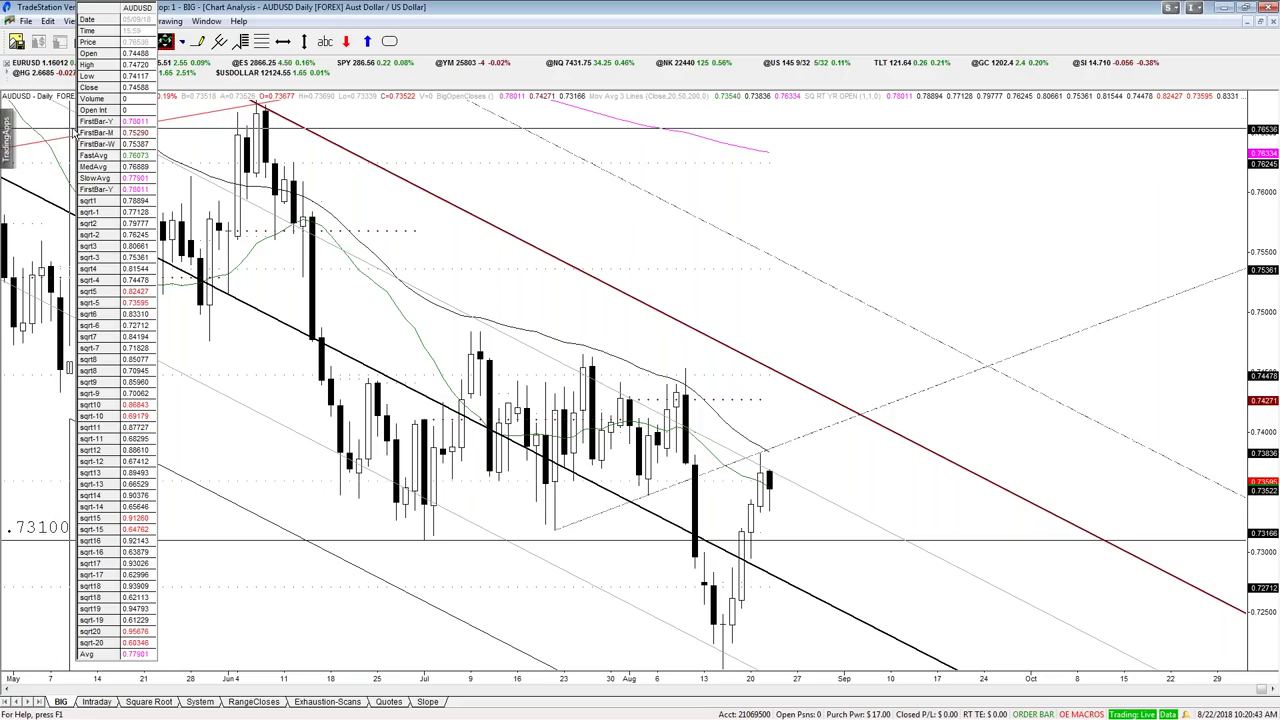
key("ctrl+r")
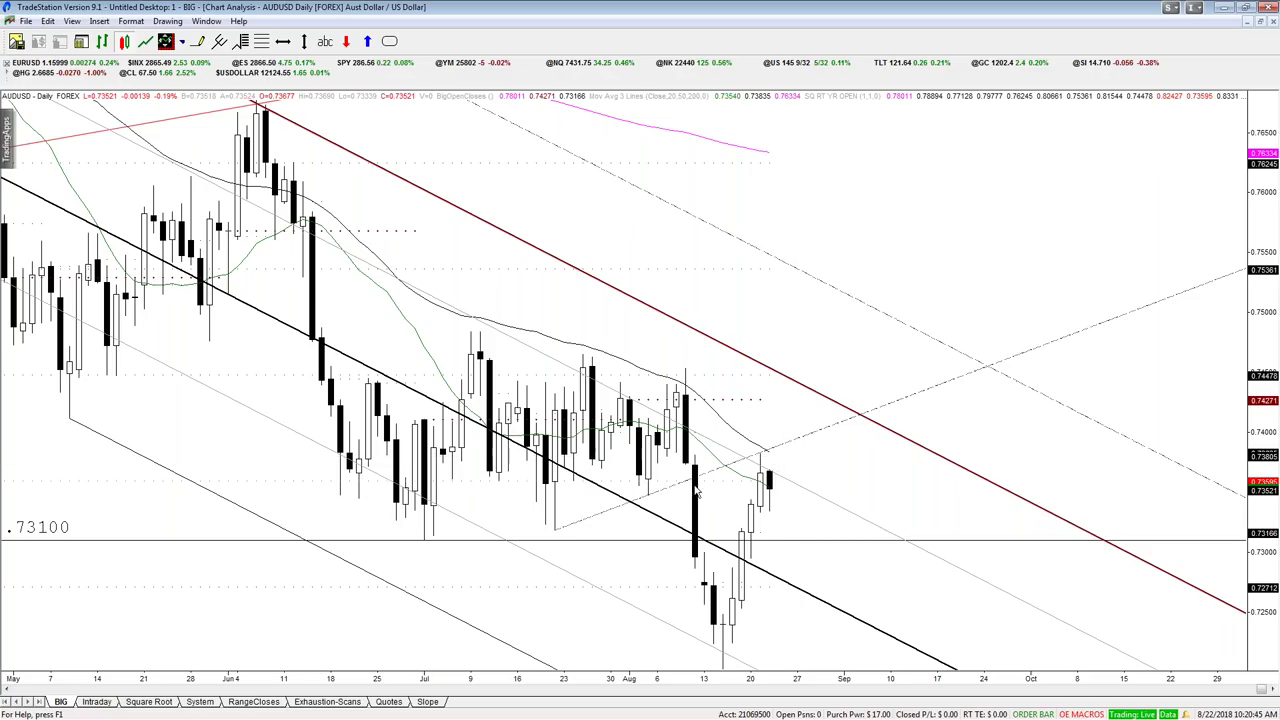
- Check the dashed trendline from the August low, restore tiling, and switch to TradingView
left_click(572, 523)
key("ctrl+r")
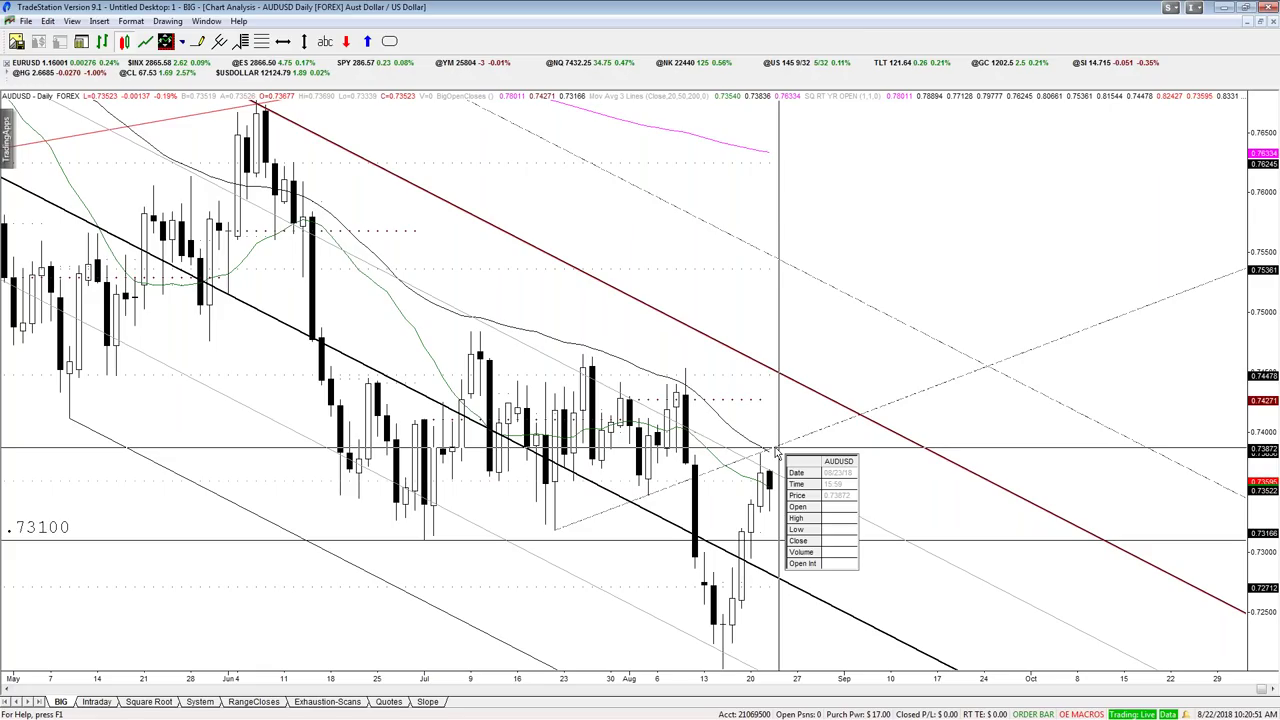
key("ctrl+r")
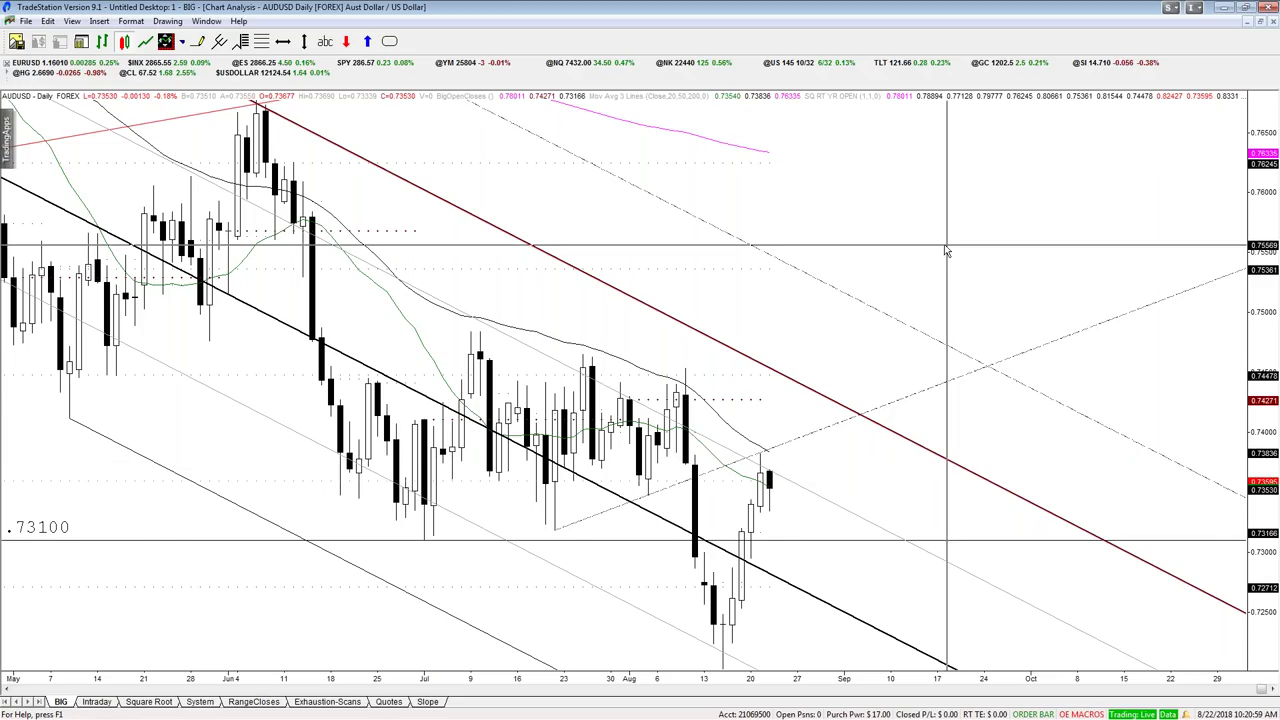
key("ctrl+F5")
key("alt+Tab")
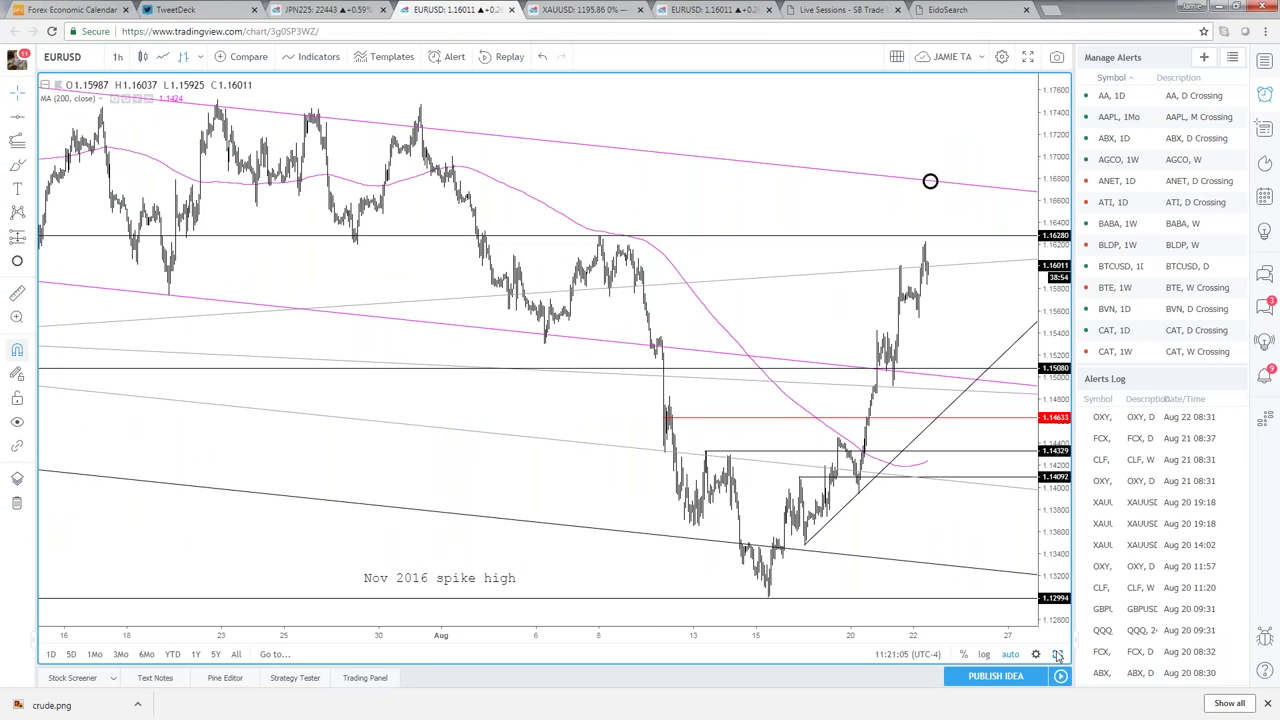
- Enlarge the AUDUSD chart from the multi-chart grid
left_click(1057, 654)
left_click(798, 356)
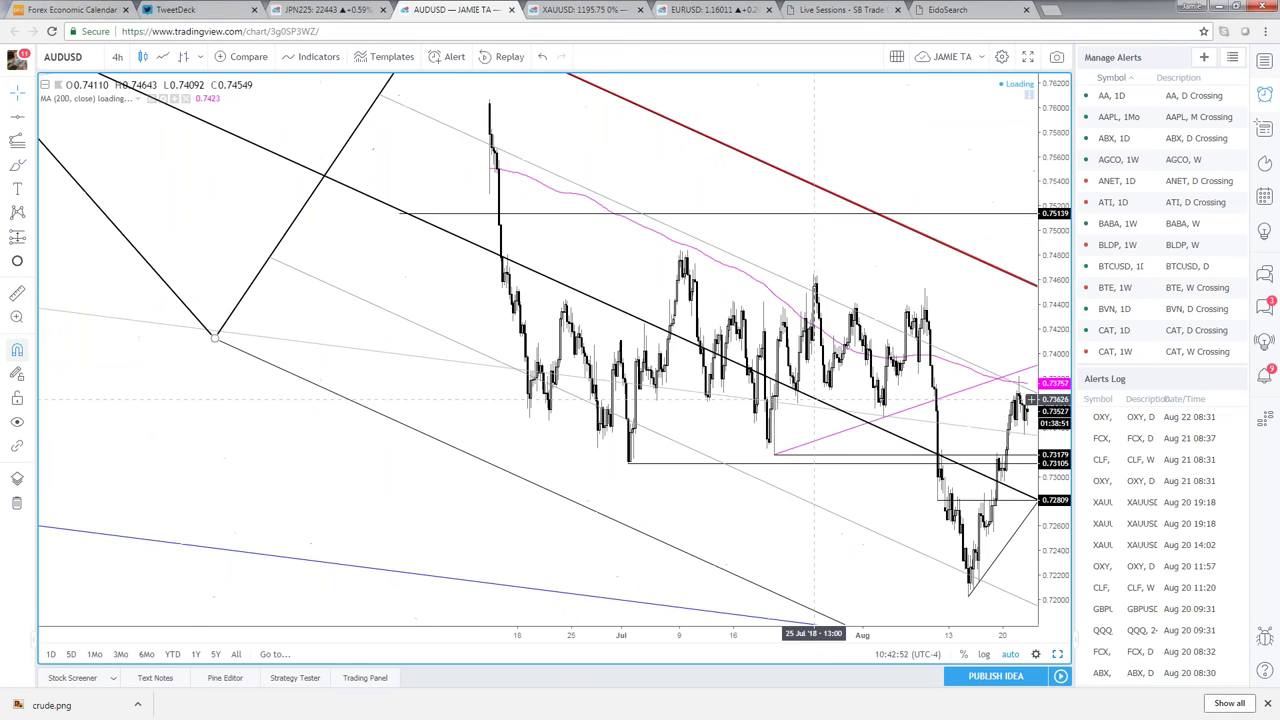
scroll(835, 580, "down", 3)
scroll(835, 580, "up", 2)
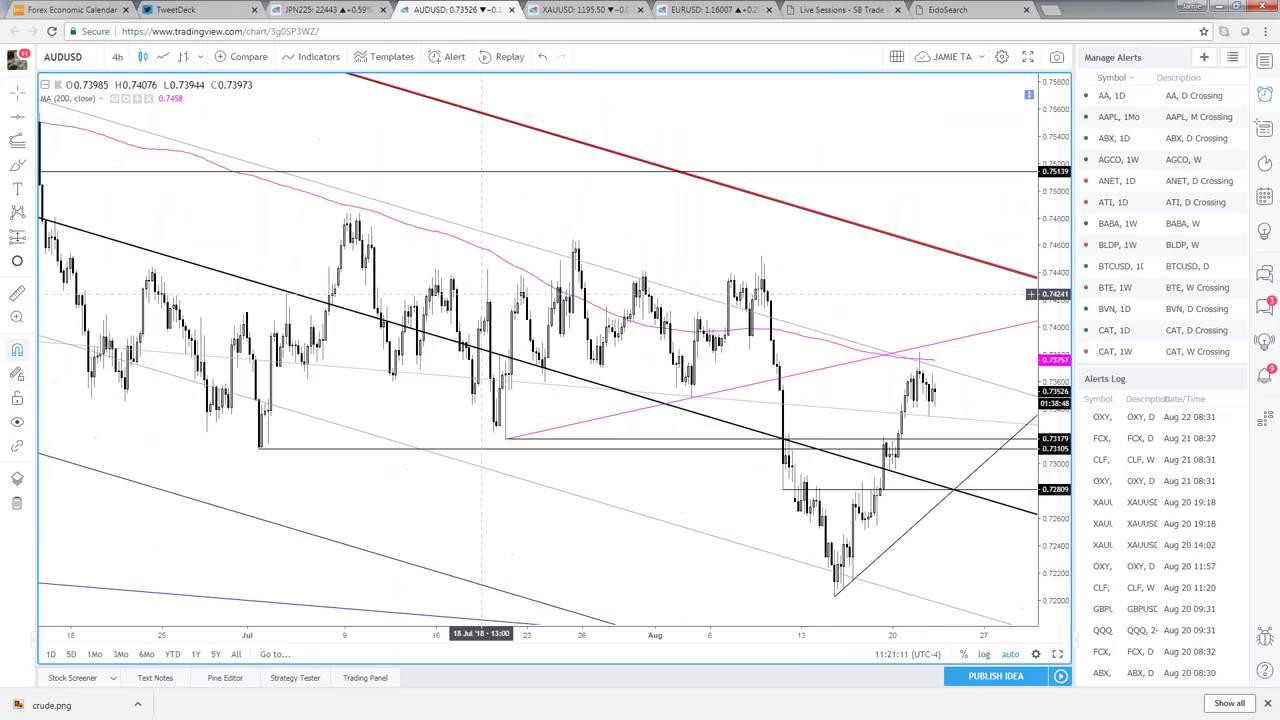
- Switch AUDUSD to the 1-hour interval, then begin entering 240 for 4 hours
type("60")
key("Return")
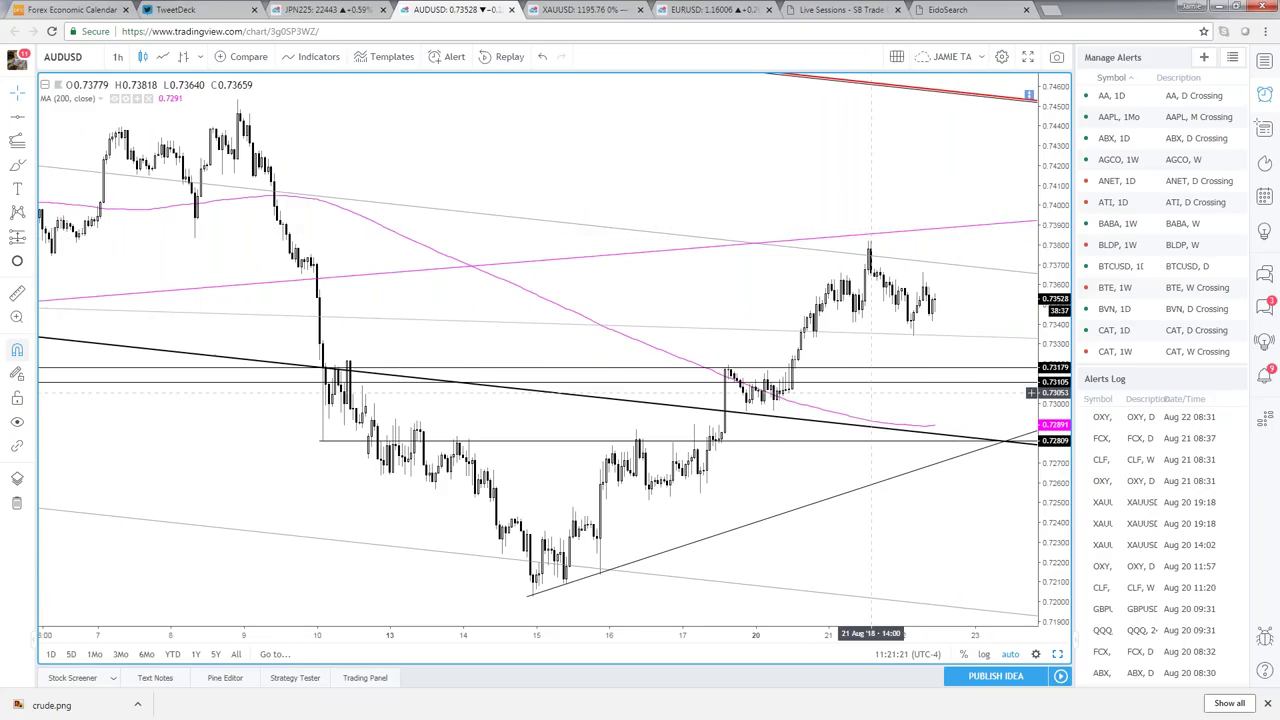
double_click(766, 307)
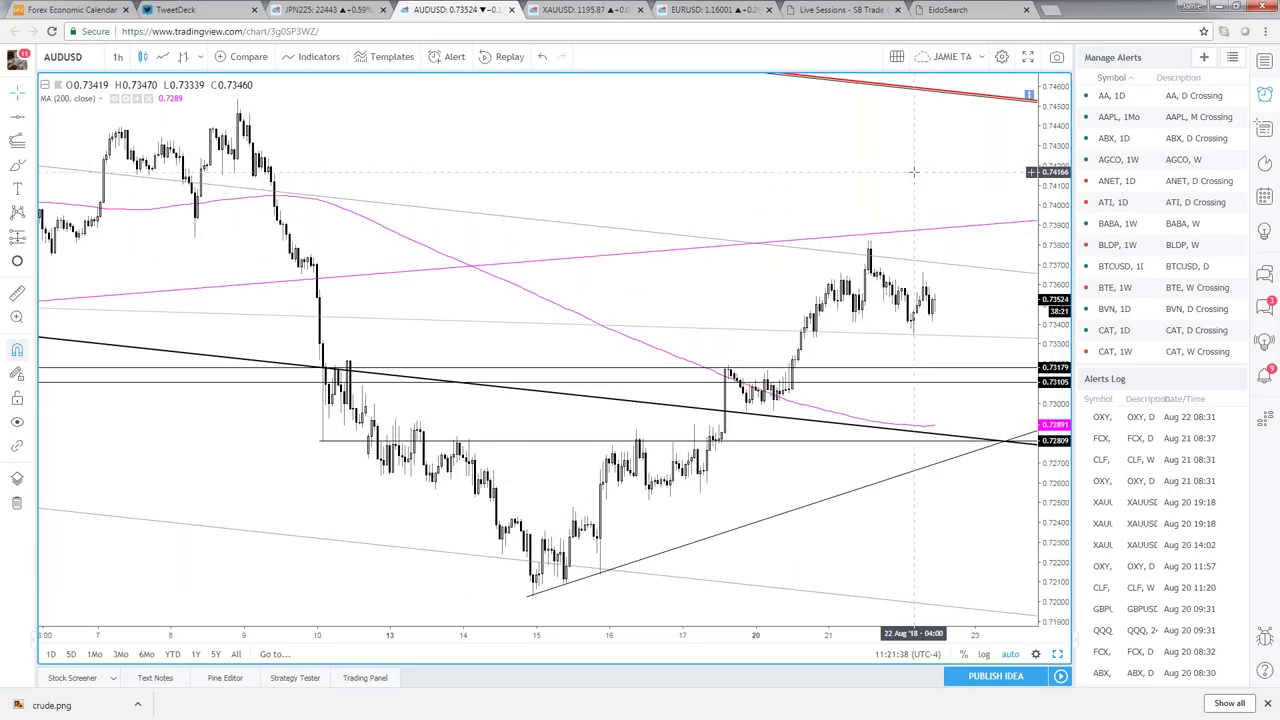
type("240")
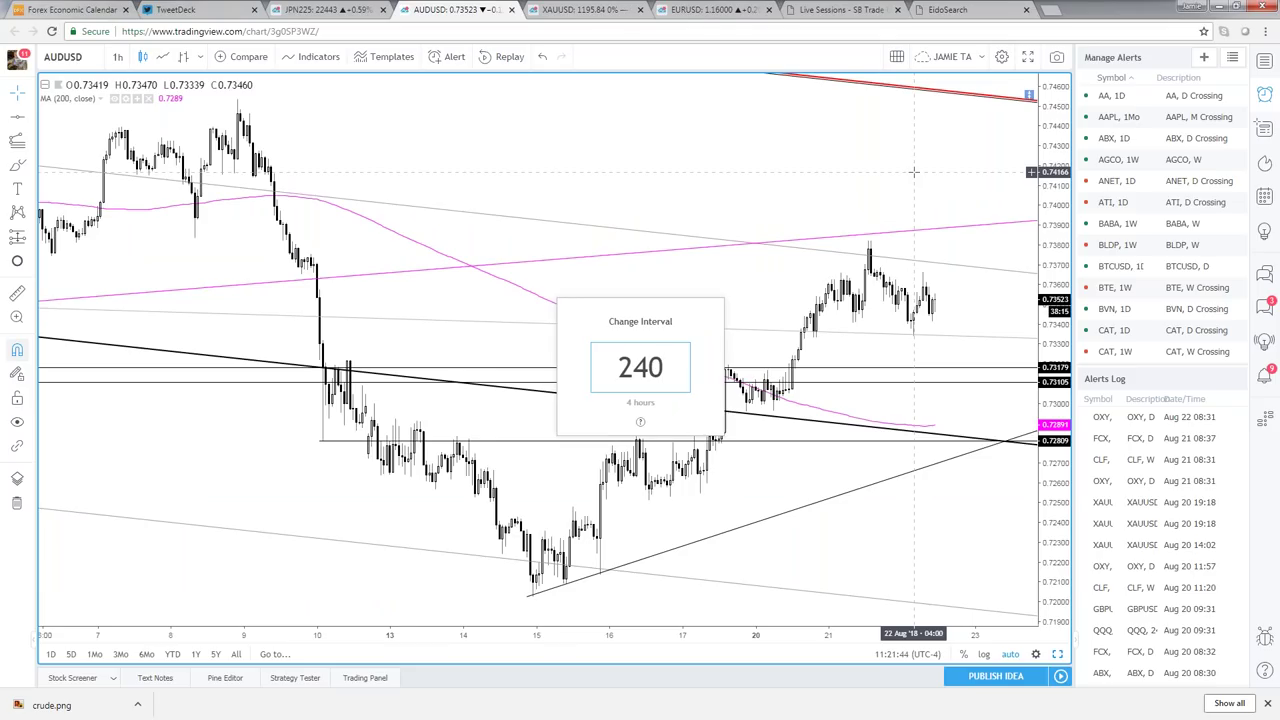
- Put AUDUSD on the 240-minute chart, adjust the zoom, and bring up the Gann/Fibonacci tools
key("Return")
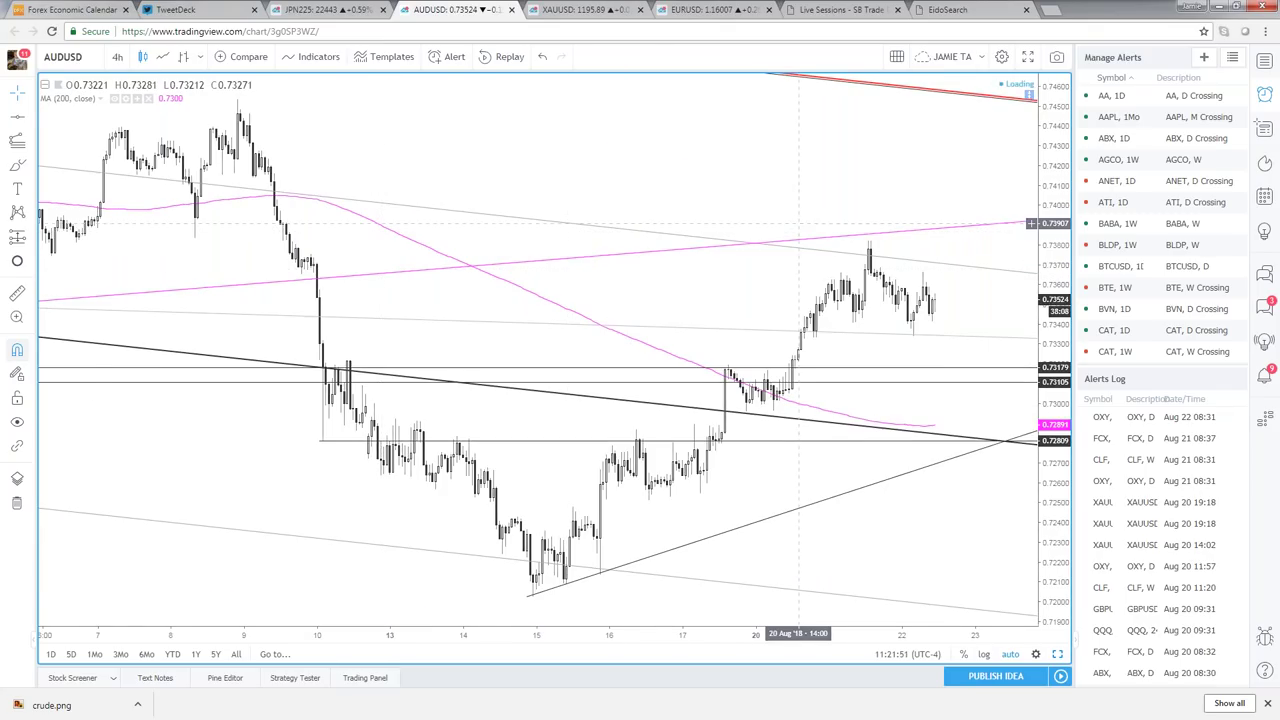
scroll(773, 367, "up", 2)
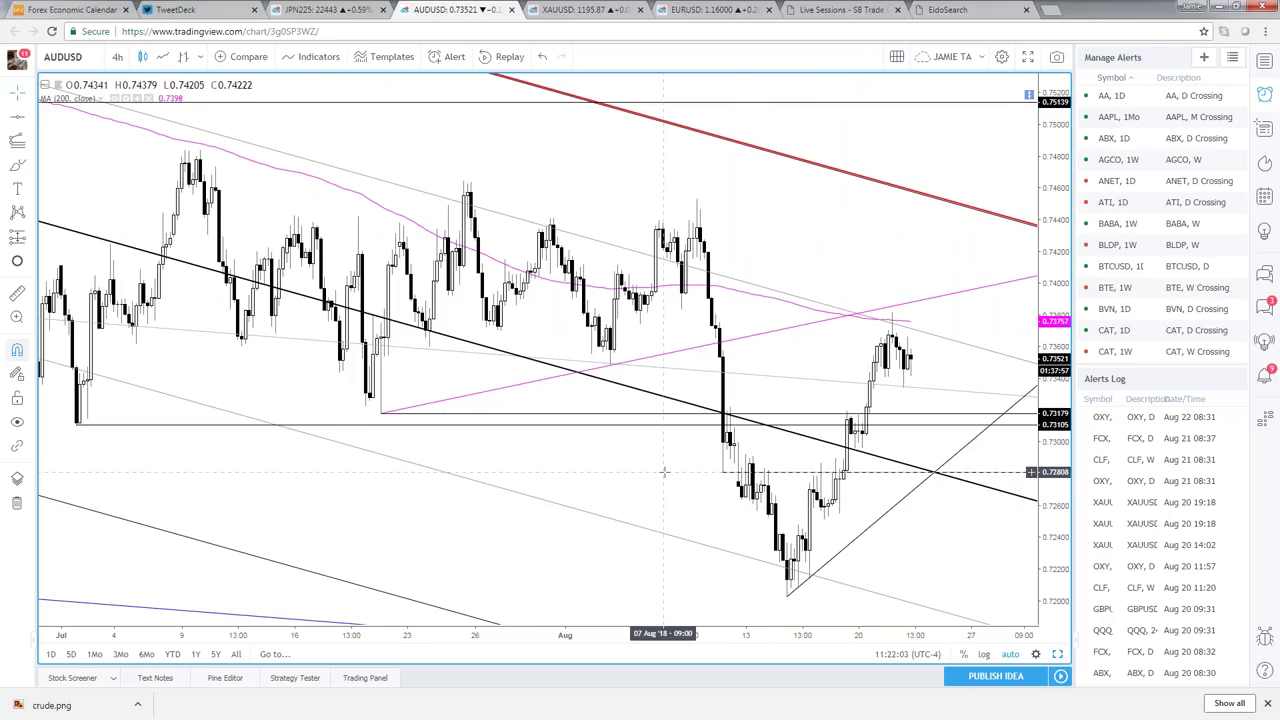
scroll(664, 472, "down", 3)
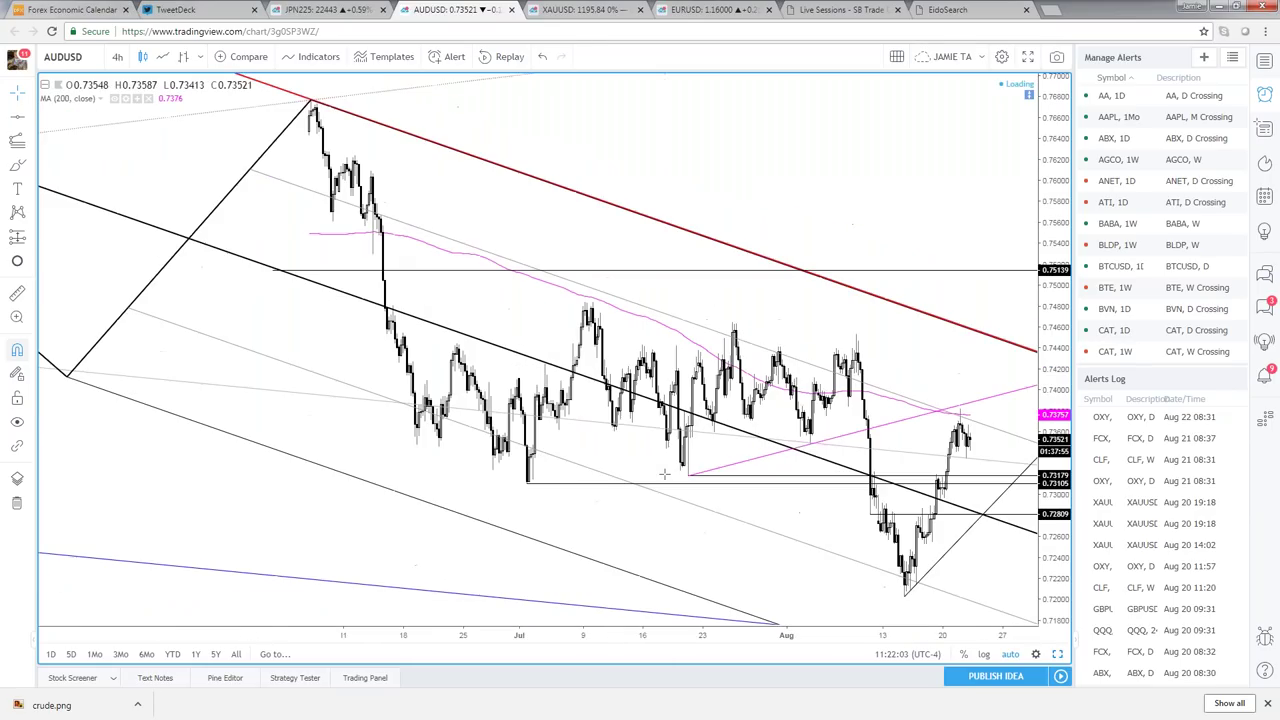
scroll(322, 543, "down", 1)
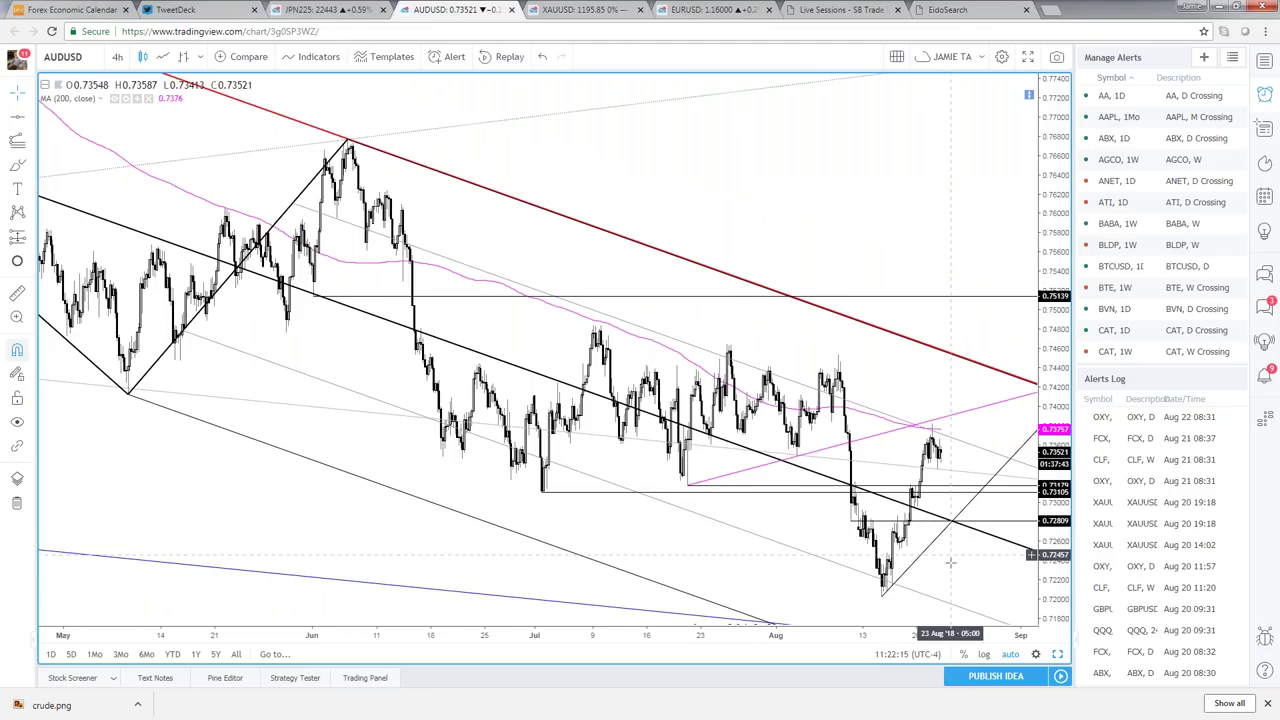
scroll(950, 555, "up", 1)
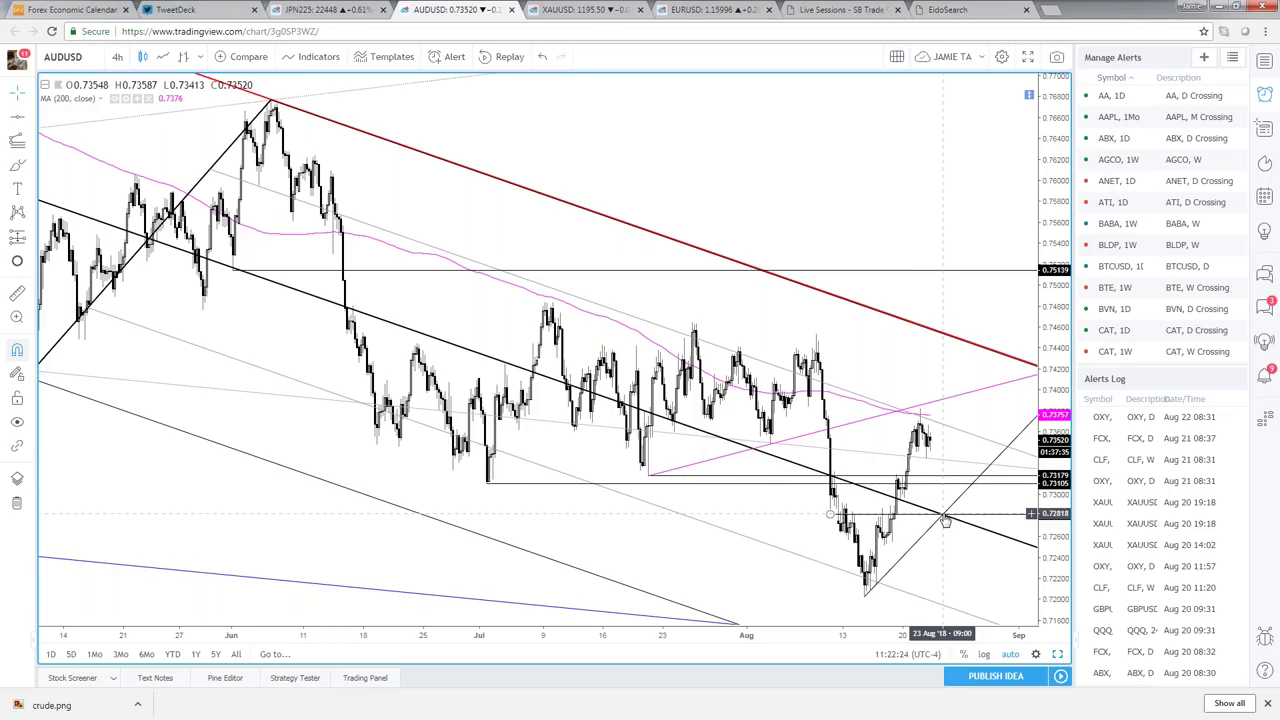
scroll(922, 554, "up", 2)
scroll(922, 554, "up", 2)
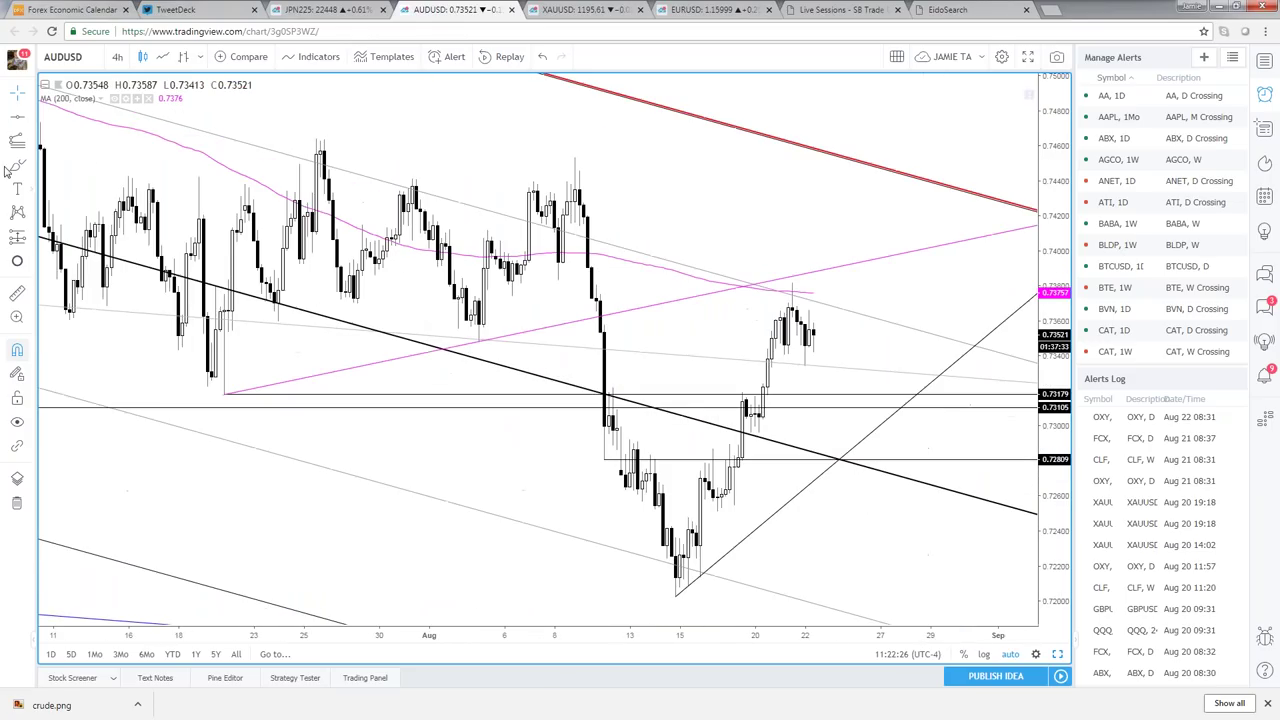
left_click(17, 140)
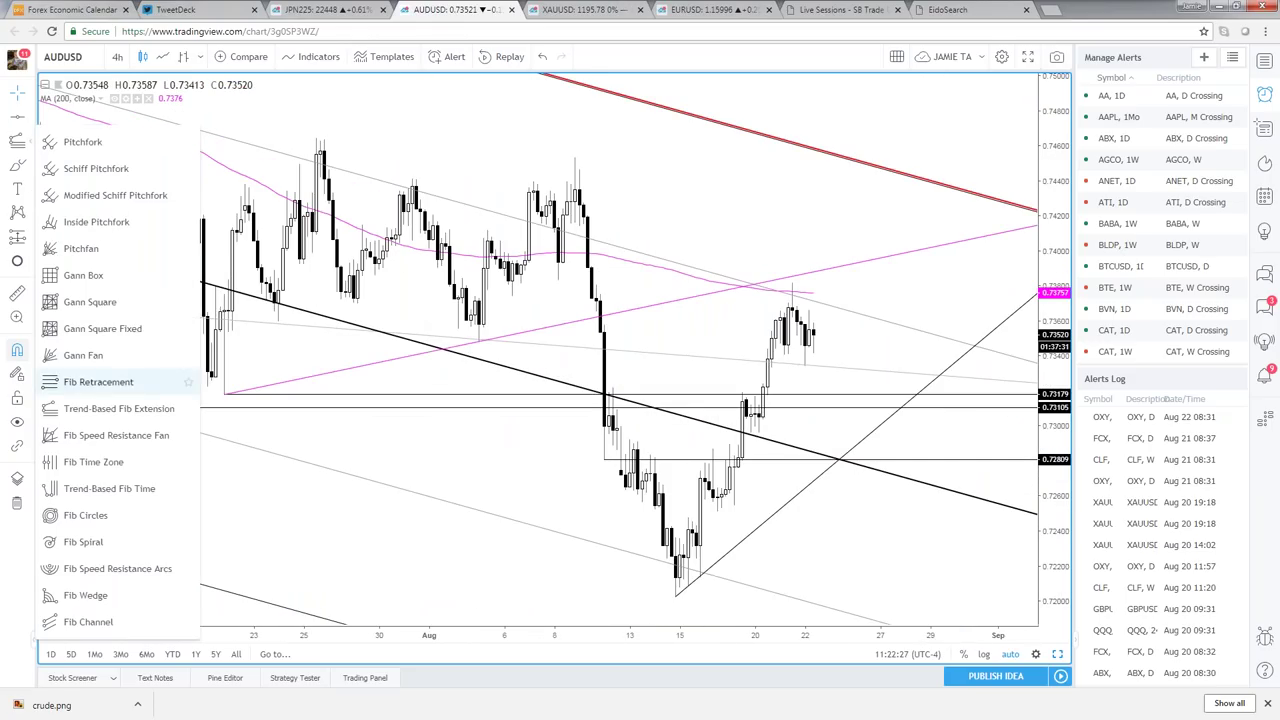
left_click(89, 383)
left_click(676, 609)
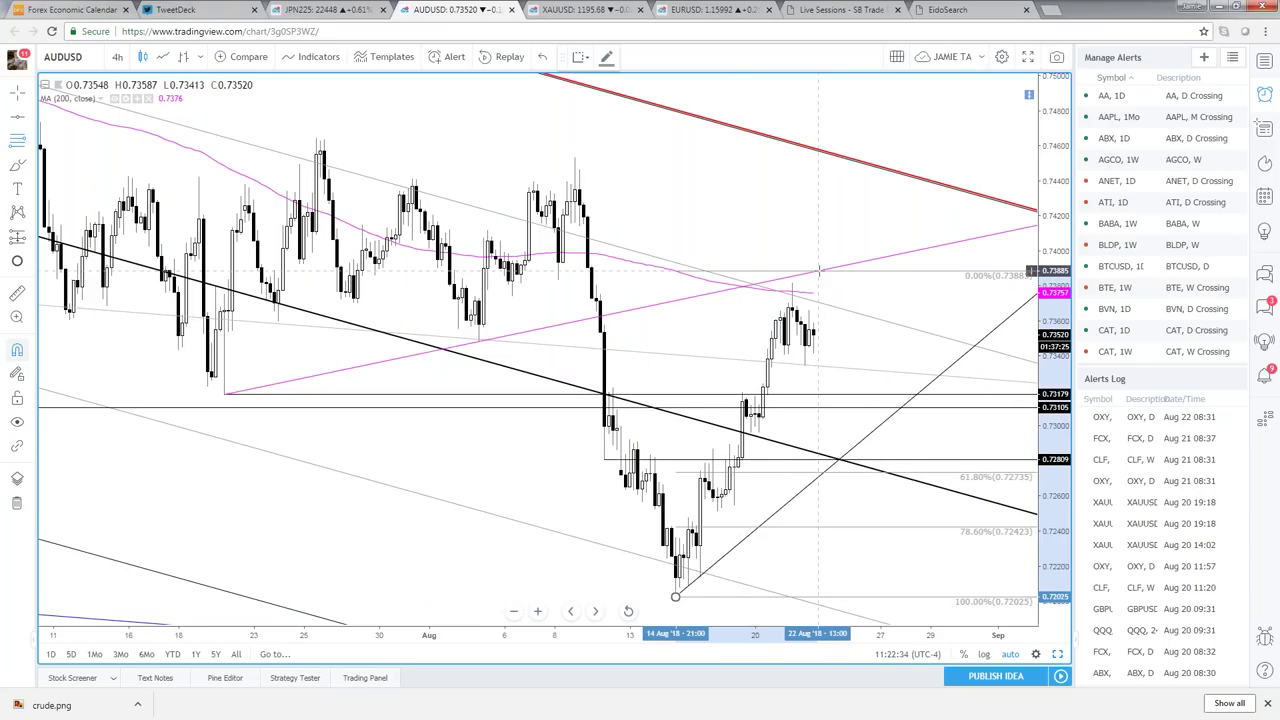
key("Escape")
scroll(893, 438, "up", 2)
scroll(893, 438, "down", 2)
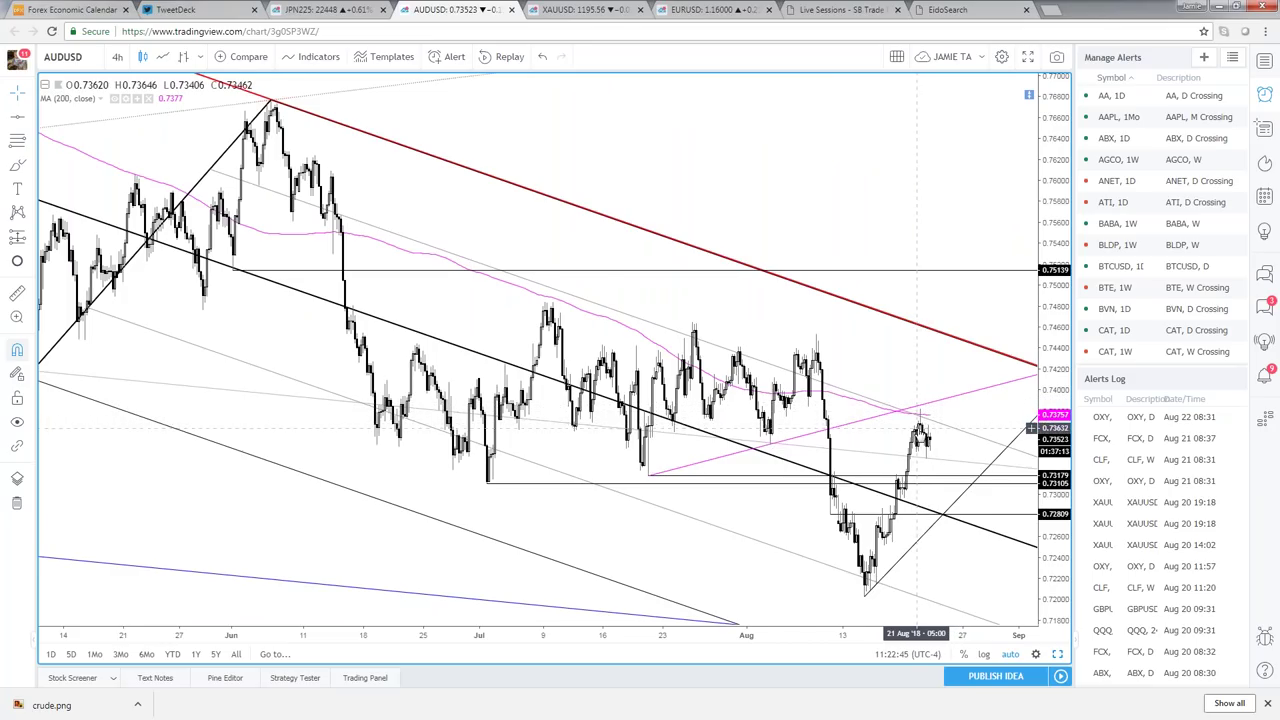
scroll(918, 445, "down", 2)
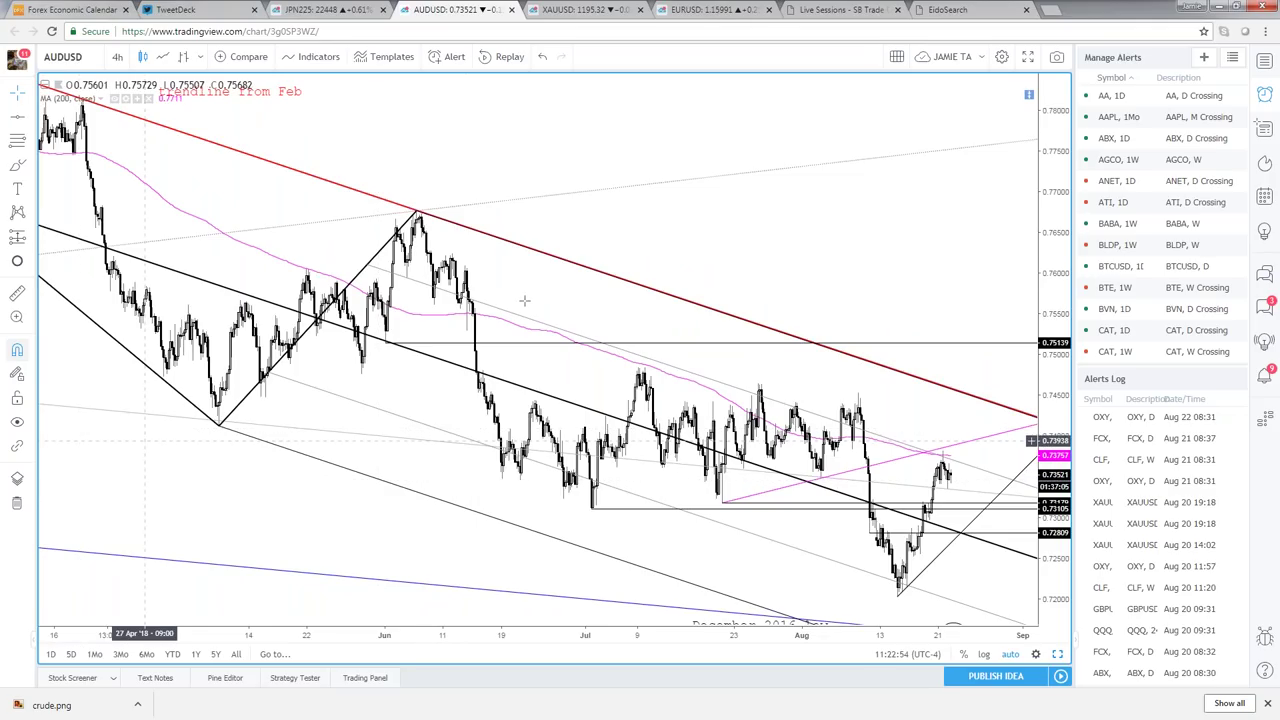
left_click(1059, 655)
- Switch to TradeStation and maximize the USDCAD 240-minute chart, zoomed out
key("alt+Tab")
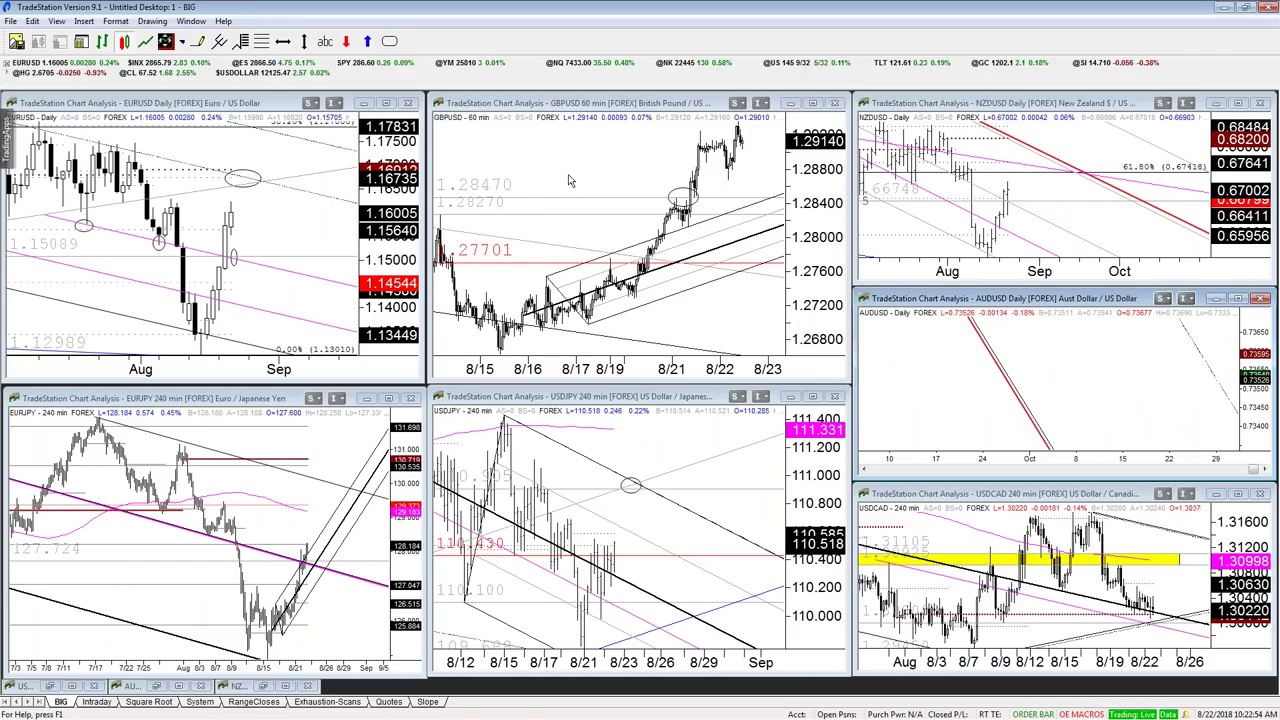
left_click(1107, 482)
double_click(1107, 493)
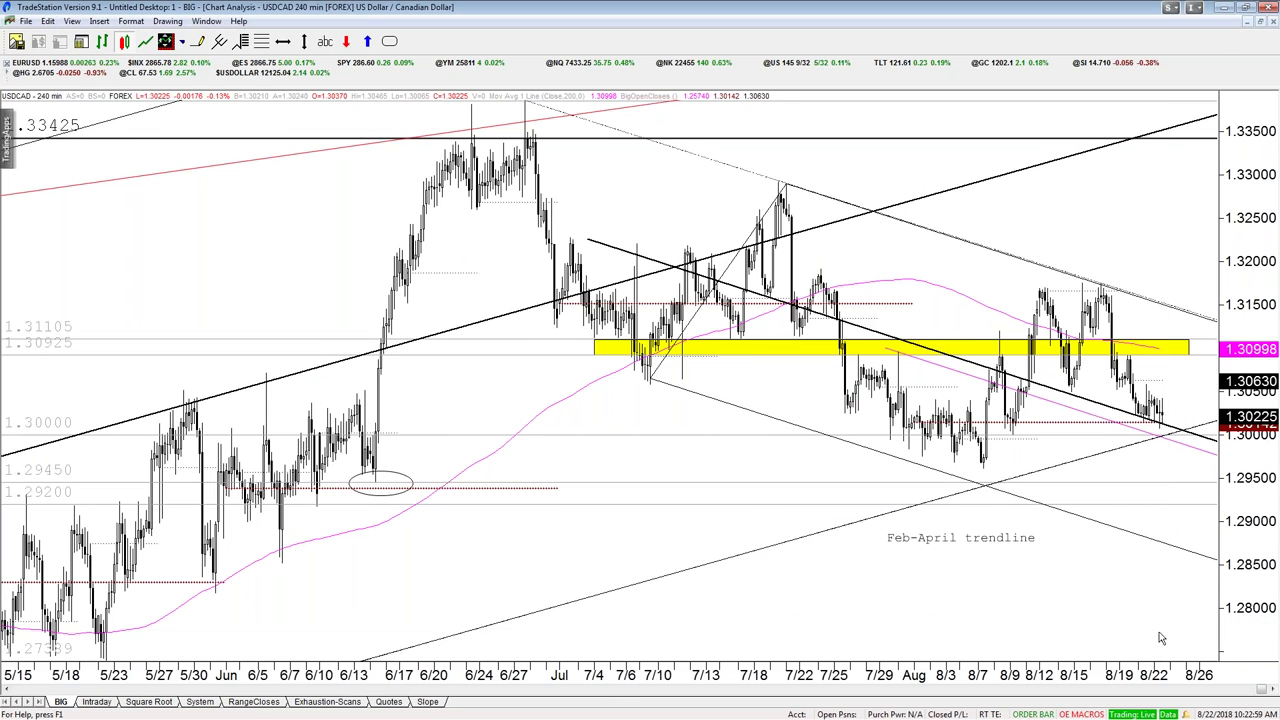
scroll(1150, 630, "up", 5)
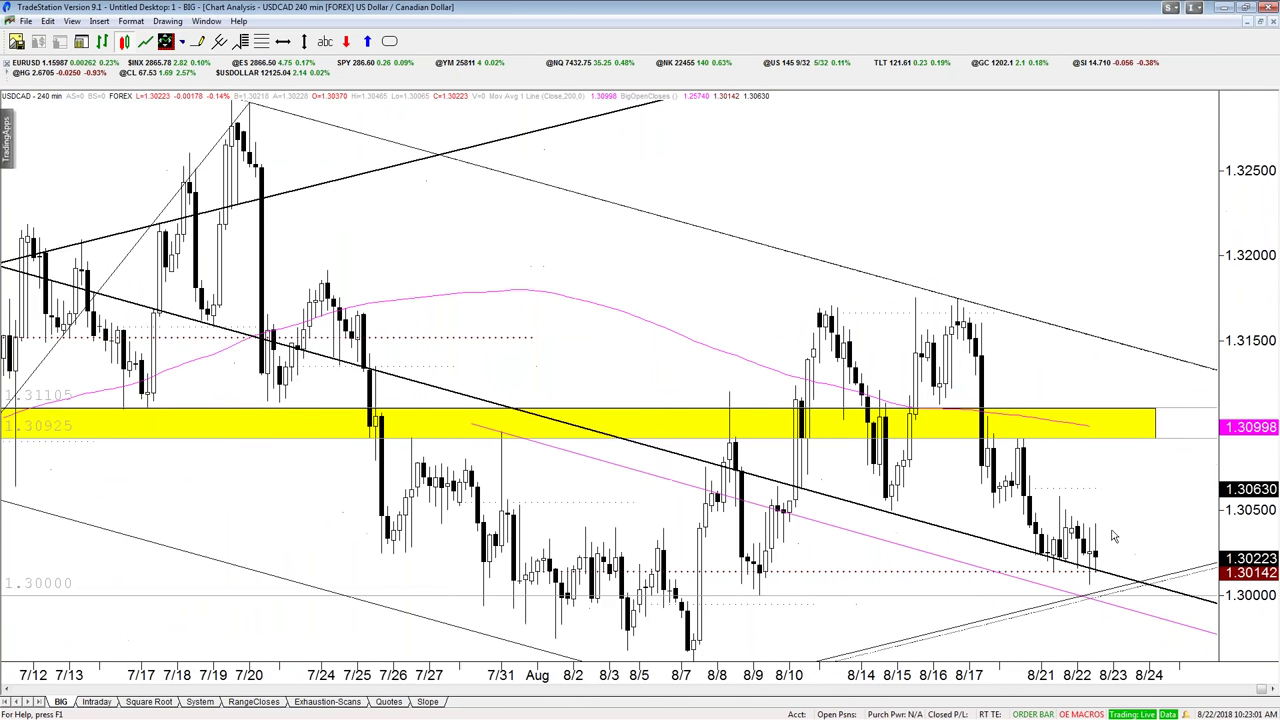
mouse_move(1068, 517)
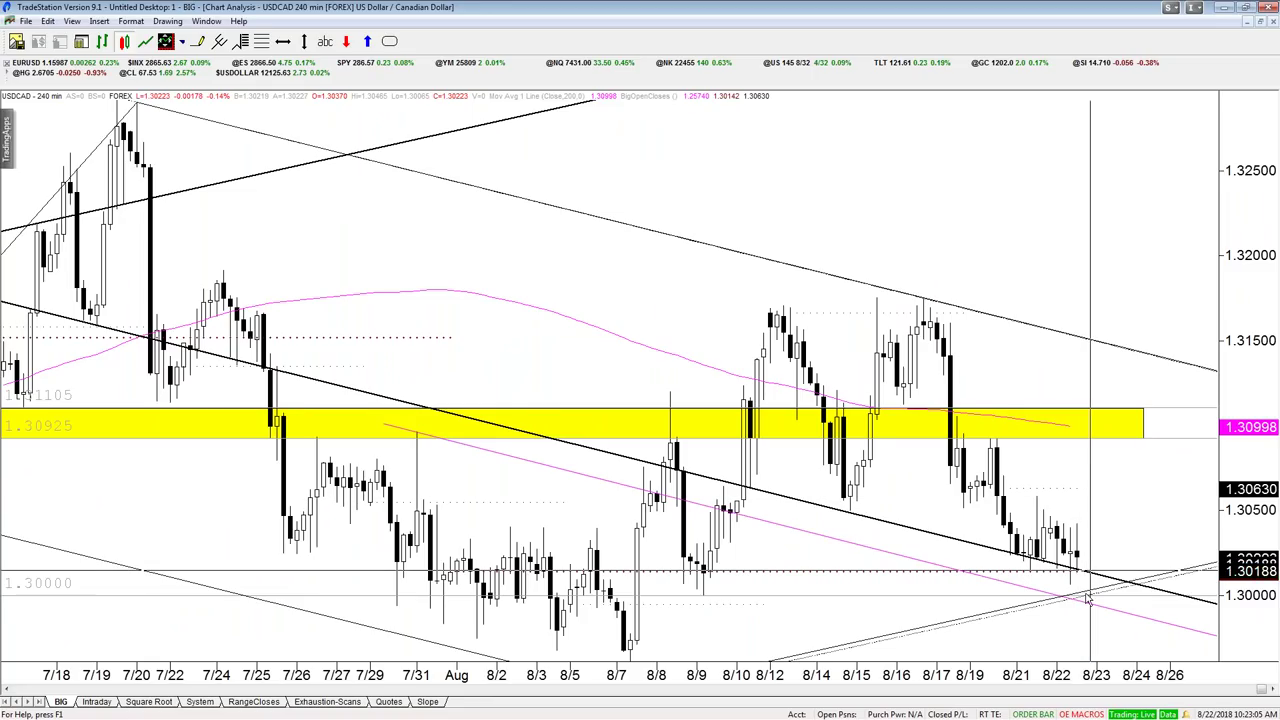
mouse_move(1089, 601)
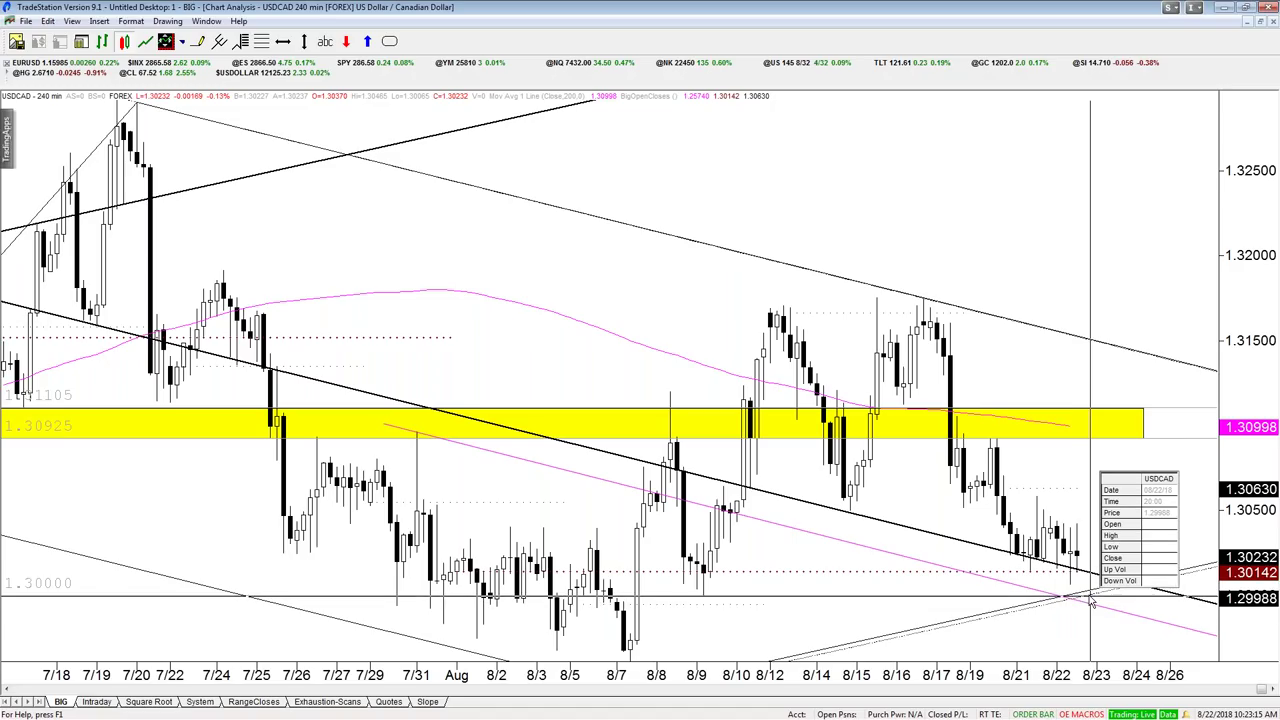
scroll(1097, 632, "down", 4)
scroll(1097, 632, "down", 4)
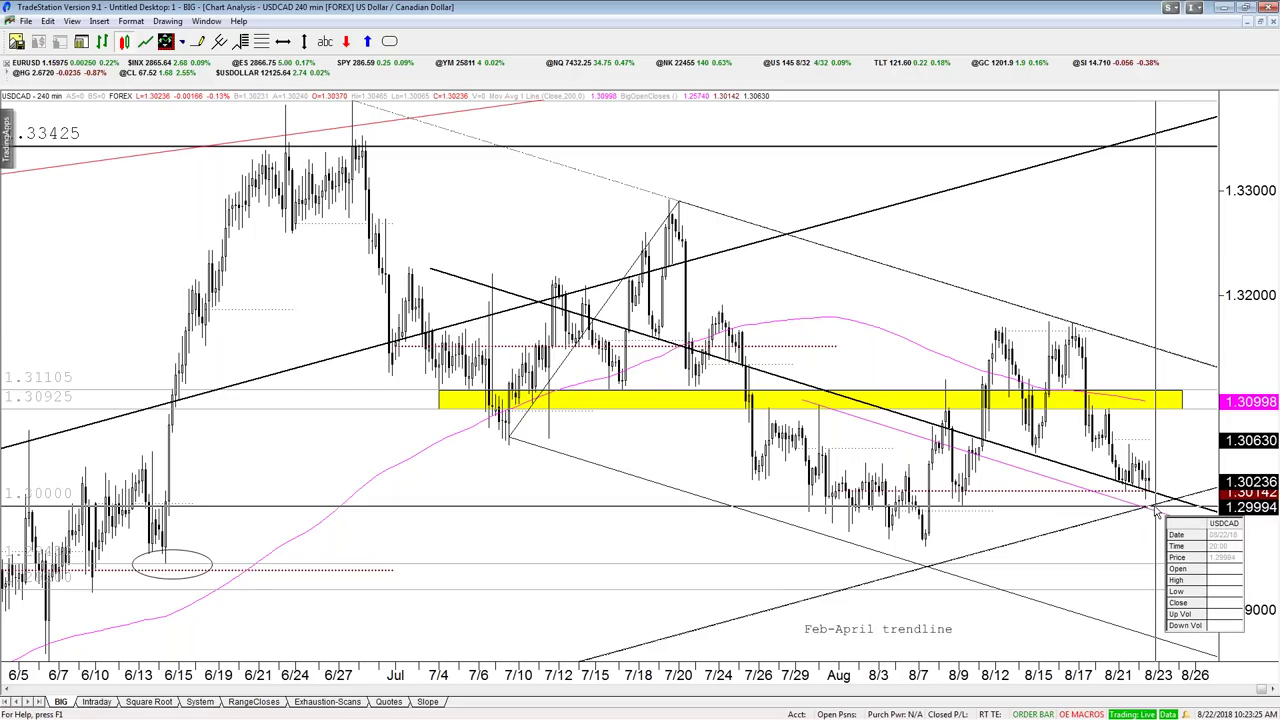
- Hide the crosshair and place horizontal level lines near 1.297 and 1.295
key("ctrl+r")
key("ctrl+r")
key("ctrl+r")
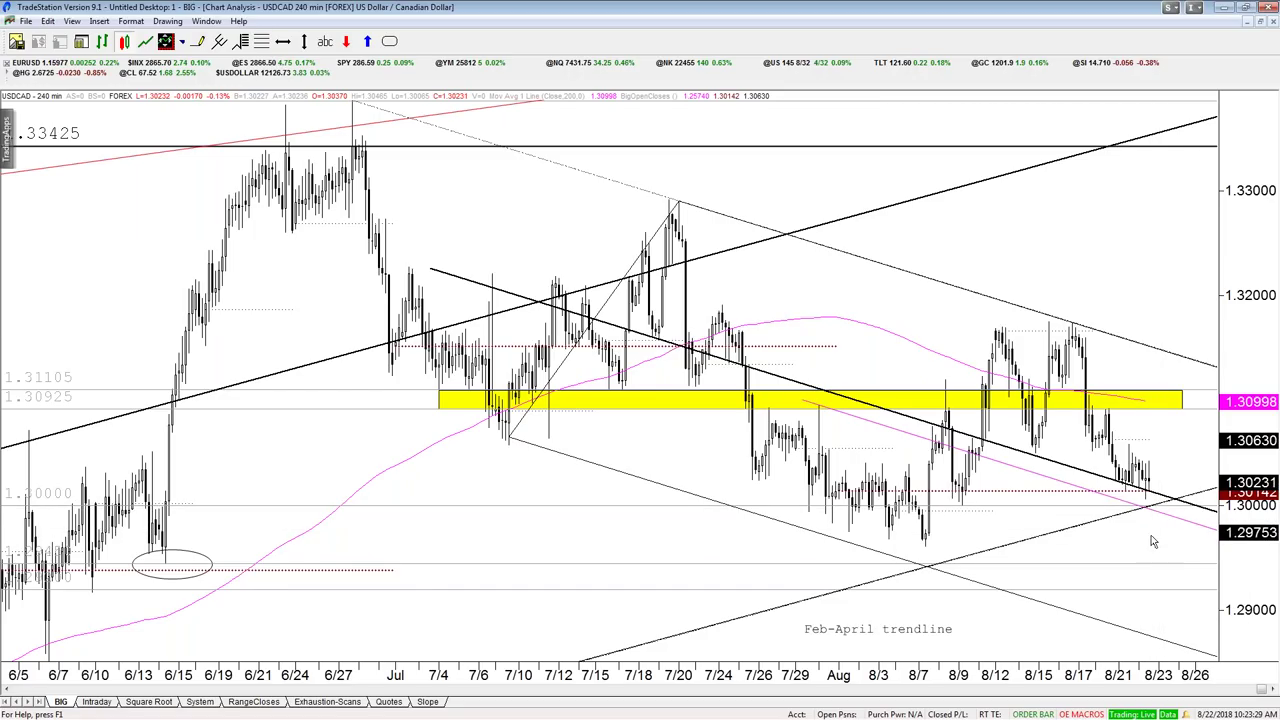
key("ctrl+r")
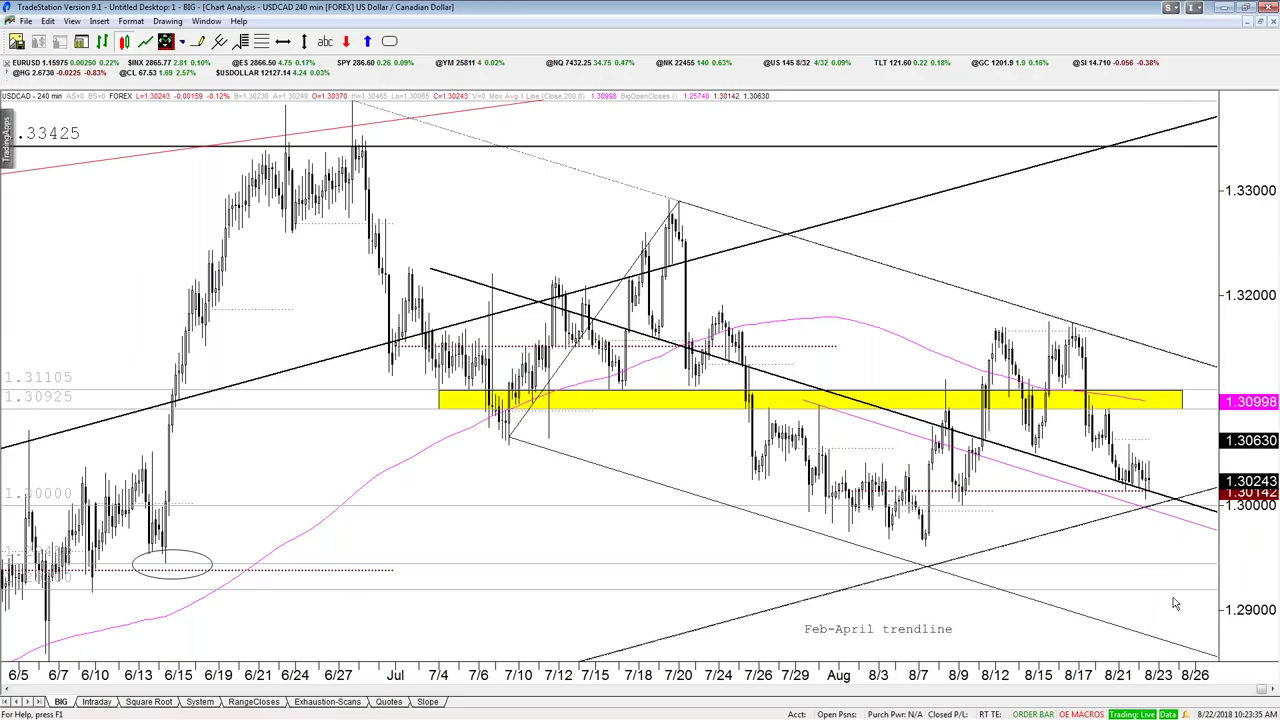
left_click(1154, 534)
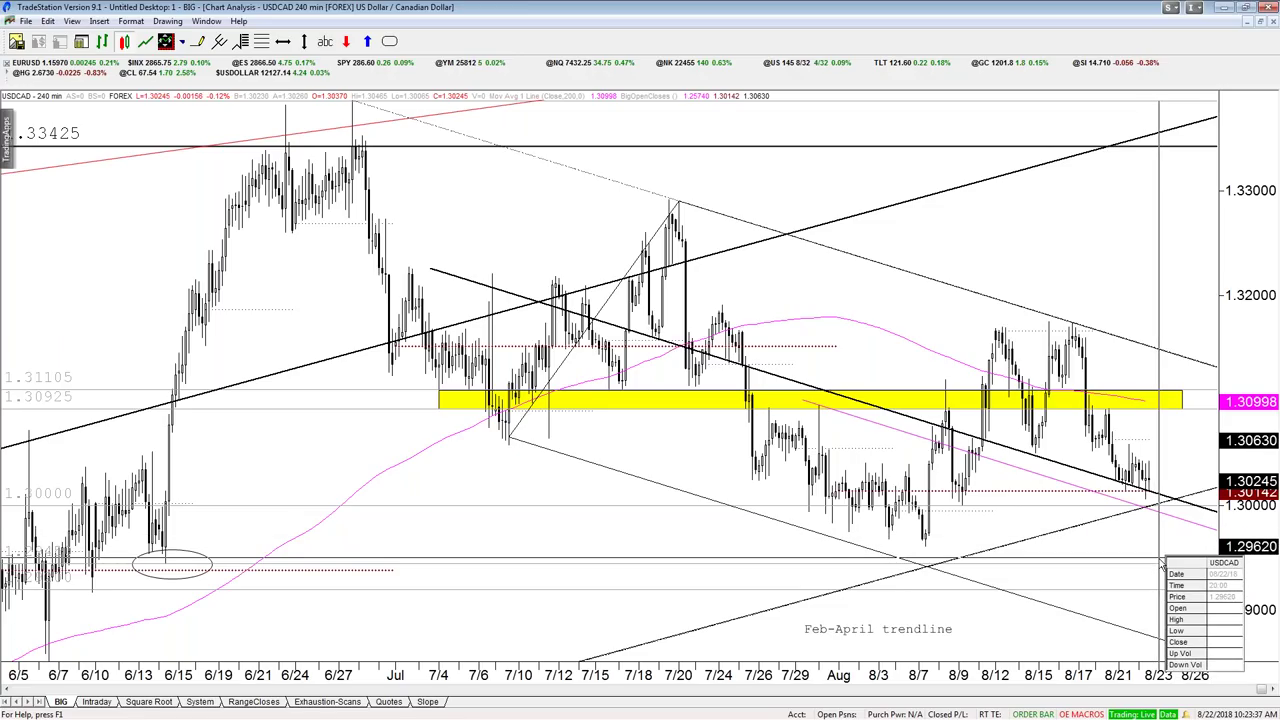
left_click(1162, 566)
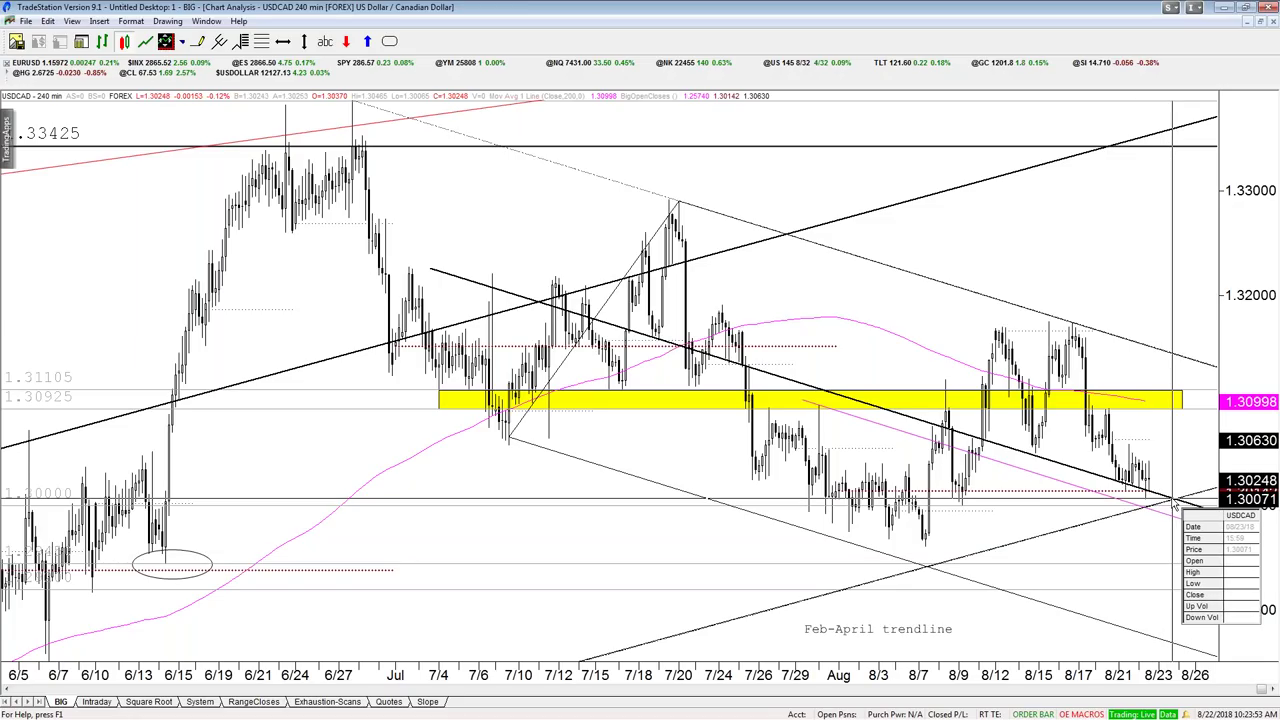
- Raise the new horizontal line slightly and read prices around 1.29 with the crosshair
left_click_drag(1160, 565, 1160, 554)
left_click(1160, 558)
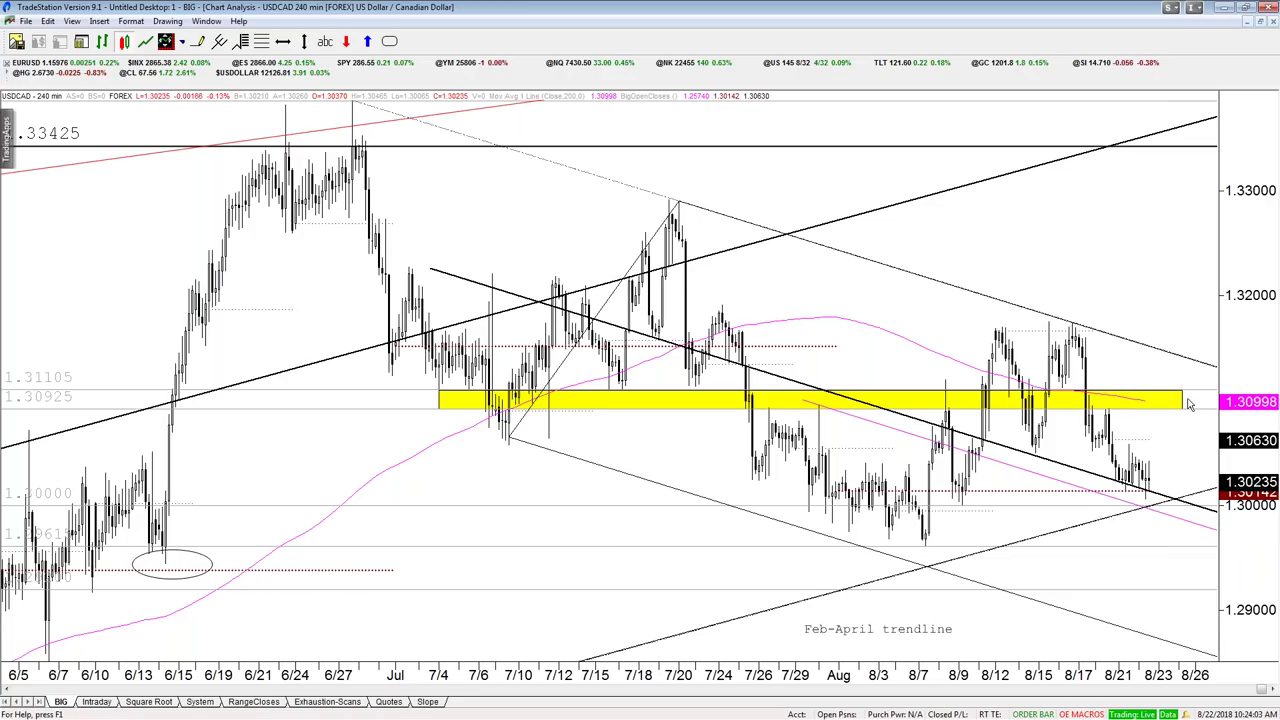
middle_click(1166, 444)
middle_click(1166, 444)
middle_click(1208, 618)
middle_click(1208, 618)
middle_click(1128, 291)
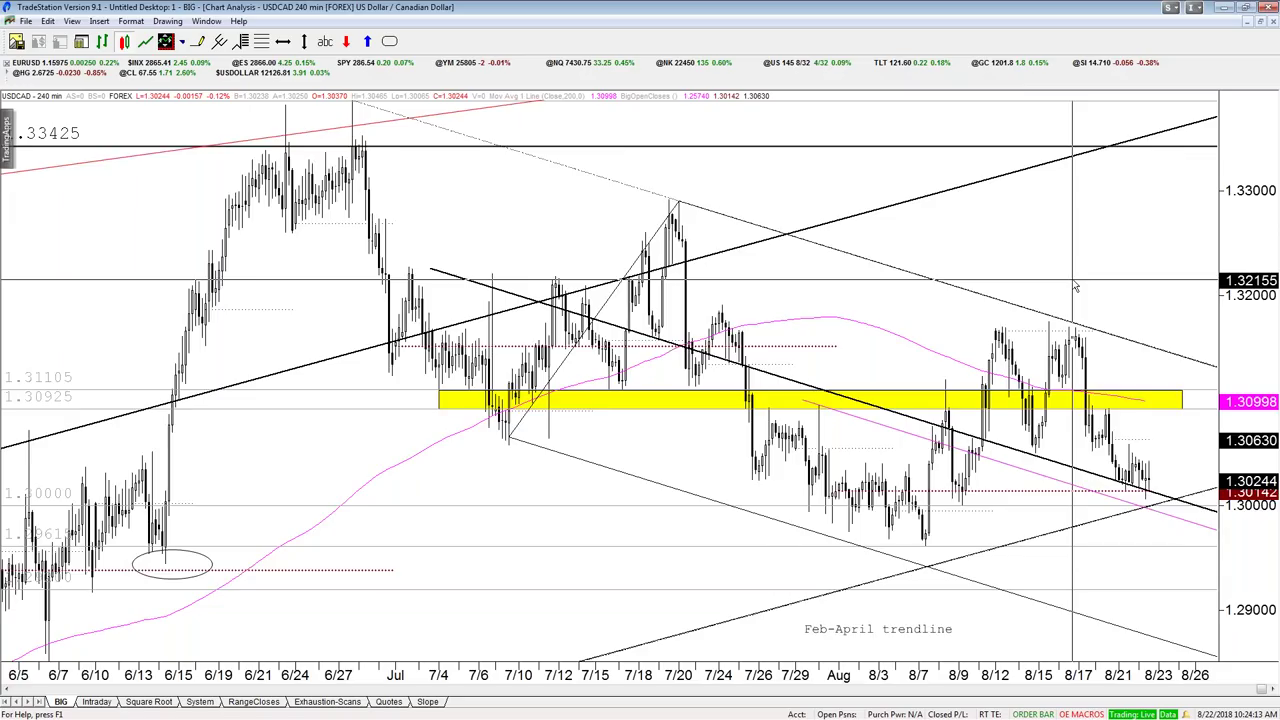
- Read the 1.3229 level, shift the chart to leave room up to 8/26, and check prices
scroll(1075, 287, "down", 3)
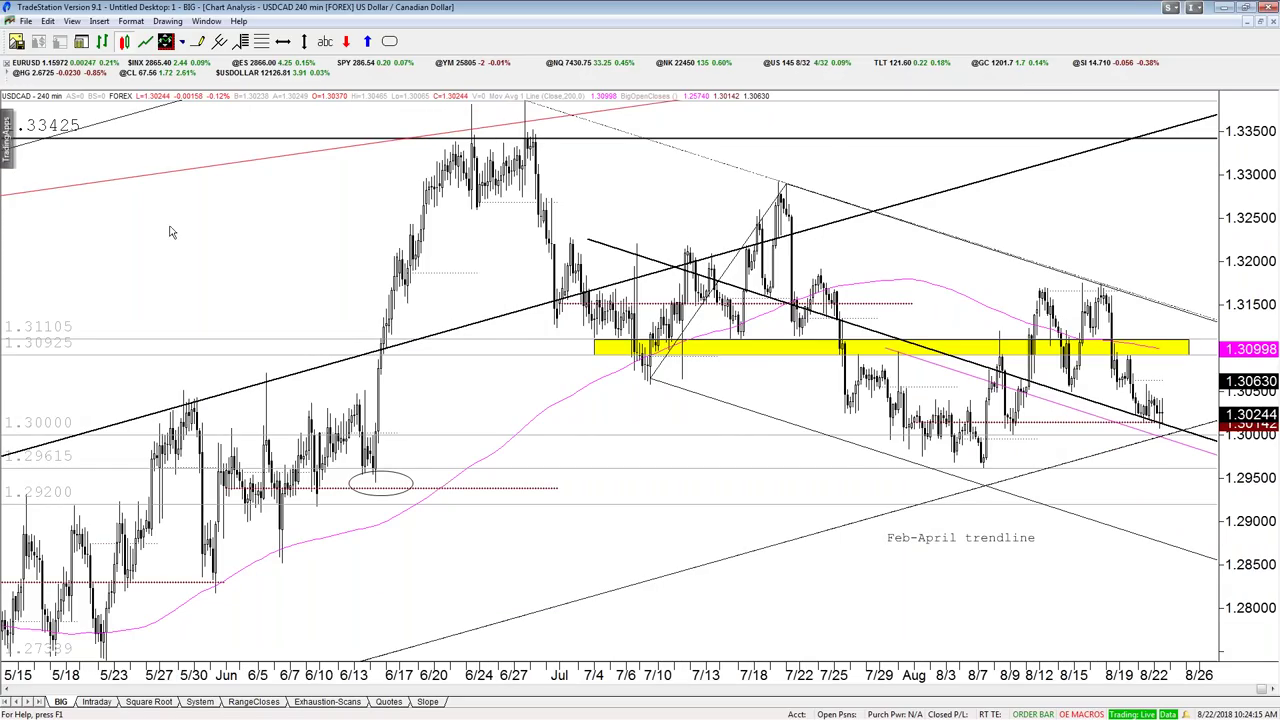
middle_click(1098, 237)
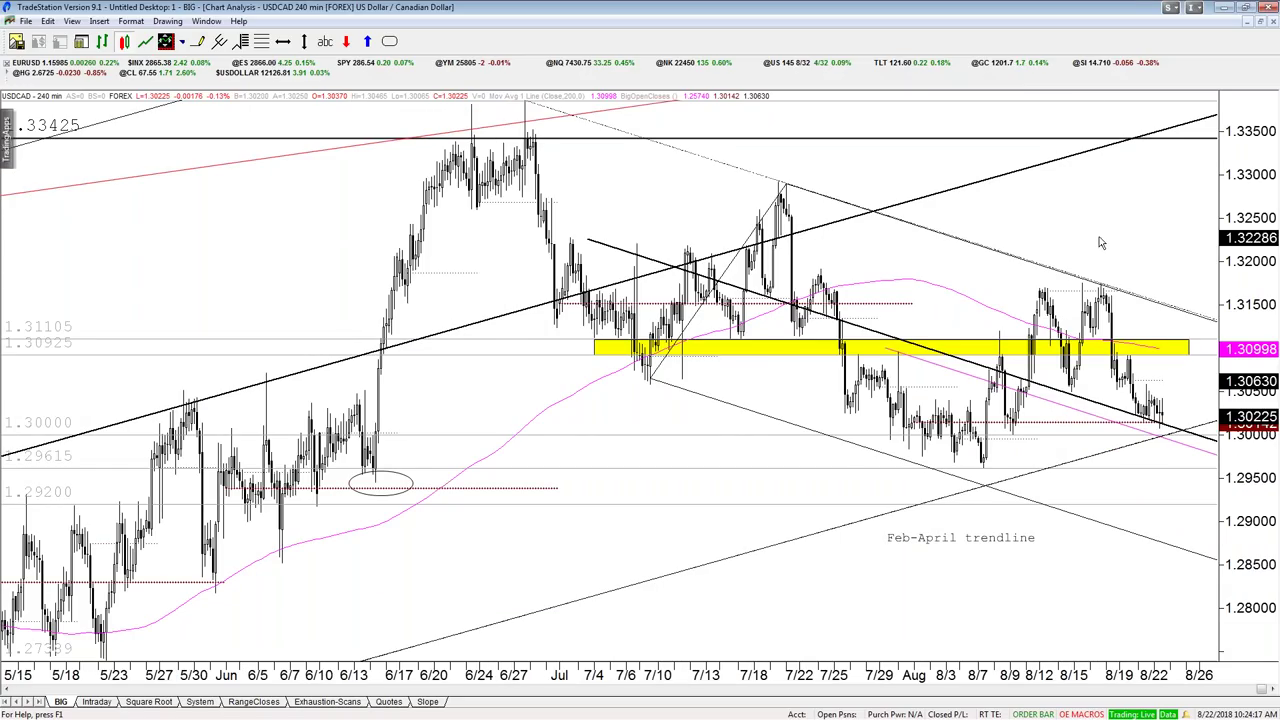
scroll(1100, 242, "down", 3)
scroll(1100, 242, "up", 1)
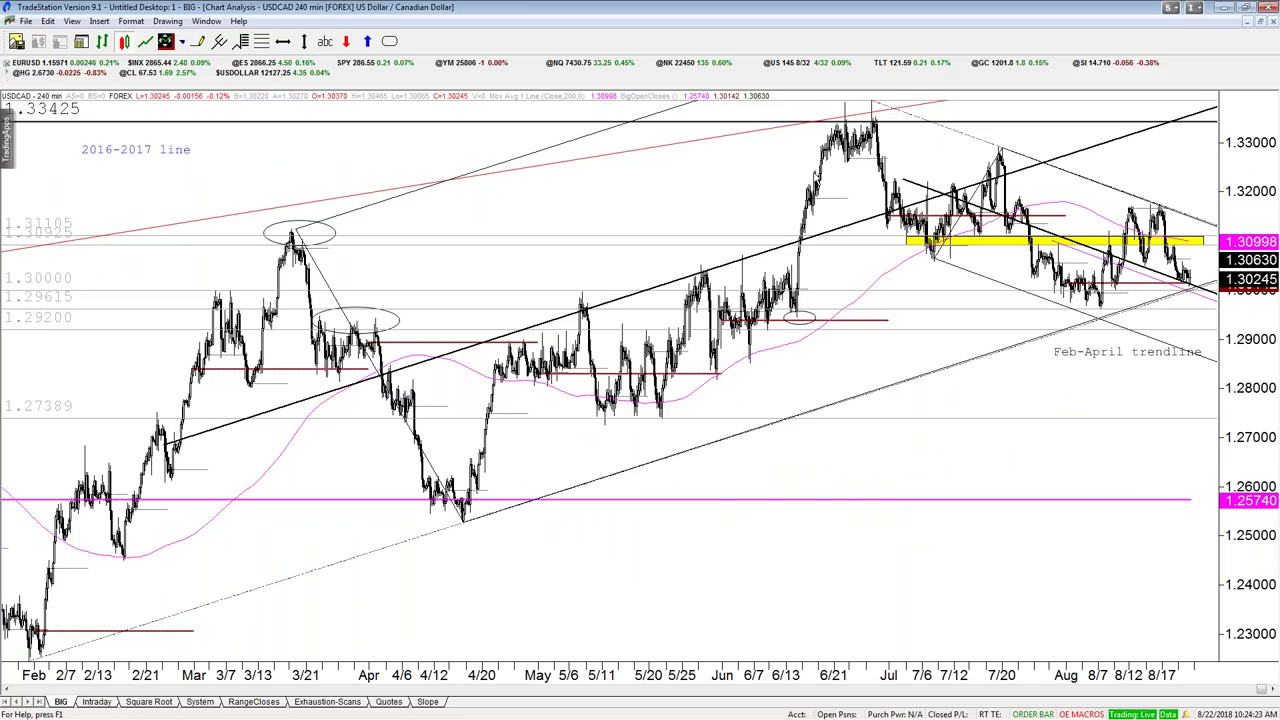
left_click_drag(816, 180, 773, 185)
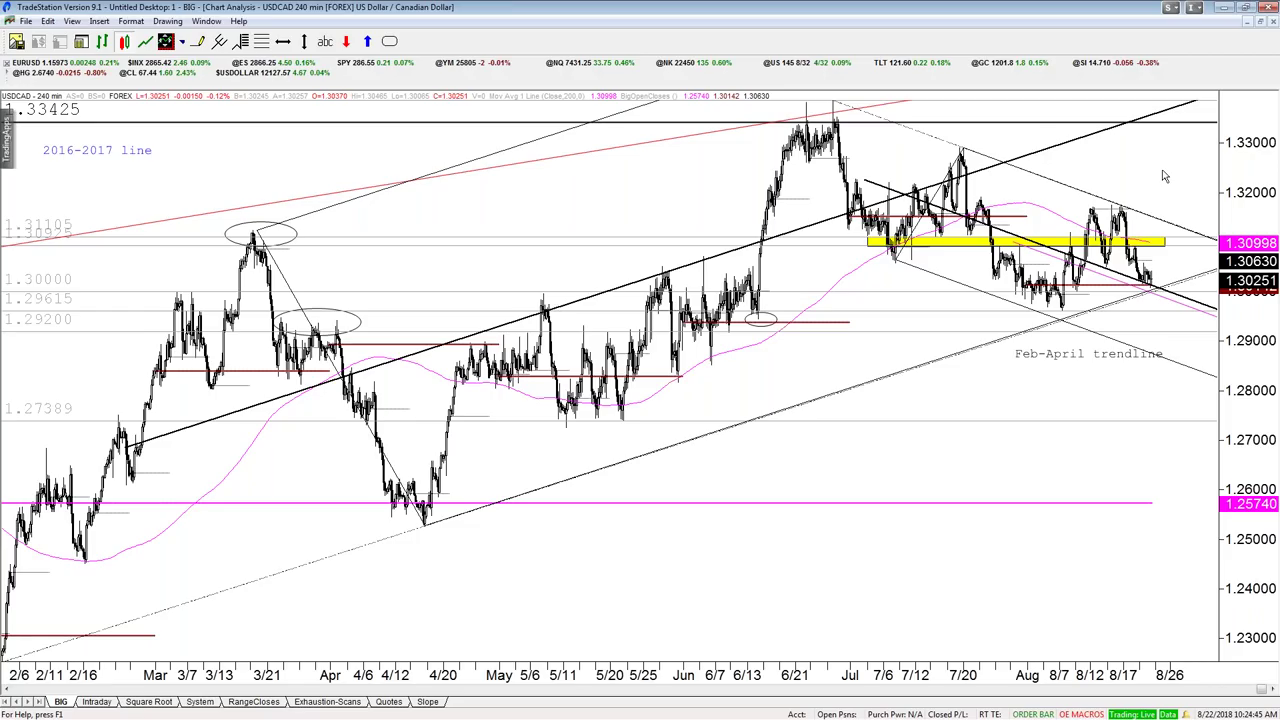
left_click(1154, 481)
left_click(1157, 482)
scroll(936, 552, "up", 2)
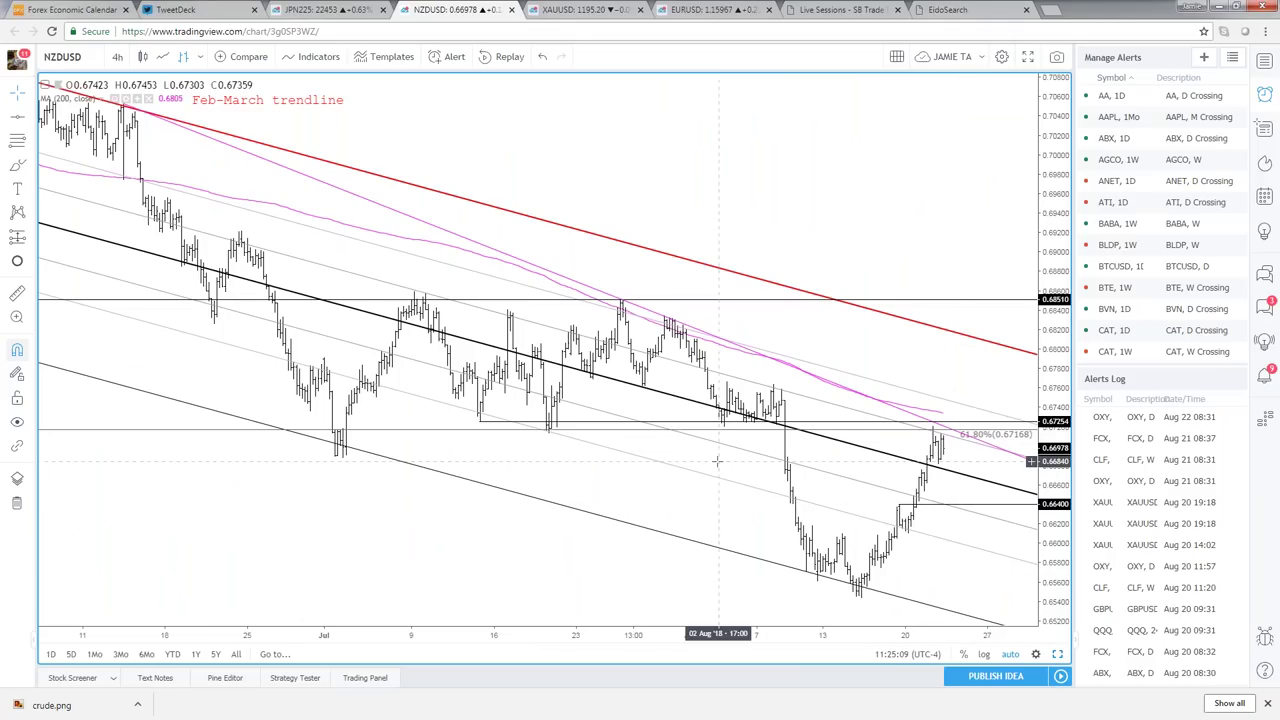
- Zoom the NZDUSD 4-hour chart out and in, then return to TradeStation's BIG desktop
scroll(486, 468, "down", 3)
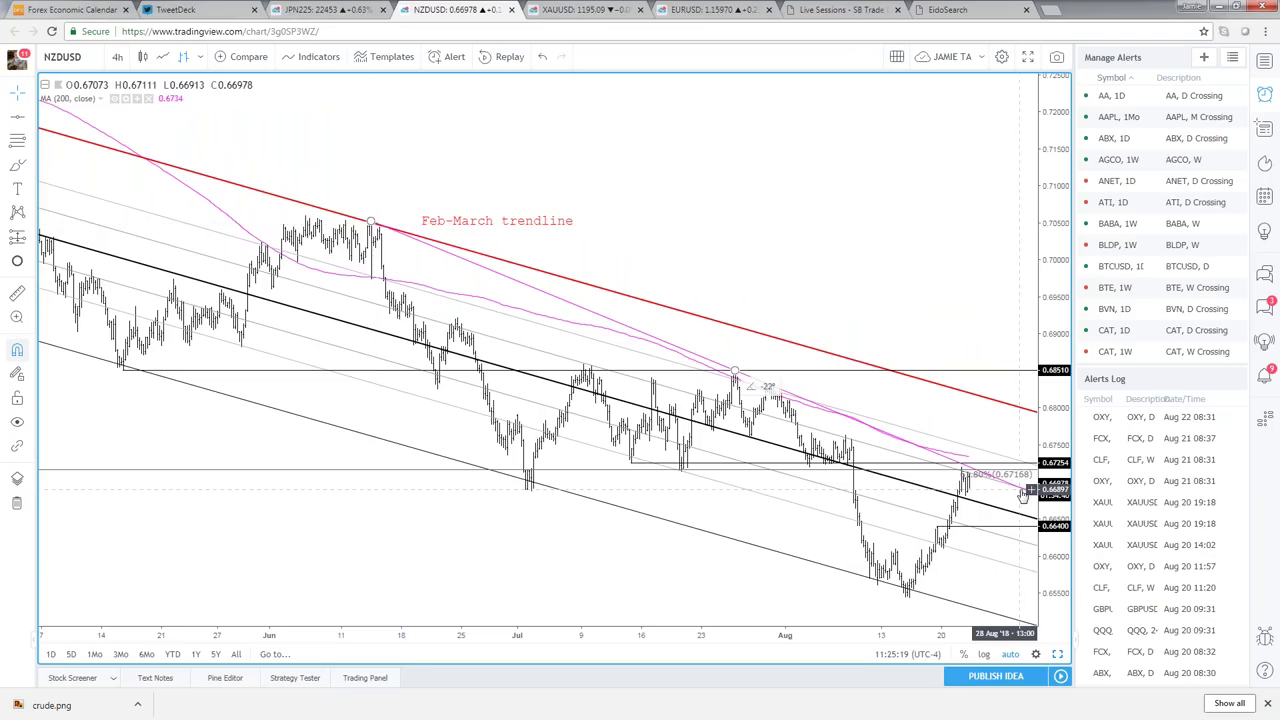
scroll(1040, 527, "up", 5)
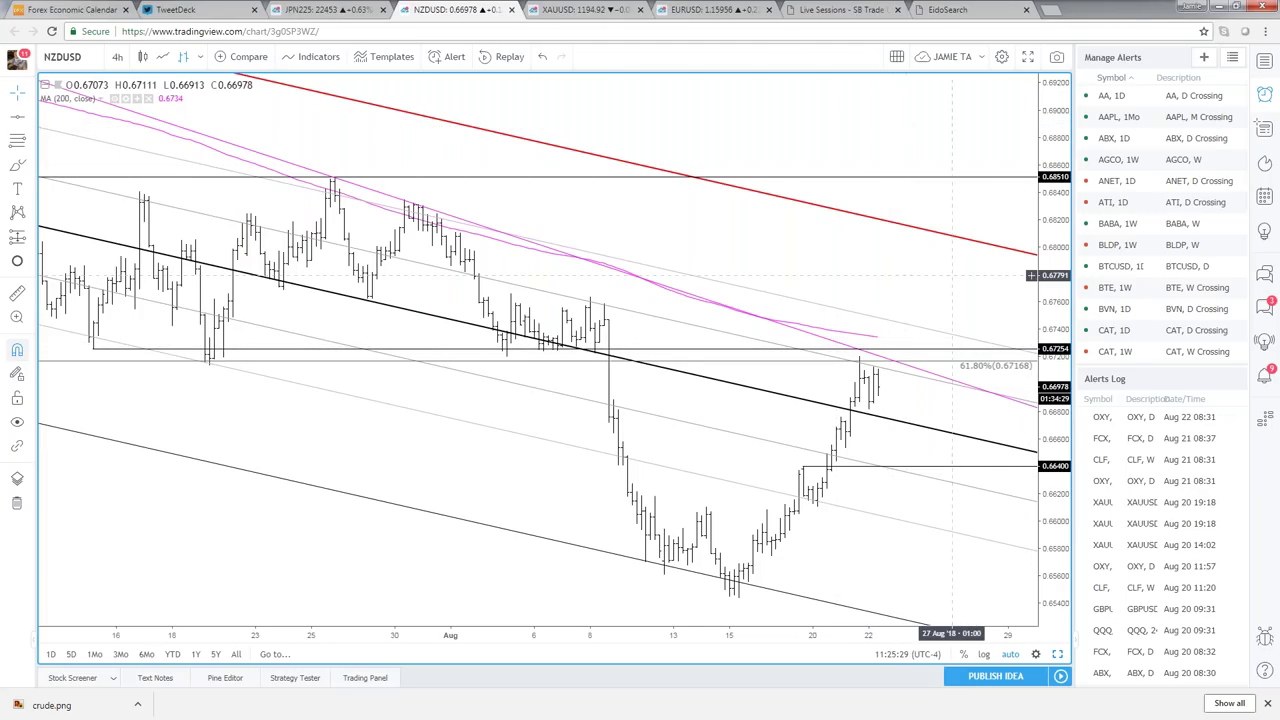
key("alt+Tab")
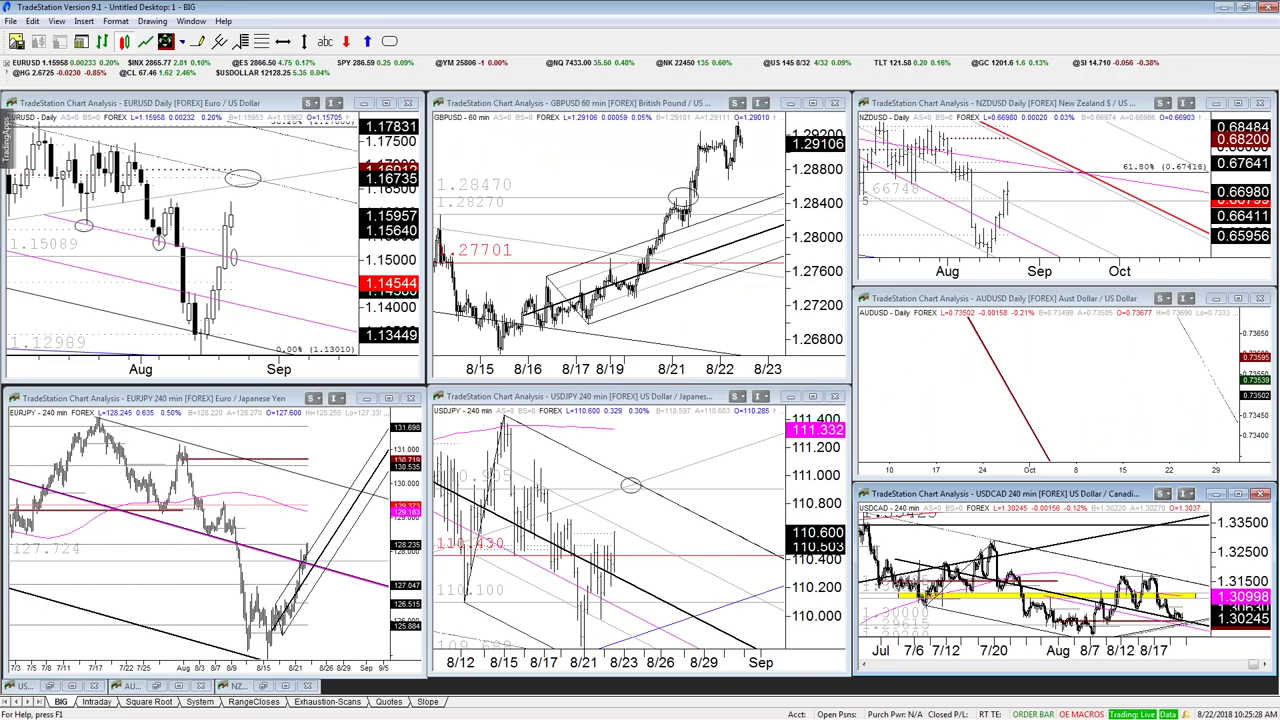
- Load AUDNZD into the Slope workspace's three charts and maximize the weekly chart
left_click(438, 704)
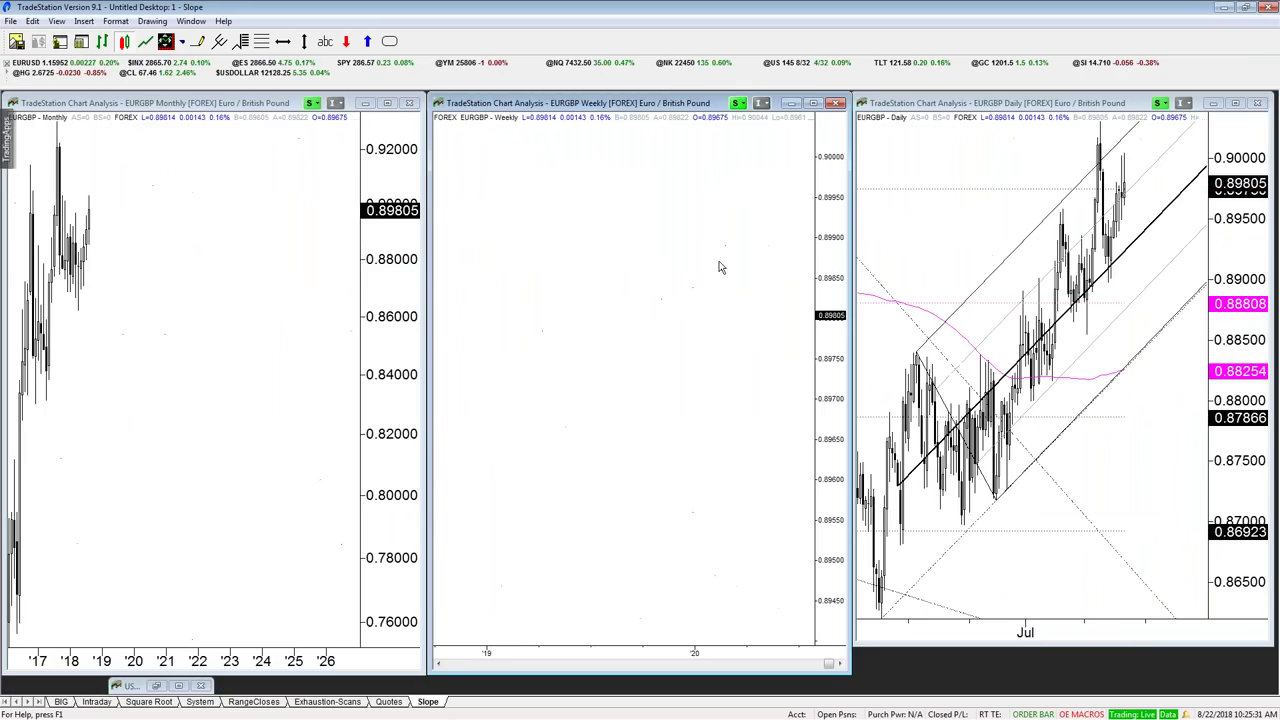
type("audnzd")
key("Return")
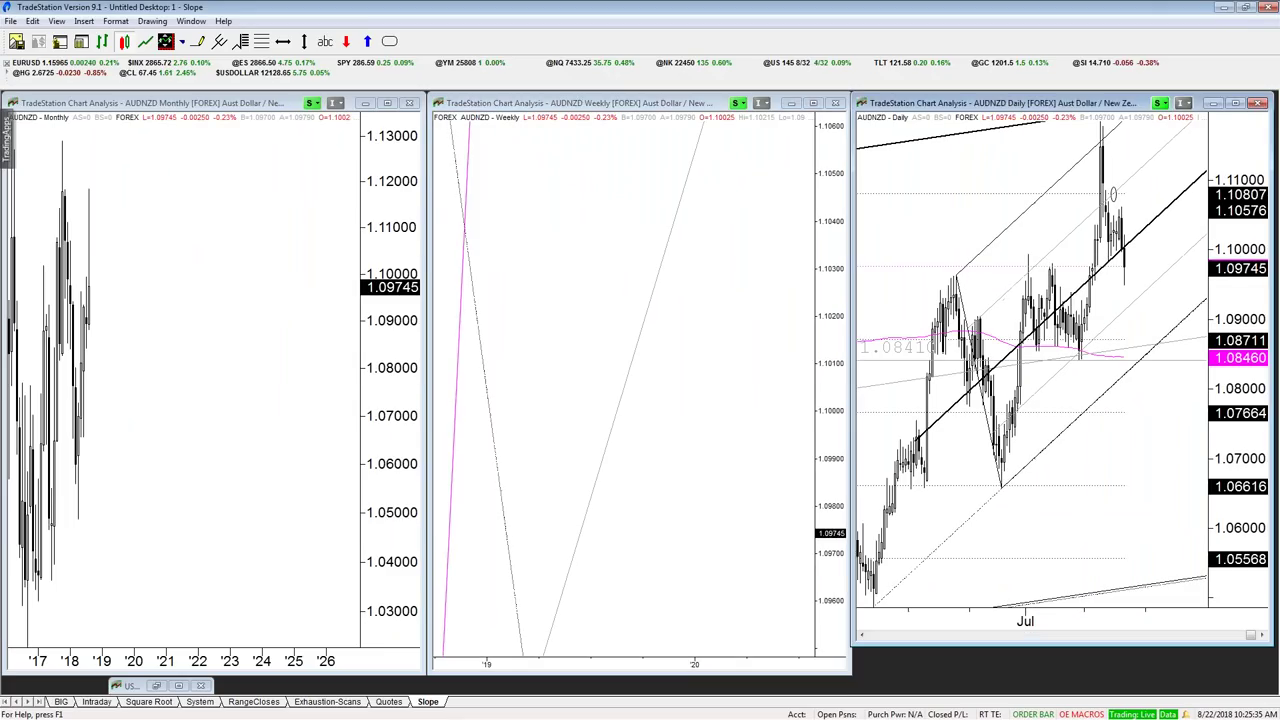
double_click(769, 266)
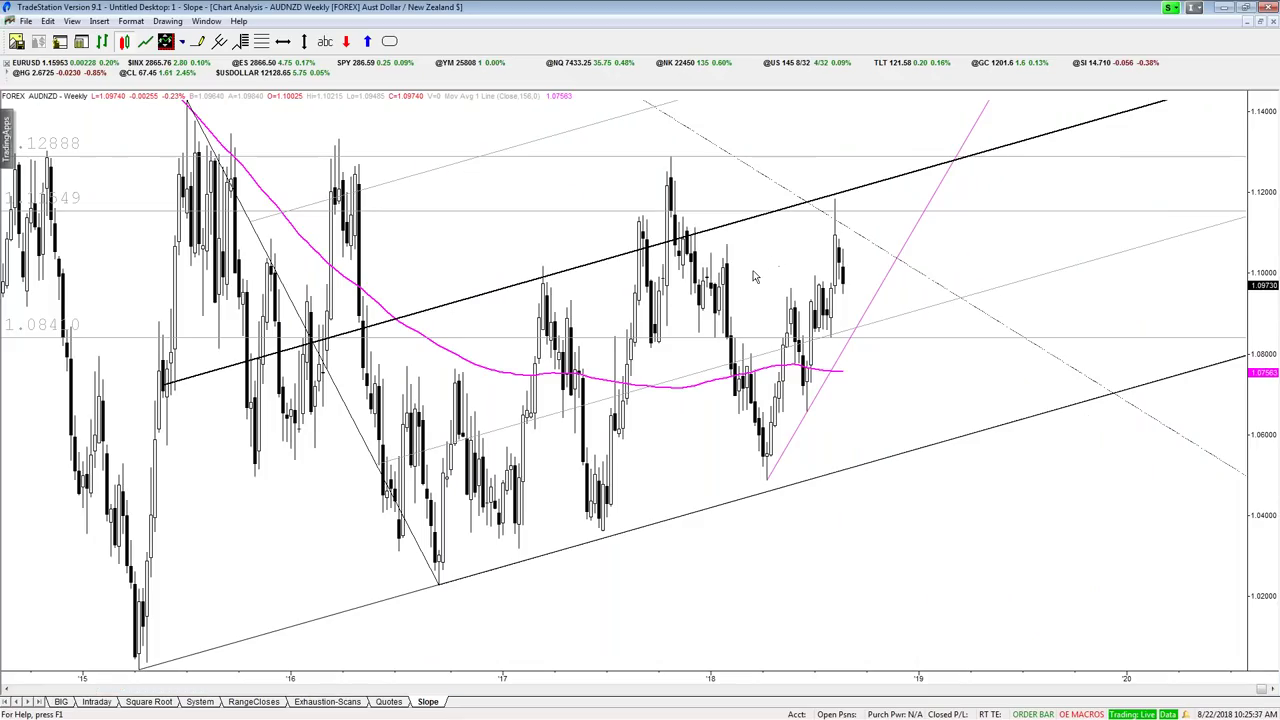
scroll(755, 277, "down", 5)
scroll(755, 277, "up", 2)
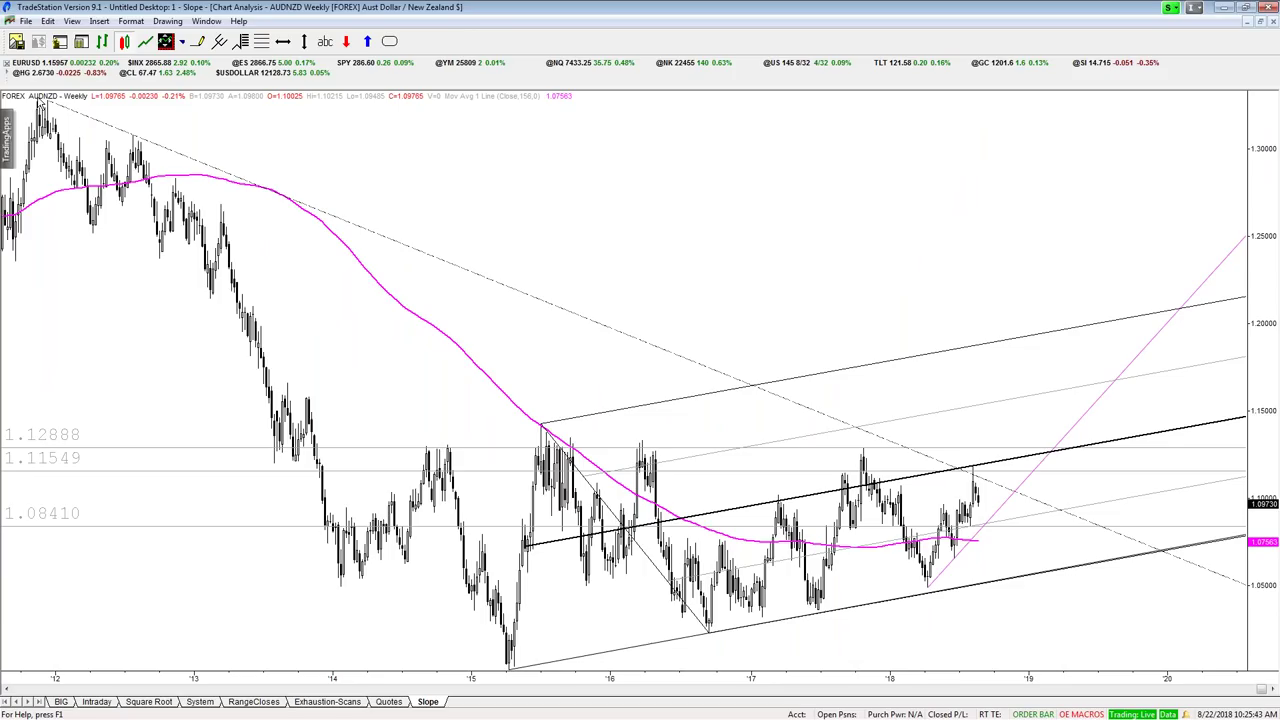
- Read weekly AUDNZD bar dates and prices with the crosshair, then restore the three-chart layout
key("ctrl+r")
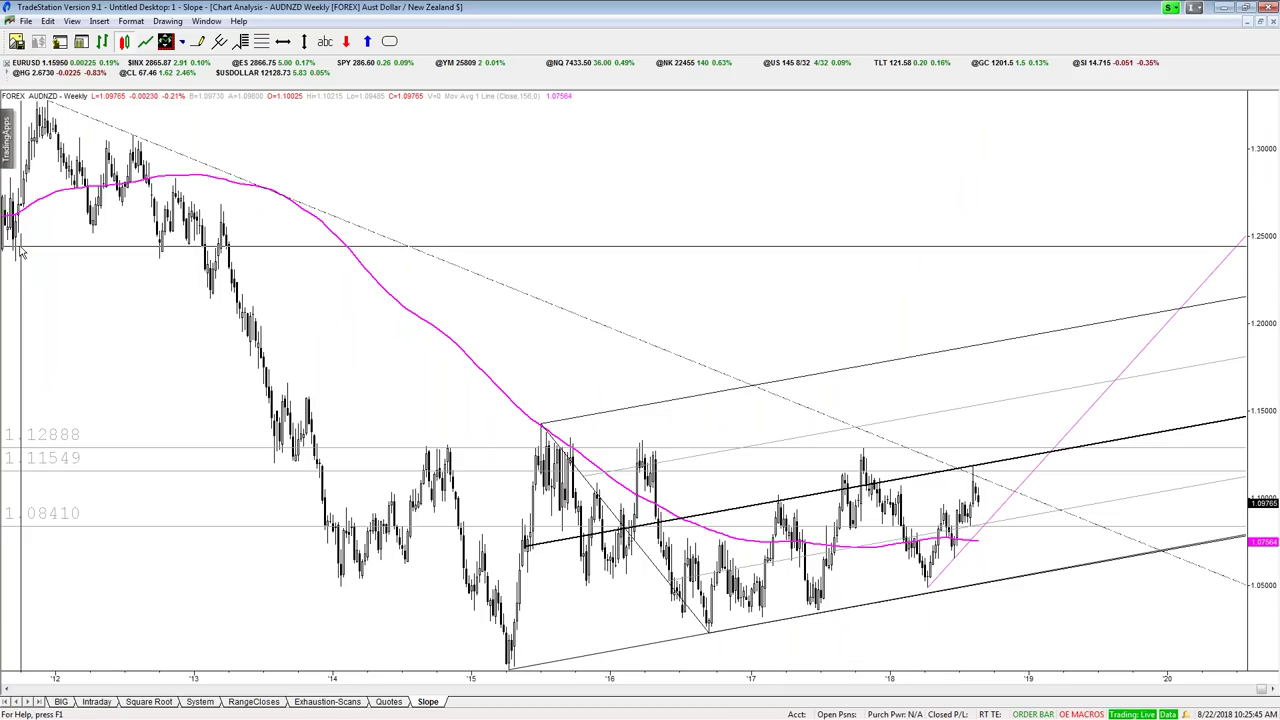
mouse_move(135, 232)
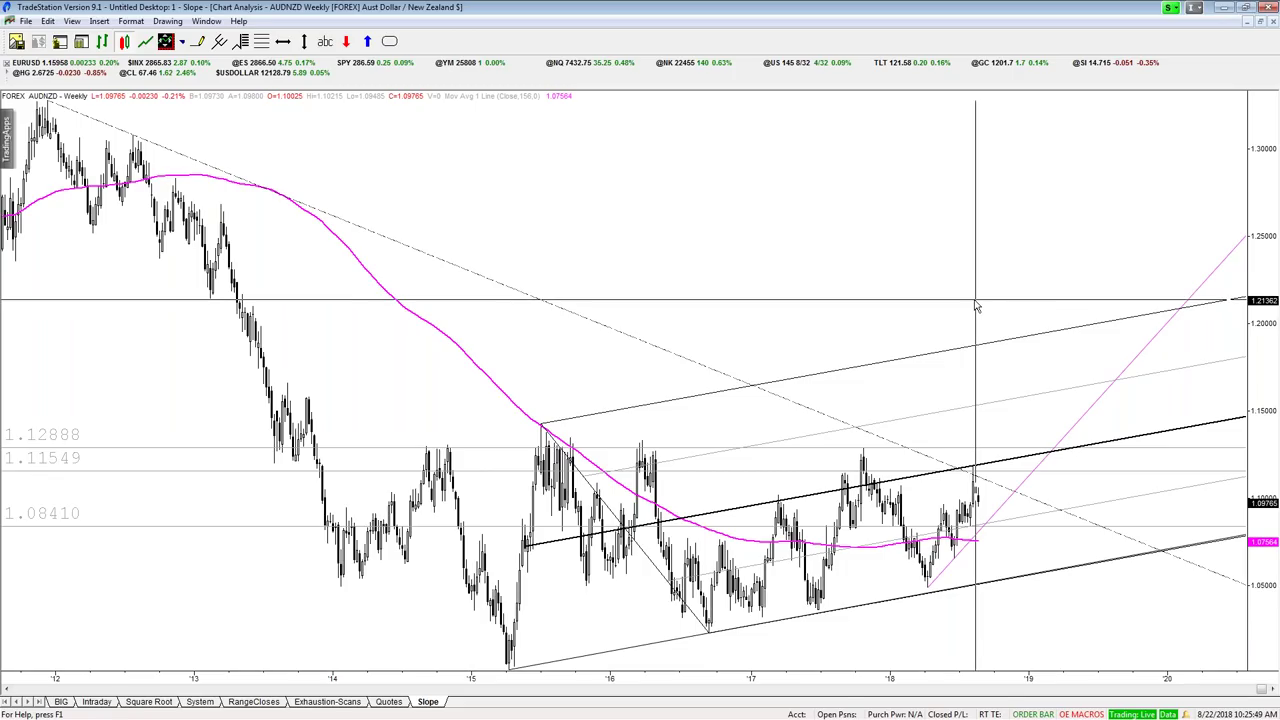
key("ctrl+r")
scroll(979, 305, "up", 2)
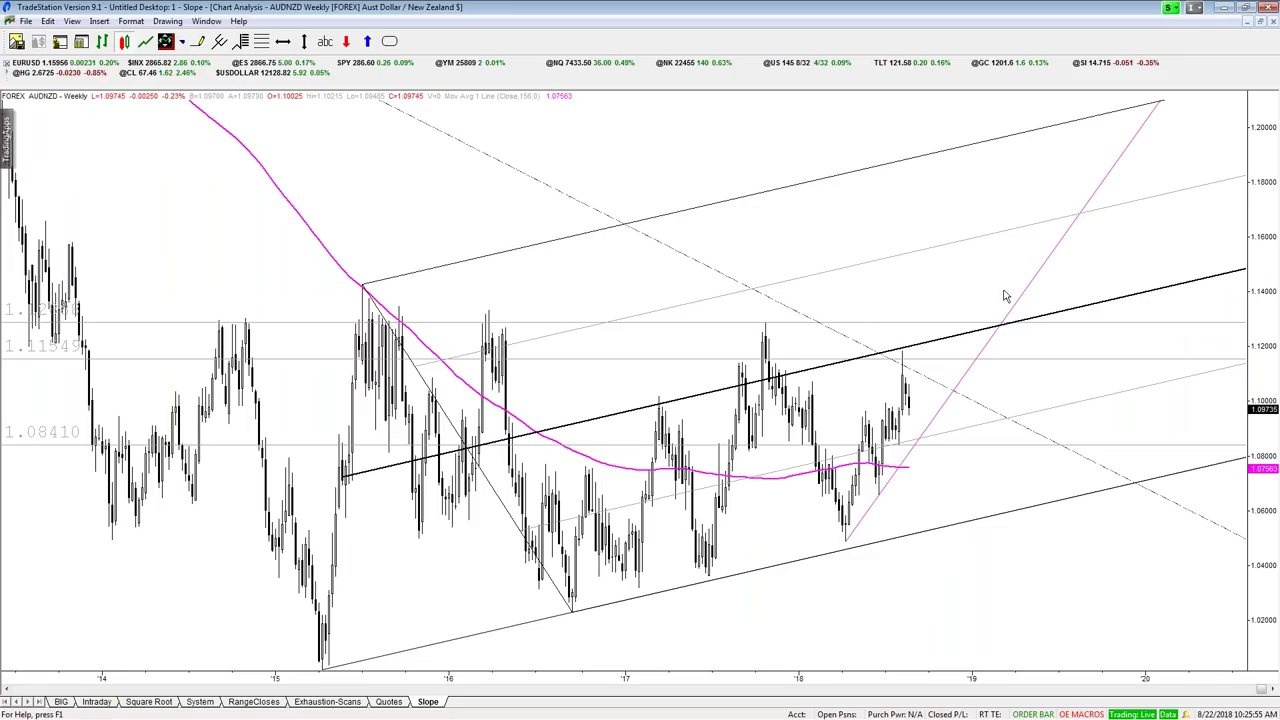
key("ctrl+r")
left_click(906, 605)
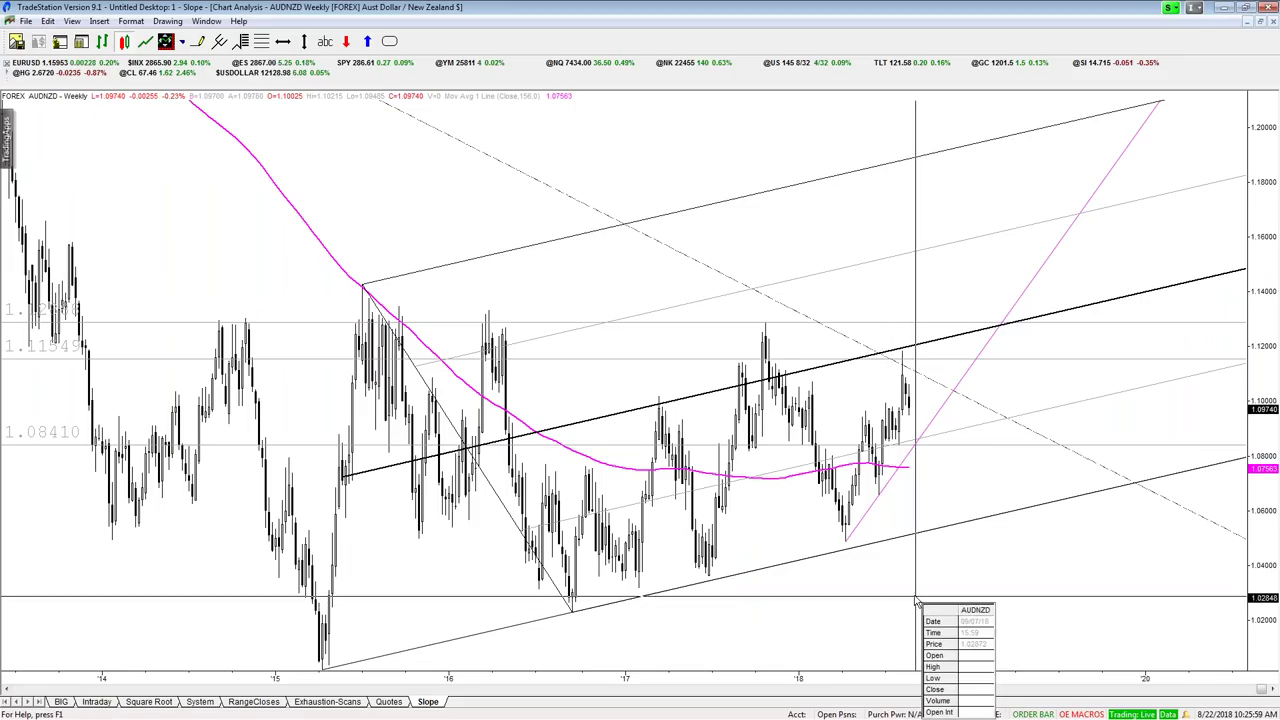
key("ctrl+r")
key("ctrl+r")
left_click(915, 603)
key("ctrl+r")
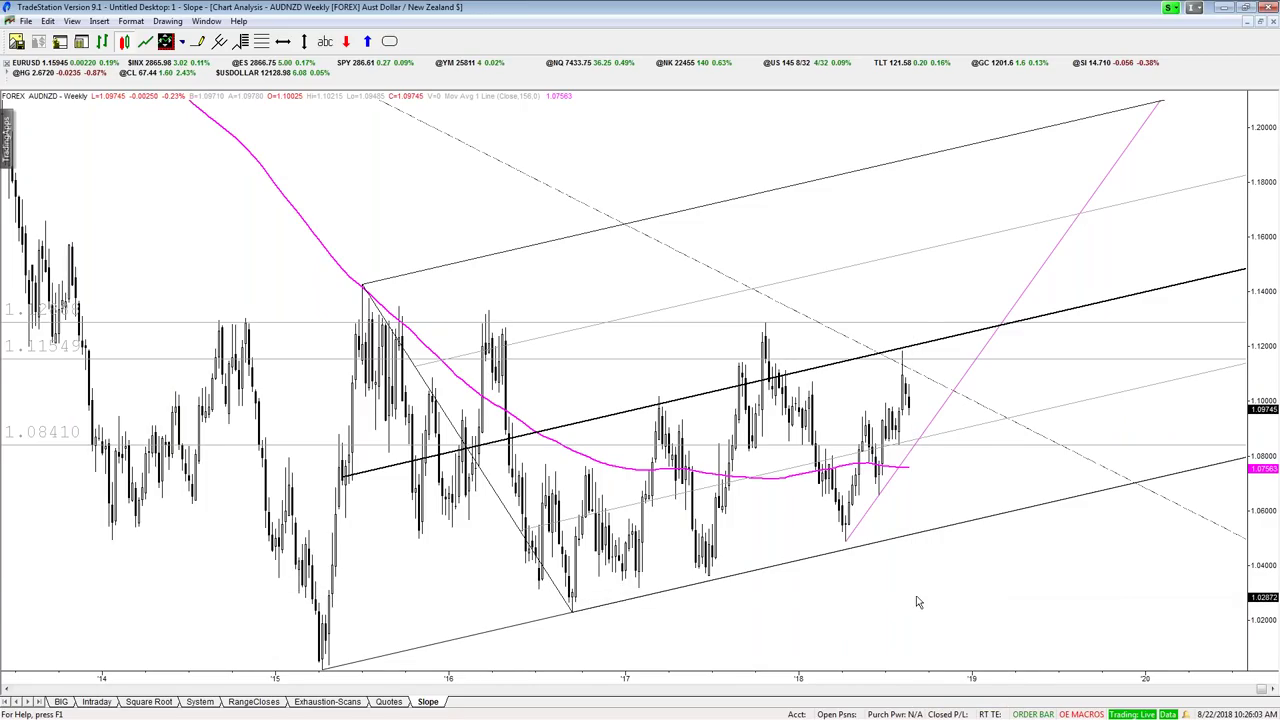
key("ctrl+F5")
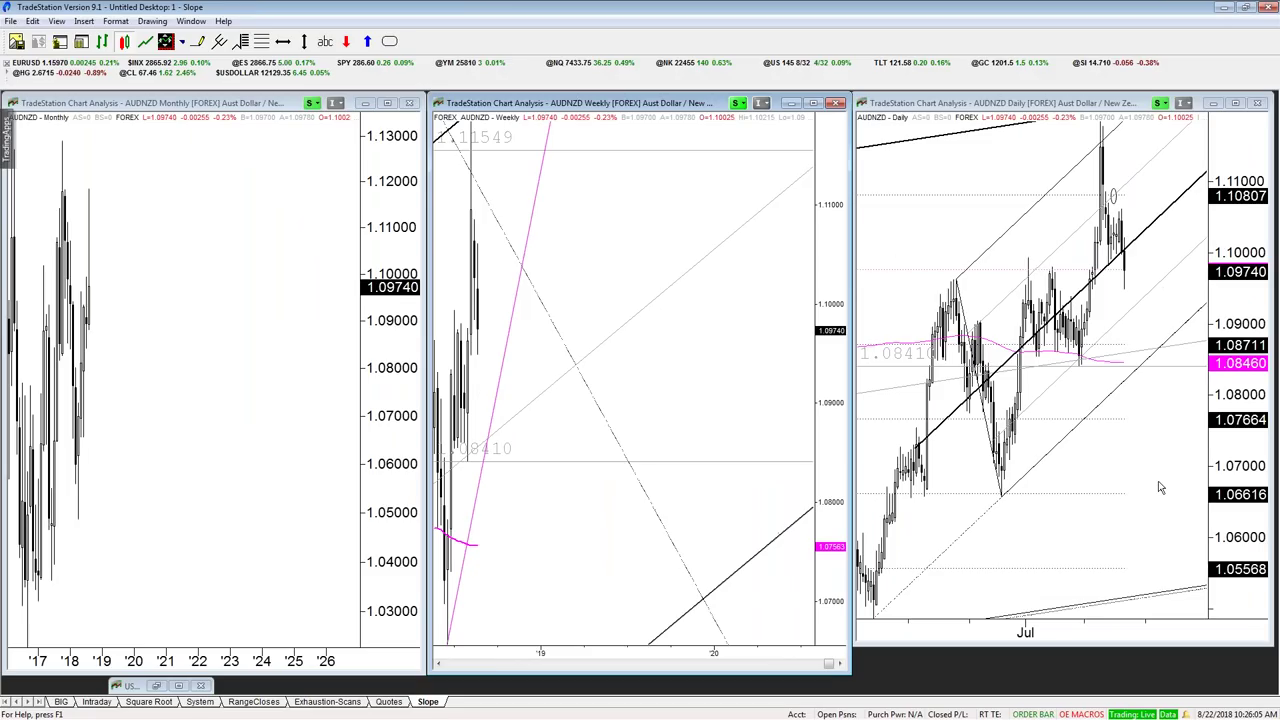
- Enlarge the AUDNZD daily chart, check prices above the latest bars, restore tiles, and minimize TradeStation
left_click(1160, 487)
key("ctrl+F10")
key("ctrl+r")
left_click(1160, 432)
key("ctrl+r")
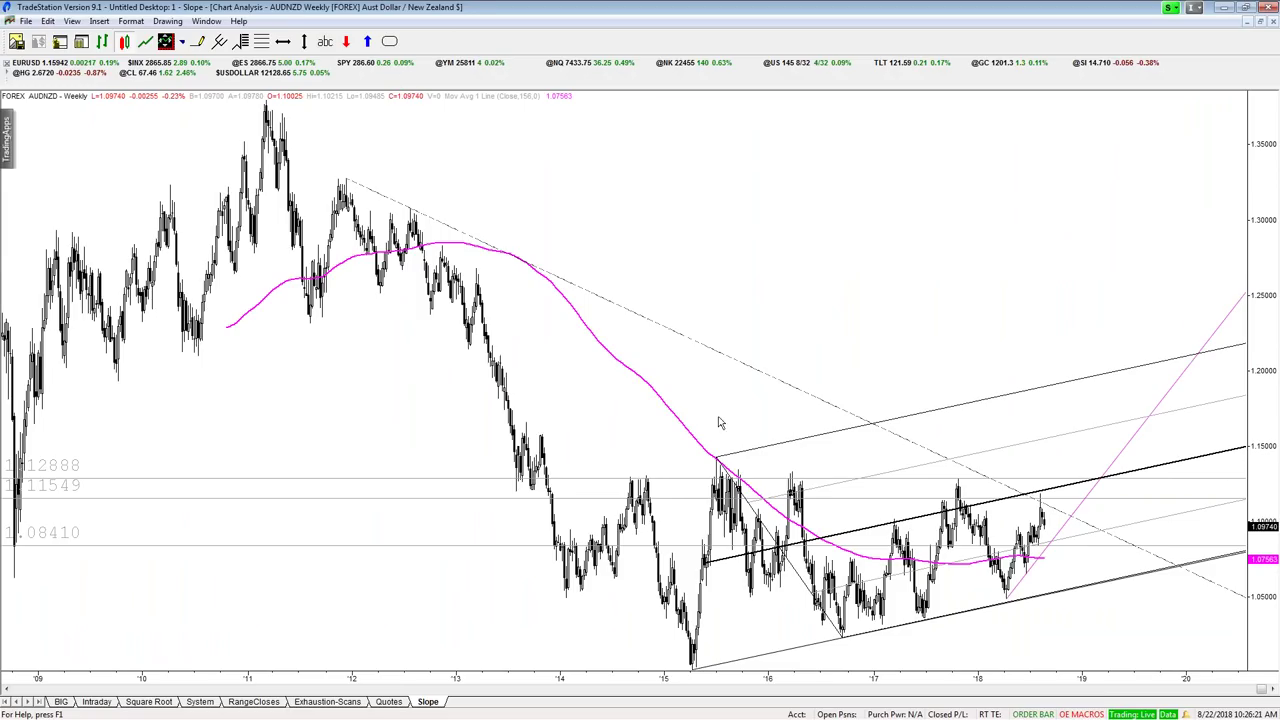
mouse_move(1051, 576)
left_mouse_down()
mouse_move(1049, 547)
mouse_move(1050, 560)
left_mouse_up()
key("ctrl+F5")
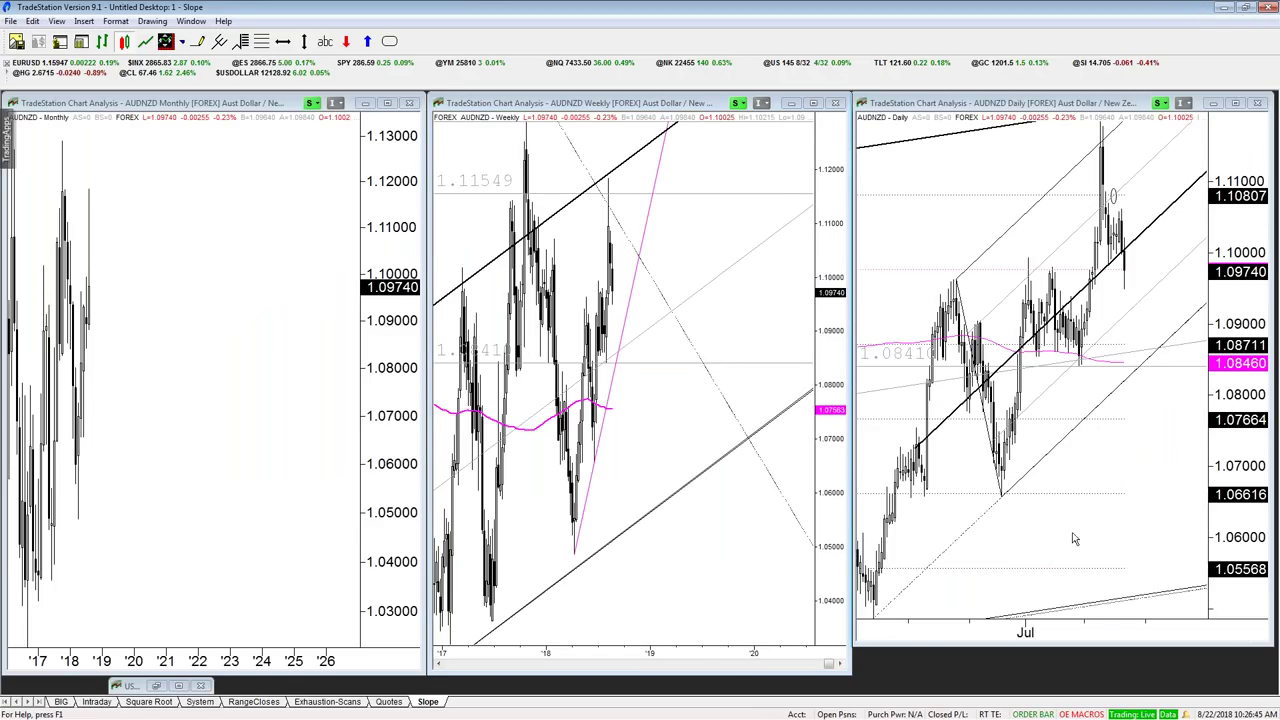
left_click(1224, 7)
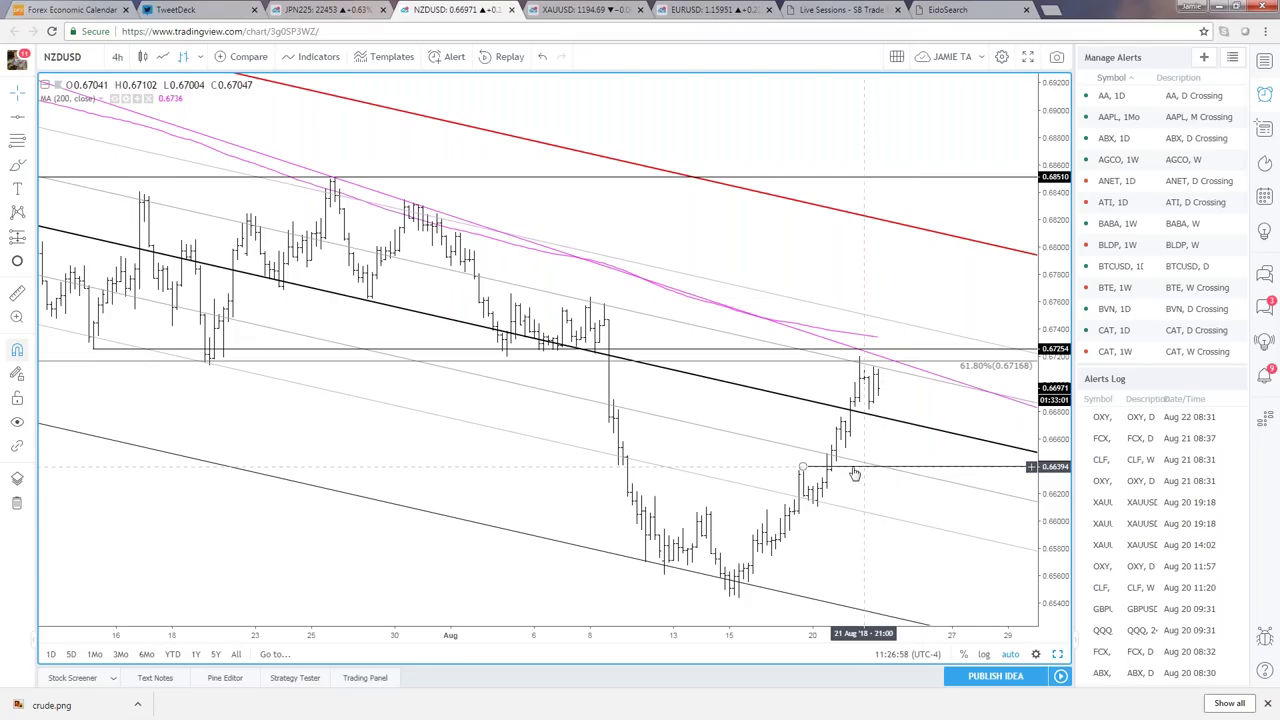
scroll(796, 481, "down", 2)
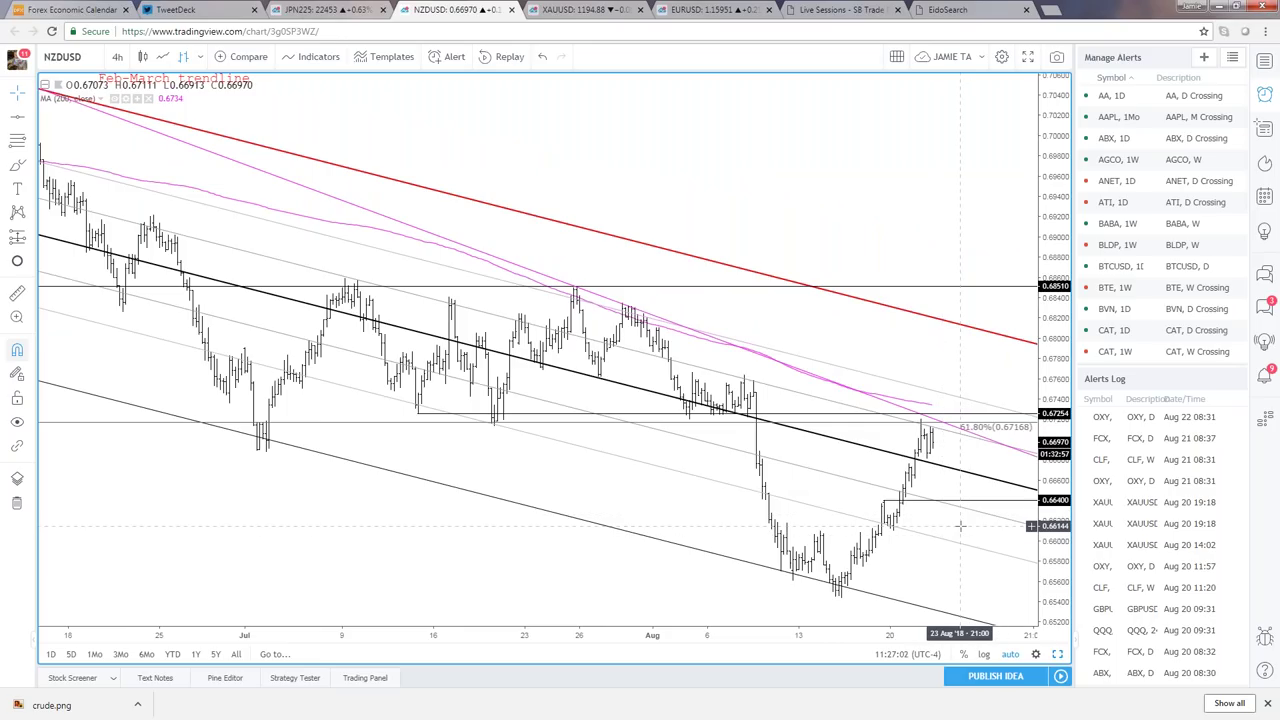
scroll(958, 521, "up", 2)
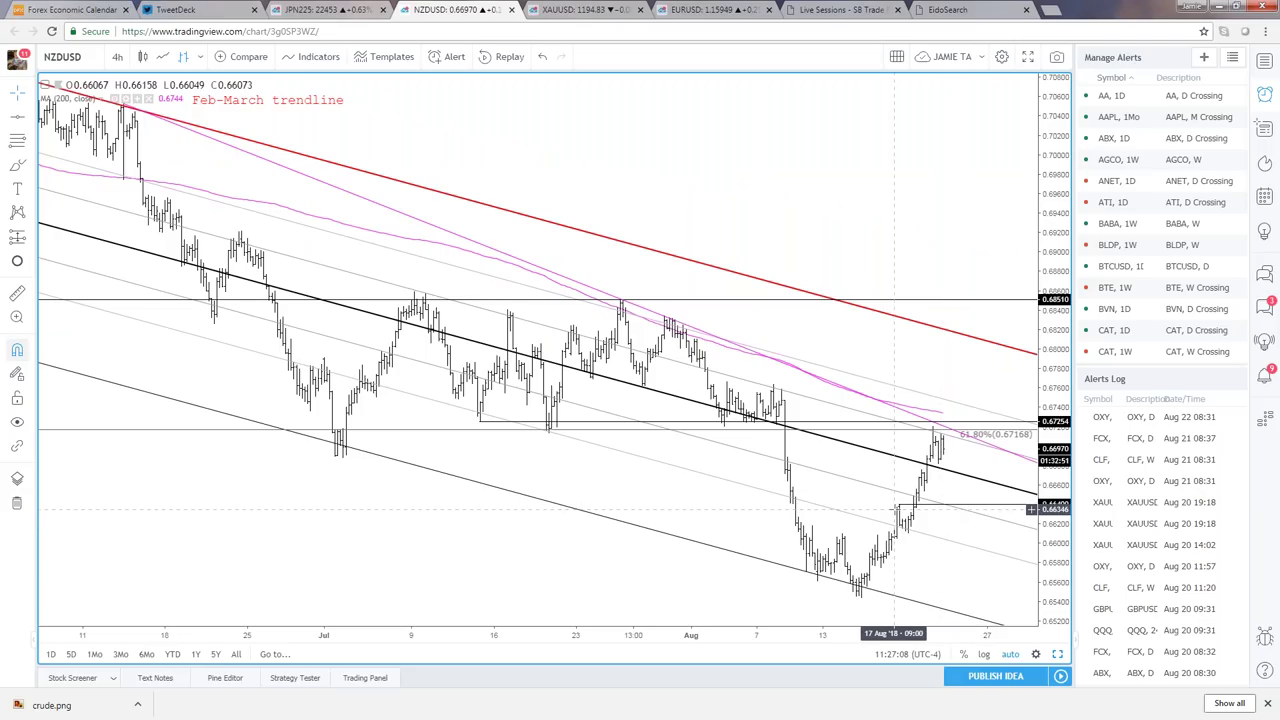
scroll(895, 510, "down", 2)
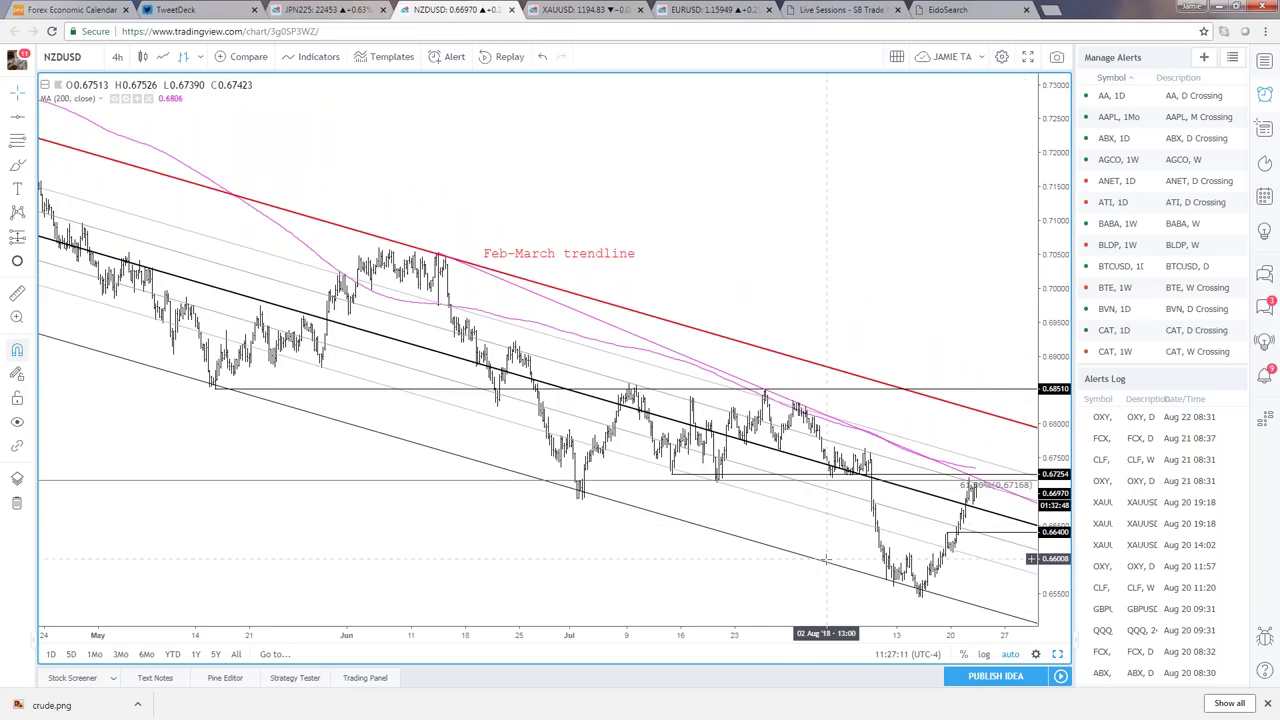
scroll(773, 574, "up", 3)
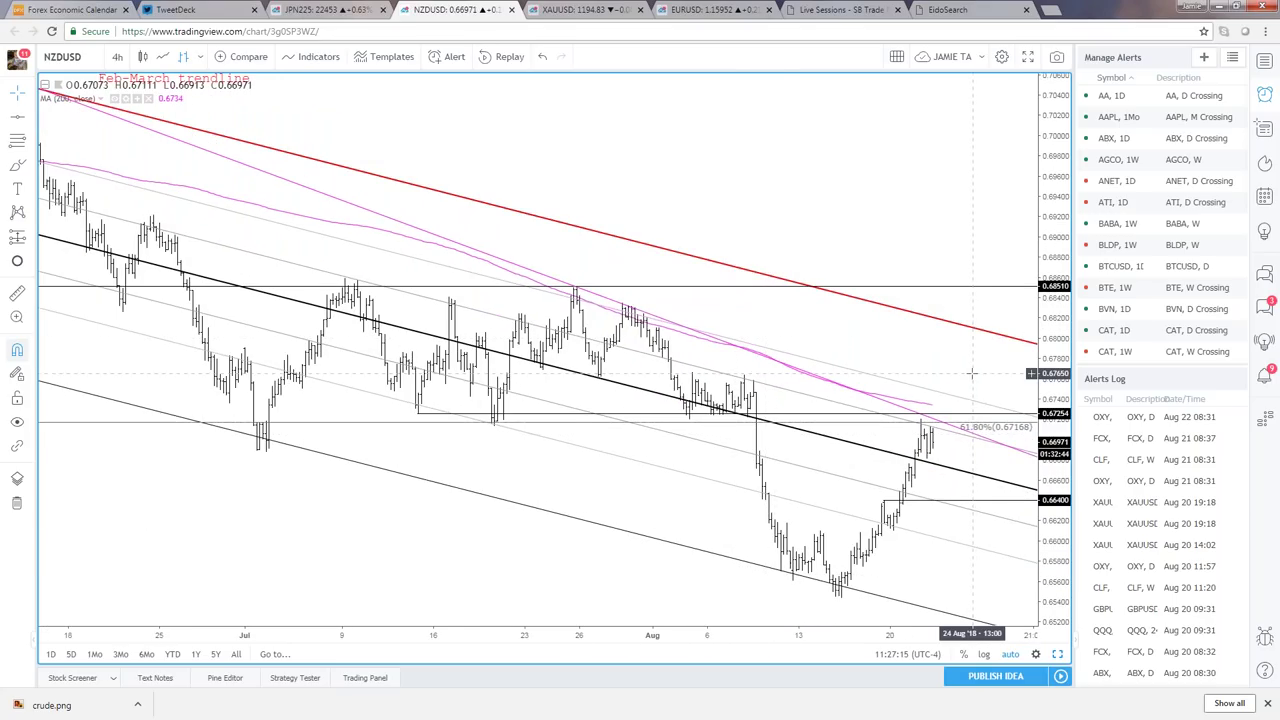
scroll(972, 370, "down", 2)
scroll(972, 370, "down", 2)
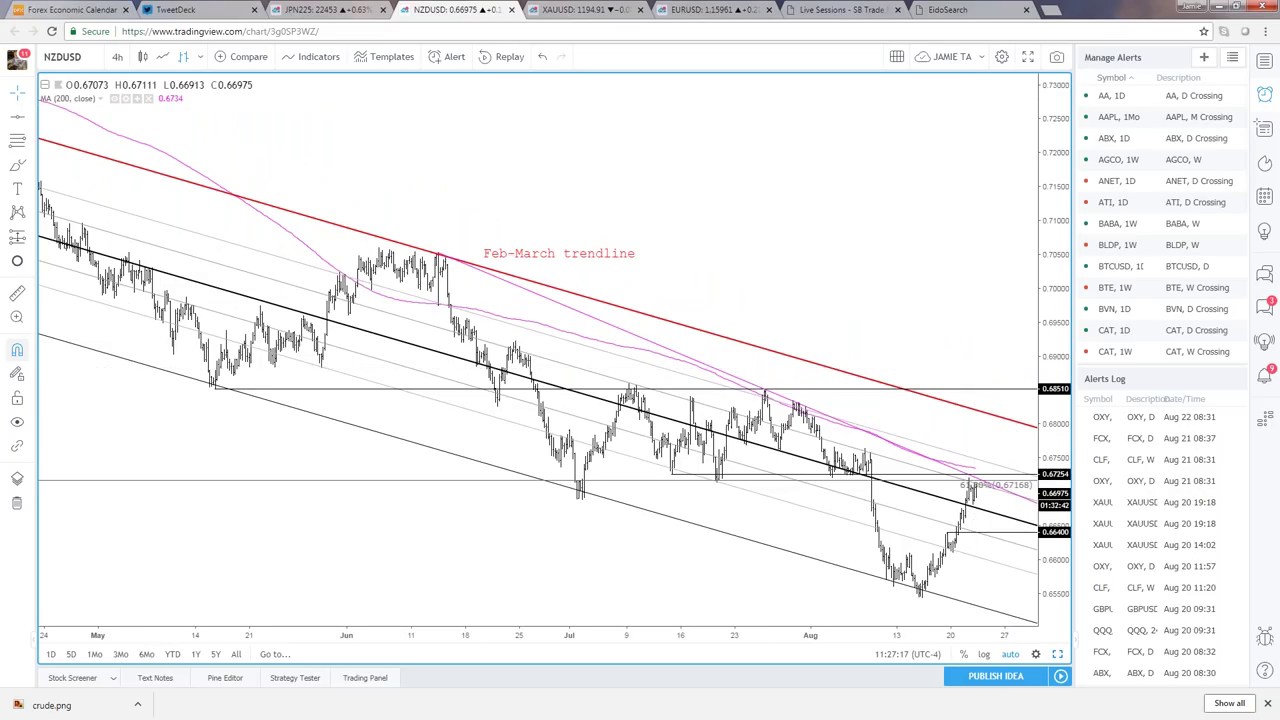
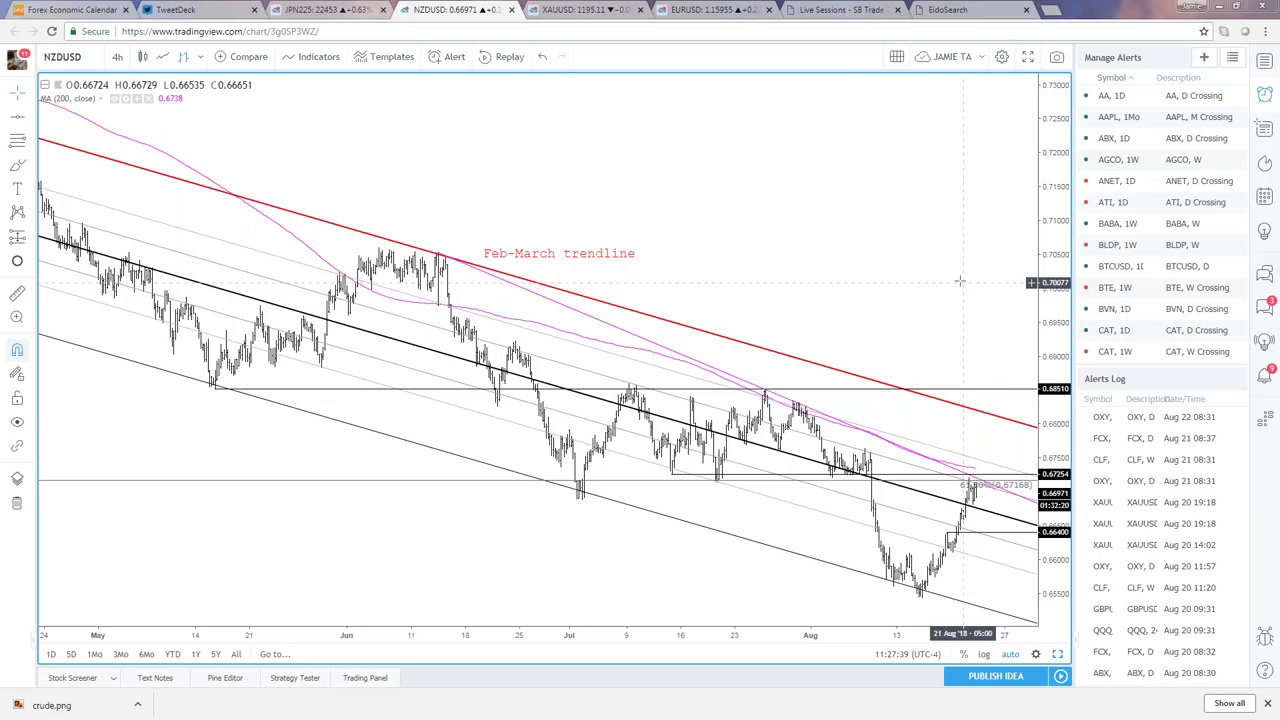
- Uncheck the 0.25 level in the Modified Schiff pitchfork's Style settings, then deselect it and review the chart
scroll(965, 272, "down", 1)
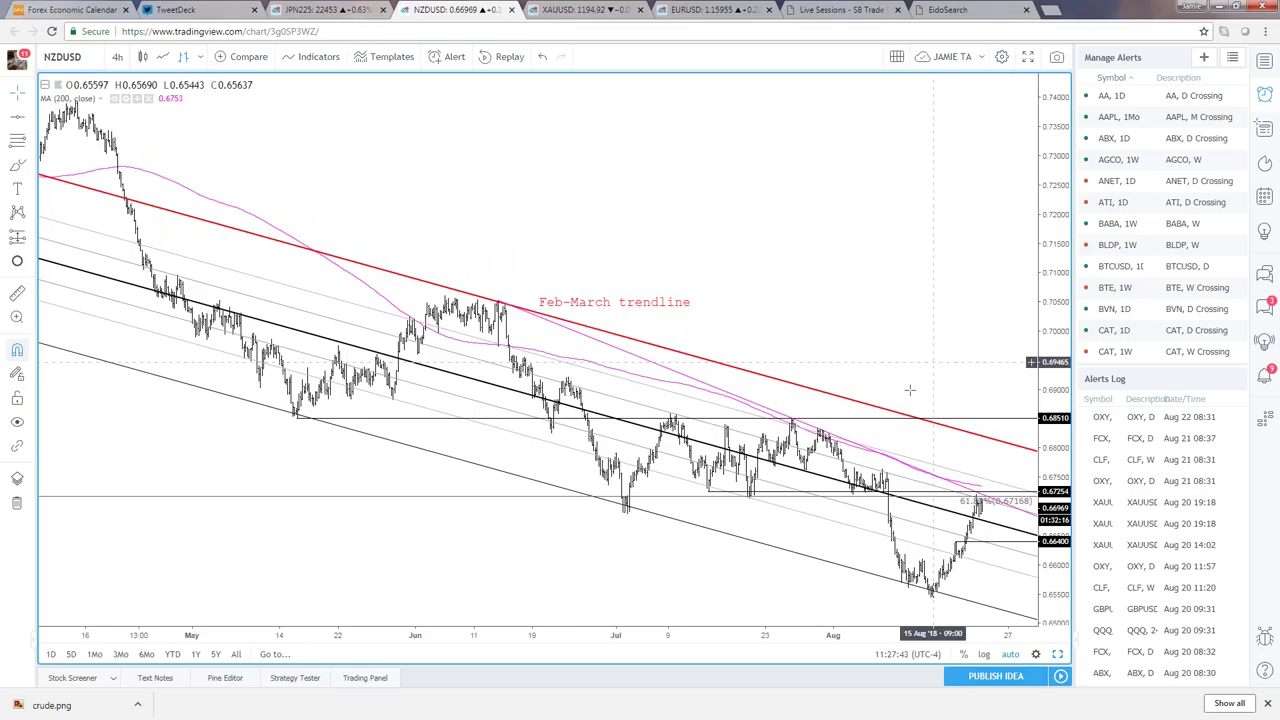
scroll(528, 428, "down", 1)
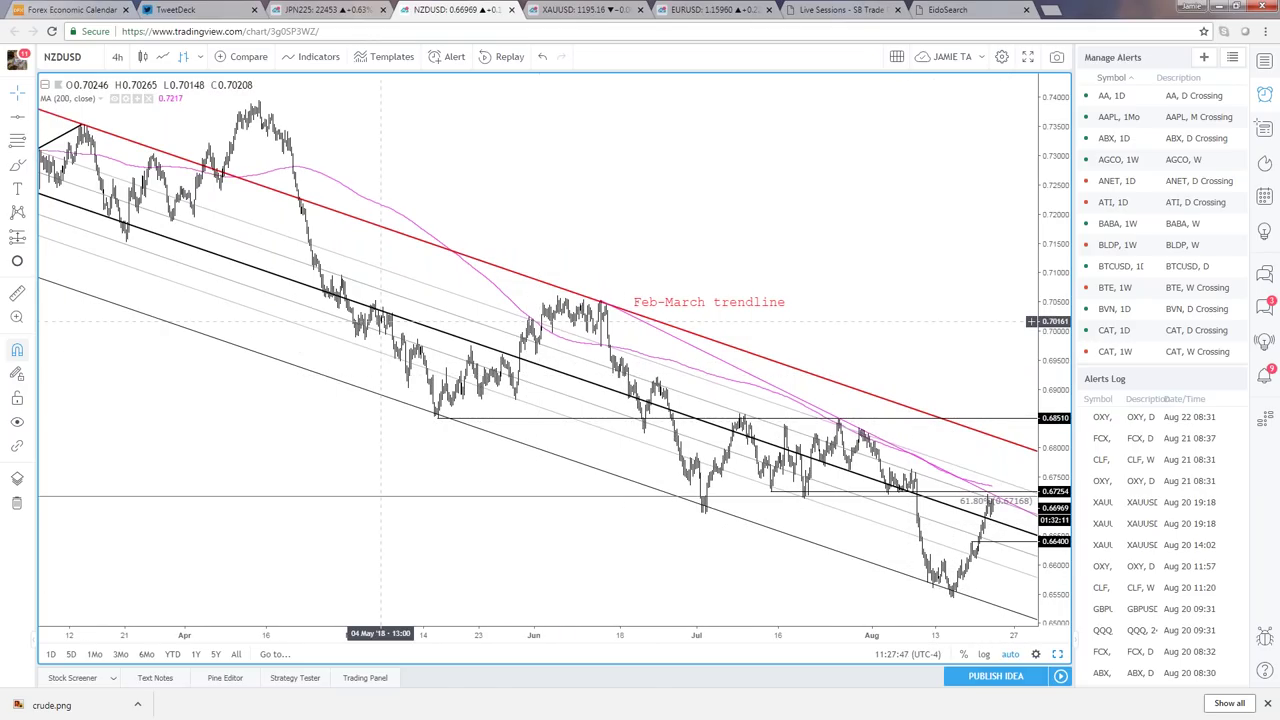
scroll(287, 285, "down", 1)
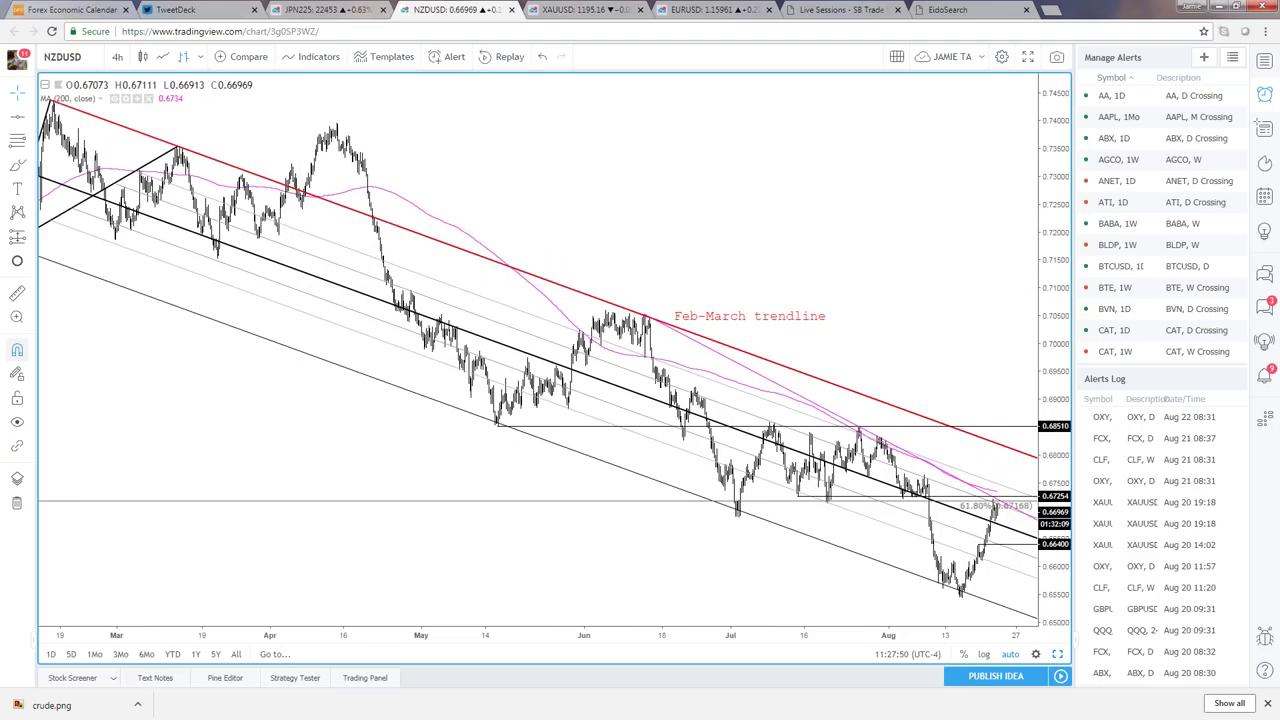
left_click(291, 272)
double_click(291, 272)
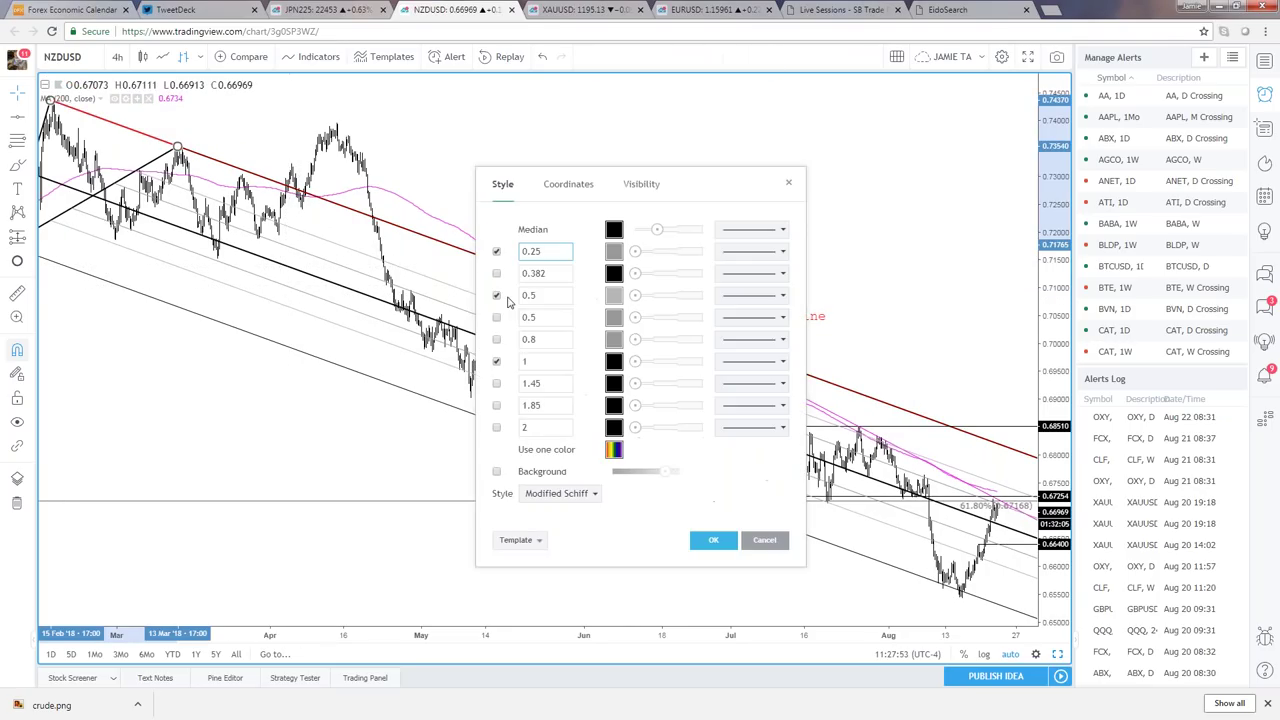
left_click(497, 251)
key("Return")
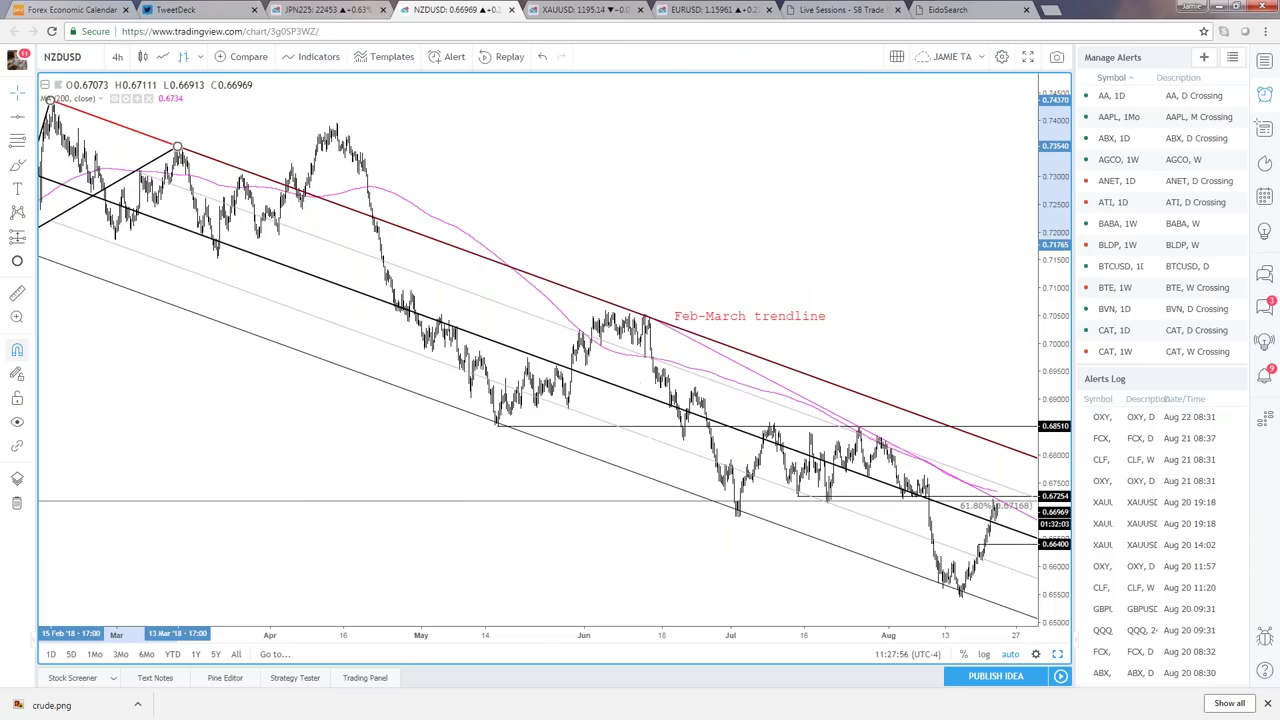
left_click(591, 229)
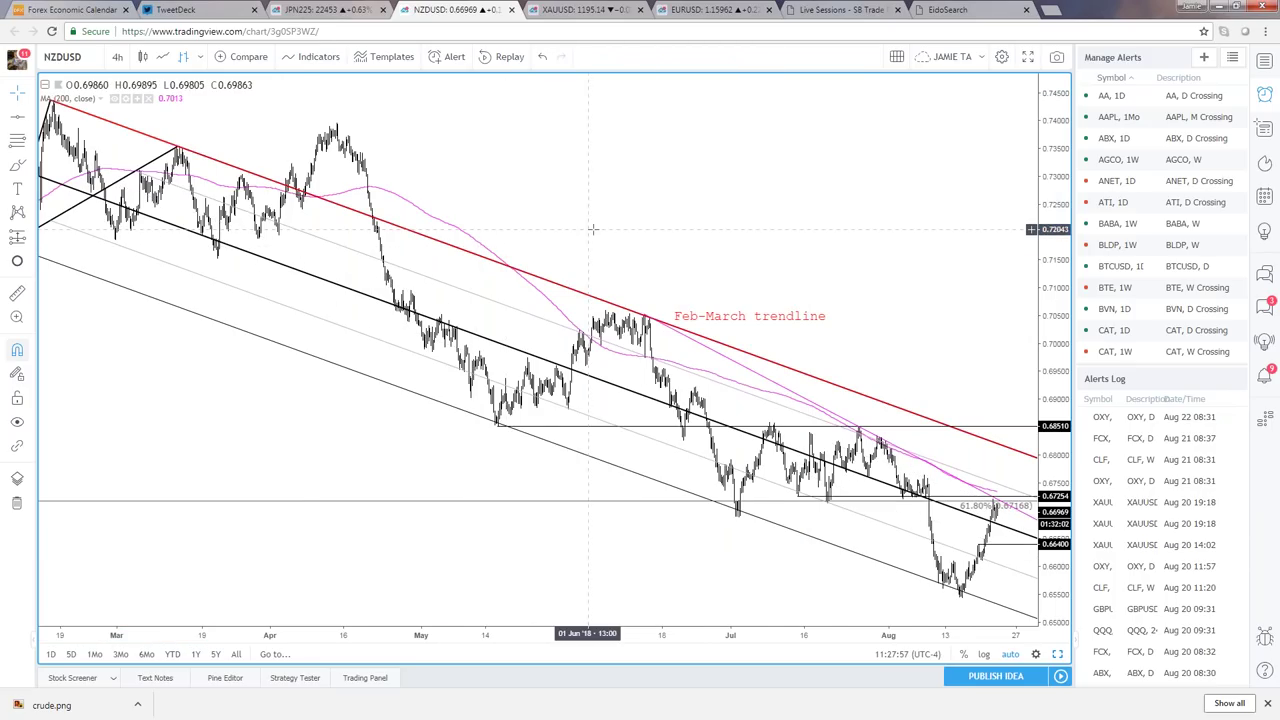
scroll(302, 192, "down", 1)
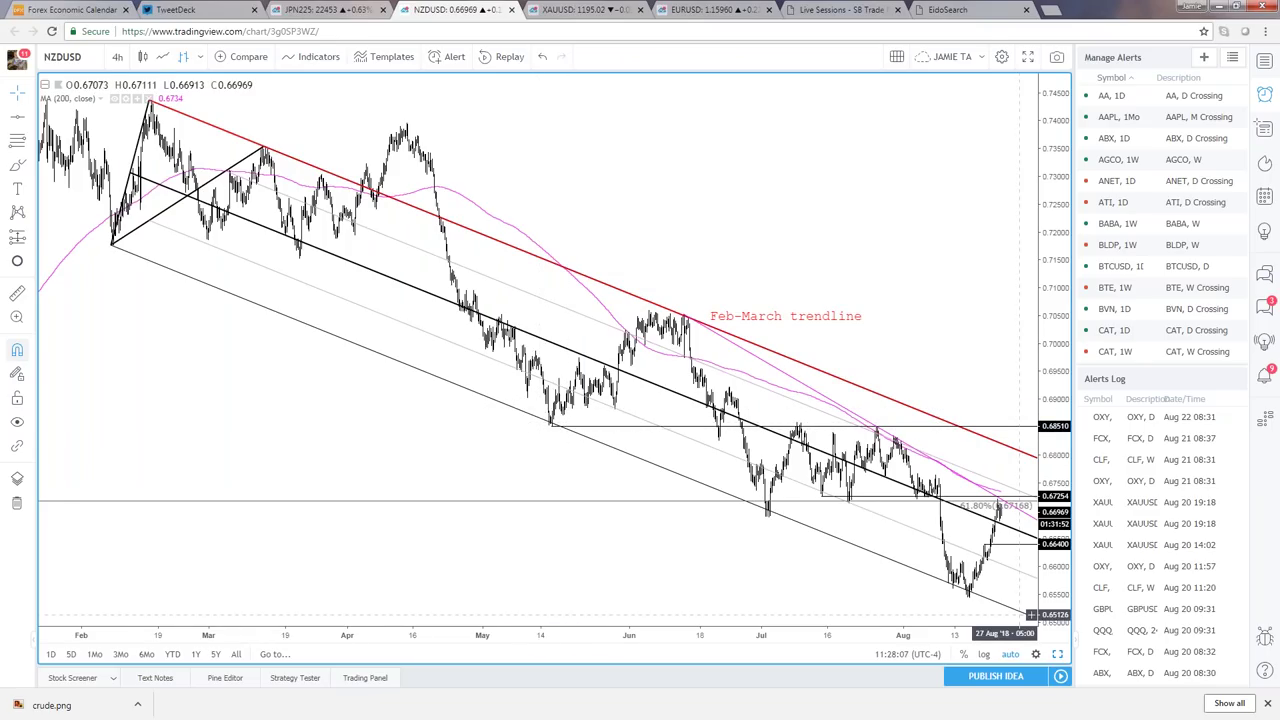
scroll(502, 416, "up", 3)
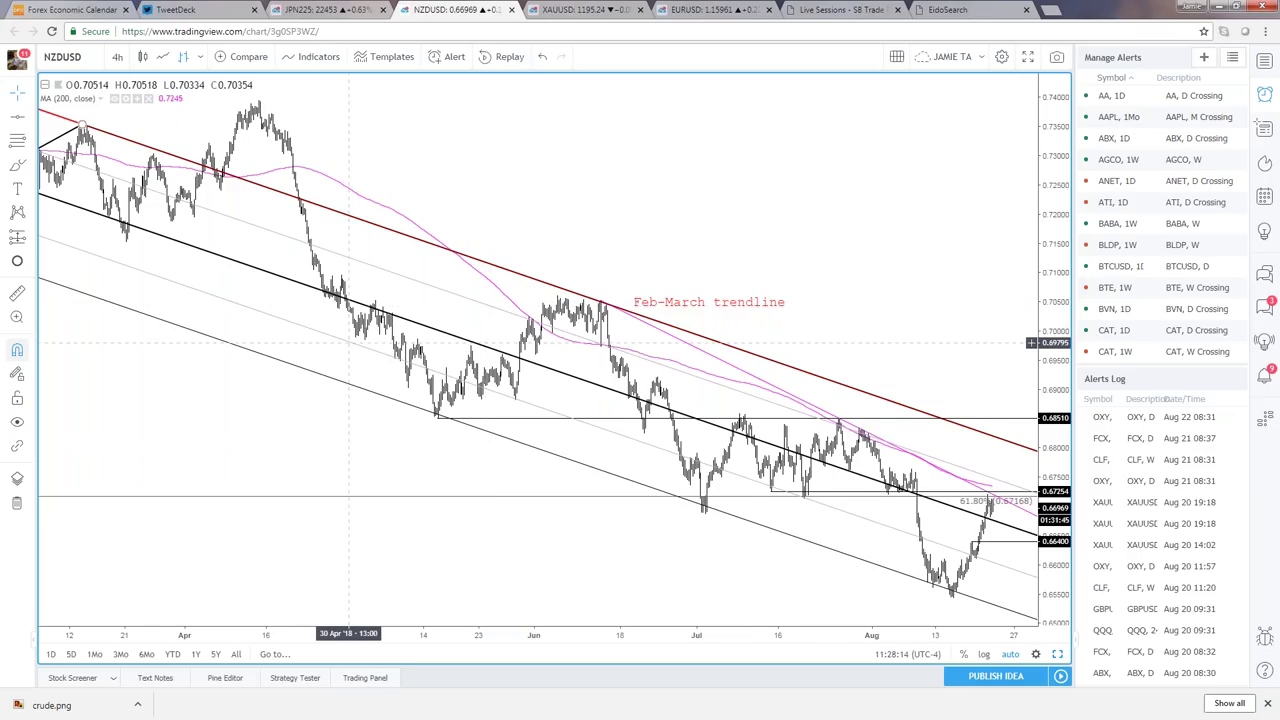
scroll(348, 342, "up", 5)
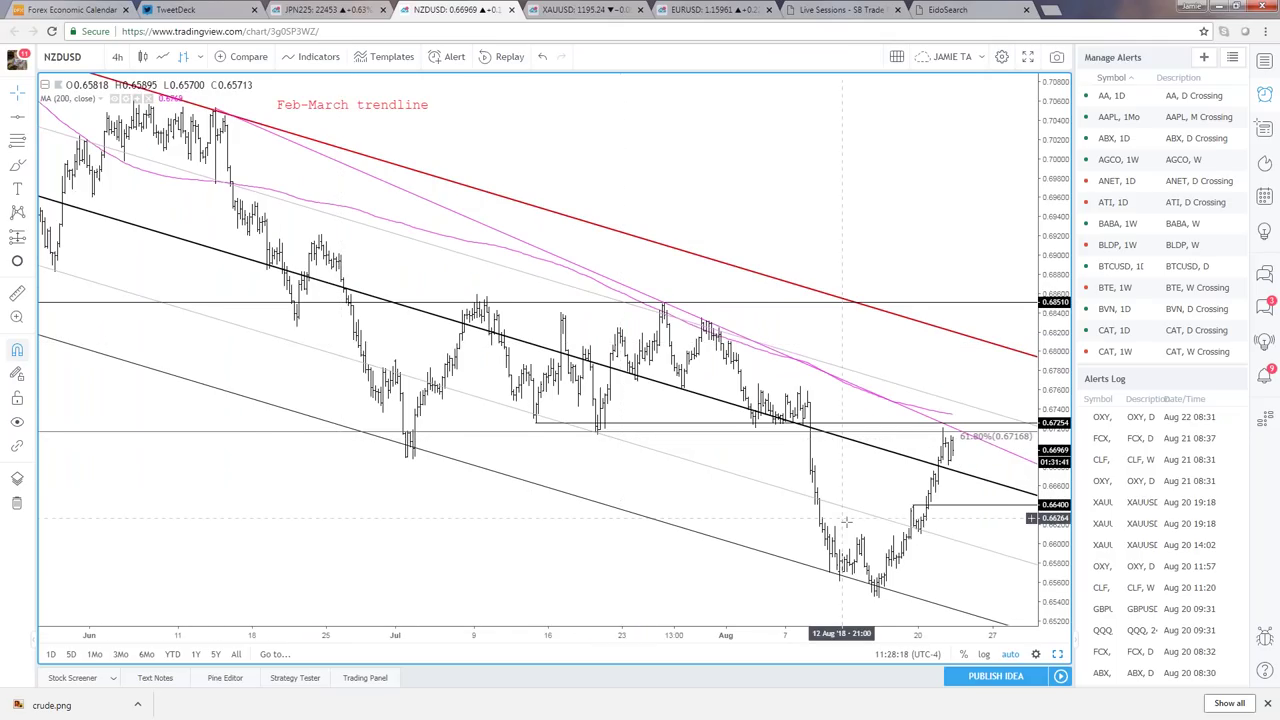
scroll(908, 500, "up", 1)
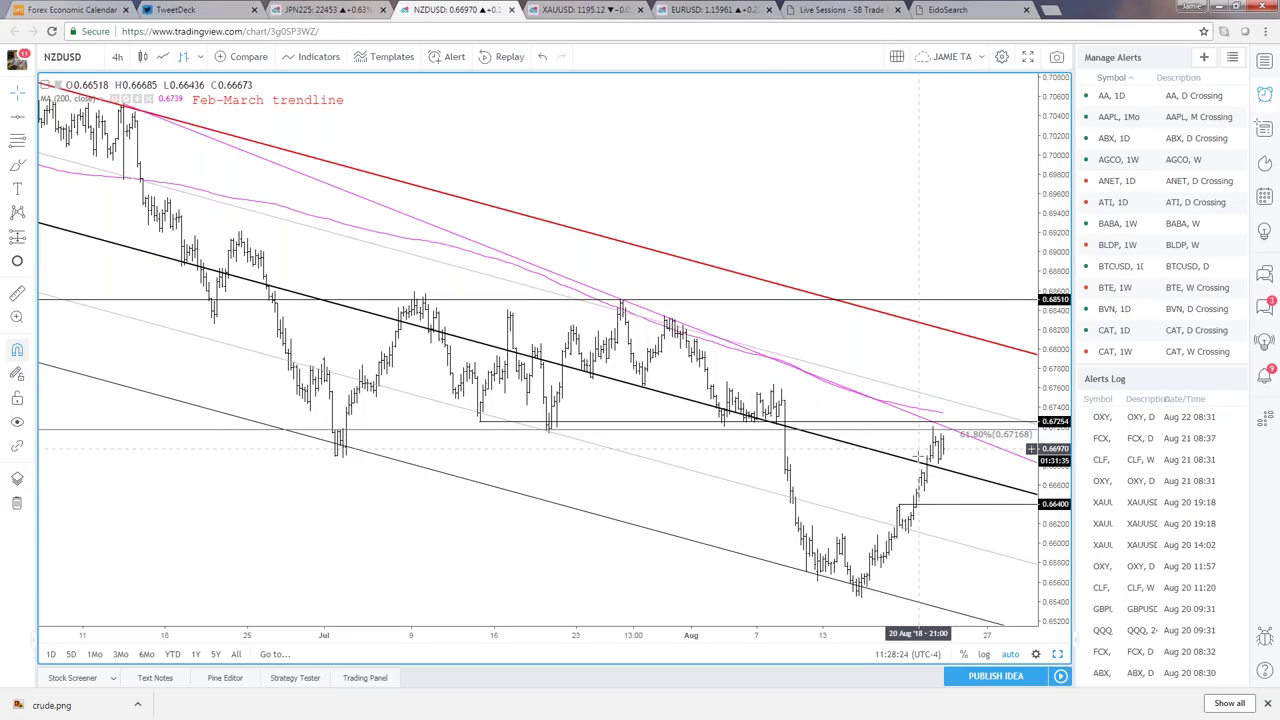
- Reopen and close the pitchfork settings unchanged, then pan and zoom the NZDUSD chart toward earlier history
double_click(870, 410)
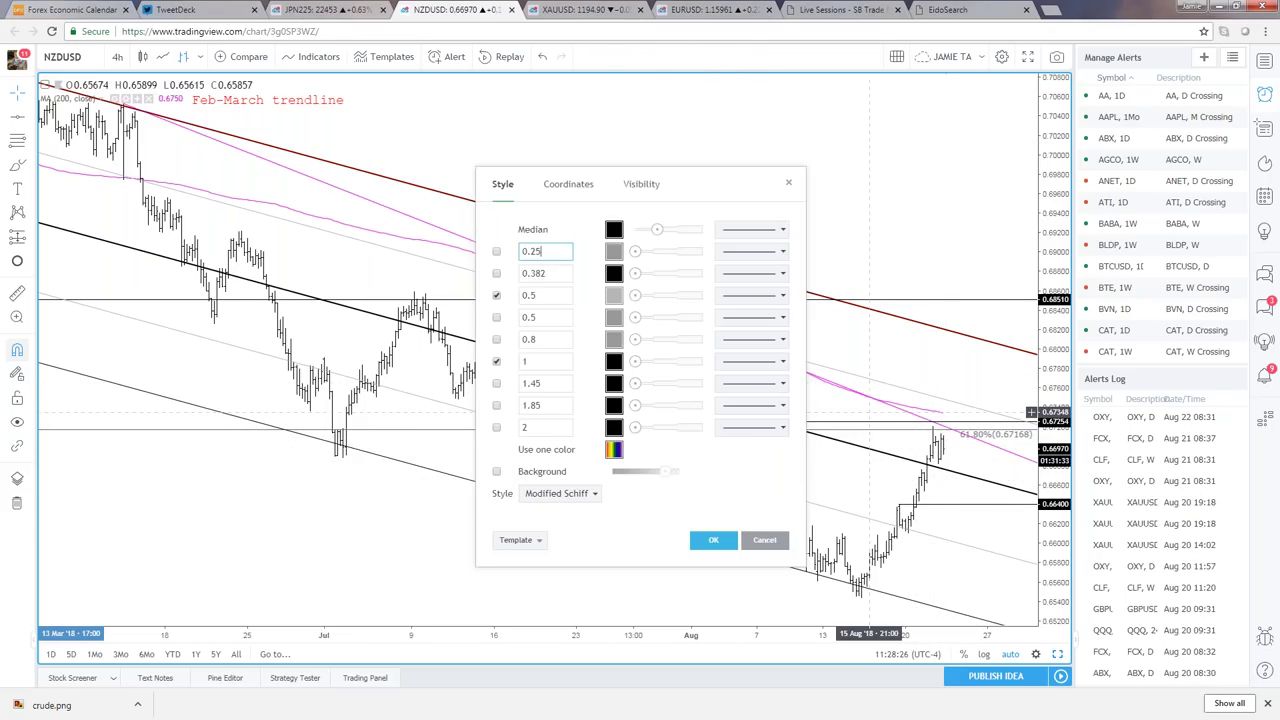
key("Return")
scroll(497, 253, "down", 2)
left_click_drag(497, 253, 872, 253)
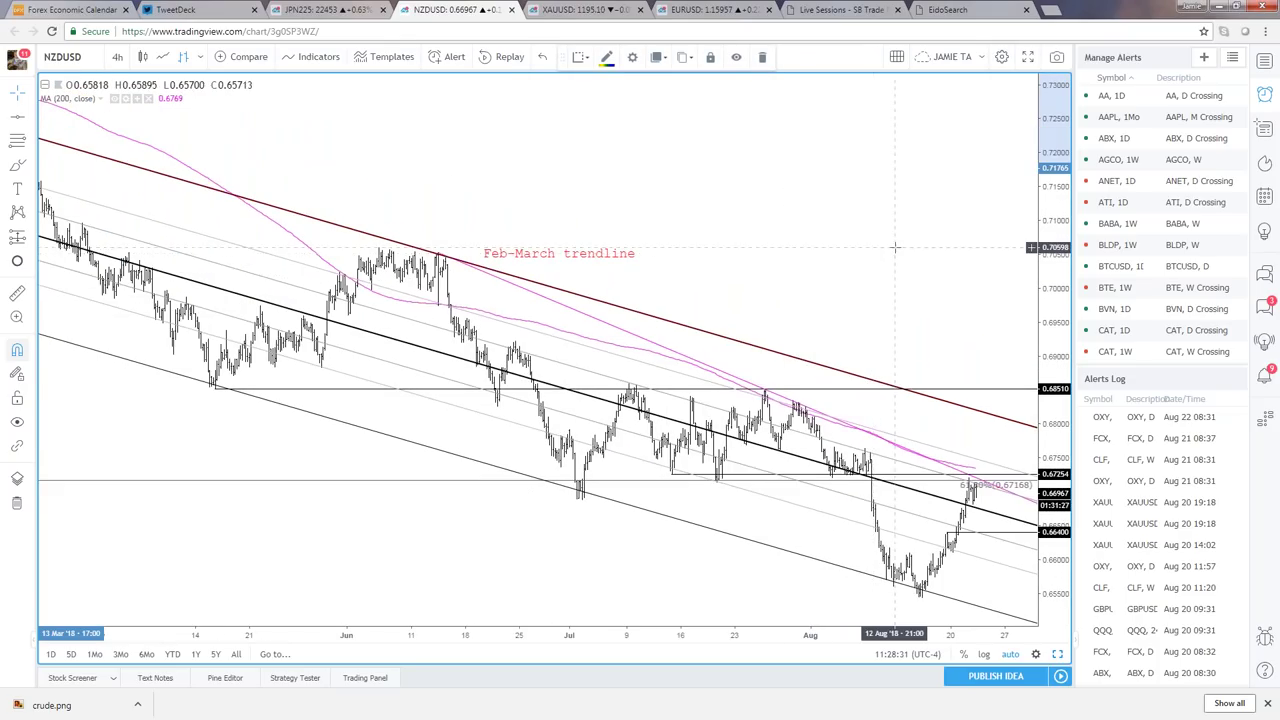
scroll(545, 558, "up", 3)
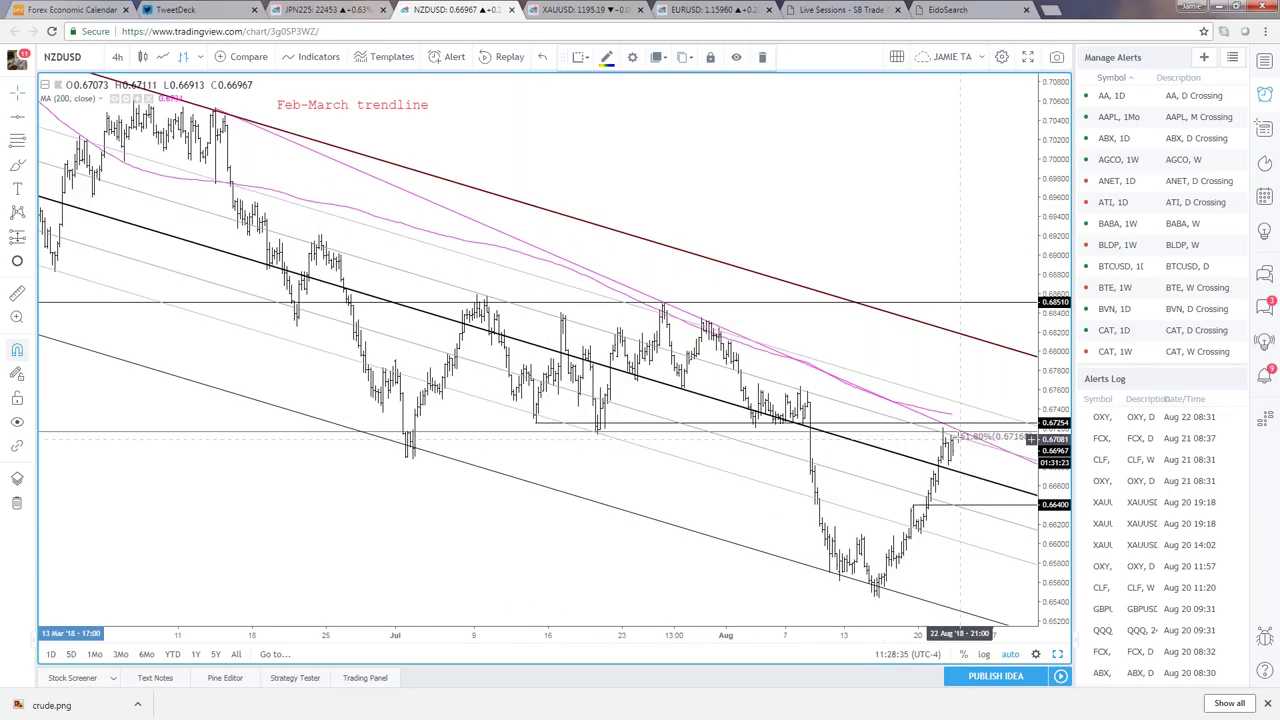
scroll(955, 435, "up", 1)
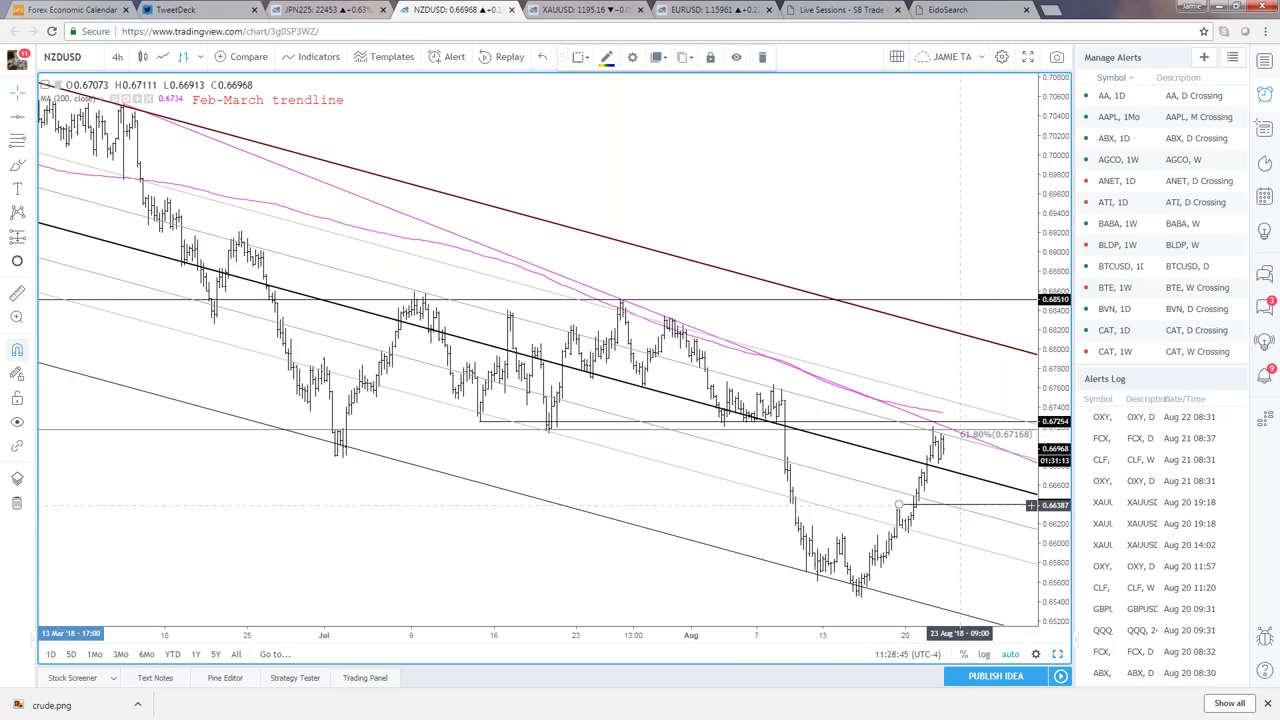
scroll(964, 513, "down", 3)
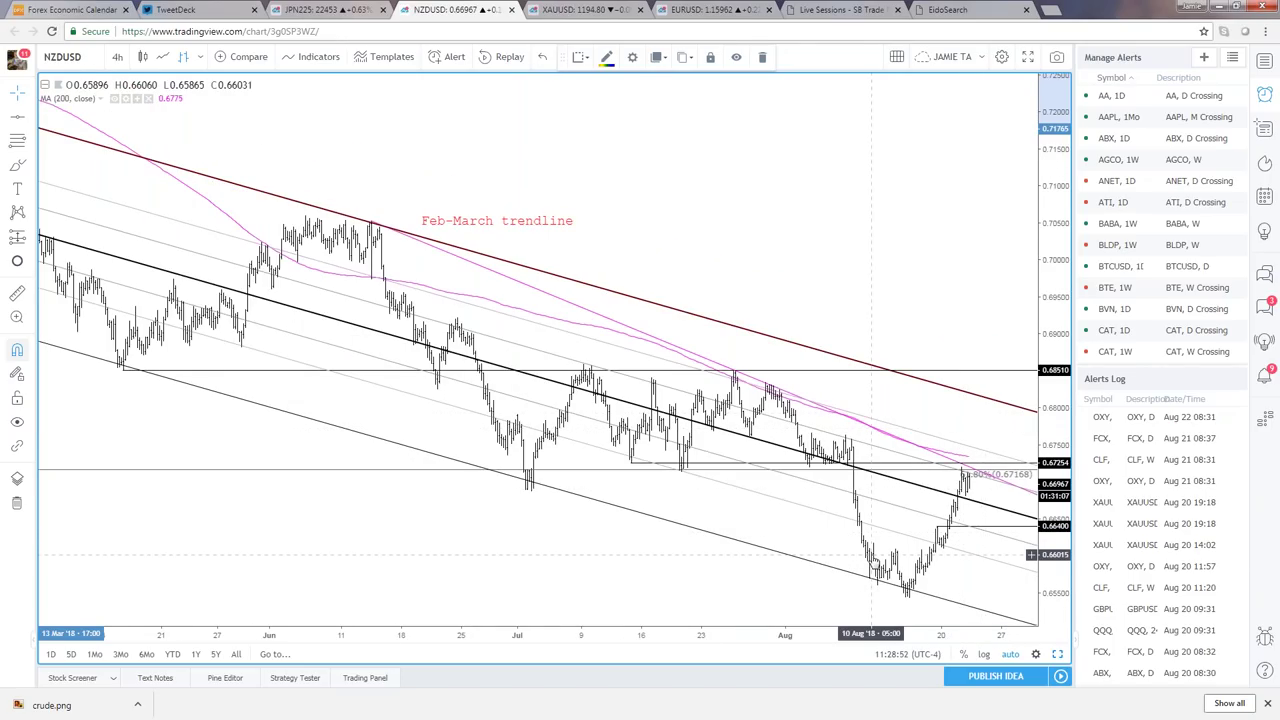
left_click_drag(870, 554, 850, 581)
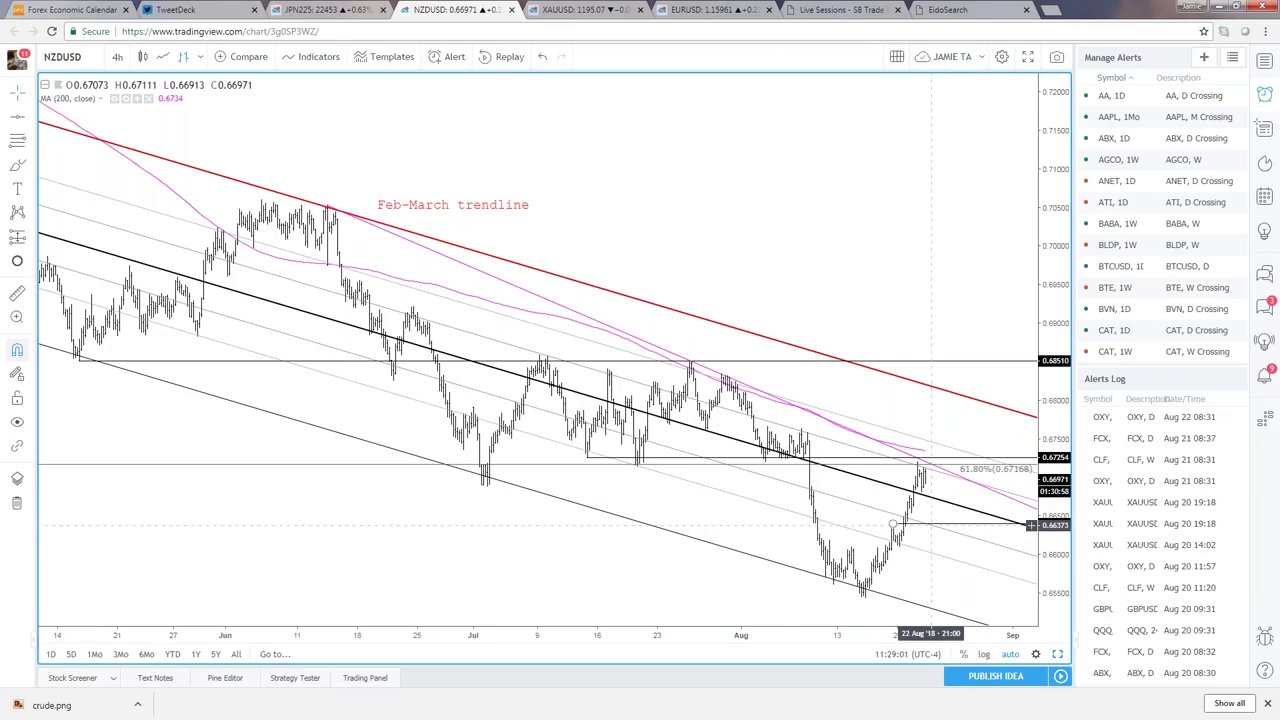
- Select the trend channel, zoom around it, and restore the eight-chart layout
left_click(913, 456)
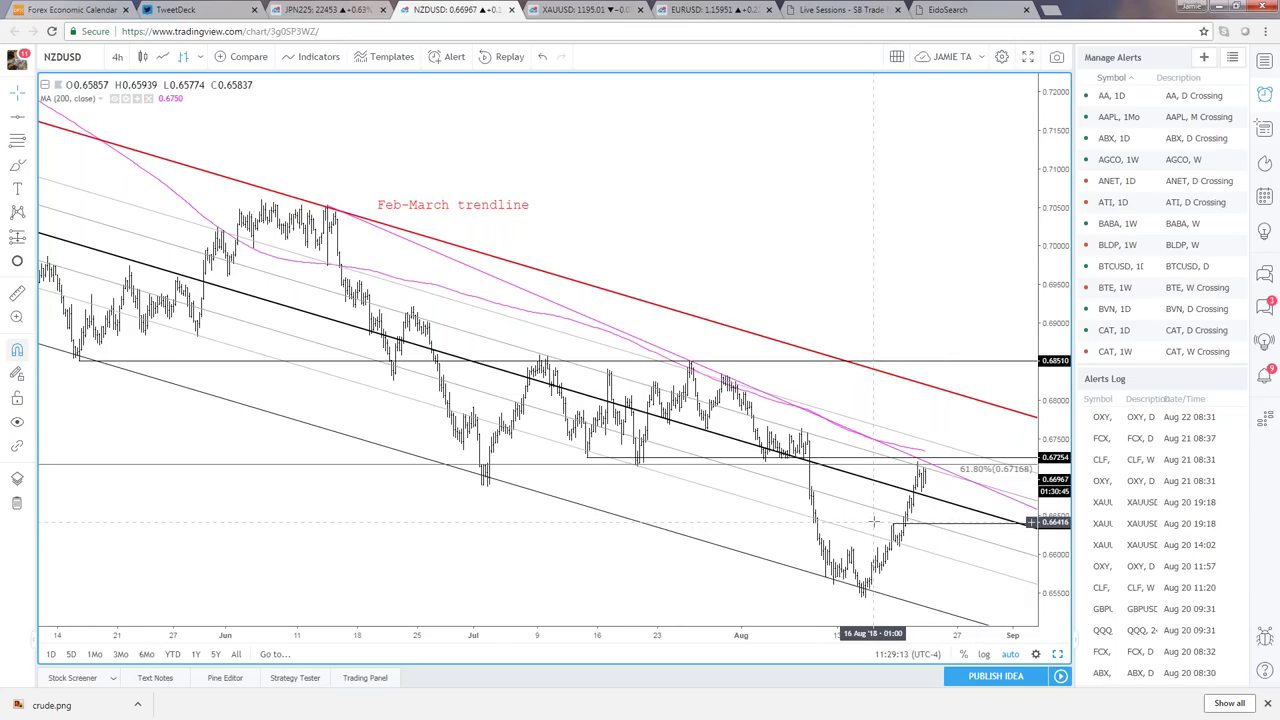
scroll(873, 517, "up", 2)
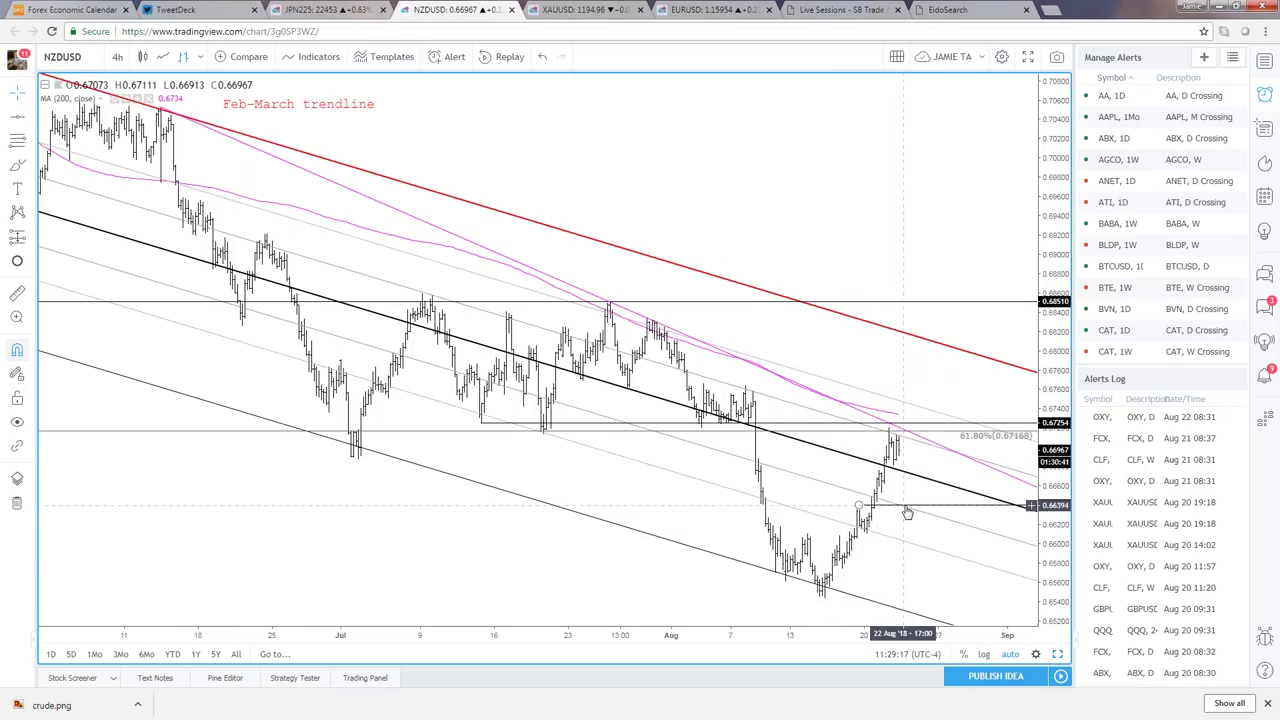
scroll(907, 507, "down", 1)
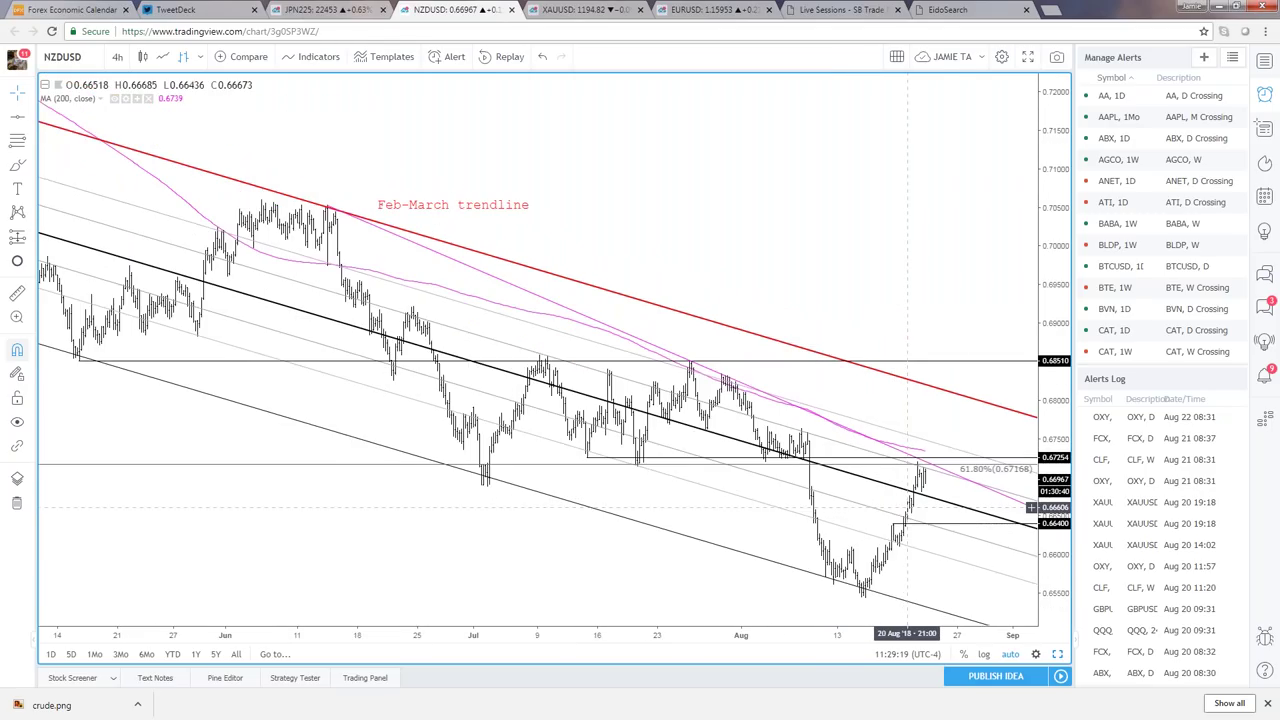
scroll(907, 507, "down", 1)
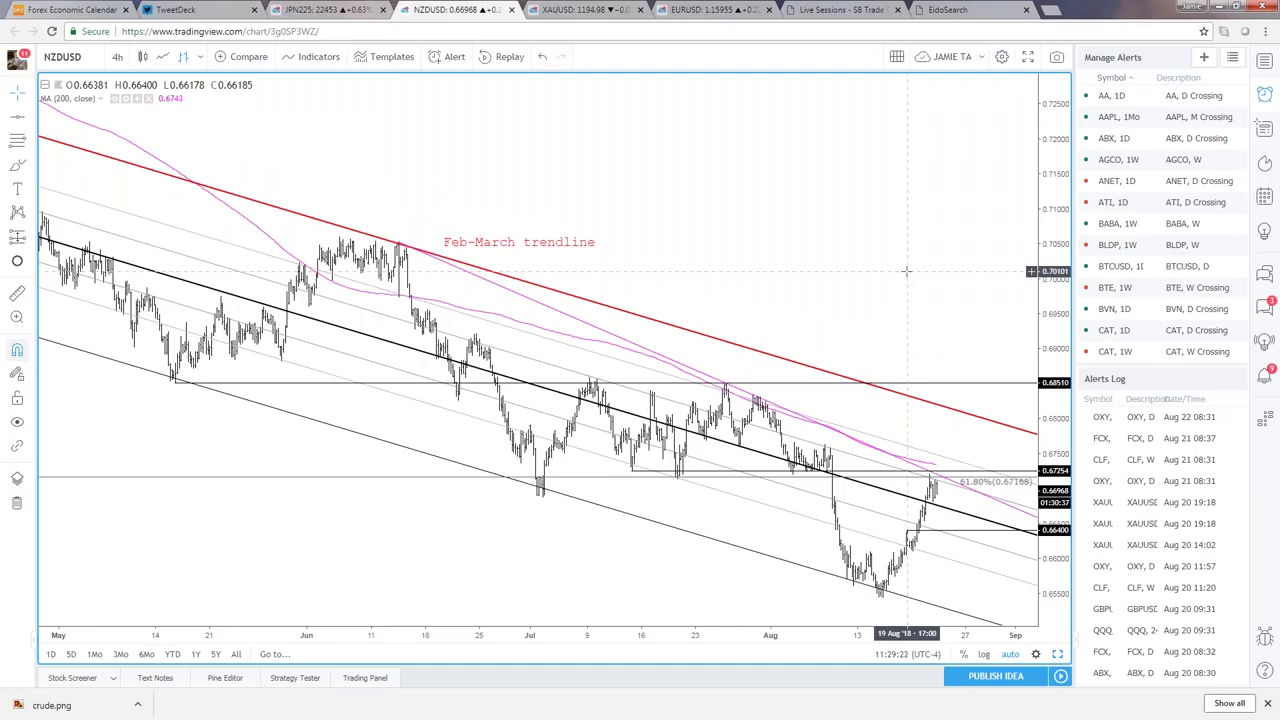
left_click(1059, 654)
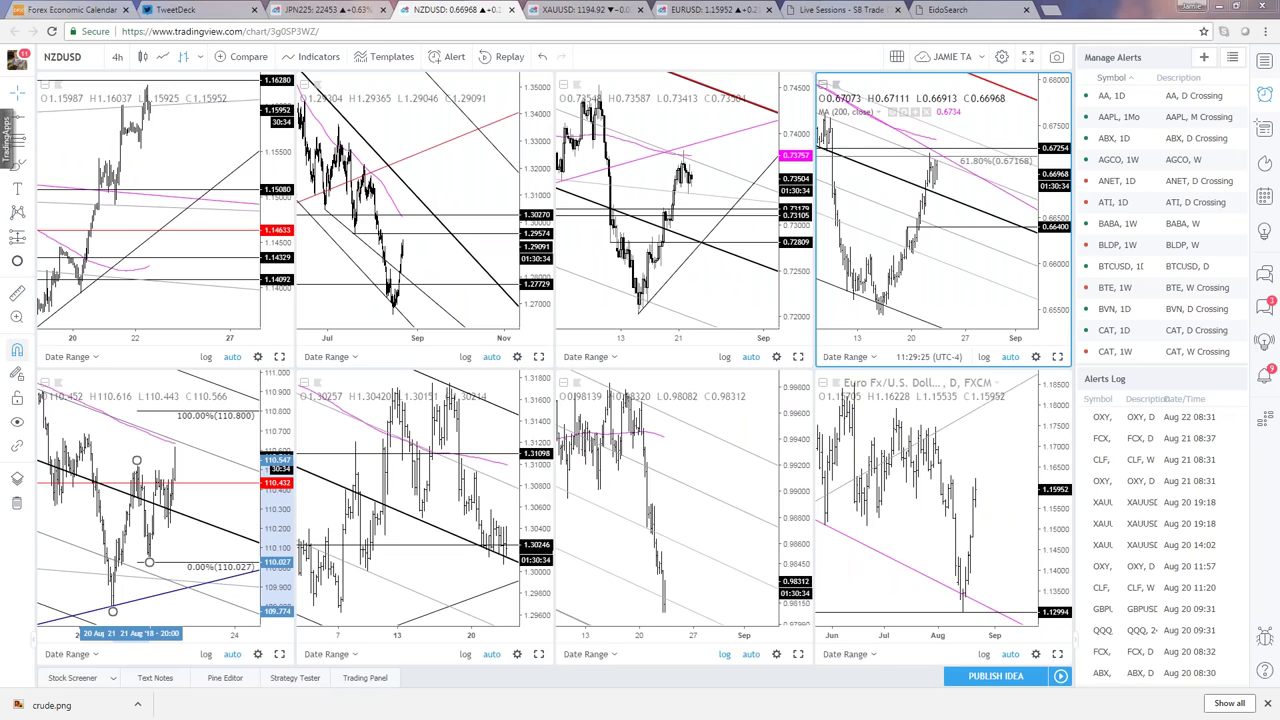
- In TradeStation's BIG workspace, maximize the USDJPY 240-minute chart
key("alt+Tab")
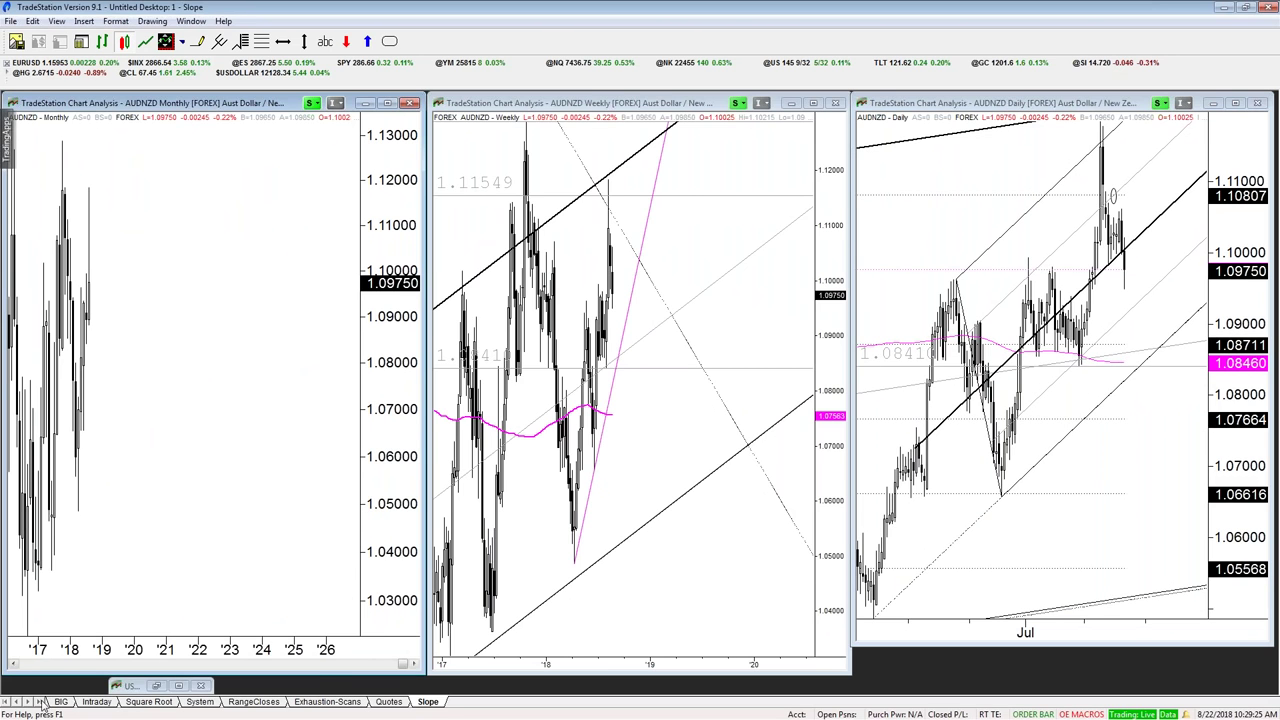
left_click(48, 703)
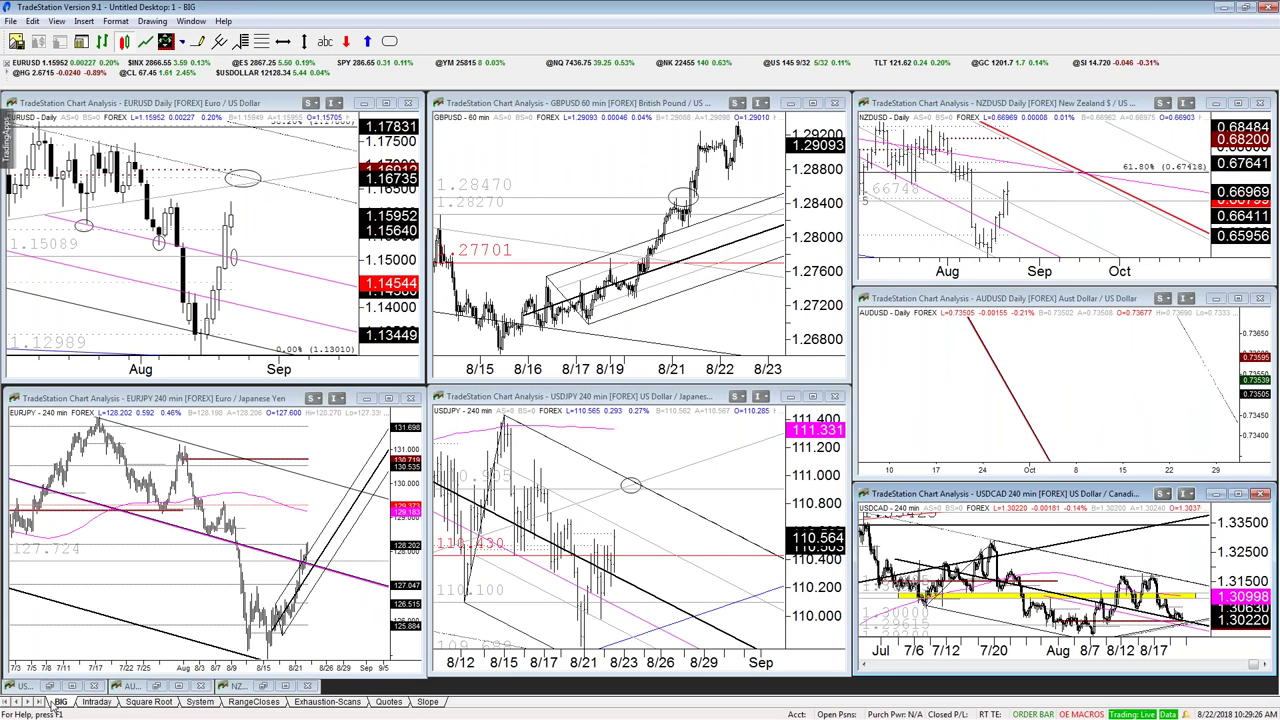
left_click(640, 448)
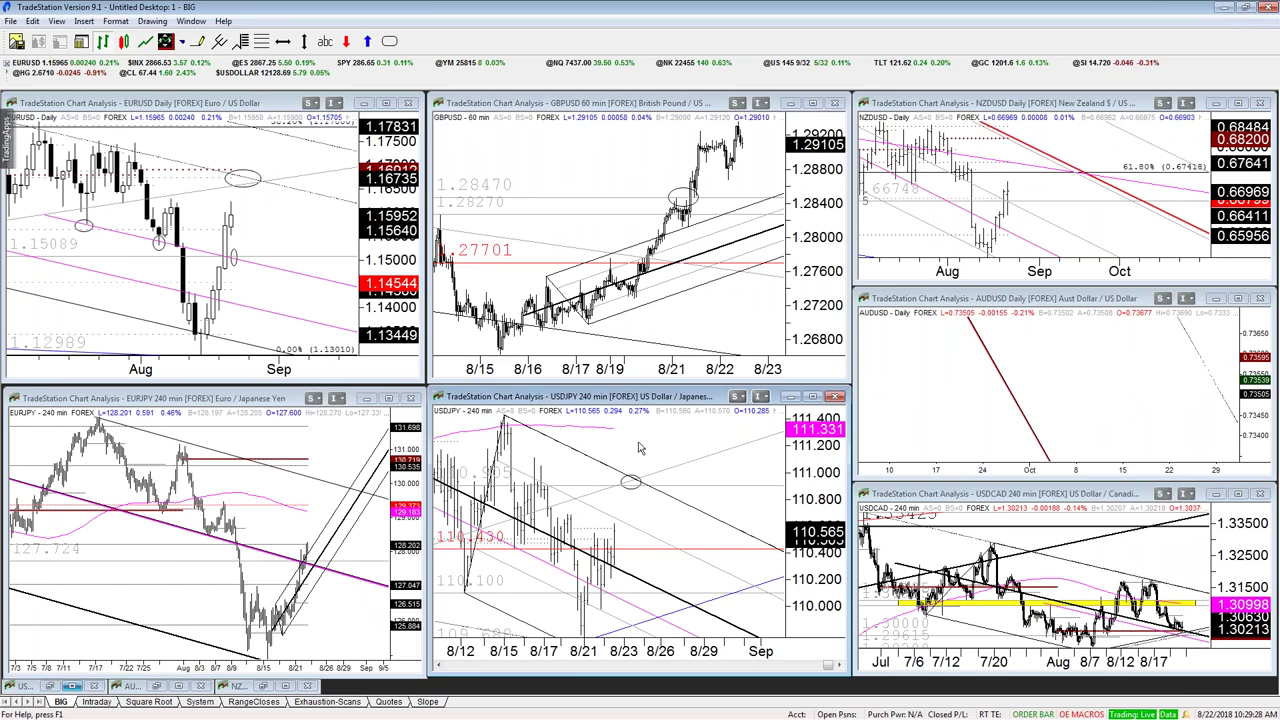
left_click(813, 397)
- Zoom the USDJPY chart, inspect the latest bar values, and bring up the drawing options list
scroll(1113, 313, "up", 5)
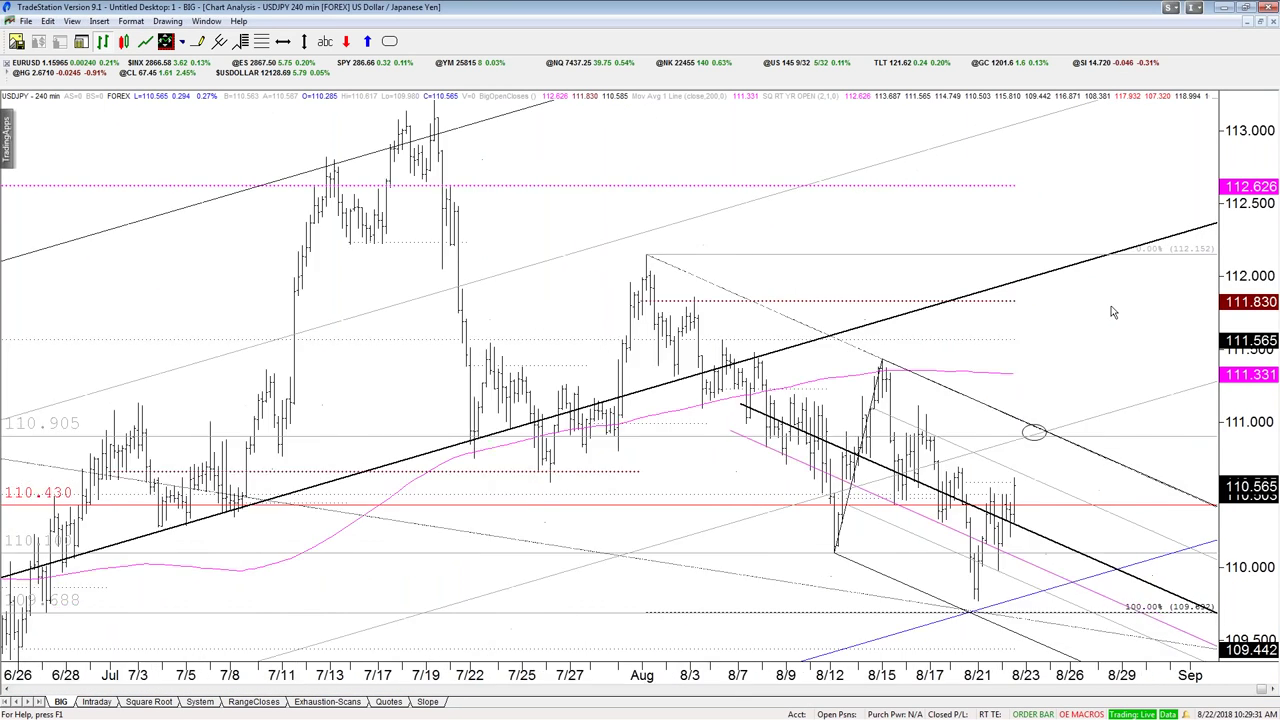
left_click_drag(1113, 313, 852, 631)
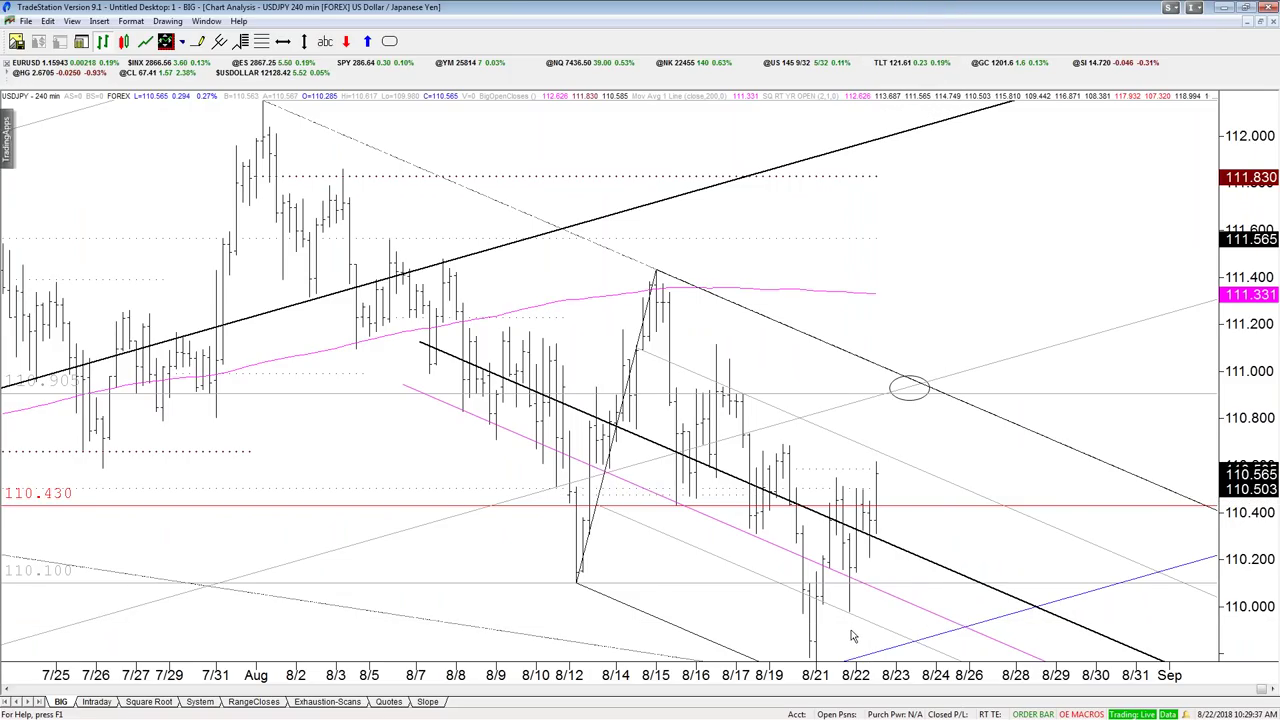
left_click(240, 42)
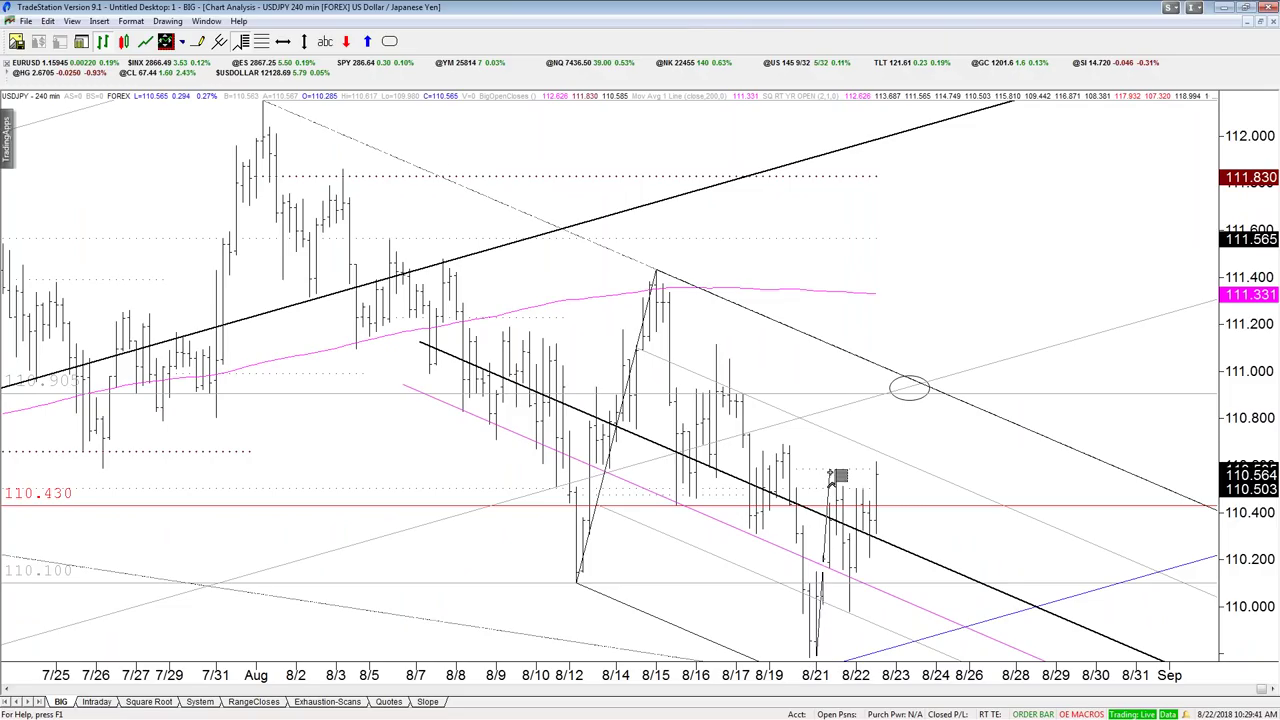
left_click(167, 21)
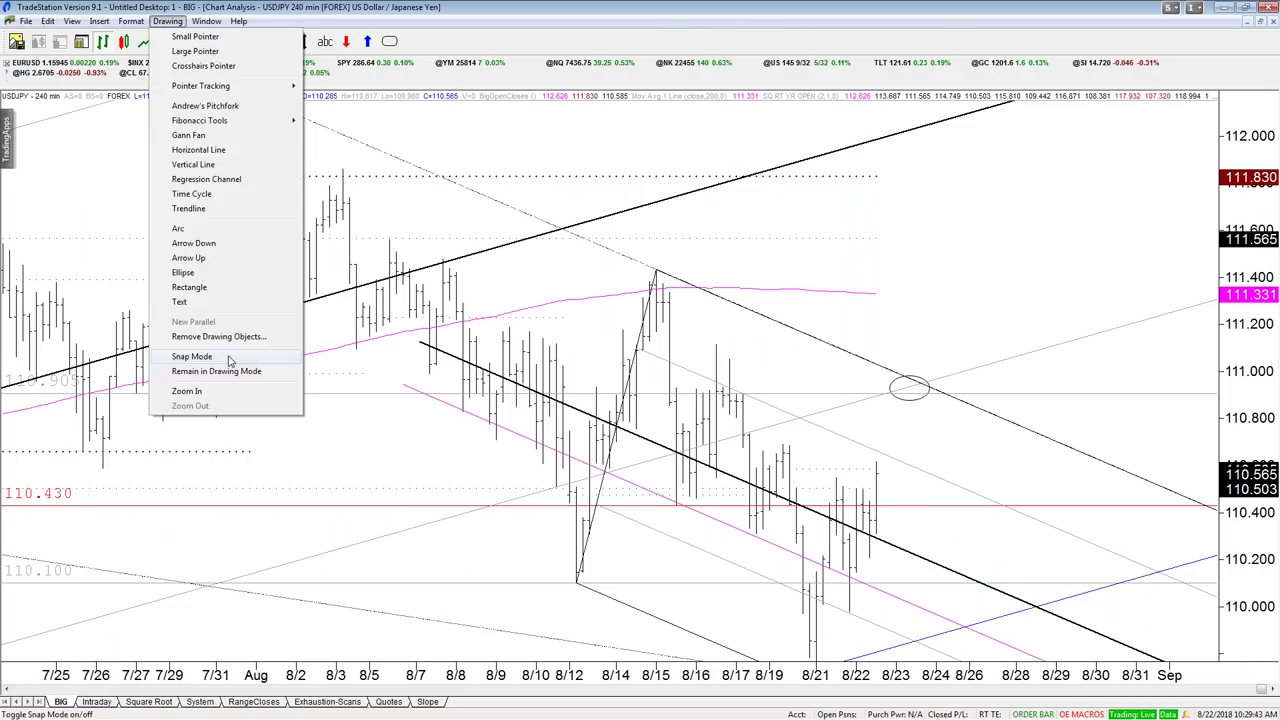
left_click(229, 360)
left_click(816, 660)
left_click(836, 478)
left_click(843, 565)
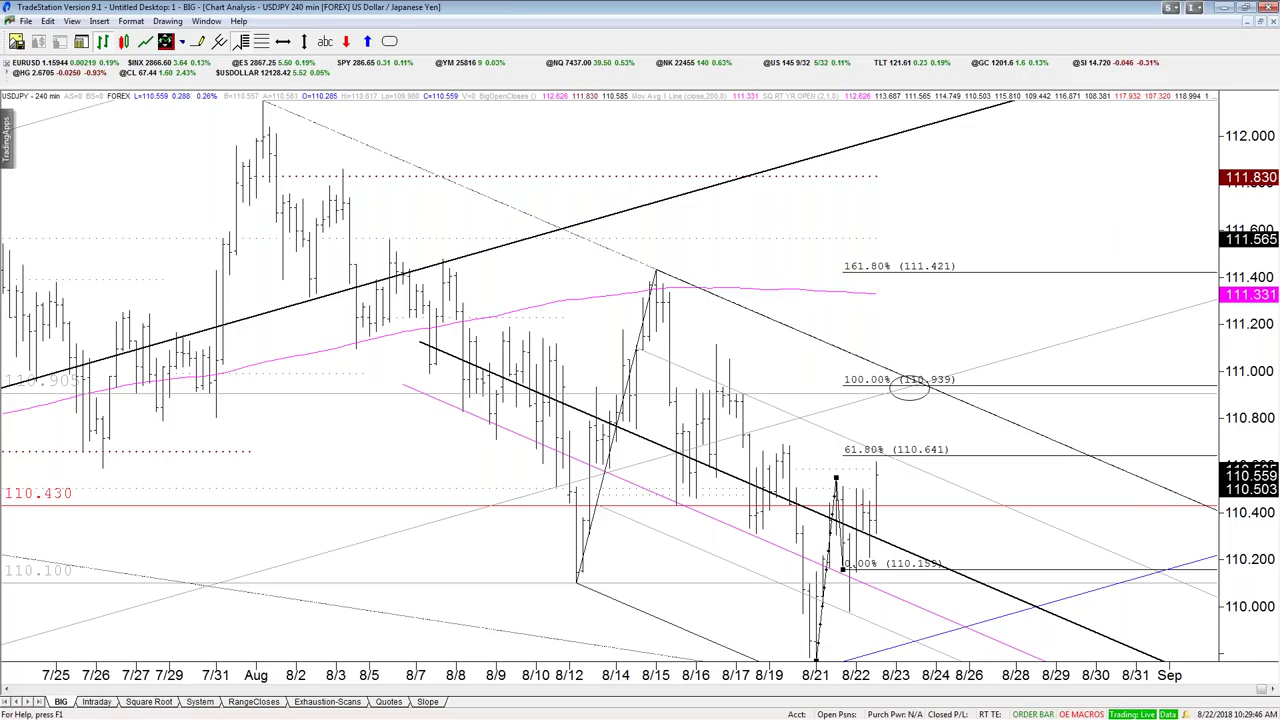
left_click_drag(843, 566, 849, 606)
left_click(925, 425)
left_click(936, 428)
key("Delete")
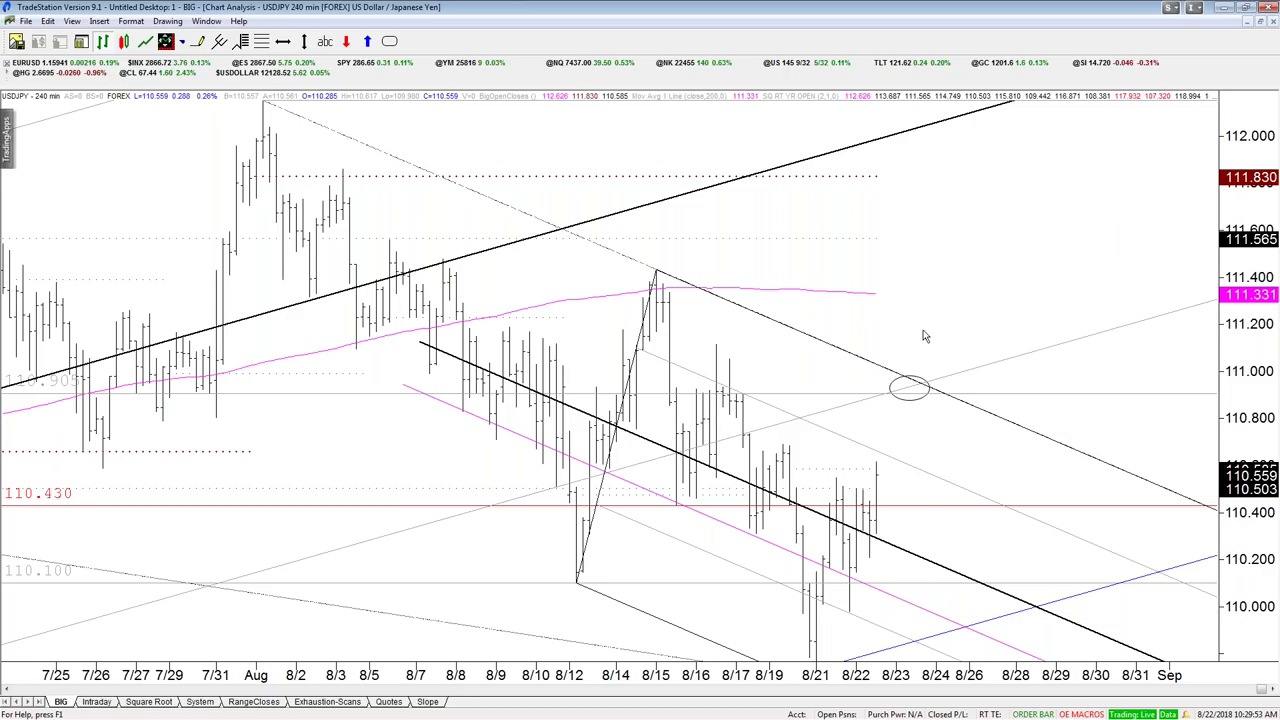
- Zoom out the USDJPY 240-minute chart and delete the Fibonacci extension drawing
mouse_move(918, 390)
scroll(918, 314, "down", 3)
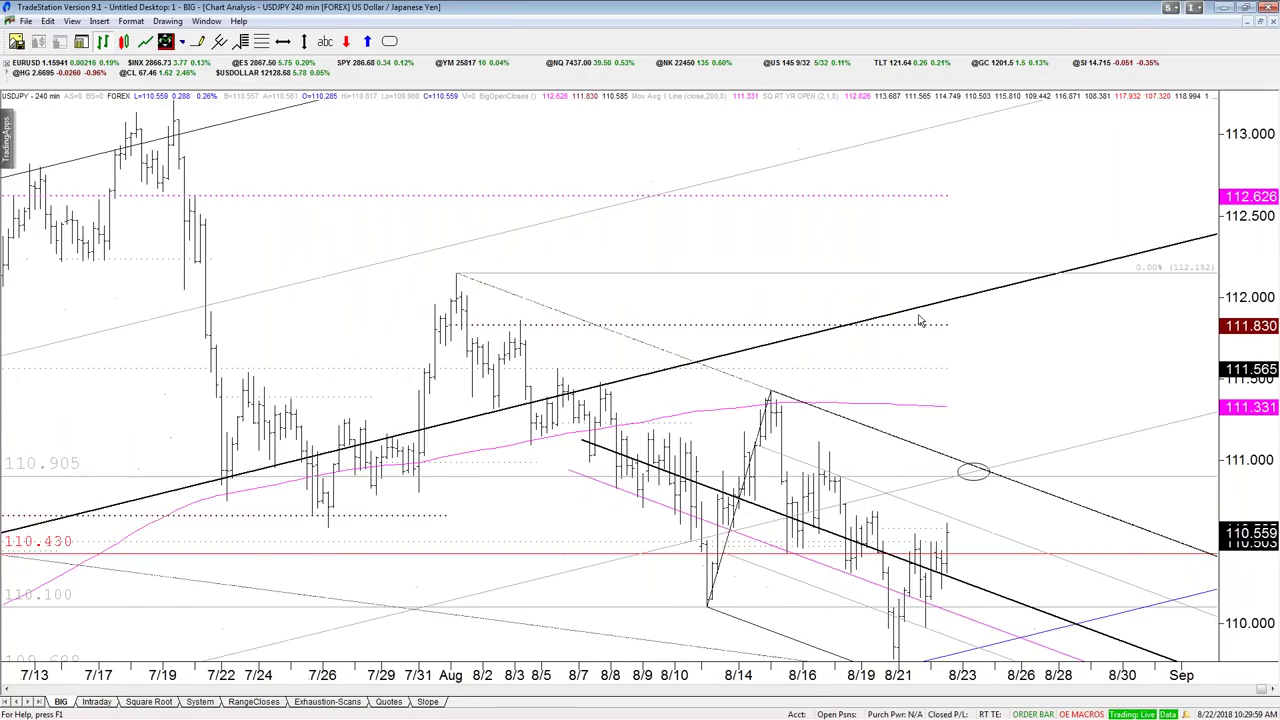
scroll(920, 320, "down", 1)
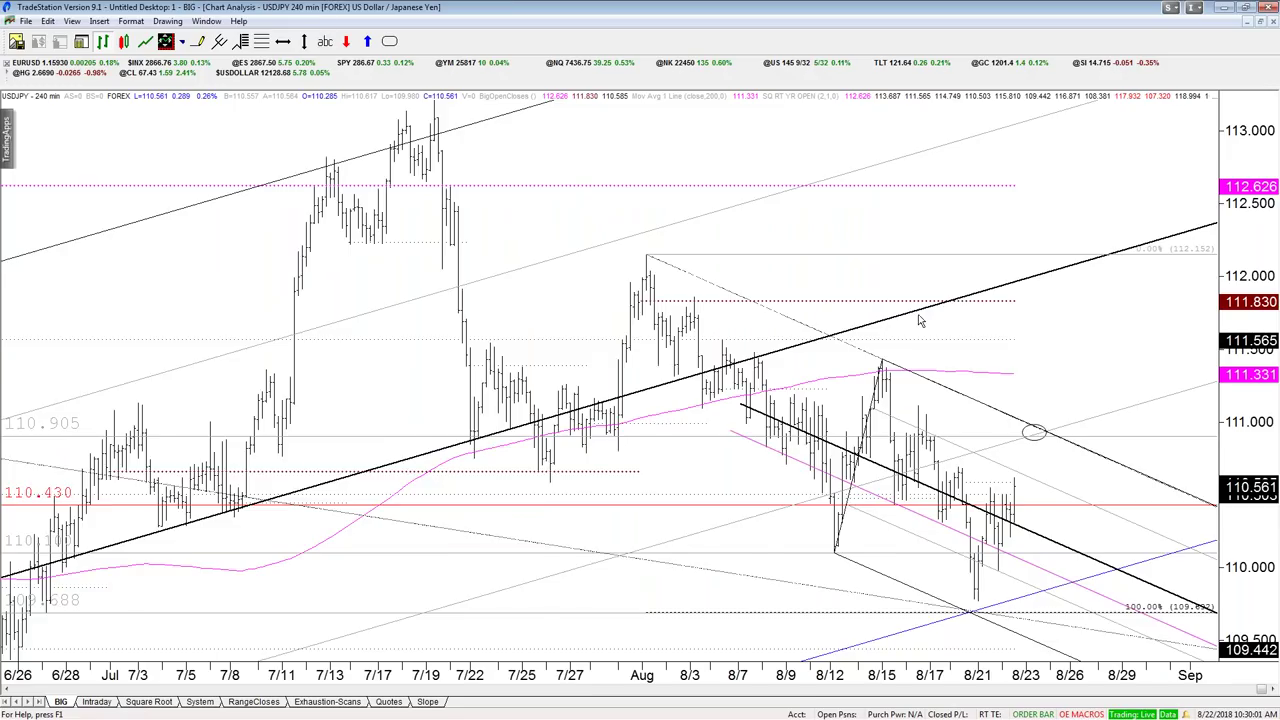
scroll(919, 320, "down", 2)
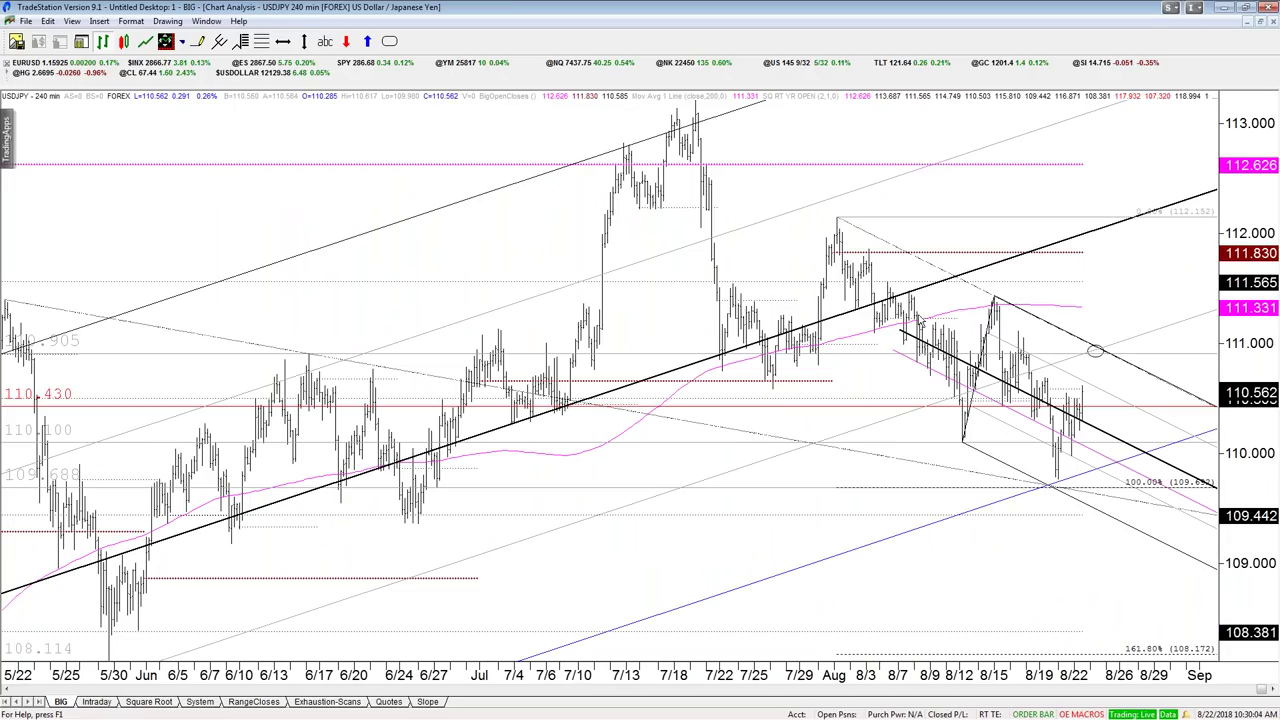
scroll(920, 320, "down", 1)
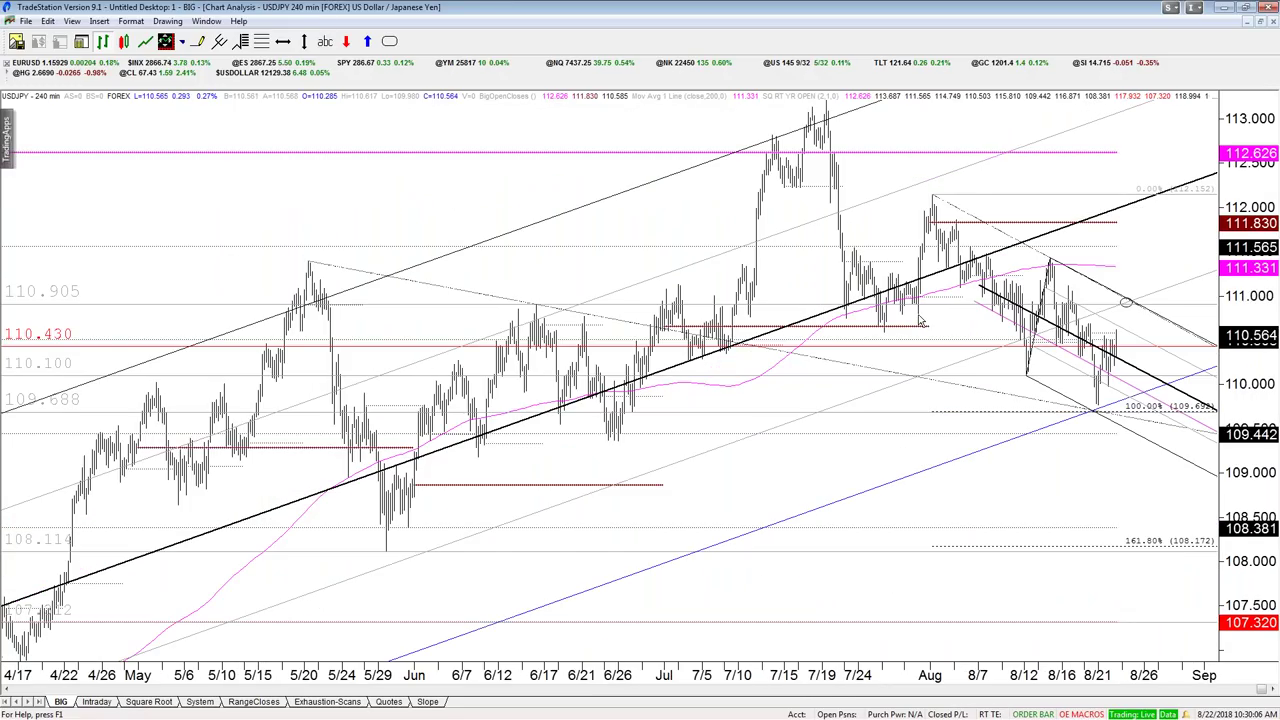
scroll(920, 320, "down", 1)
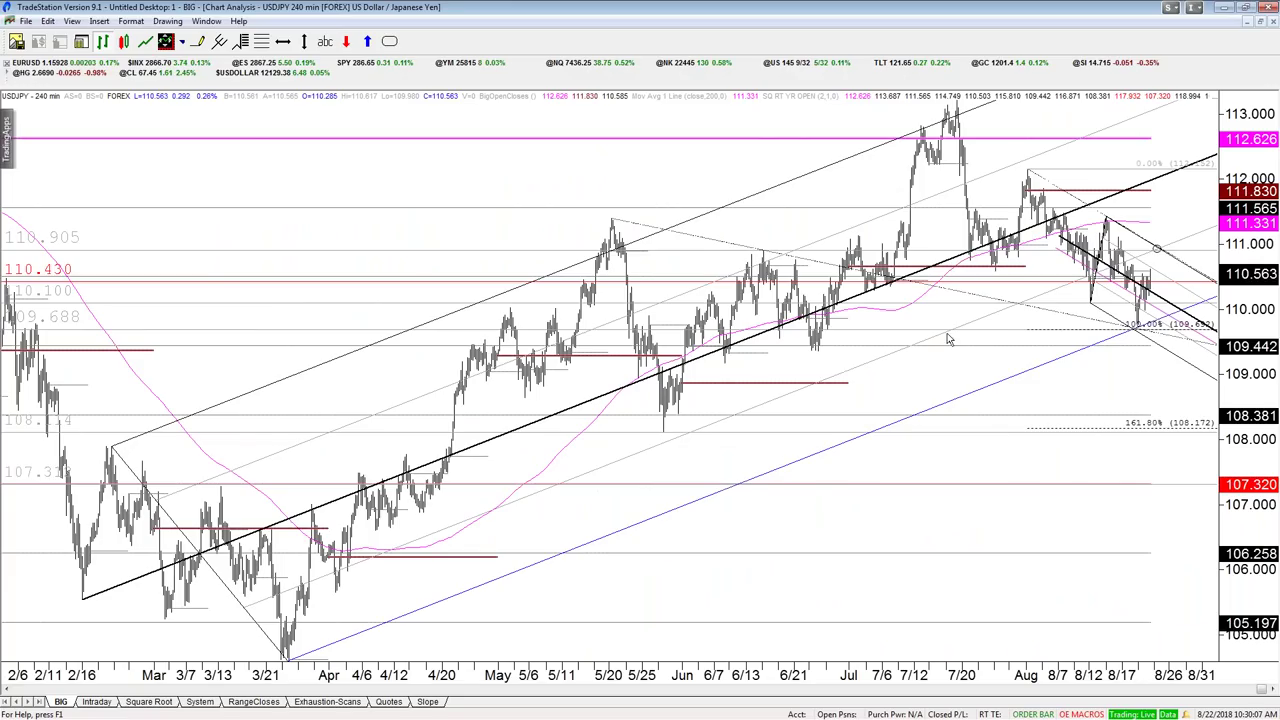
left_click_drag(297, 177, 323, 220)
left_click(1146, 428)
key("Delete")
- Zoom back in, dismiss the ad popup, and switch to the SB Trade Desk browser page
scroll(1123, 419, "up", 5)
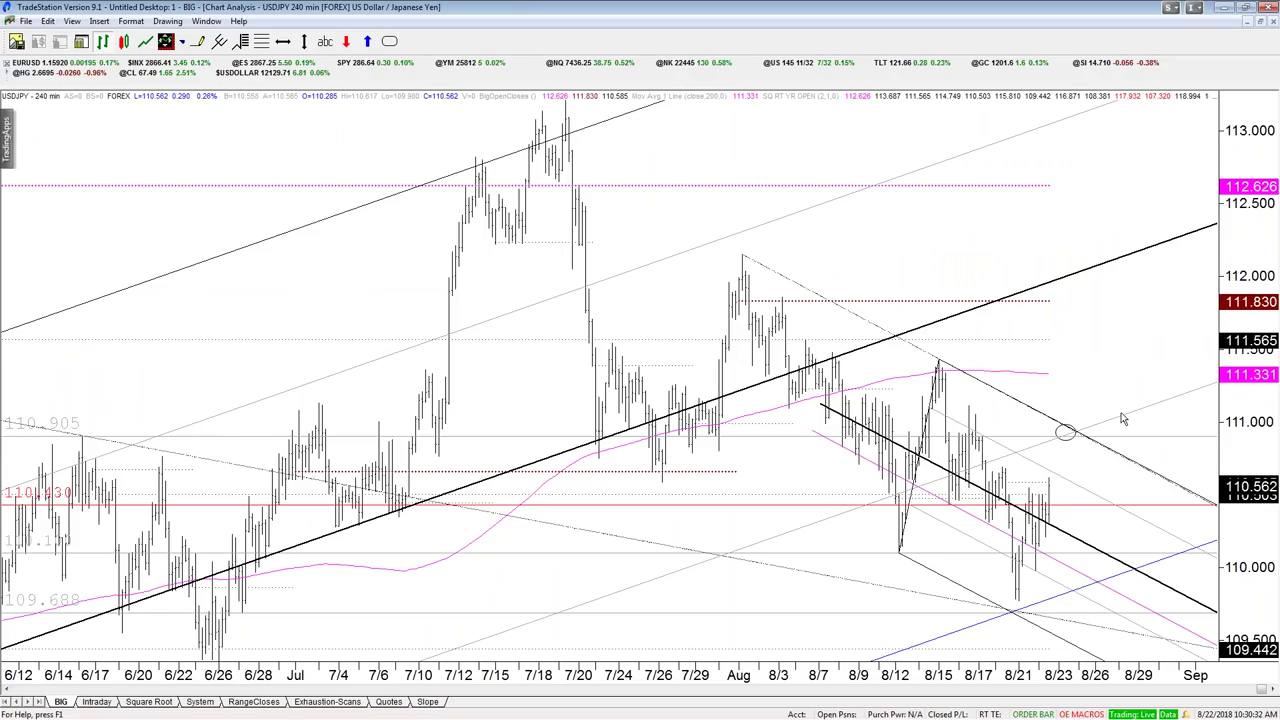
scroll(1122, 419, "down", 1)
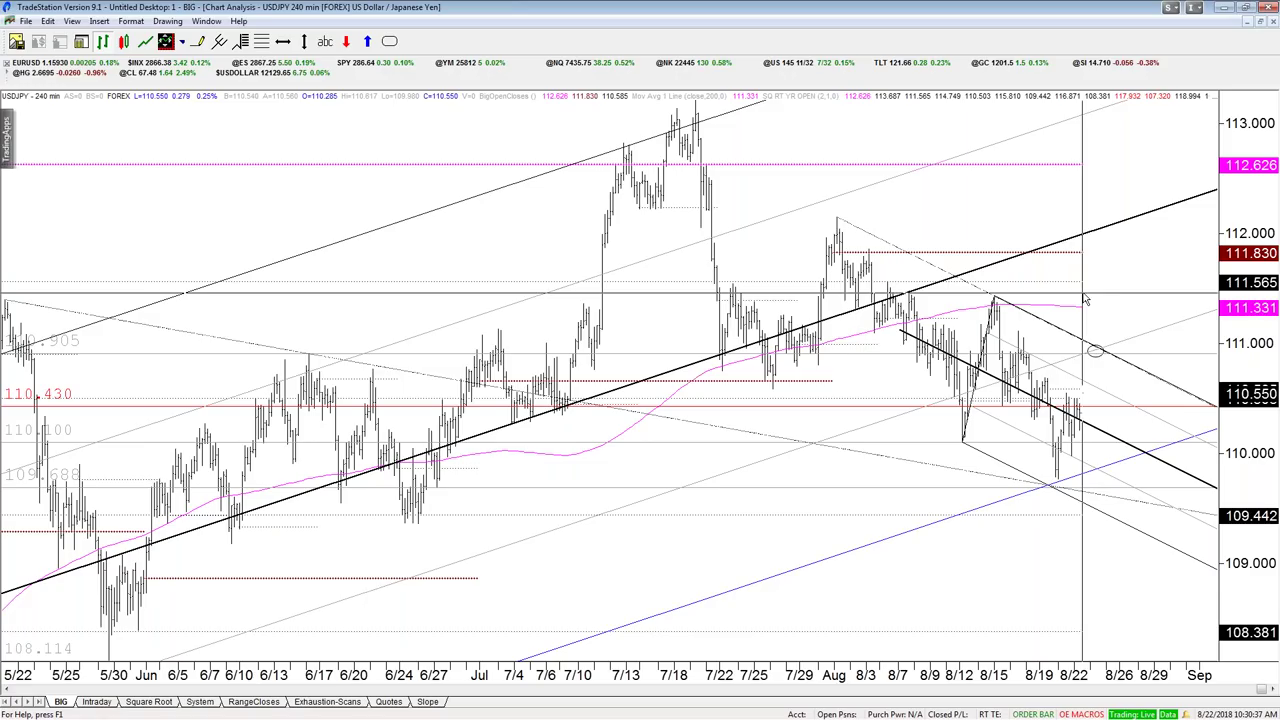
mouse_move(1083, 385)
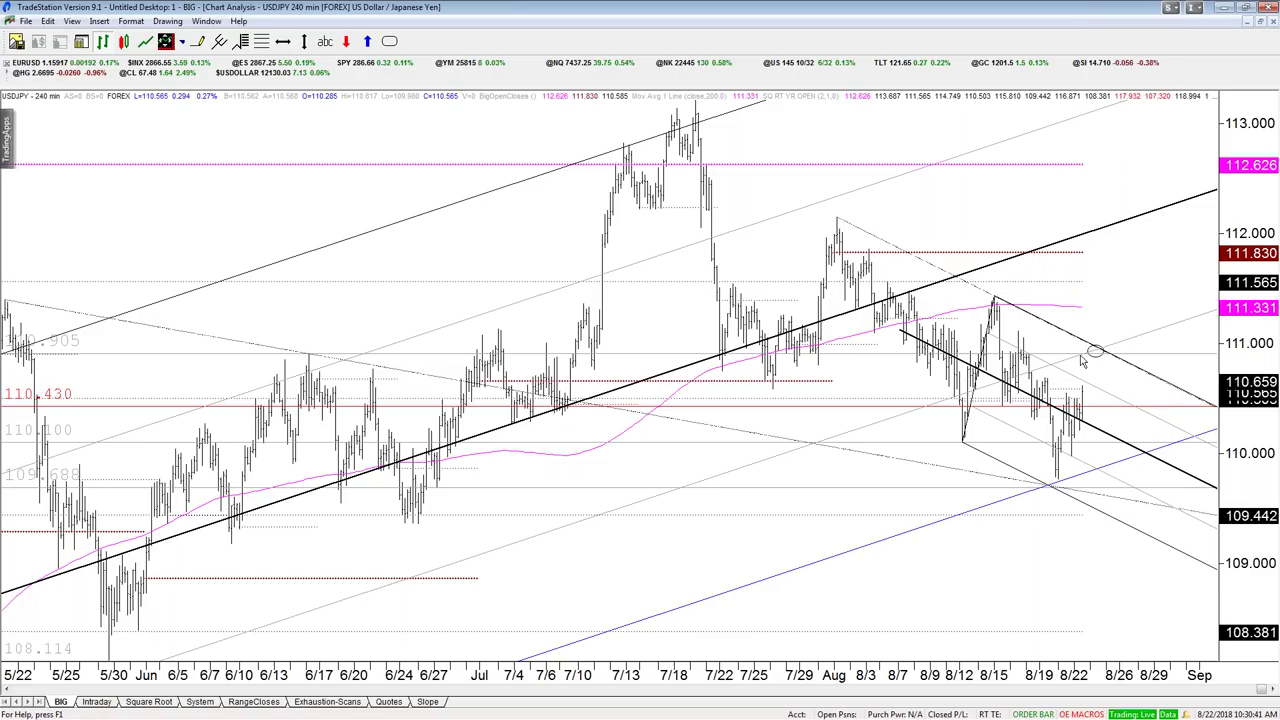
mouse_move(1096, 352)
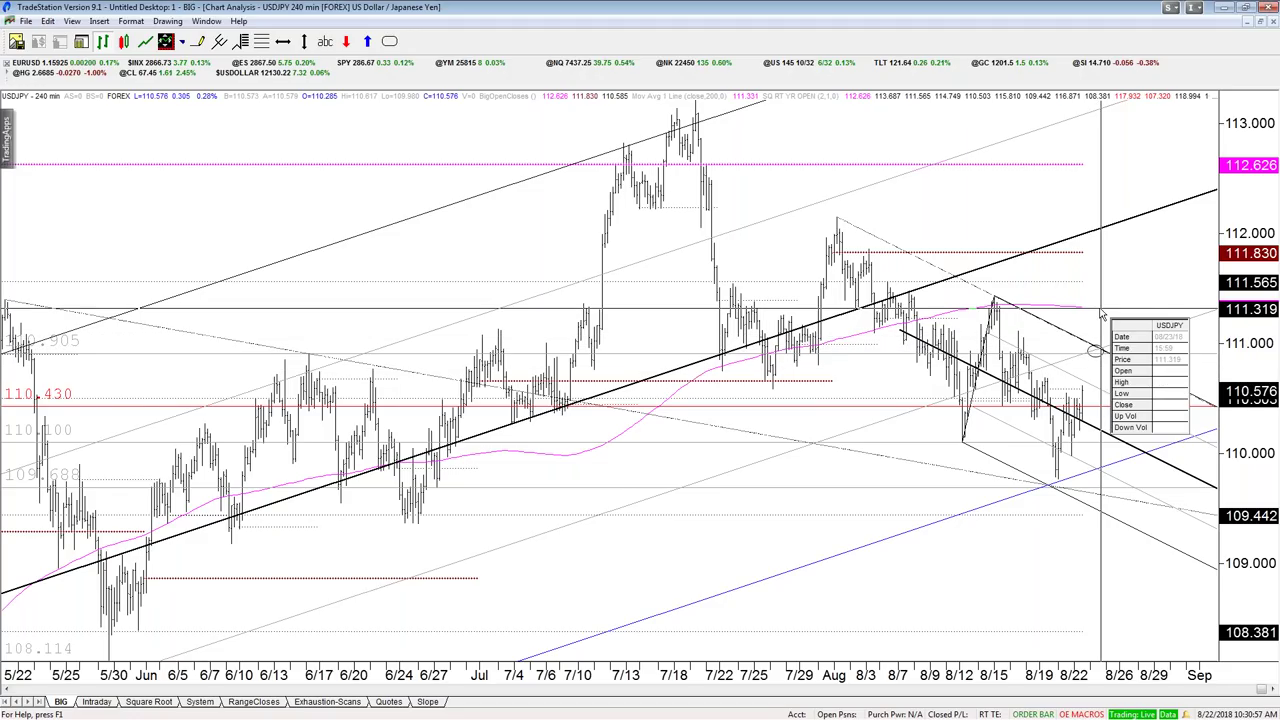
left_click(1260, 506)
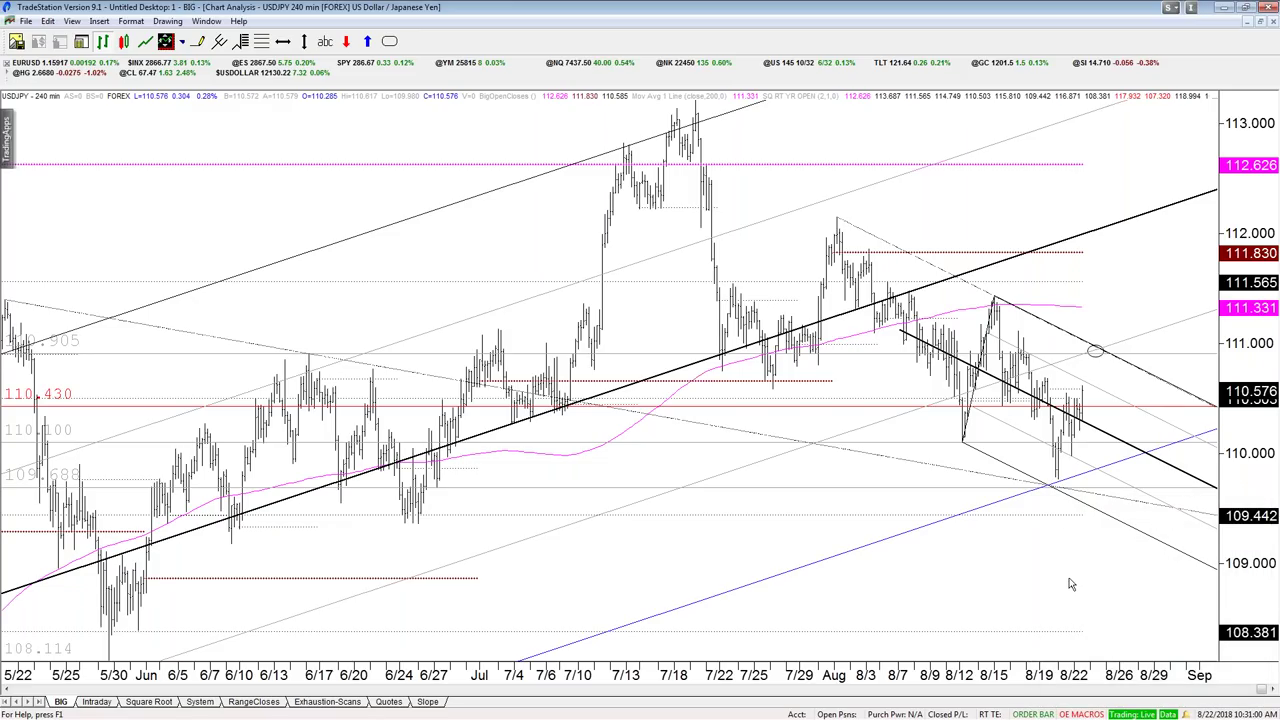
mouse_move(1067, 487)
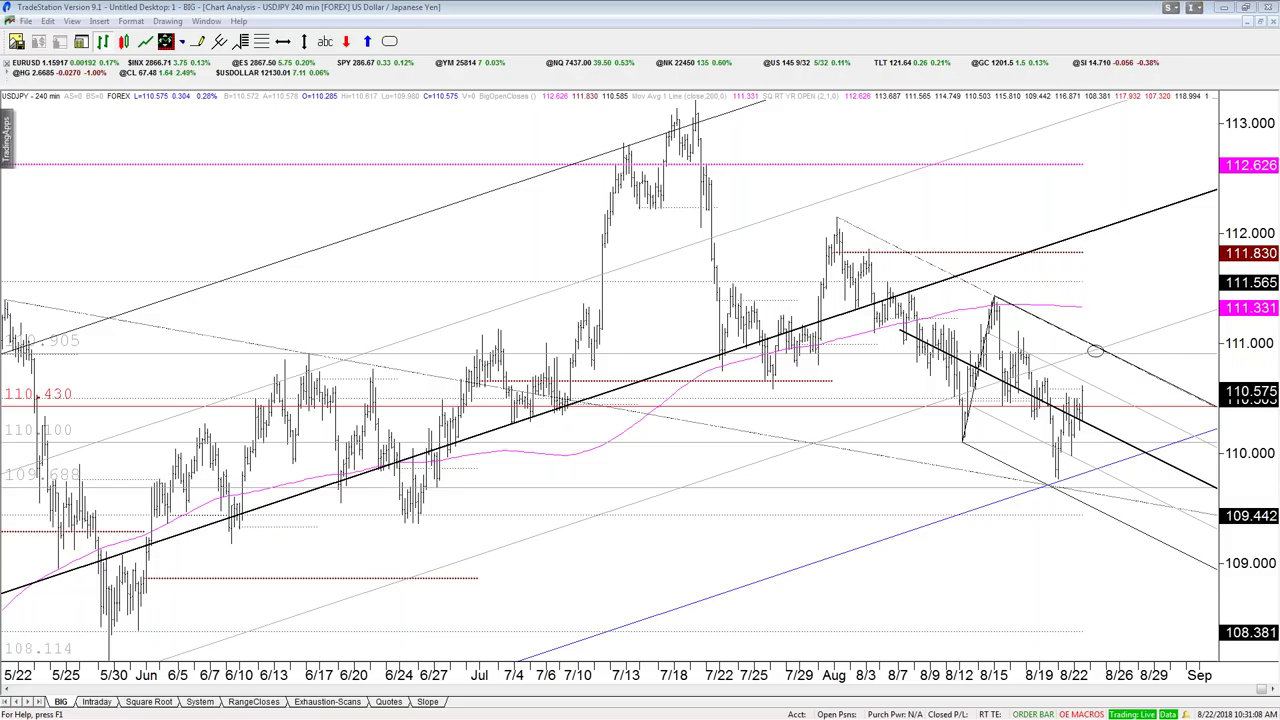
key("alt+Tab")
key("ctrl+7")
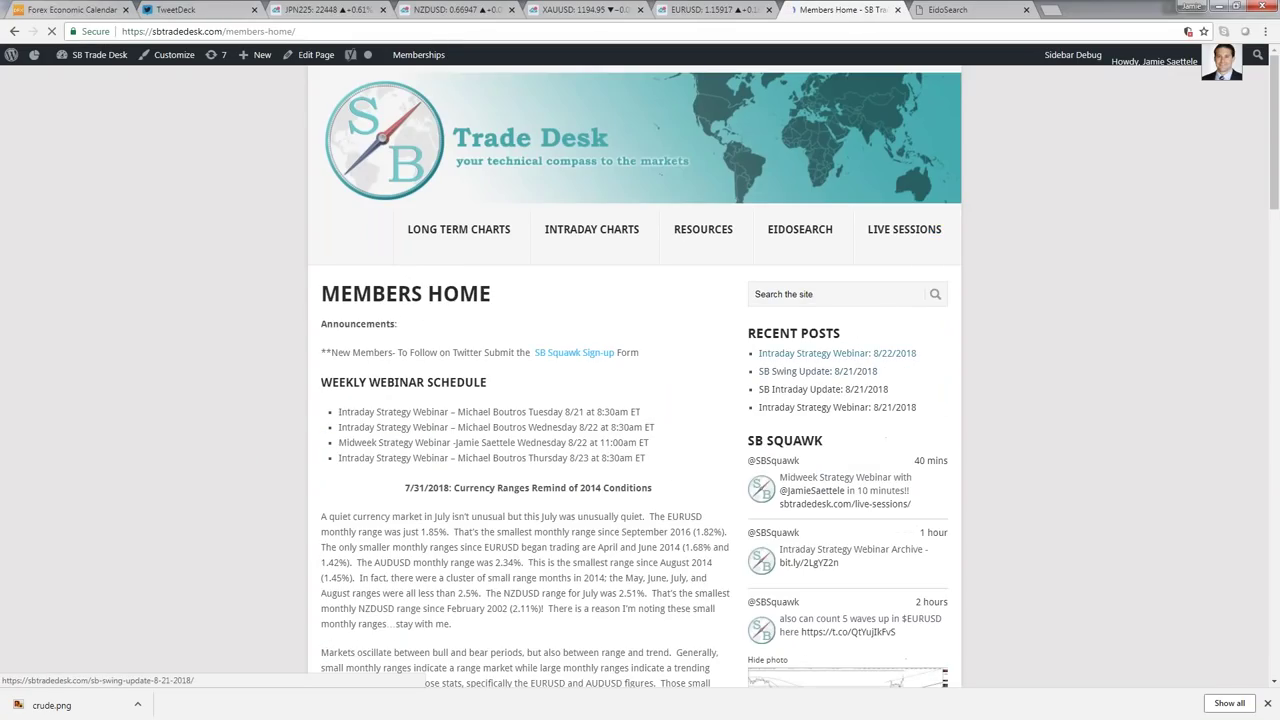
- Enlarge the USDJPY Daily chart in the 8/21/2018 swing update, then return to the NZDUSD TradingView tab
scroll(534, 491, "down", 6)
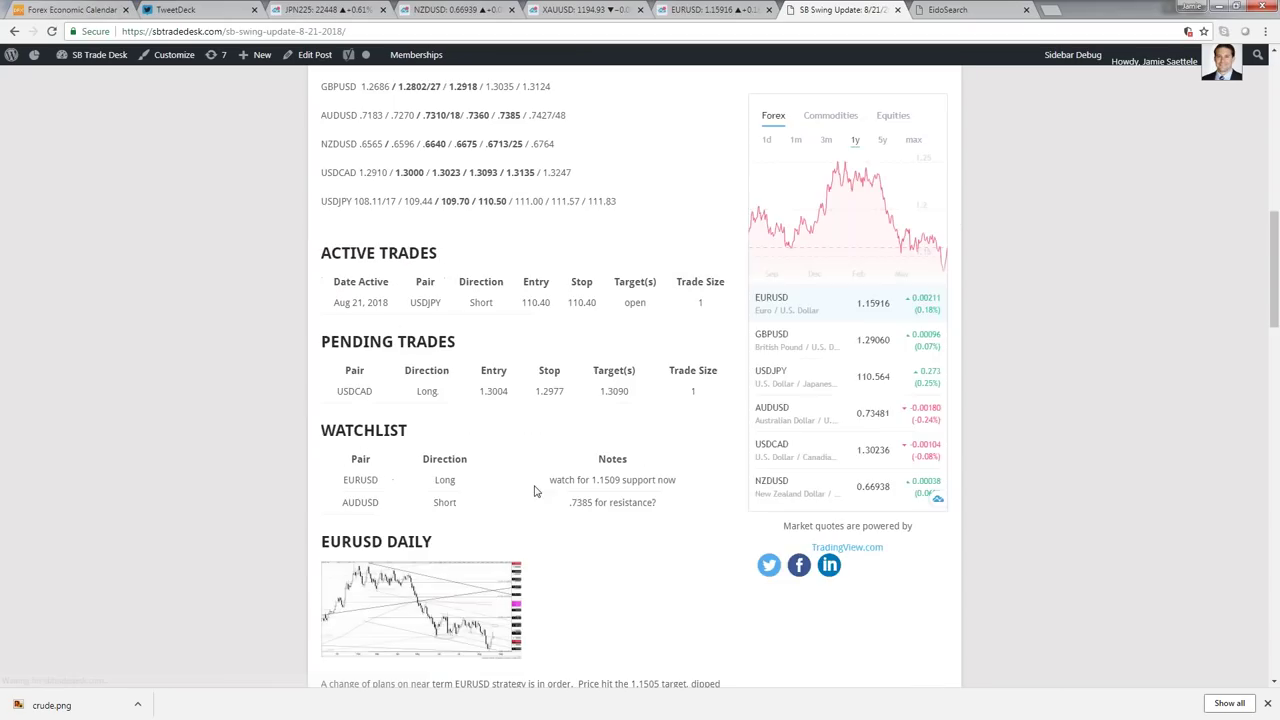
scroll(534, 491, "down", 7)
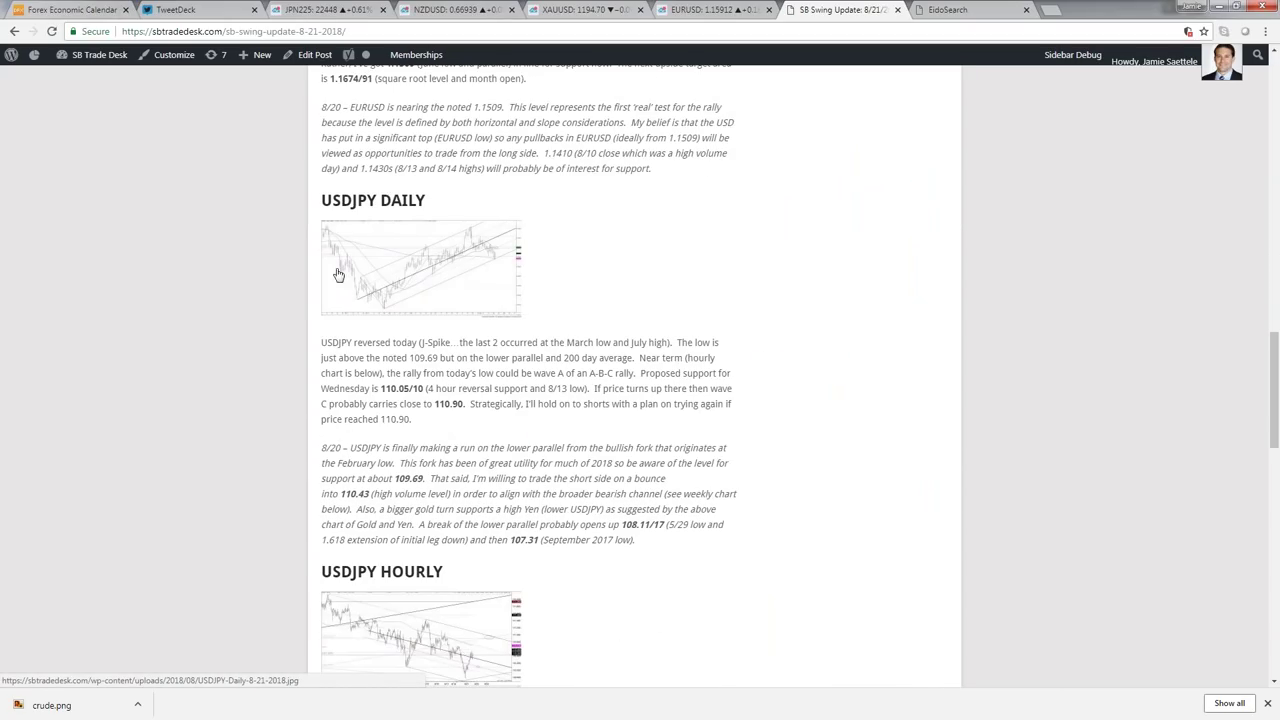
left_click(366, 277)
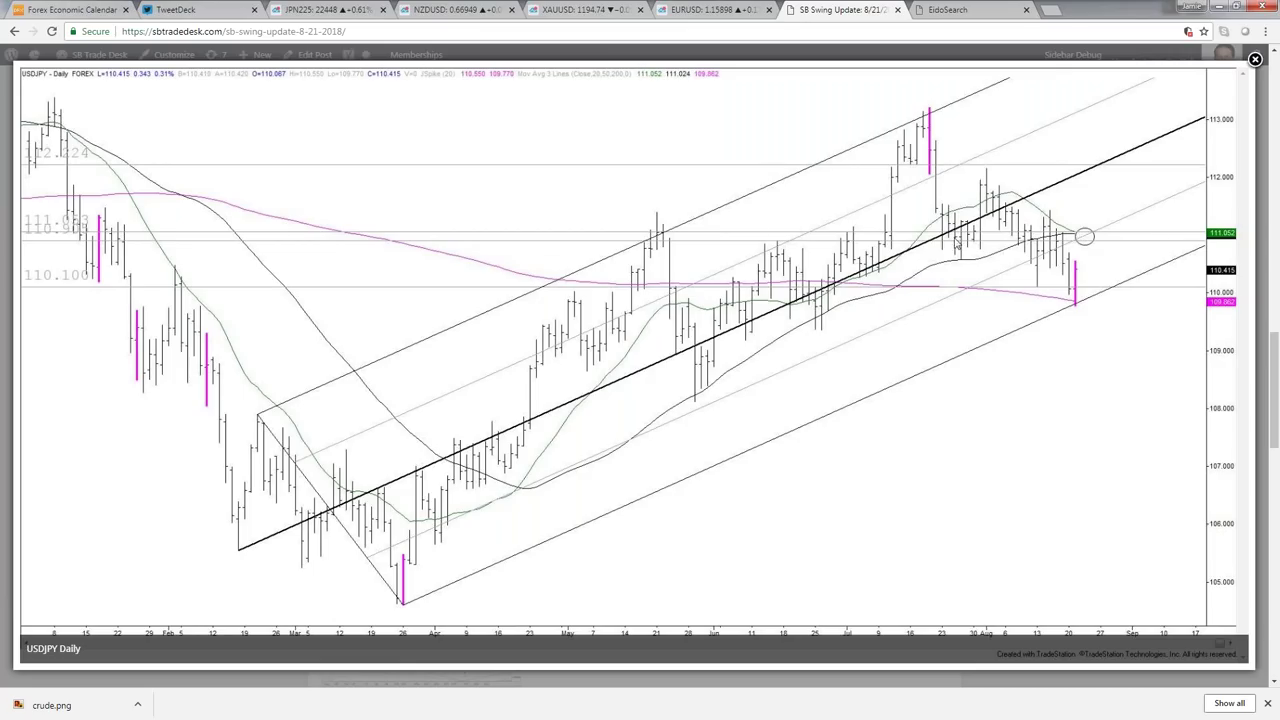
left_click(1255, 59)
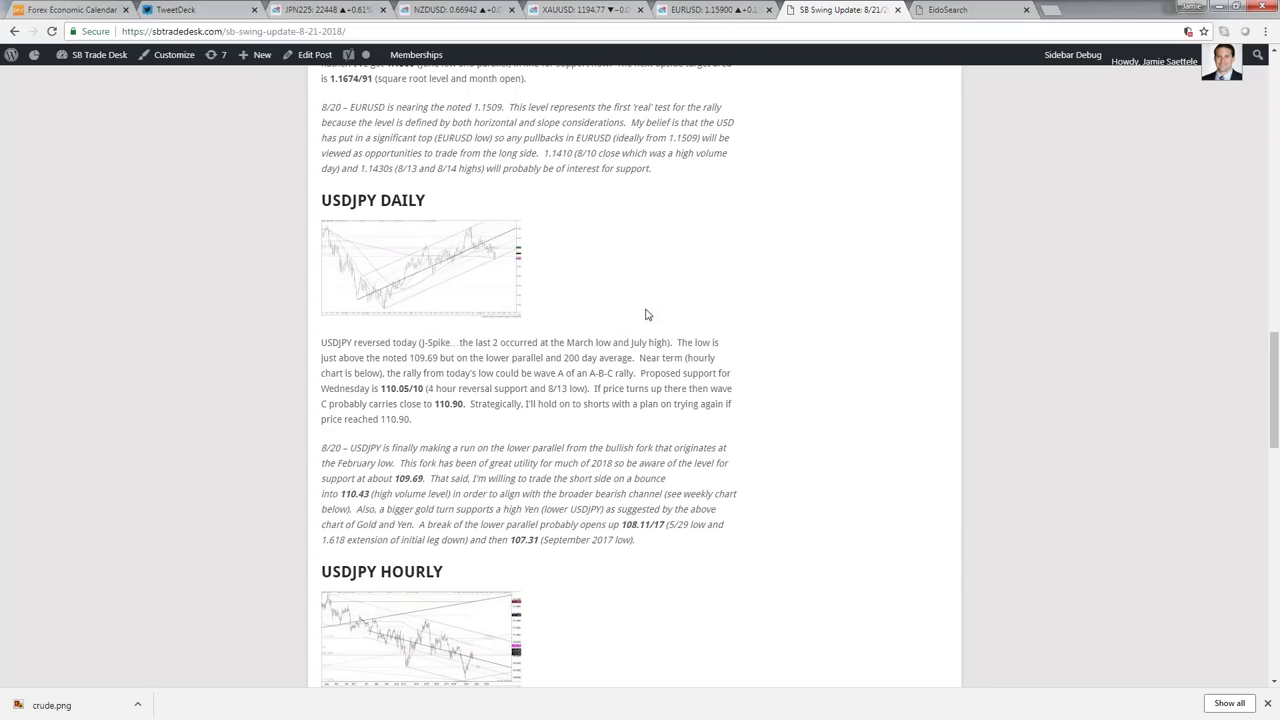
left_click(423, 9)
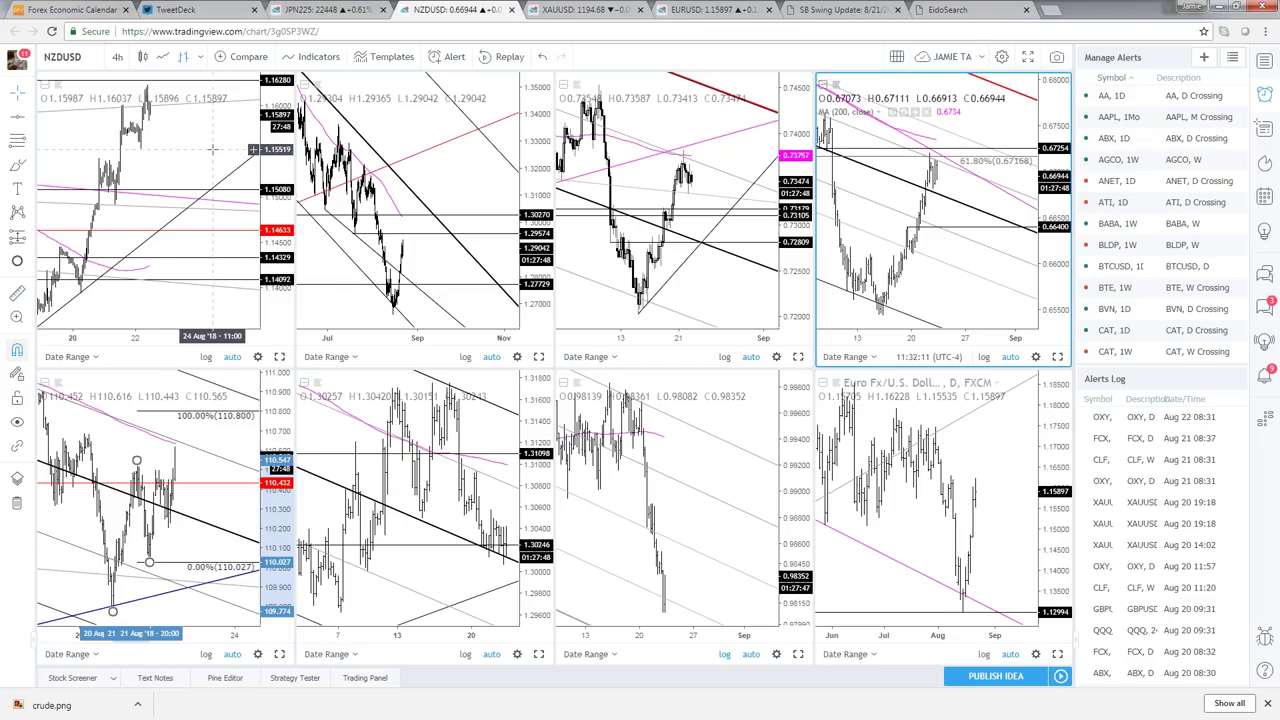
- Zoom out the NZDUSD chart, activate the USDJPY hourly chart, then switch back to TradeStation
scroll(213, 150, "down", 1)
scroll(213, 150, "down", 2)
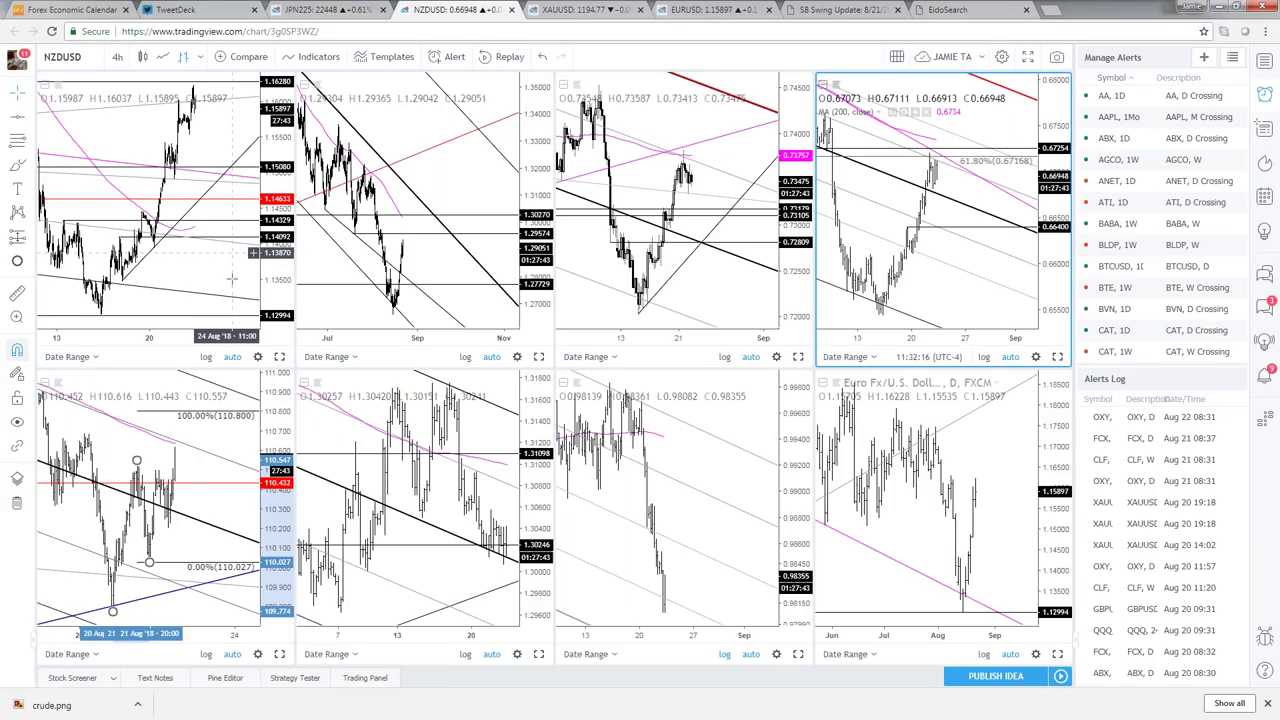
left_click(253, 508)
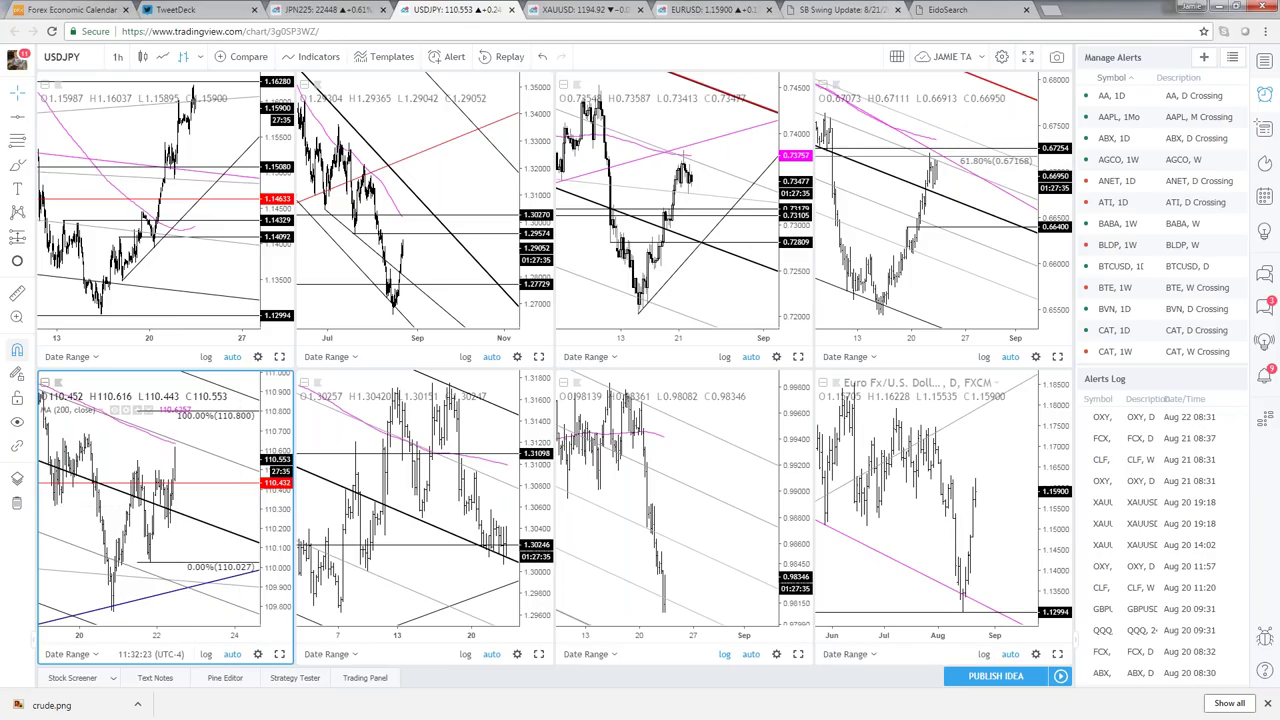
key("alt+Tab")
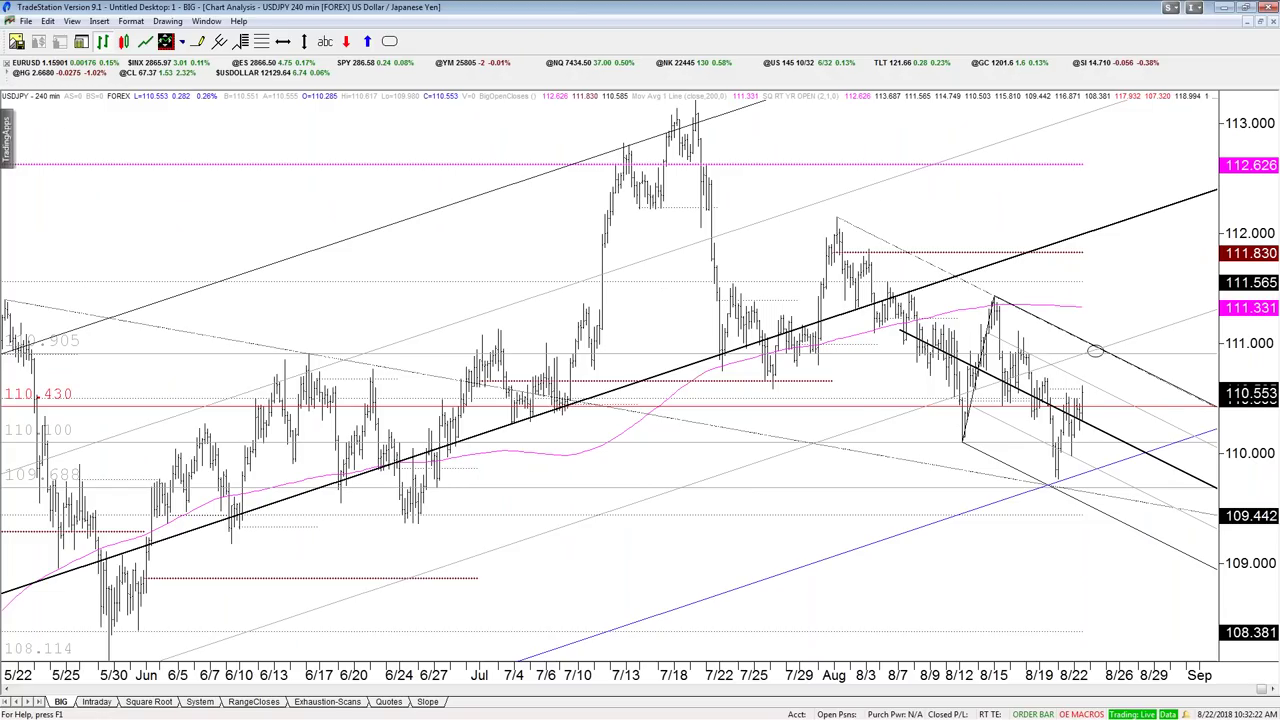
- Tile all six currency charts, zoom out AUDUSD, activate GBPUSD, and shrink the TradeStation window
key("ctrl+F5")
left_click(1052, 316)
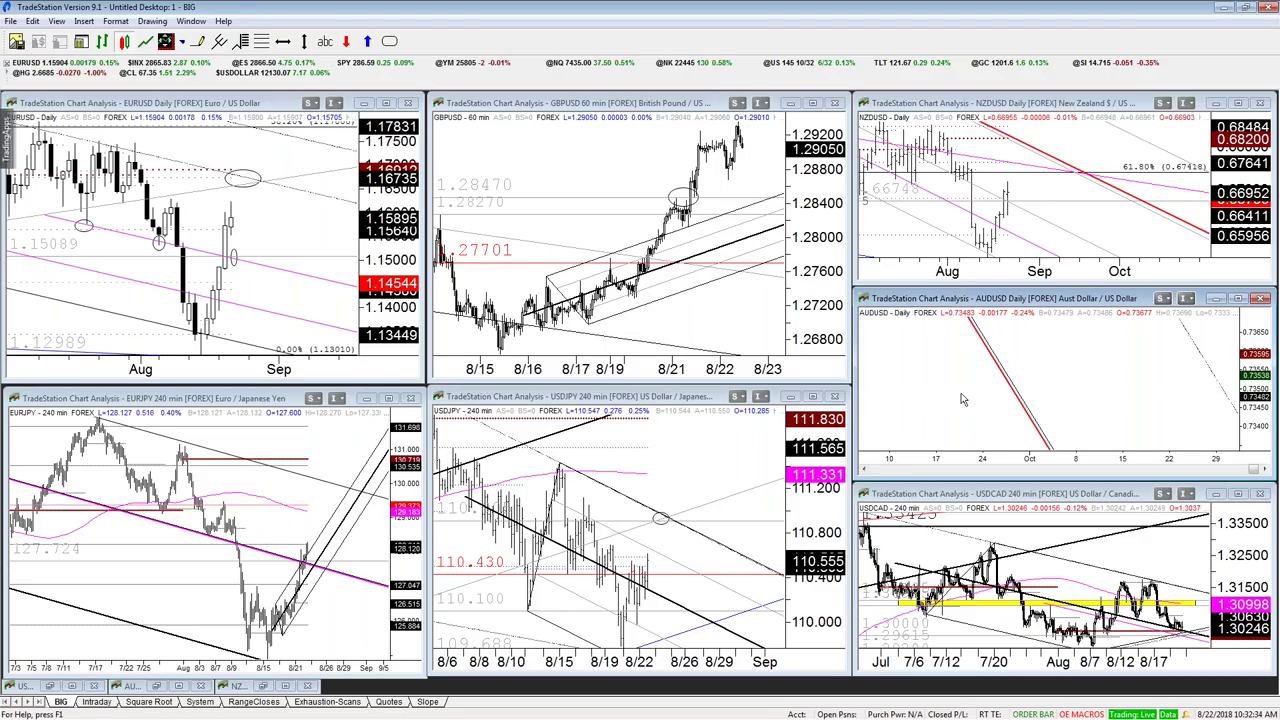
scroll(962, 399, "up", 3)
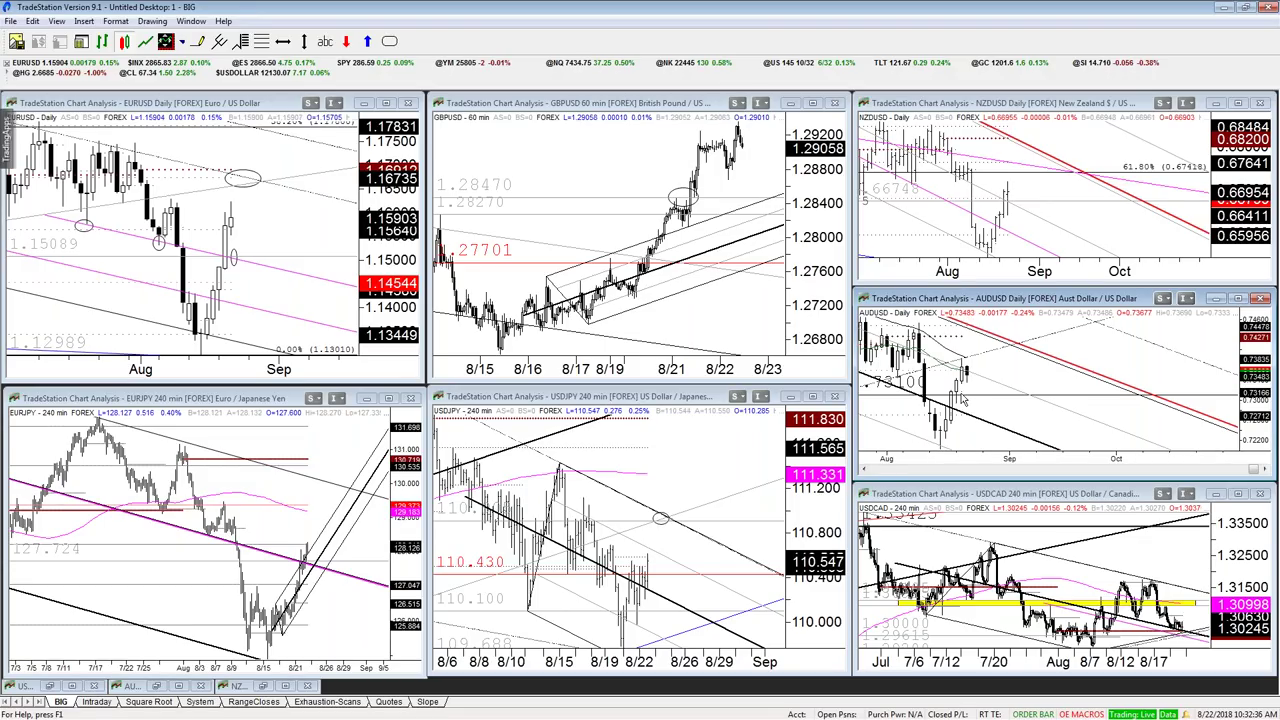
left_click(570, 159)
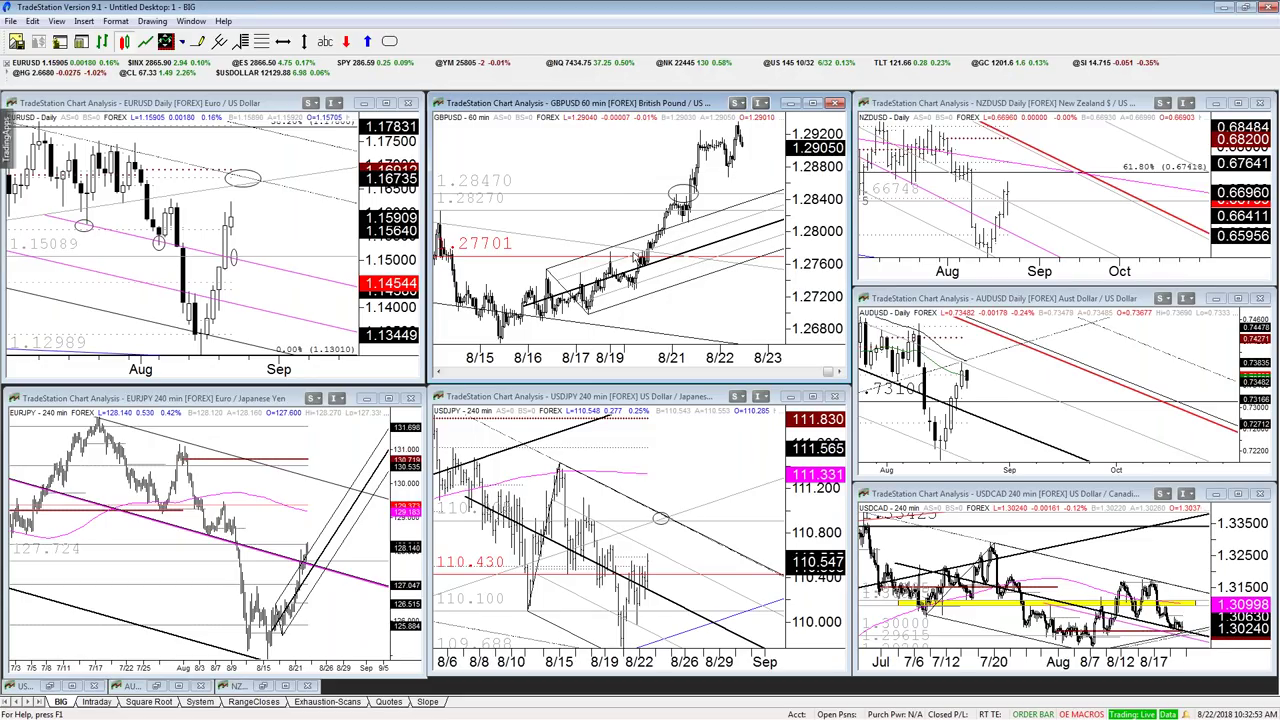
key("super+Down")
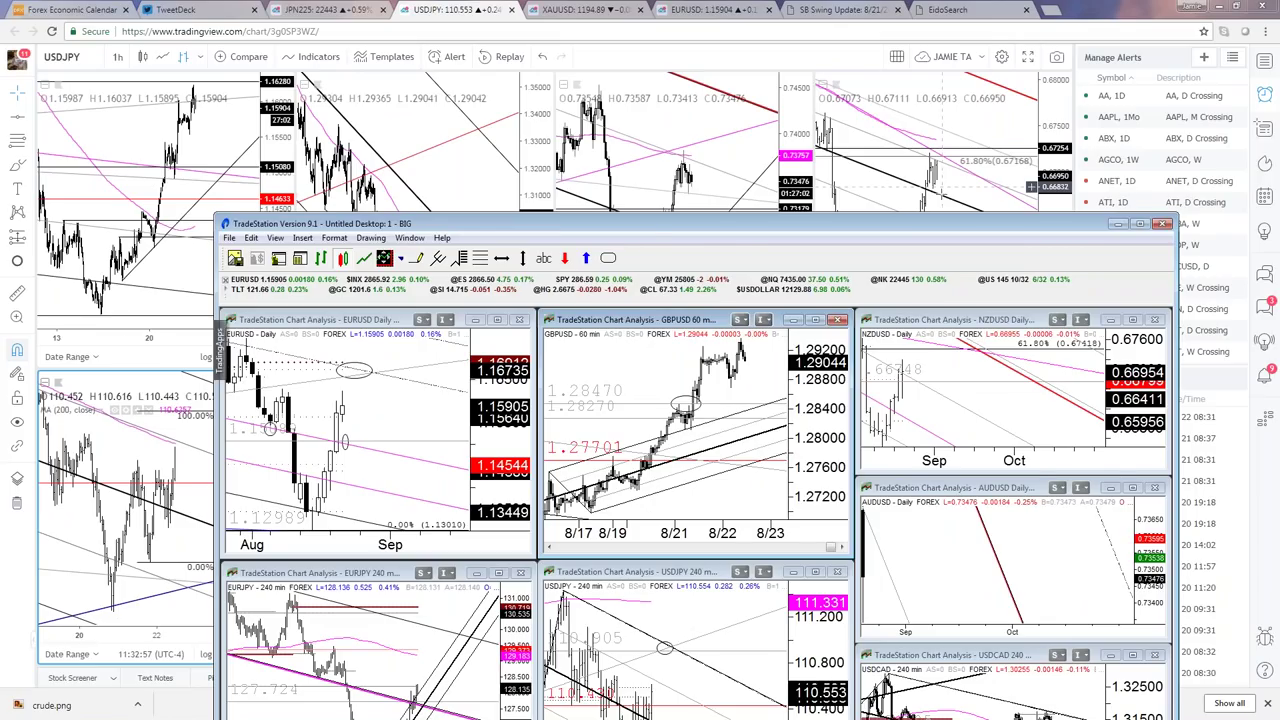
- Open the XAUUSD layout, enlarge the upper gold chart, and switch it to the 1W interval
key("super+shift+Right")
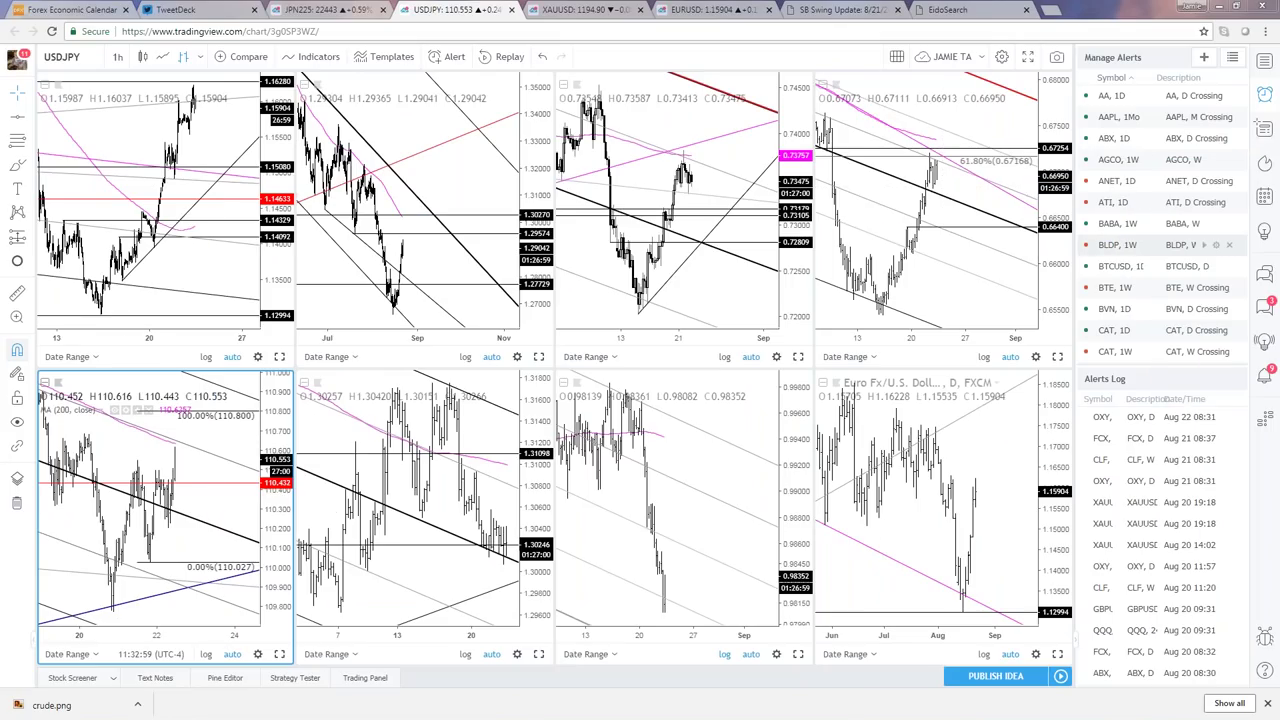
left_click(565, 9)
left_click_drag(740, 203, 845, 203)
scroll(1015, 203, "down", 3)
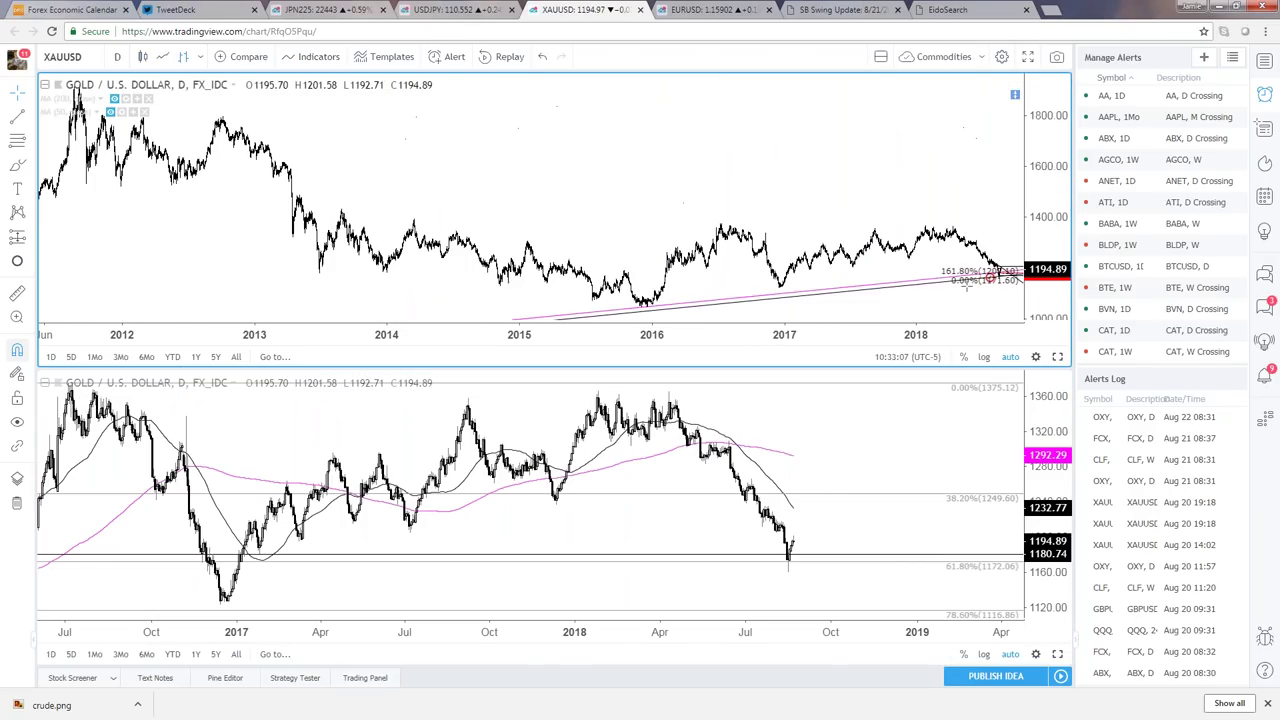
left_click(1057, 357)
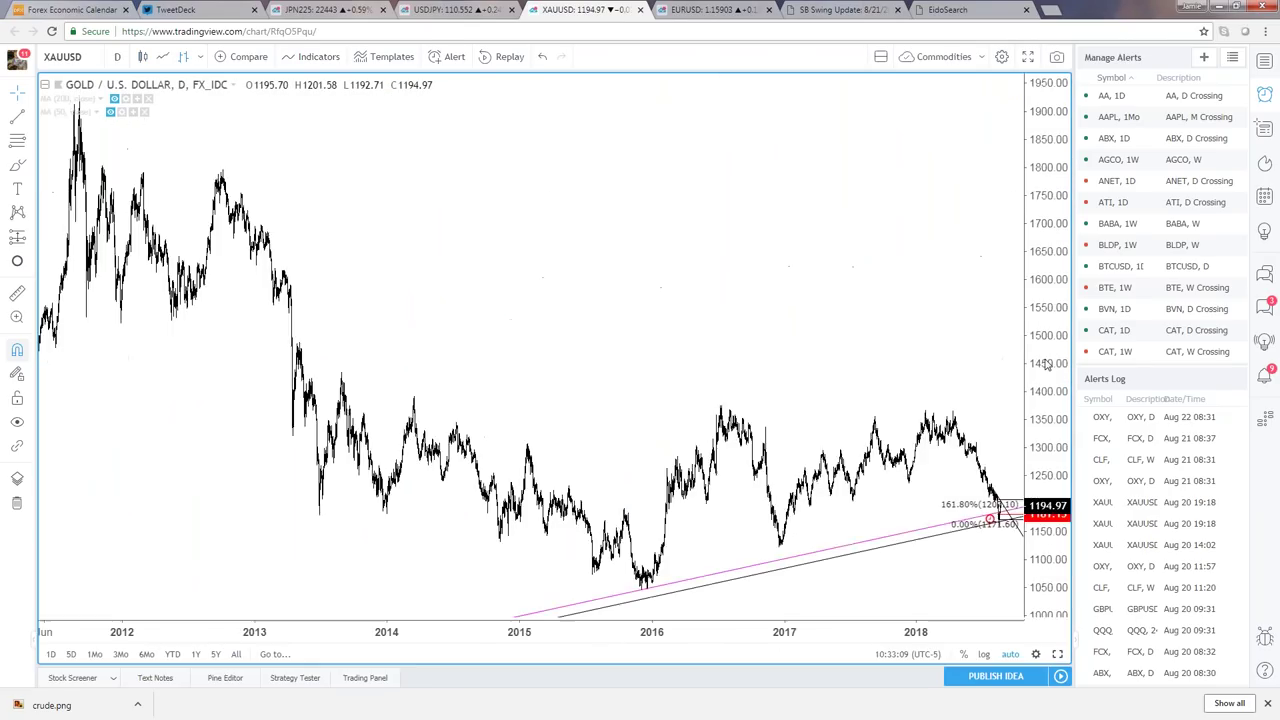
scroll(810, 390, "down", 4)
type("1W")
key("Return")
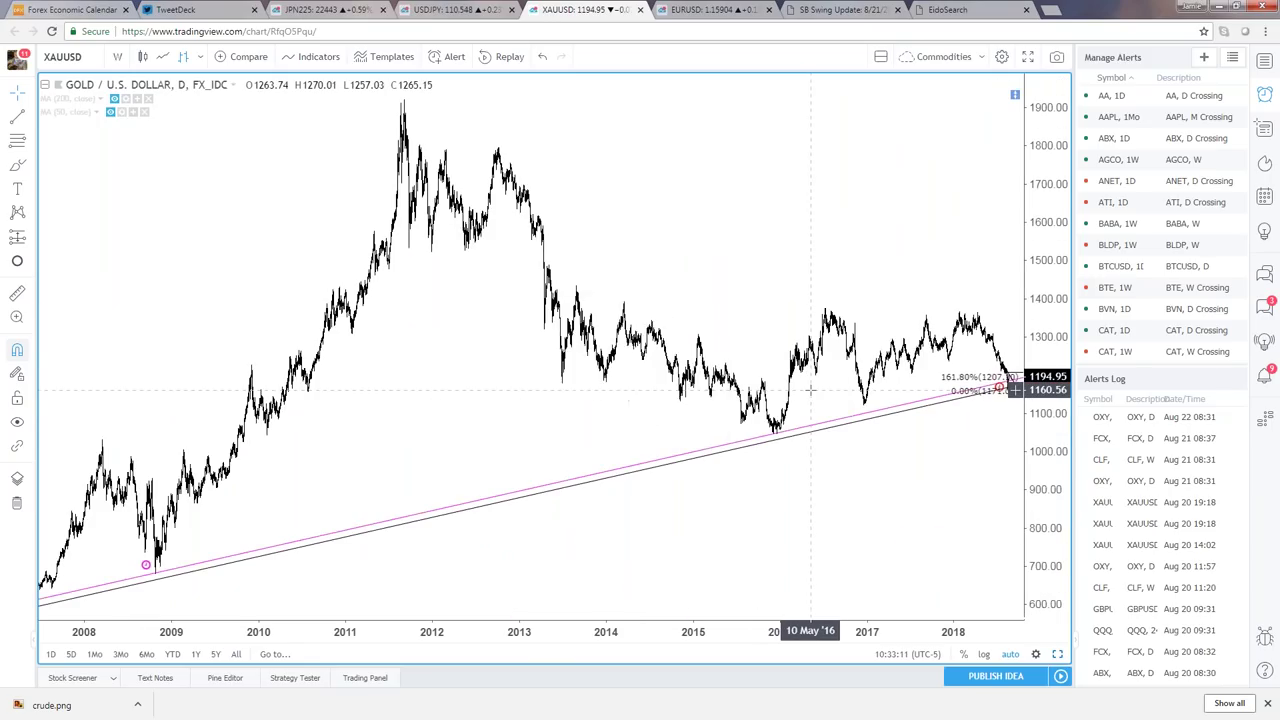
- Zoom out the weekly gold chart to view its trendlines and fib extension, then select the black trendline
scroll(898, 450, "up", 2)
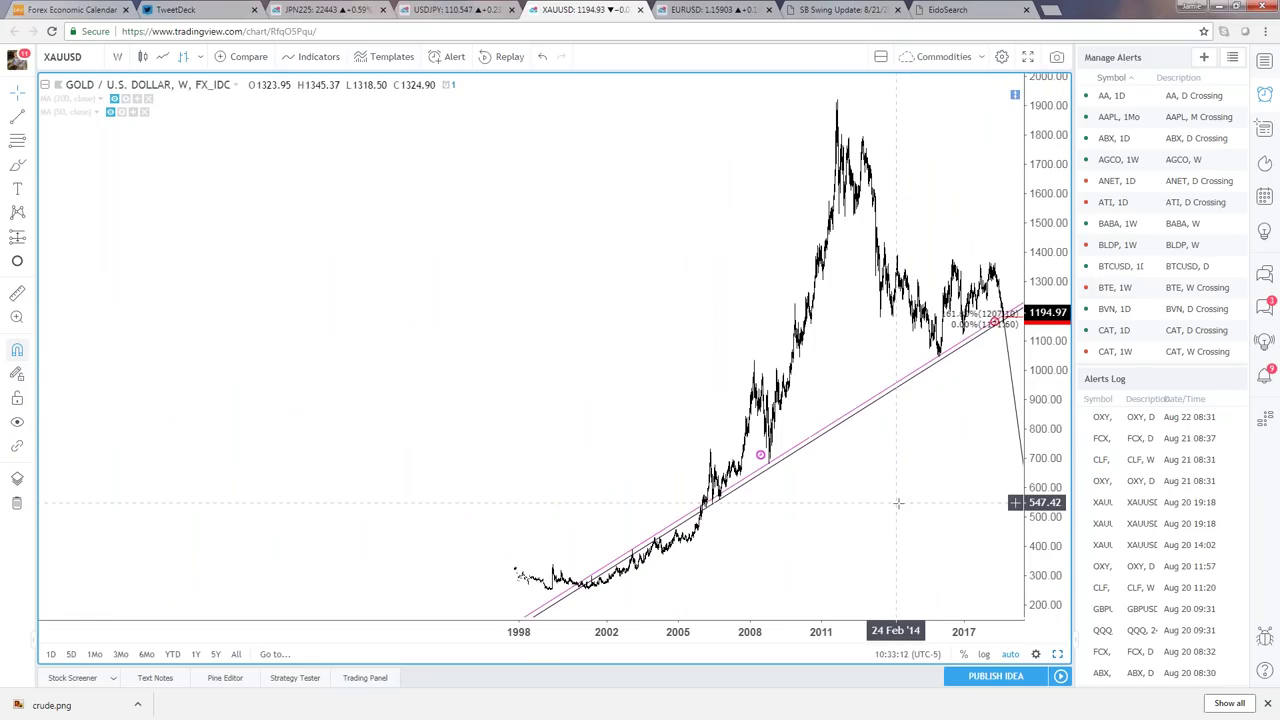
scroll(890, 512, "up", 2)
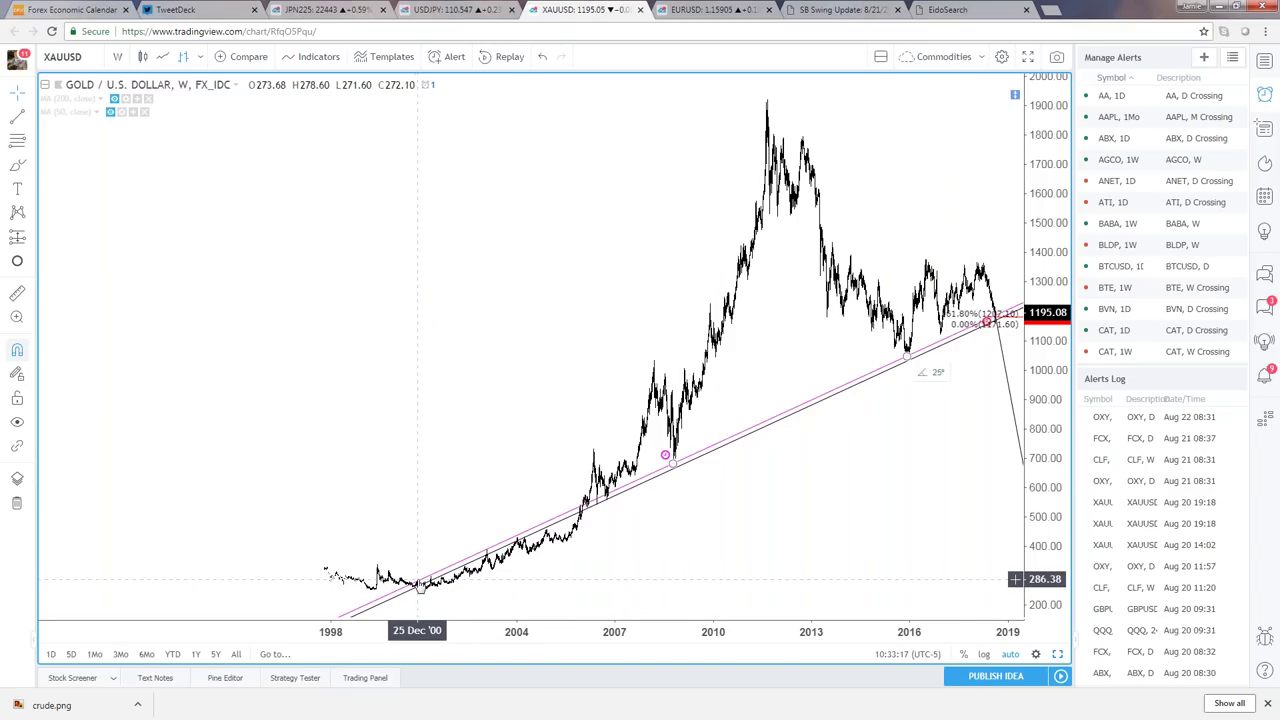
scroll(680, 520, "up", 2)
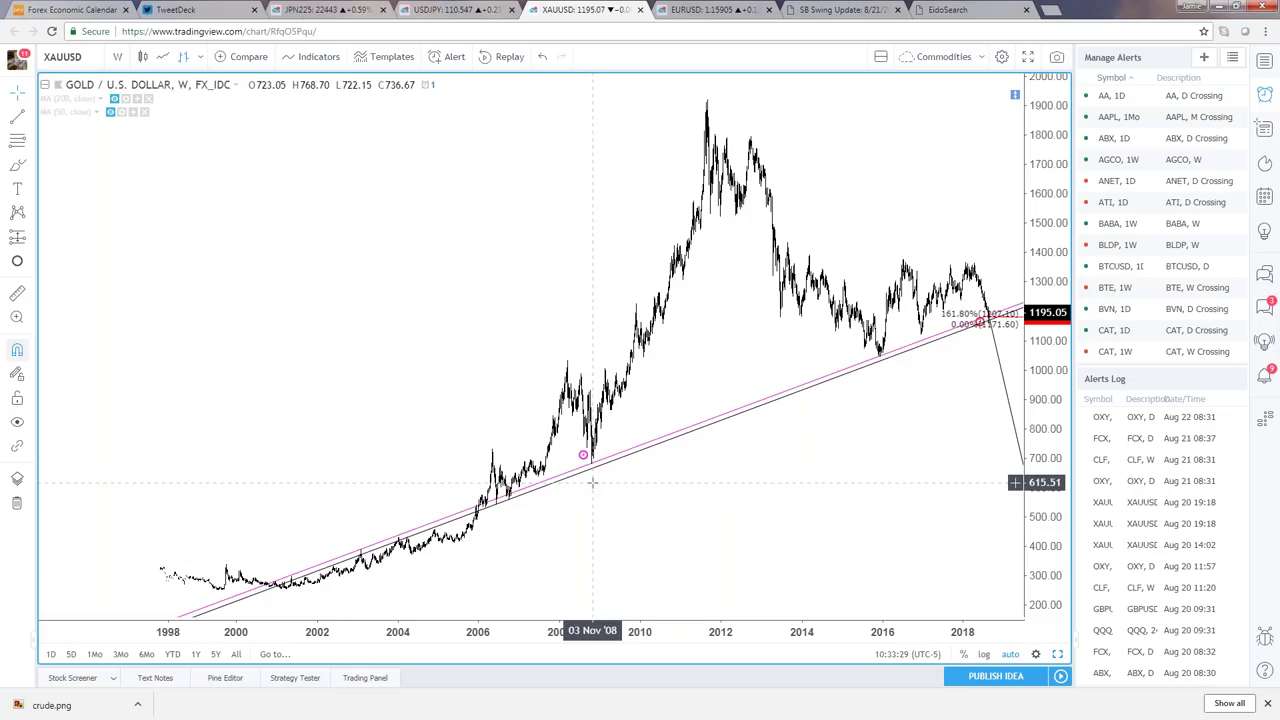
mouse_move(592, 466)
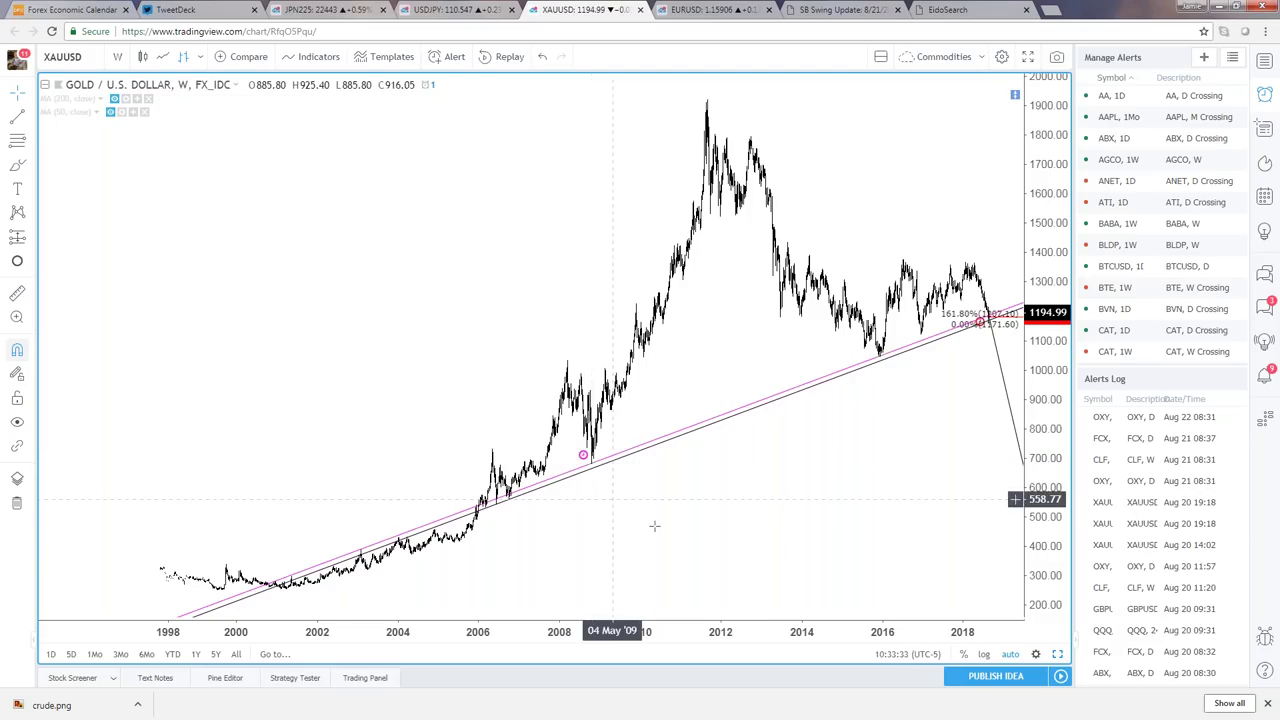
scroll(719, 500, "up", 5)
scroll(719, 495, "up", 2)
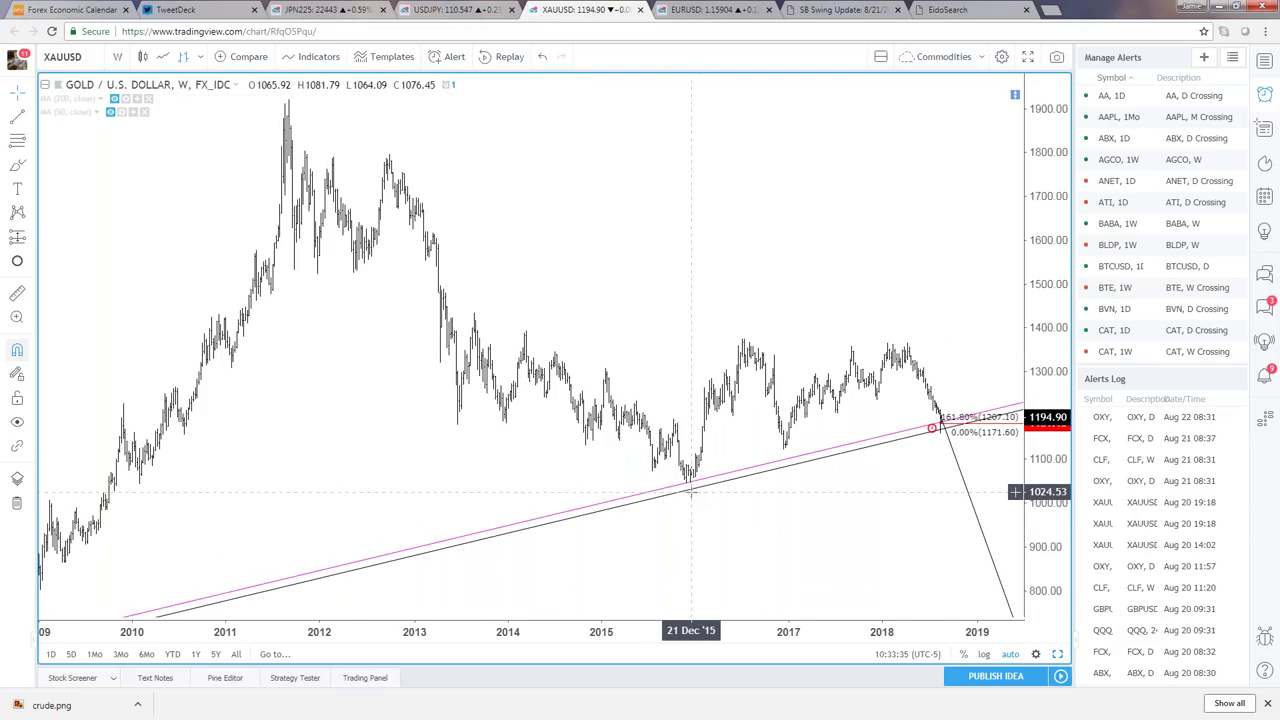
mouse_move(689, 498)
scroll(688, 547, "down", 5)
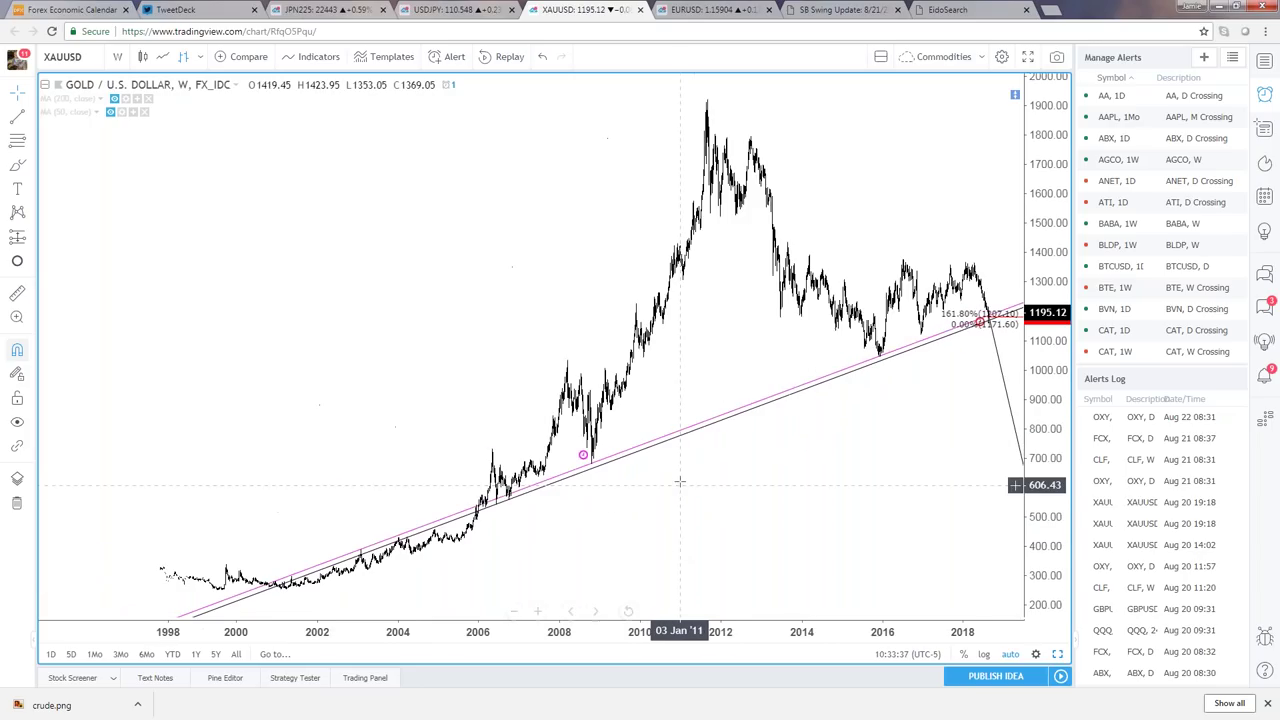
left_click(643, 443)
- Dismiss the gold alert notices and extend the pink trendline to the left
double_click(643, 443)
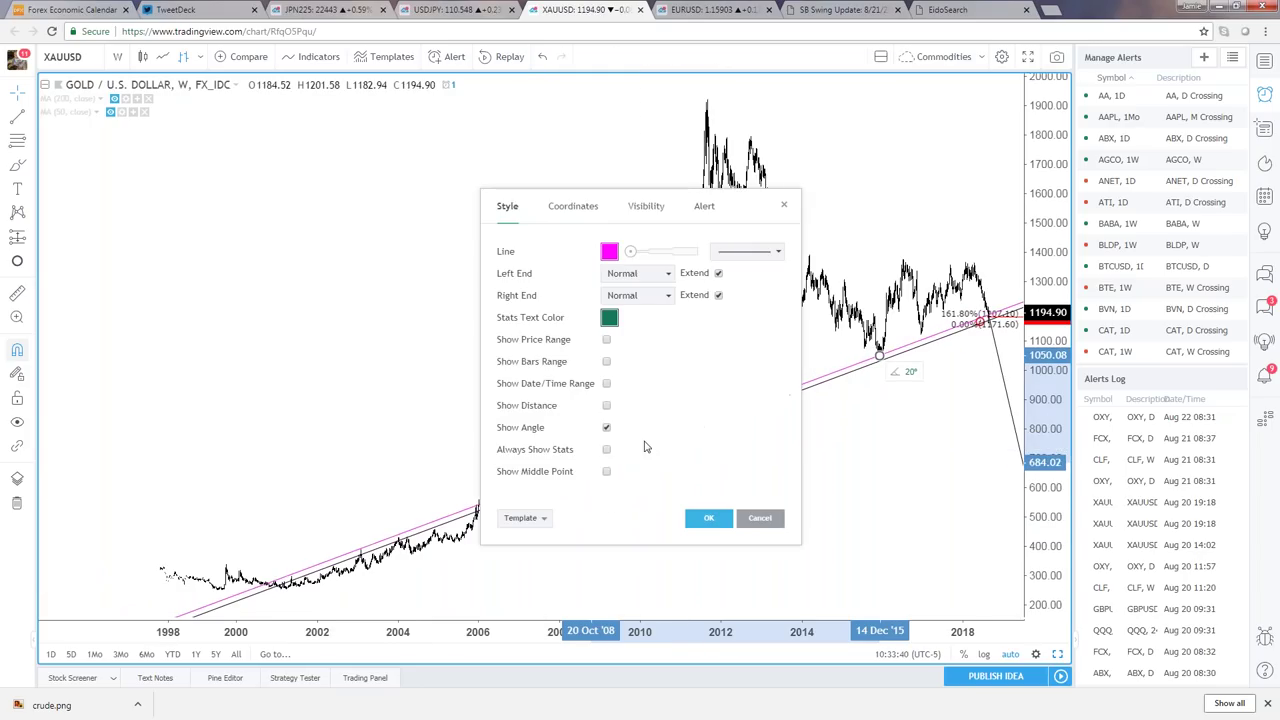
key("Escape")
double_click(643, 443)
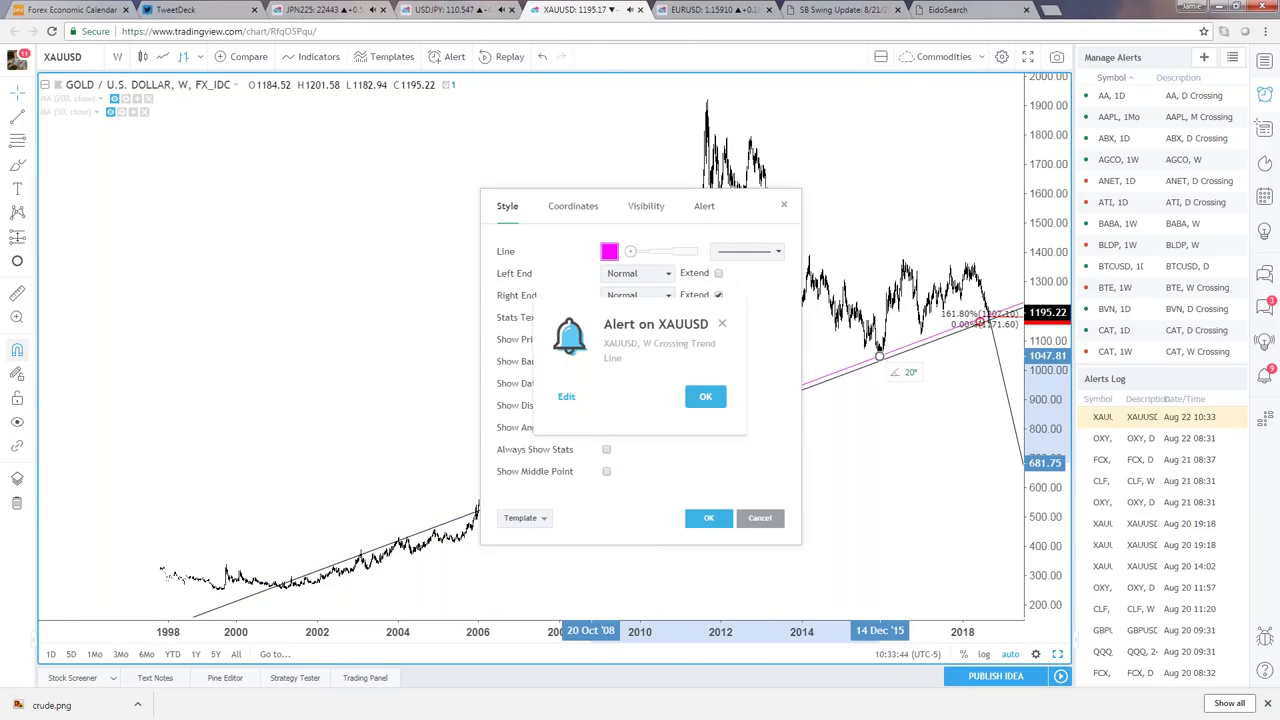
key("Escape")
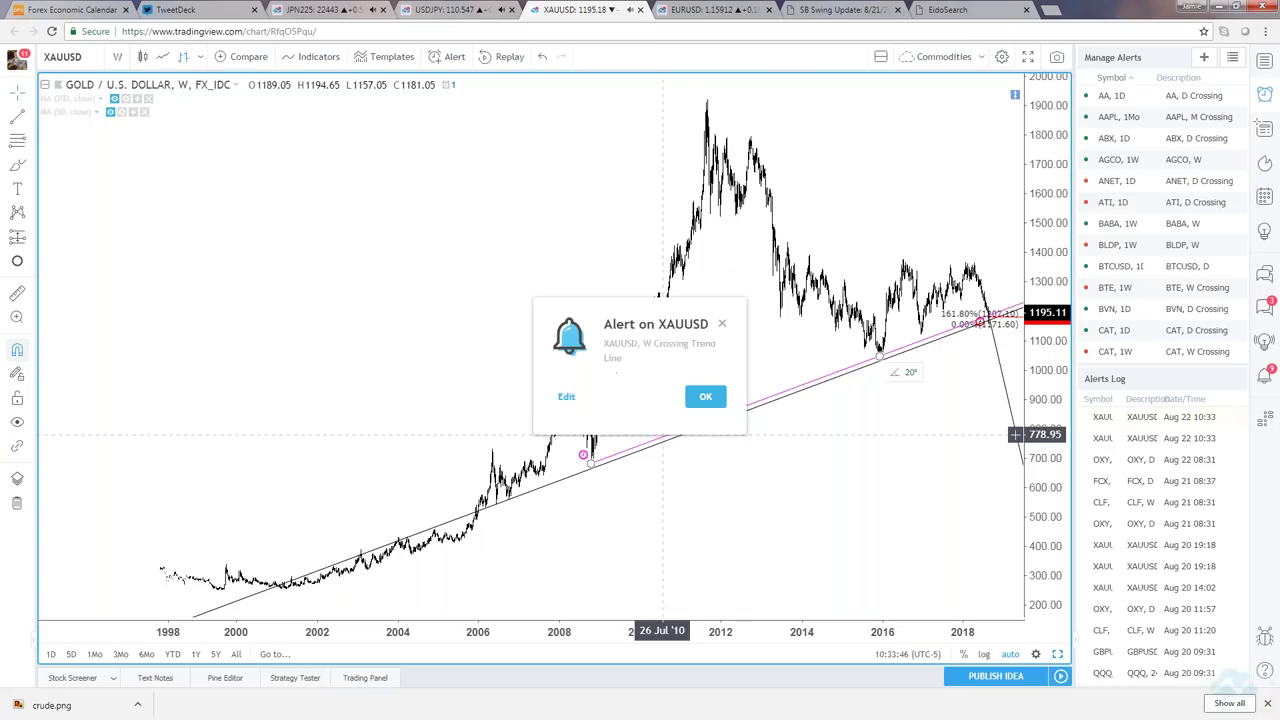
key("Escape")
double_click(687, 427)
left_click(721, 280)
left_click(703, 517)
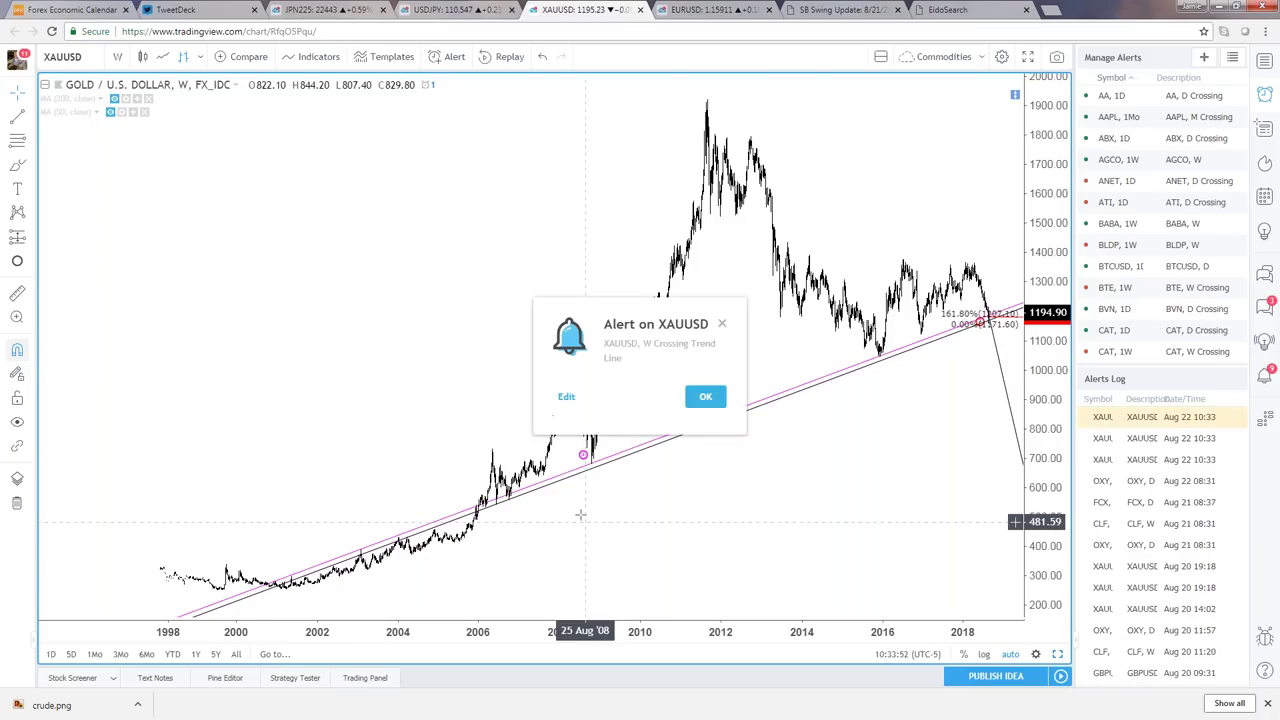
key("Escape")
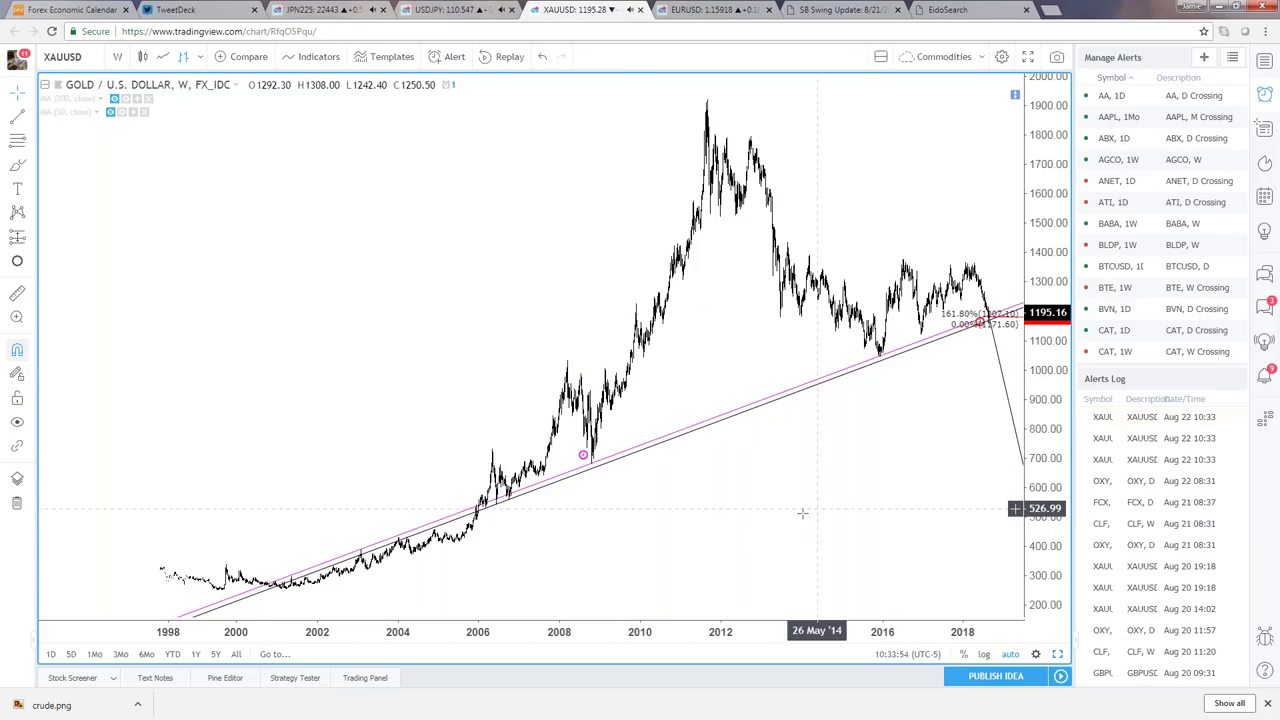
- Pan and zoom the gold chart, then change it to the 60-minute interval
left_click_drag(888, 505, 913, 495)
scroll(913, 495, "up", 2)
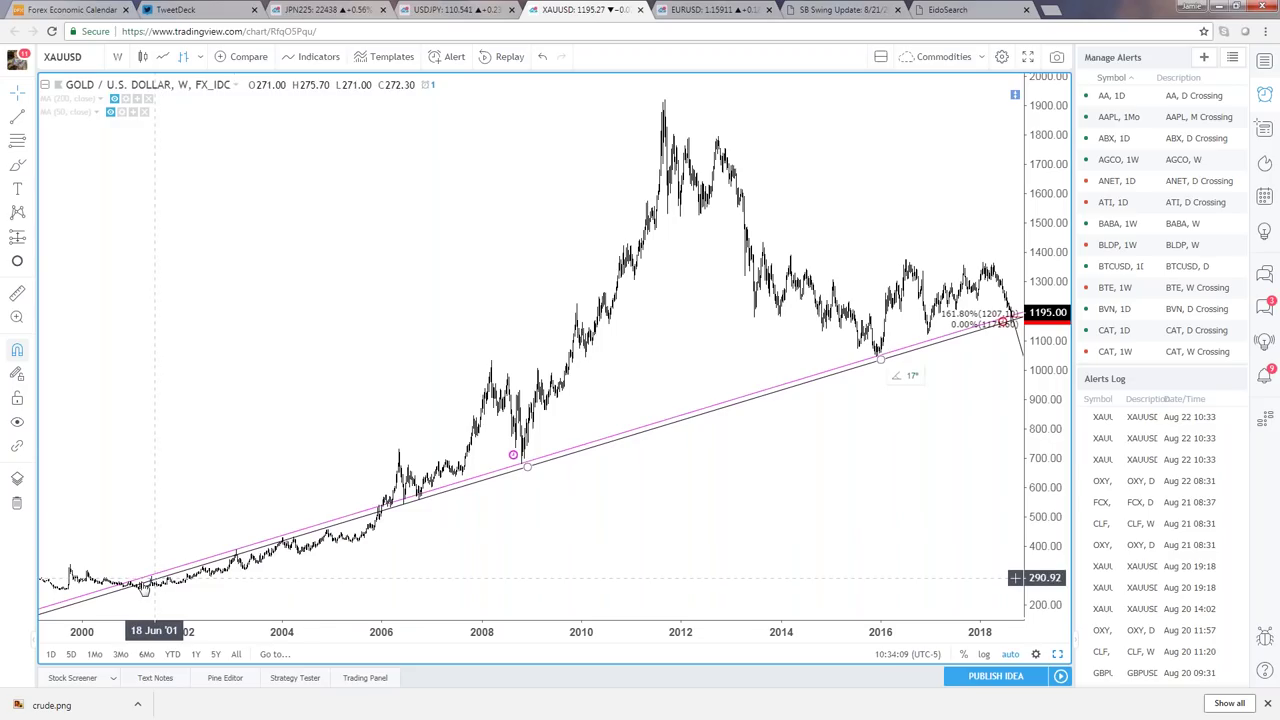
scroll(632, 513, "up", 2)
scroll(632, 513, "up", 3)
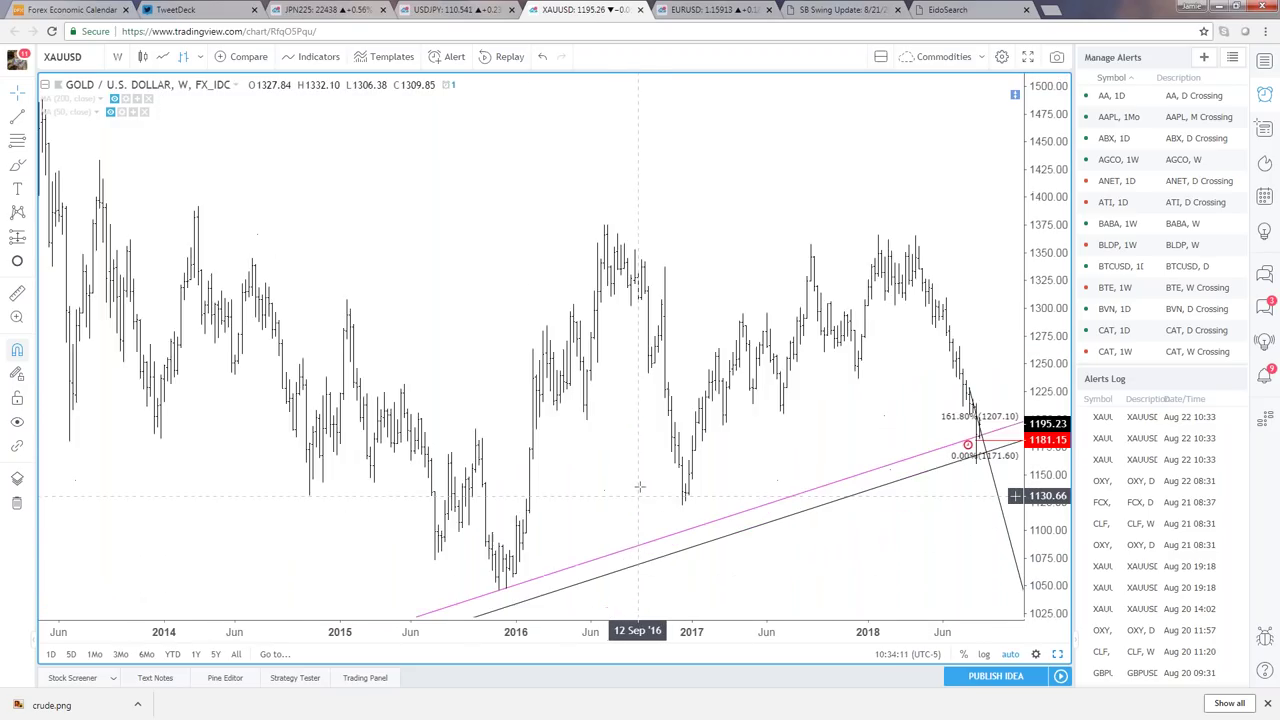
type("60")
key("Return")
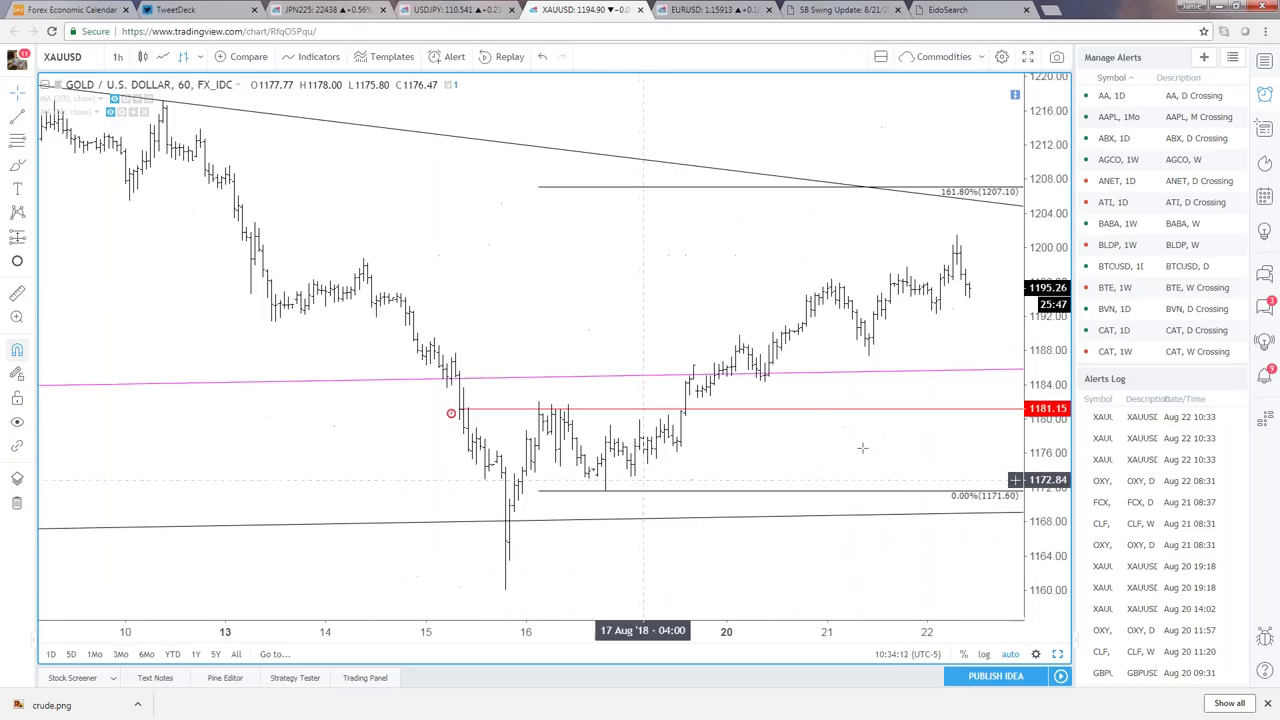
- Draw a horizontal ray at 1206.19 from the early-August lows
scroll(781, 289, "down", 4)
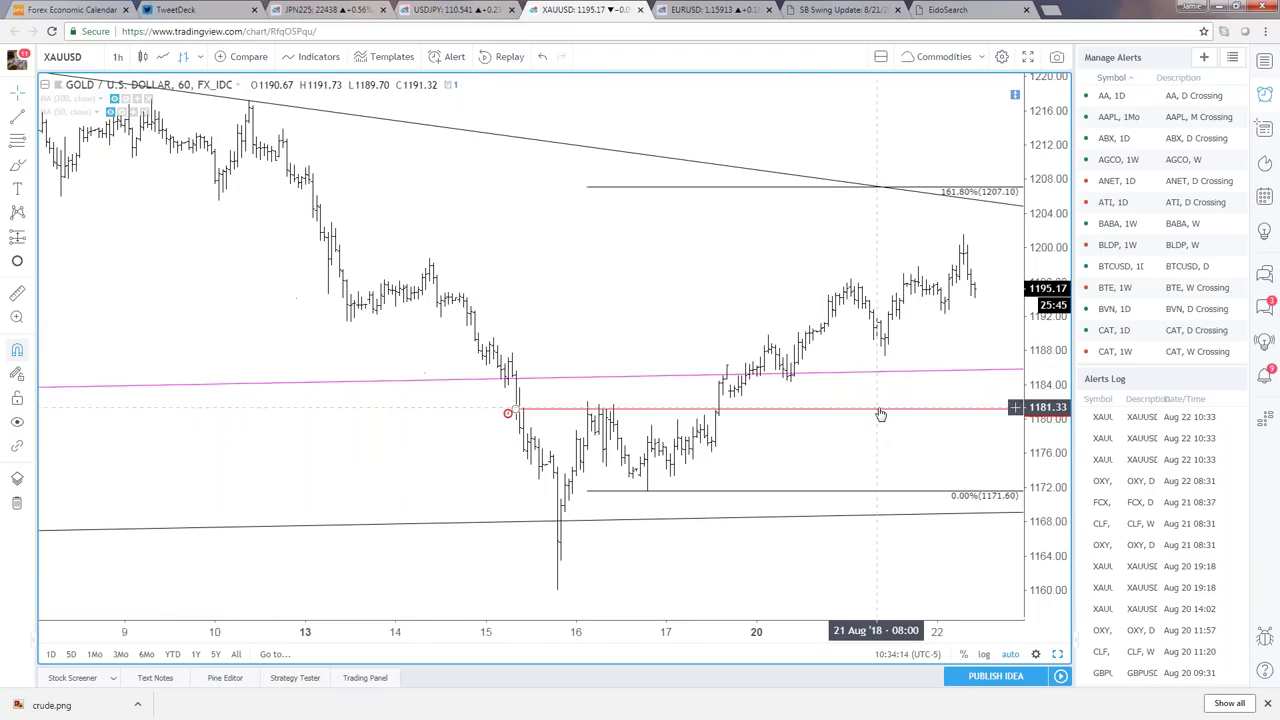
scroll(905, 321, "down", 3)
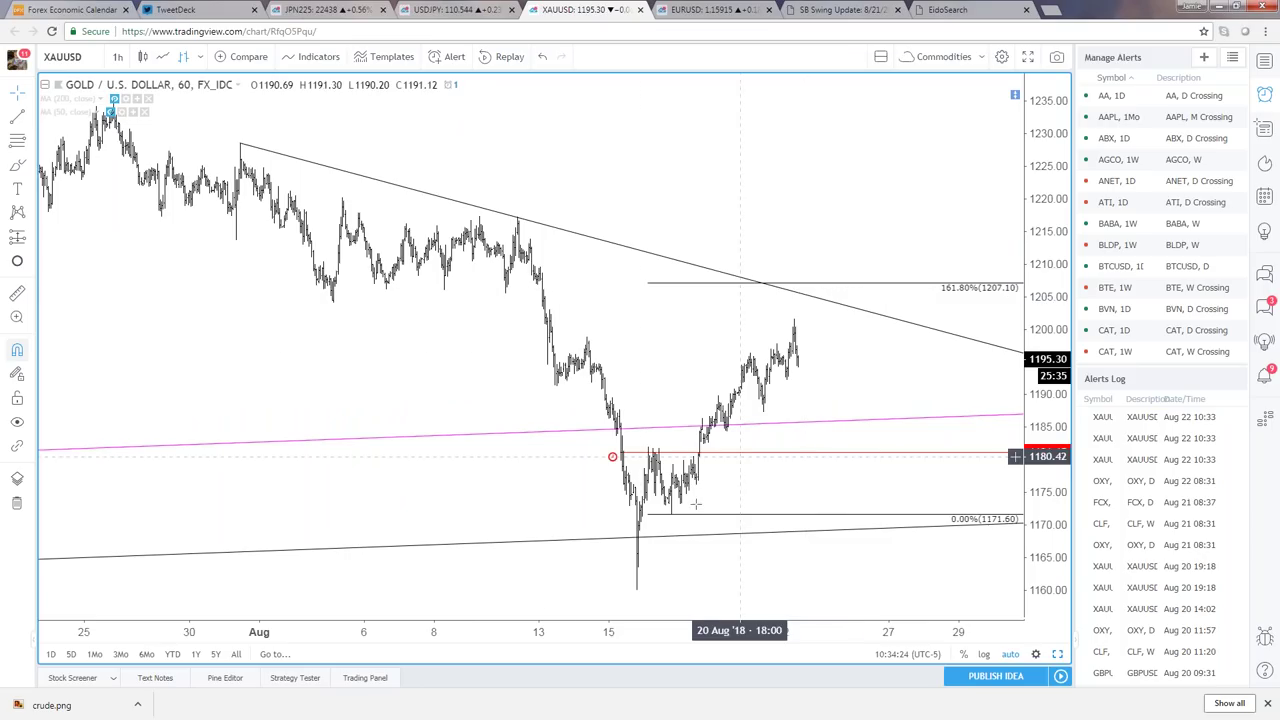
left_click(805, 295)
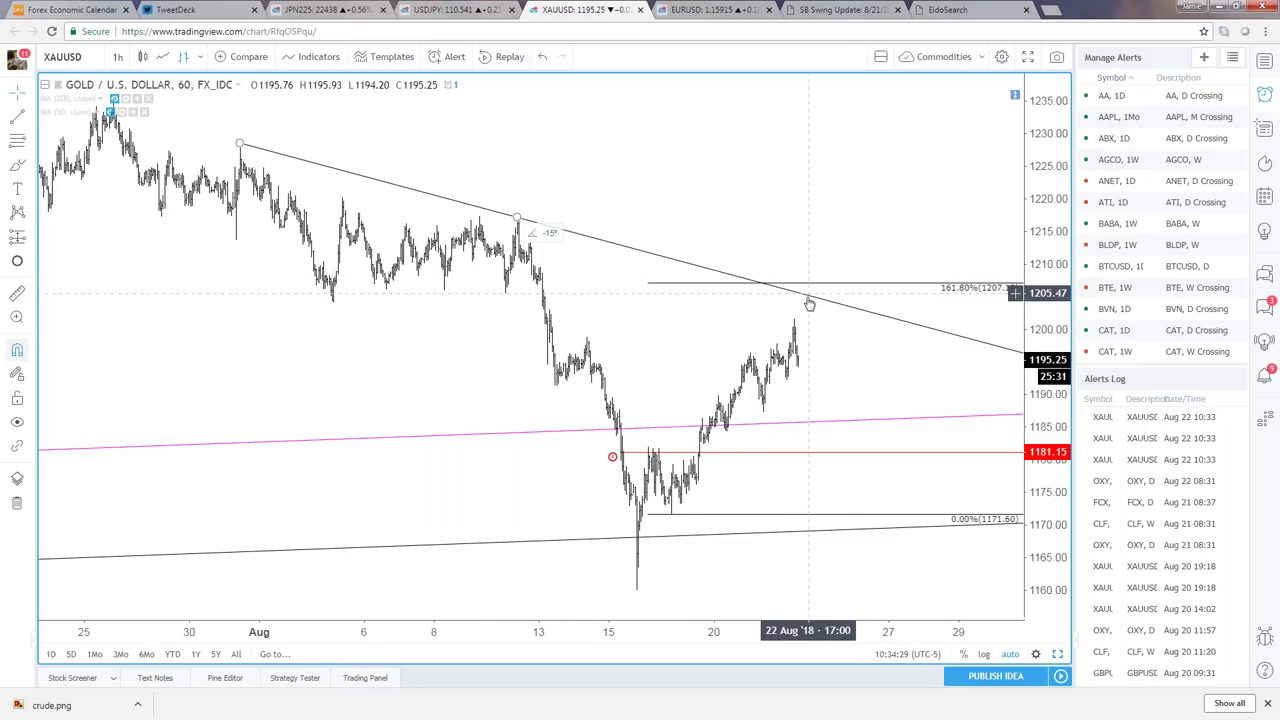
left_click(28, 115)
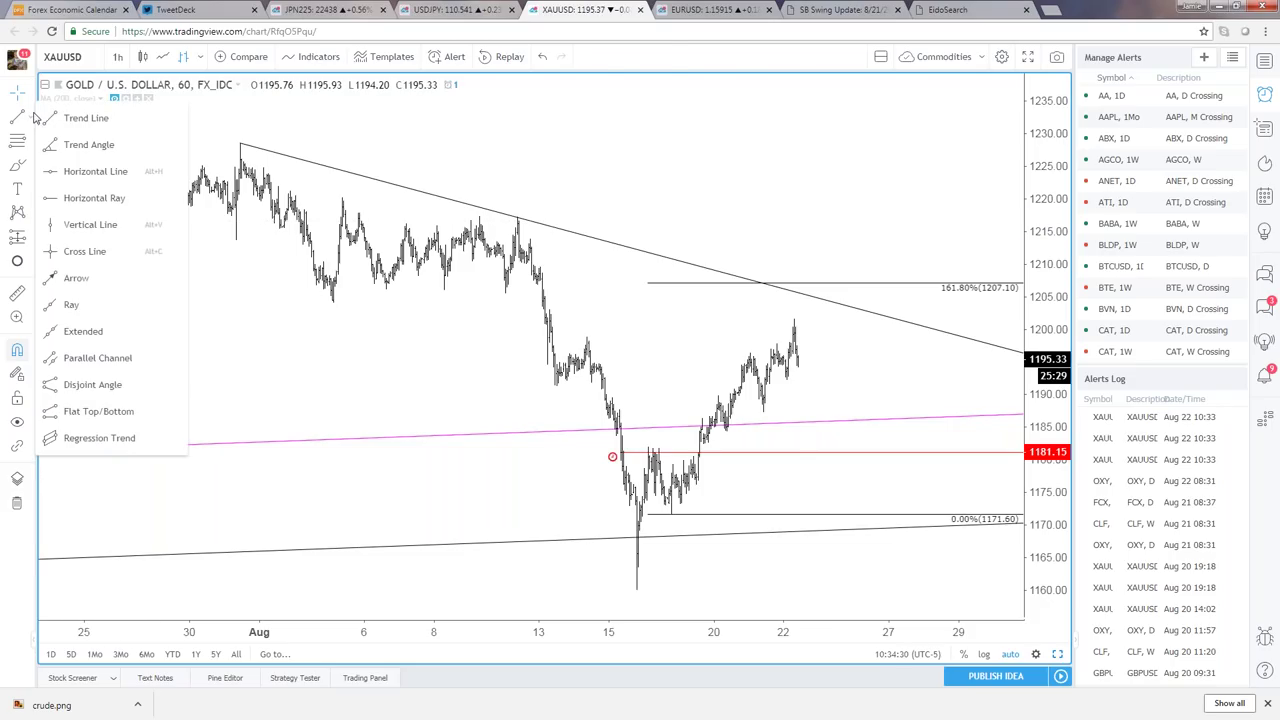
left_click(62, 195)
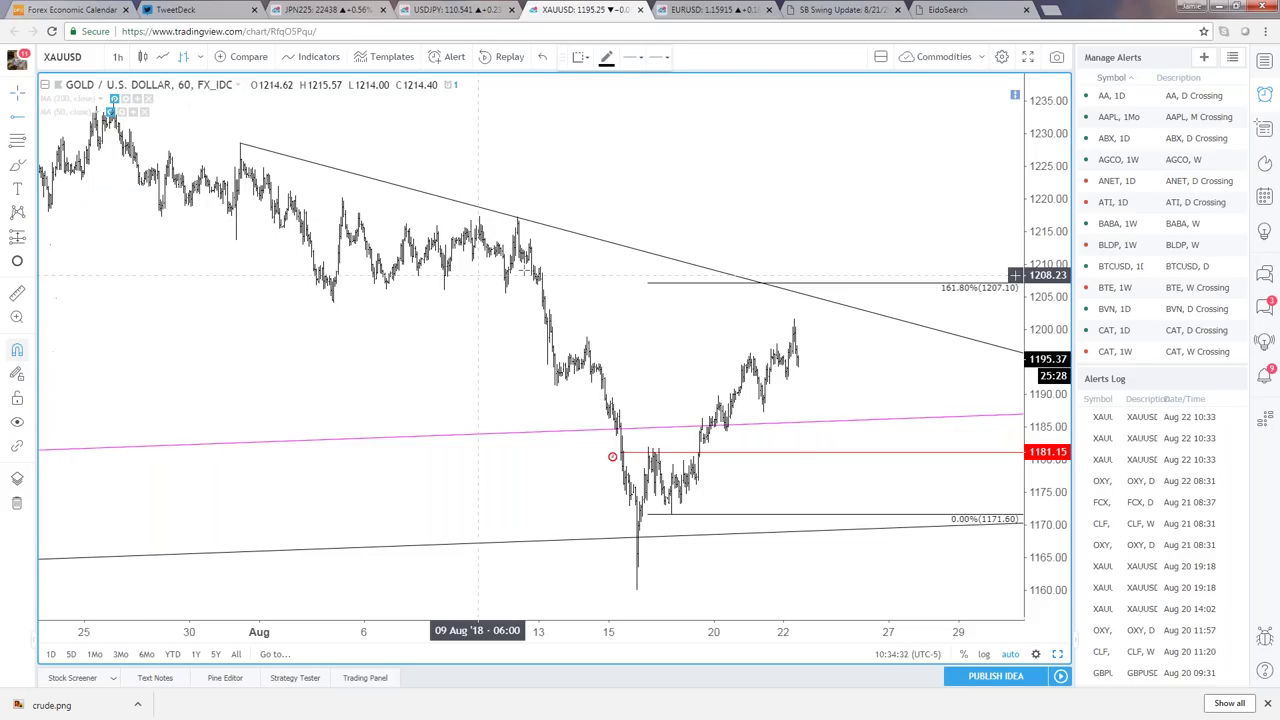
left_click(385, 289)
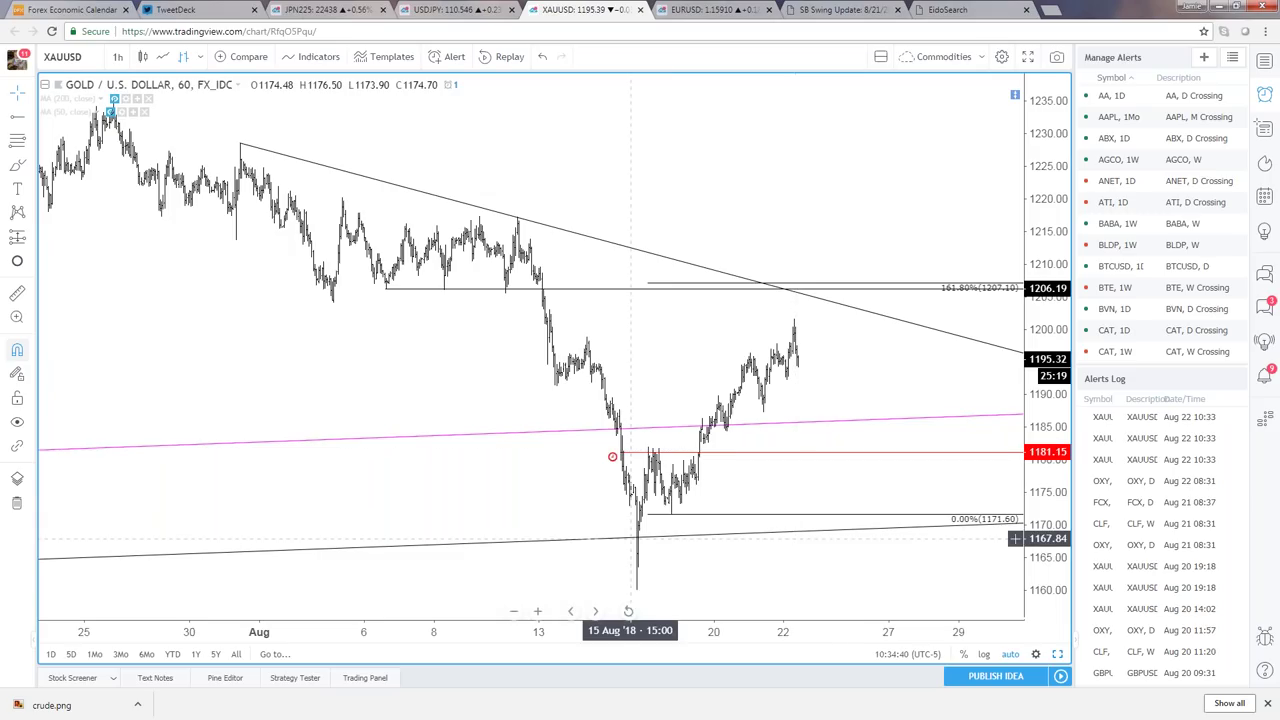
- Delete the Fibonacci extension from the hourly gold chart
left_click_drag(669, 518, 668, 514)
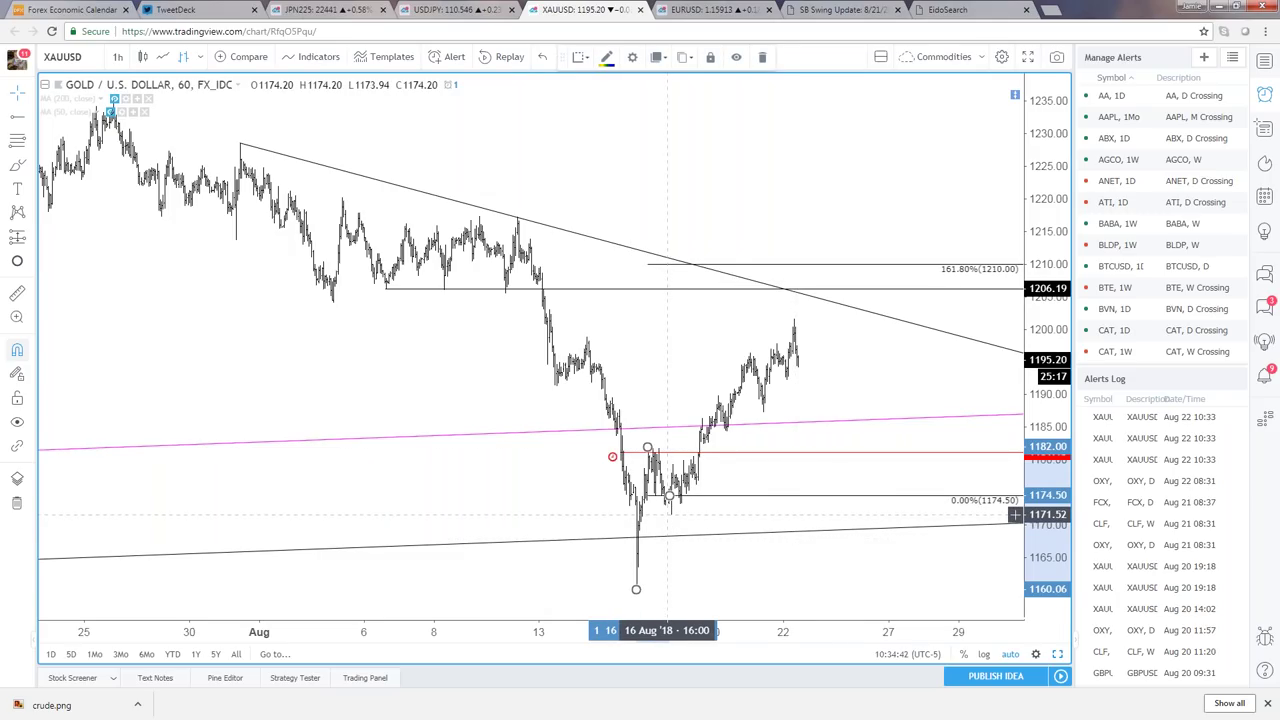
key("Delete")
scroll(355, 286, "down", 1)
scroll(355, 286, "down", 1)
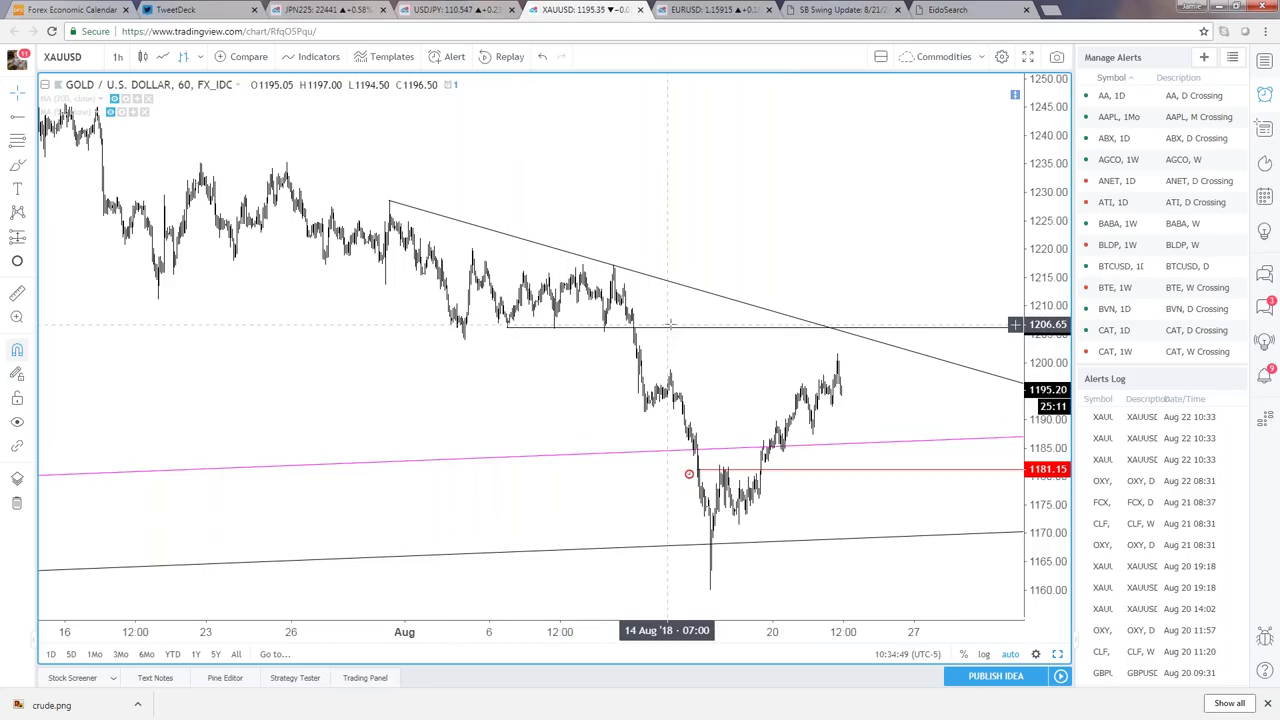
left_click(389, 201)
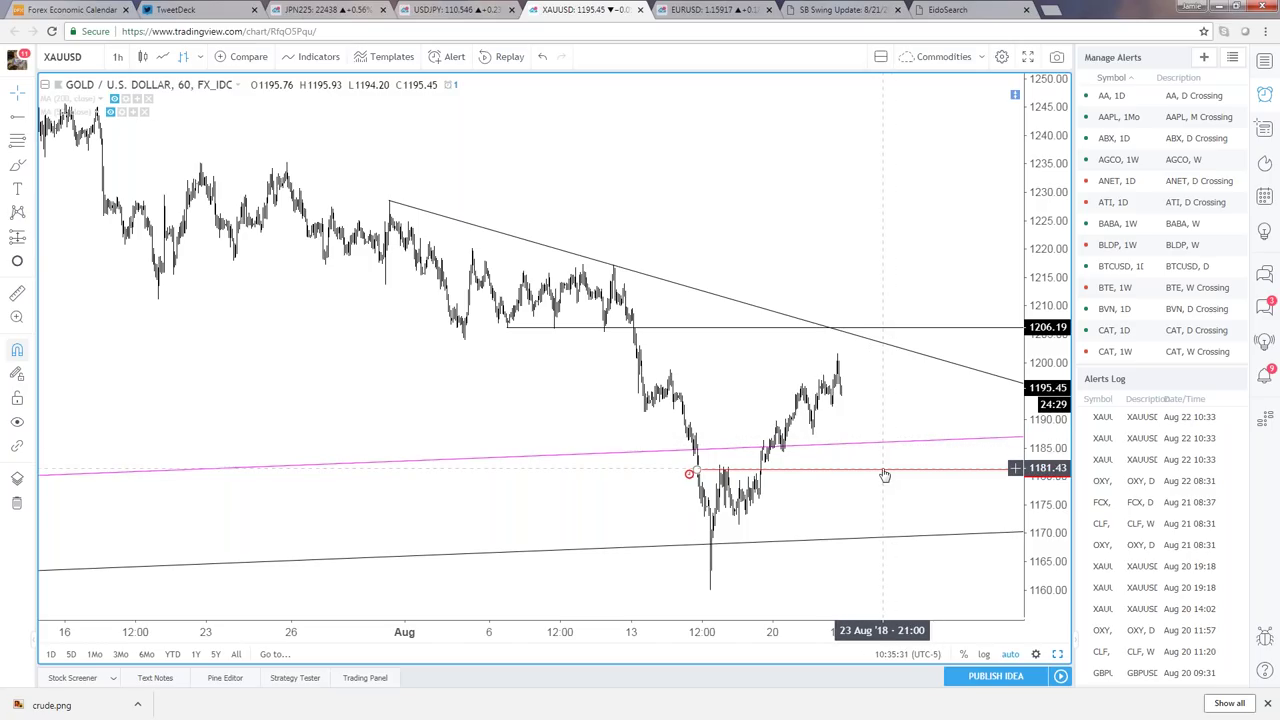
scroll(848, 520, "up", 3)
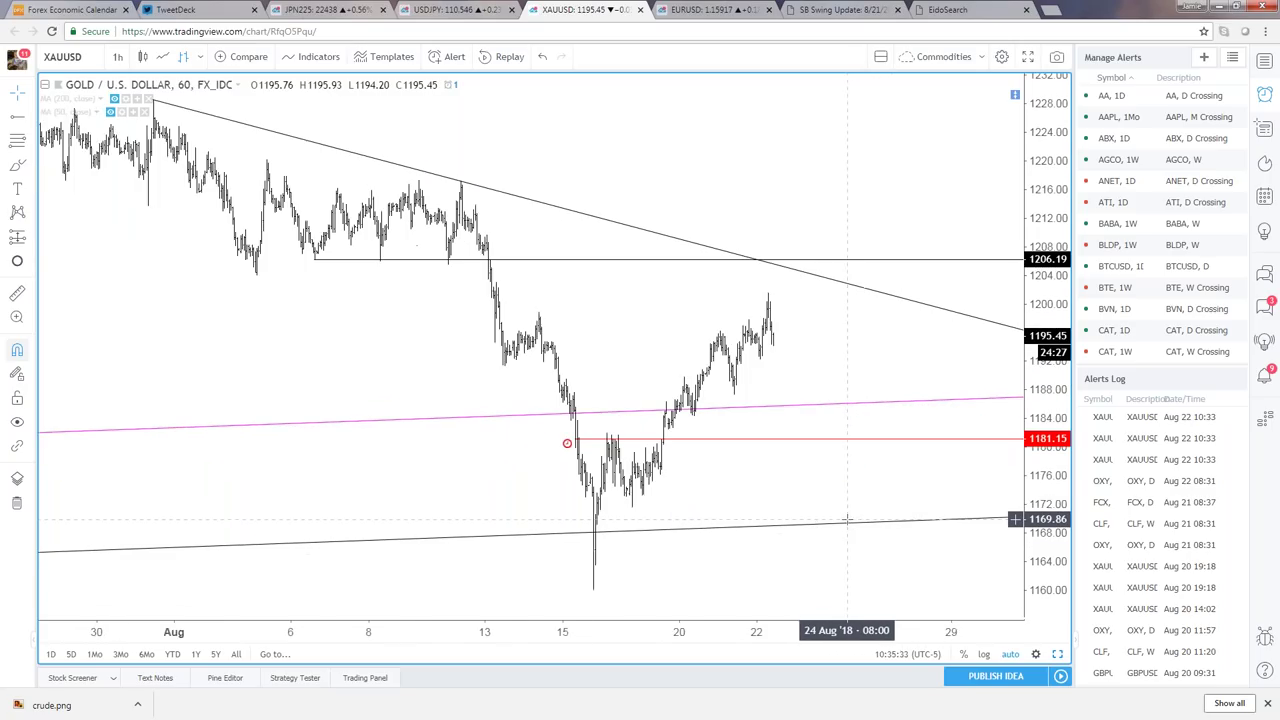
scroll(848, 520, "up", 1)
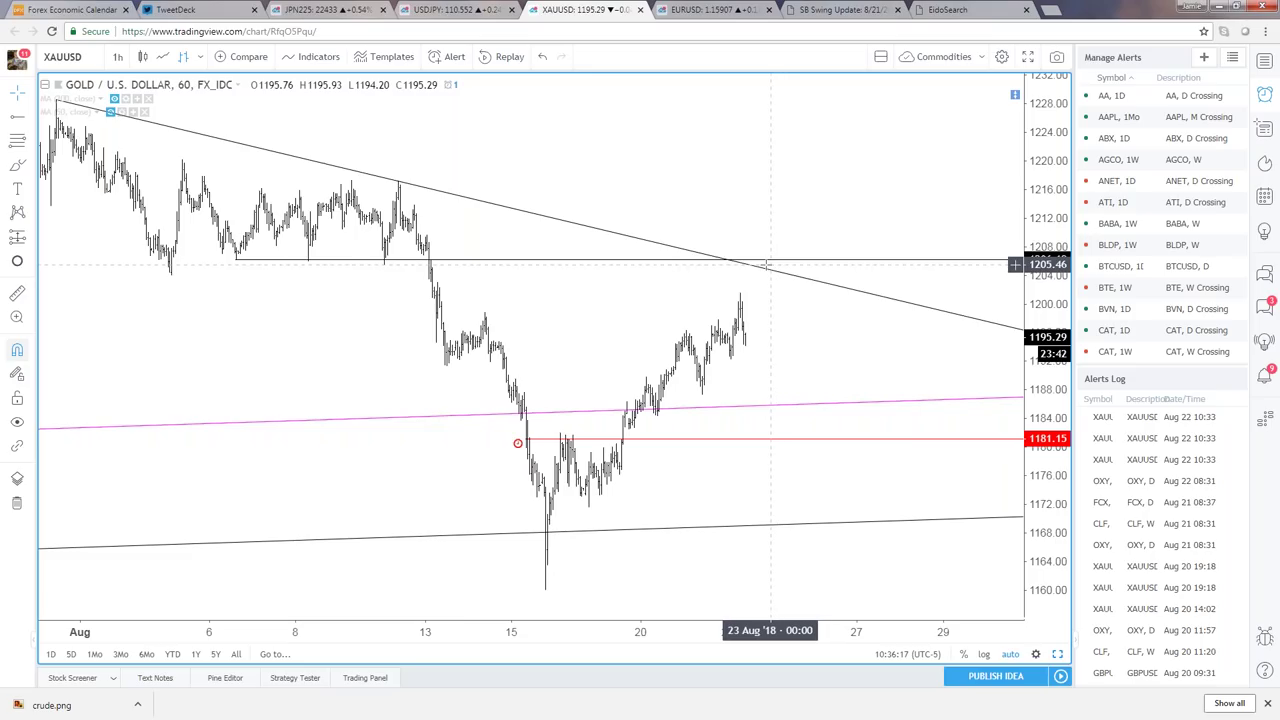
scroll(766, 243, "down", 2)
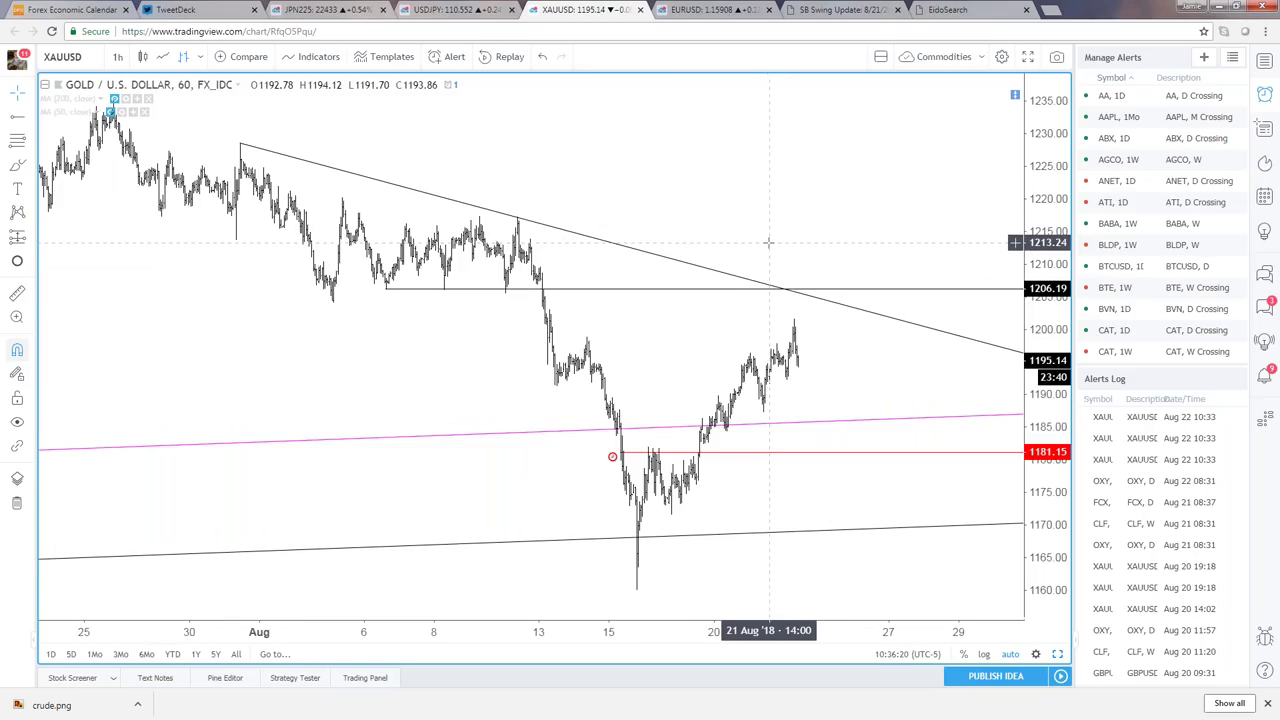
scroll(768, 242, "up", 1)
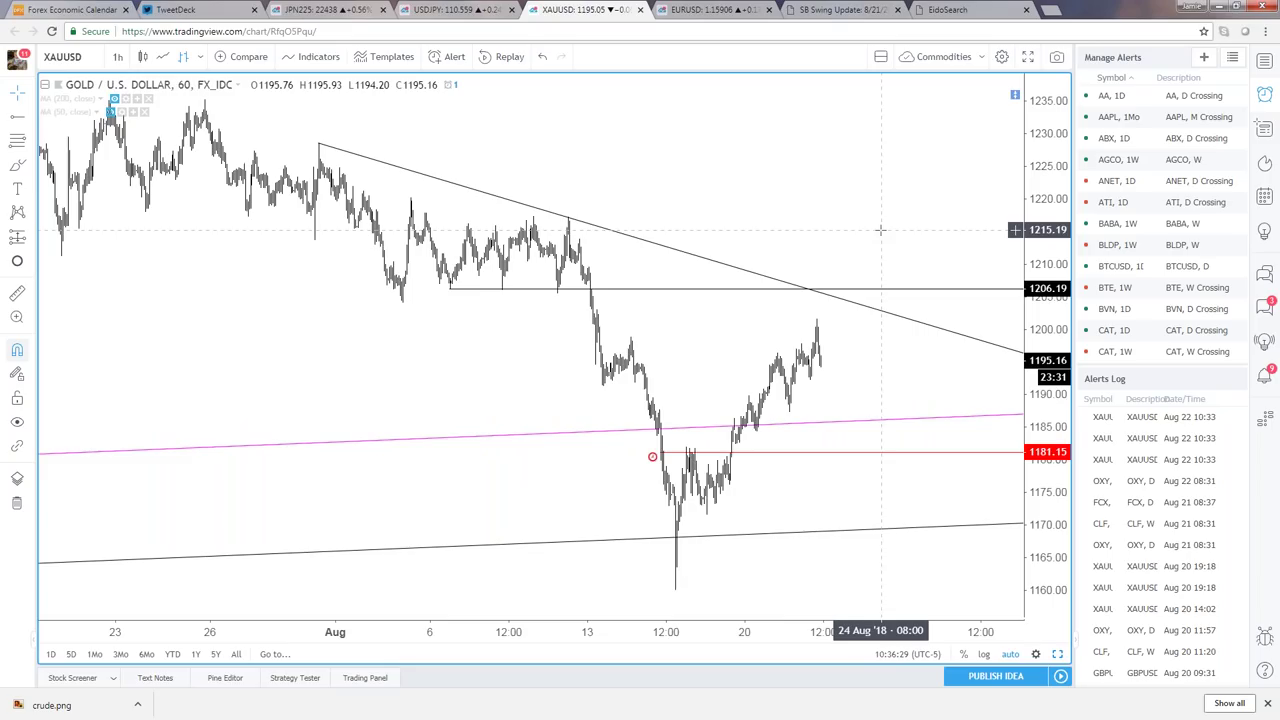
type("SI1!")
- Load SI1! silver futures on the 1D interval and zoom to frame 2016–2019
key("Return")
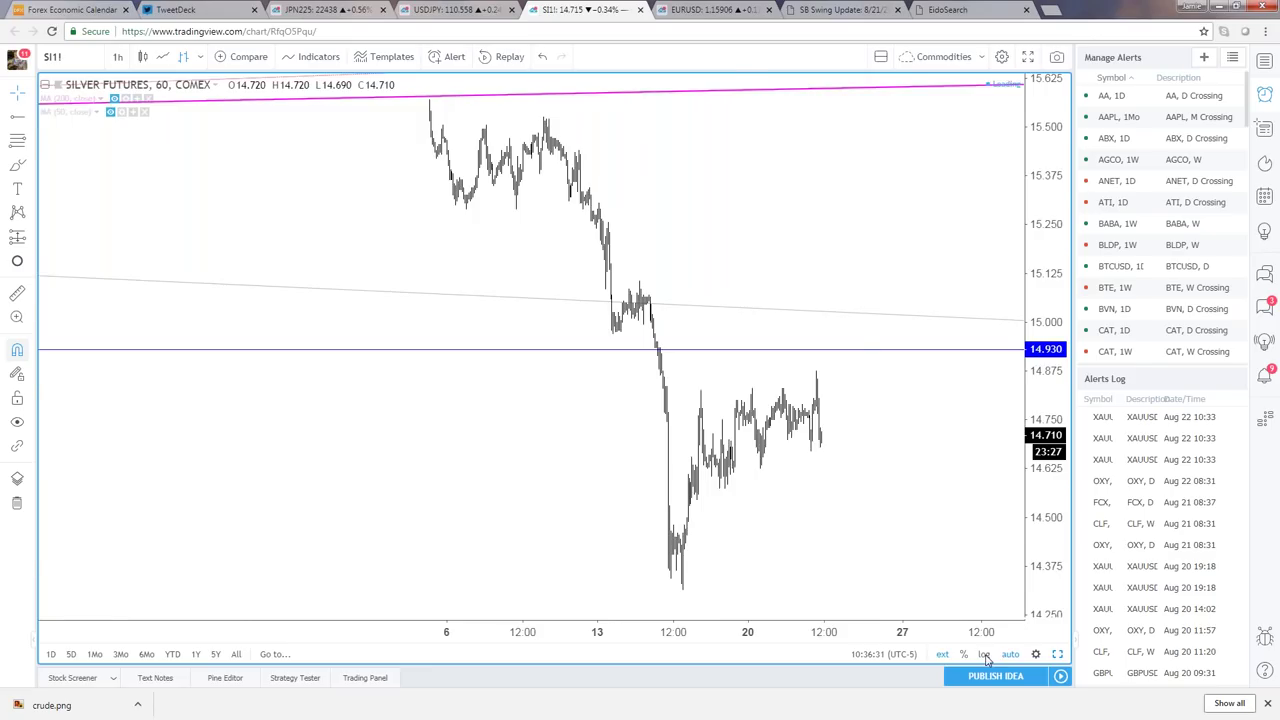
type("1")
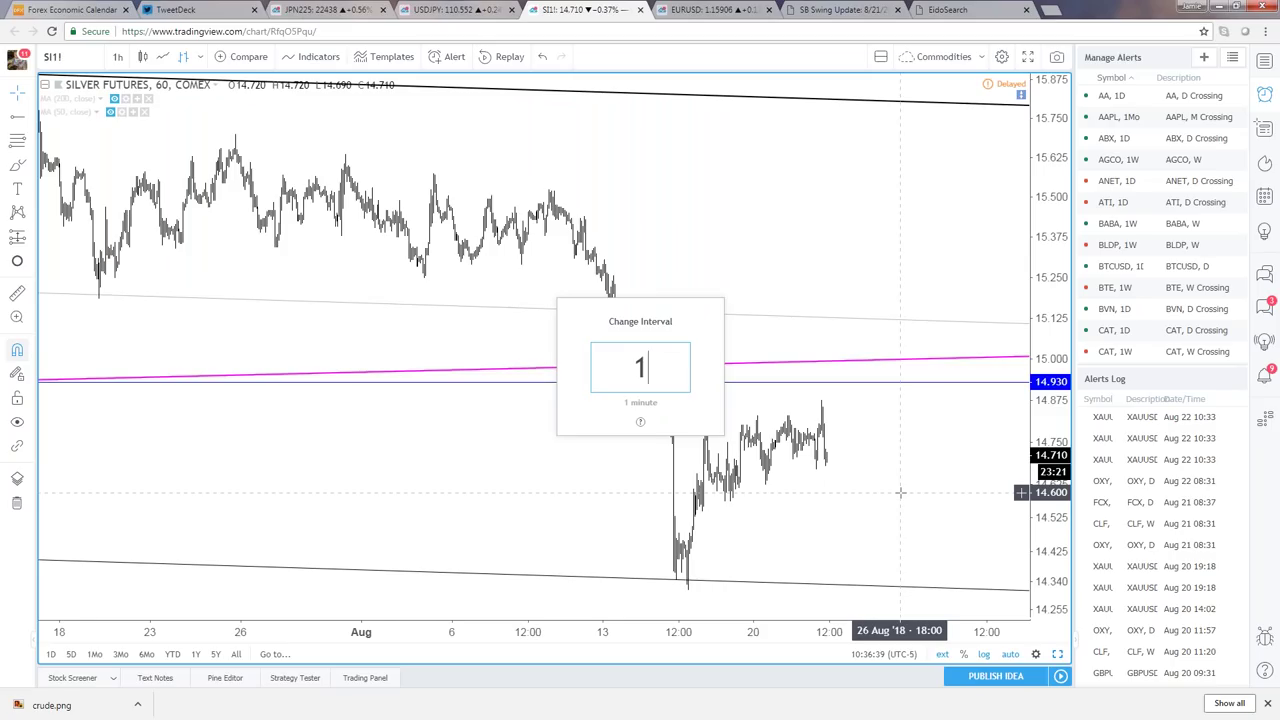
type("D")
key("Return")
scroll(937, 573, "down", 5)
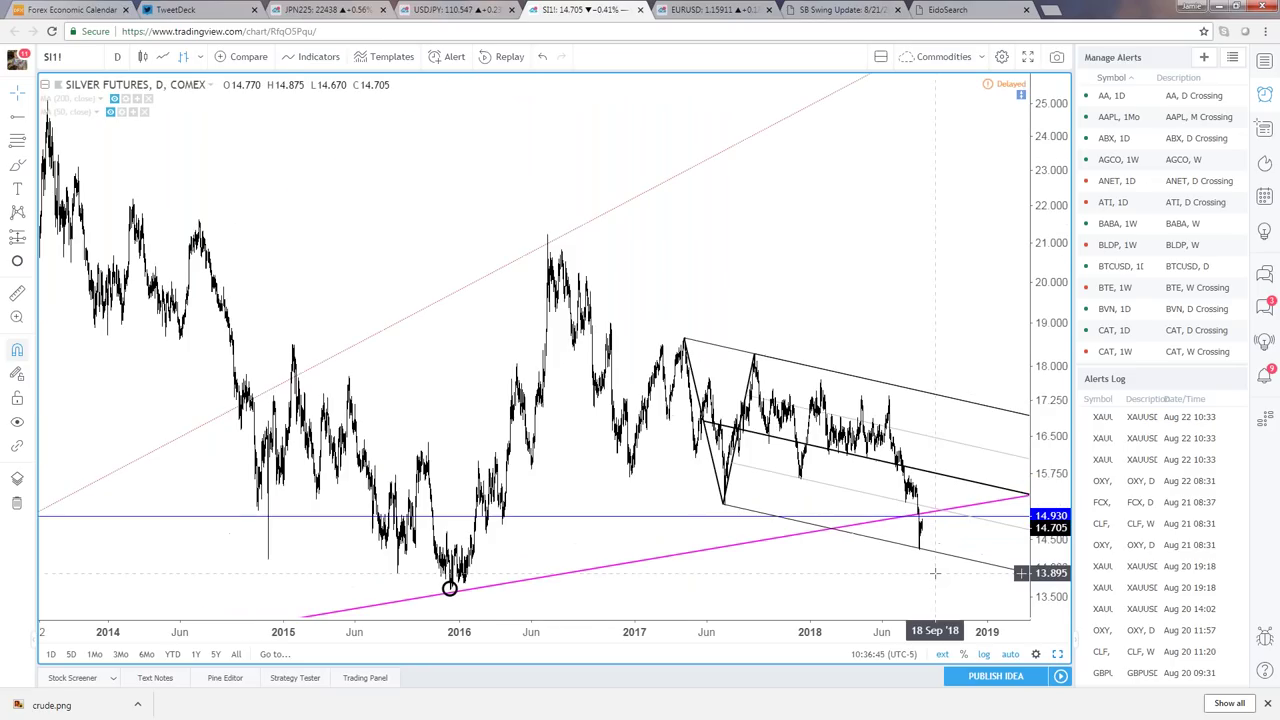
scroll(936, 580, "down", 4)
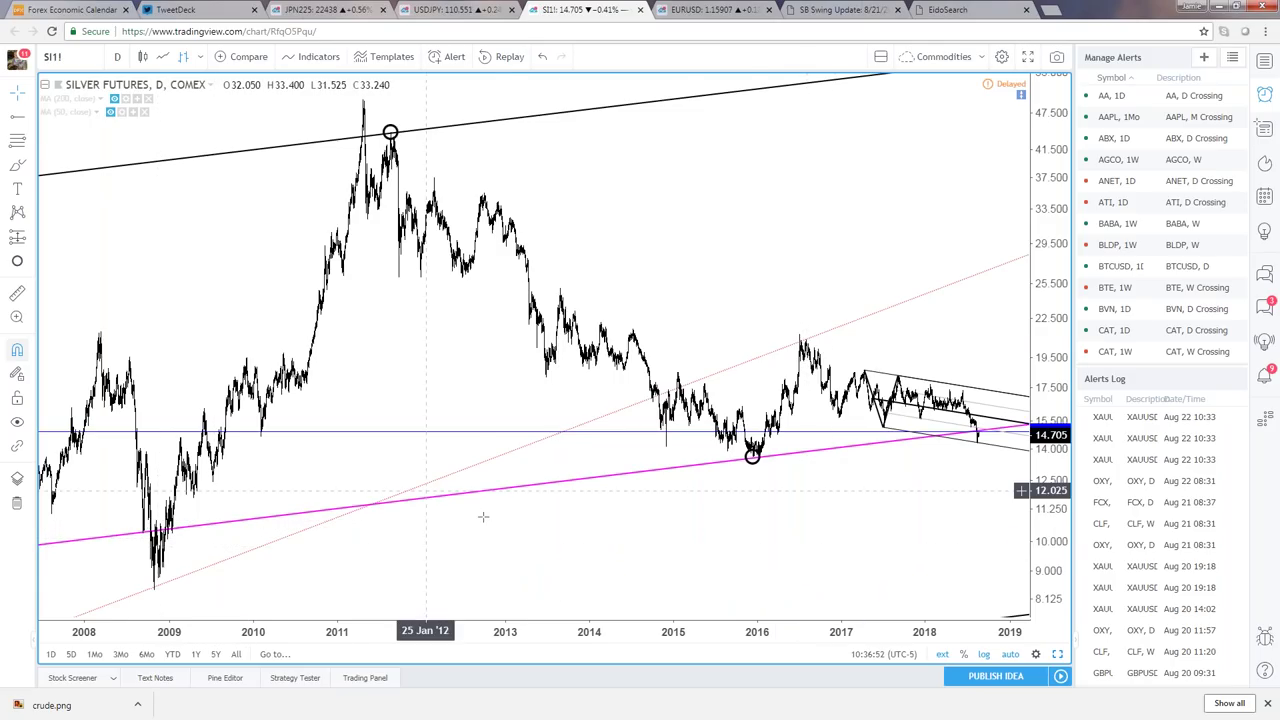
scroll(483, 516, "up", 5)
scroll(513, 518, "up", 3)
scroll(513, 518, "up", 3)
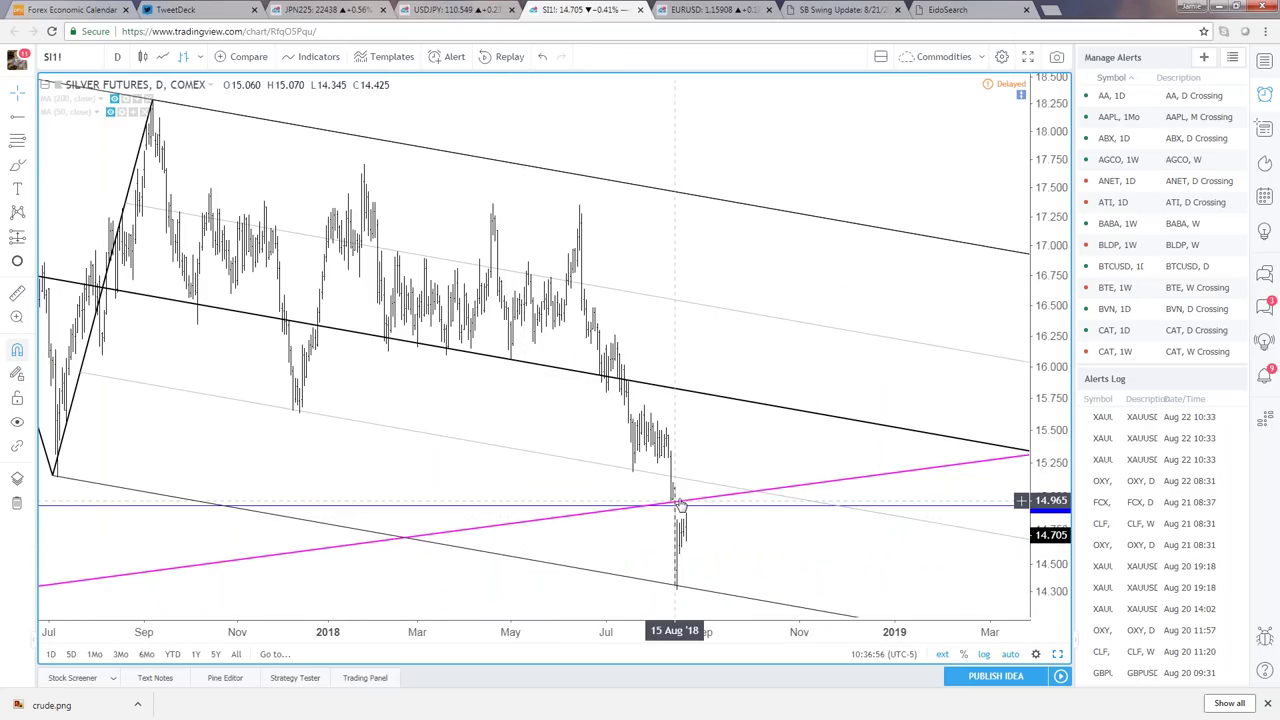
scroll(692, 510, "down", 5)
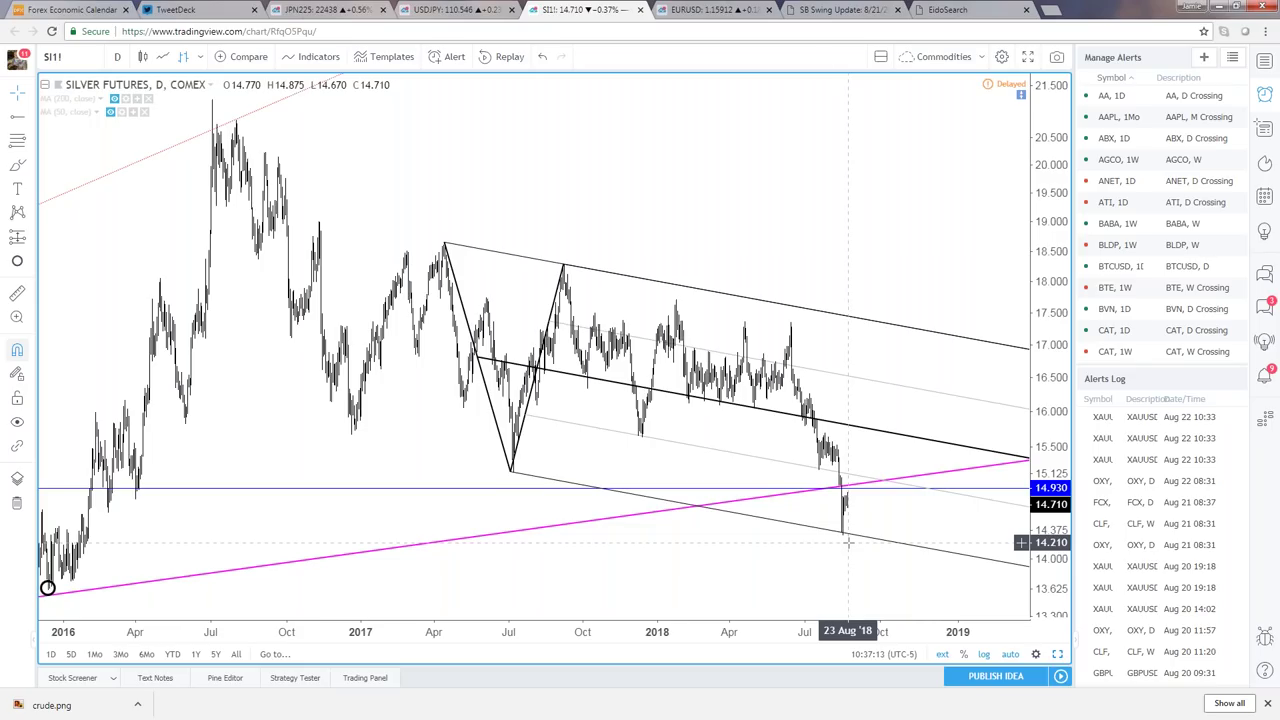
- Put silver futures on the 60-minute interval and zoom out until early July appears
type("60")
key("Return")
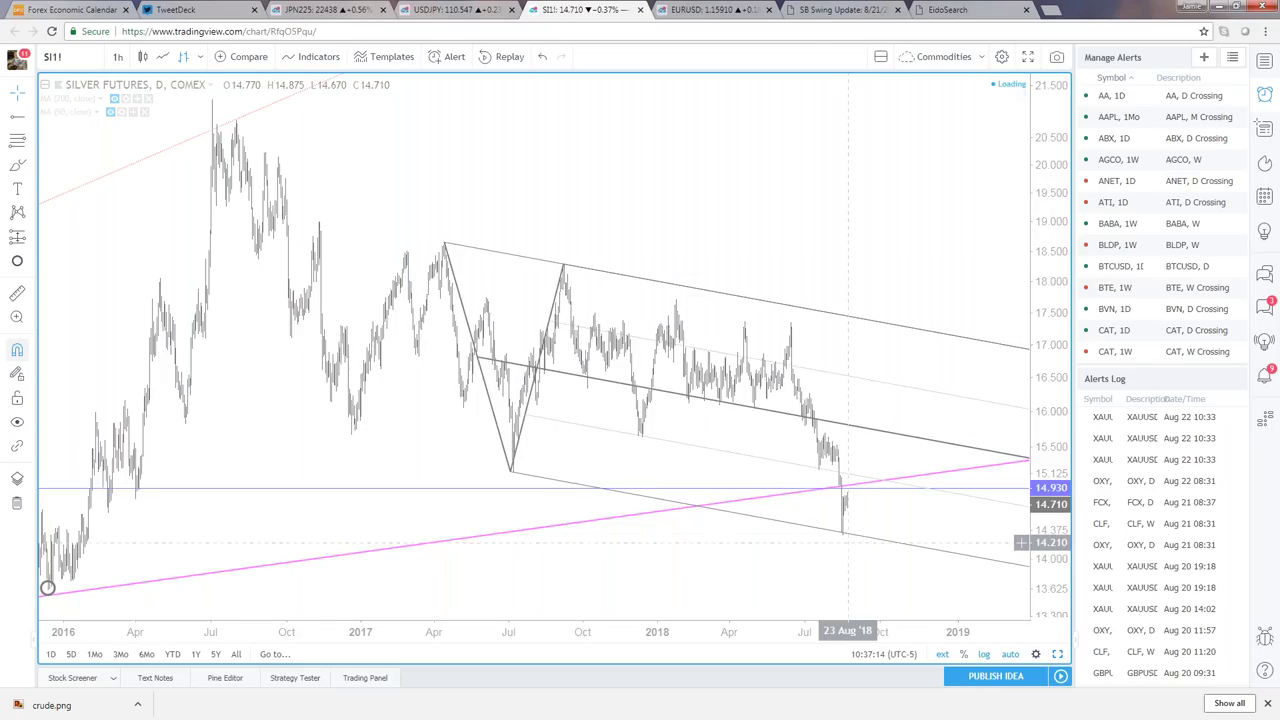
scroll(725, 497, "up", 5)
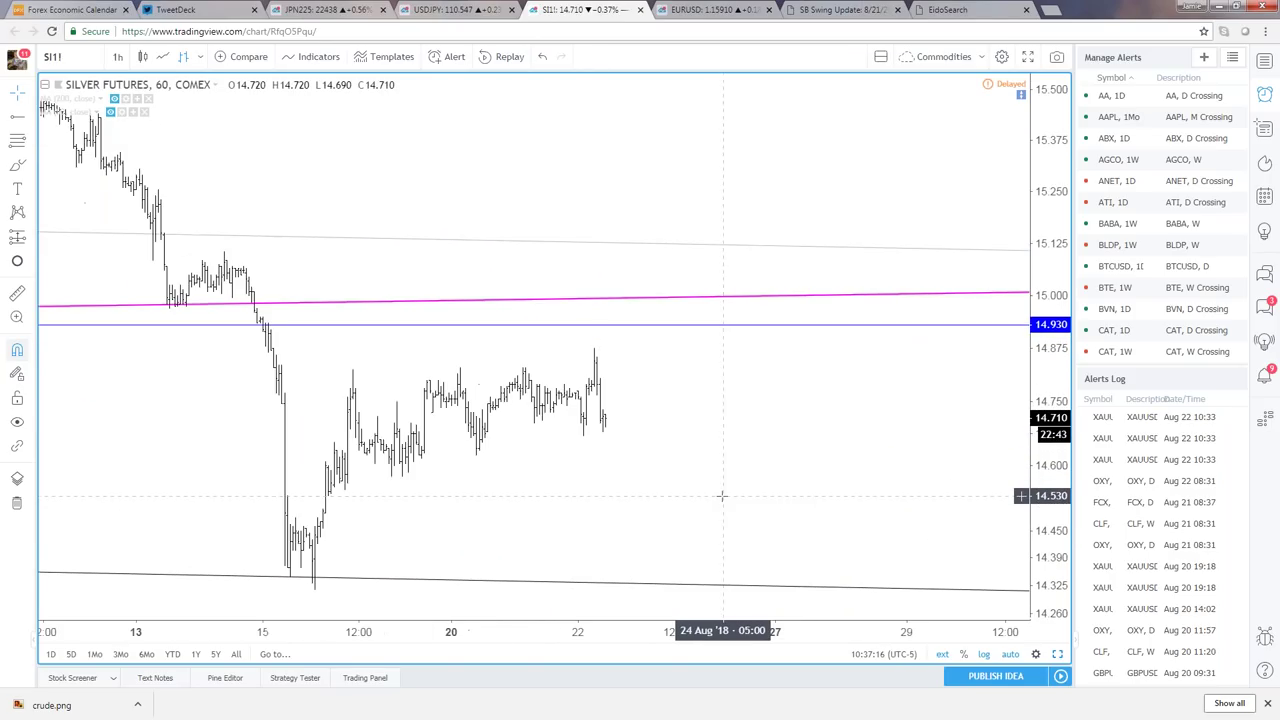
scroll(732, 492, "up", 2)
scroll(735, 490, "down", 6)
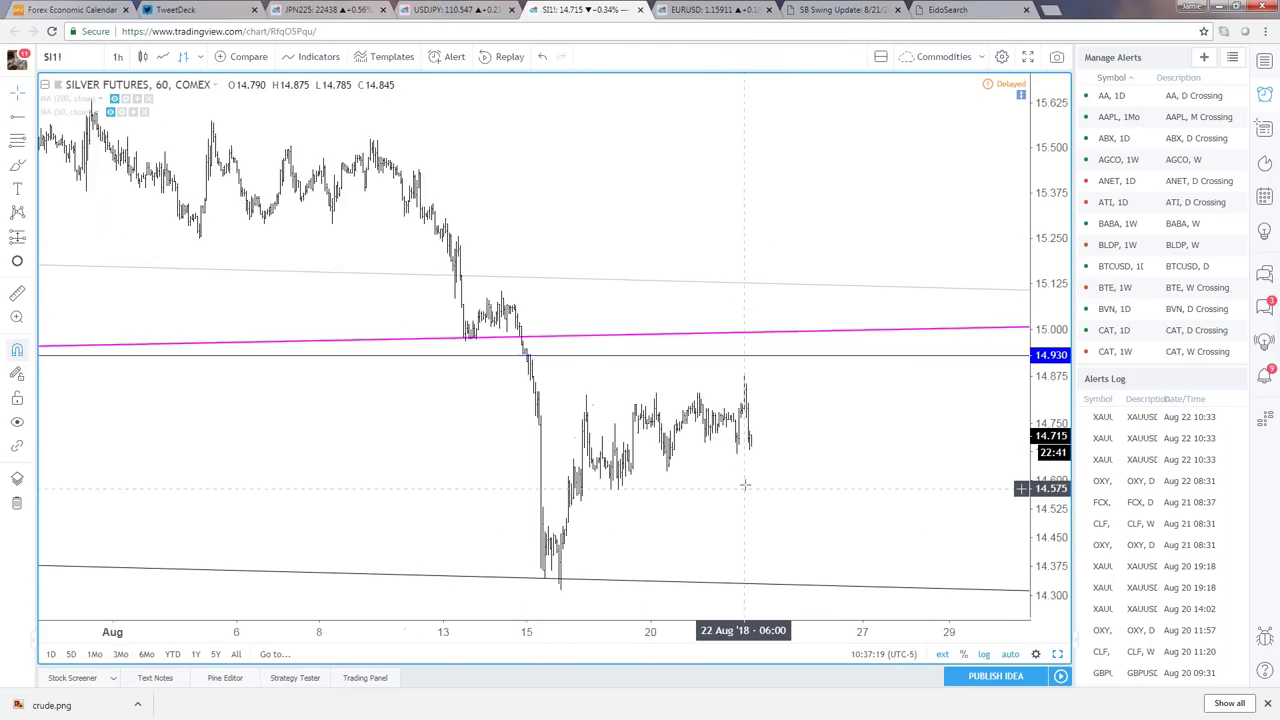
scroll(745, 484, "down", 1)
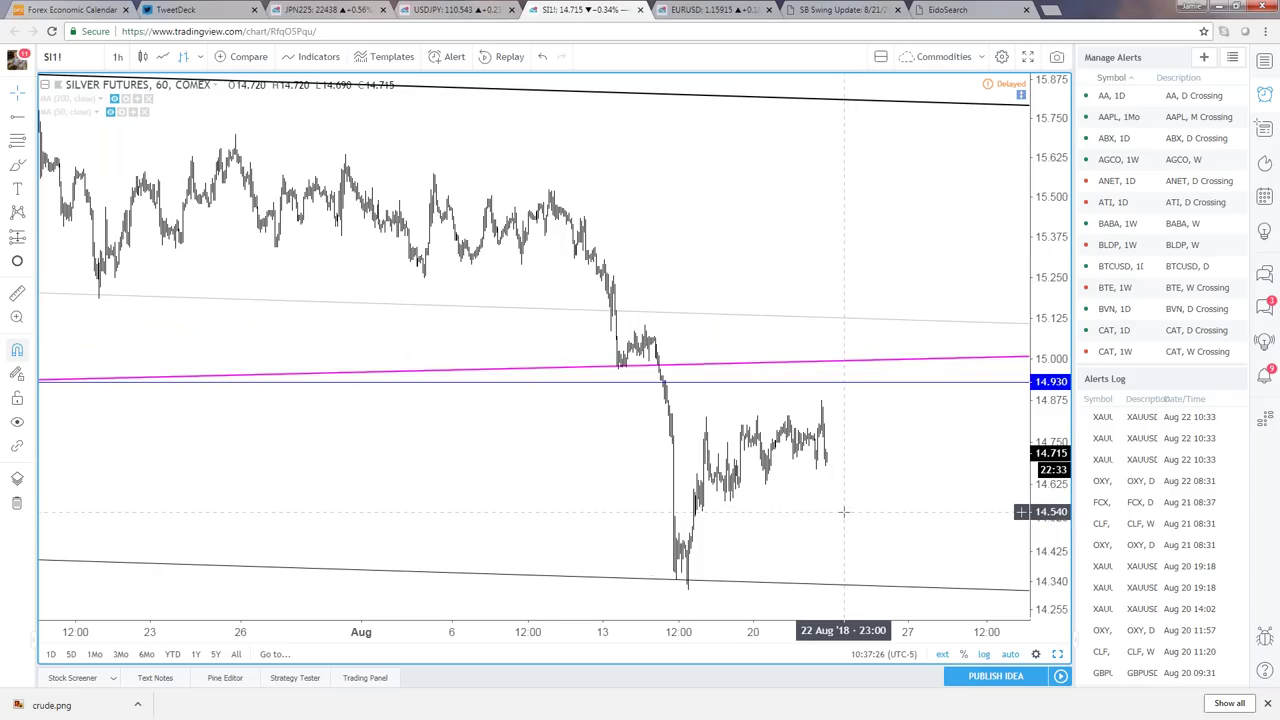
scroll(843, 522, "up", 3)
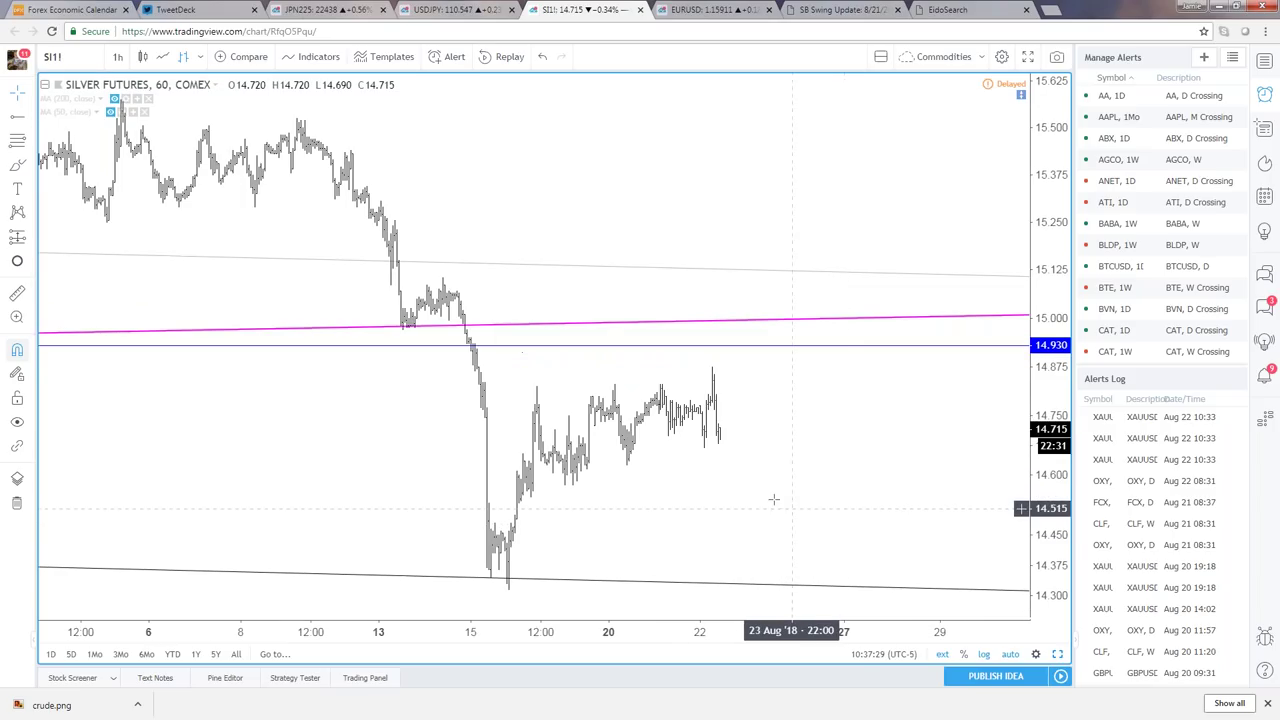
scroll(770, 505, "down", 3)
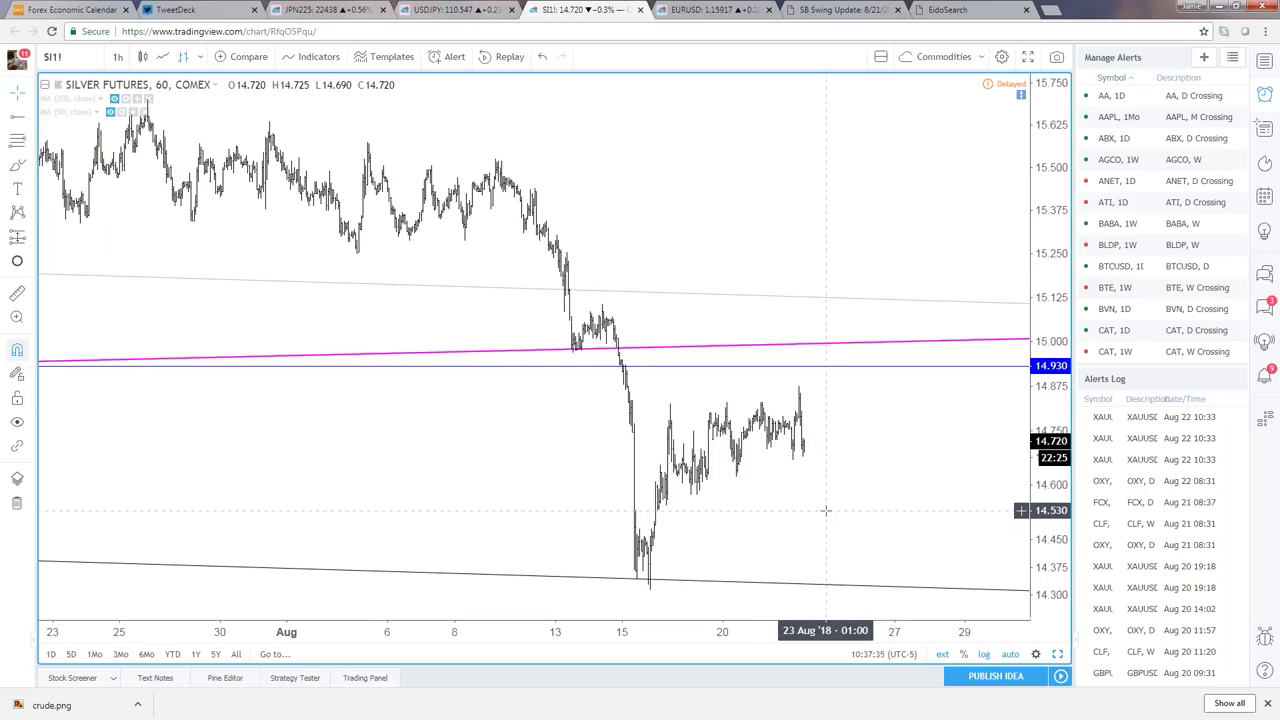
scroll(828, 510, "down", 2)
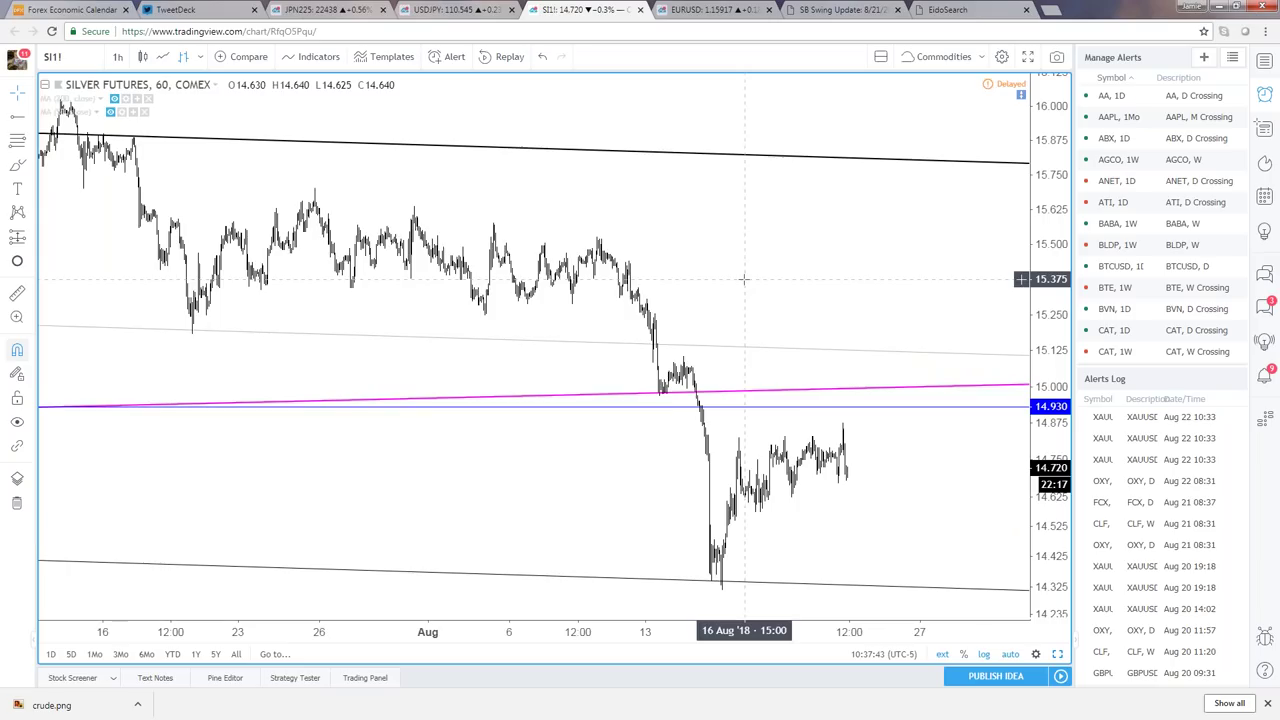
scroll(746, 277, "down", 2)
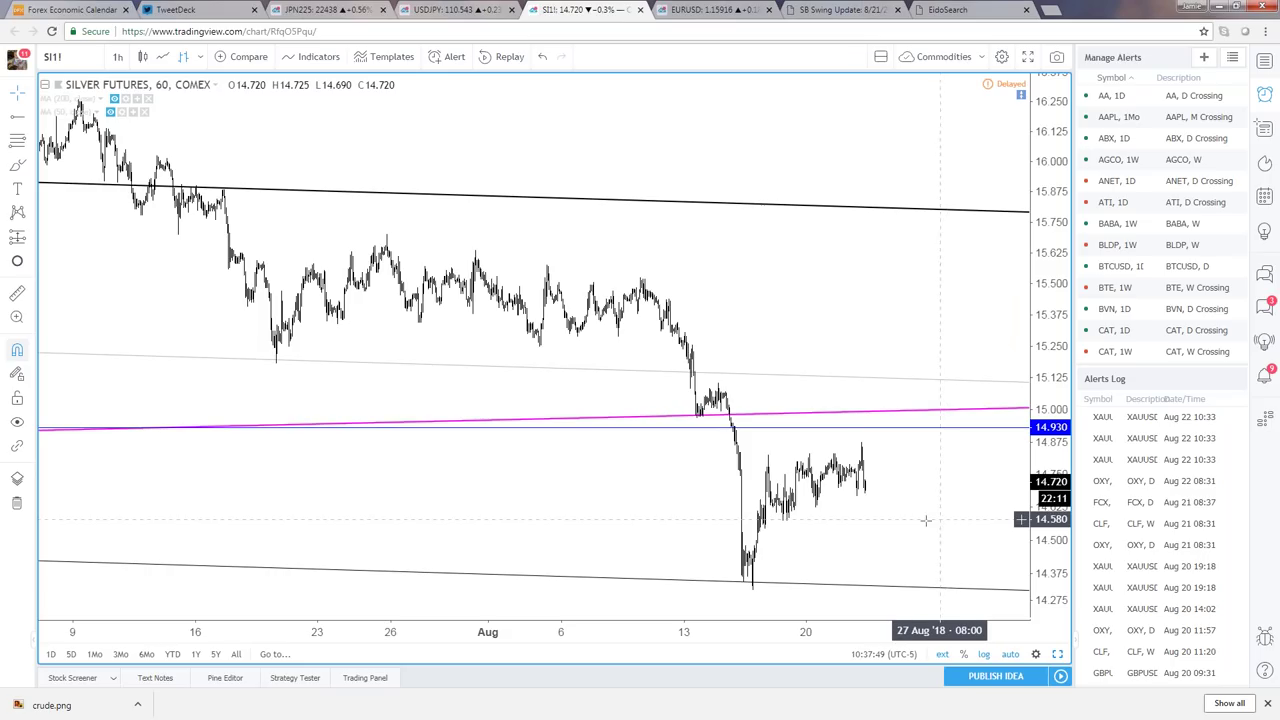
scroll(894, 524, "down", 2)
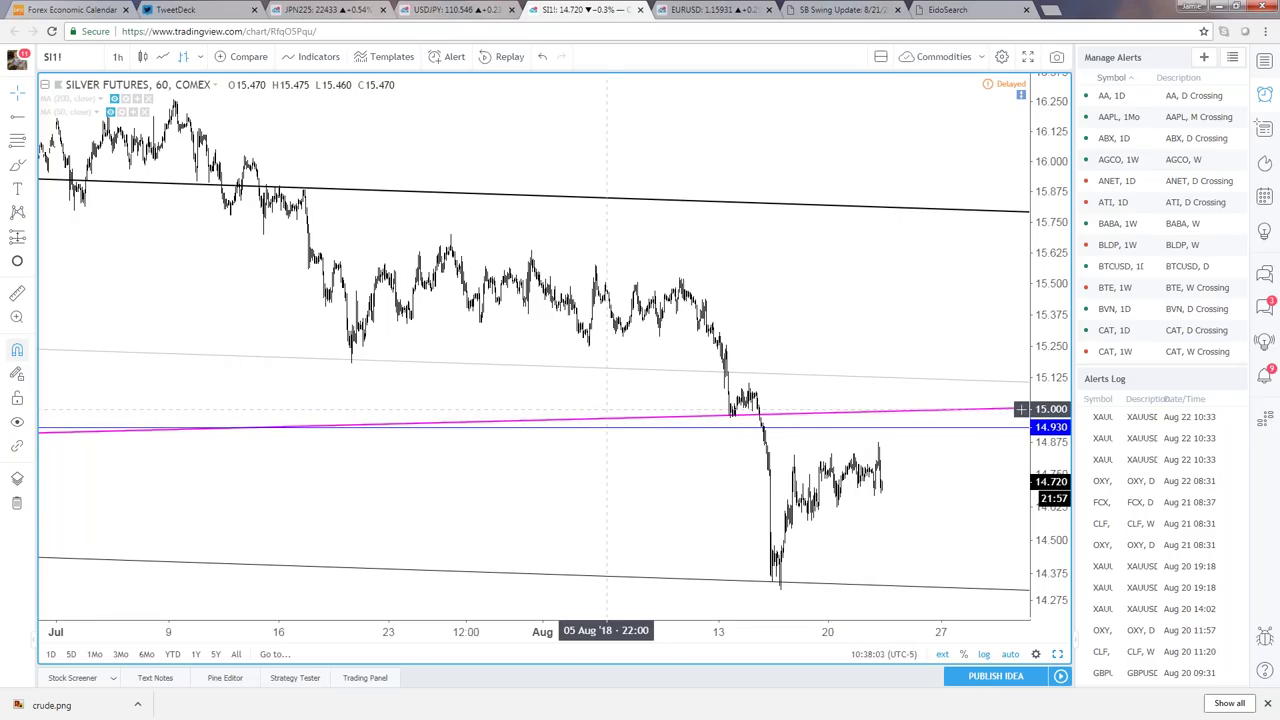
- Switch silver to daily bars with D and pan back to frame Sep 2008–Sep 2010
type("D")
key("Return")
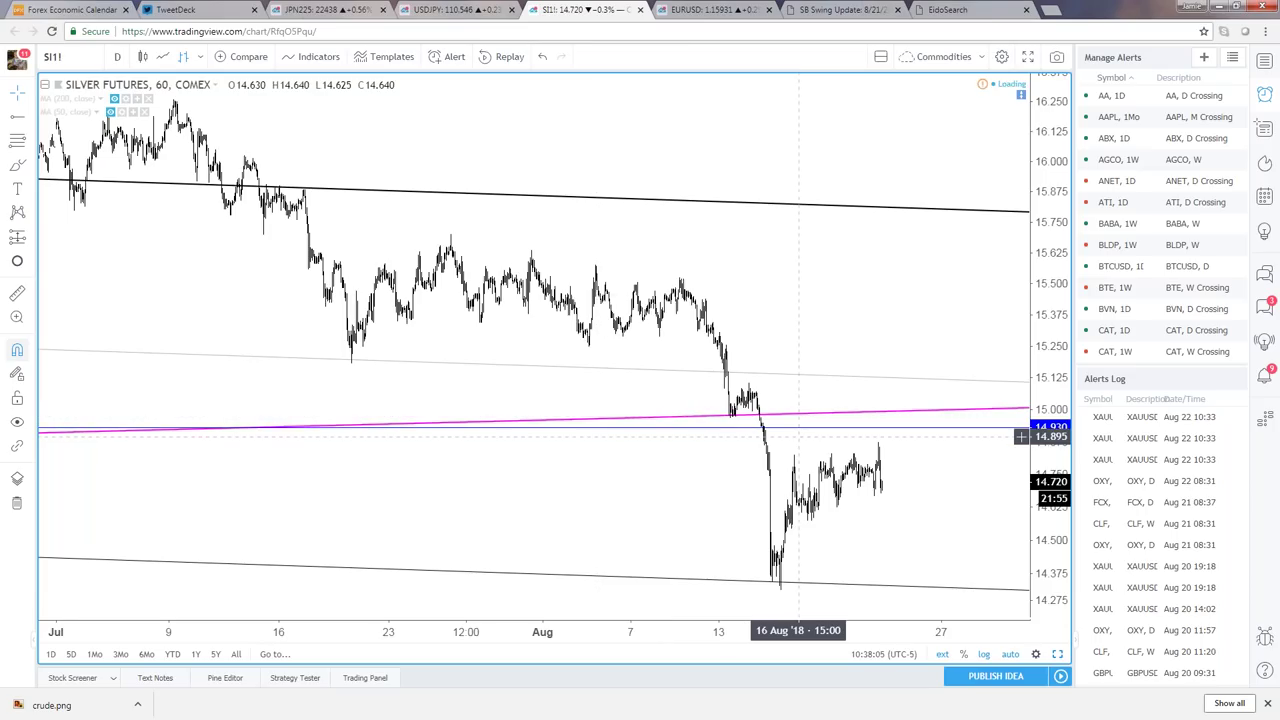
left_click_drag(371, 531, 609, 540)
scroll(555, 551, "down", 3)
left_click_drag(300, 457, 820, 420)
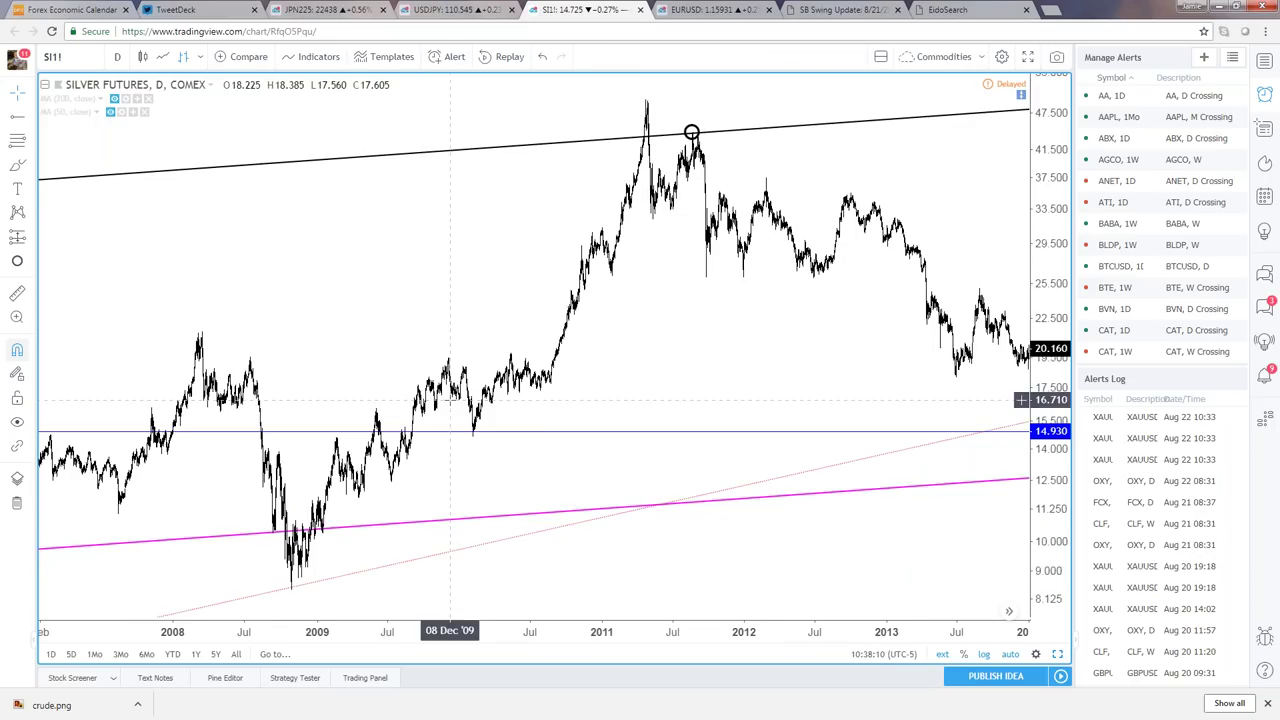
left_click_drag(329, 337, 678, 334)
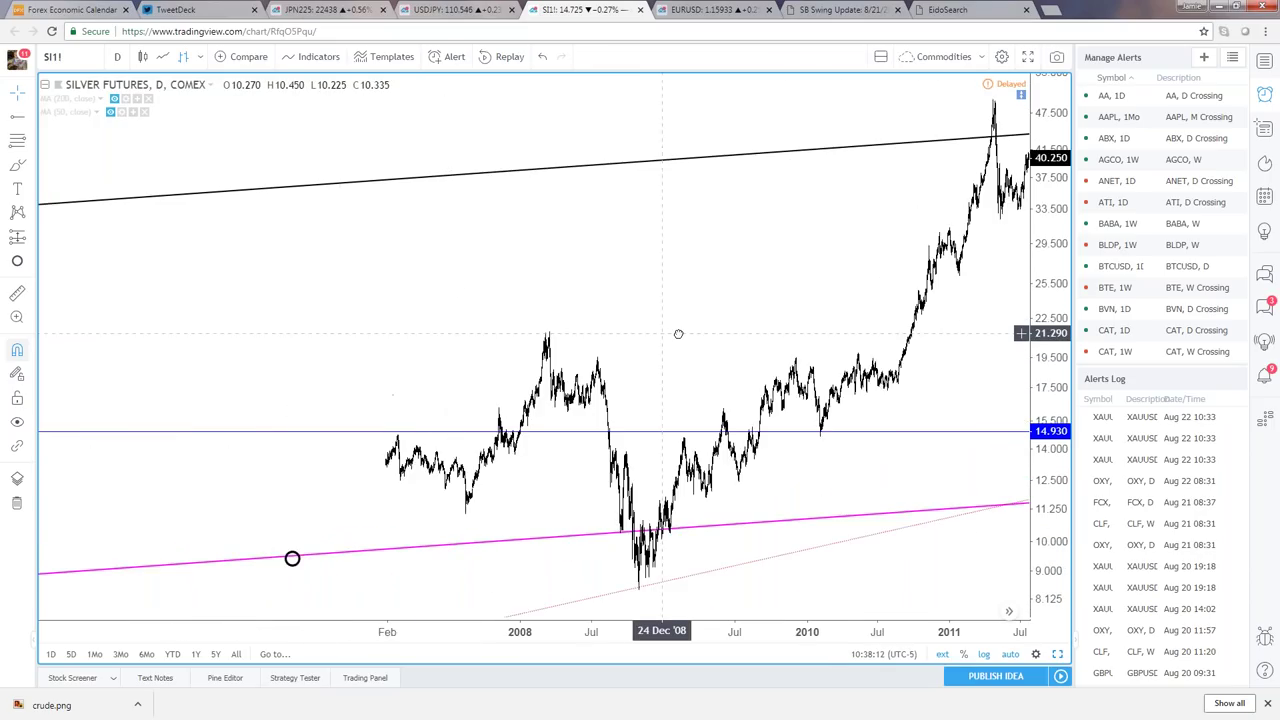
scroll(650, 370, "up", 5)
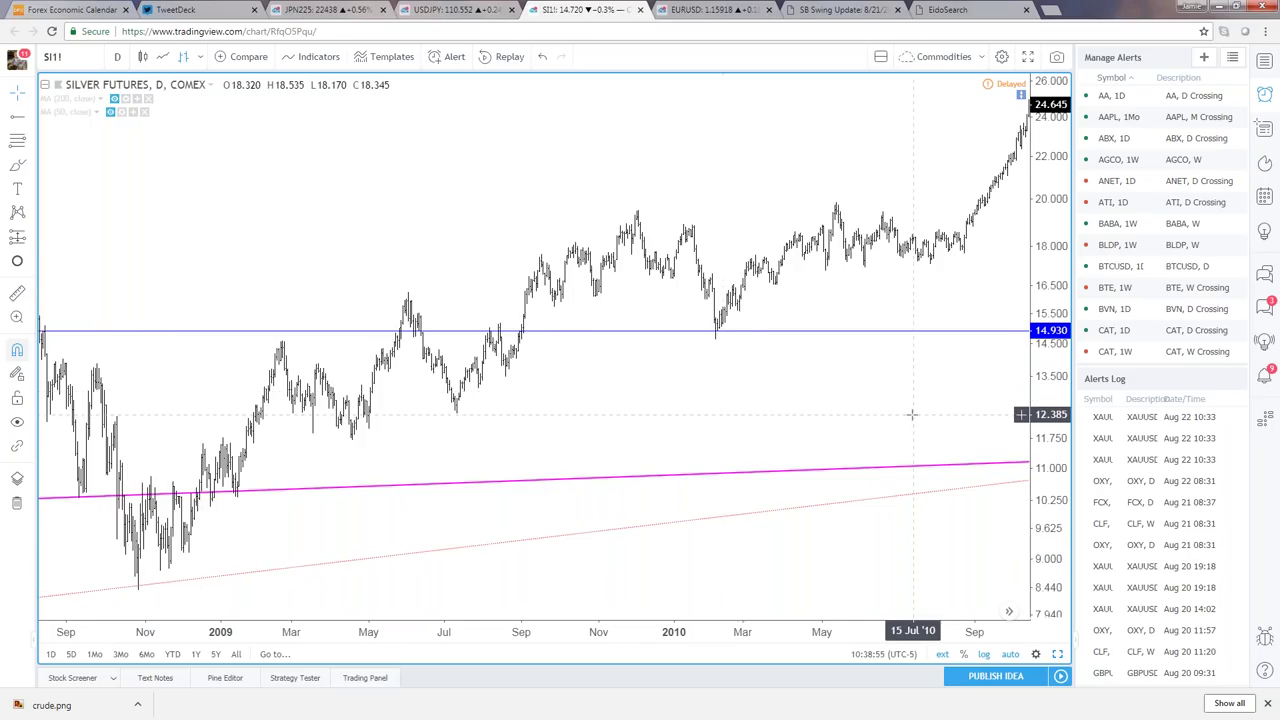
- Pan the daily silver chart forward from 2010 and zoom out to show 2016–2019
scroll(912, 414, "down", 2)
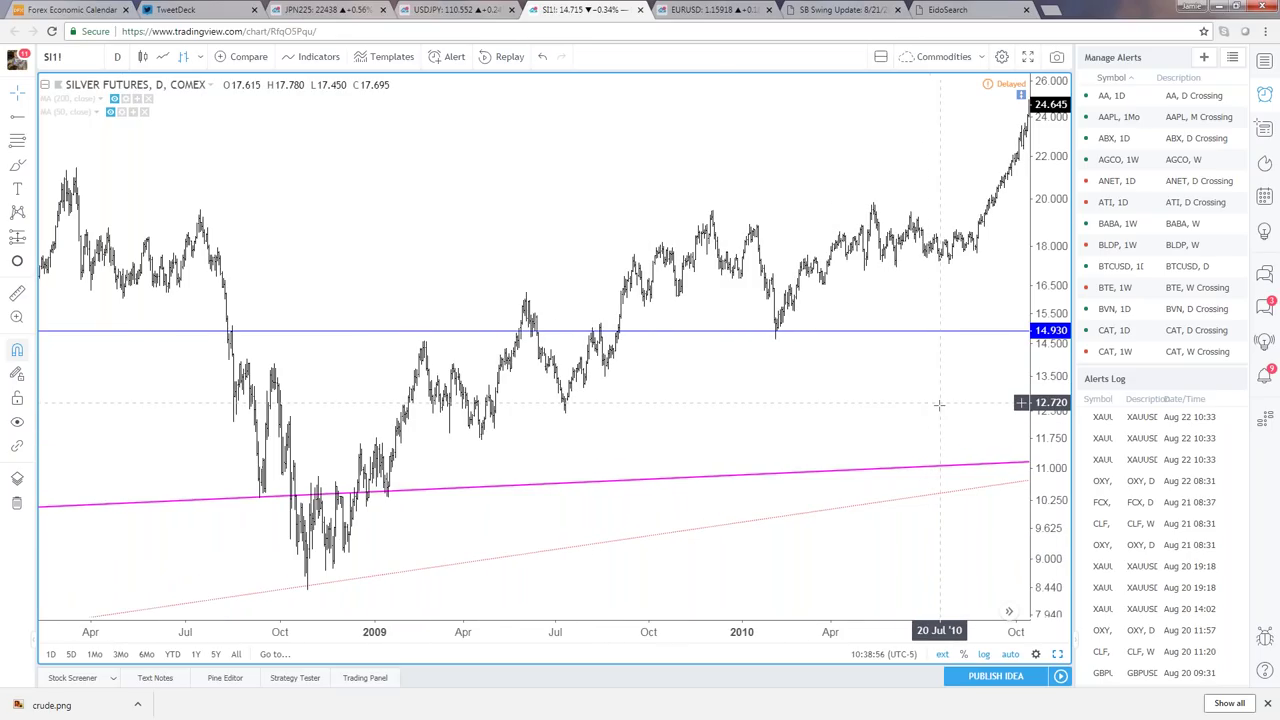
left_click_drag(963, 386, 486, 358)
left_click_drag(912, 352, 543, 359)
left_click_drag(849, 429, 430, 435)
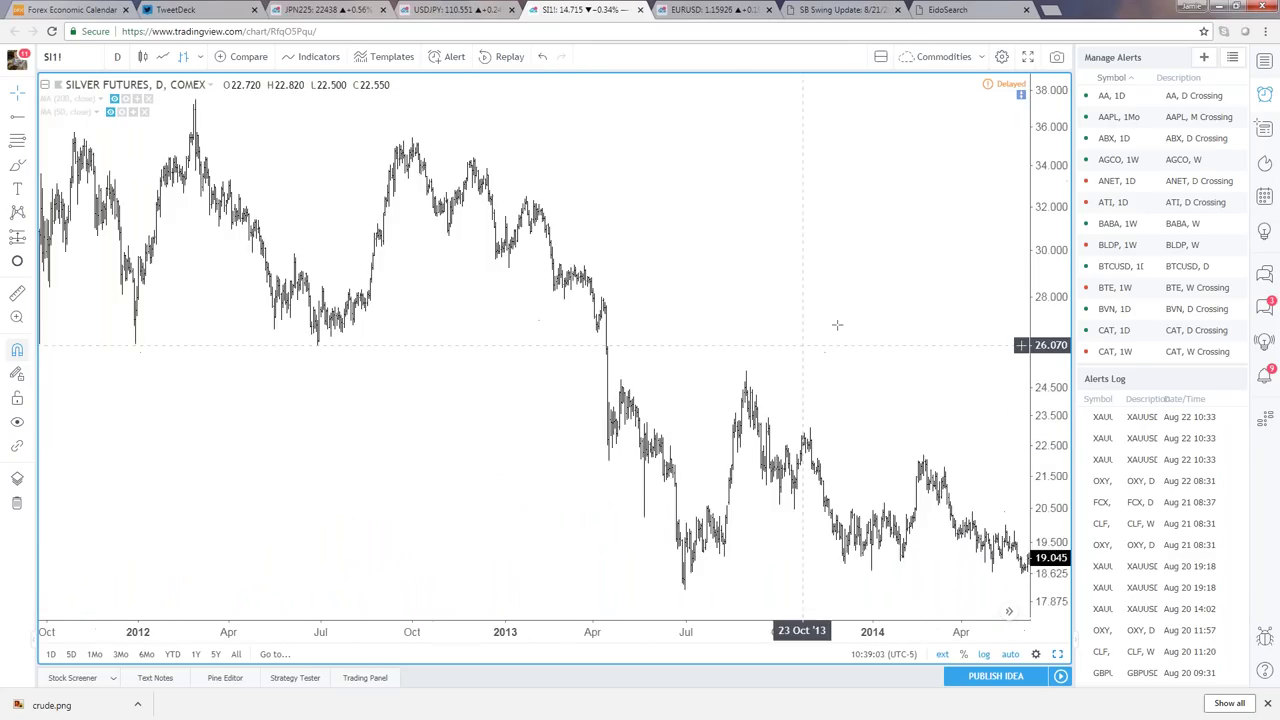
left_click_drag(837, 323, 428, 307)
left_click_drag(980, 586, 565, 588)
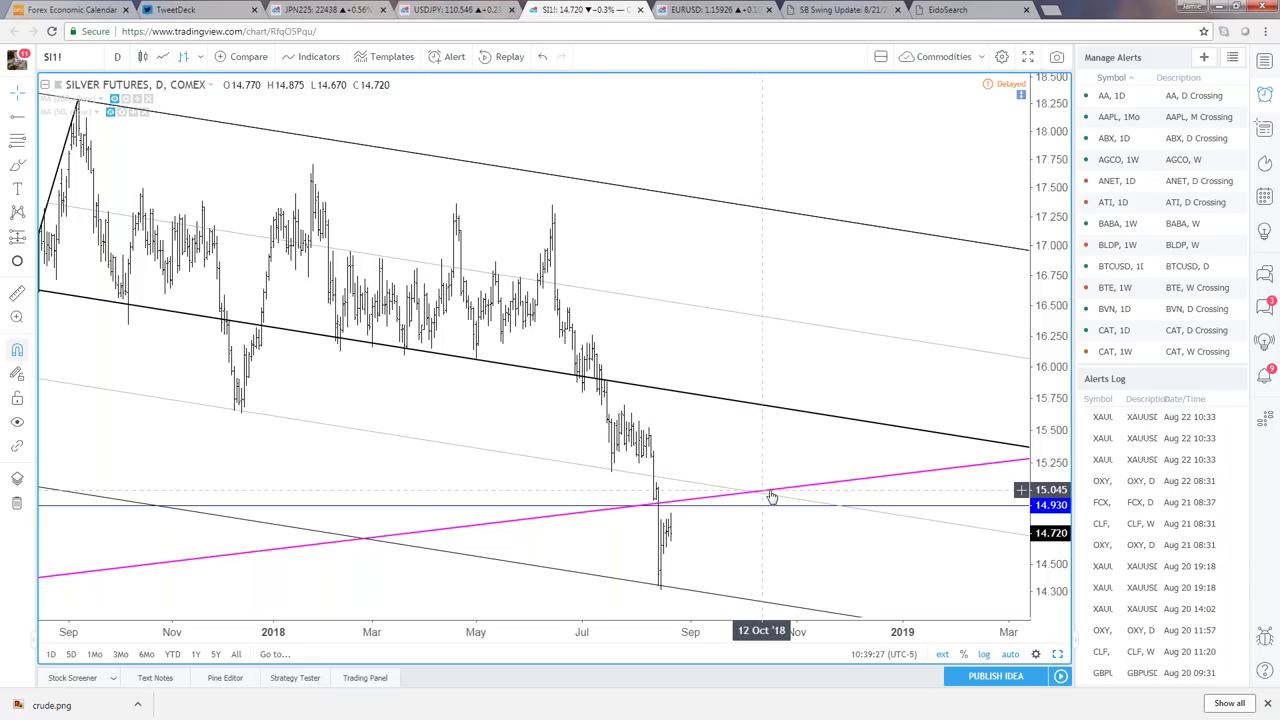
scroll(757, 497, "down", 2)
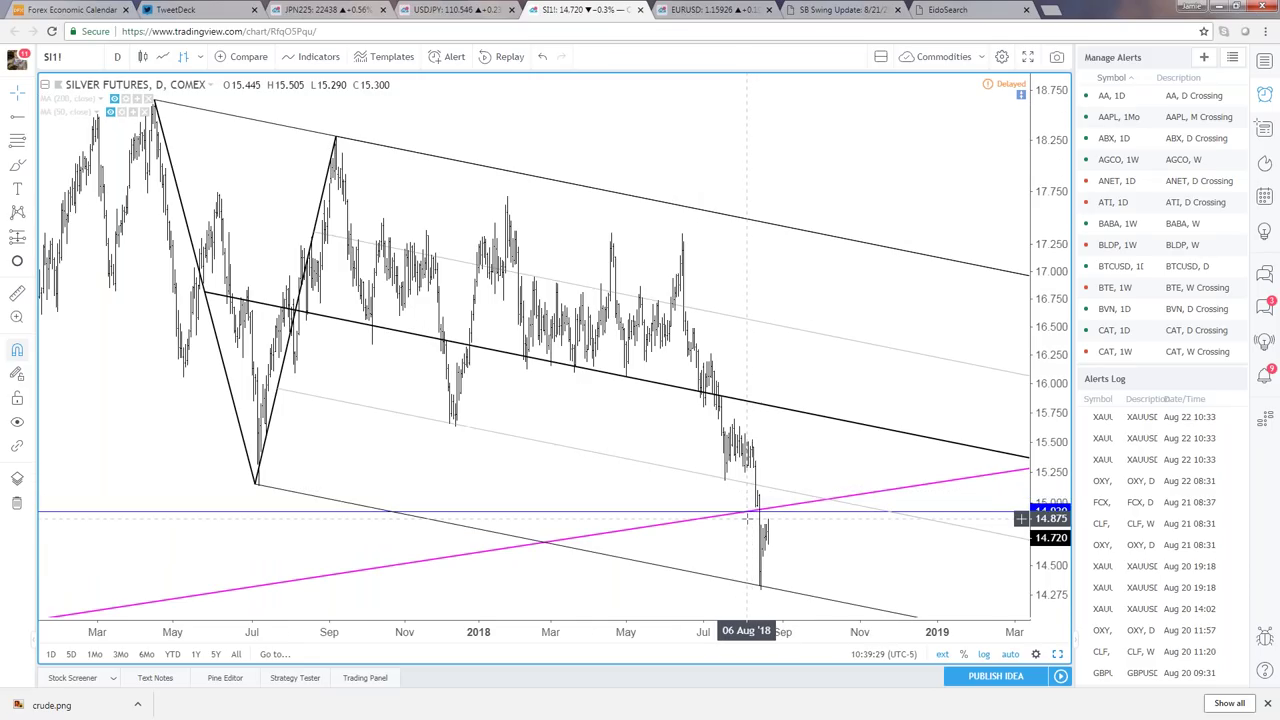
scroll(780, 478, "down", 2)
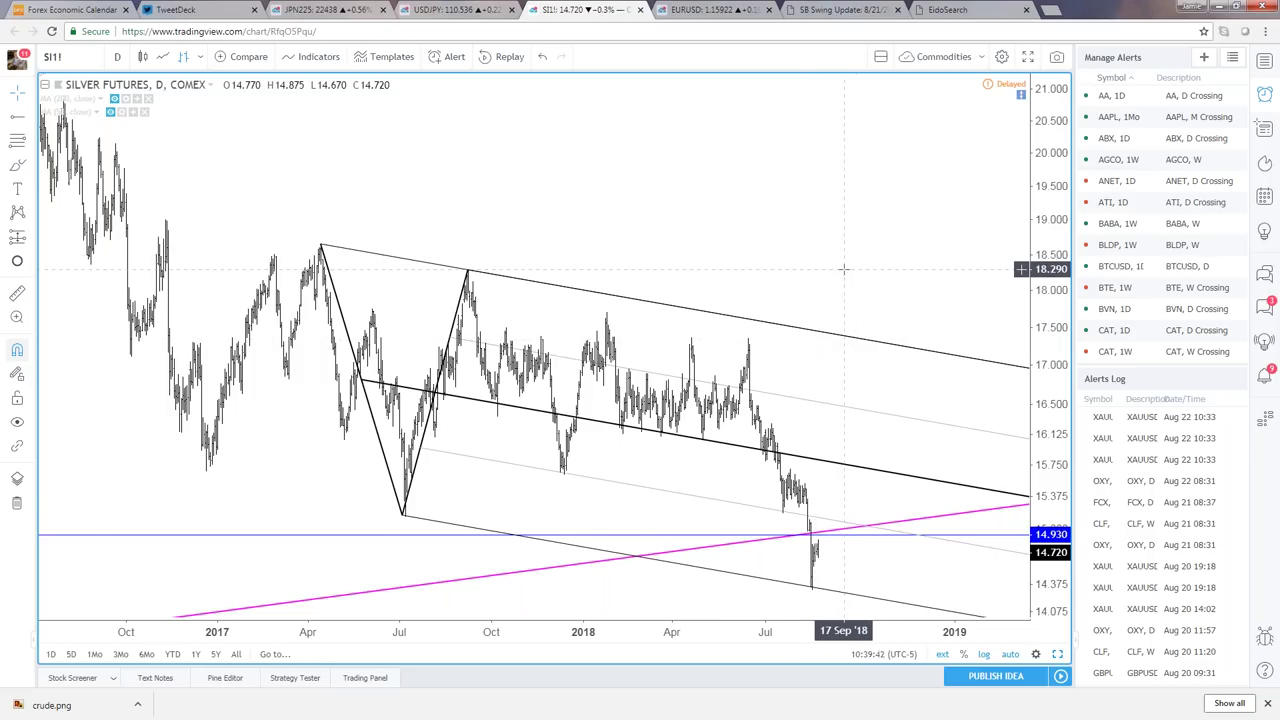
scroll(876, 546, "down", 4)
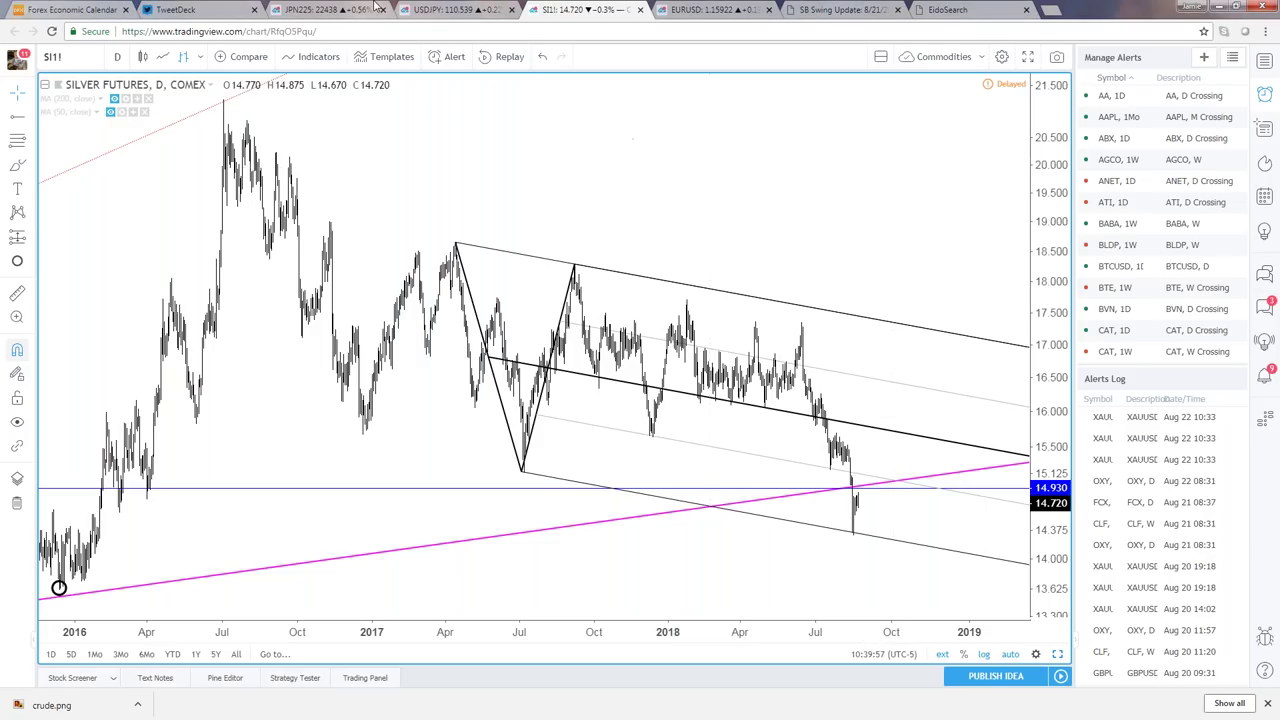
- Maximize the Nikkei 225 pane from the six-chart layout and frame Nov 2017–Oct 2018
left_click(330, 9)
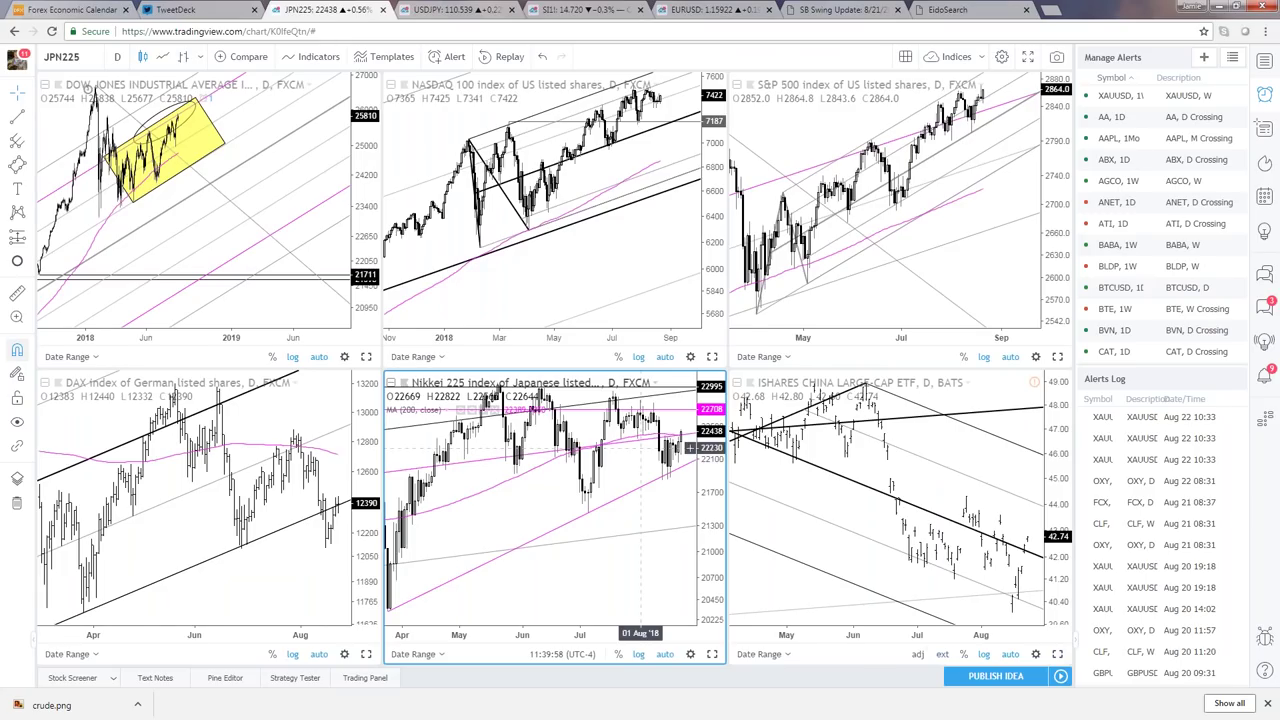
left_click(712, 654)
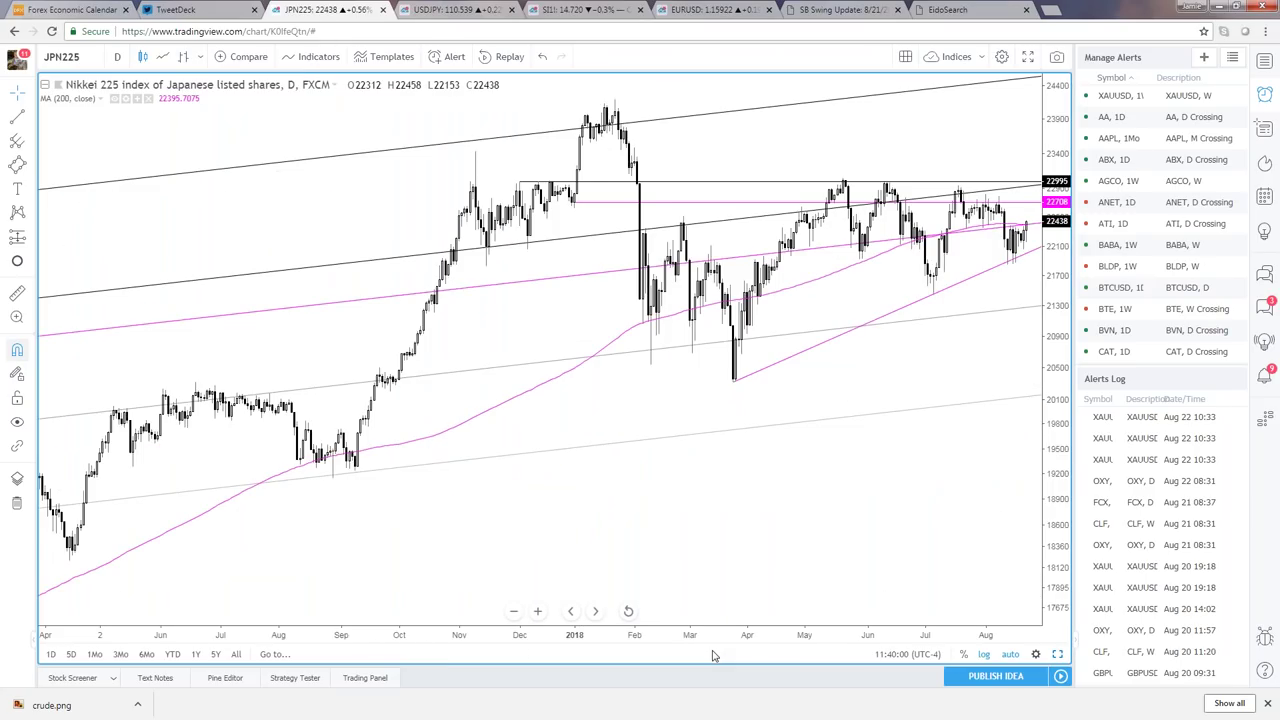
scroll(851, 547, "down", 1)
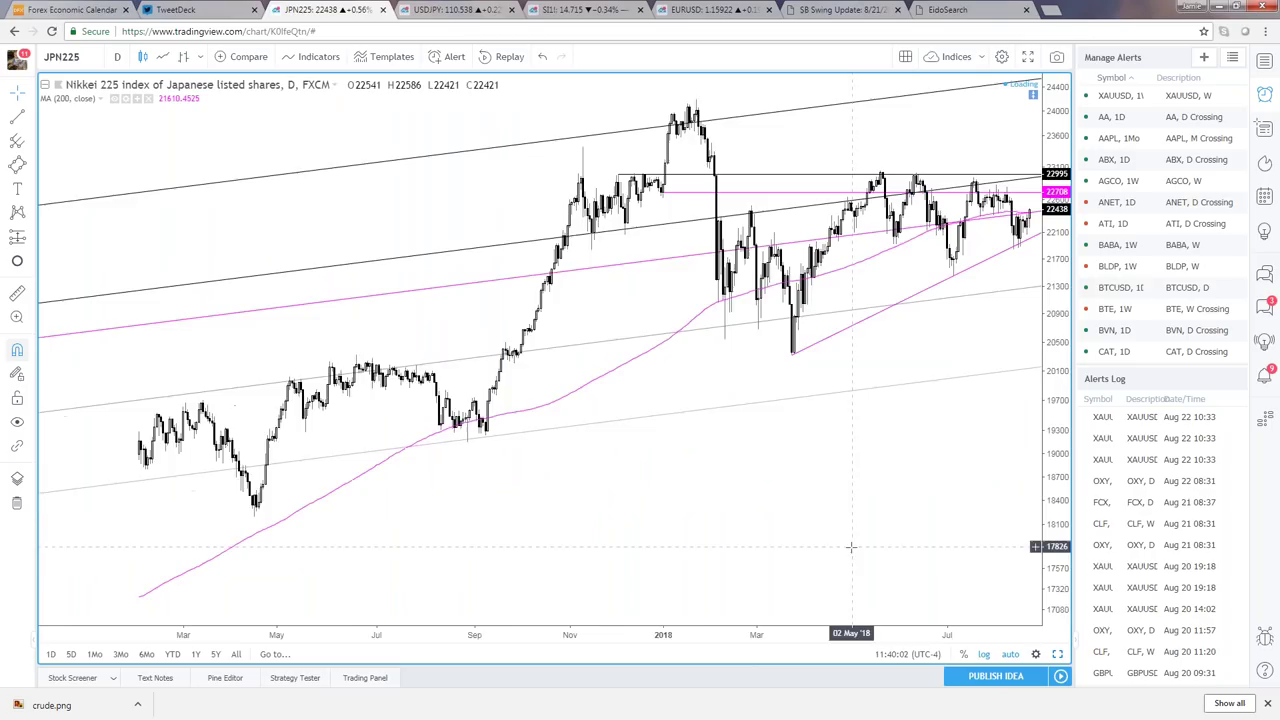
scroll(851, 547, "down", 1)
scroll(851, 547, "up", 3)
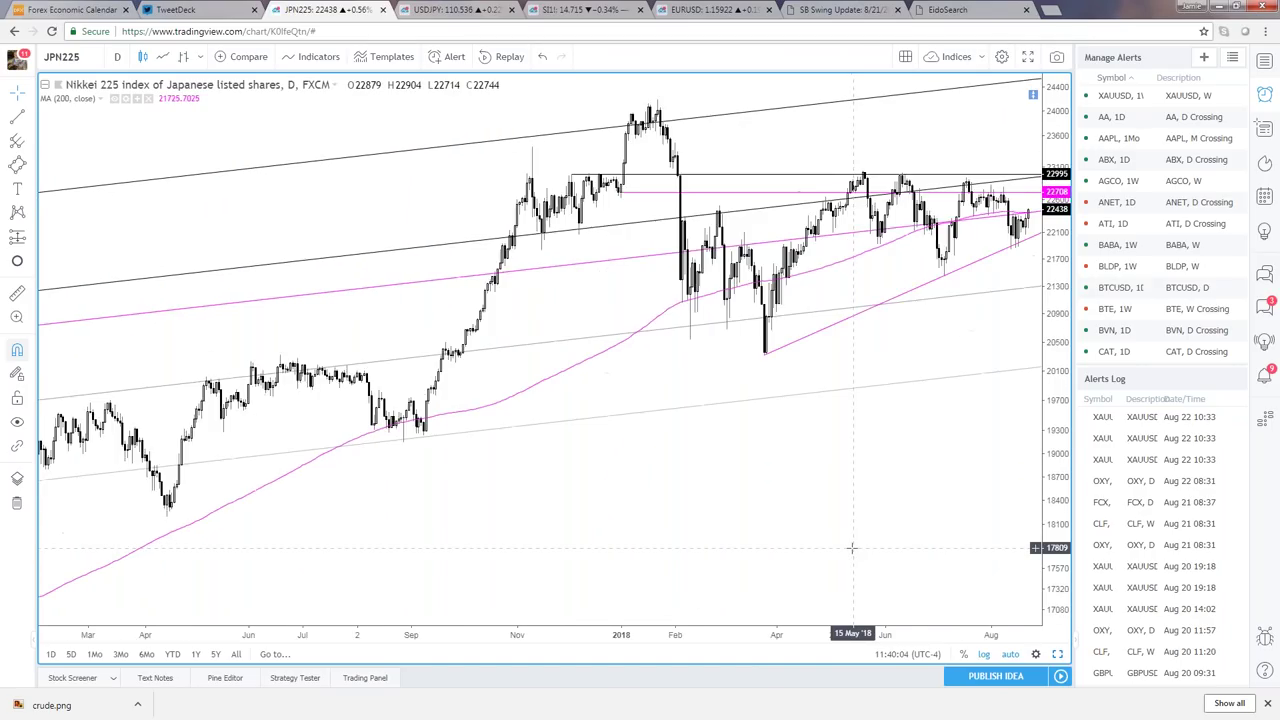
scroll(848, 545, "down", 2)
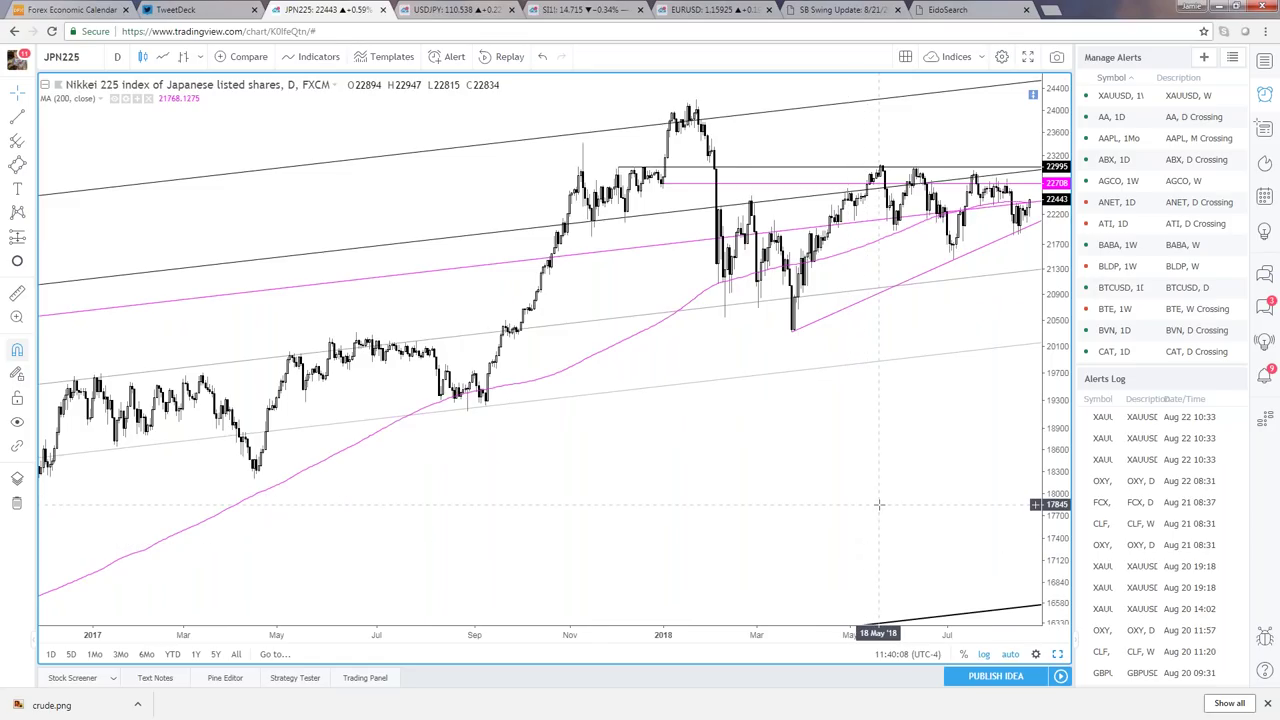
scroll(871, 514, "down", 3)
left_click_drag(874, 514, 714, 395)
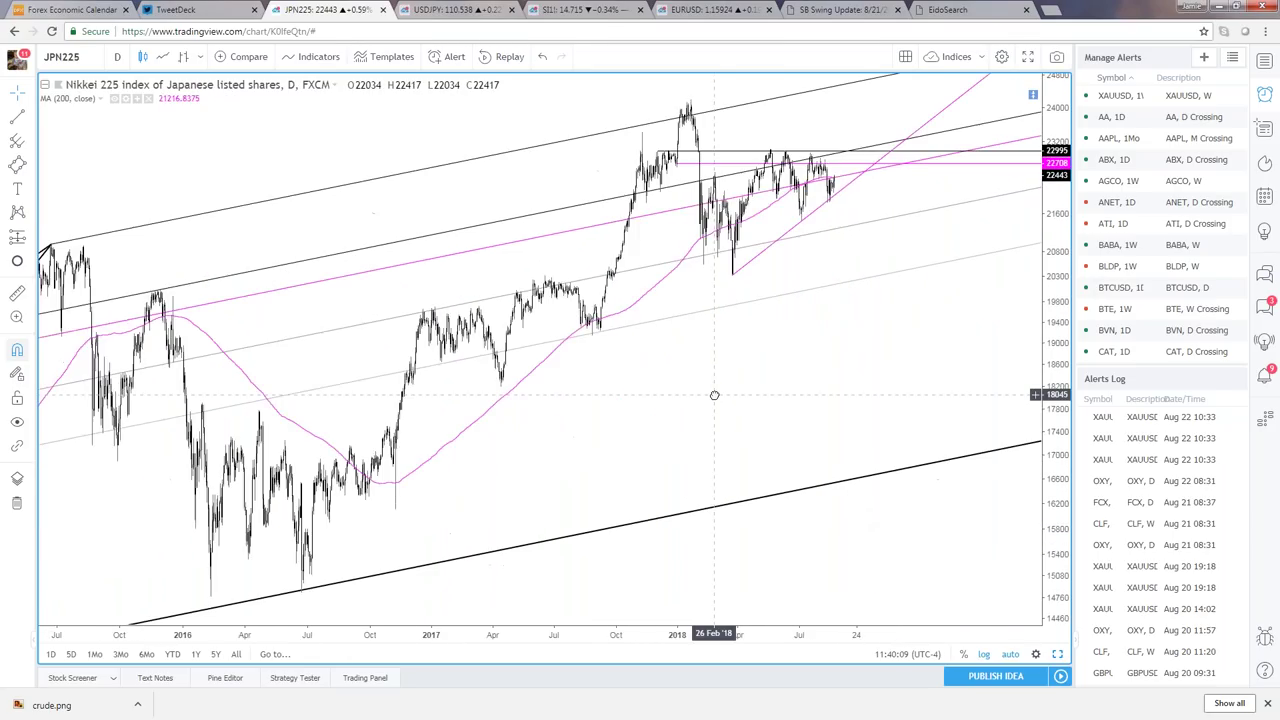
scroll(714, 395, "down", 1)
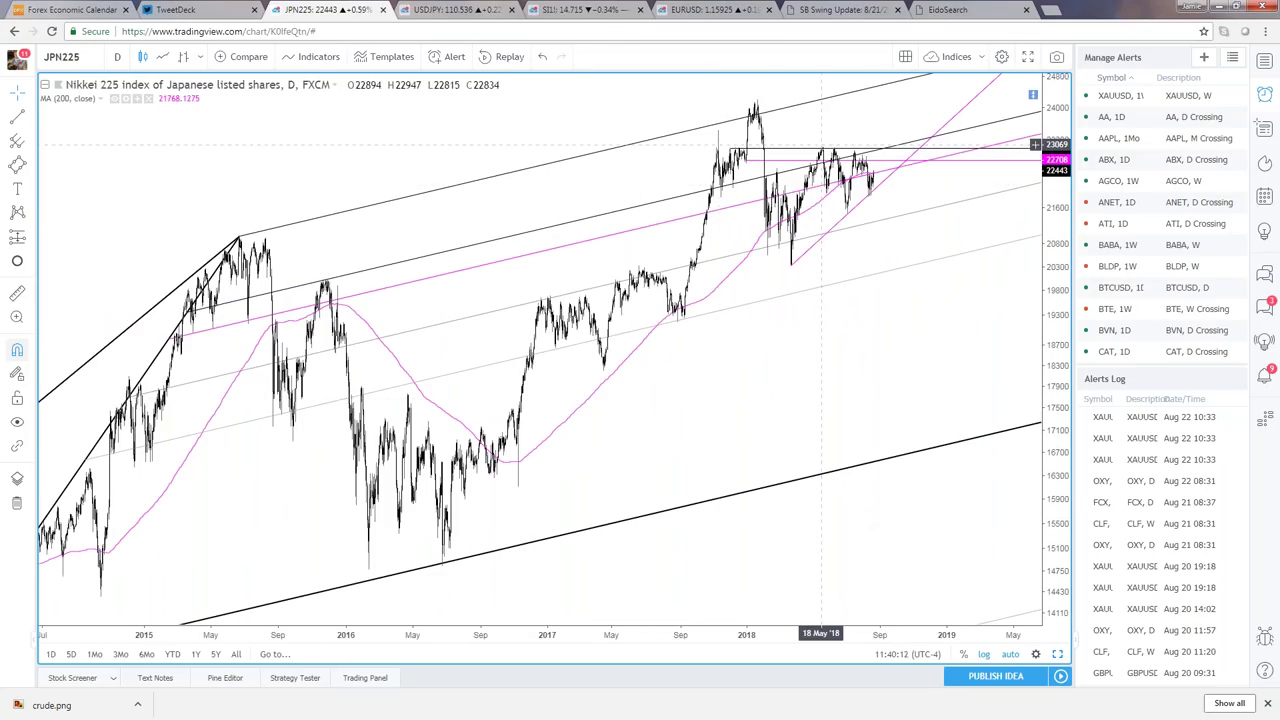
left_click_drag(881, 340, 980, 353)
scroll(980, 353, "up", 5)
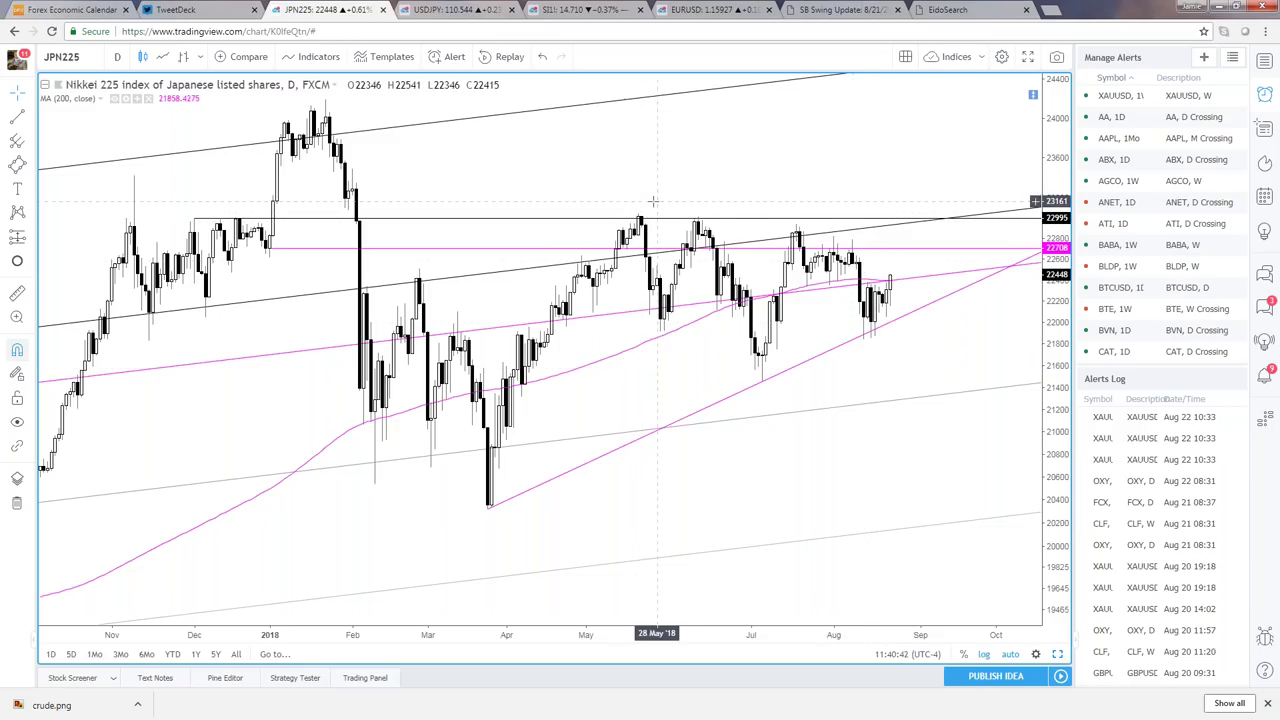
- Draw a descending trend line from the May 2018 peak past the latest bars
left_click(18, 350)
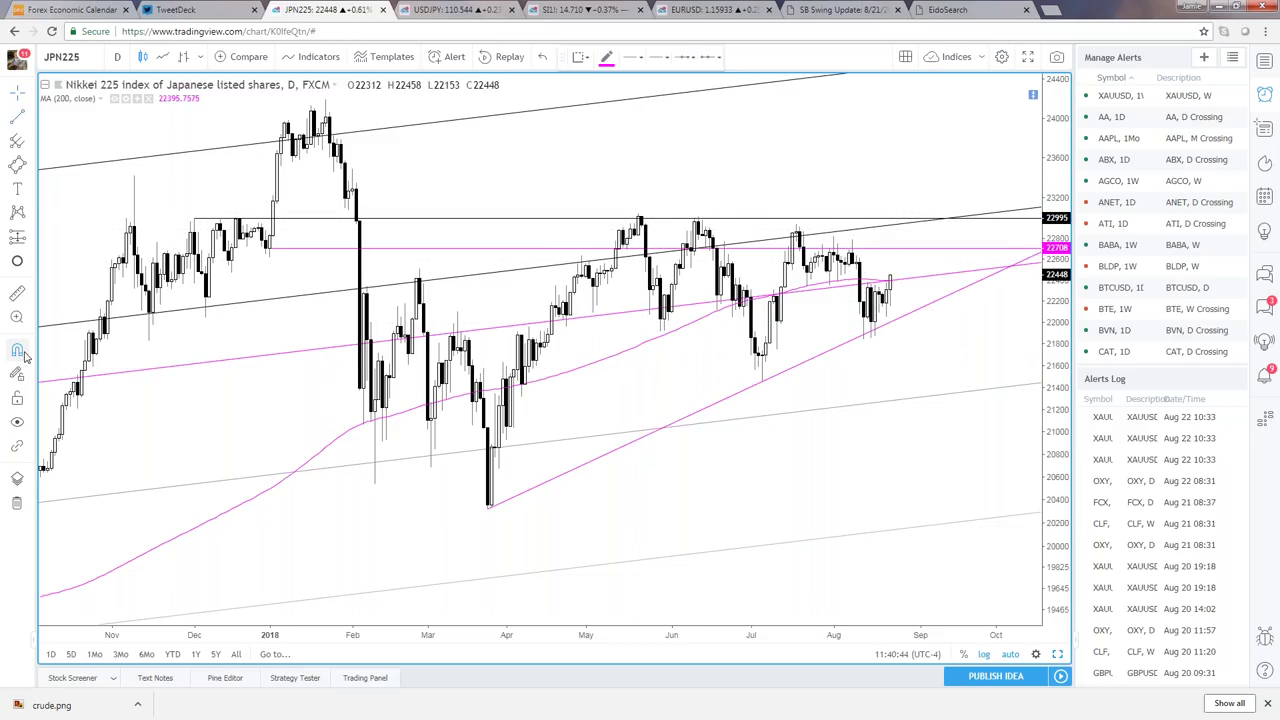
left_click(638, 214)
left_click(991, 240)
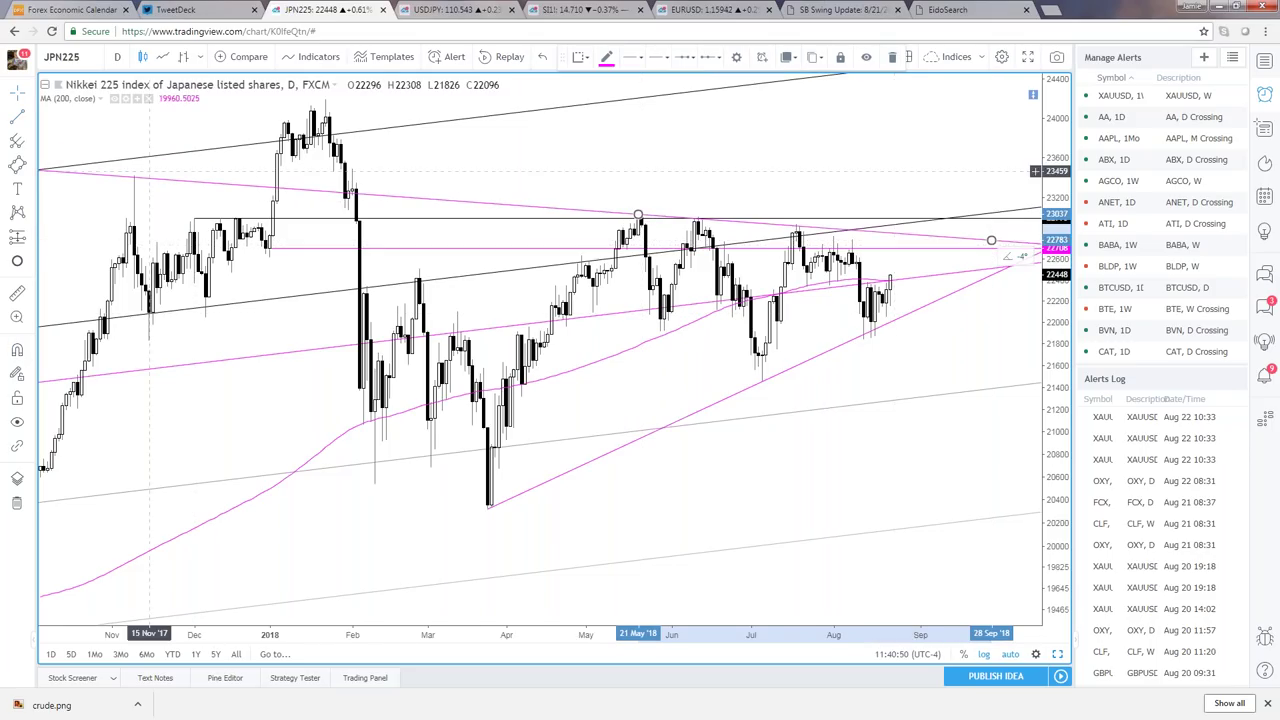
double_click(165, 212)
right_click(170, 206)
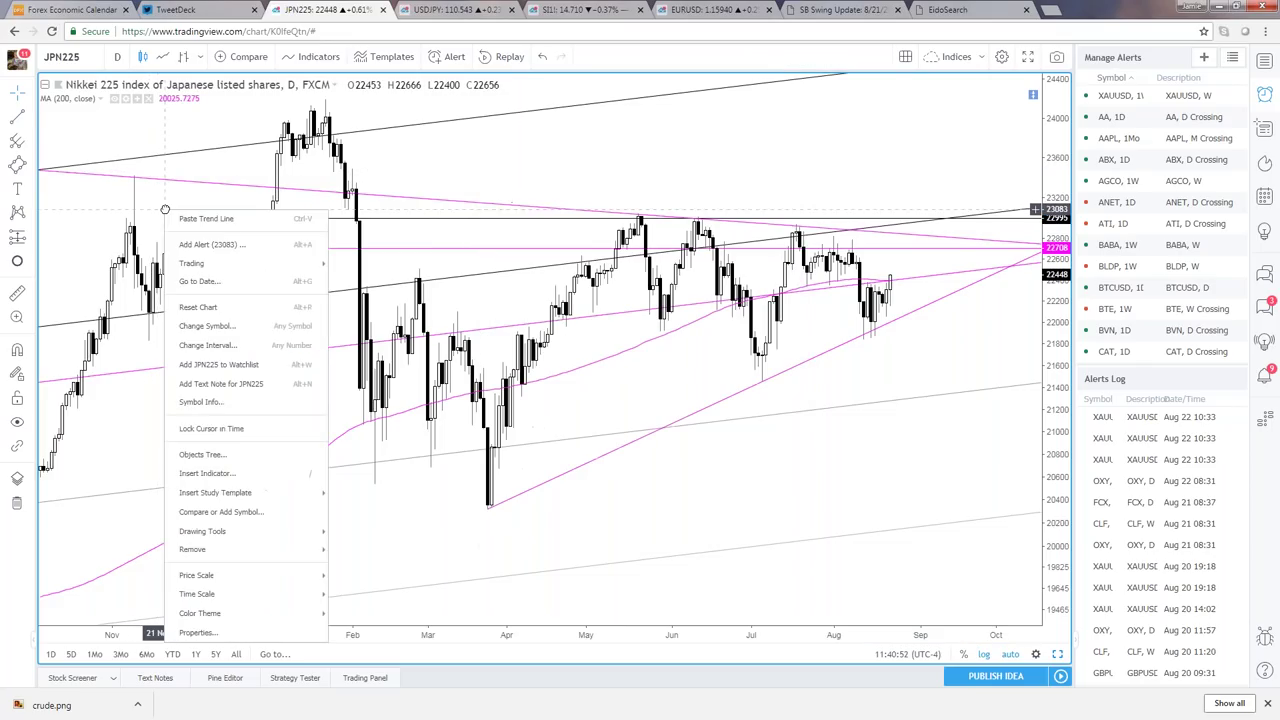
left_click(790, 200)
left_click(905, 246)
left_click(925, 393)
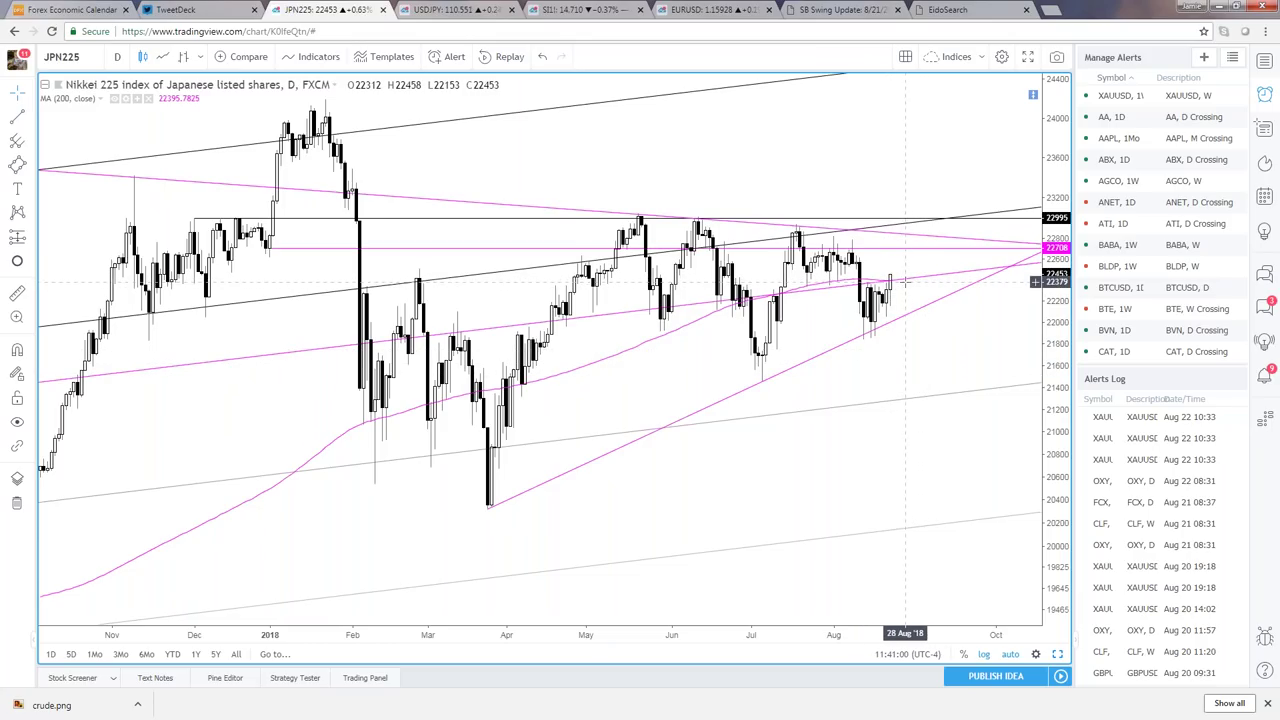
- Add horizontal rays at 22333 from 23 Jul and 22382 from 14 Aug
left_click_drag(786, 443, 914, 455)
scroll(914, 455, "up", 3)
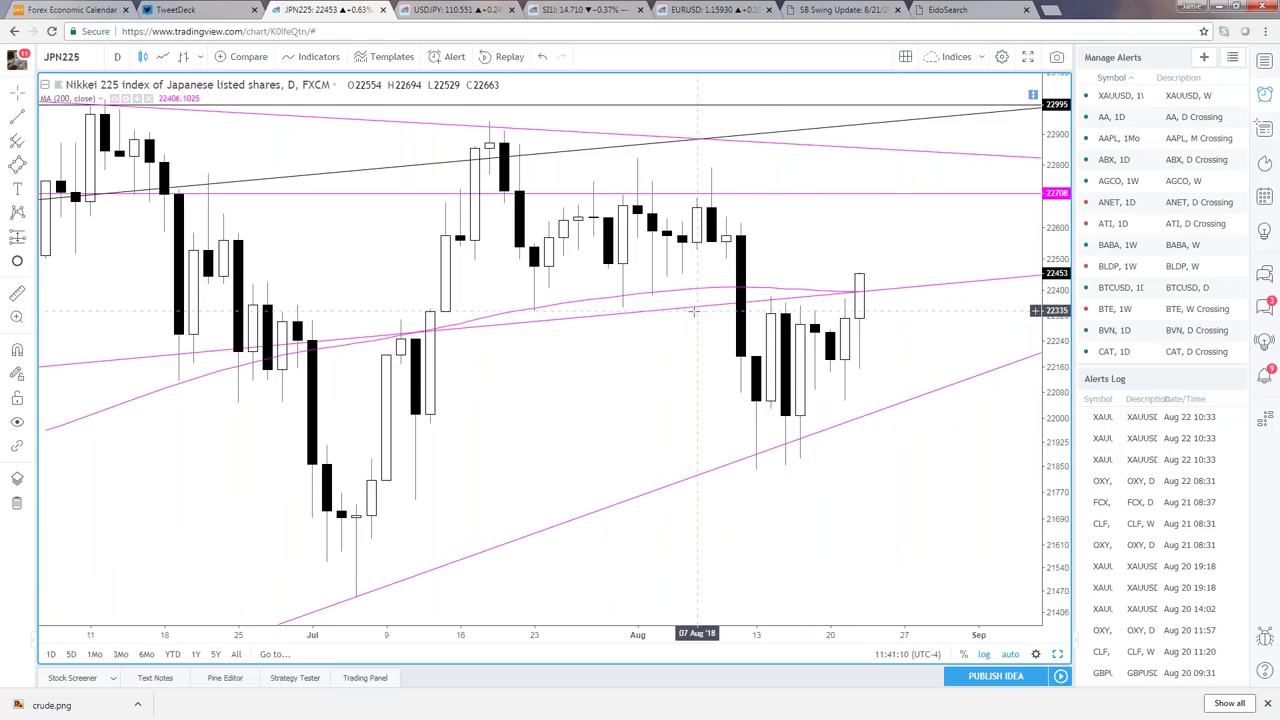
left_click(31, 118)
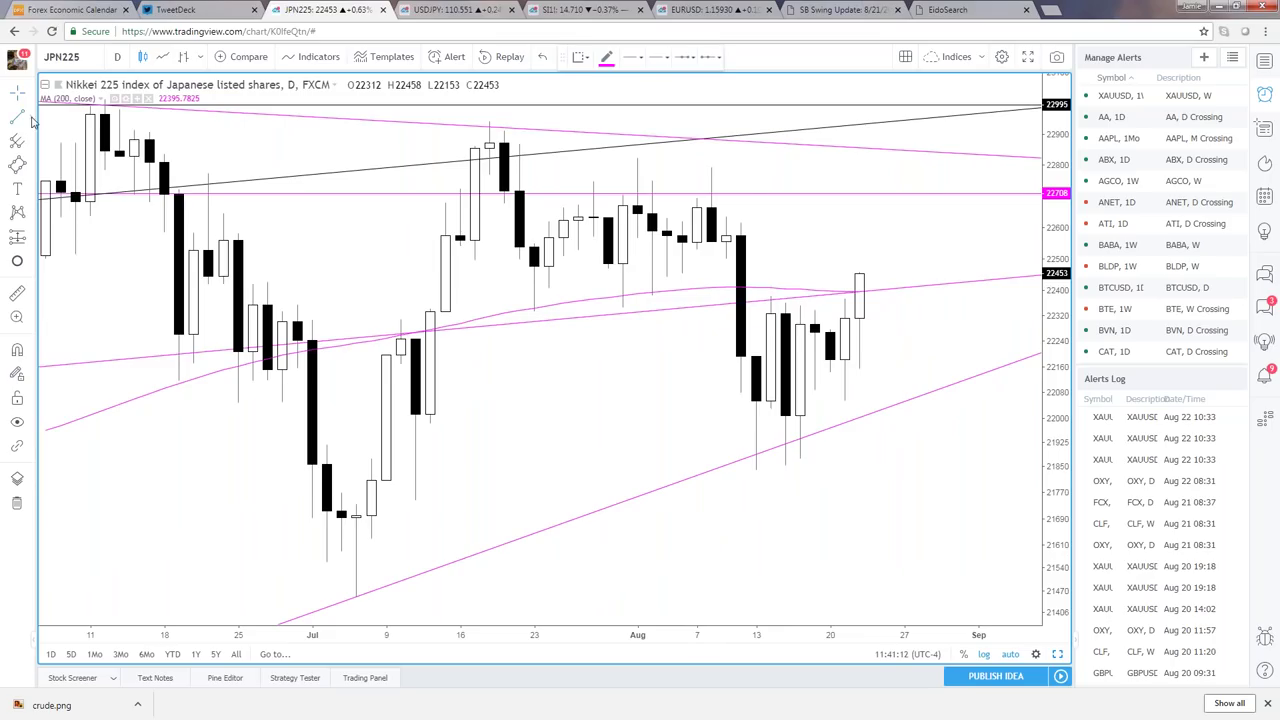
left_click(31, 118)
left_click(82, 205)
key("ctrl")
left_click(534, 312)
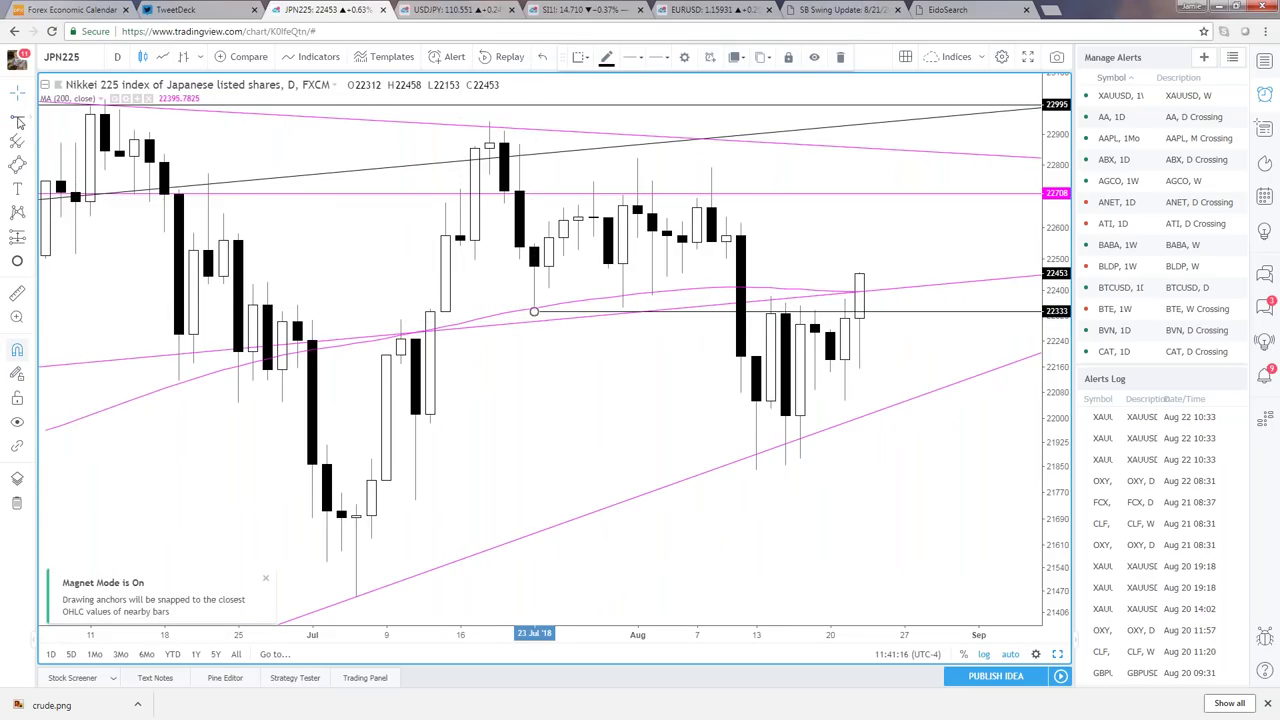
left_click(770, 296)
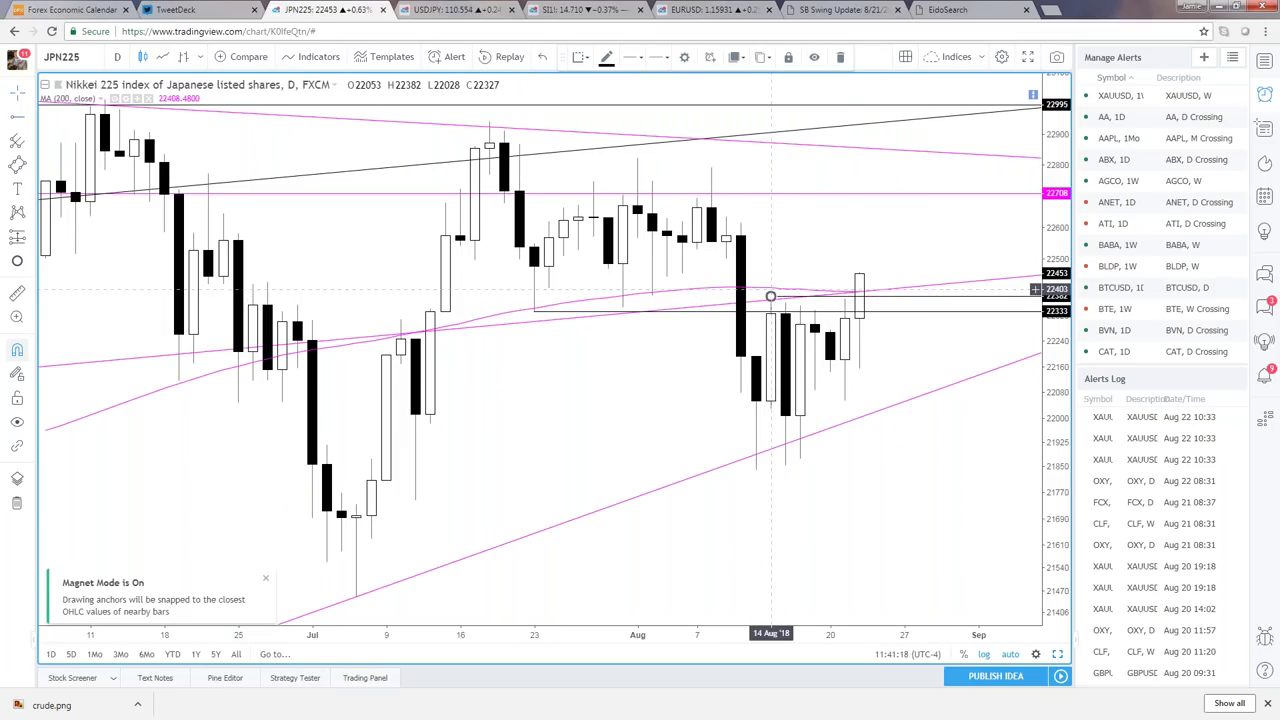
left_click(875, 291)
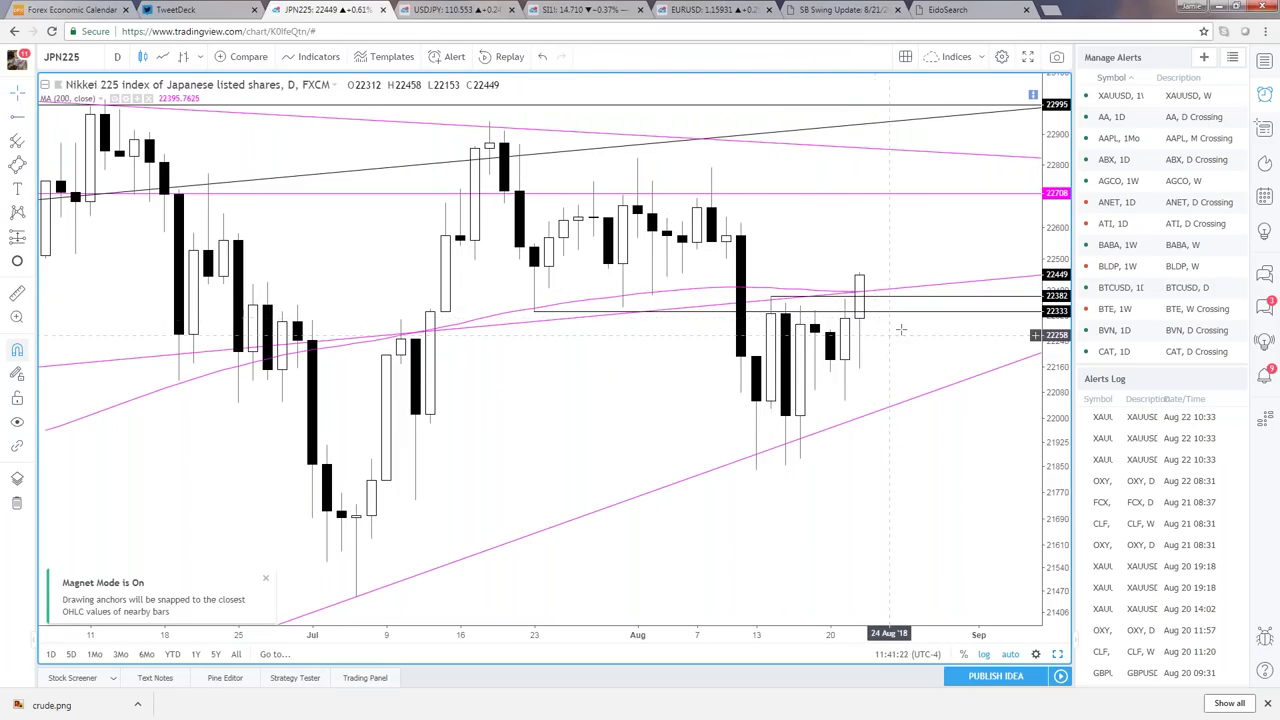
- Zoom out and inspect the pink rising trend line from the March low
scroll(900, 329, "down", 3)
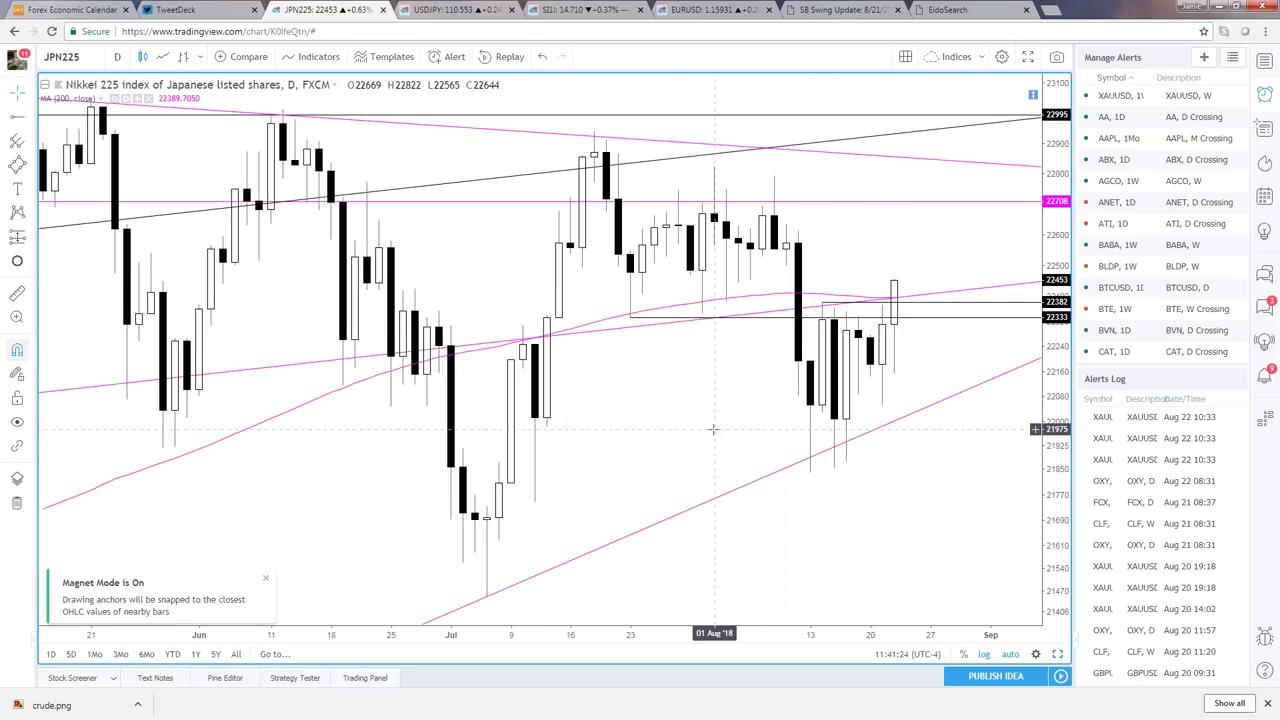
scroll(710, 428, "down", 2)
scroll(707, 427, "down", 2)
scroll(707, 427, "down", 2)
left_click(358, 595)
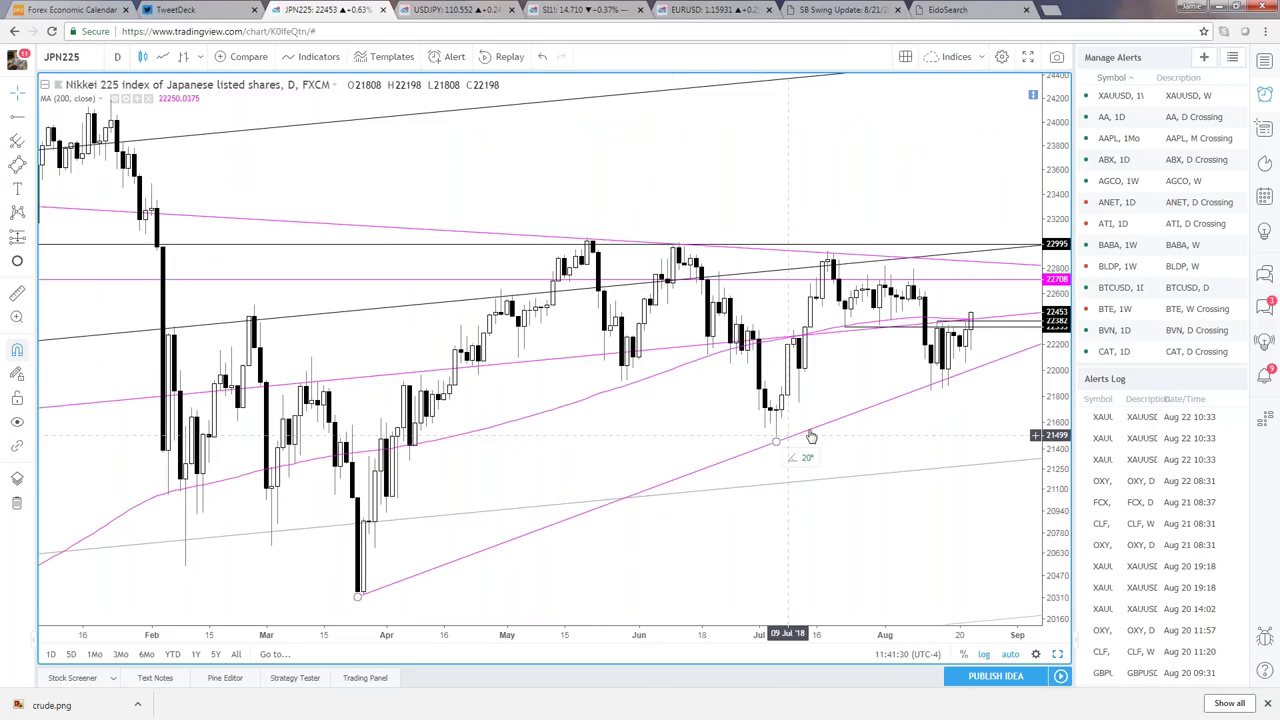
left_click(960, 366)
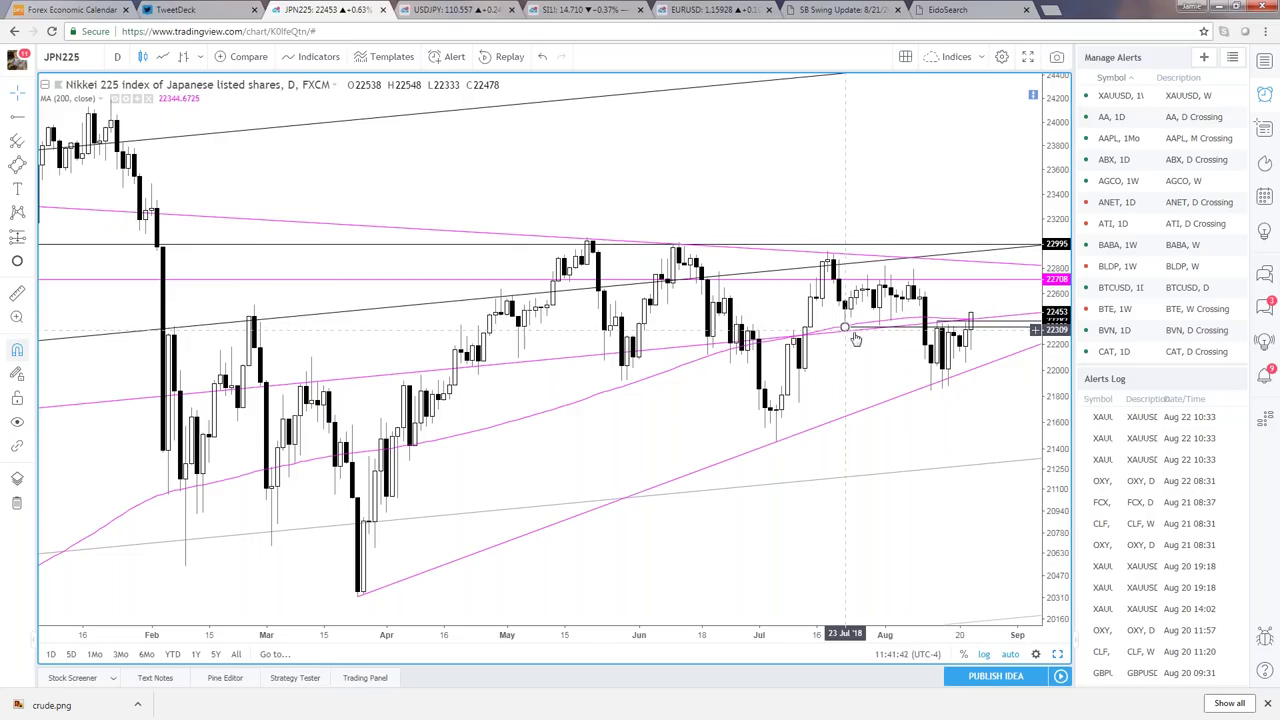
- Zoom and pan so the chart spans mid-2015 to August 2018
scroll(880, 370, "down", 2)
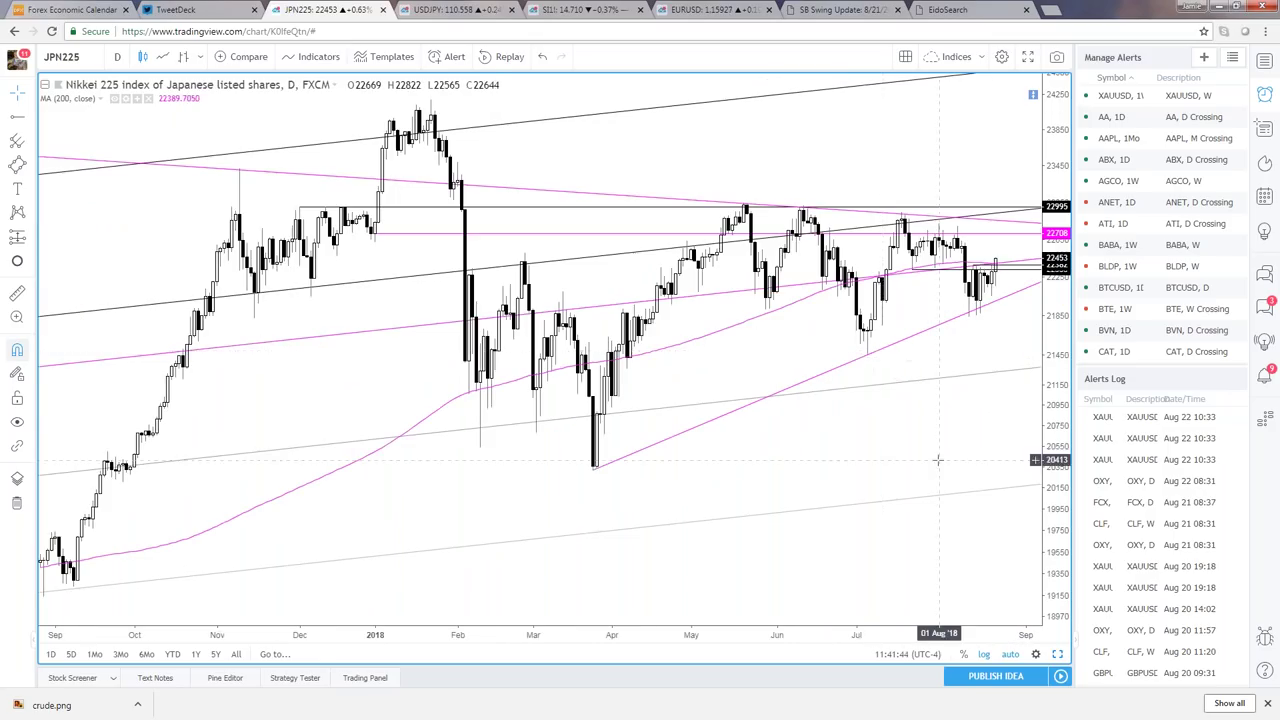
scroll(936, 460, "down", 2)
scroll(934, 467, "up", 1)
scroll(932, 466, "down", 1)
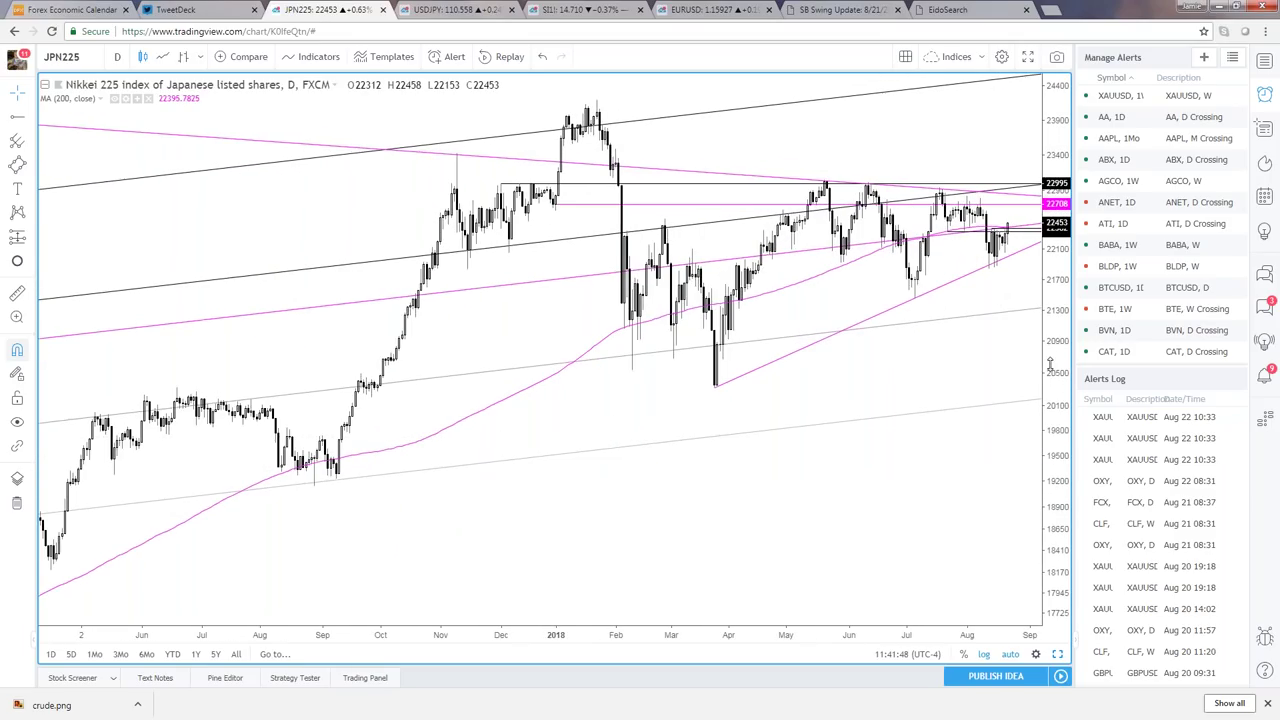
left_click_drag(1020, 250, 998, 253)
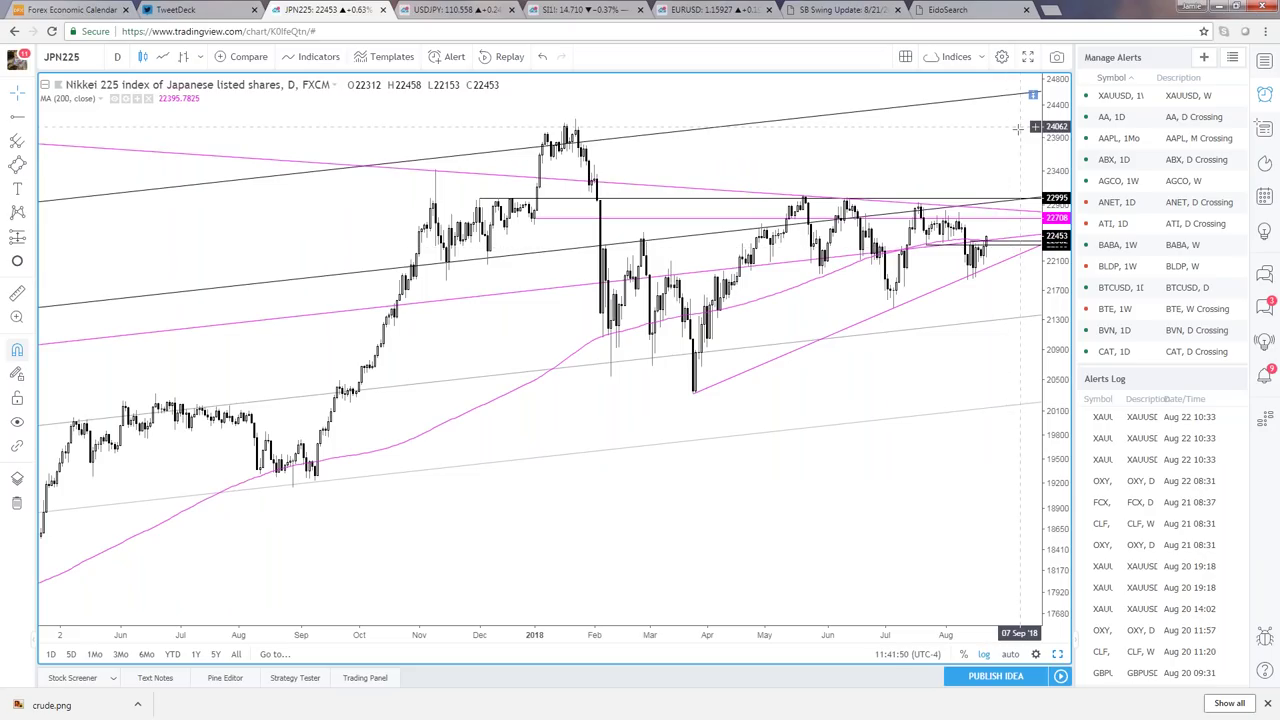
scroll(912, 621, "down", 1)
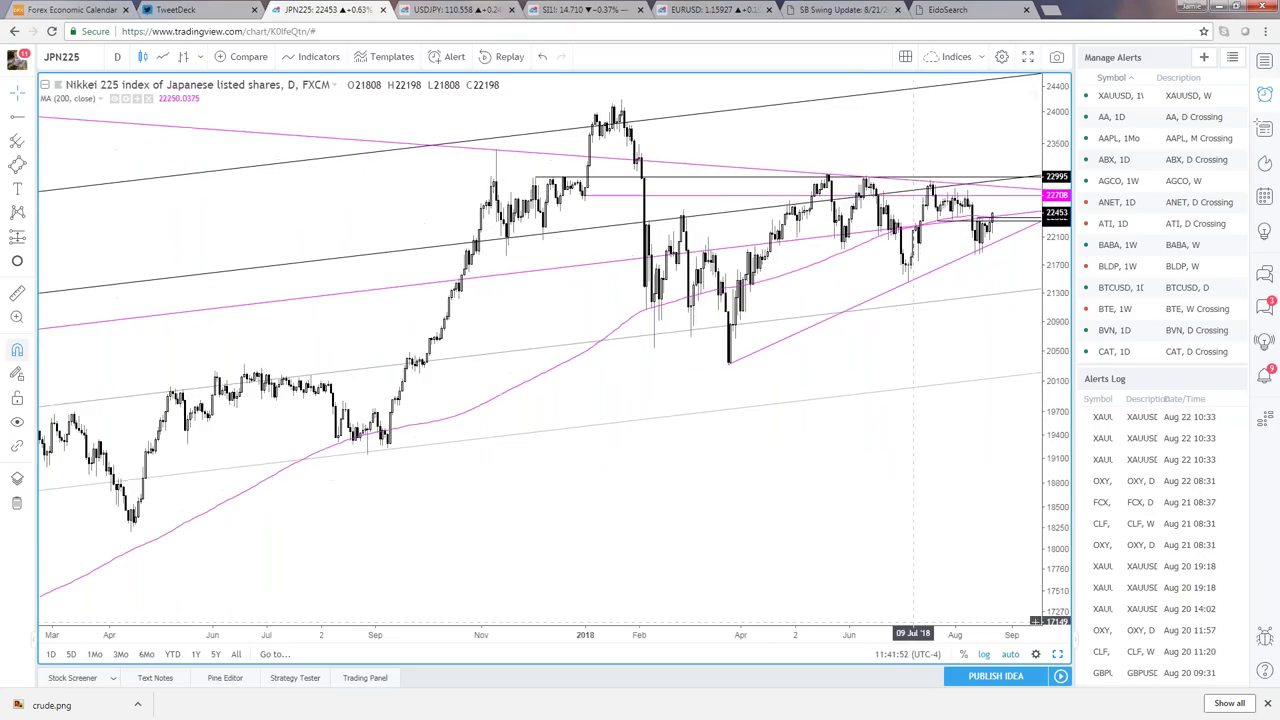
scroll(912, 621, "down", 5)
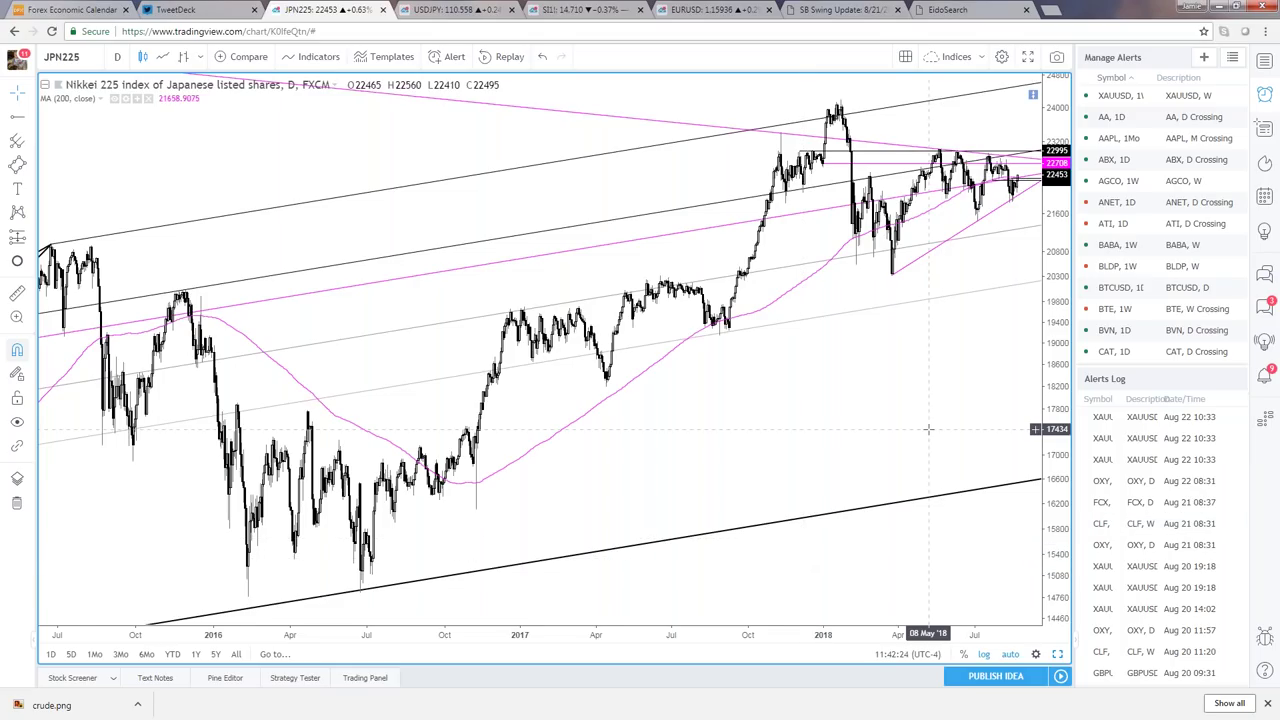
- Zoom the JPN225 chart to frame the April–late August 2018 daily candles
scroll(928, 428, "up", 5)
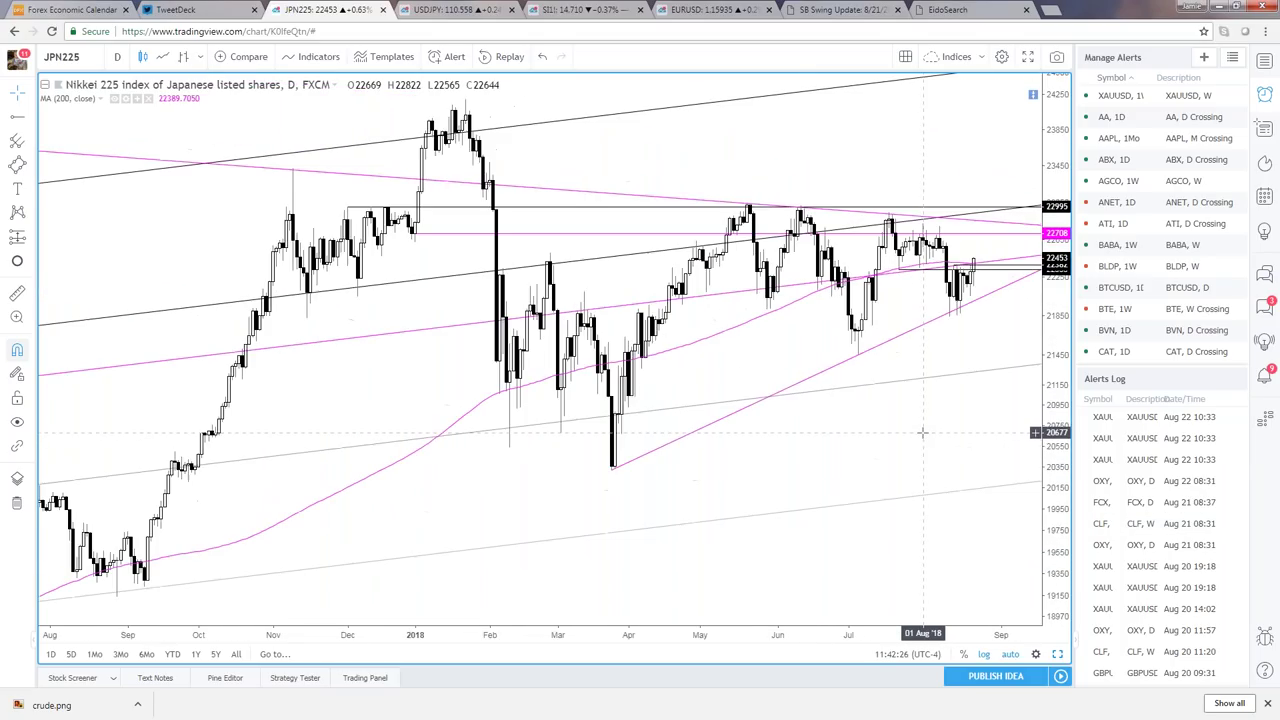
scroll(940, 425, "down", 2)
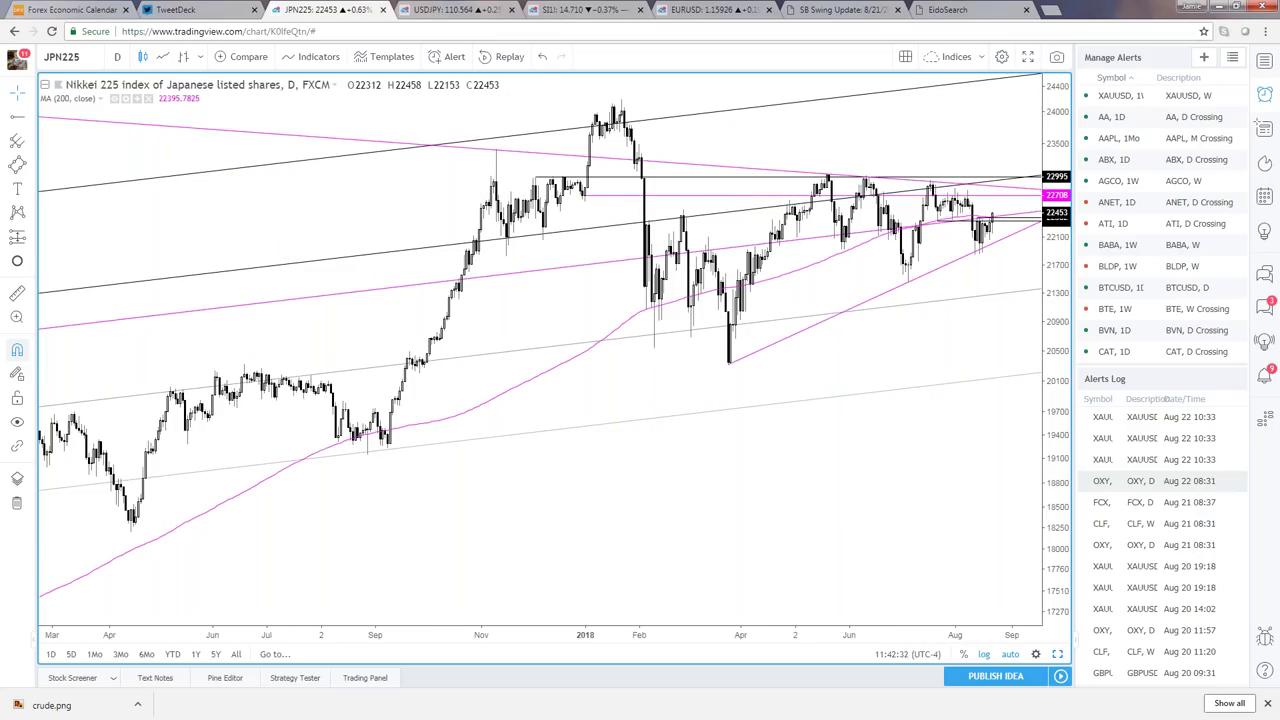
scroll(929, 458, "up", 5)
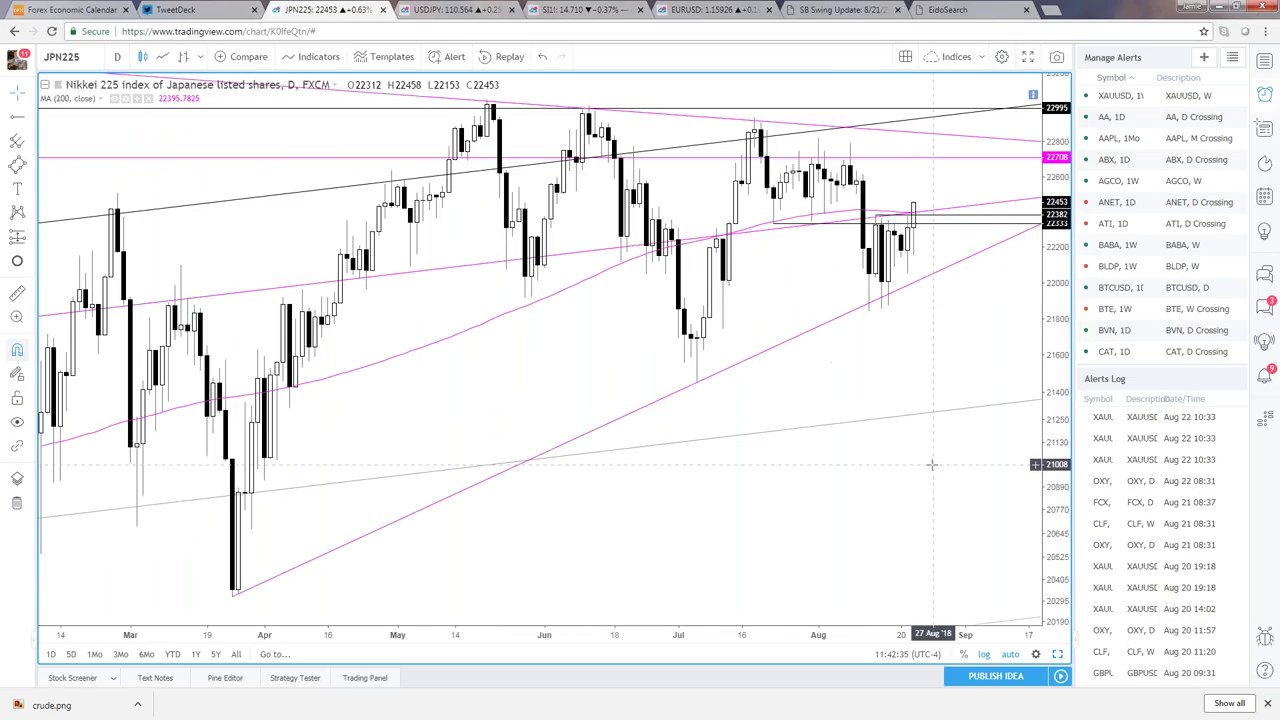
scroll(918, 365, "up", 3)
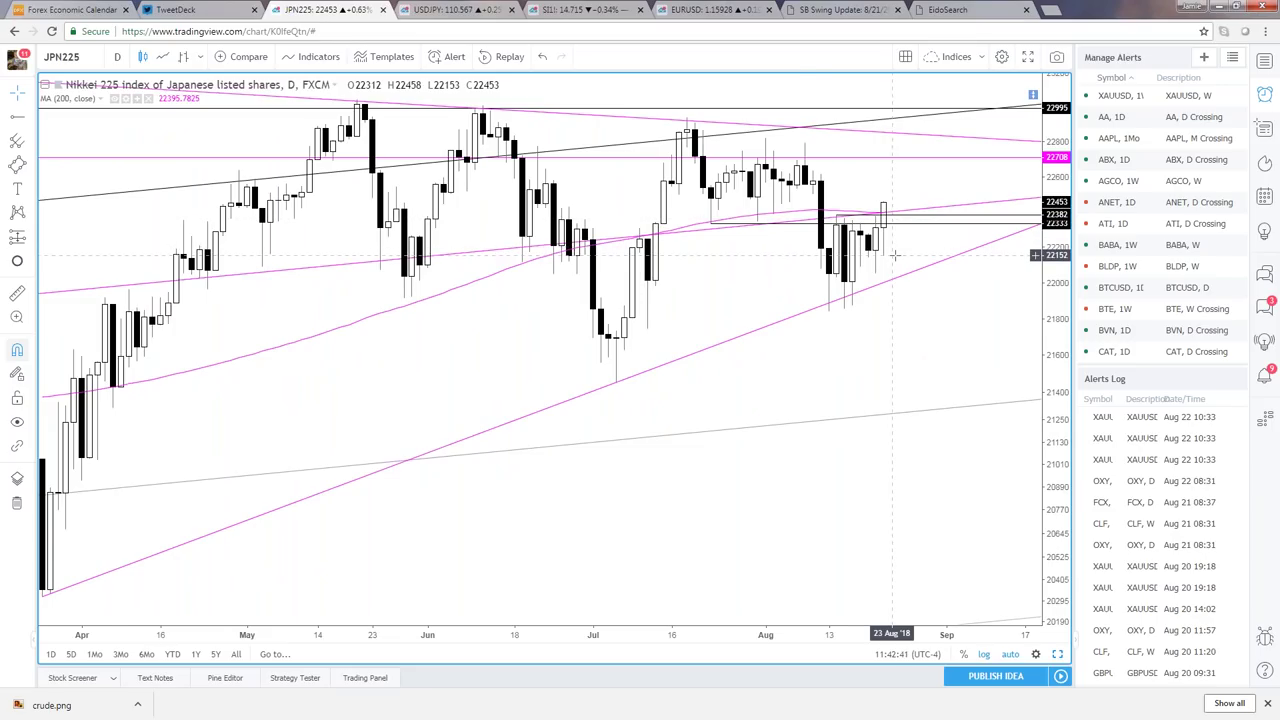
scroll(896, 256, "down", 3)
scroll(904, 265, "down", 4)
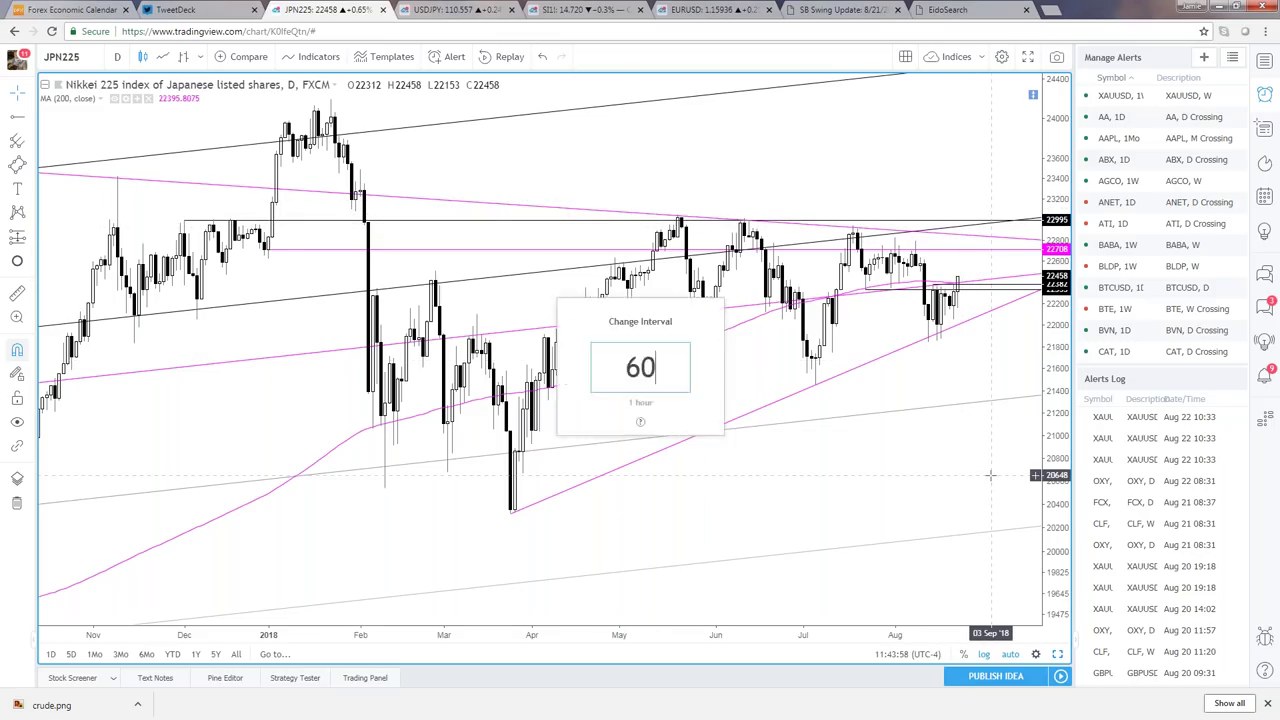
- View the Nikkei's hourly bars around the 22382 ray, then return to 1D
type("60")
key("Return")
scroll(985, 407, "down", 5)
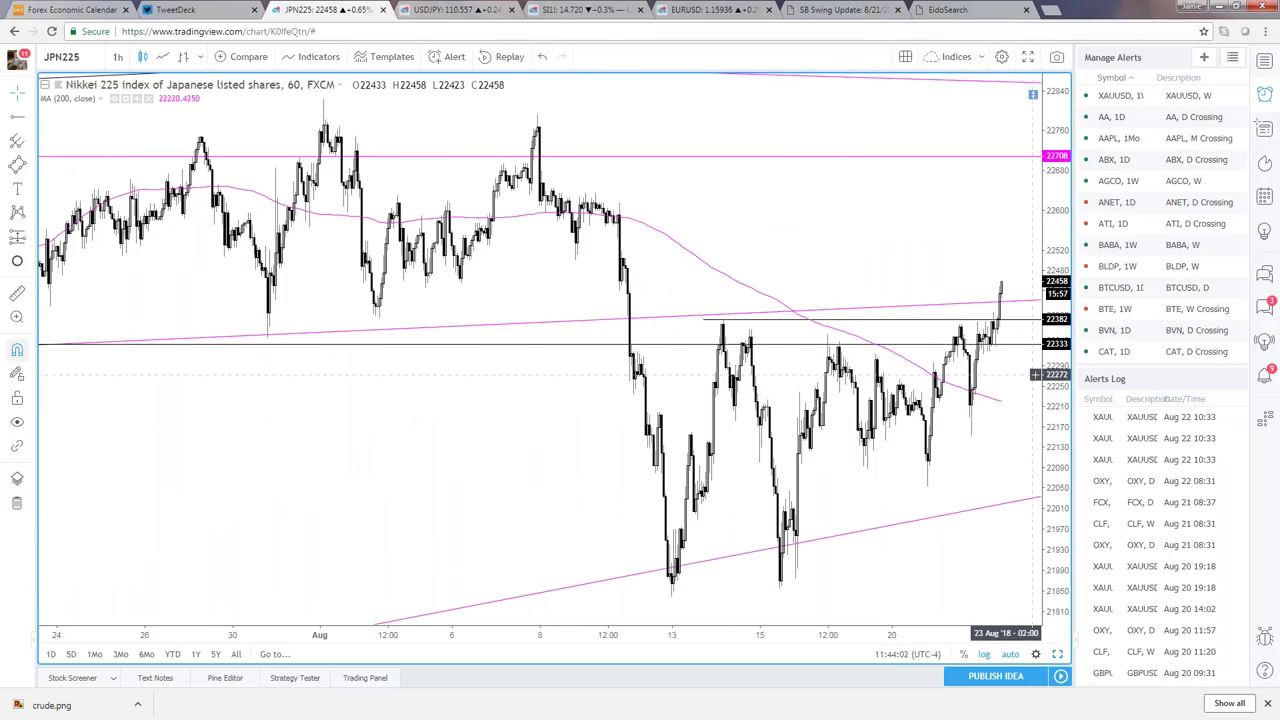
left_click_drag(936, 265, 886, 290)
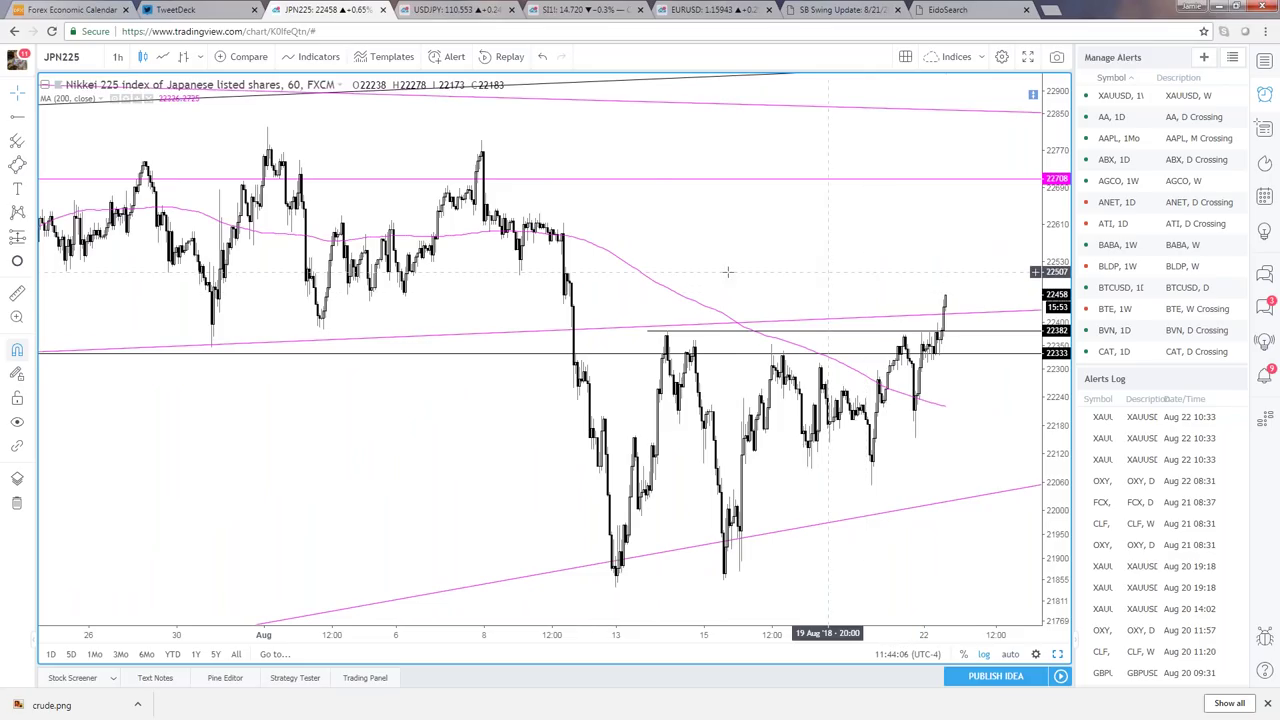
left_click(971, 334)
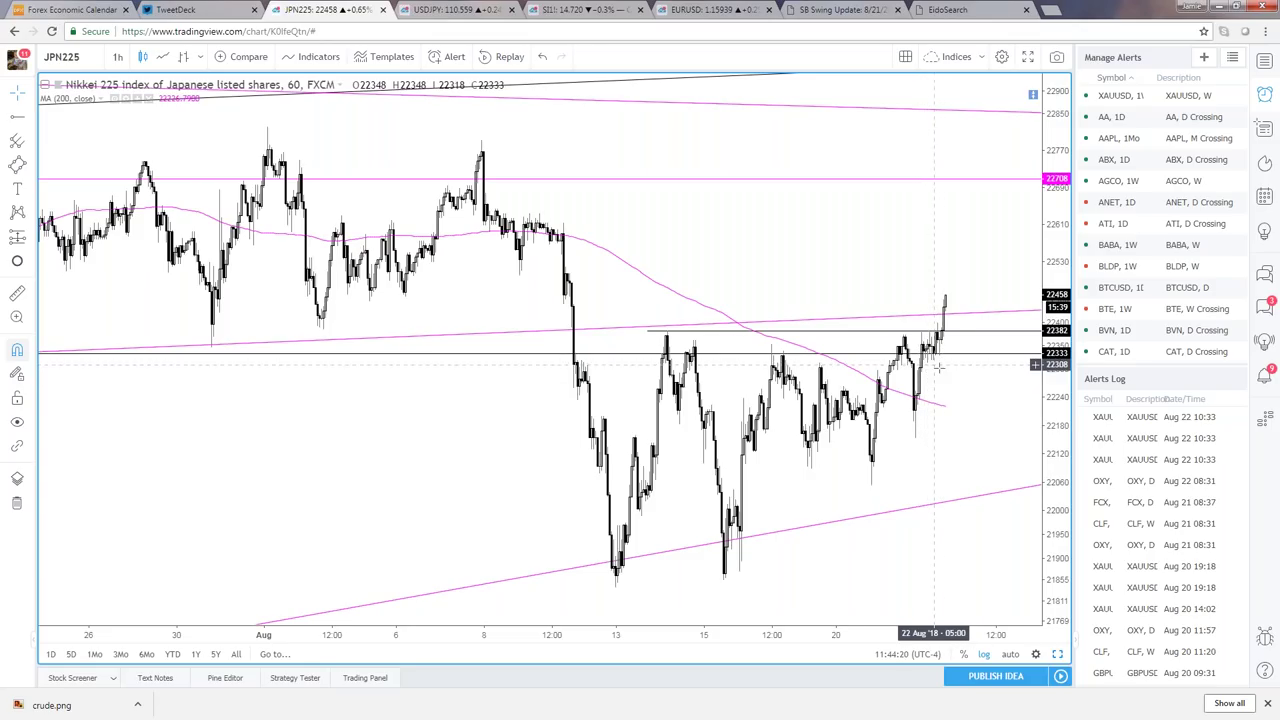
type("1D")
key("Return")
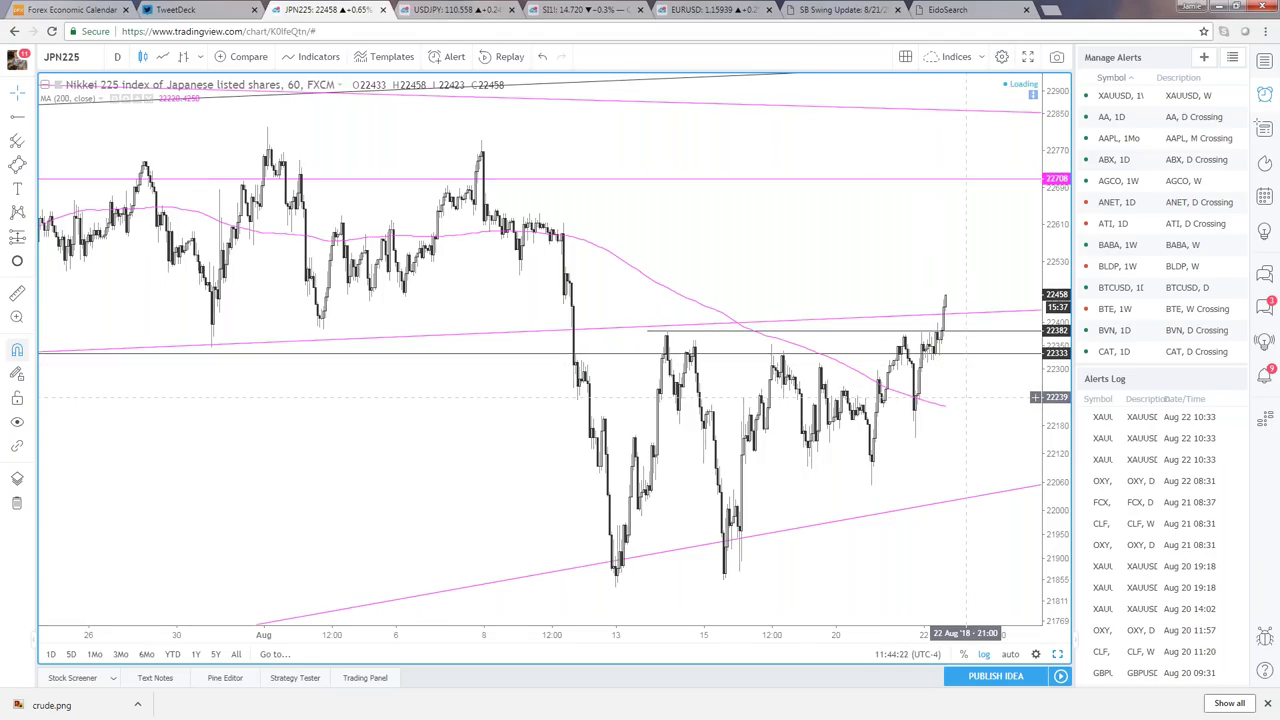
- Maximize the Dow Jones chart and inspect its lower-left yellow channel and pitchfork
left_click(1058, 654)
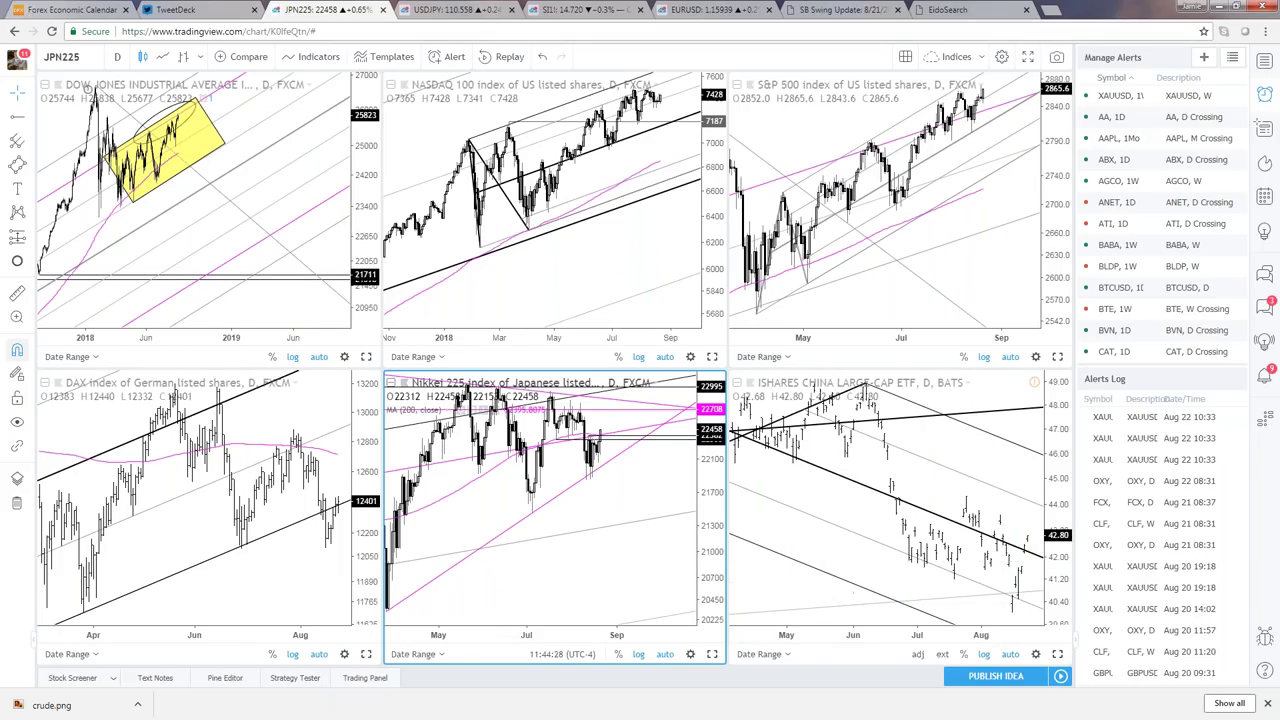
left_click(366, 357)
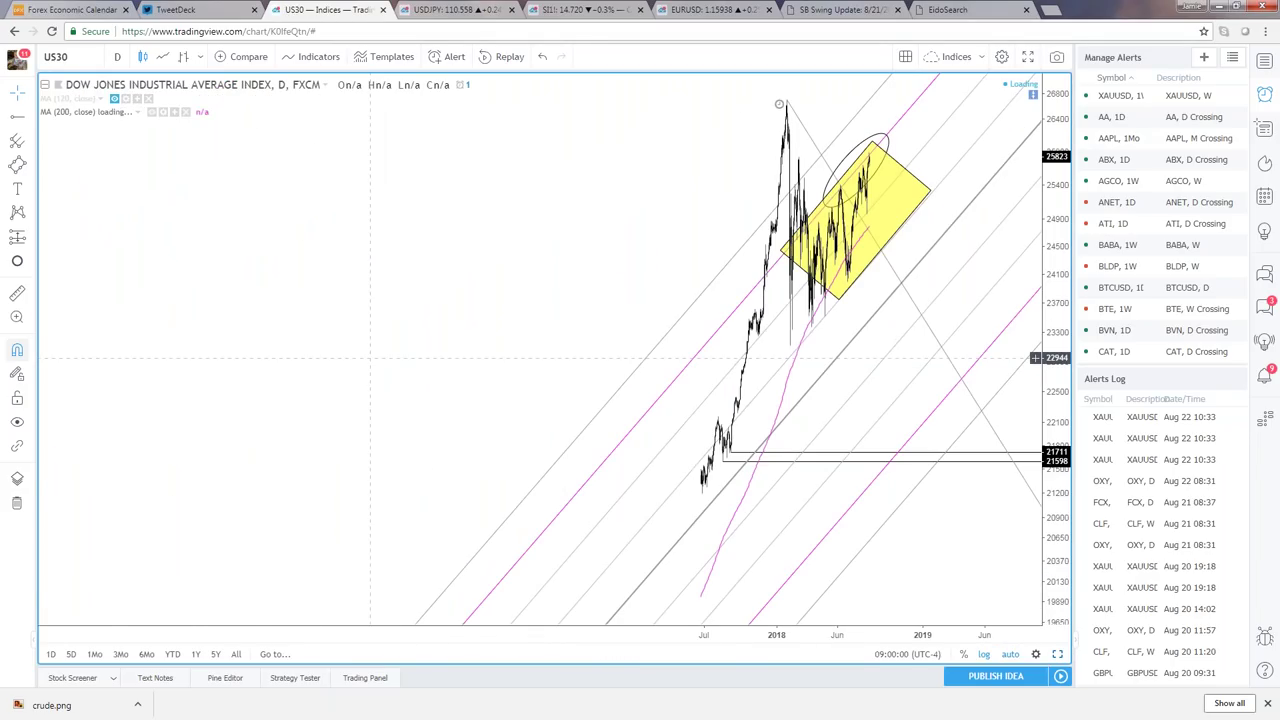
left_click_drag(590, 504, 706, 504)
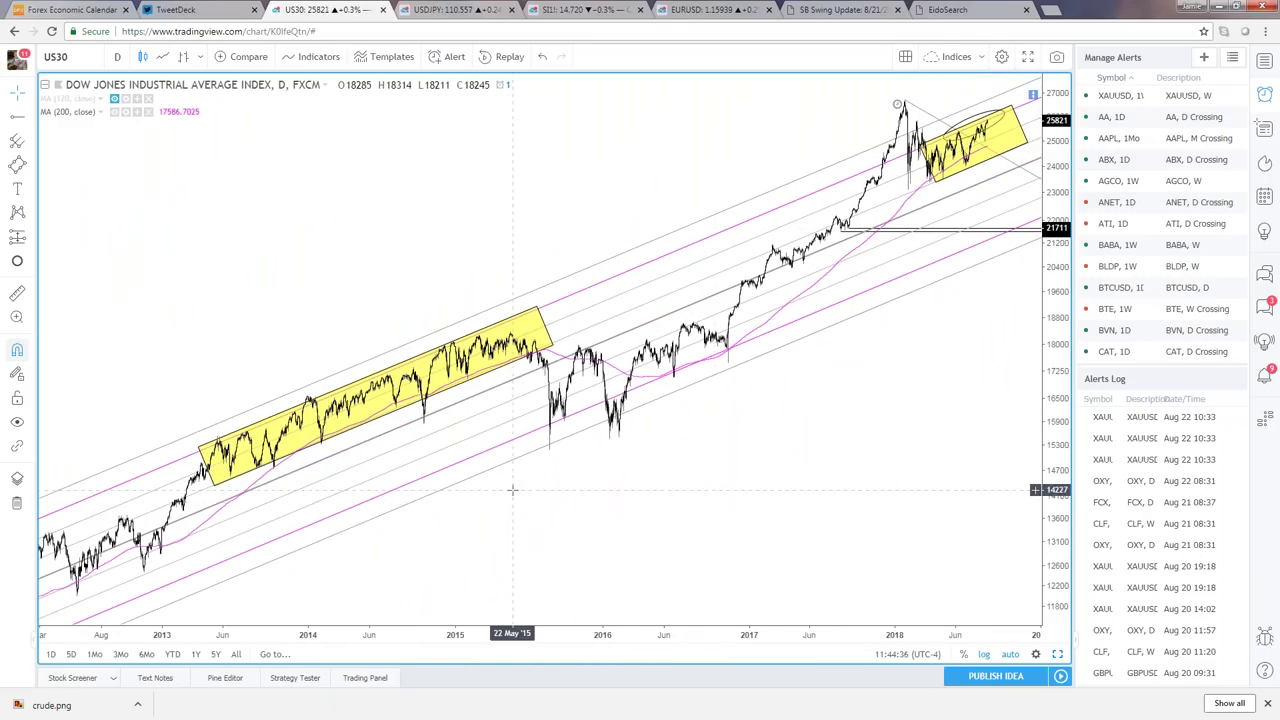
left_click(202, 448)
scroll(201, 442, "down", 3)
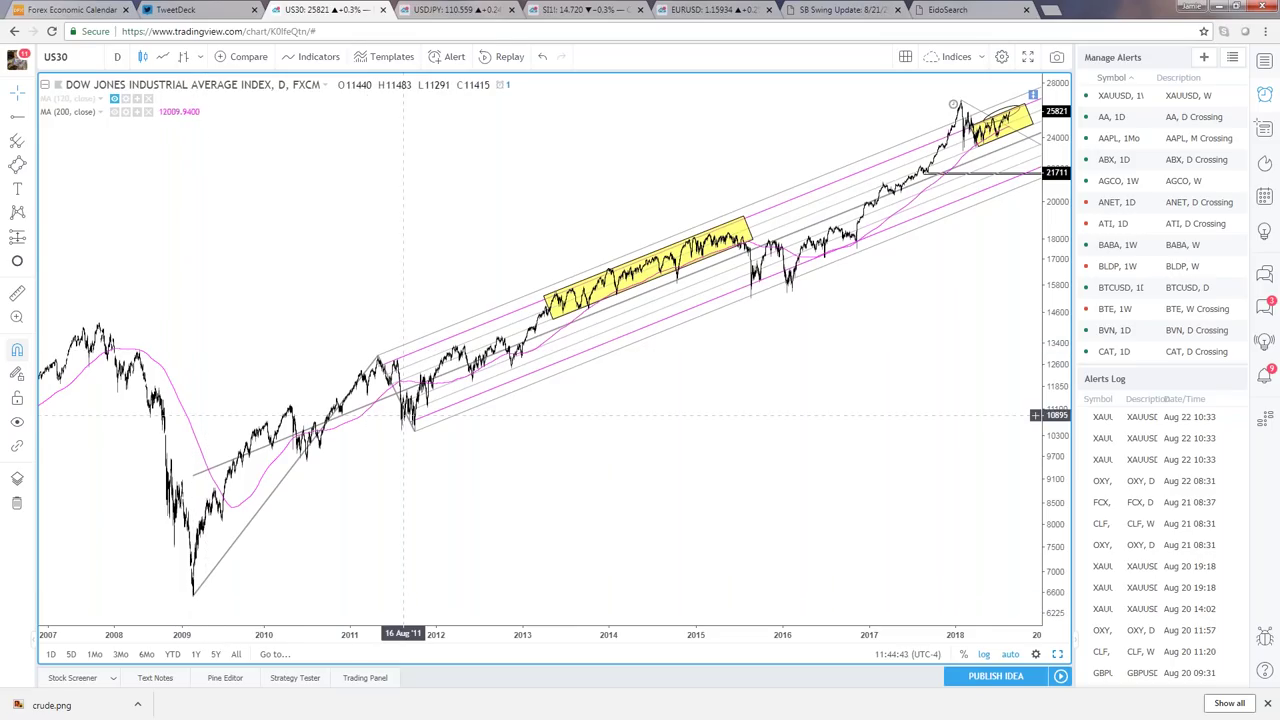
scroll(536, 490, "up", 1)
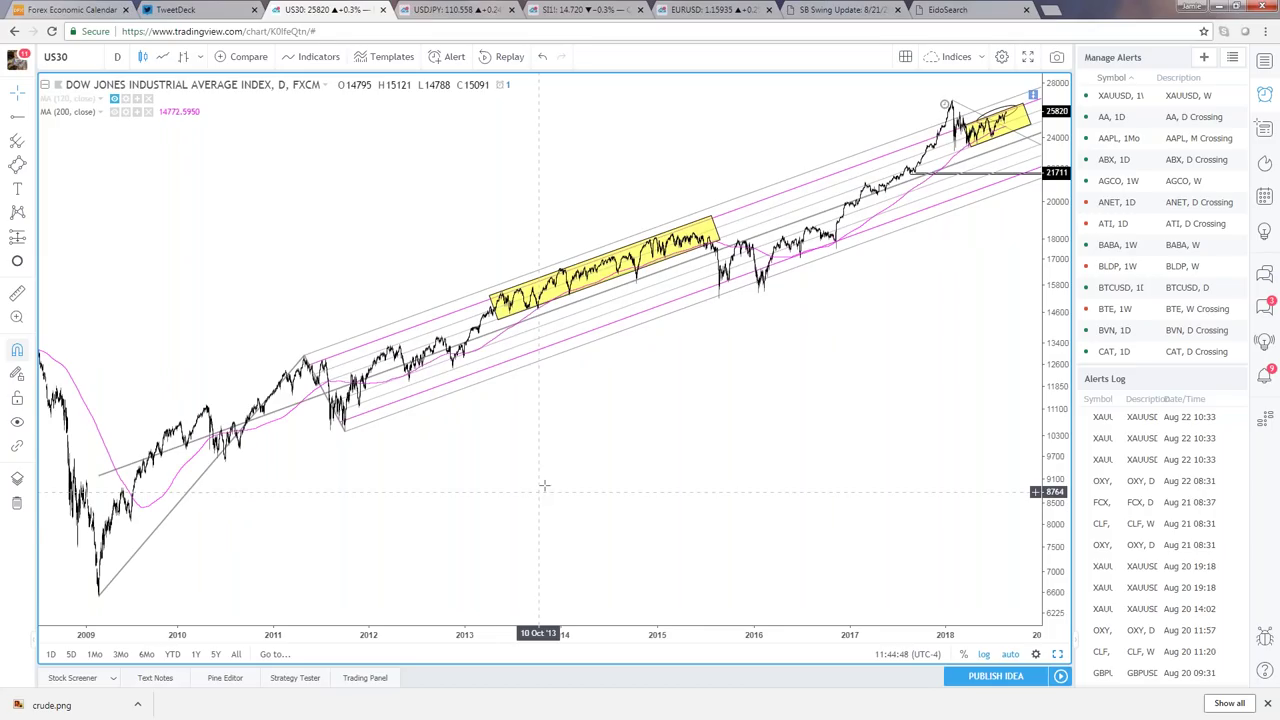
left_click(183, 498)
- Inspect the 2013–2015 and 2018 yellow channel rectangles, then restore the six-chart grid
scroll(210, 526, "up", 2)
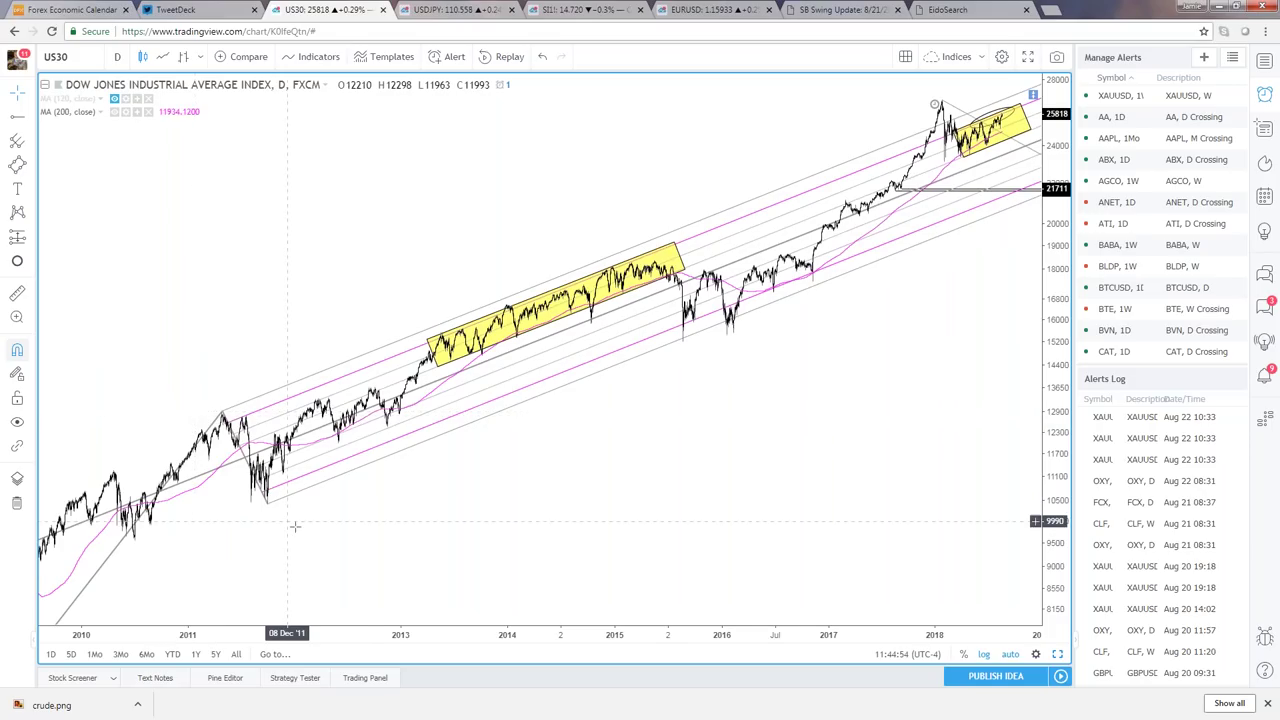
scroll(345, 532, "up", 1)
scroll(345, 532, "up", 1)
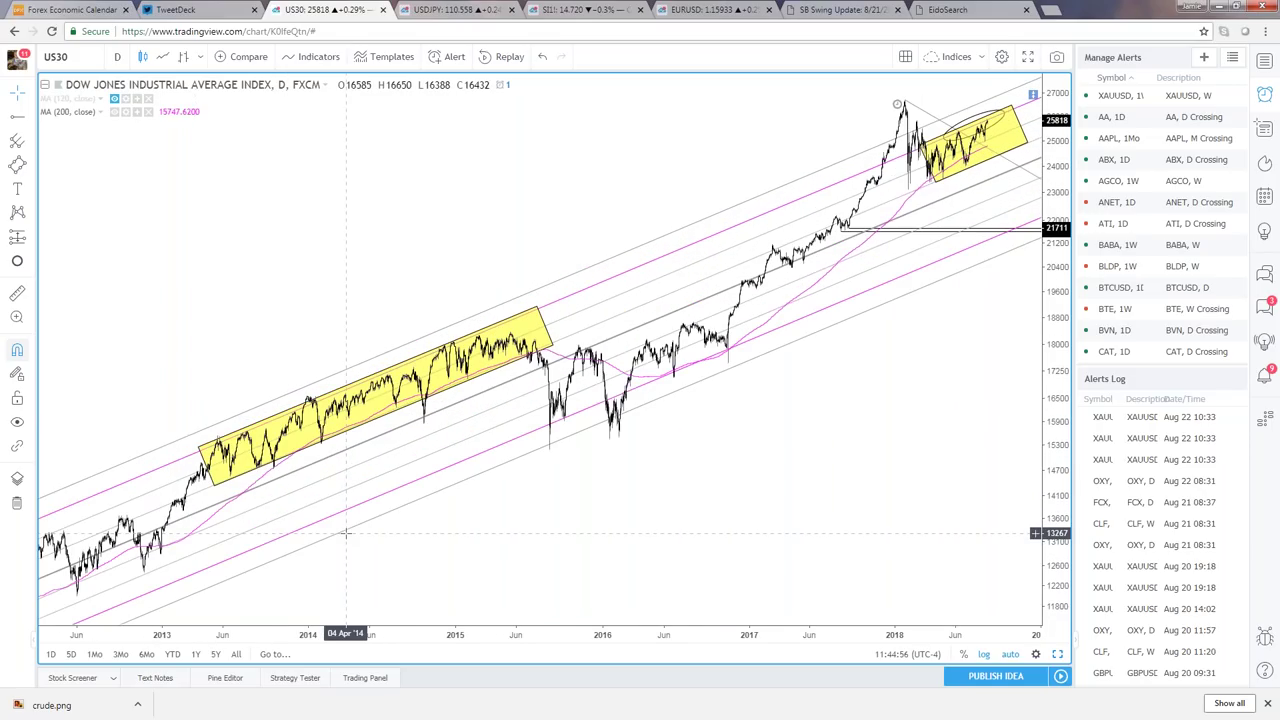
scroll(344, 533, "up", 1)
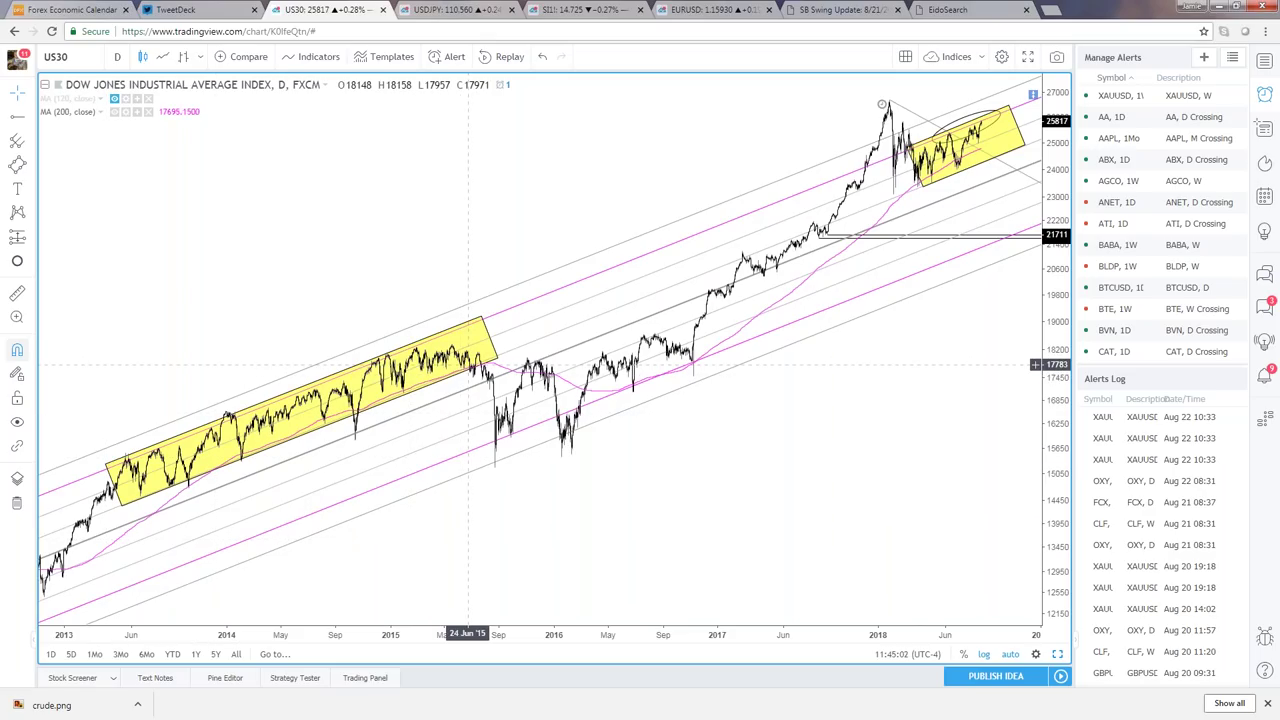
left_click(105, 466)
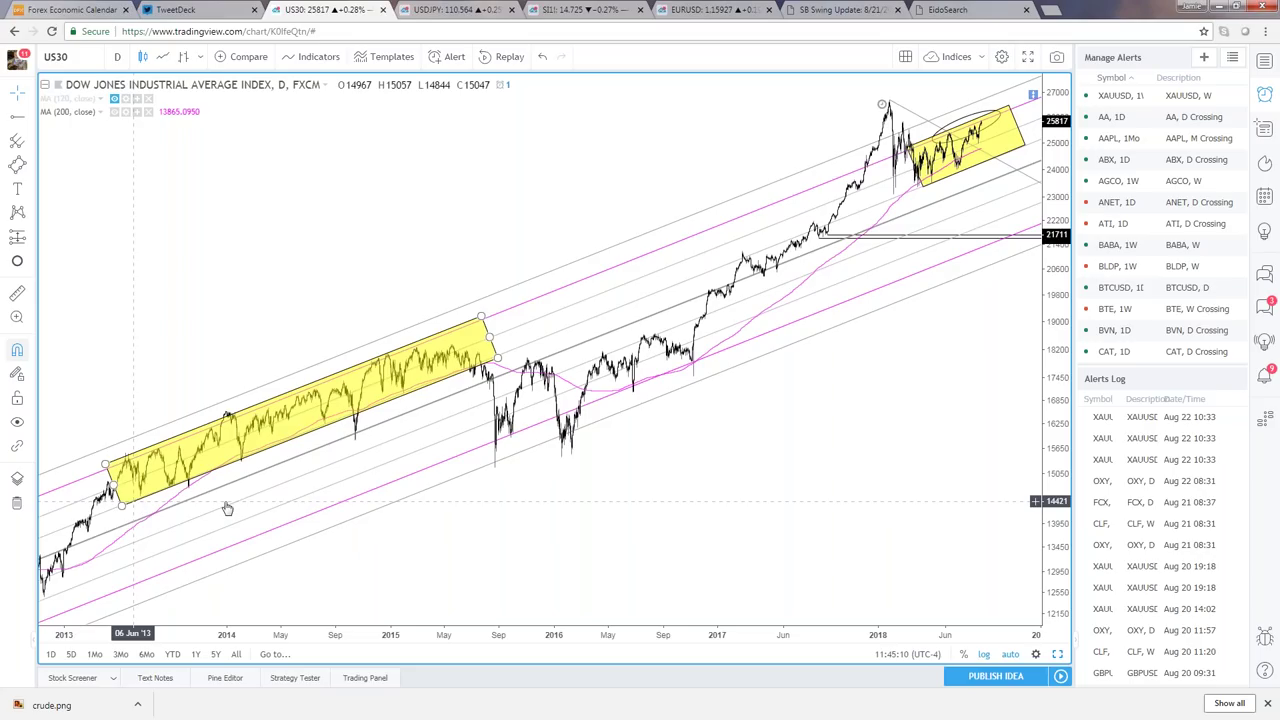
scroll(557, 590, "up", 3)
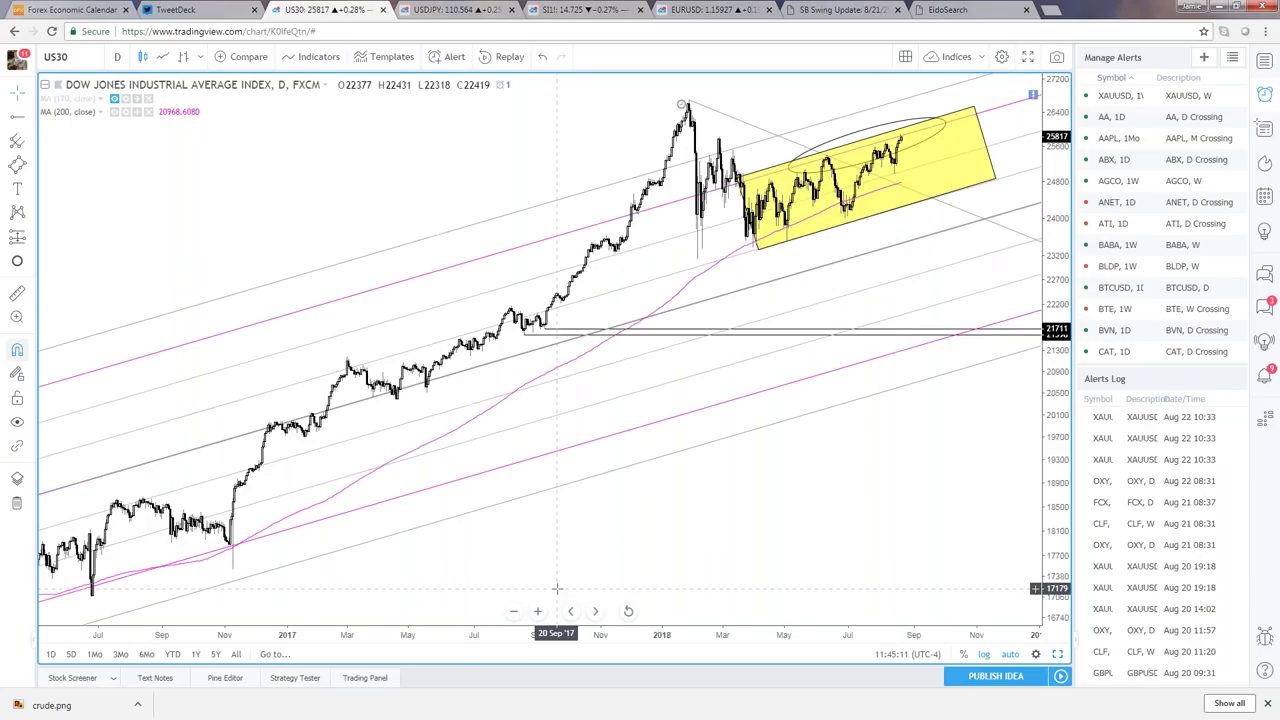
scroll(557, 590, "up", 5)
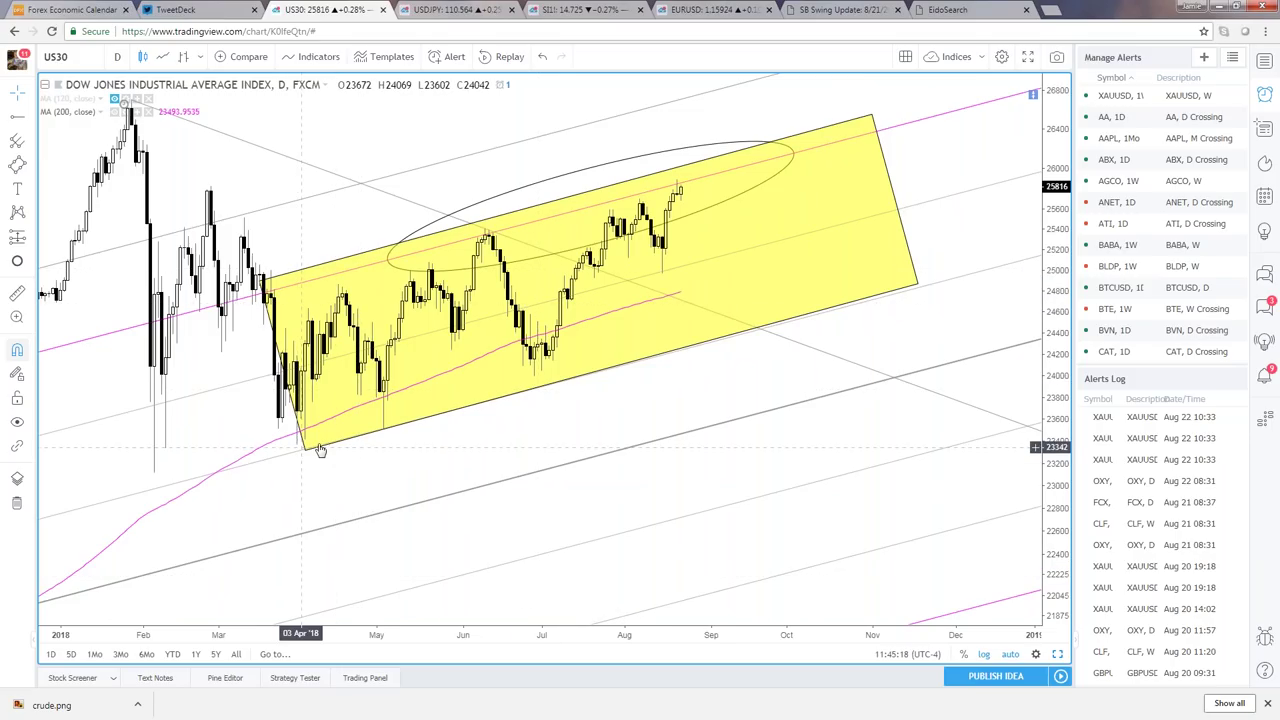
left_click(387, 432)
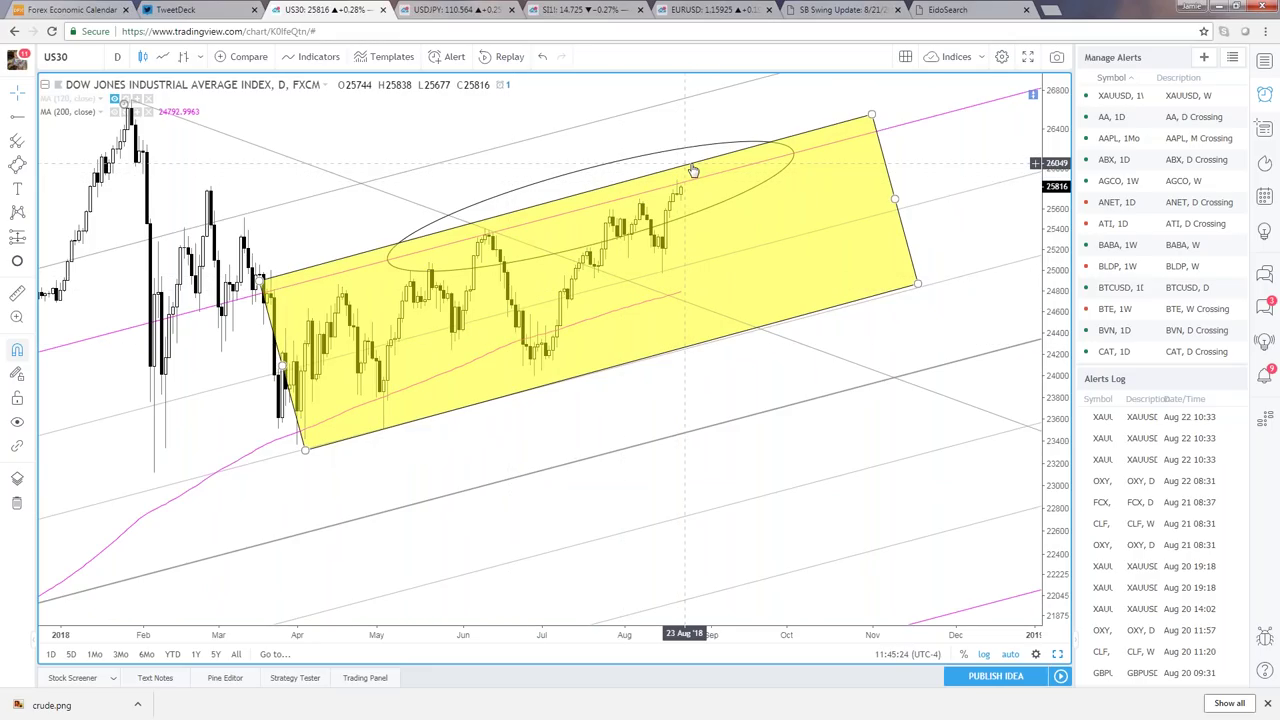
scroll(696, 170, "down", 2)
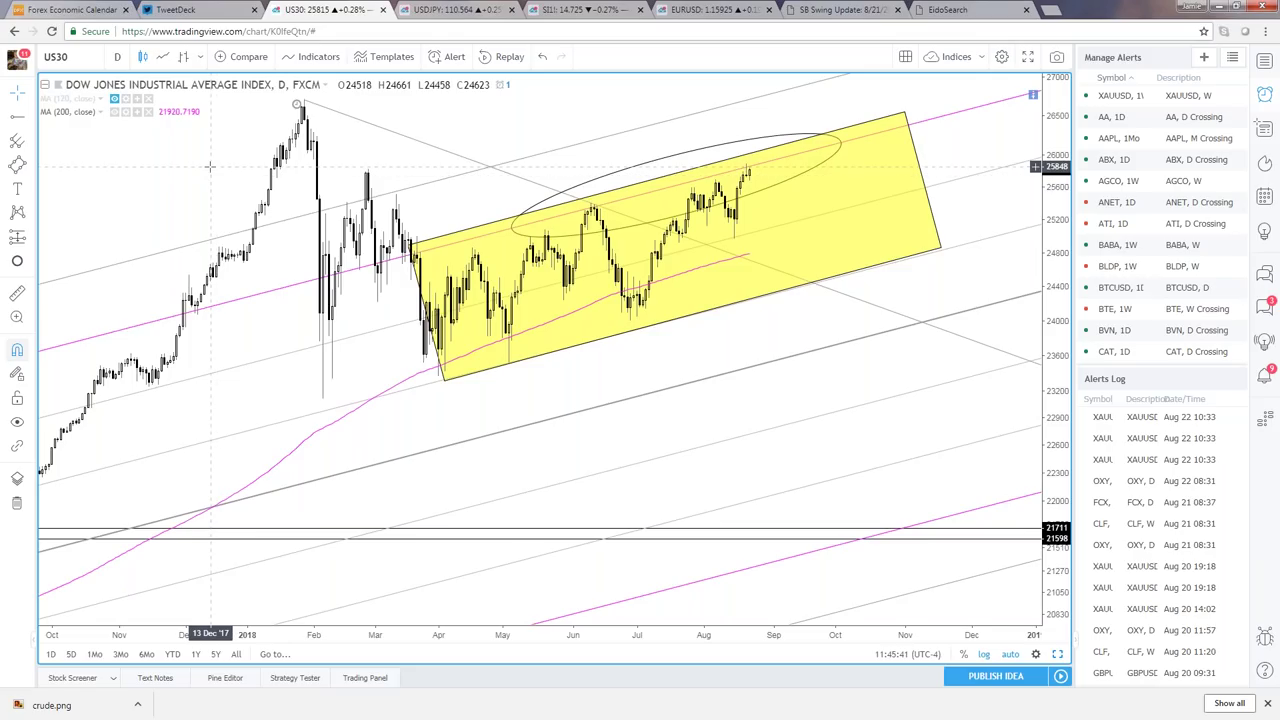
left_click(1057, 655)
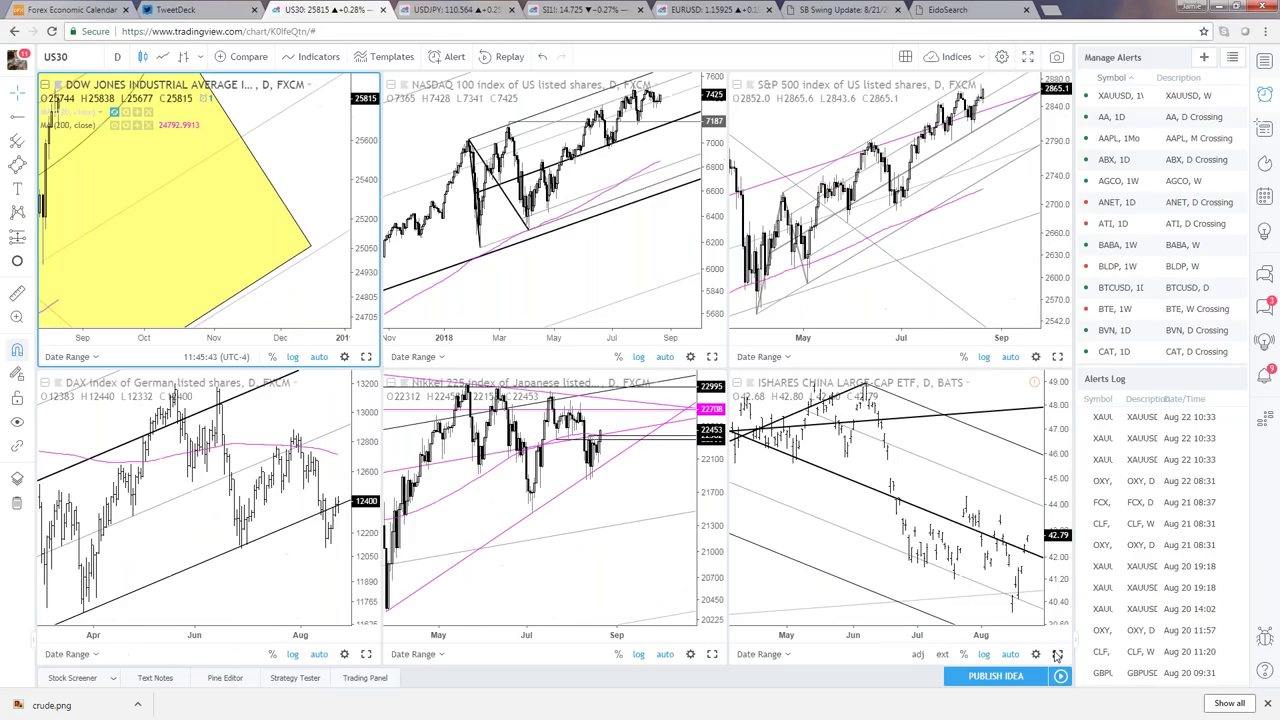
- Enlarge the FXI China large-cap chart and zoom its daily view
left_click(1057, 654)
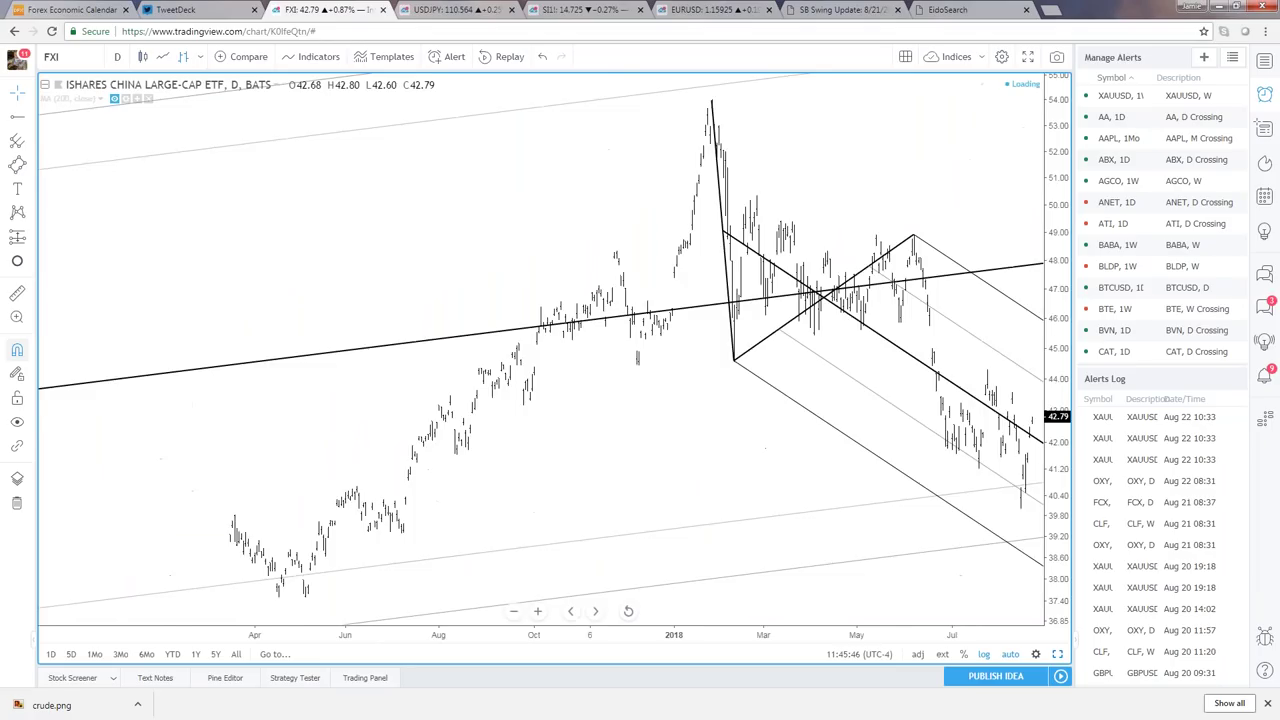
scroll(678, 523, "down", 5)
scroll(678, 523, "down", 3)
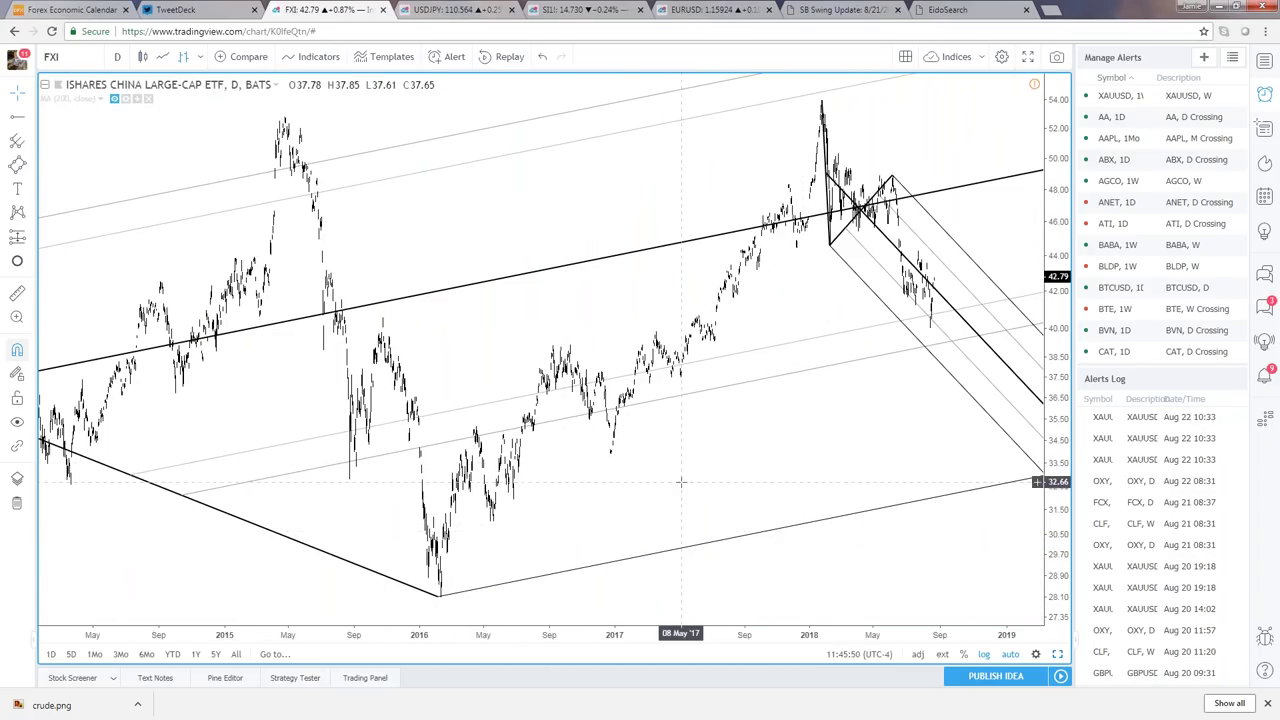
scroll(775, 465, "up", 3)
scroll(784, 475, "up", 5)
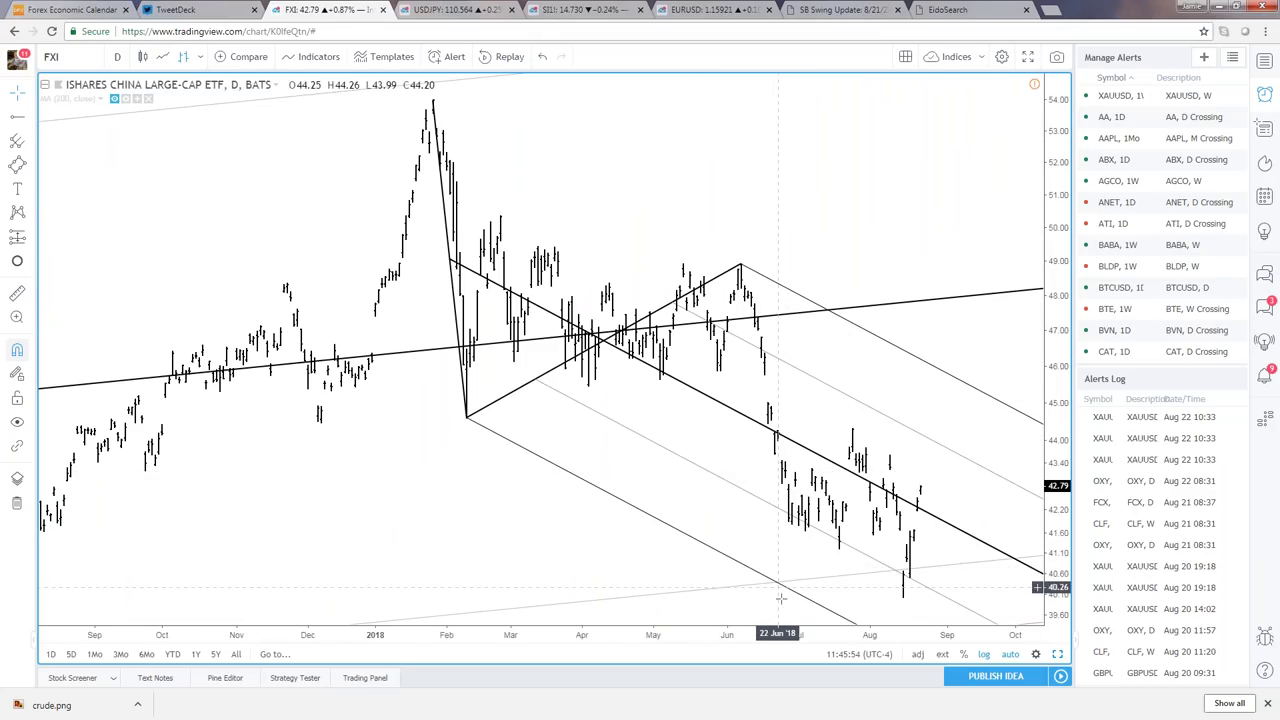
scroll(787, 575, "up", 4)
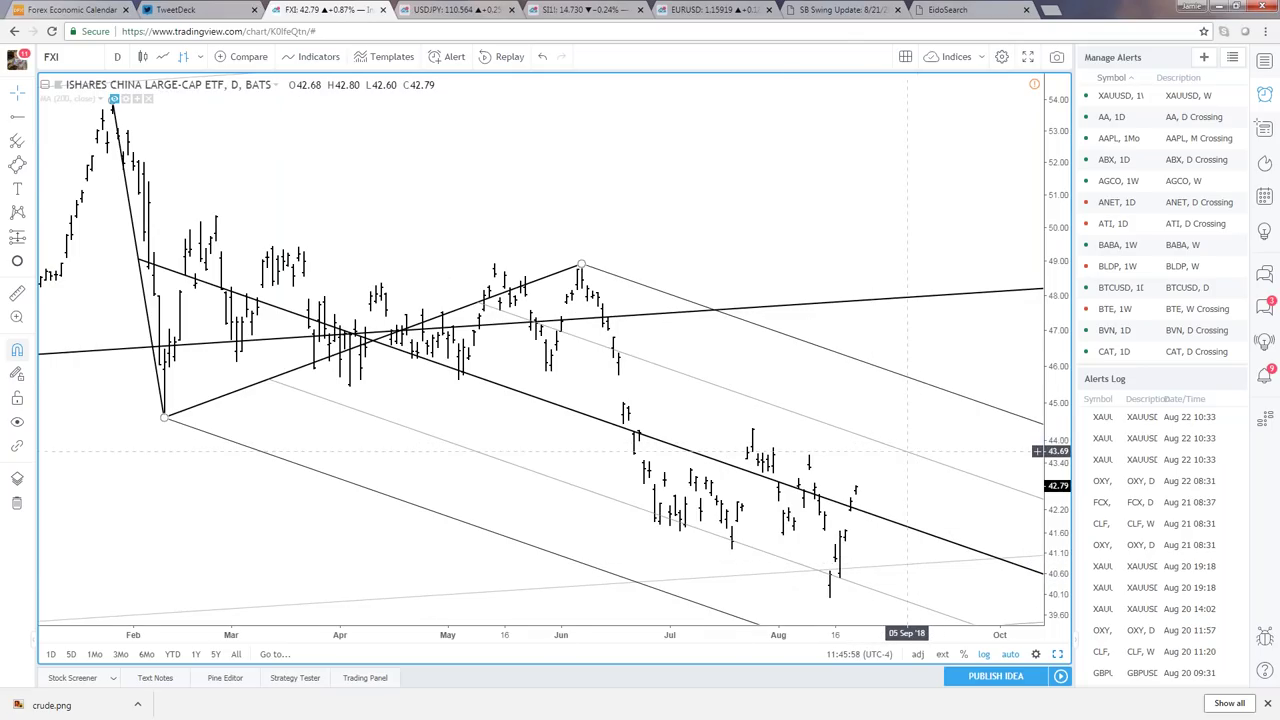
scroll(903, 516, "up", 2)
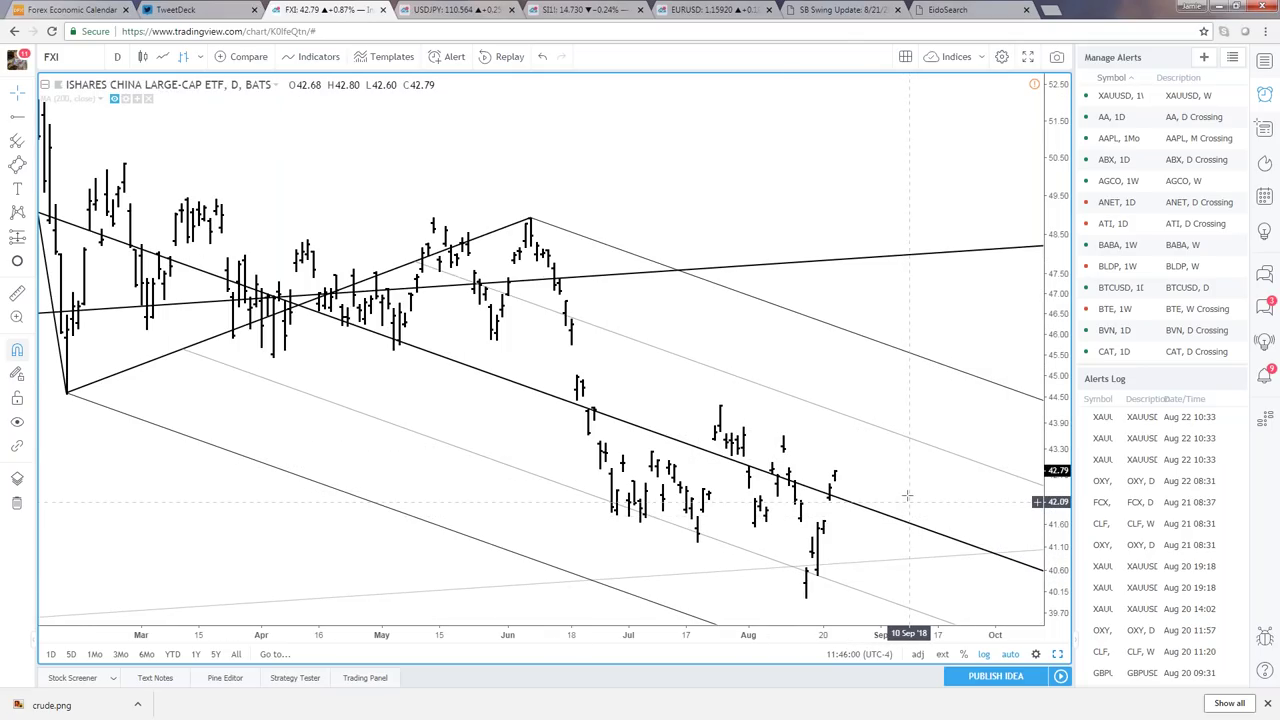
- Load the SHCOMP symbol on the 60-minute interval
type("SHCOMP")
key("Return")
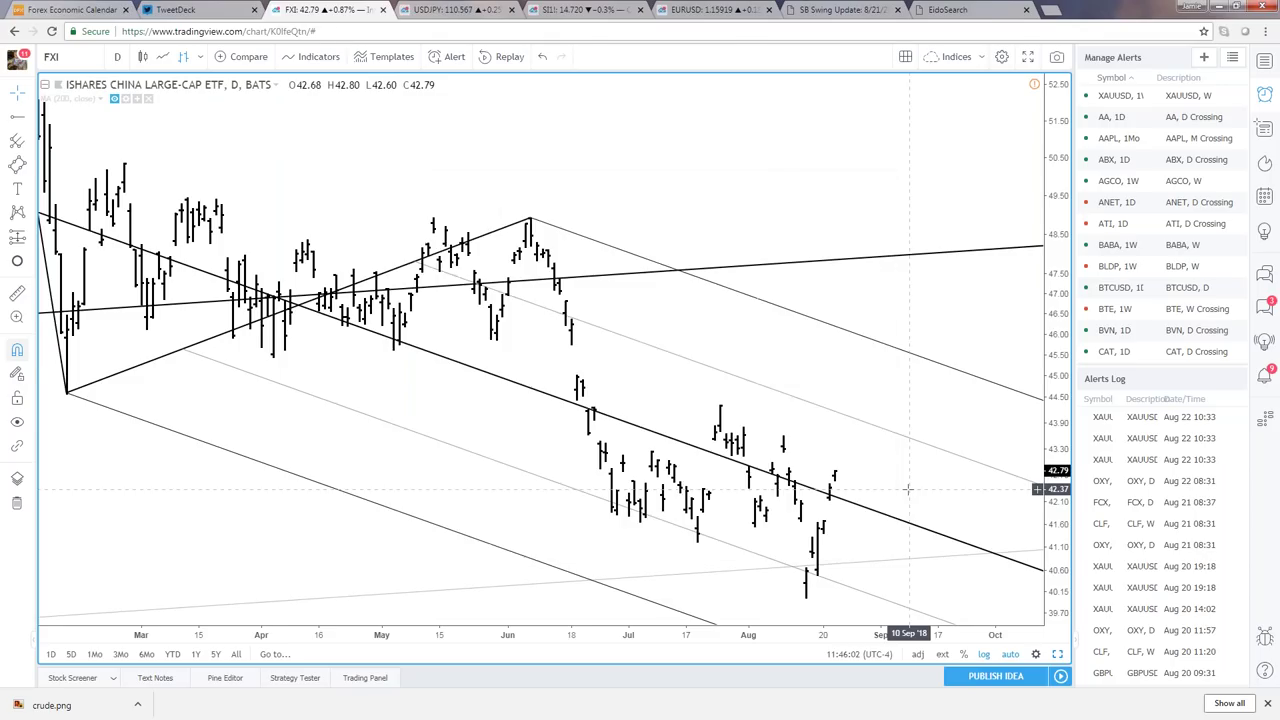
type("60")
key("Return")
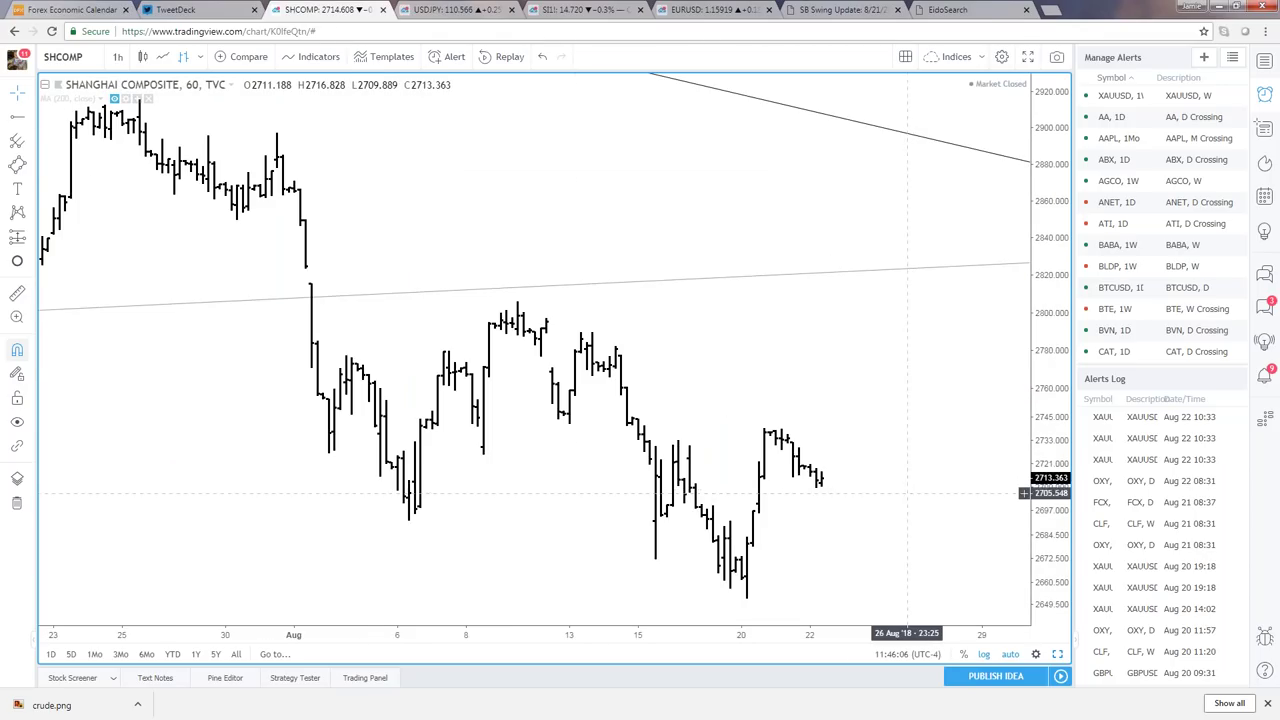
- Switch the chart symbol back to the iShares China FXI hourly chart
scroll(557, 578, "down", 3)
scroll(557, 578, "down", 3)
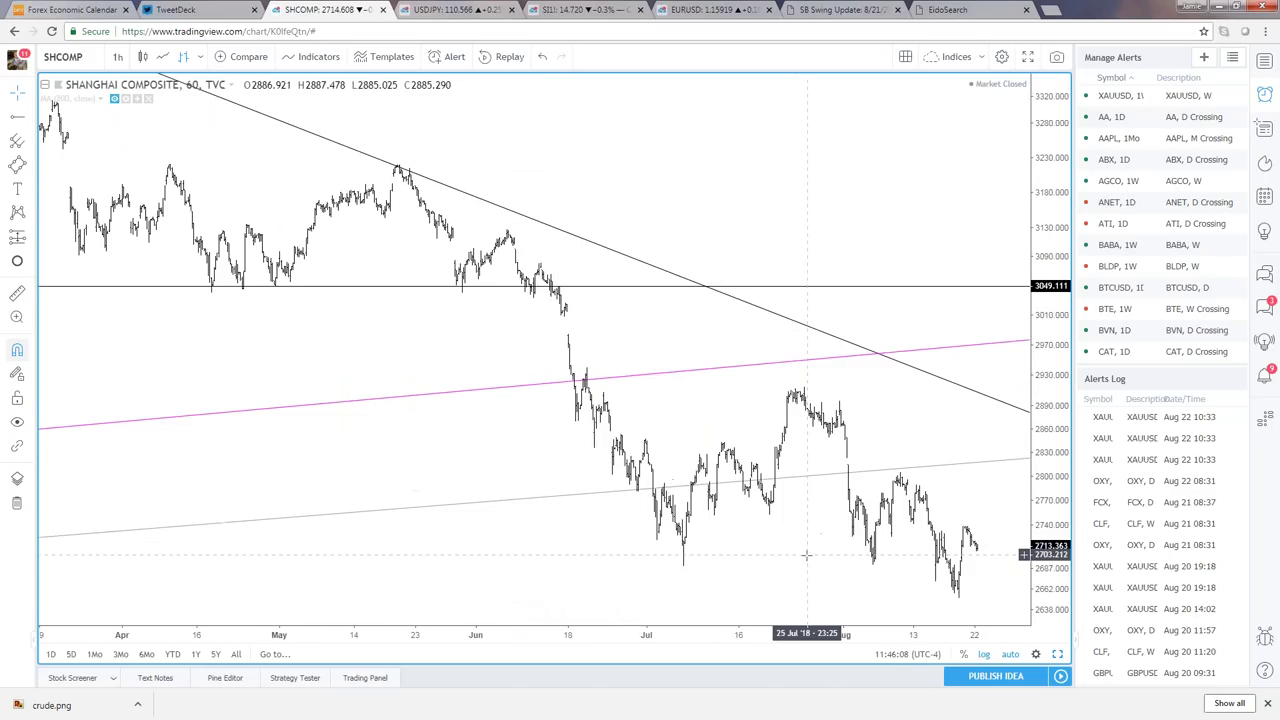
key("s")
key("Escape")
- Pan and zoom the FXI 60-minute chart near 42.80, then restore the six-chart index grid
scroll(808, 525, "down", 2)
scroll(840, 525, "up", 4)
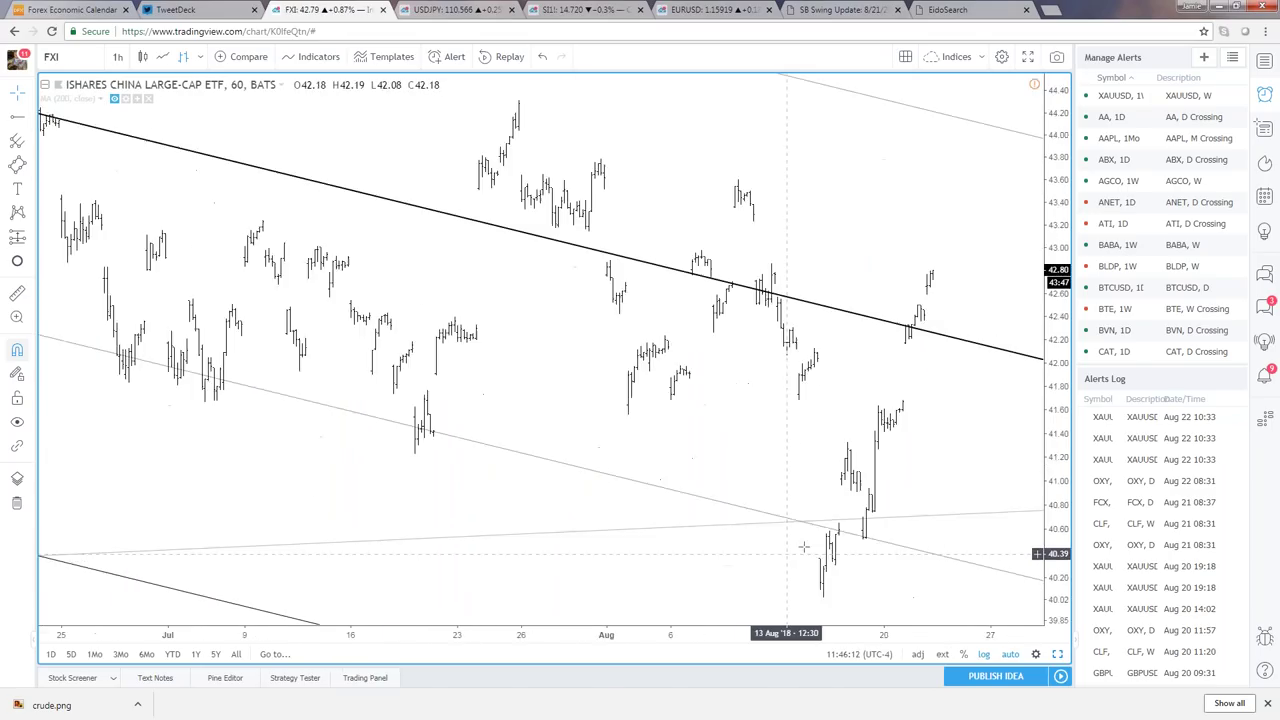
scroll(880, 520, "down", 3)
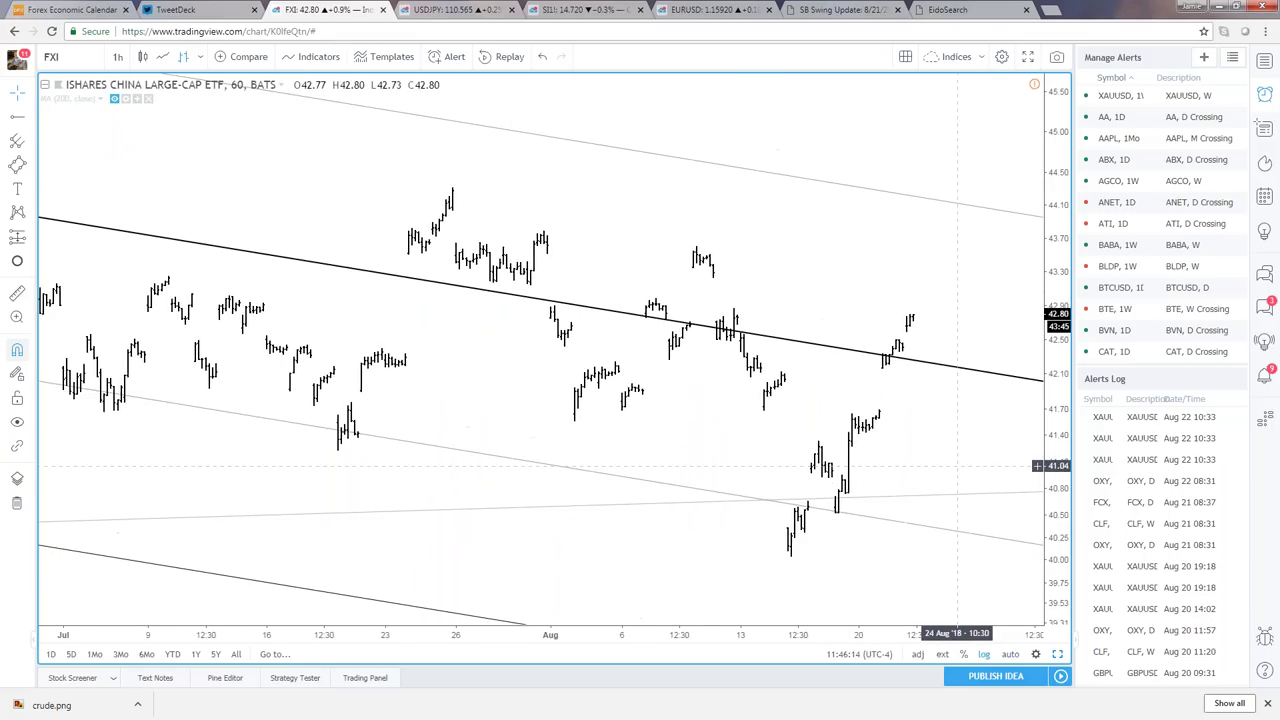
left_click_drag(906, 509, 828, 472)
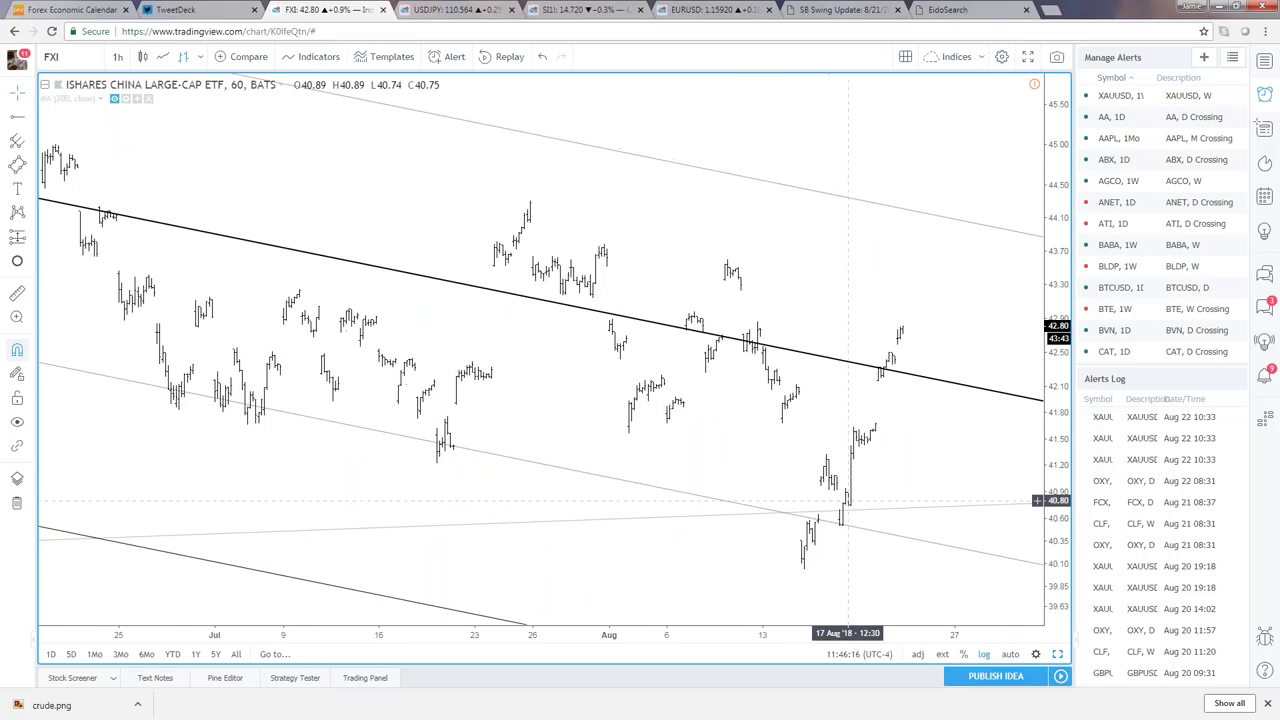
scroll(920, 313, "down", 2)
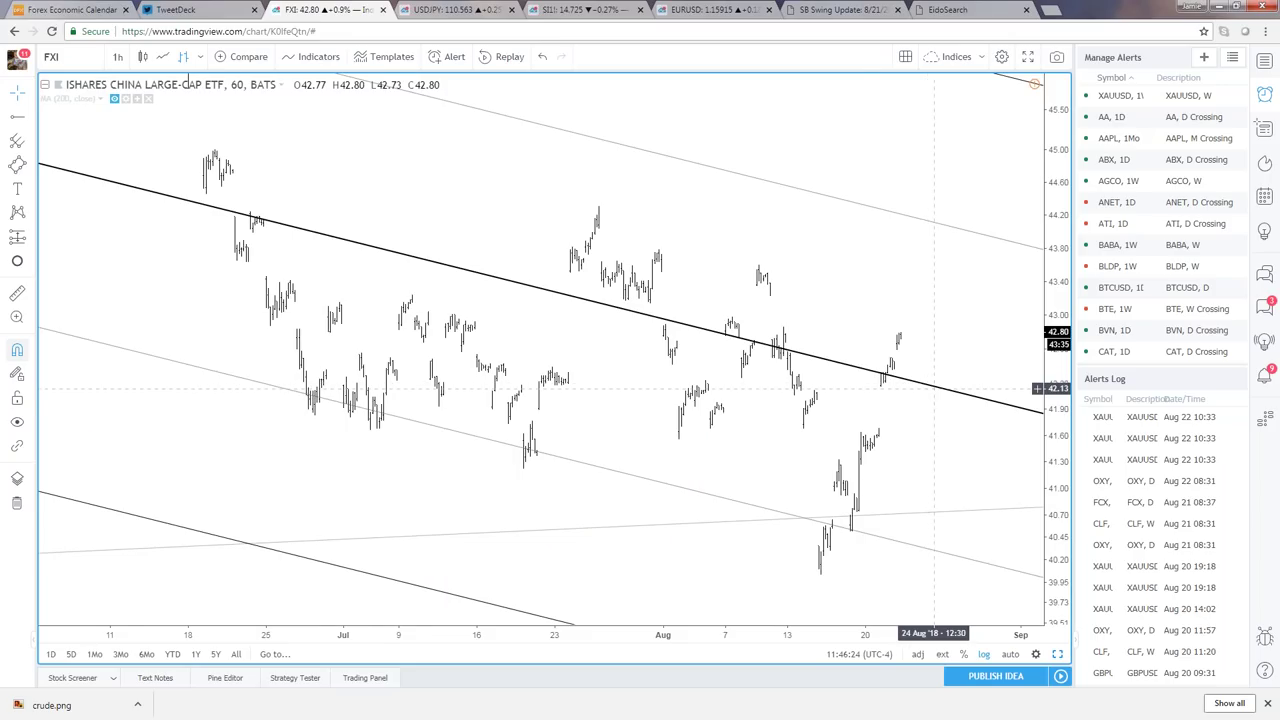
left_click(1058, 654)
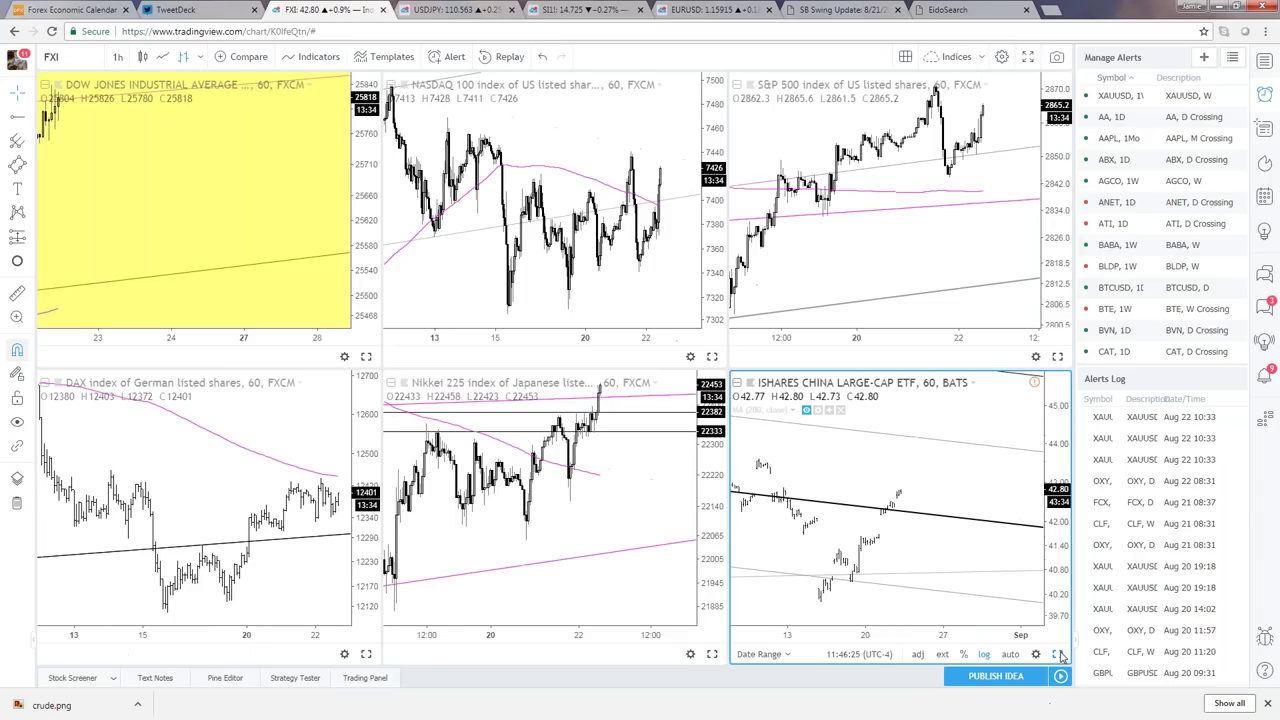
- Show the NASDAQ 100 chart alone on the 1D daily interval
left_click(679, 271)
key("alt+Return")
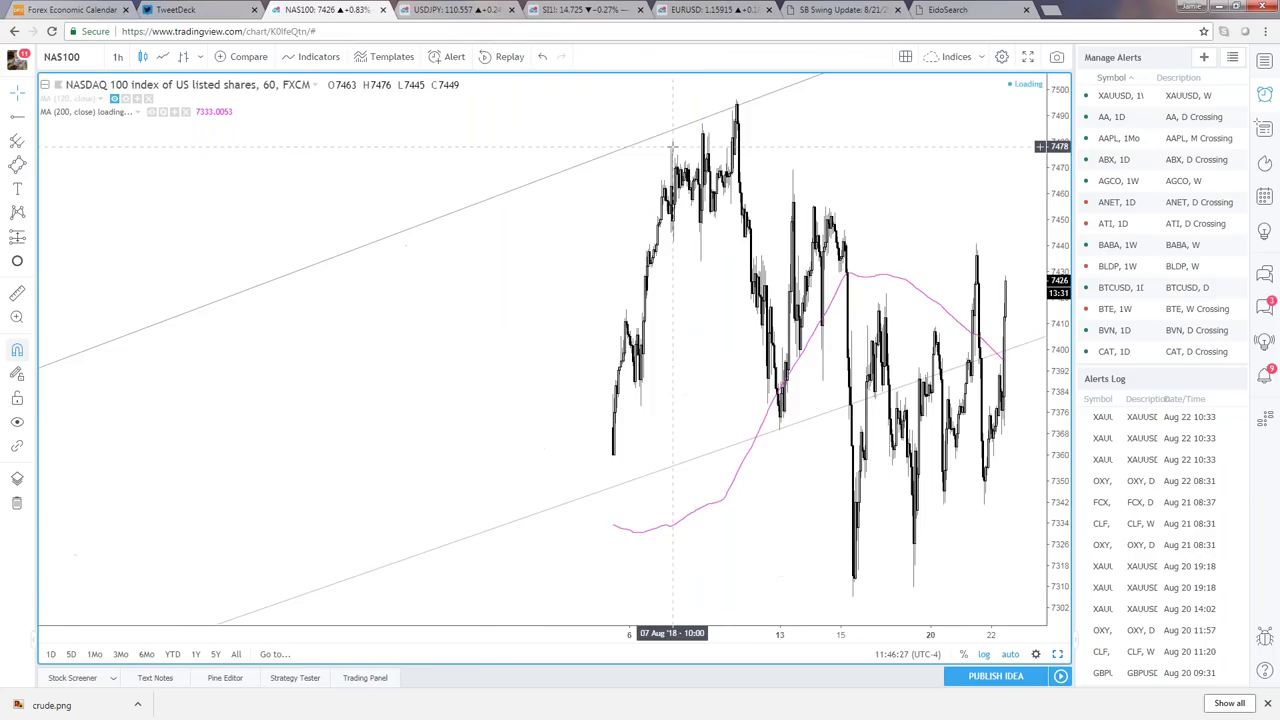
type("1D")
key("Return")
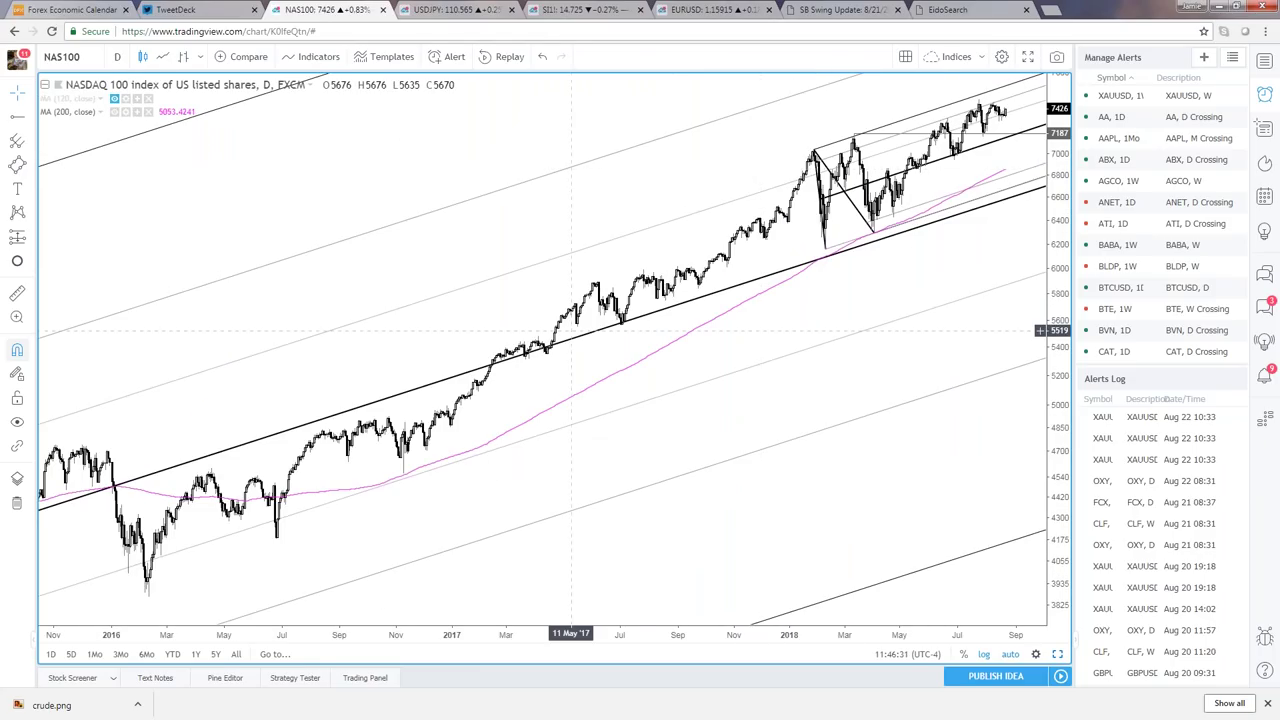
- Zoom and pan to 2018, price 7424 in its rising channel above 7187
scroll(571, 330, "up", 3)
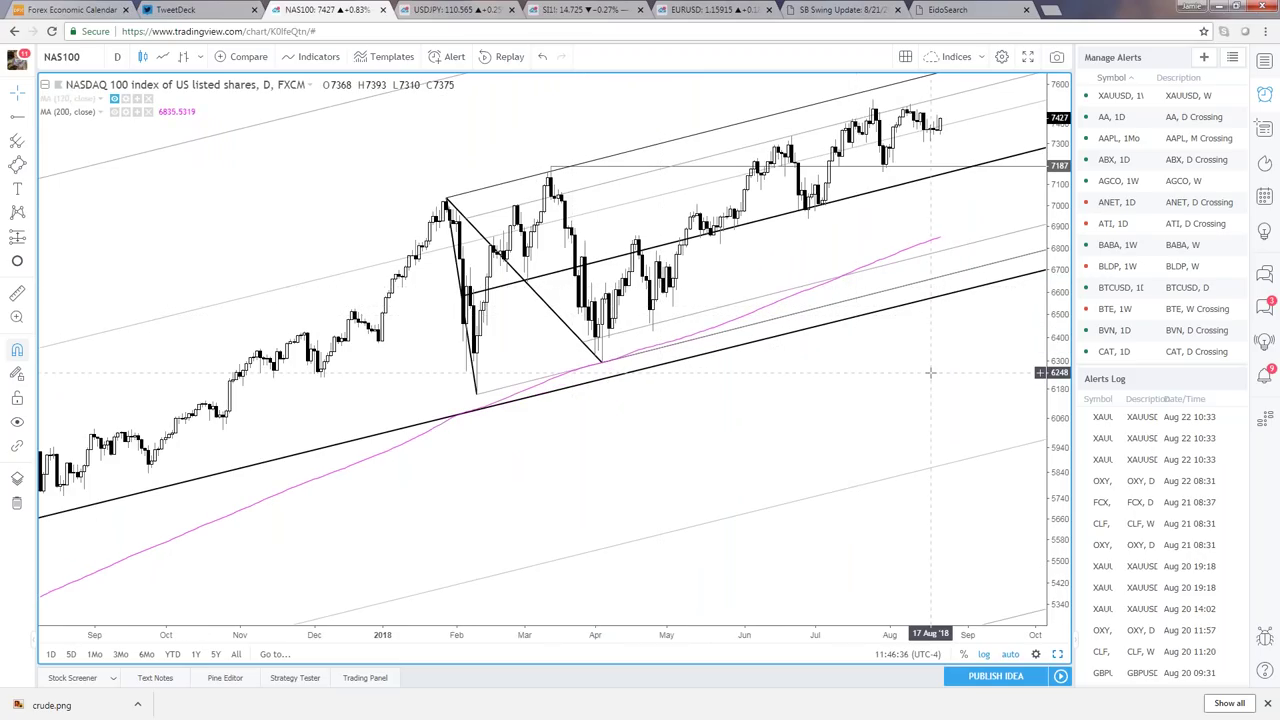
scroll(953, 344, "up", 1)
left_click_drag(953, 344, 928, 152)
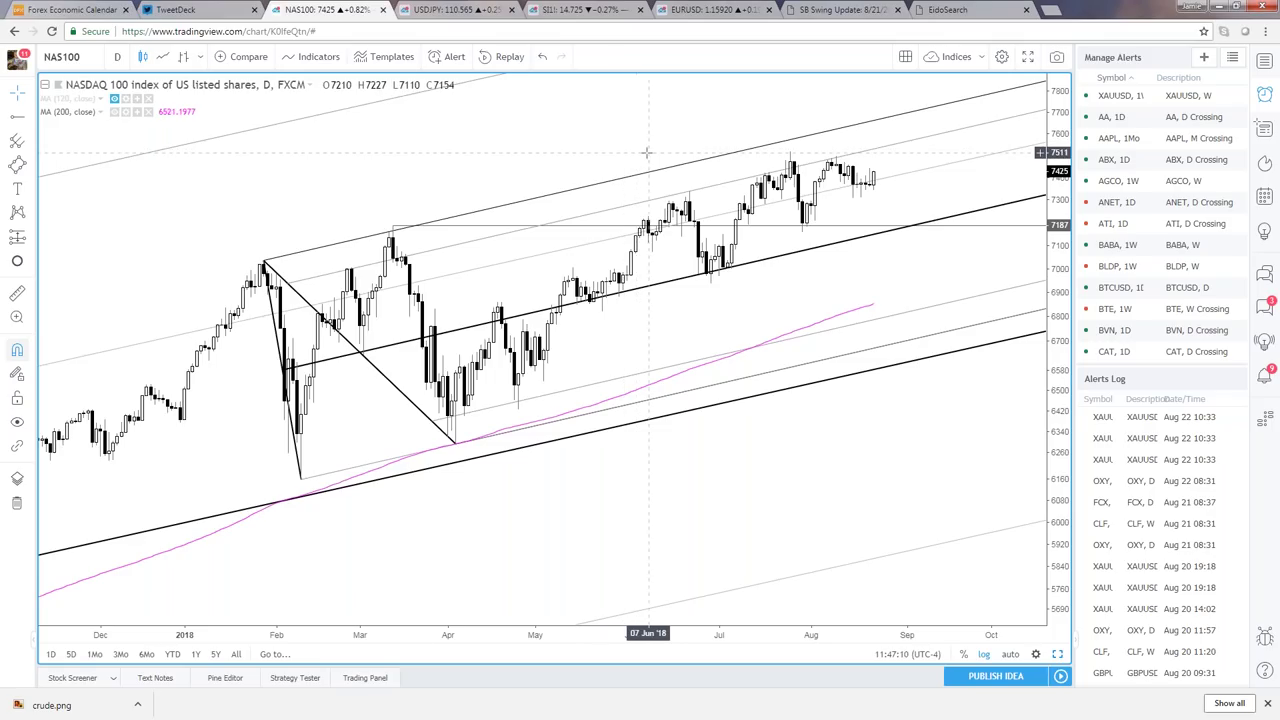
scroll(670, 157, "down", 2)
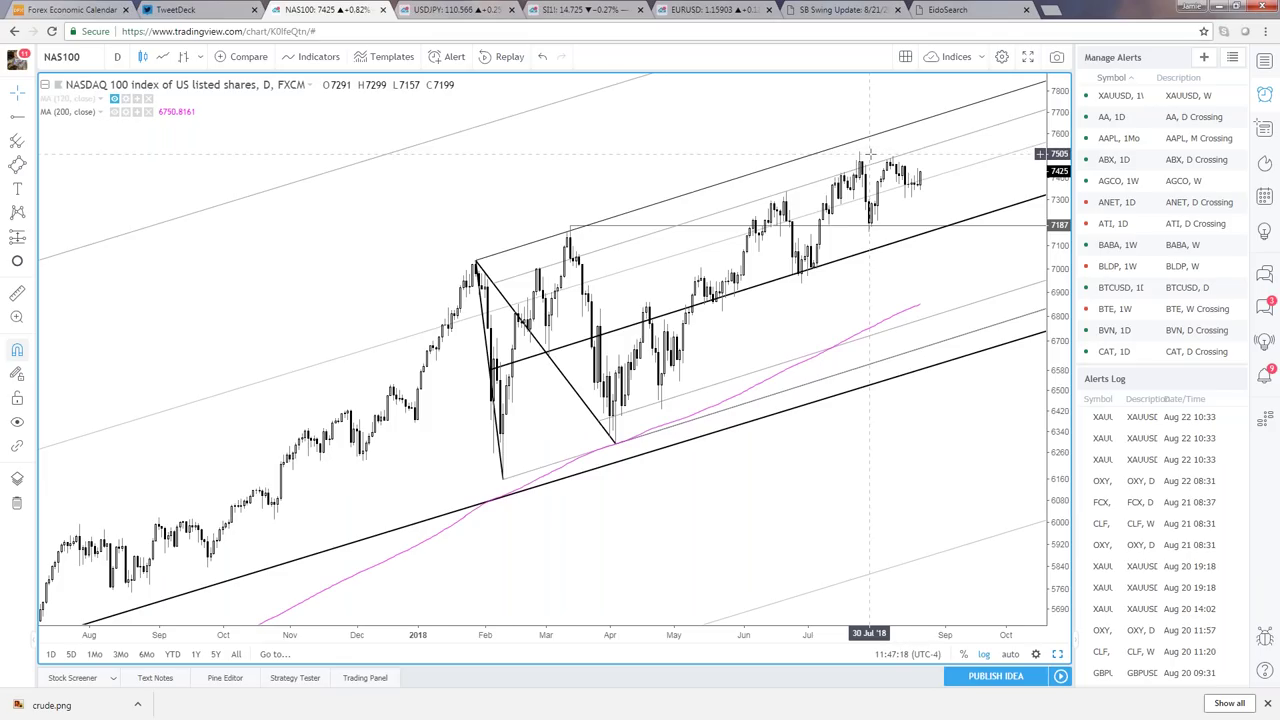
scroll(871, 153, "up", 2)
scroll(871, 153, "up", 1)
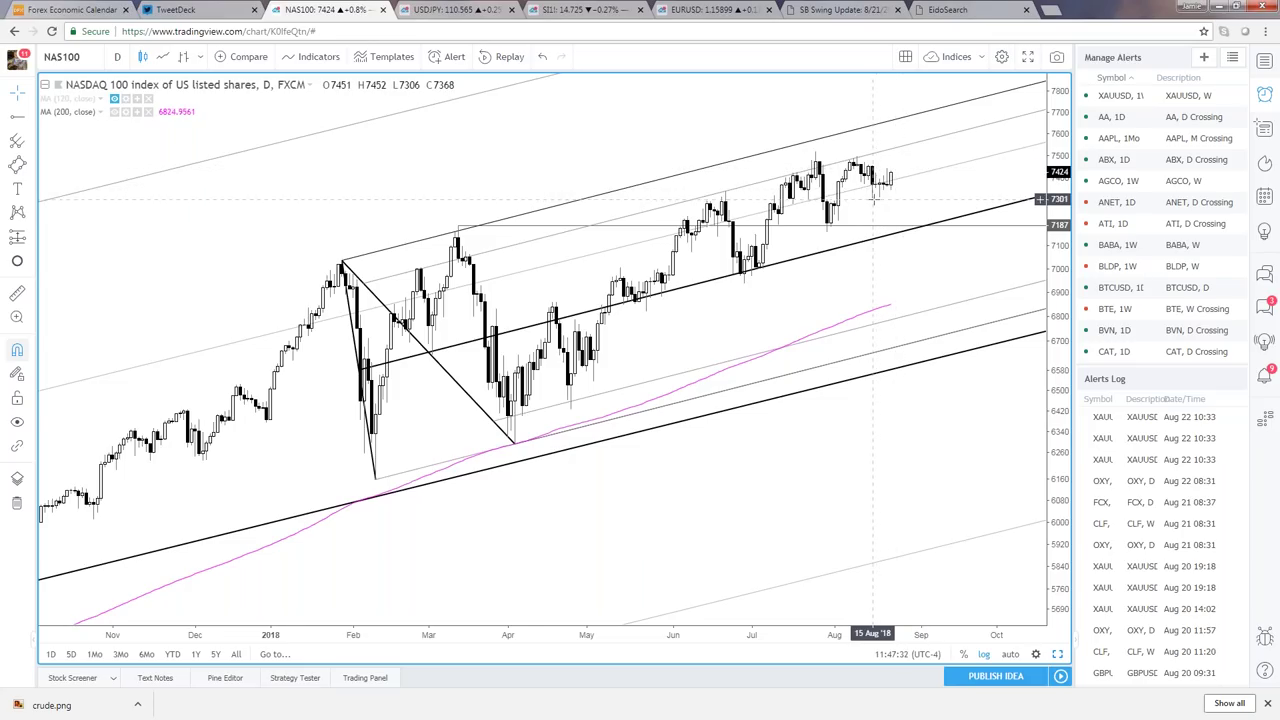
scroll(876, 200, "up", 4)
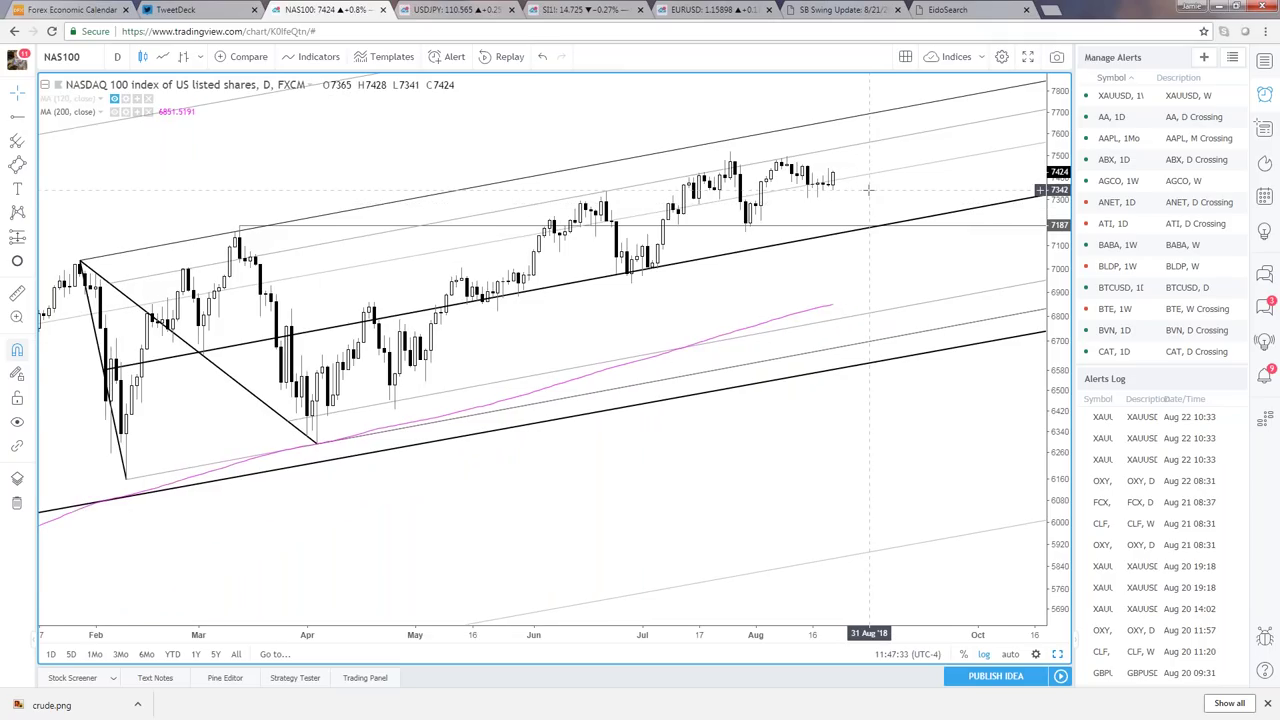
scroll(869, 190, "down", 5)
scroll(937, 446, "up", 2)
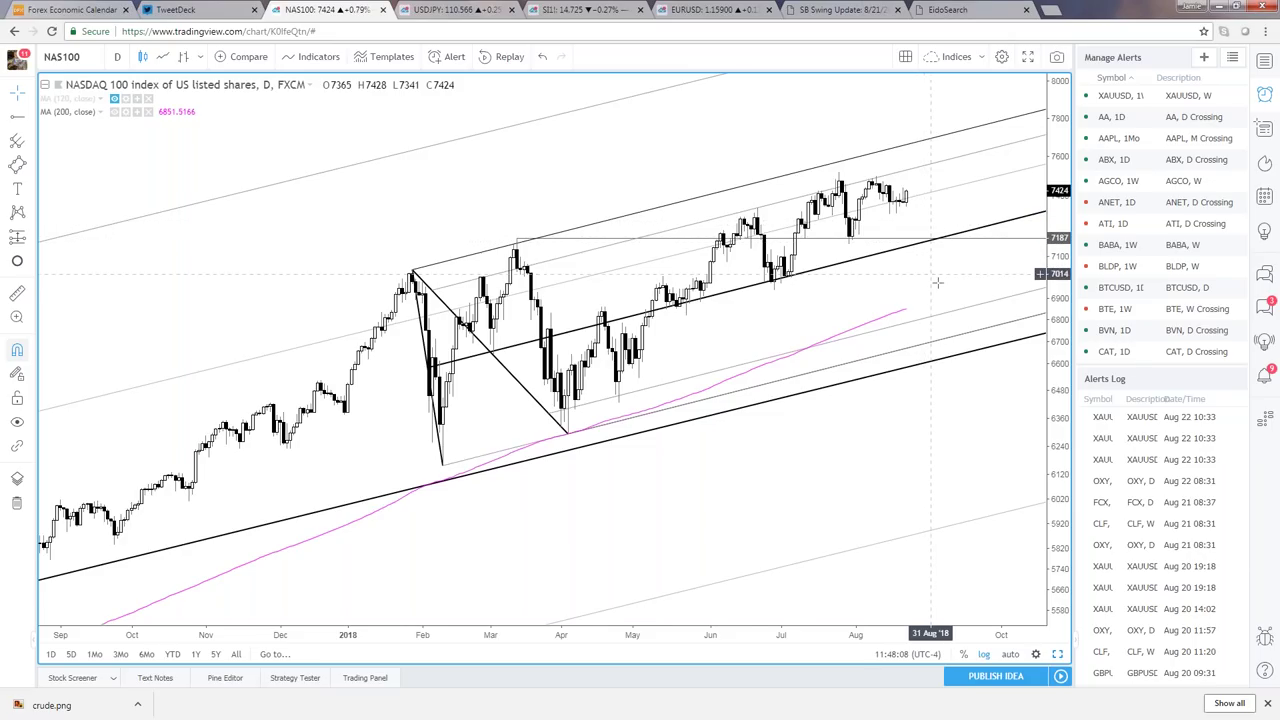
scroll(945, 278, "up", 1)
scroll(958, 277, "down", 2)
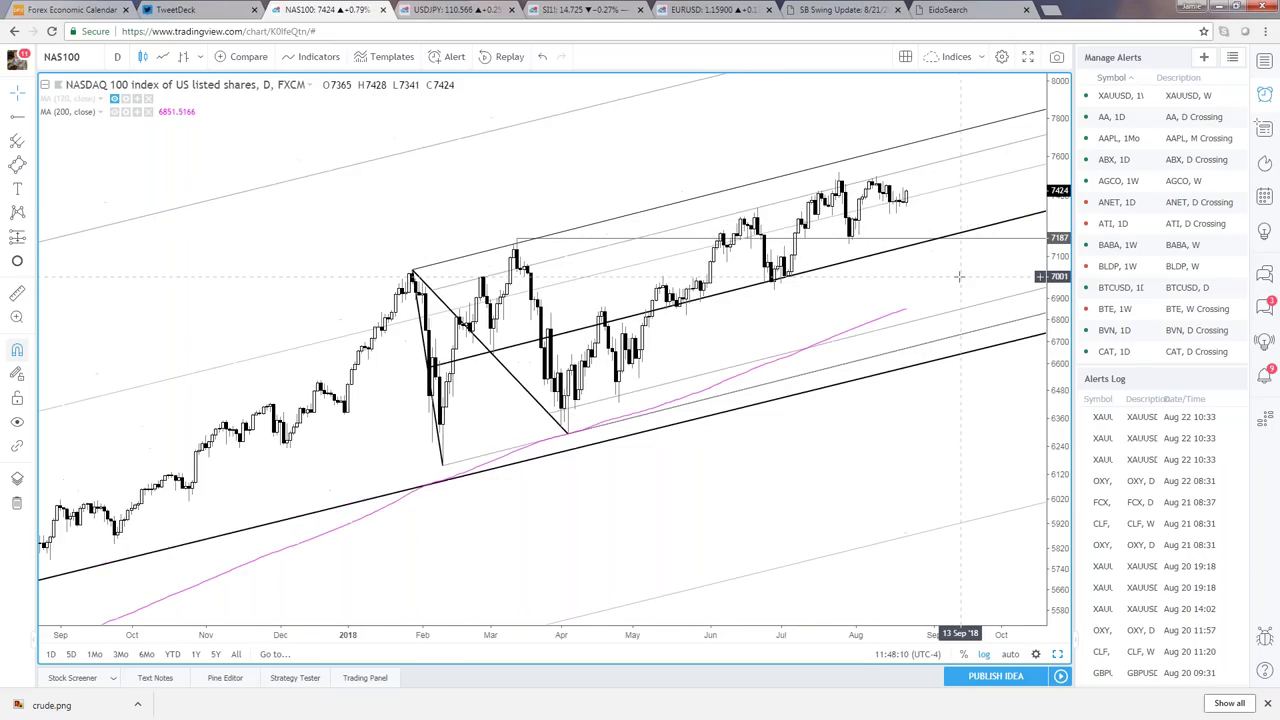
scroll(958, 277, "up", 2)
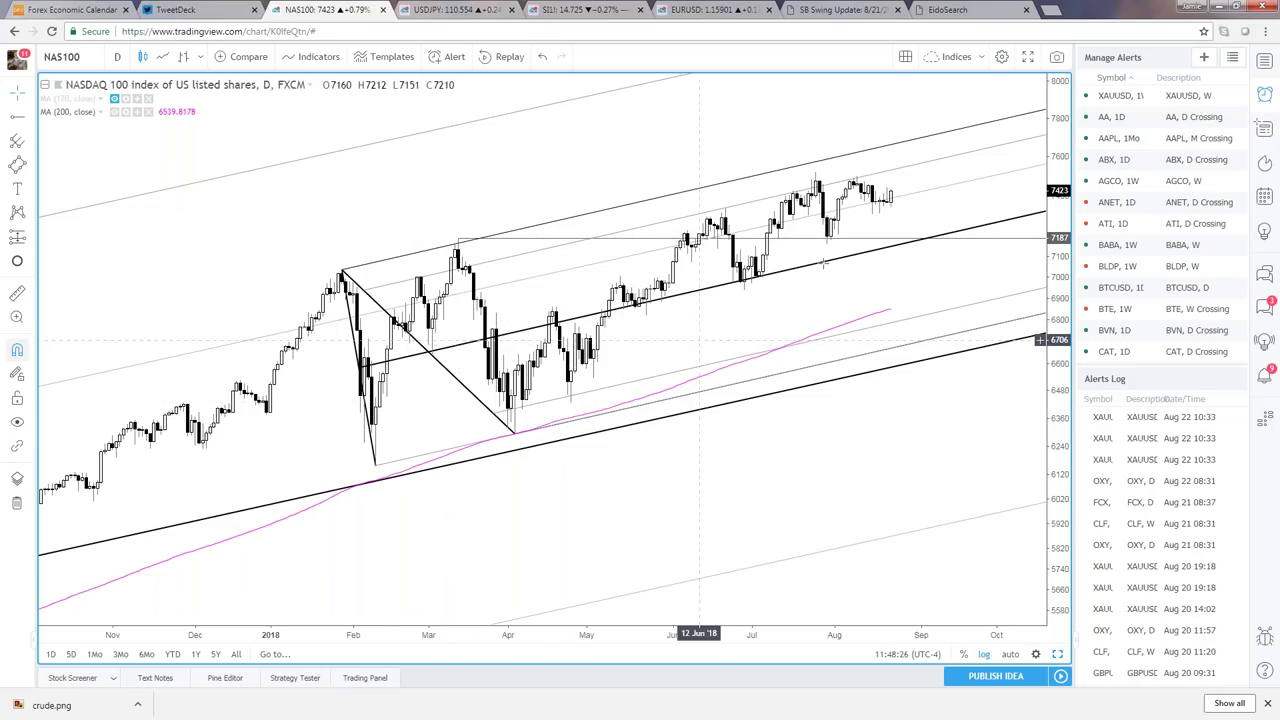
scroll(812, 270, "up", 1)
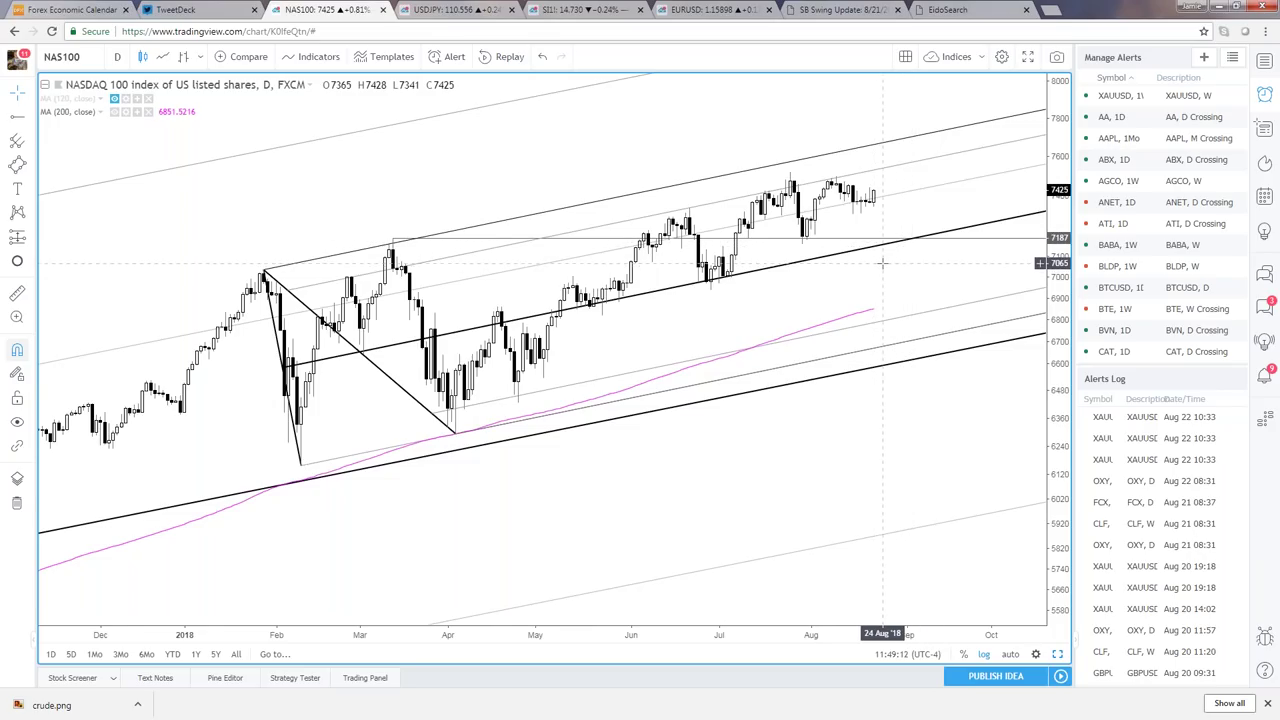
scroll(882, 263, "down", 1)
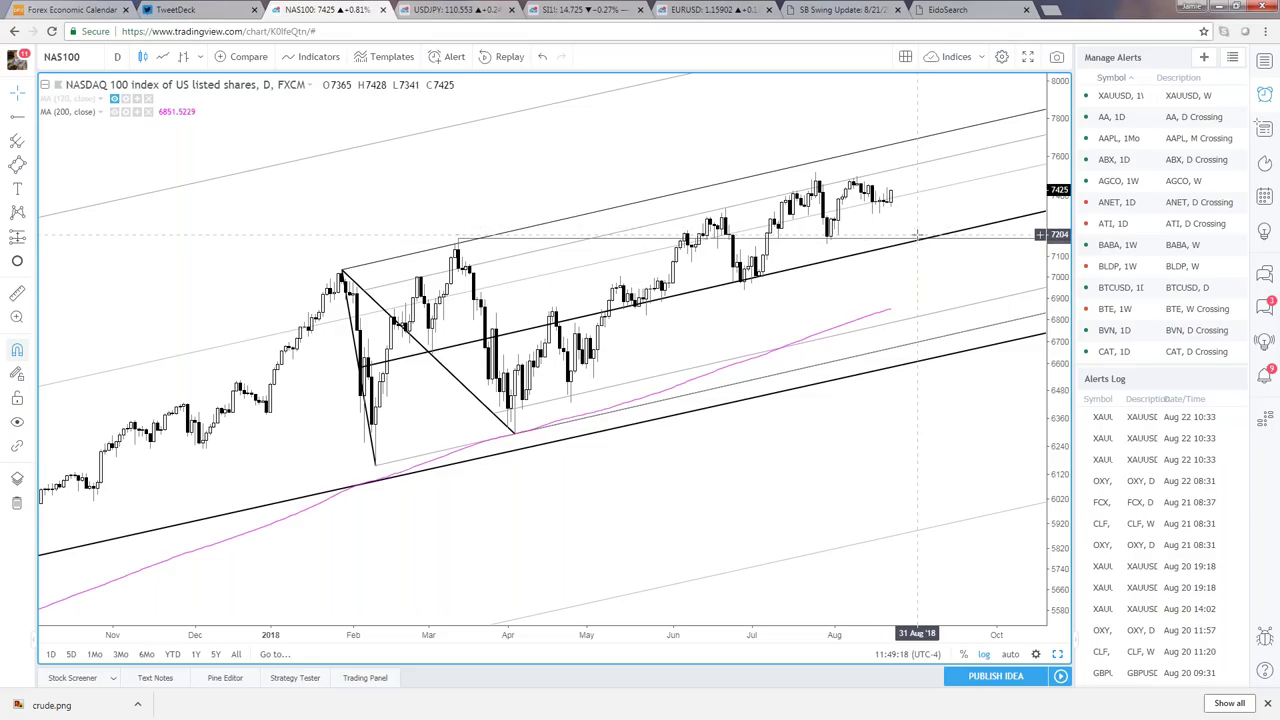
- Deselect the pitchfork, pick the Brush tool from the shapes flyout, and restore the six-chart grid
left_click(919, 246)
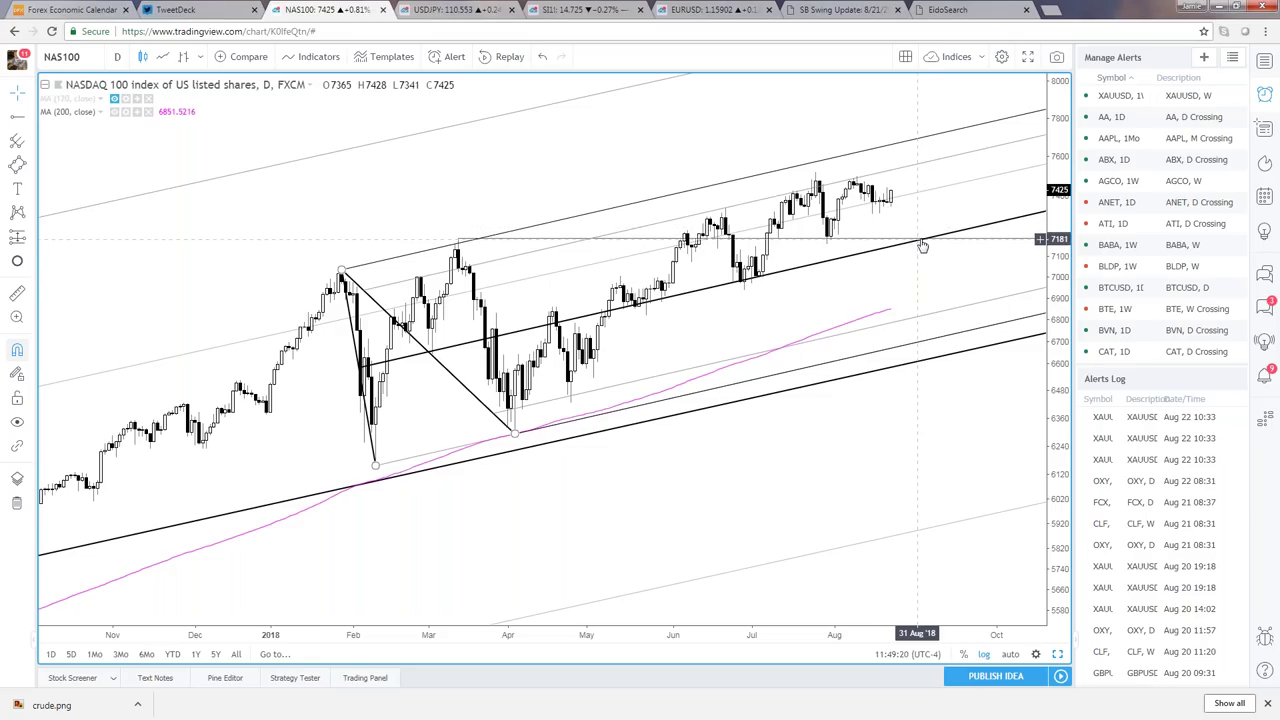
left_click(914, 232)
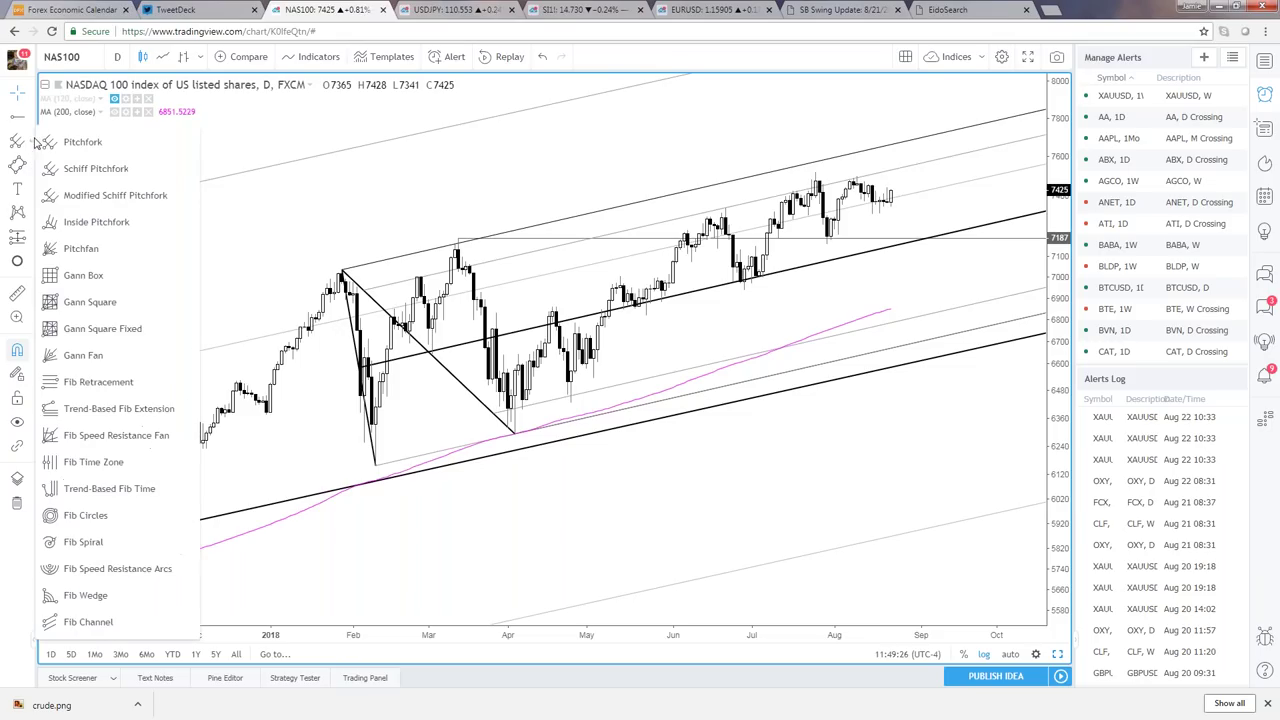
left_click(31, 167)
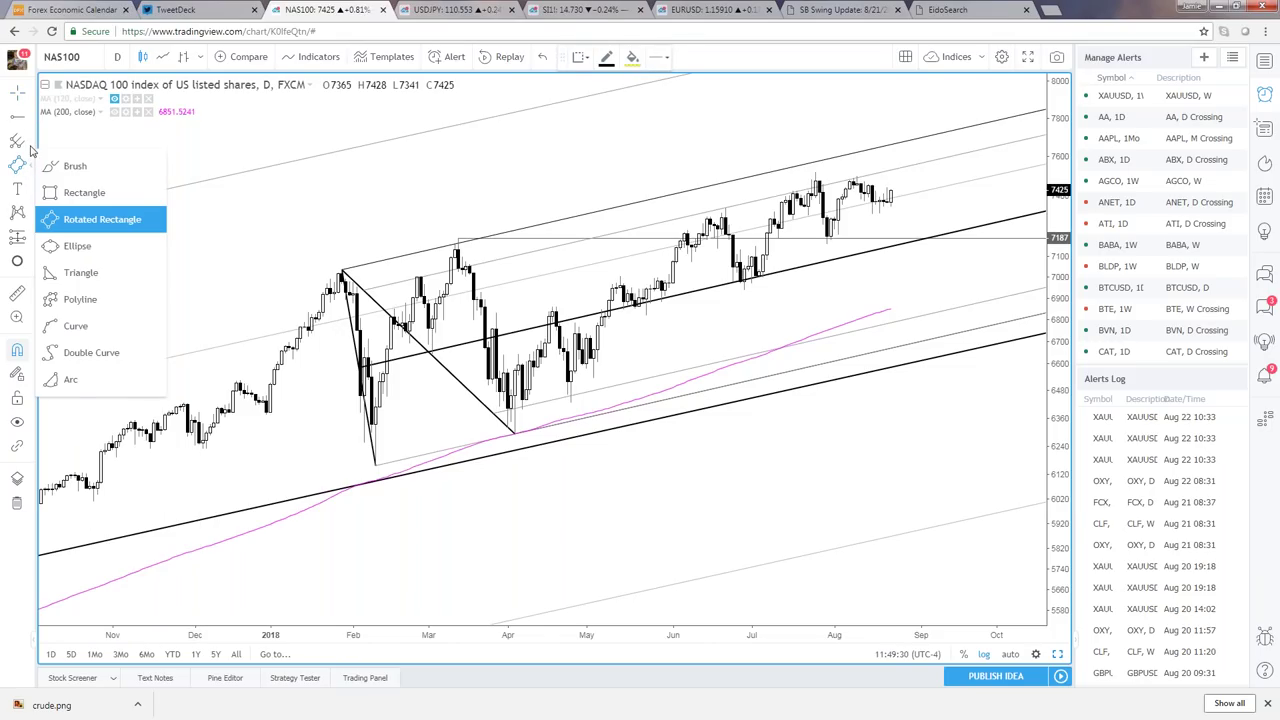
mouse_move(31, 217)
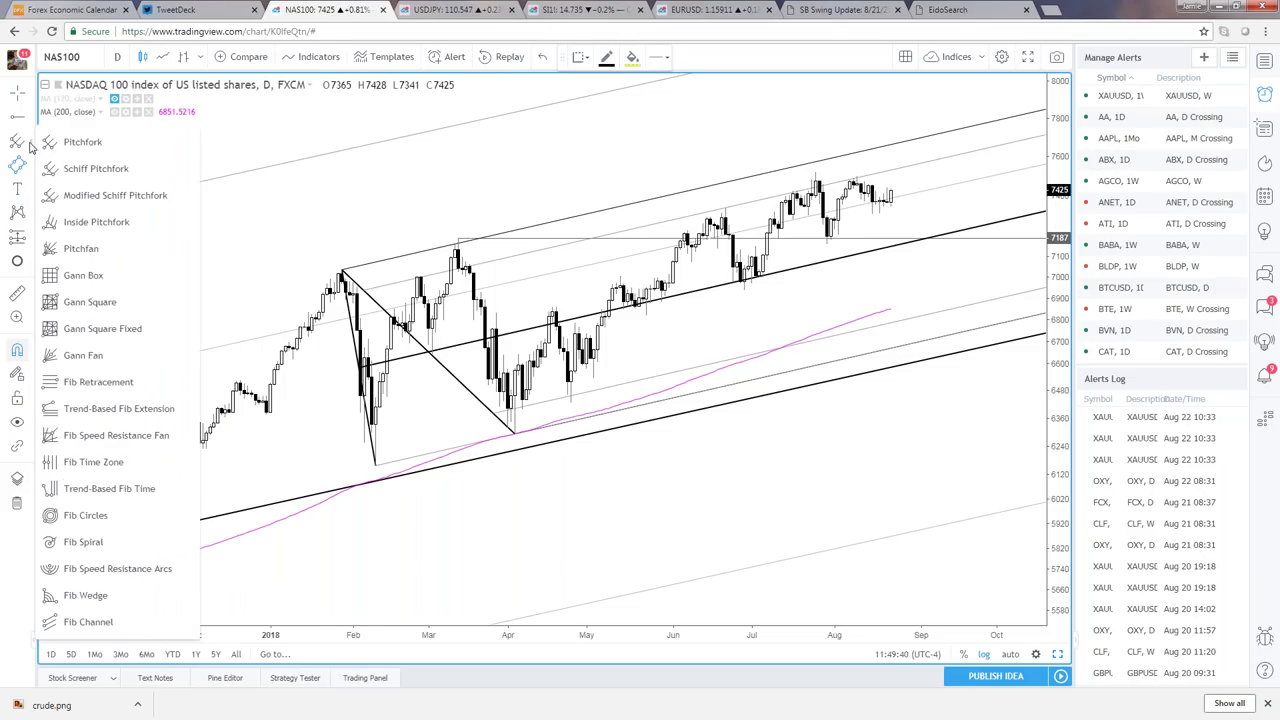
left_click(28, 191)
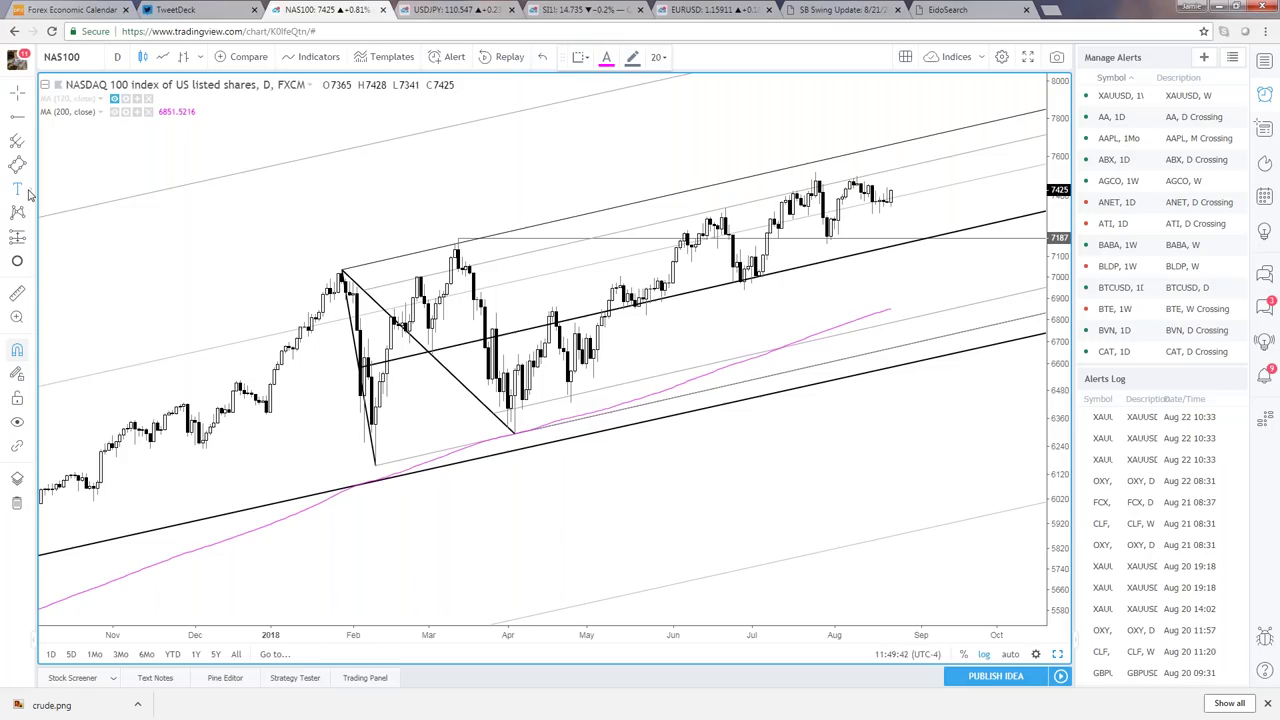
mouse_move(31, 195)
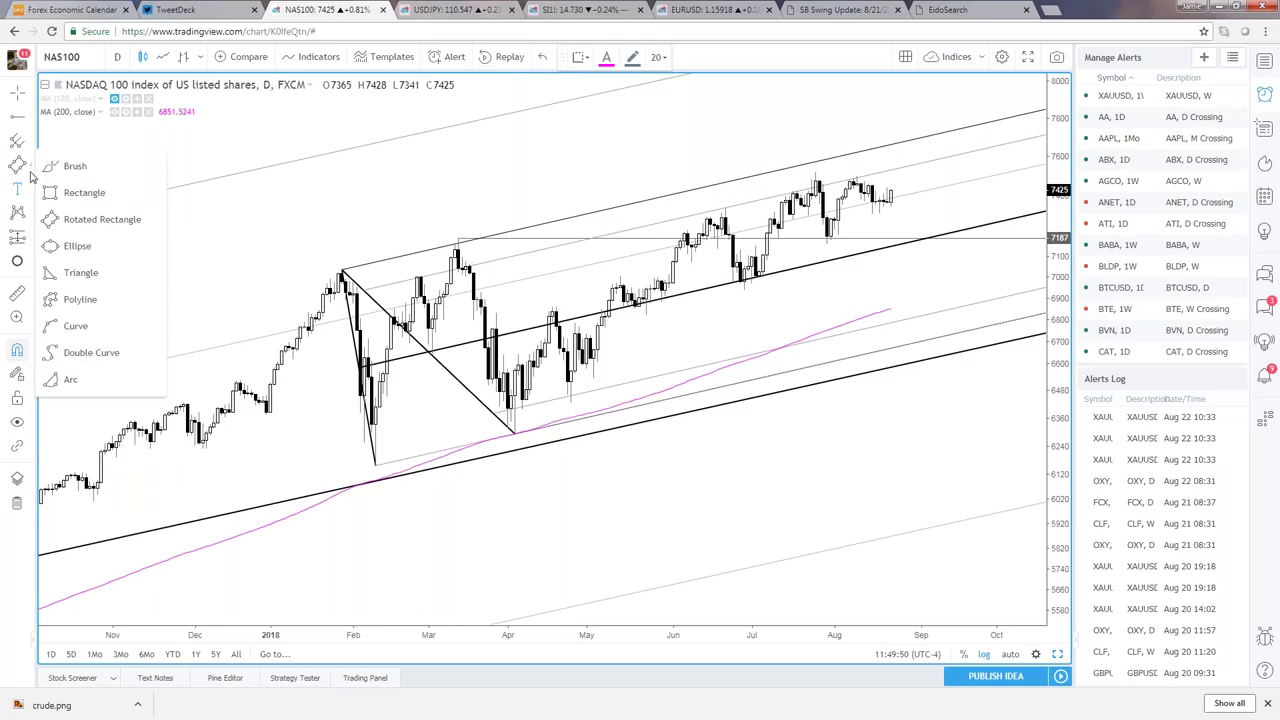
left_click(32, 172)
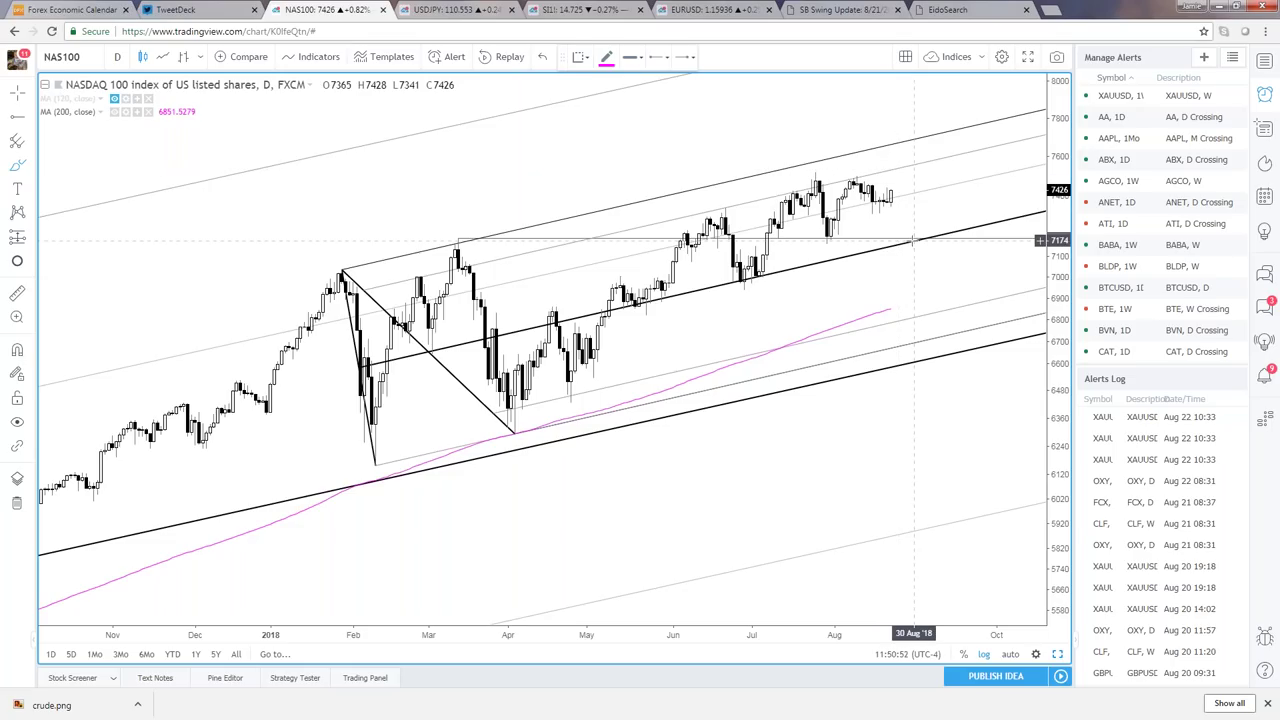
left_click(1063, 658)
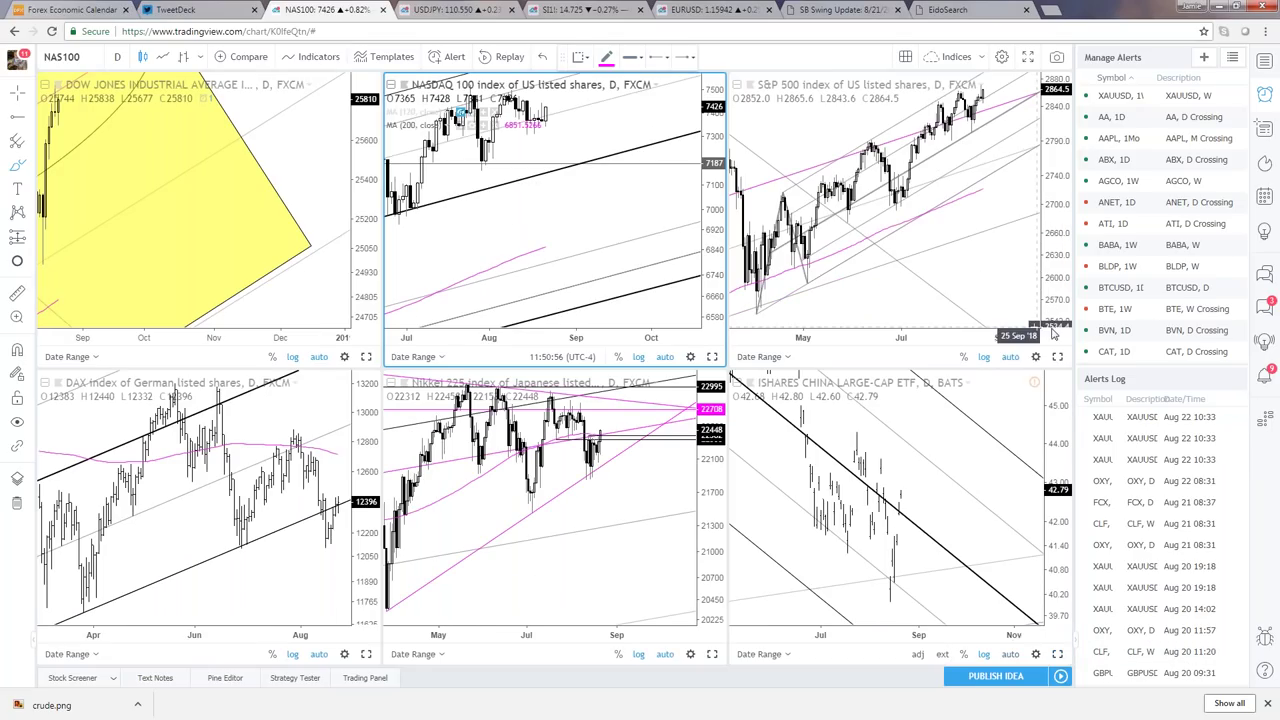
- Maximize and zoom out the S&P 500 chart, then go to the SPX500 tab with 161.8%/261.8% Fib levels
left_click(1060, 358)
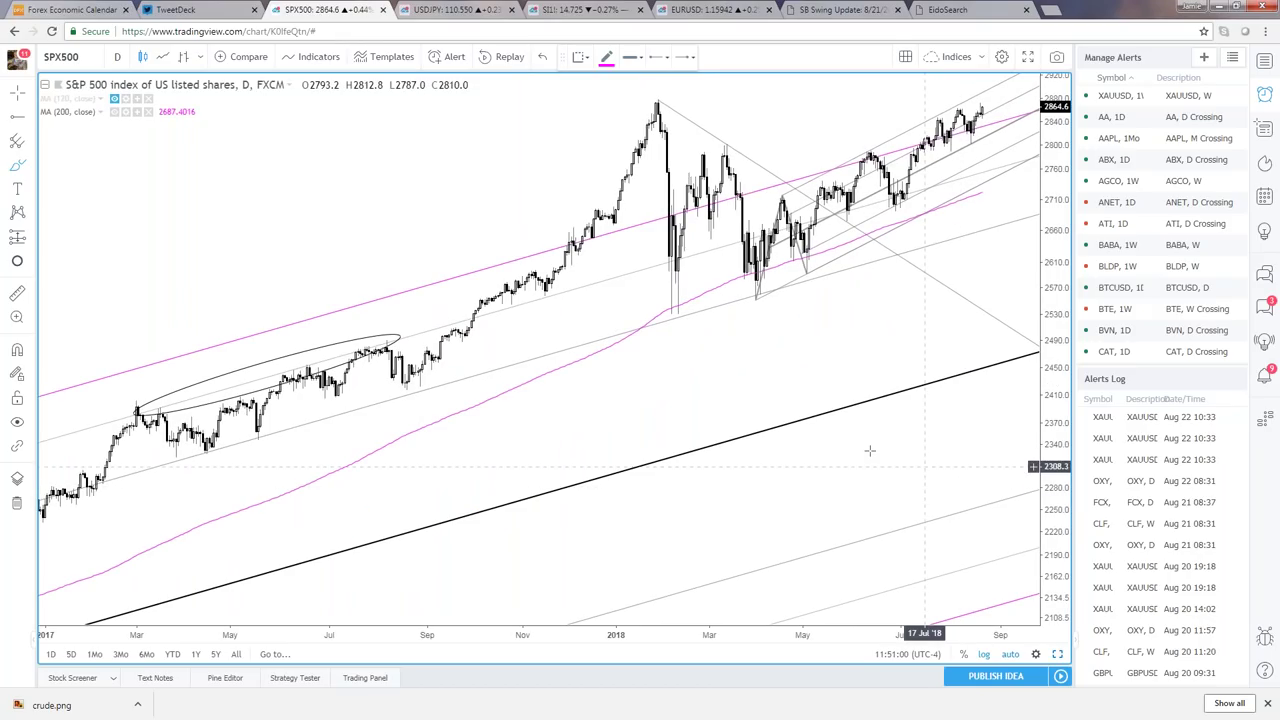
scroll(888, 465, "down", 5)
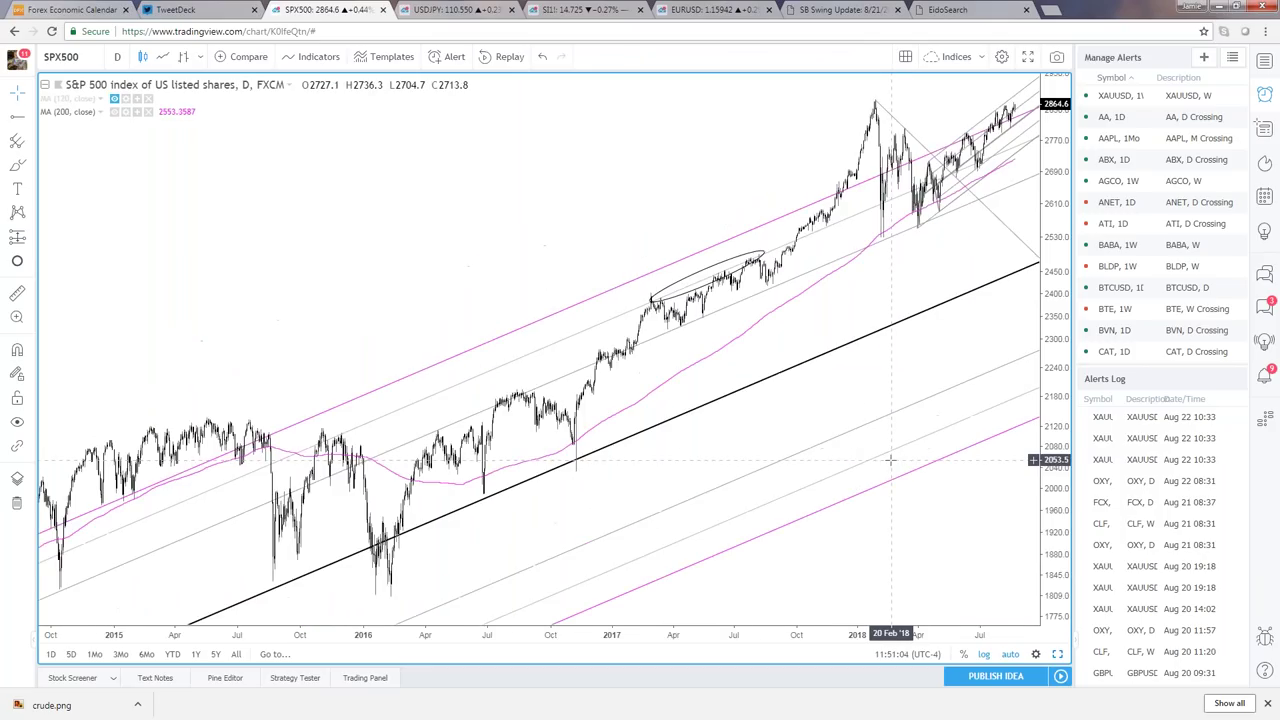
scroll(890, 460, "down", 3)
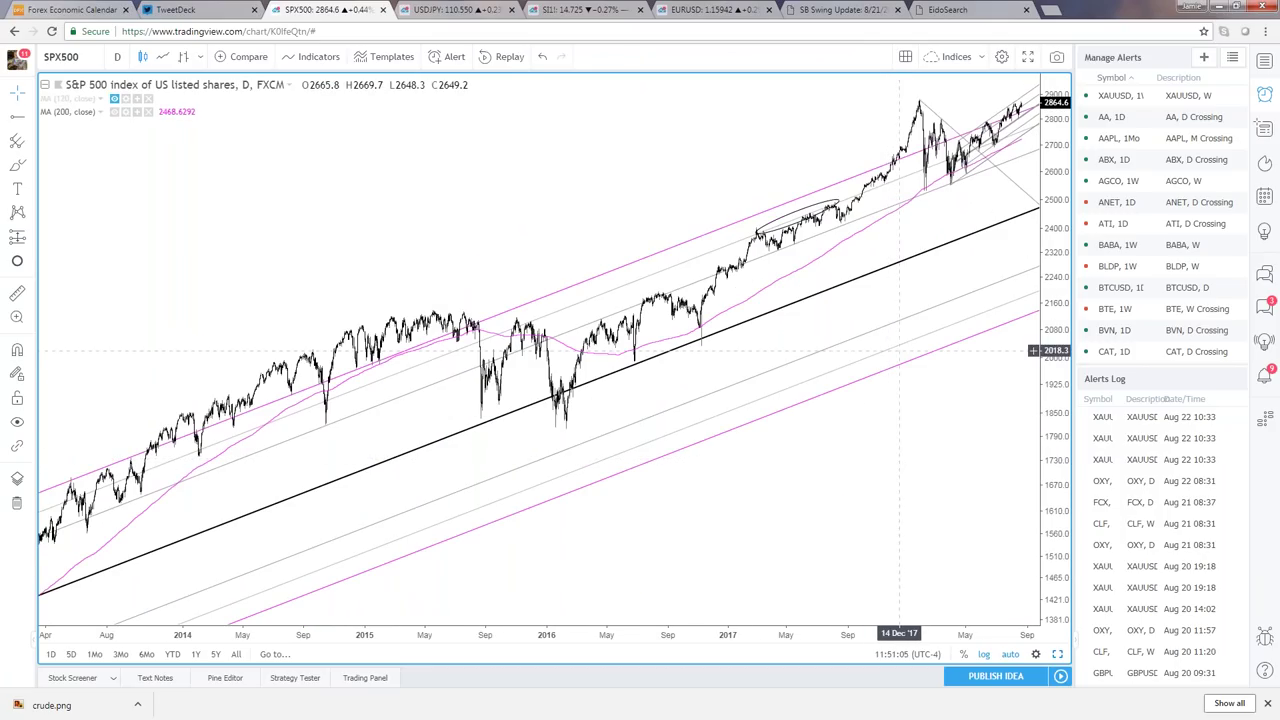
left_click(563, 8)
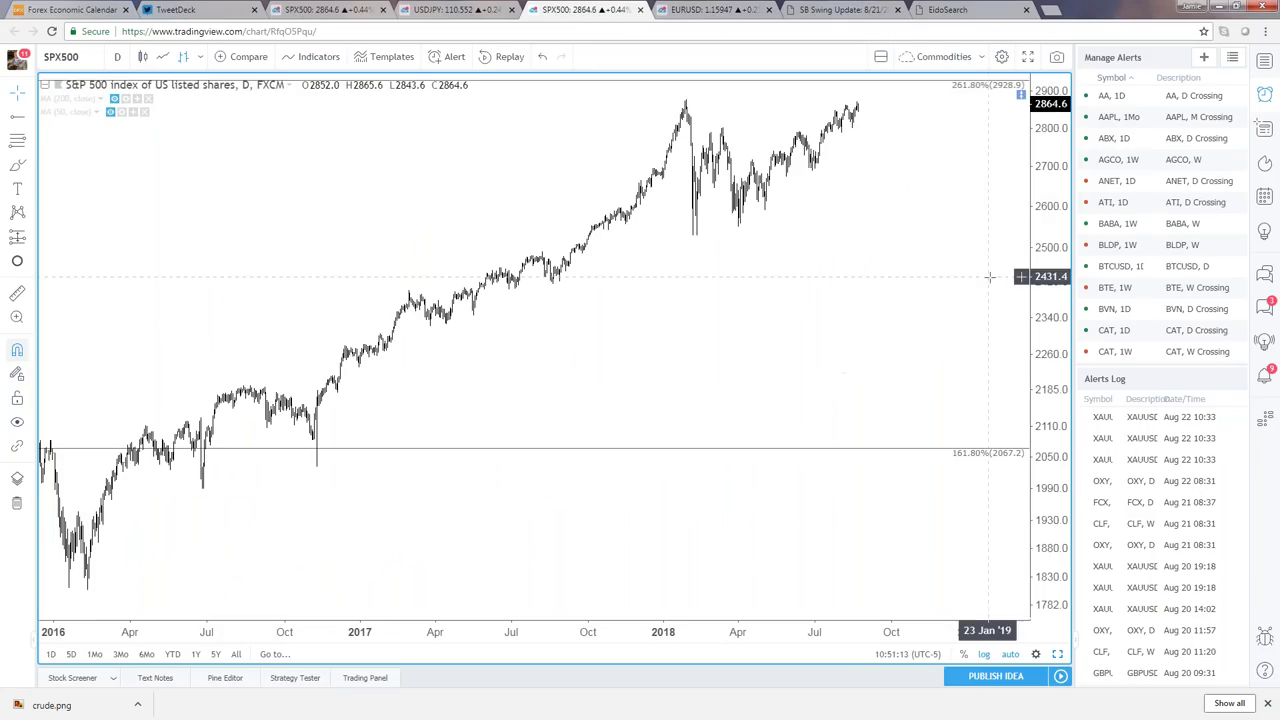
- Restore the two S&P 500 daily charts with the lower one on log scale, then go to EURUSD weekly
left_click(1057, 655)
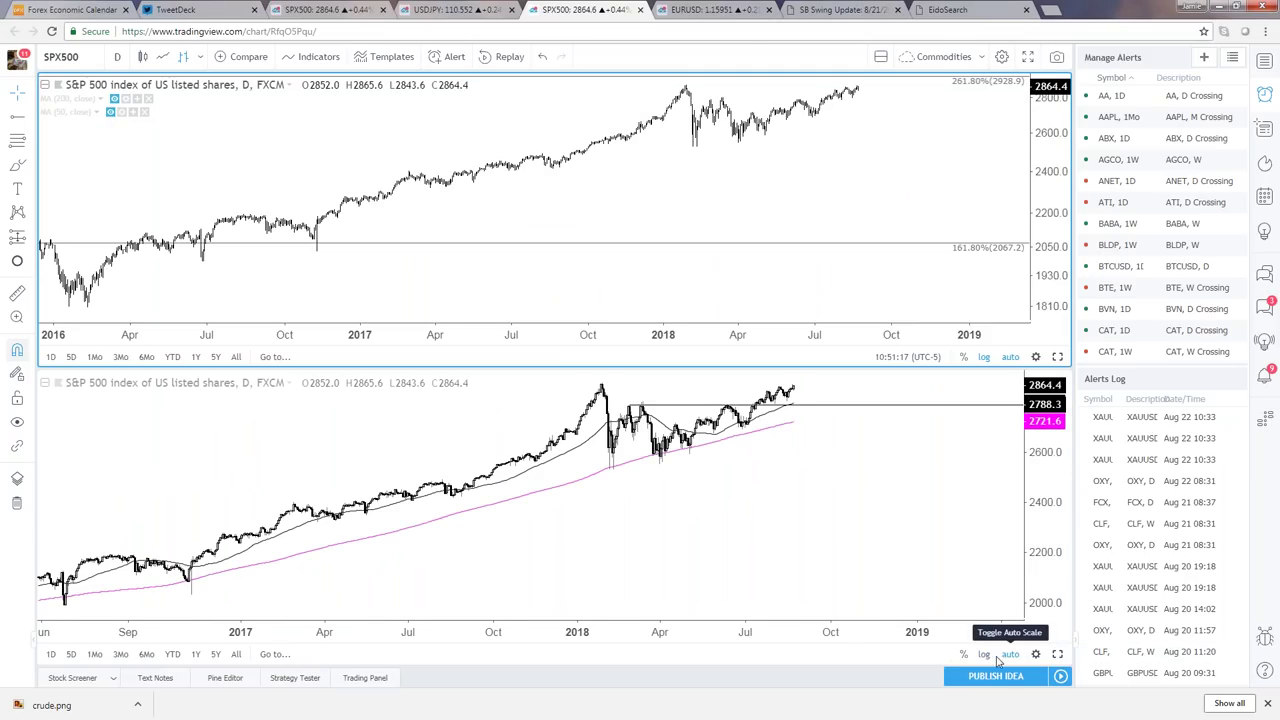
left_click(985, 656)
left_click(885, 560)
scroll(731, 105, "down", 3)
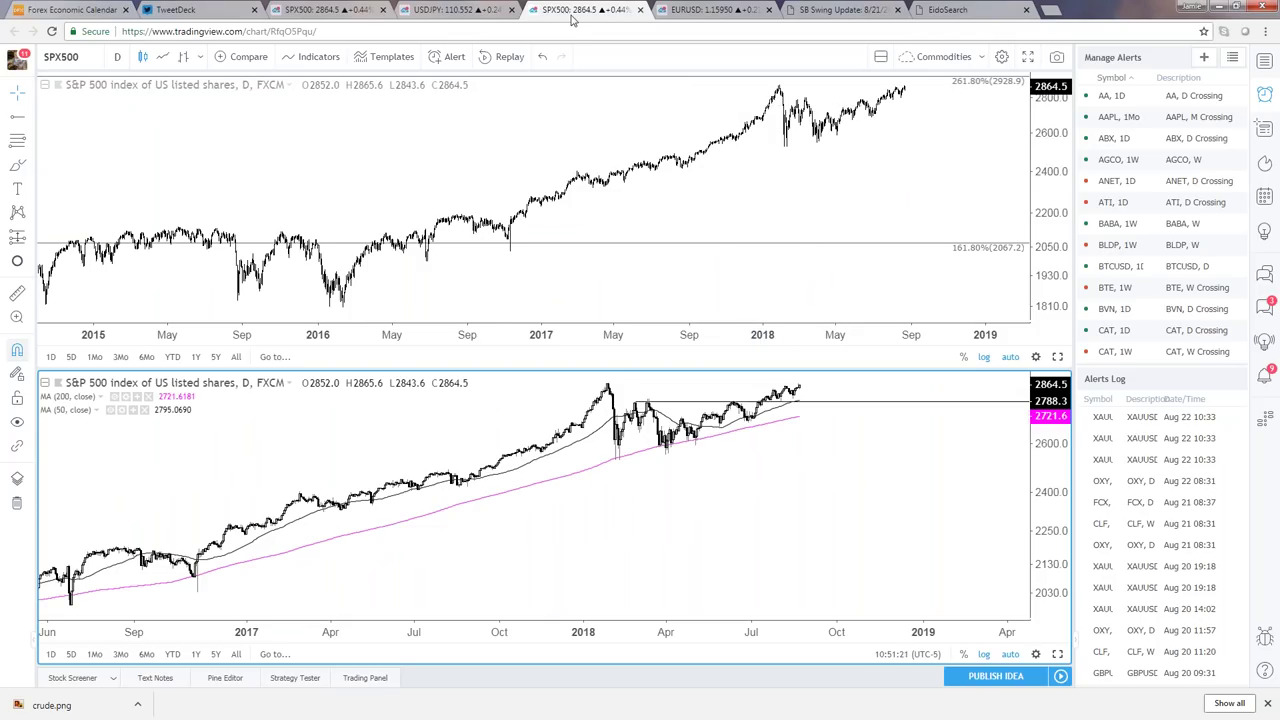
left_click(702, 10)
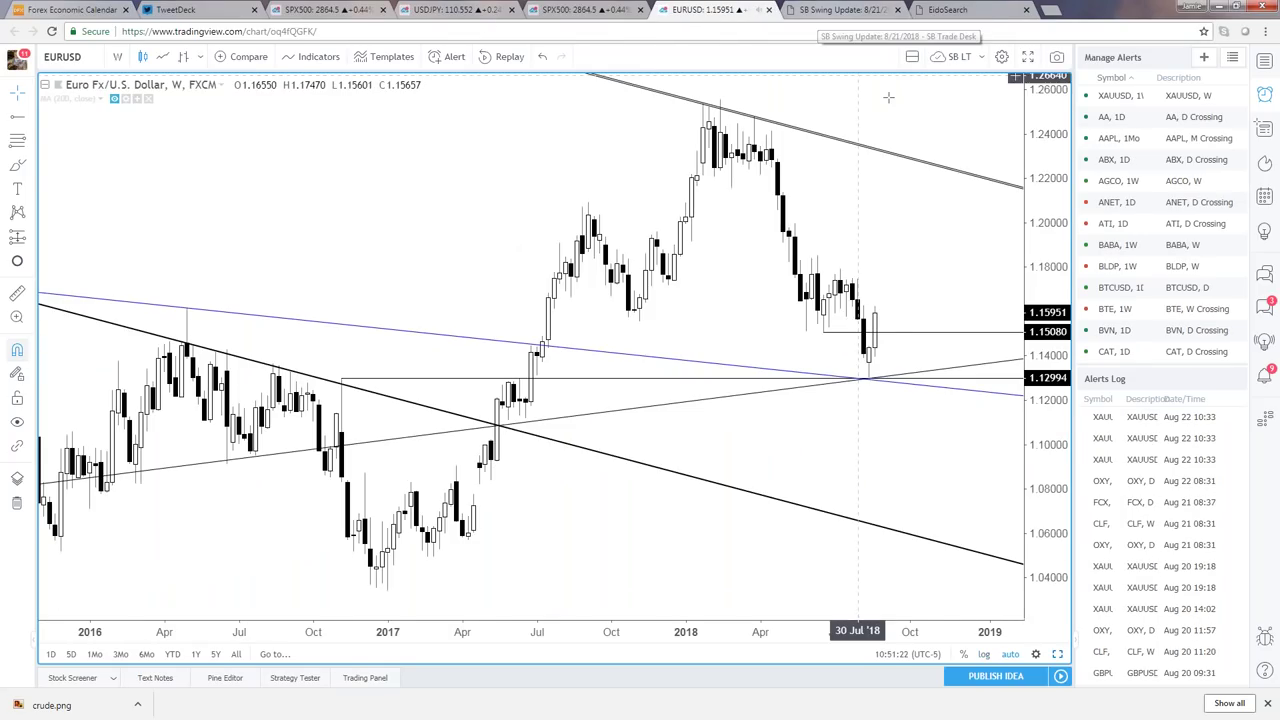
- Load spx500 into the chart and enlarge its weekly chart to fill the layout
type("spx500")
key("Return")
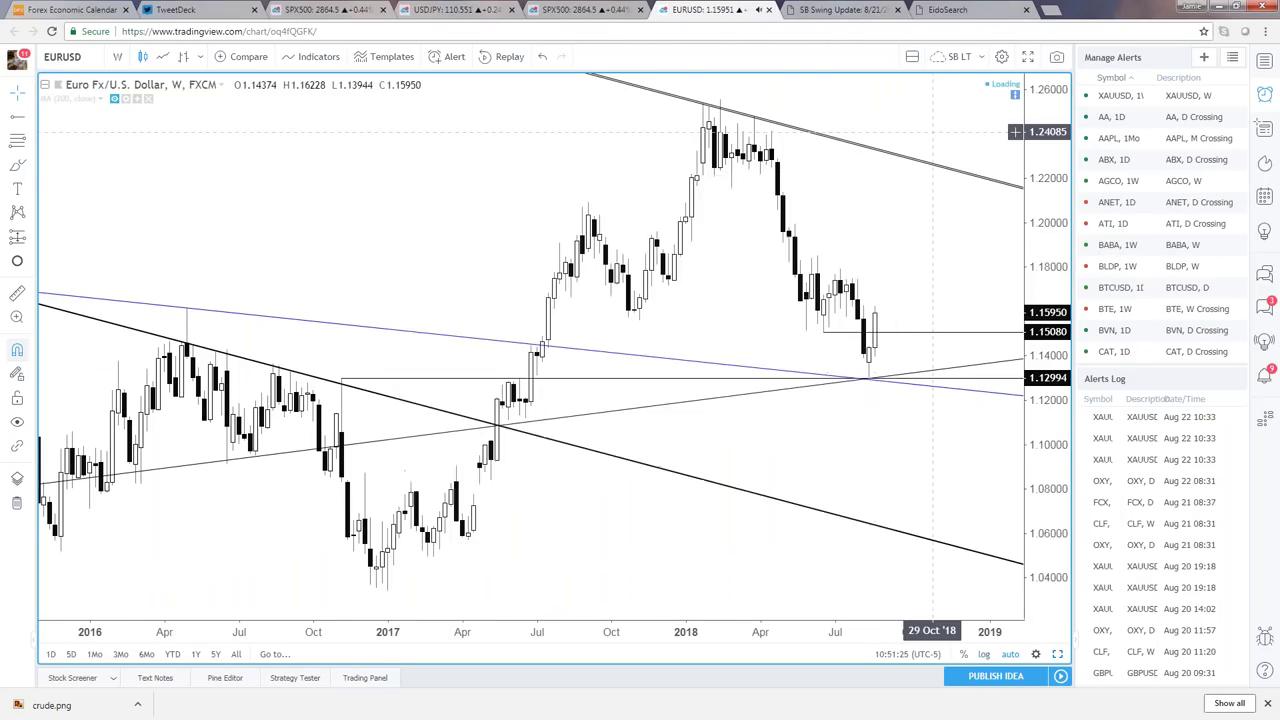
left_click(1058, 655)
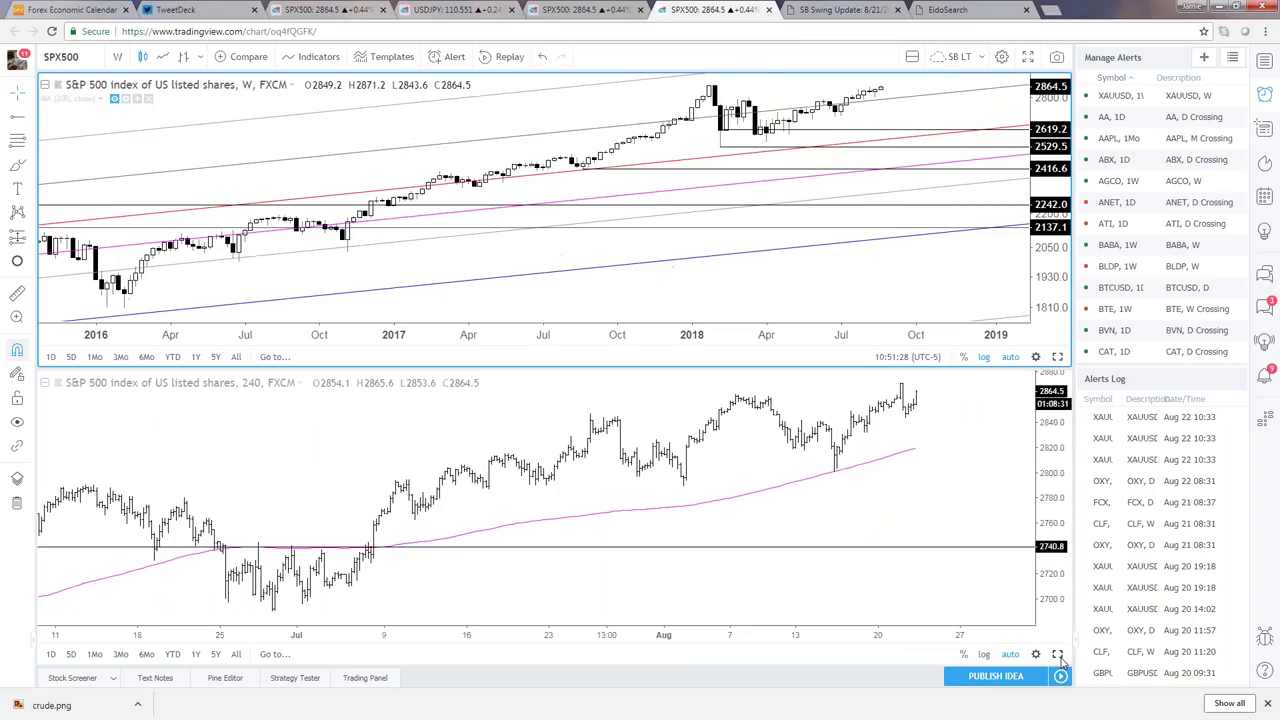
left_click(1058, 357)
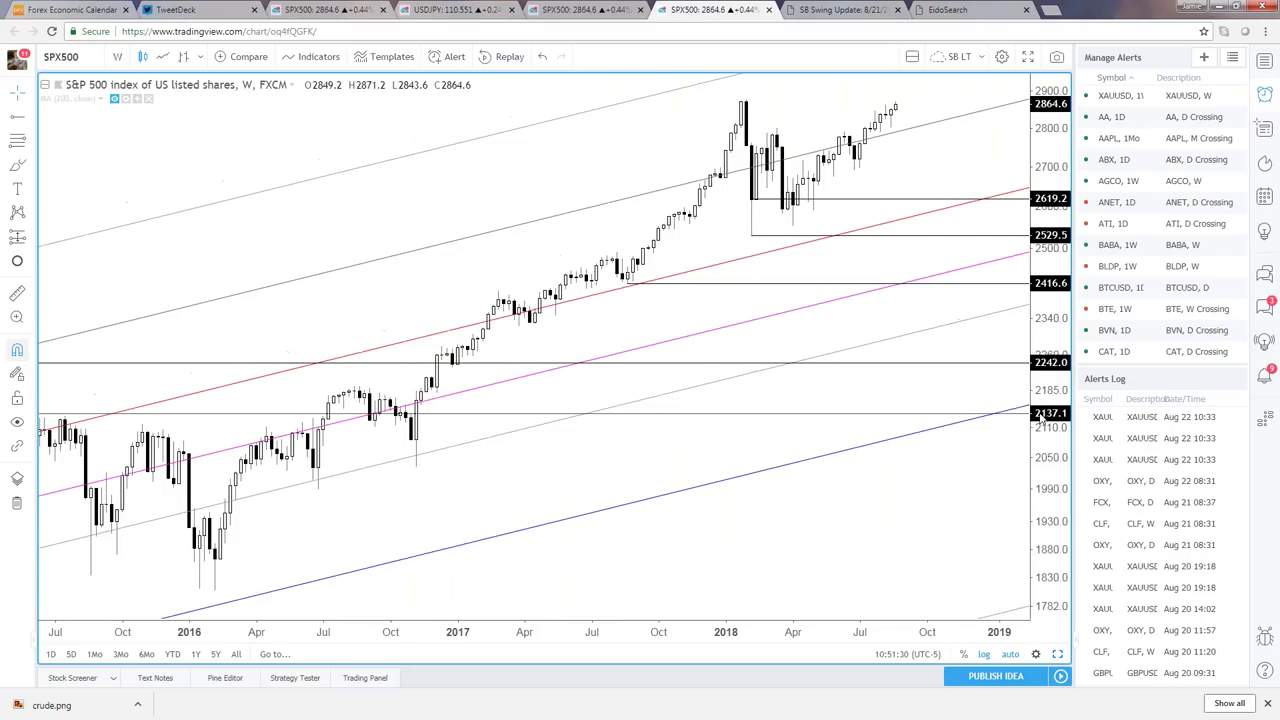
- Zoom out and back in on the weekly log chart, price 2864.7 above 2619.2 and 2529.5
scroll(1040, 421, "down", 6)
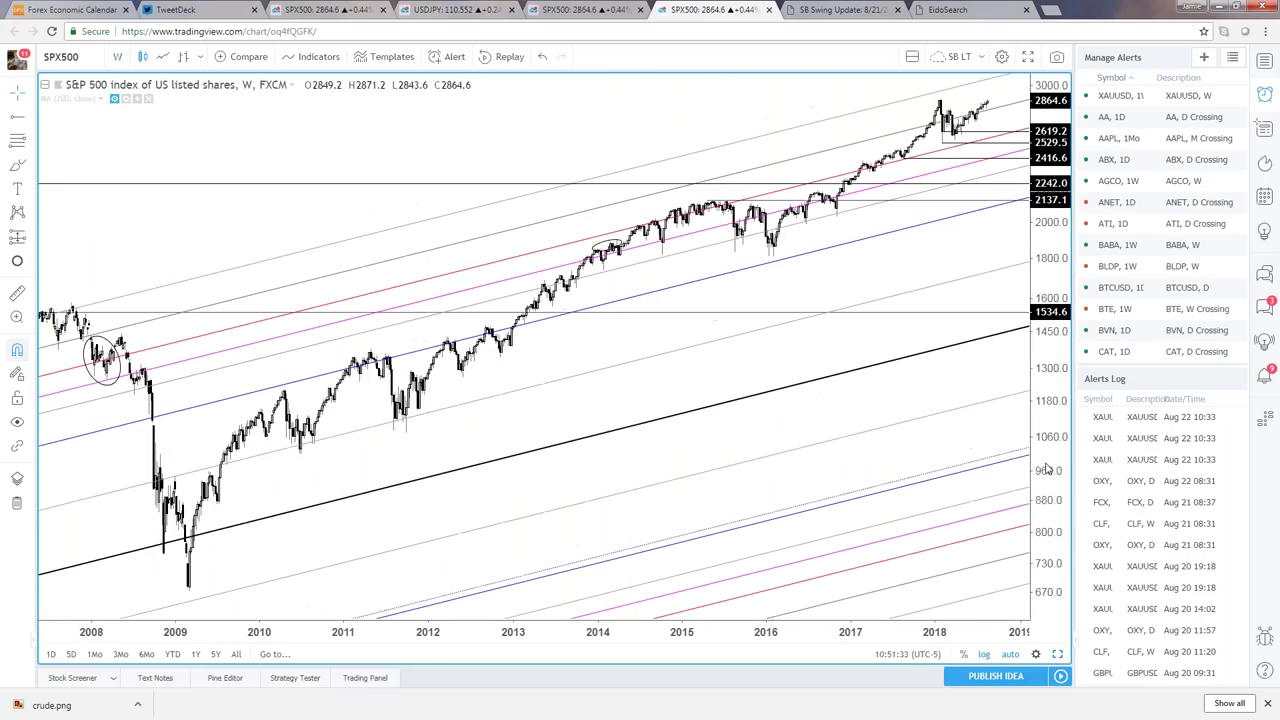
scroll(1047, 468, "down", 4)
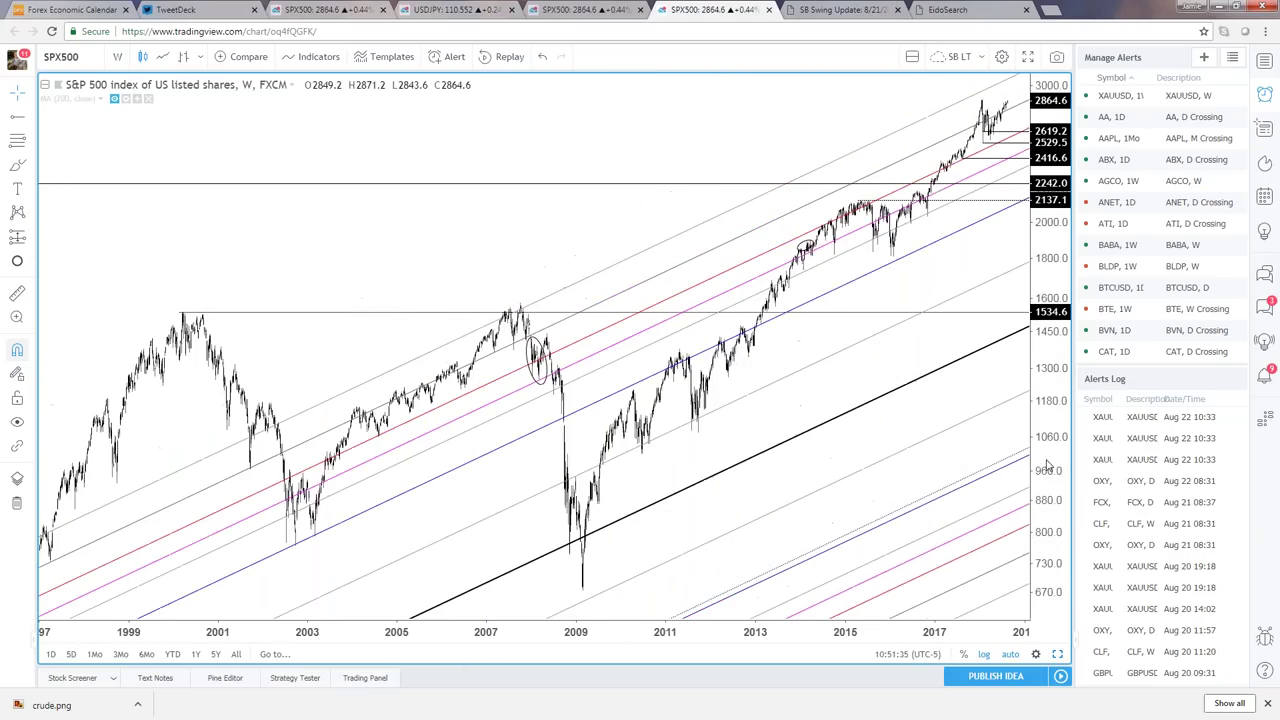
scroll(1047, 468, "down", 5)
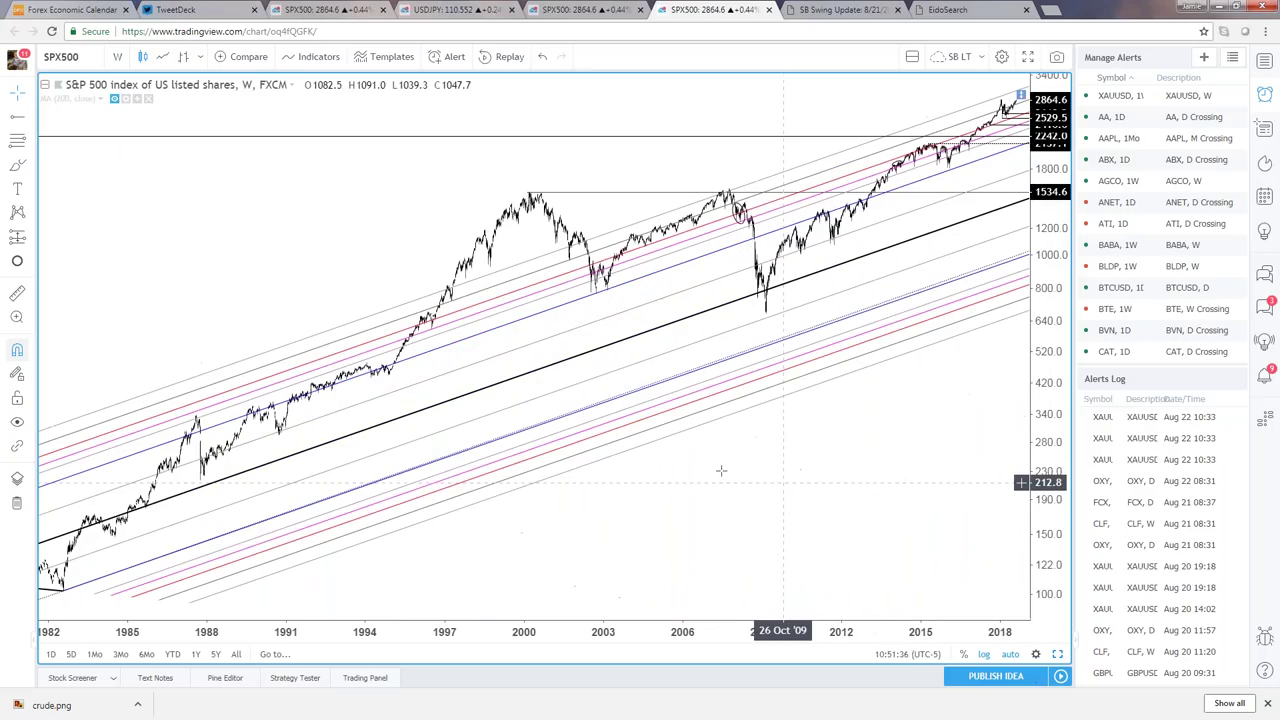
scroll(251, 500, "down", 2)
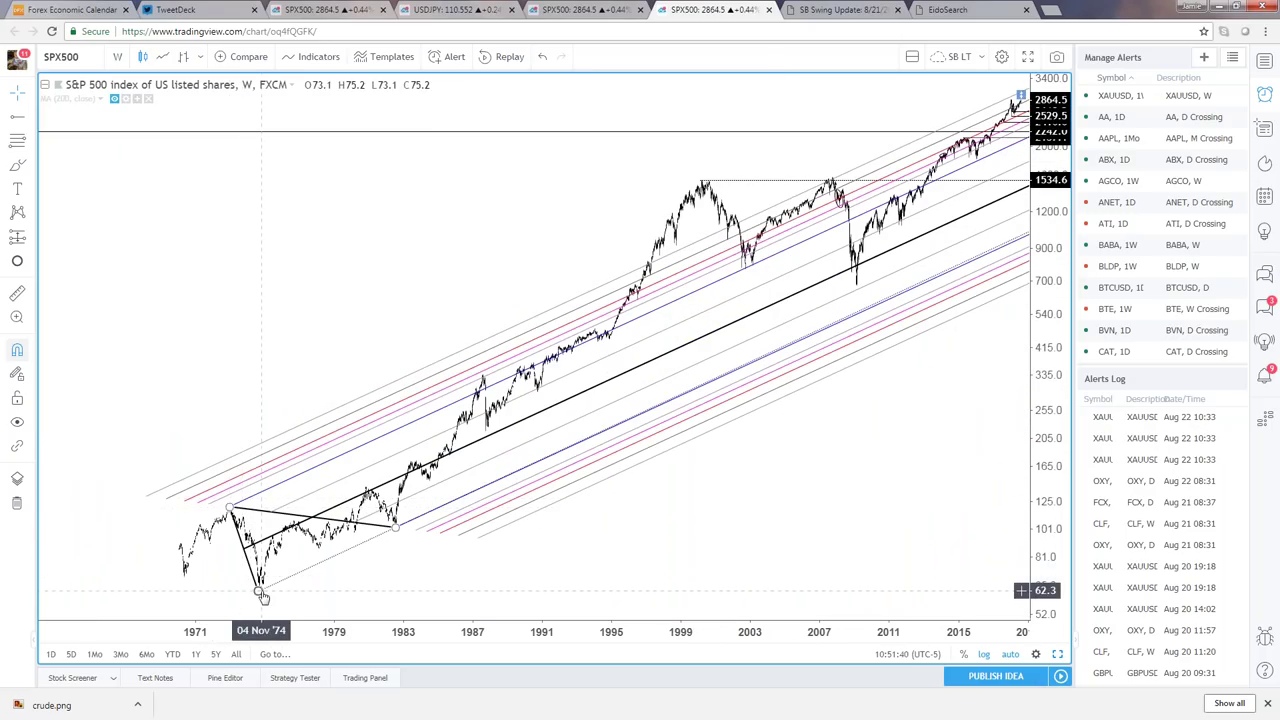
scroll(390, 548, "up", 2)
scroll(390, 548, "up", 1)
scroll(390, 548, "up", 2)
scroll(370, 515, "up", 1)
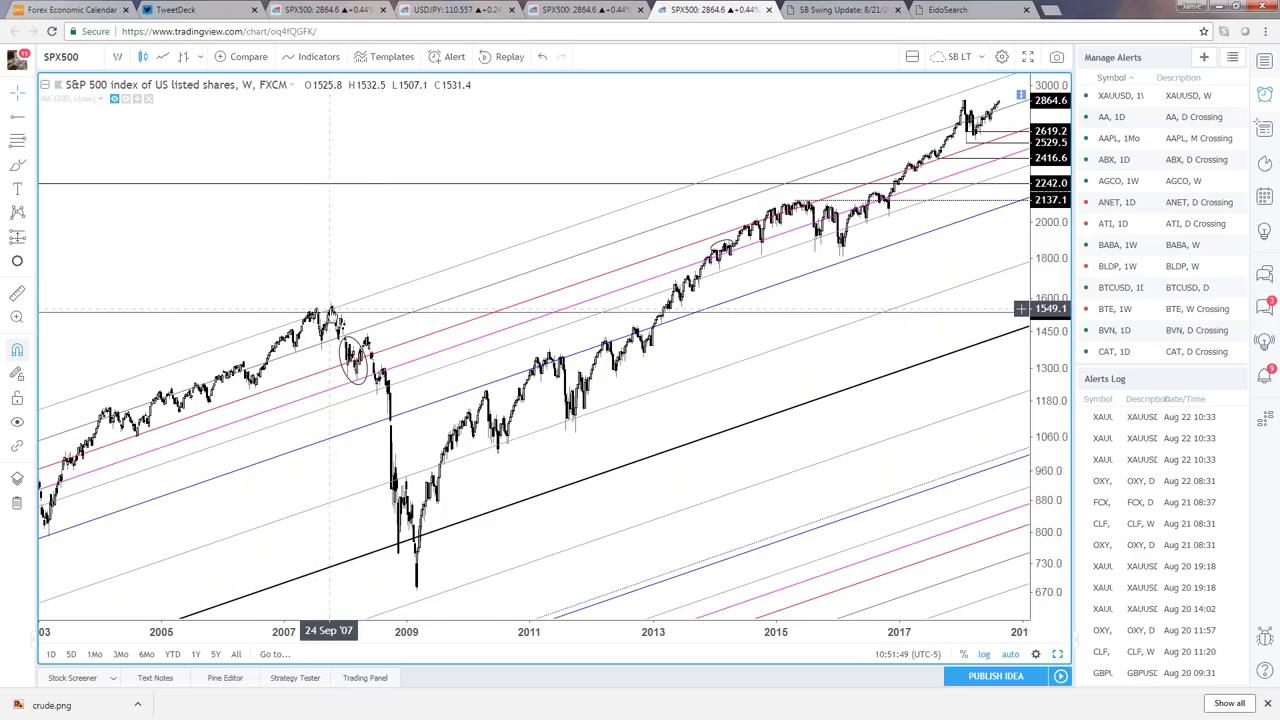
scroll(333, 318, "up", 1)
scroll(336, 325, "up", 3)
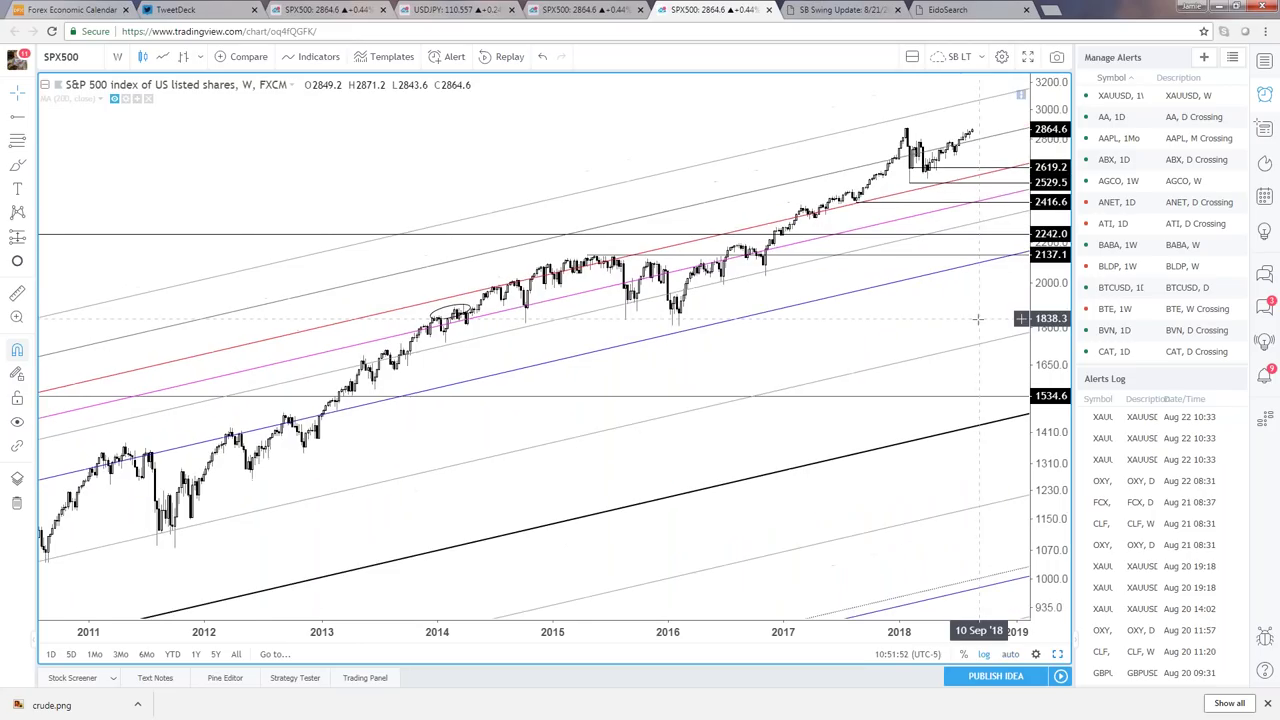
left_click_drag(977, 318, 962, 250)
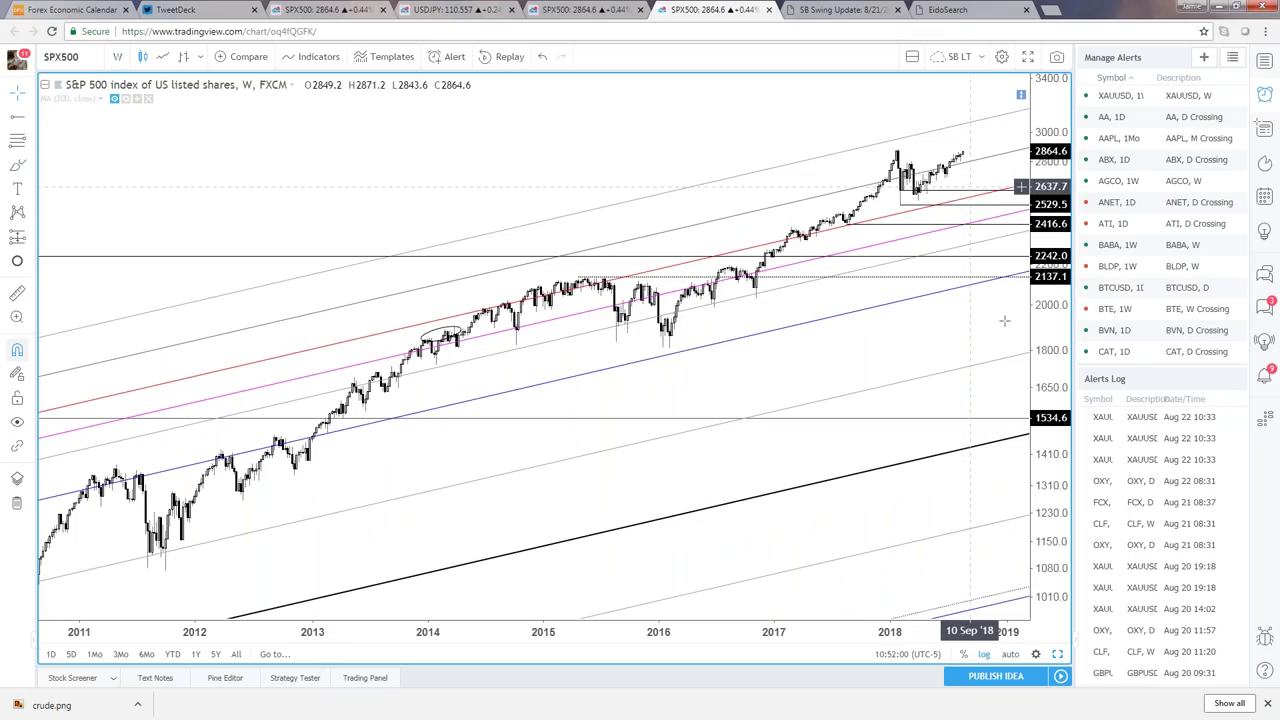
scroll(960, 120, "up", 5)
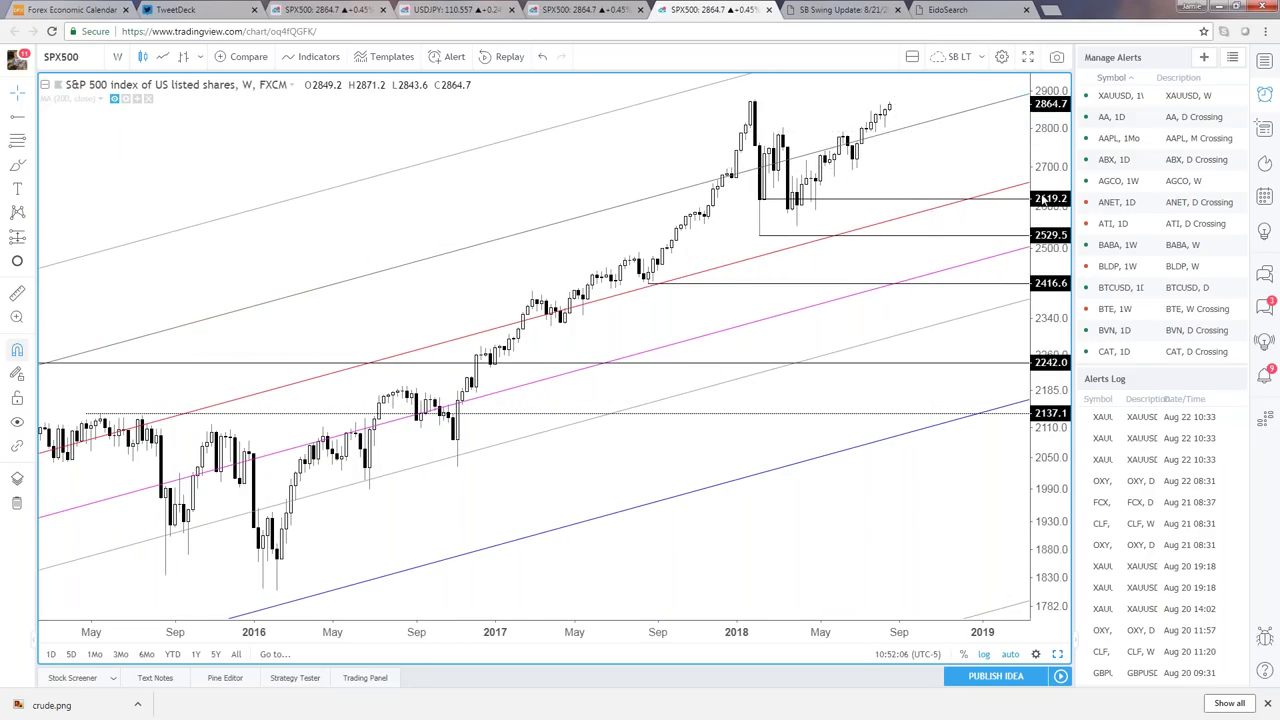
scroll(930, 140, "down", 3)
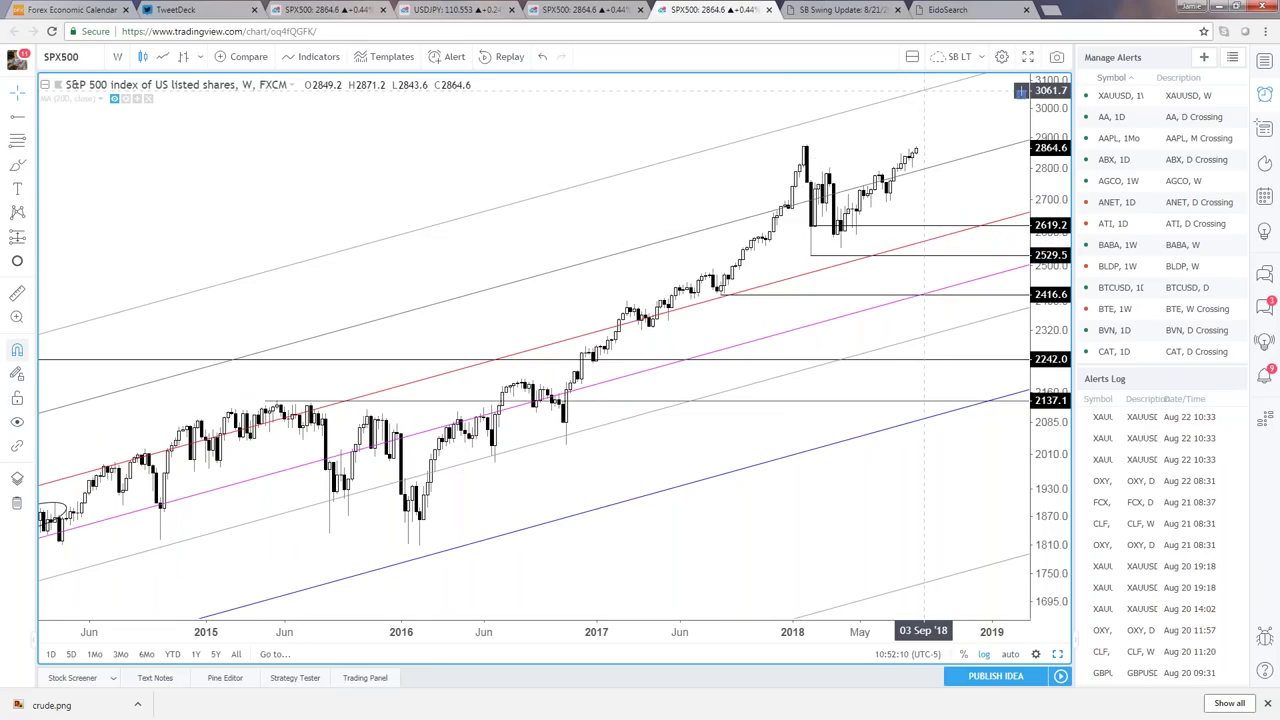
- Return to the S&P 500 two-chart tab, maximize the upper chart and set it to 1W weekly
key("ctrl+shift+Tab")
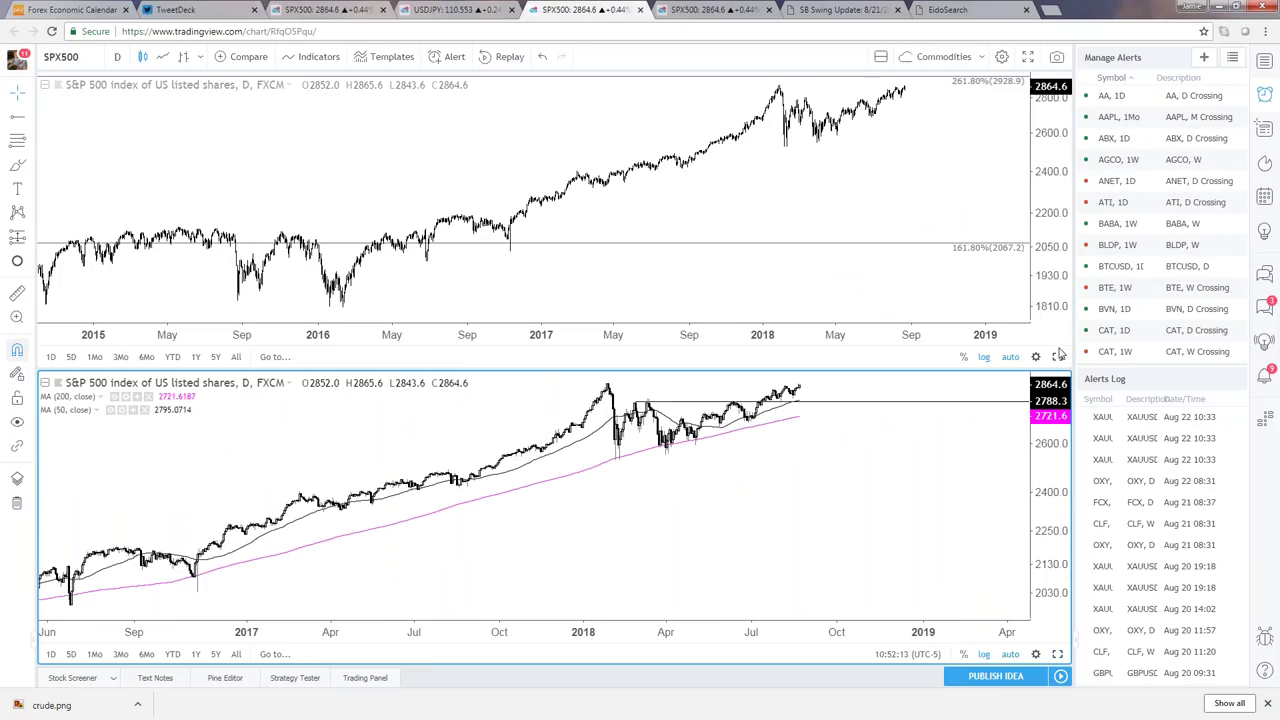
left_click(1058, 356)
type("1")
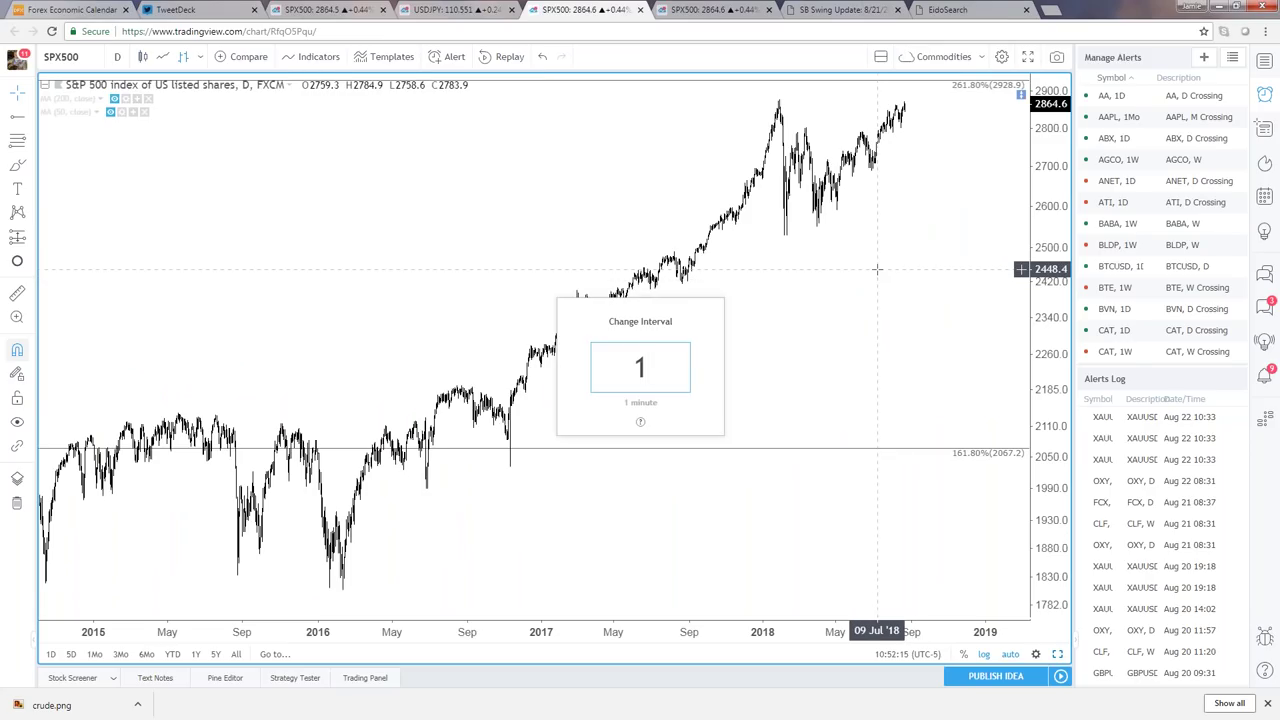
type("w")
key("Return")
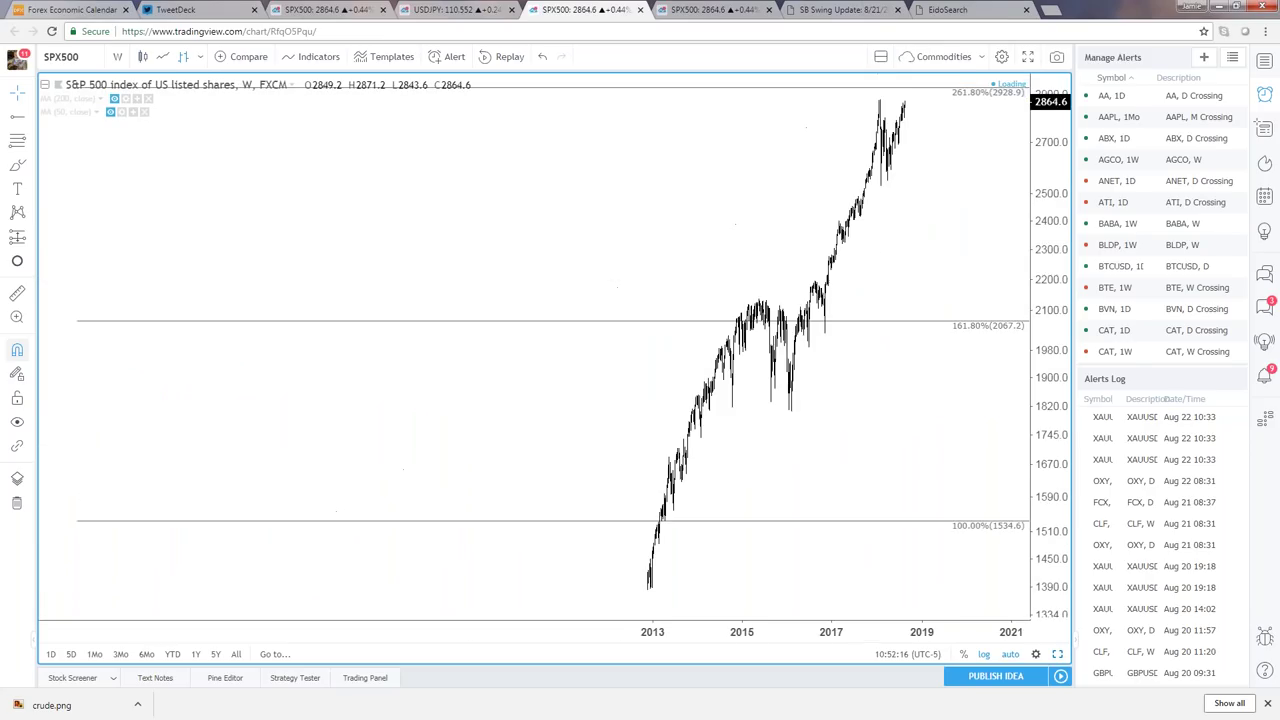
scroll(822, 385, "down", 5)
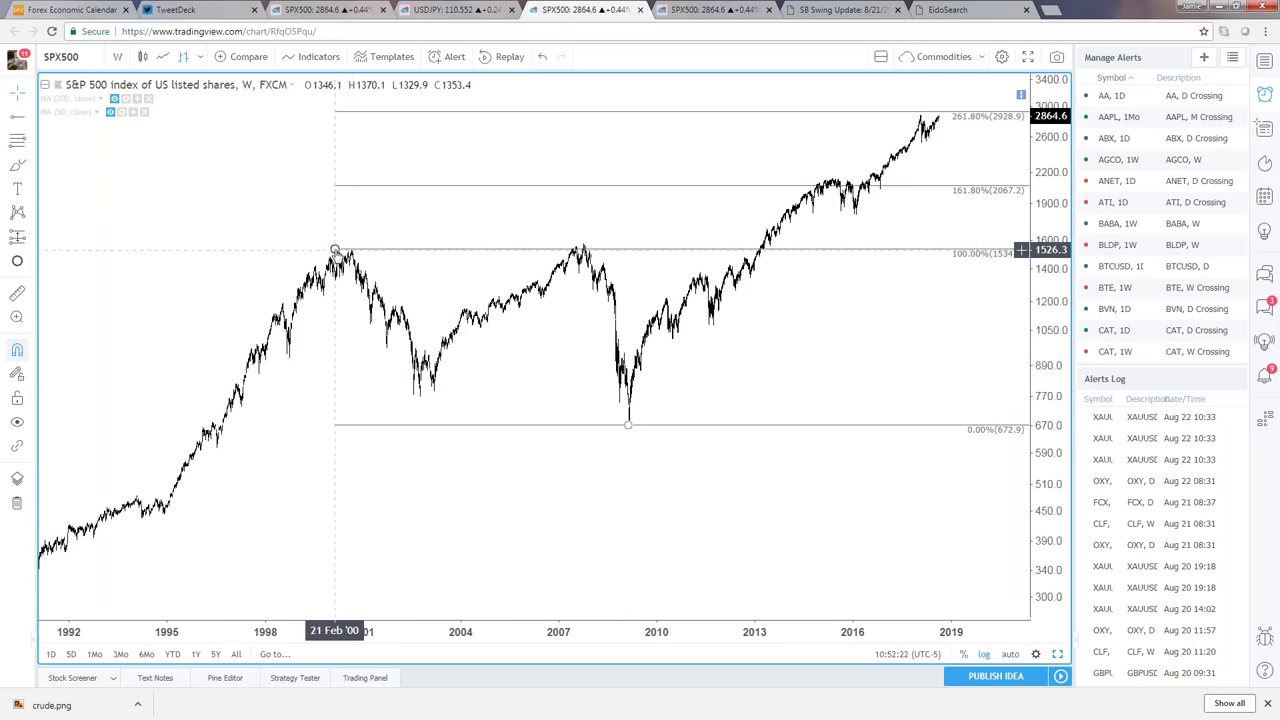
- Anchor the Fib extension's upper point on the 2007 high, showing levels up to 423.6% (4498.9)
left_click_drag(335, 250, 583, 234)
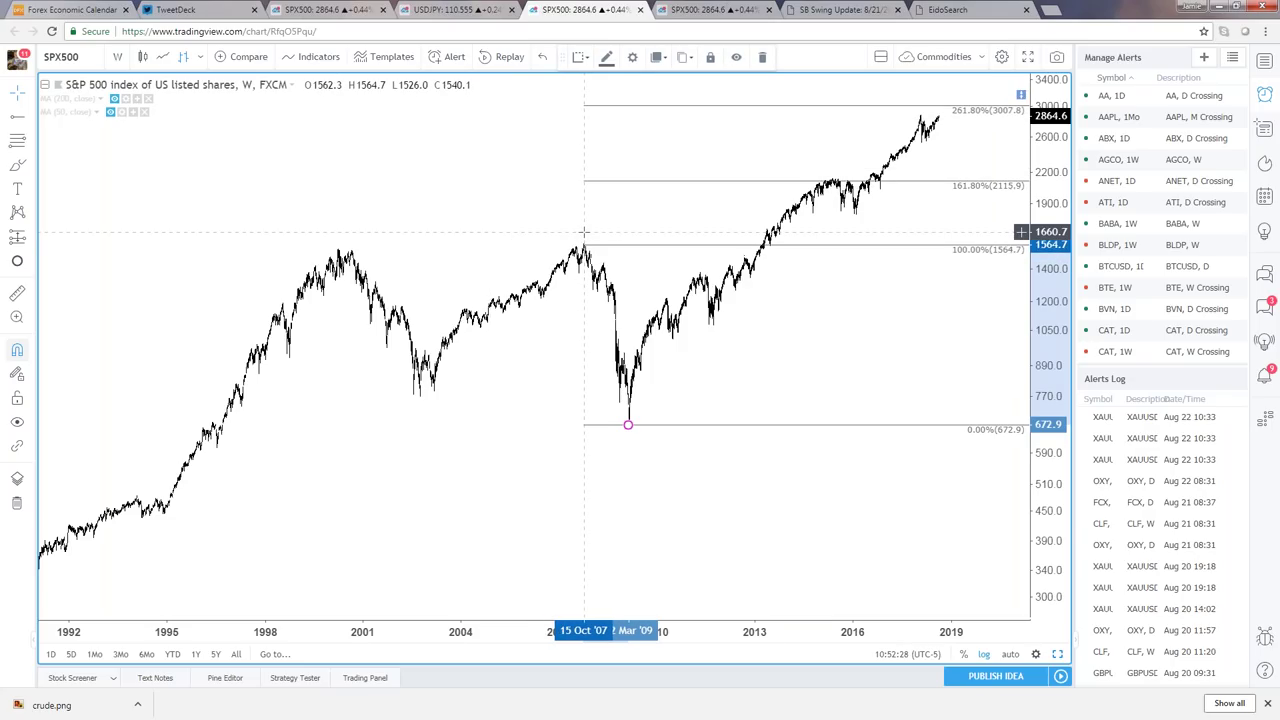
left_click(497, 225)
scroll(530, 235, "up", 5)
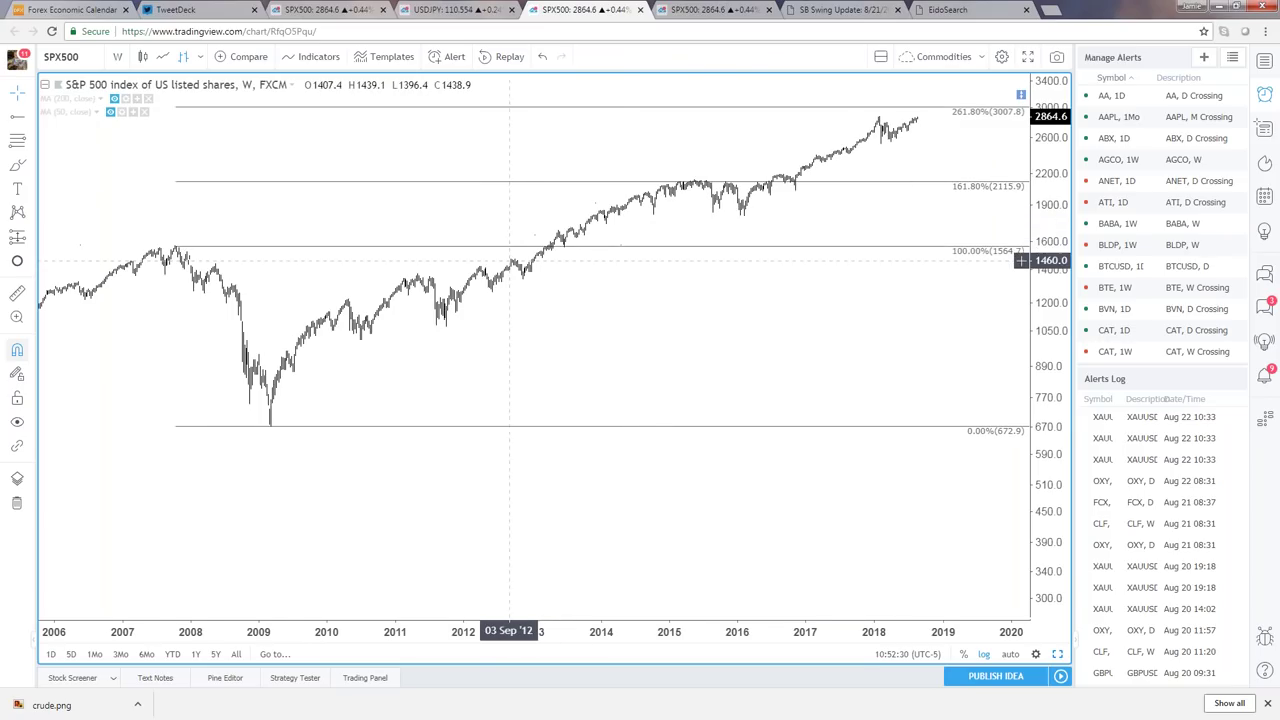
left_click_drag(176, 246, 174, 236)
left_click(171, 242)
left_click_drag(157, 248, 156, 352)
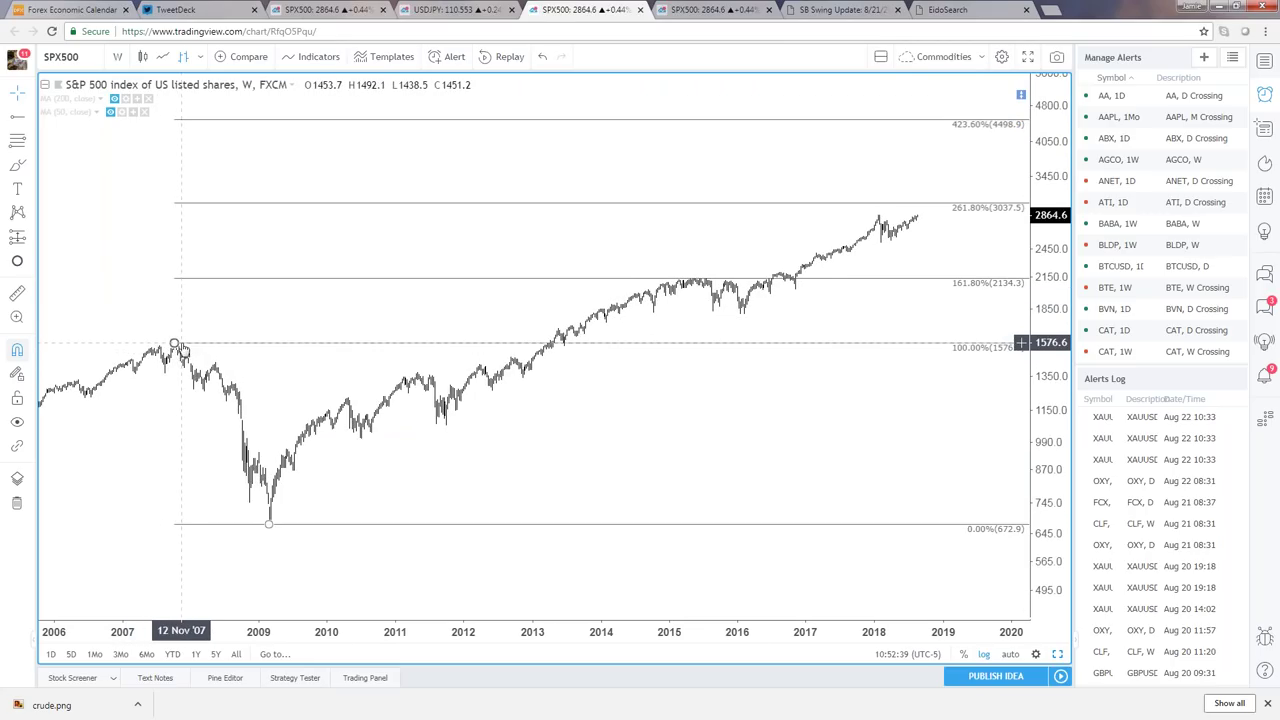
left_click_drag(108, 348, 108, 384)
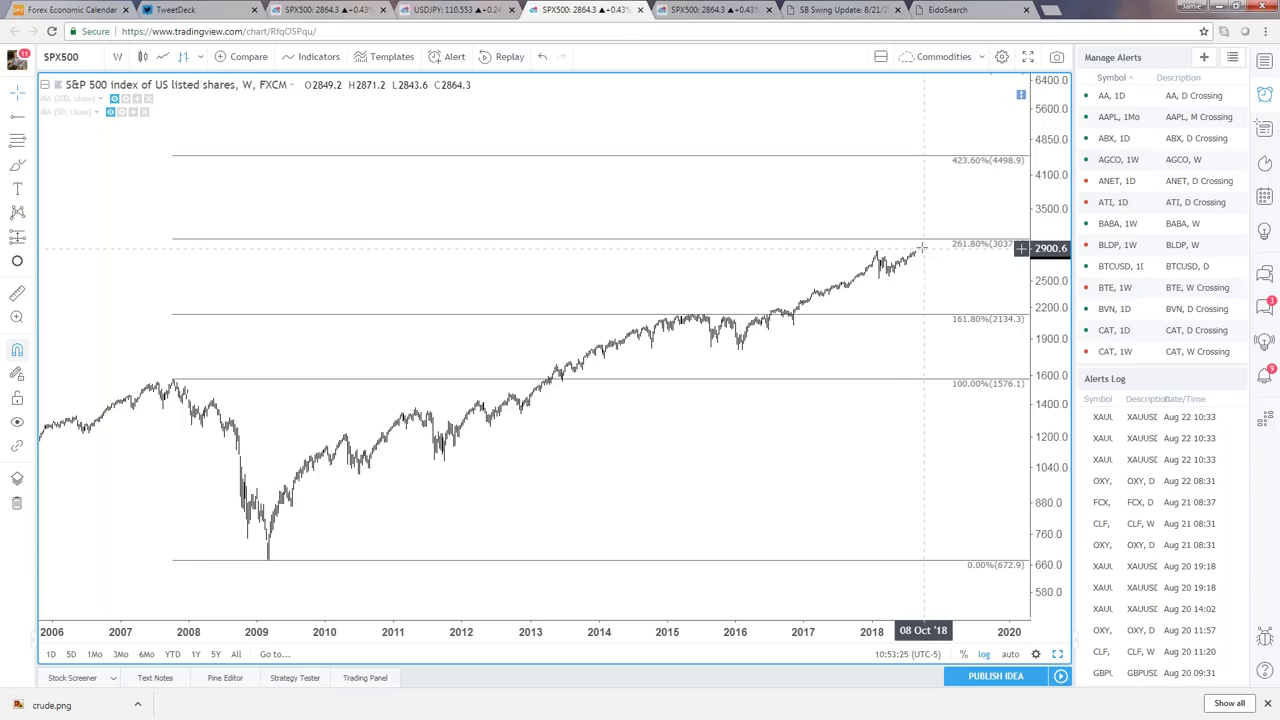
- Zoom to mid-2016–2019 weekly bars, price 2864.1 between 161.8% (2134.3) and 261.8% (3037.5)
scroll(980, 555, "up", 2)
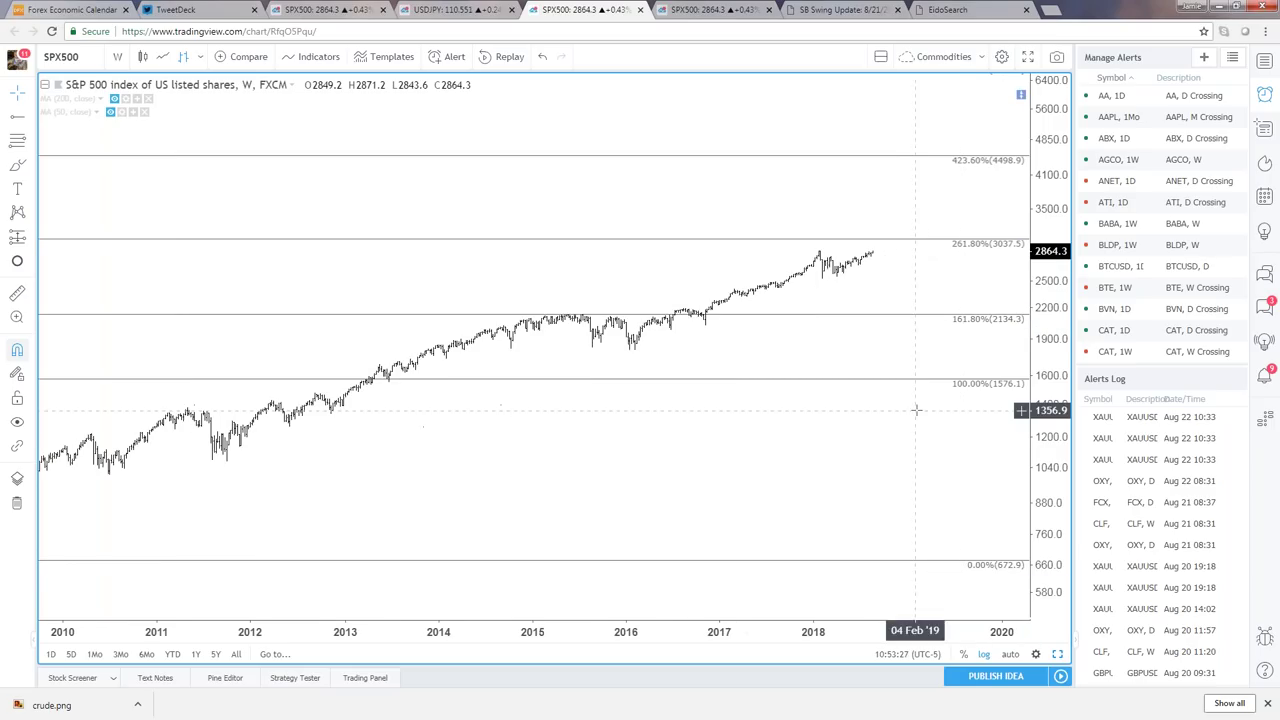
scroll(862, 307, "up", 2)
scroll(862, 307, "up", 3)
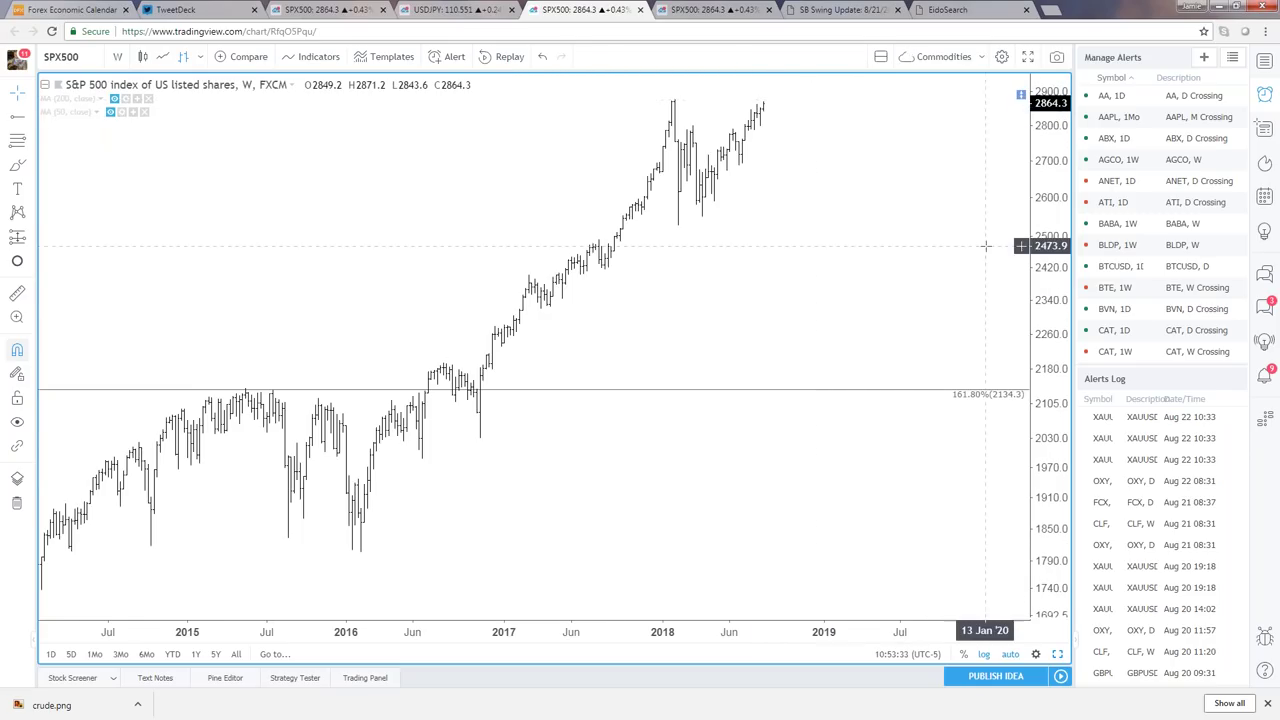
scroll(1050, 240, "down", 2)
scroll(1050, 240, "down", 3)
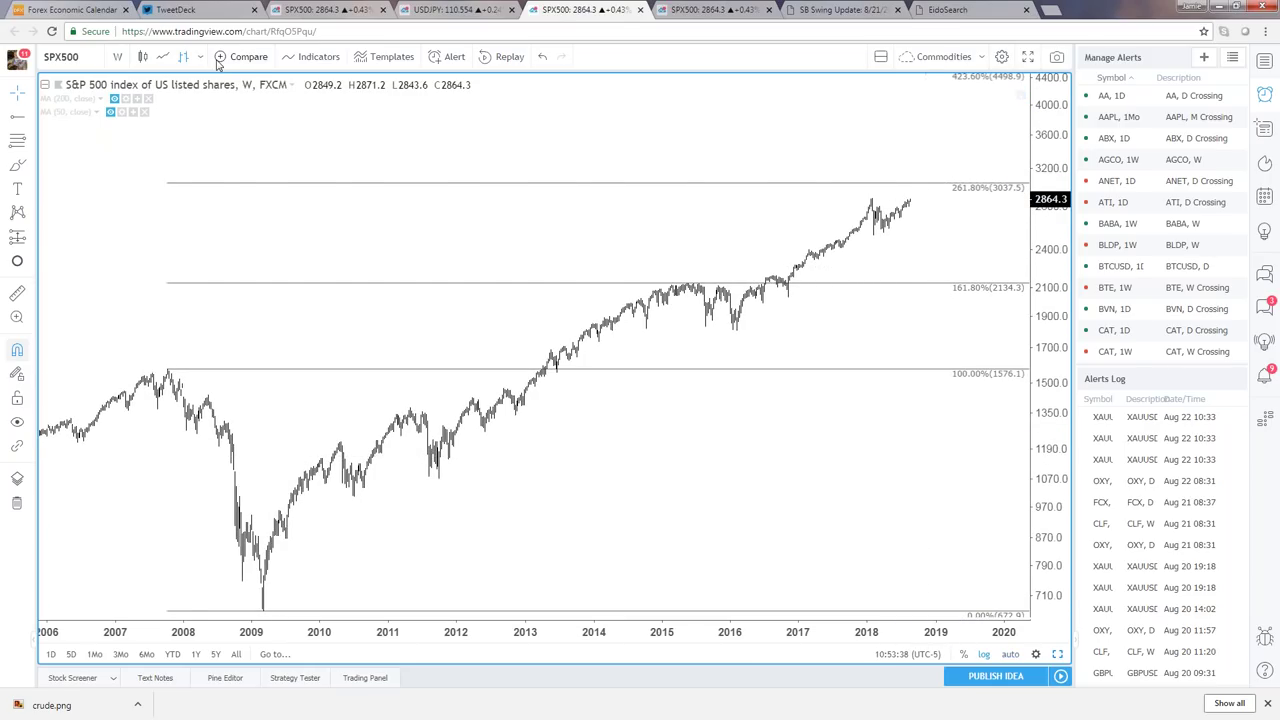
scroll(443, 229, "up", 5)
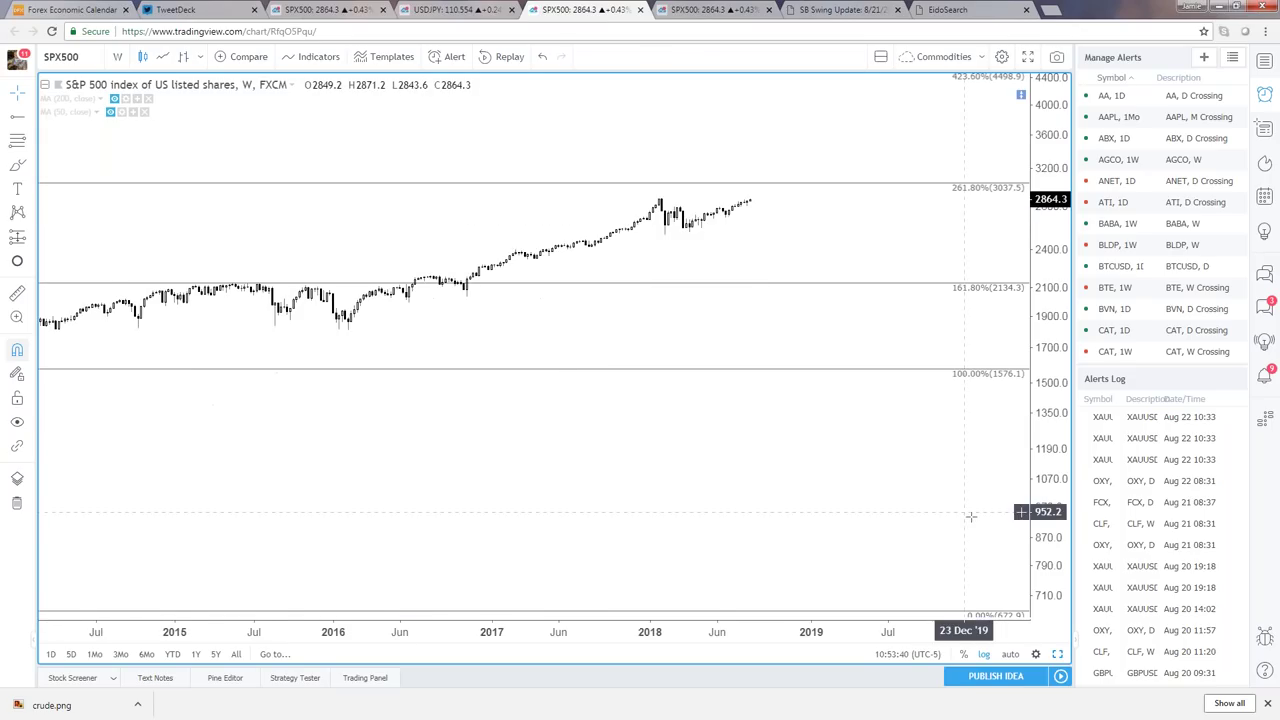
scroll(850, 300, "up", 5)
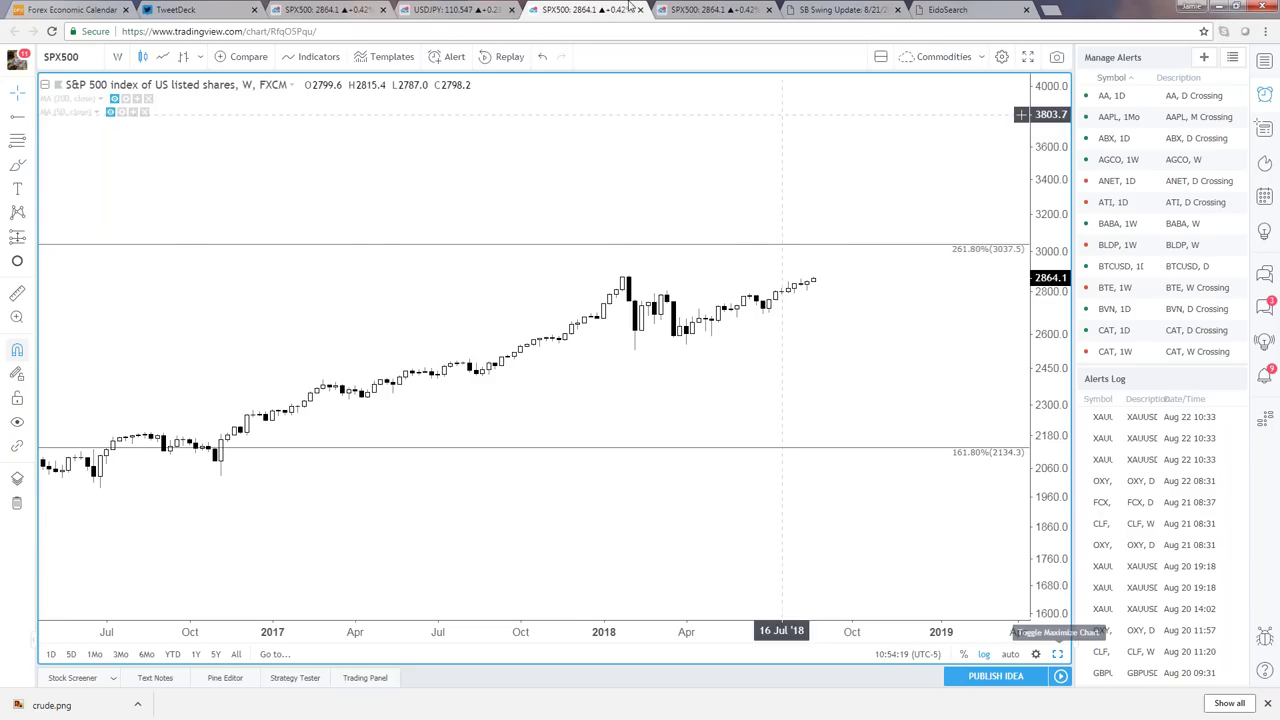
- Go back to the S&P 500 daily chart and set it to the 240-minute interval
left_click(425, 9)
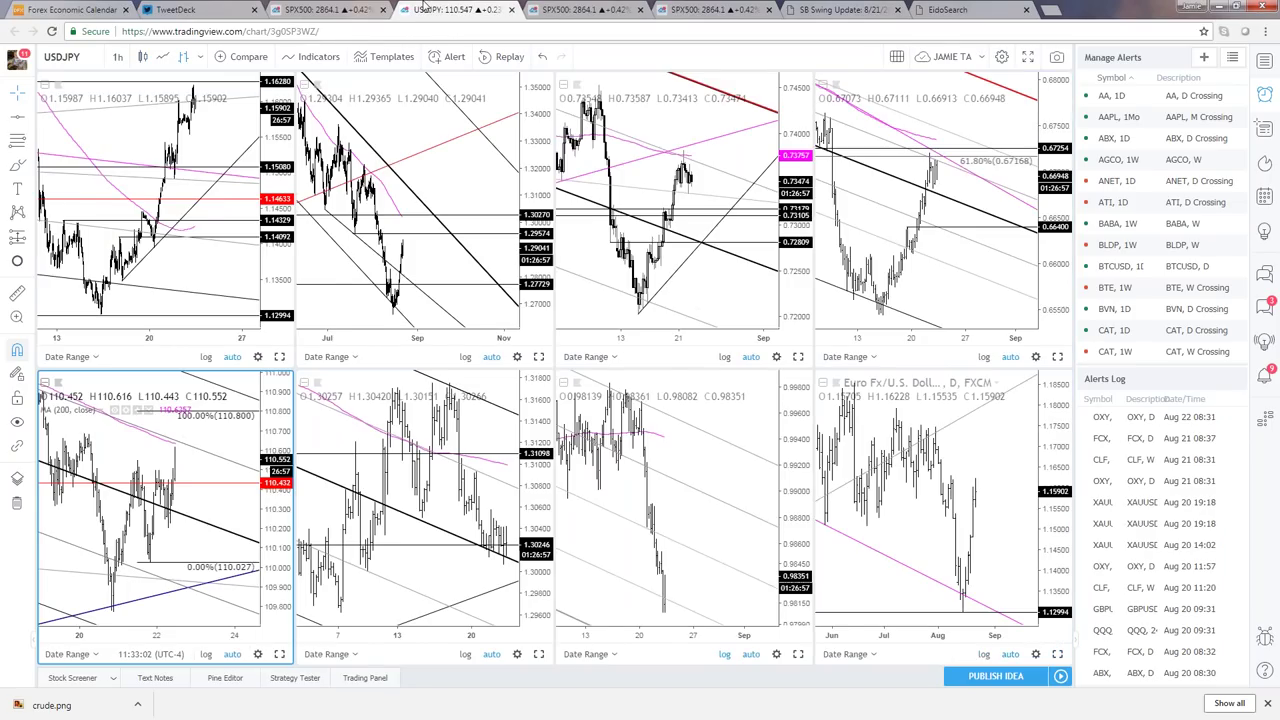
key("ctrl+shift+Tab")
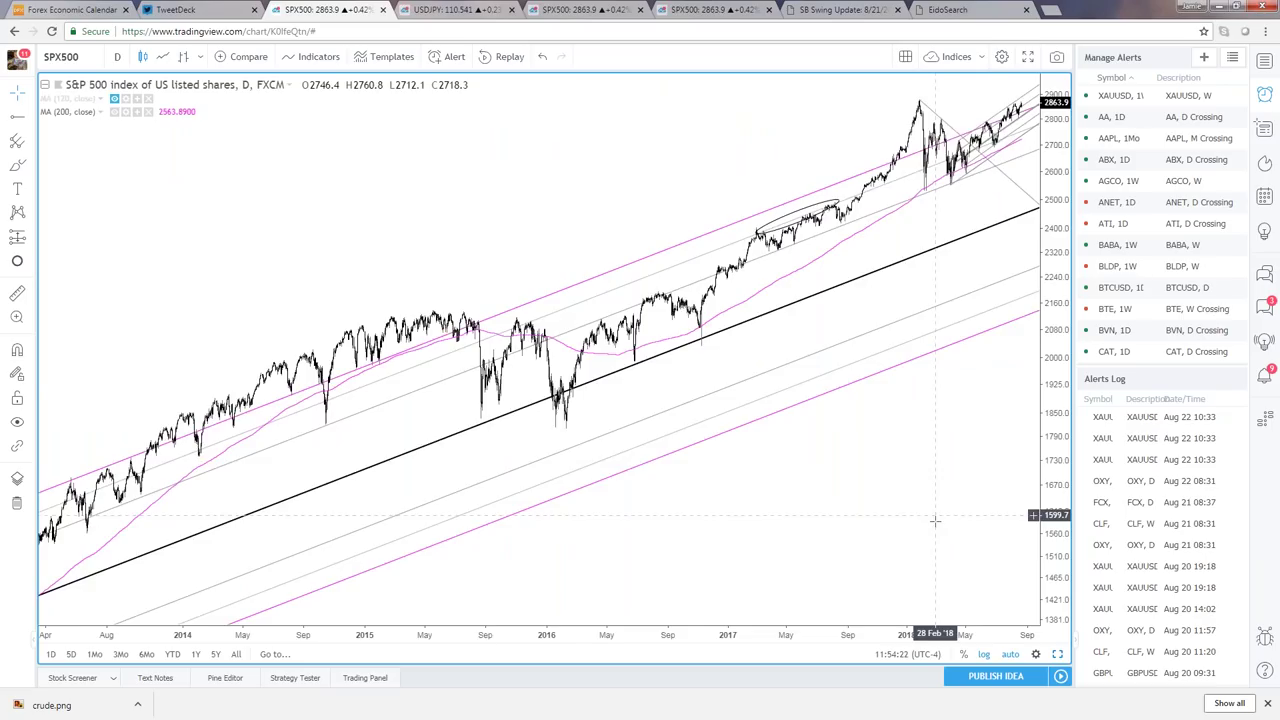
scroll(924, 543, "up", 2)
scroll(924, 543, "up", 4)
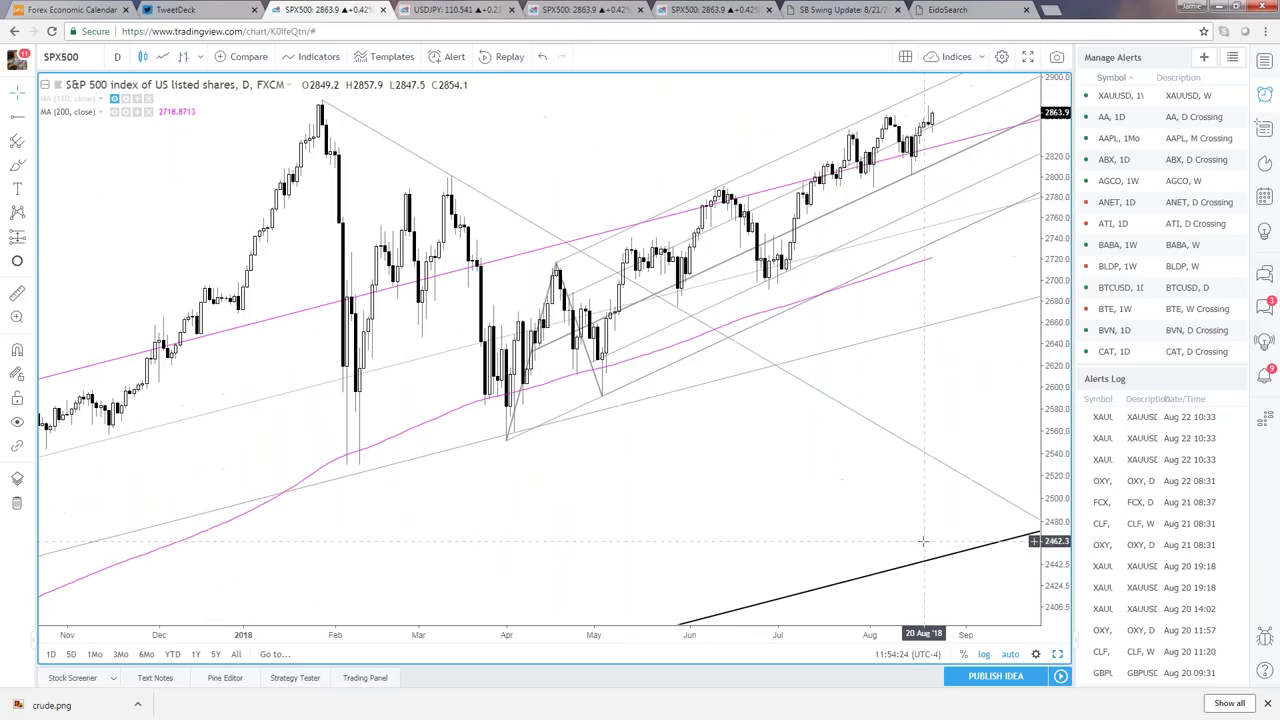
type("240")
key("Return")
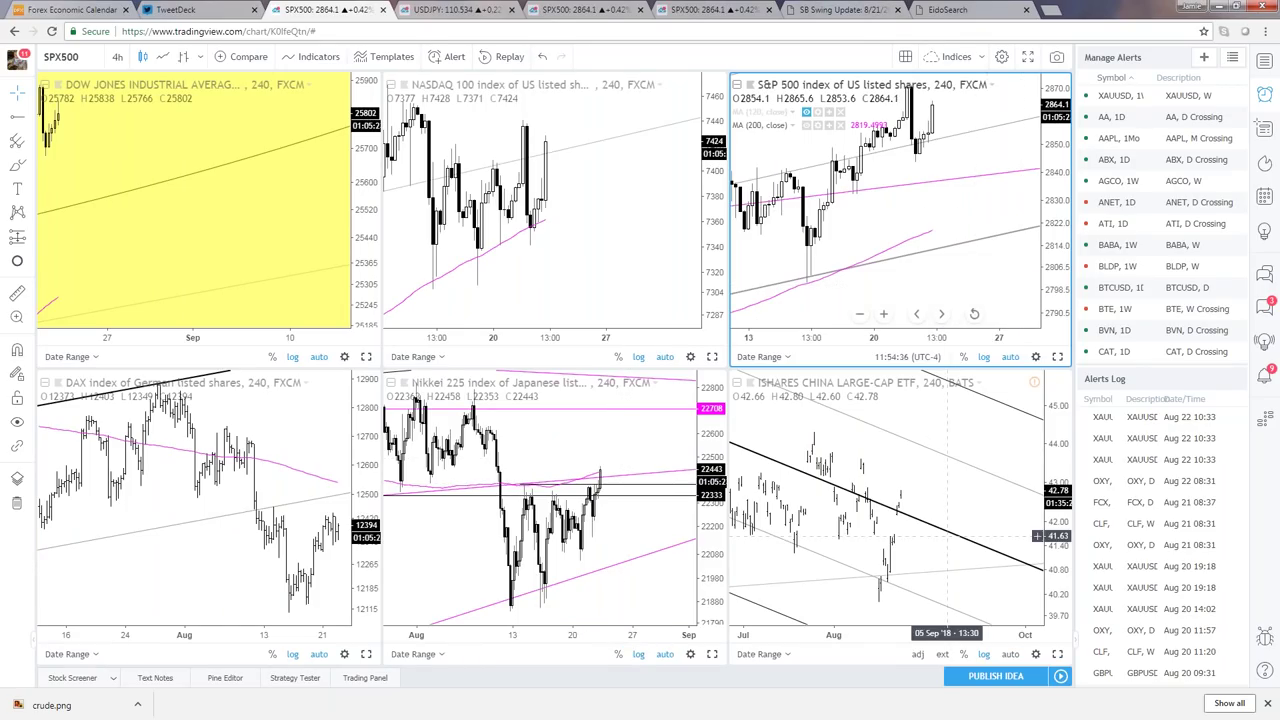
- From the weekly S&P 500 tab, load the saved Analogs chart layout
left_click(712, 9)
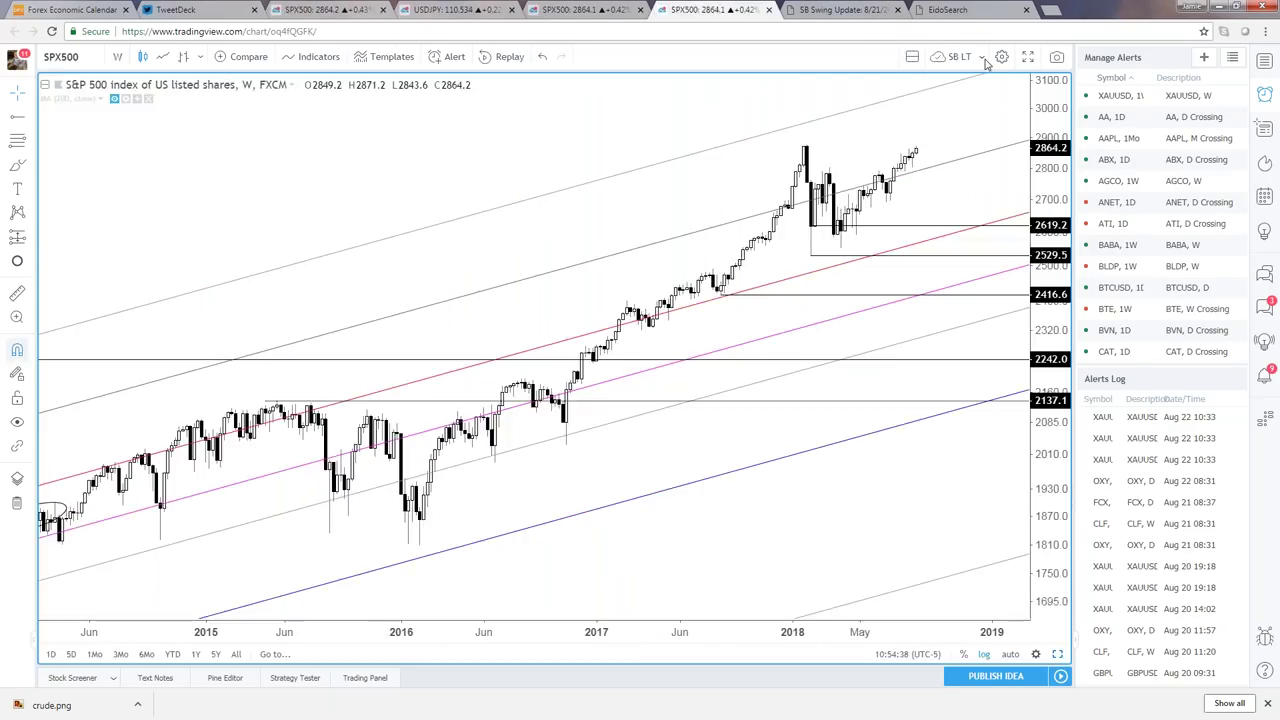
left_click(978, 57)
left_click(1022, 222)
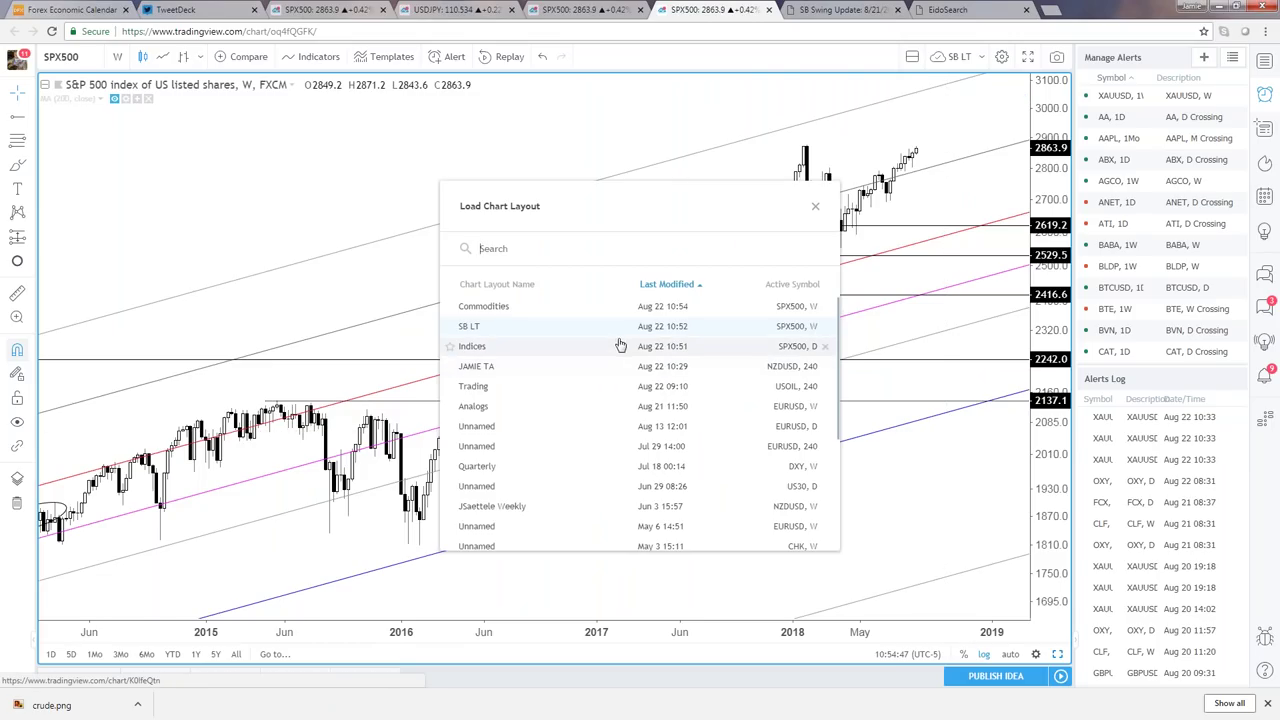
left_click(520, 406)
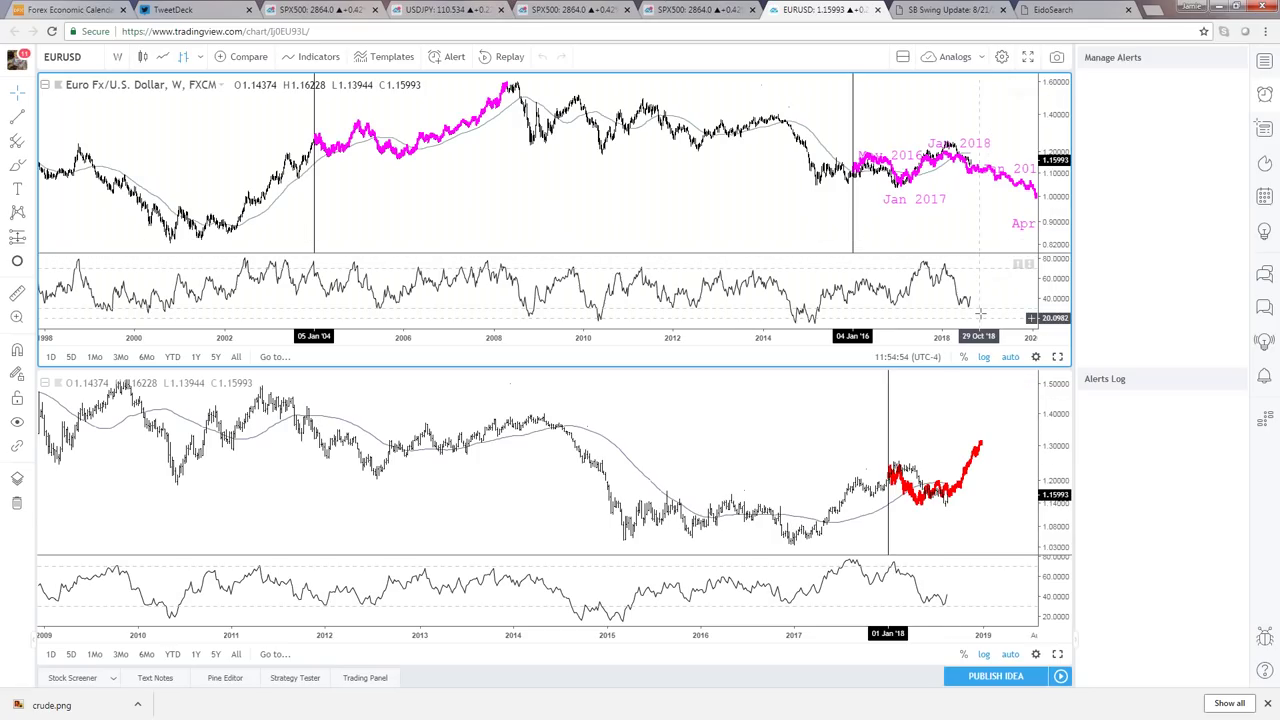
- Put AAPL in the top pane and PTR in the bottom pane
left_click(948, 384)
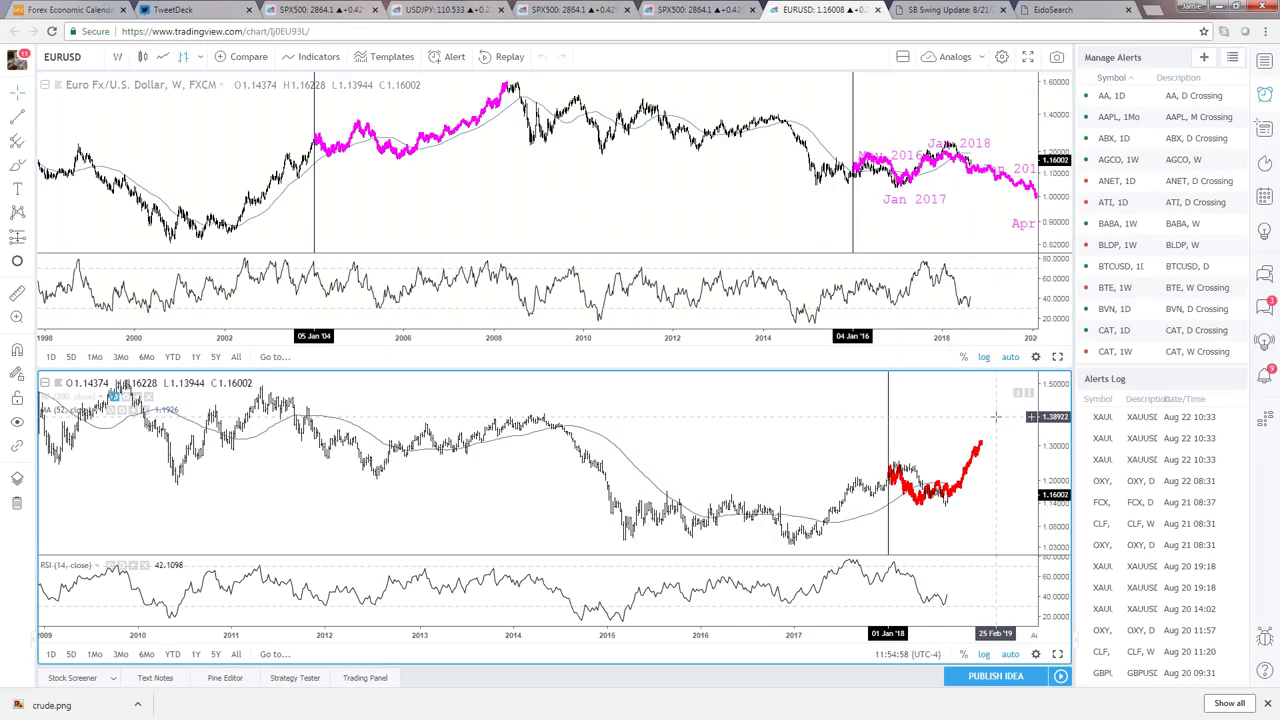
type("PTR")
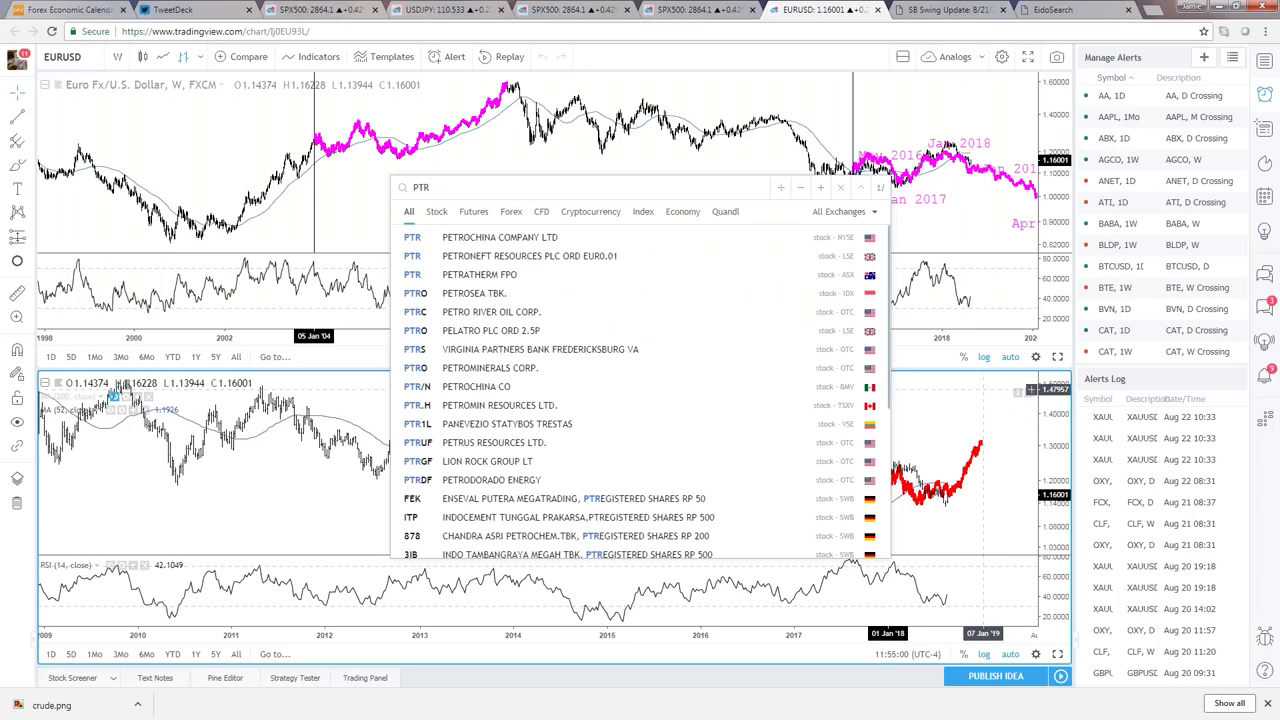
key("Return")
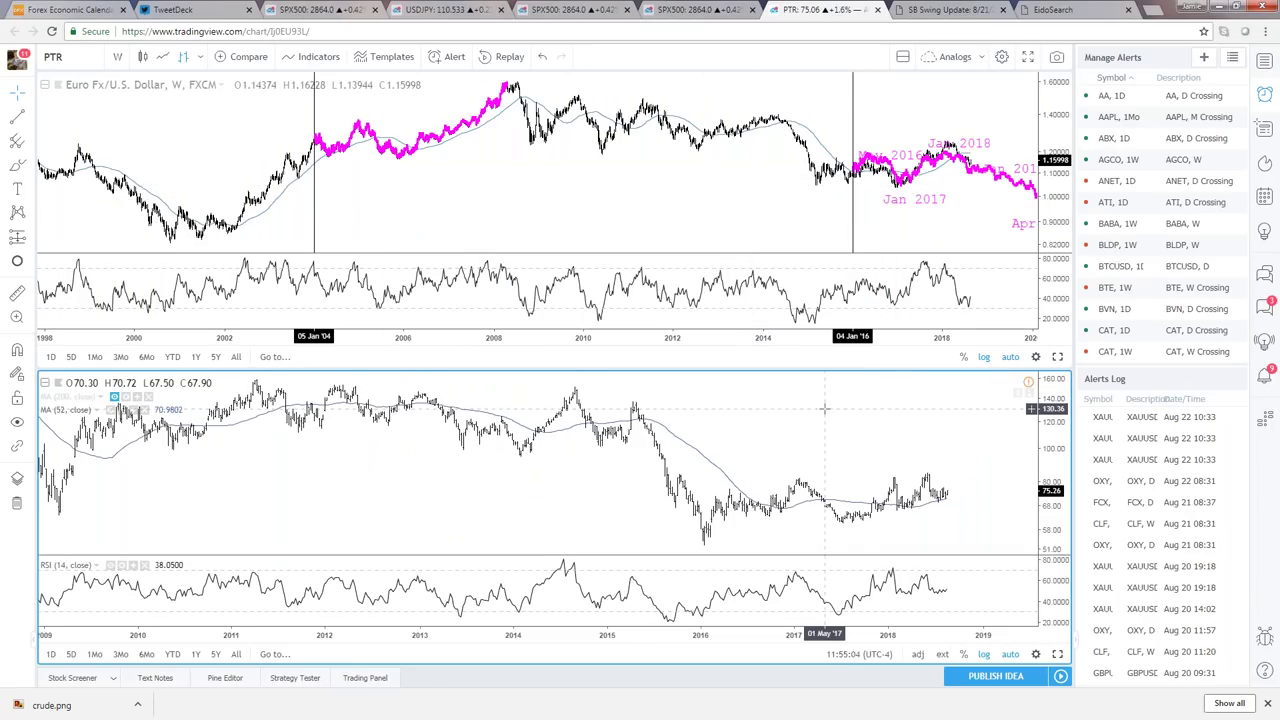
type("AAPL")
key("Return")
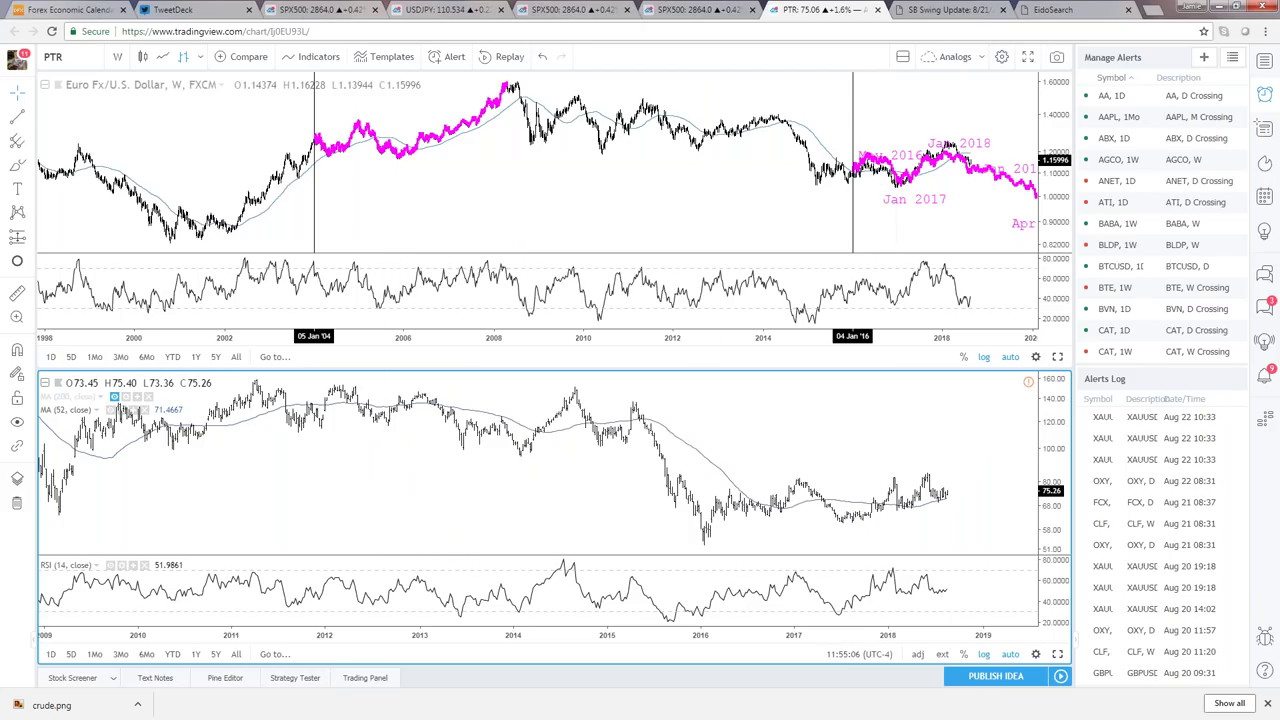
left_click(786, 157)
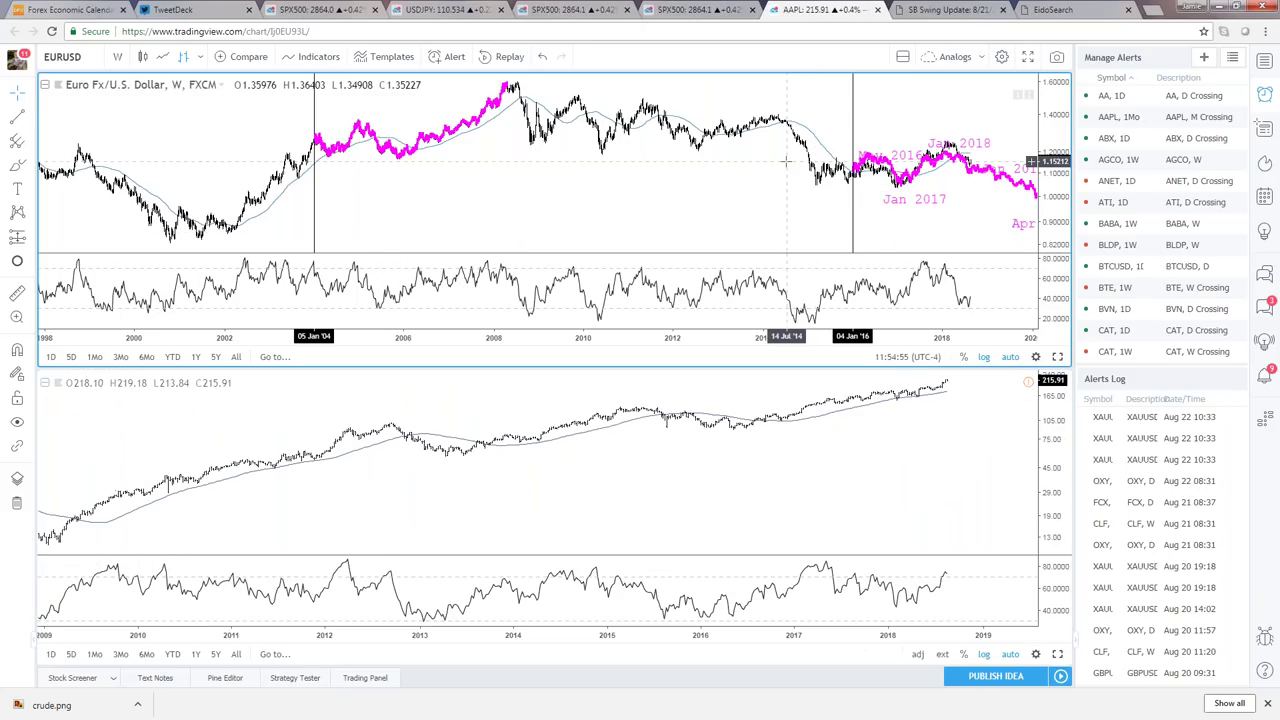
type("AAPL")
key("Return")
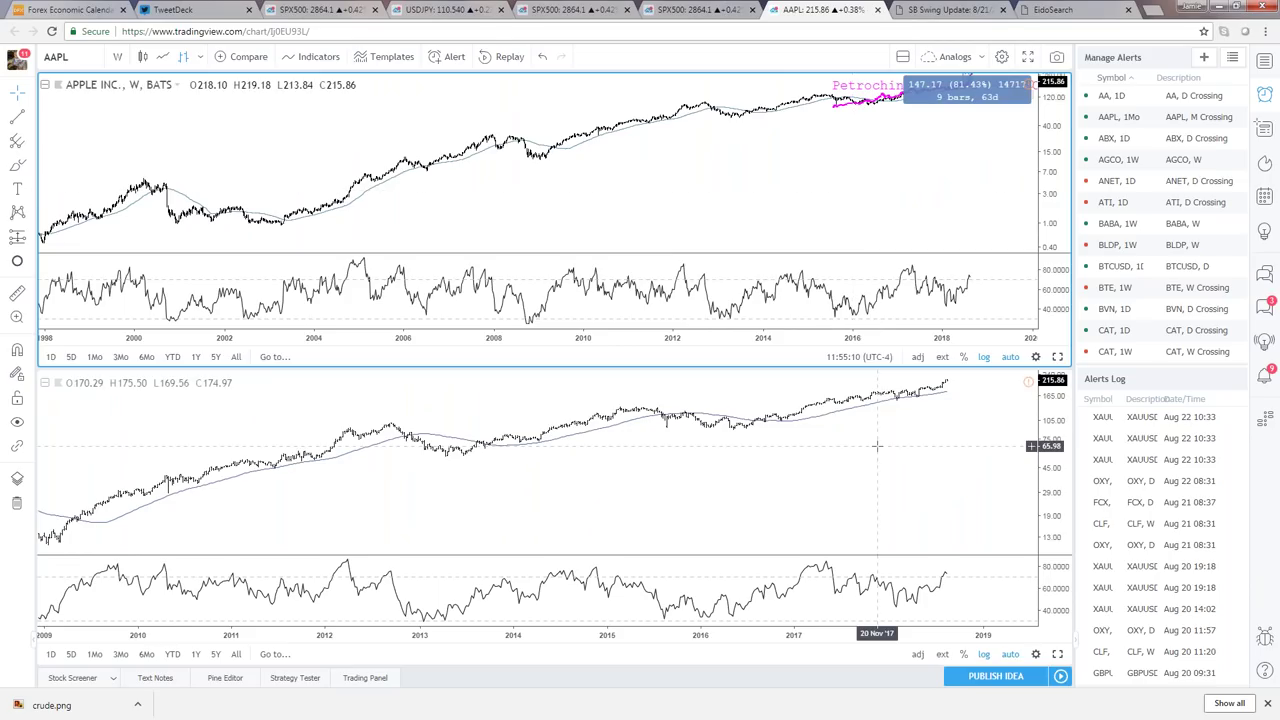
left_click(876, 446)
type("PTR")
key("Return")
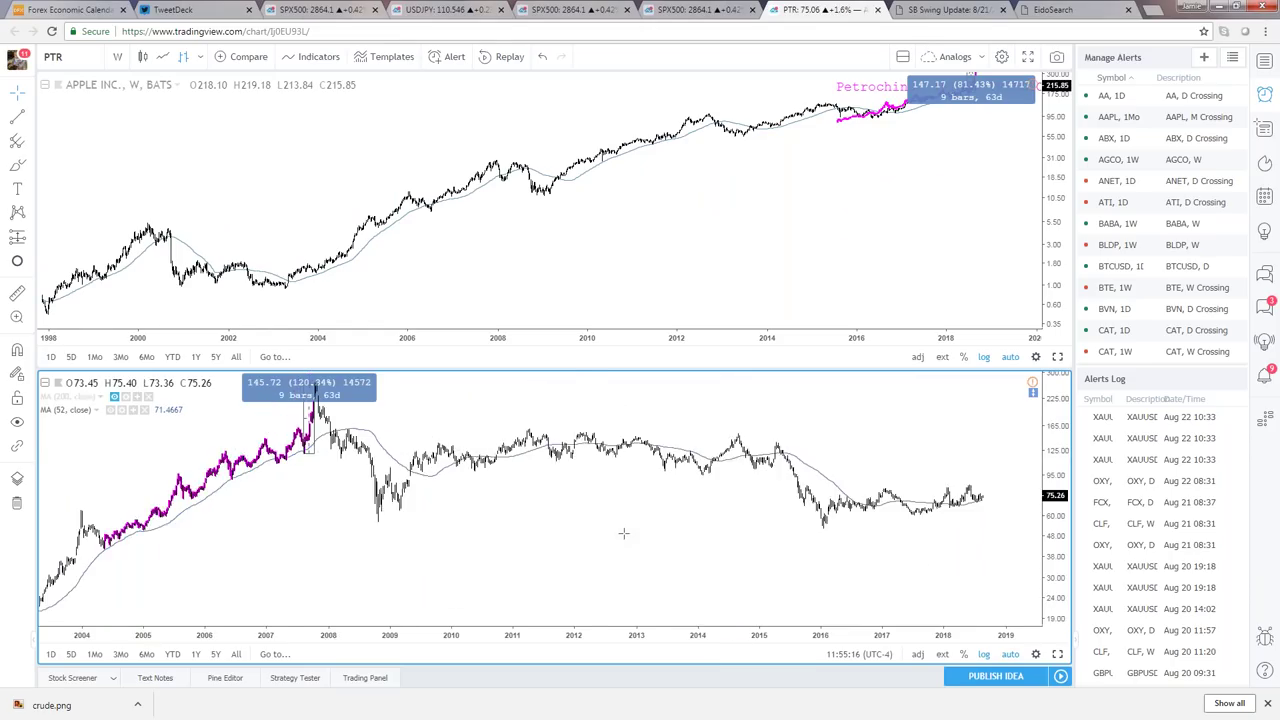
- Rescale the Apple pane to reveal the PetroChina label, then show PTR's weekly chart alone
scroll(905, 545, "up", 5)
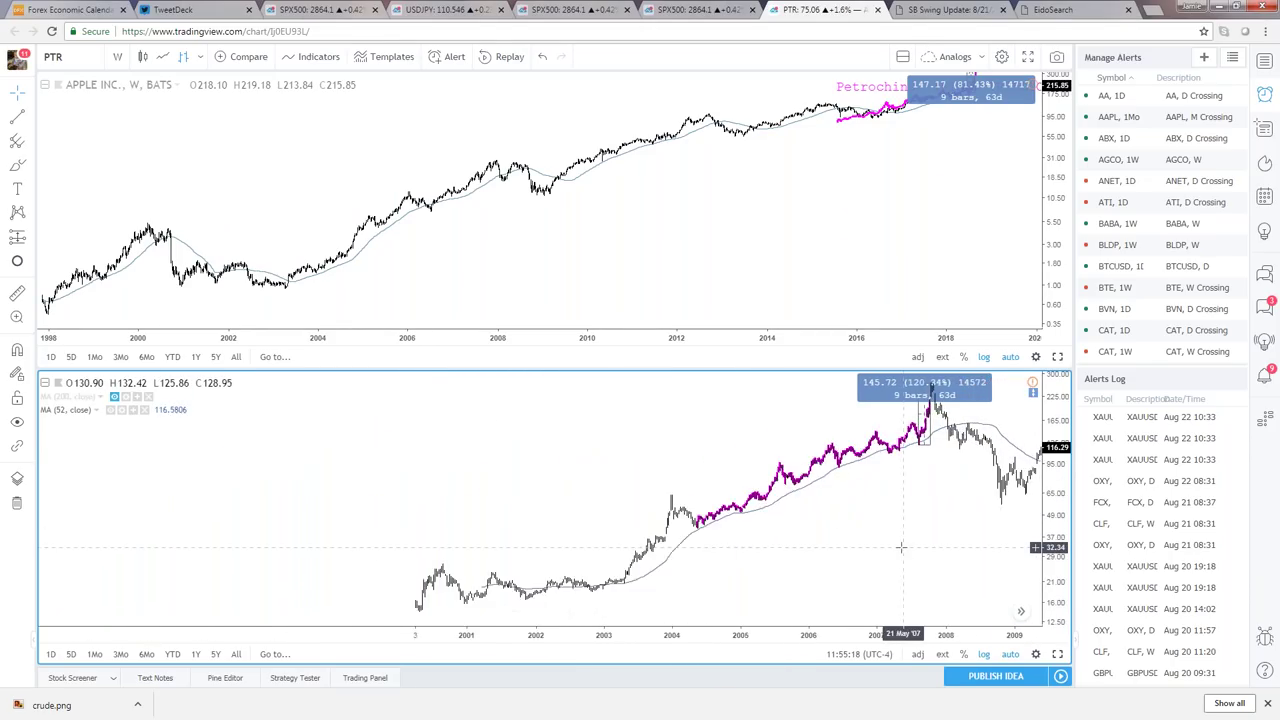
left_click(551, 212)
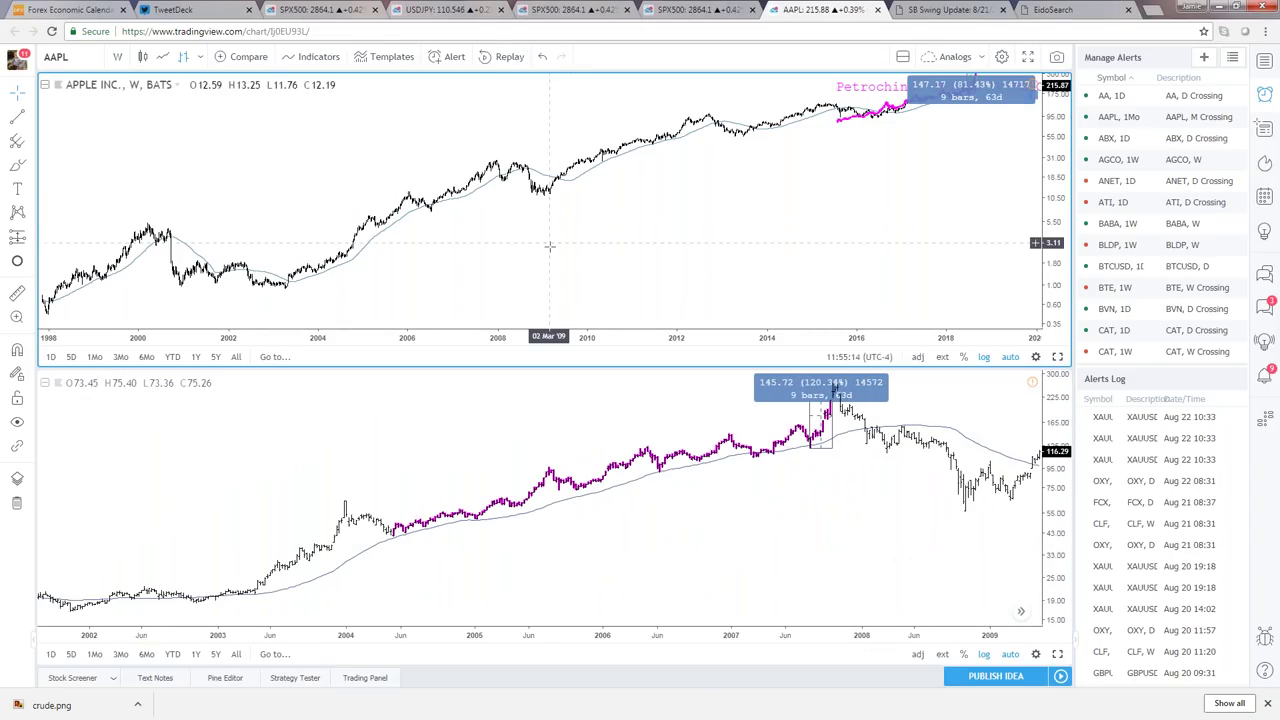
scroll(614, 217, "up", 5)
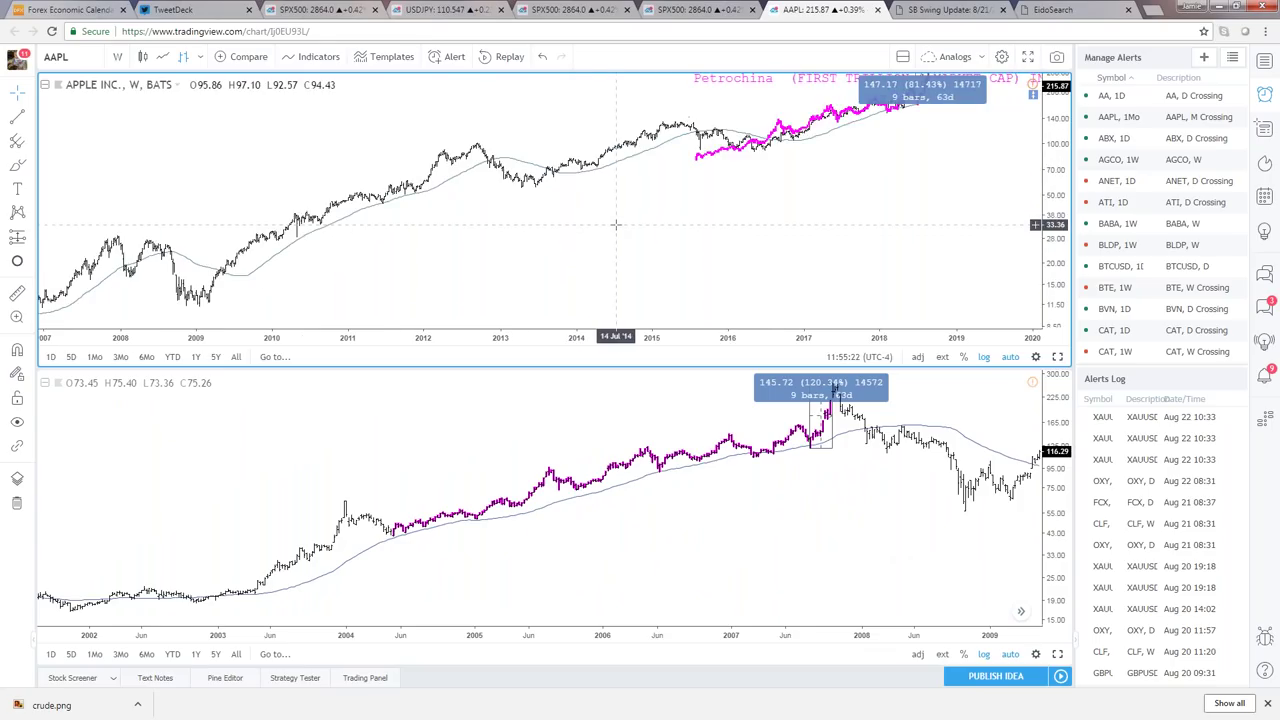
left_click_drag(1058, 232, 1062, 250)
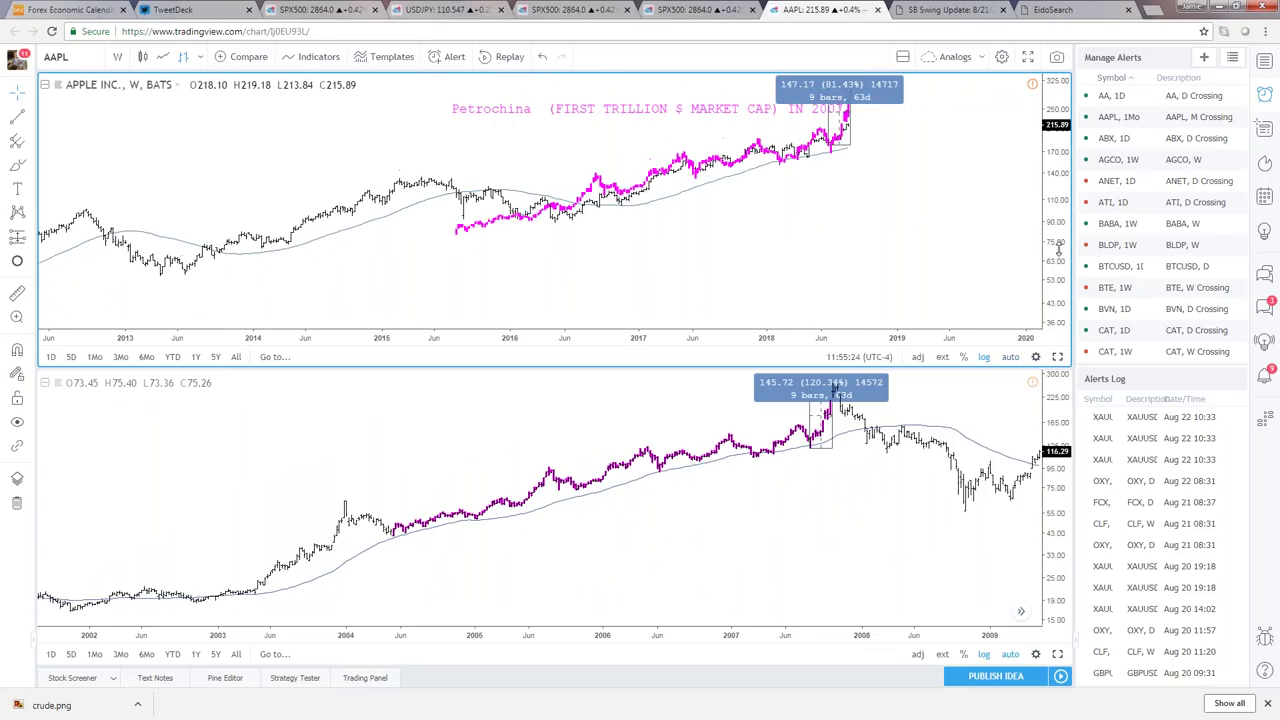
left_click_drag(866, 290, 850, 295)
left_click(814, 531)
scroll(815, 538, "up", 1)
key("alt+Return")
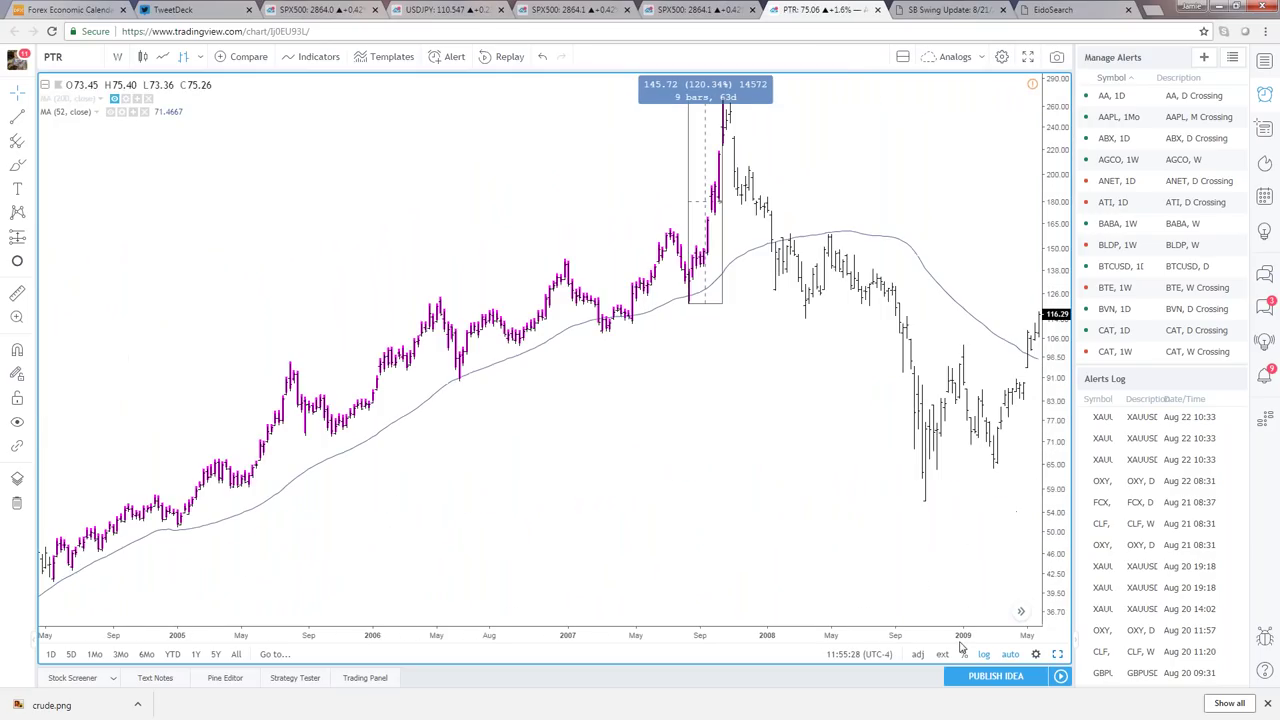
- Zoom and pan the PetroChina chart toward later dates, leaving Apple's weekly chart shown alone
scroll(700, 443, "up", 1)
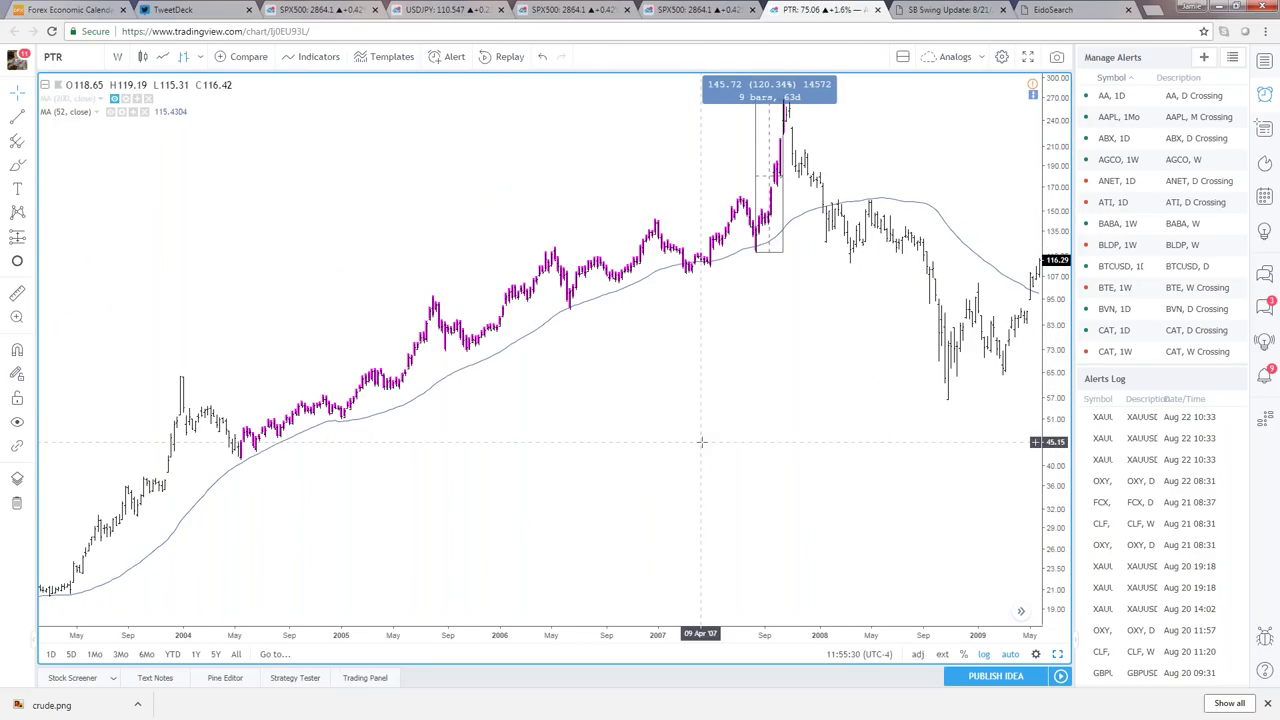
scroll(1065, 230, "down", 1)
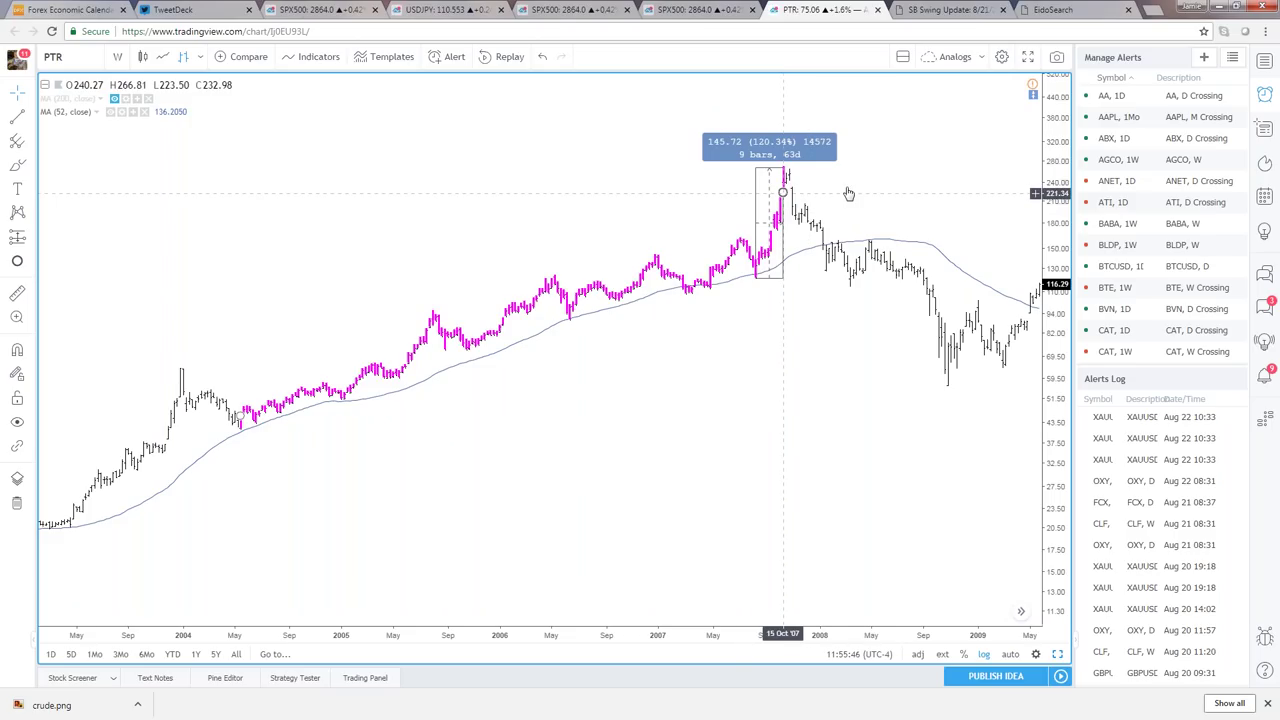
left_click_drag(860, 183, 700, 180)
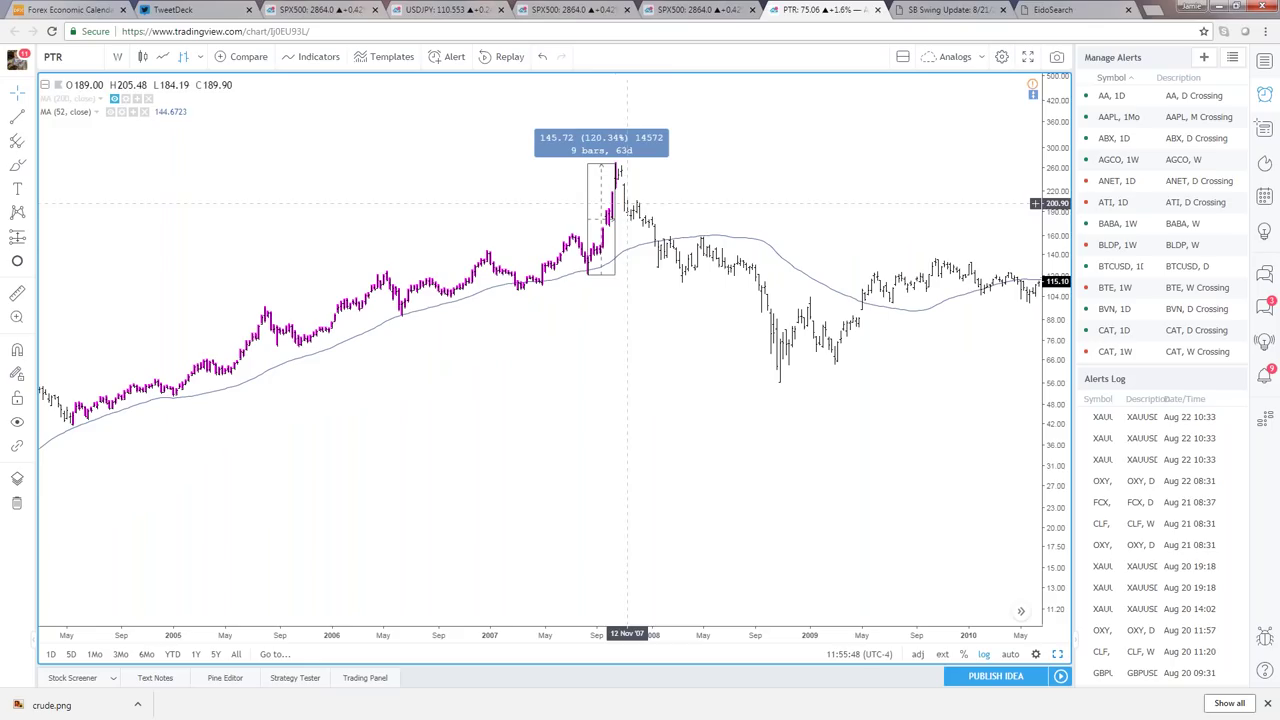
scroll(480, 520, "down", 2)
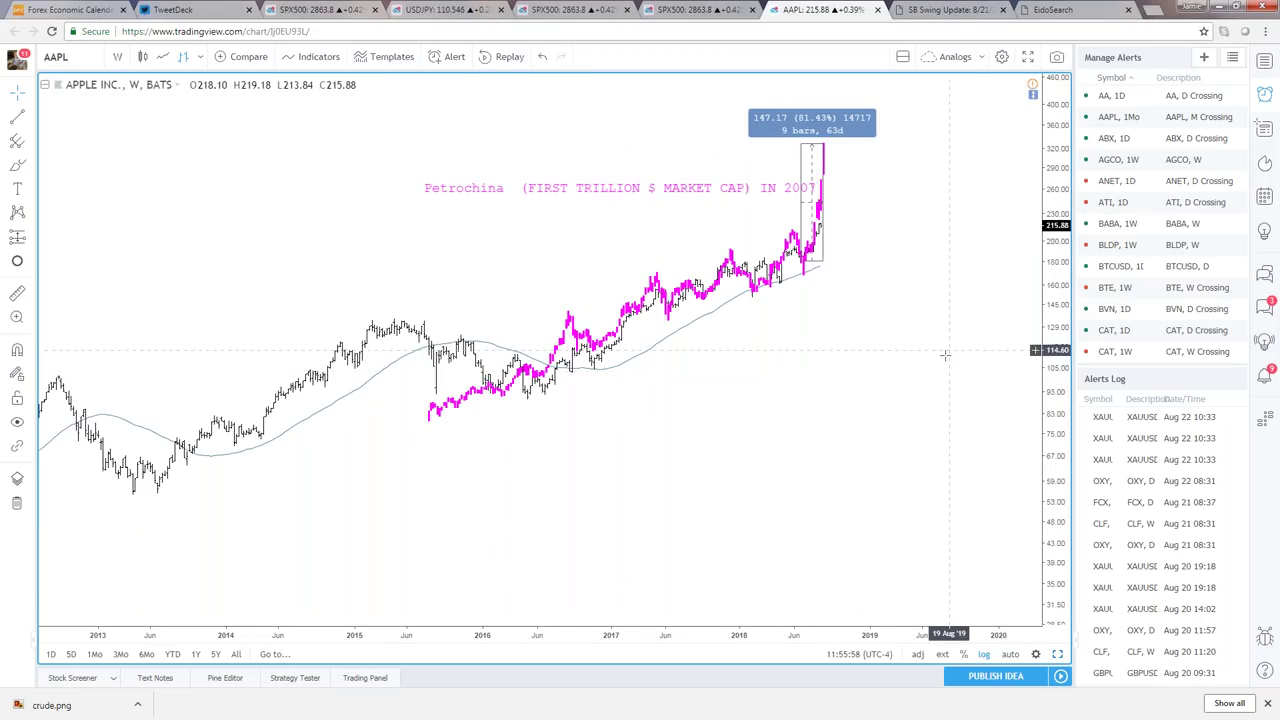
- Pan and zoom Apple's weekly chart to frame the nine-bar measurement box
scroll(943, 363, "right", 5)
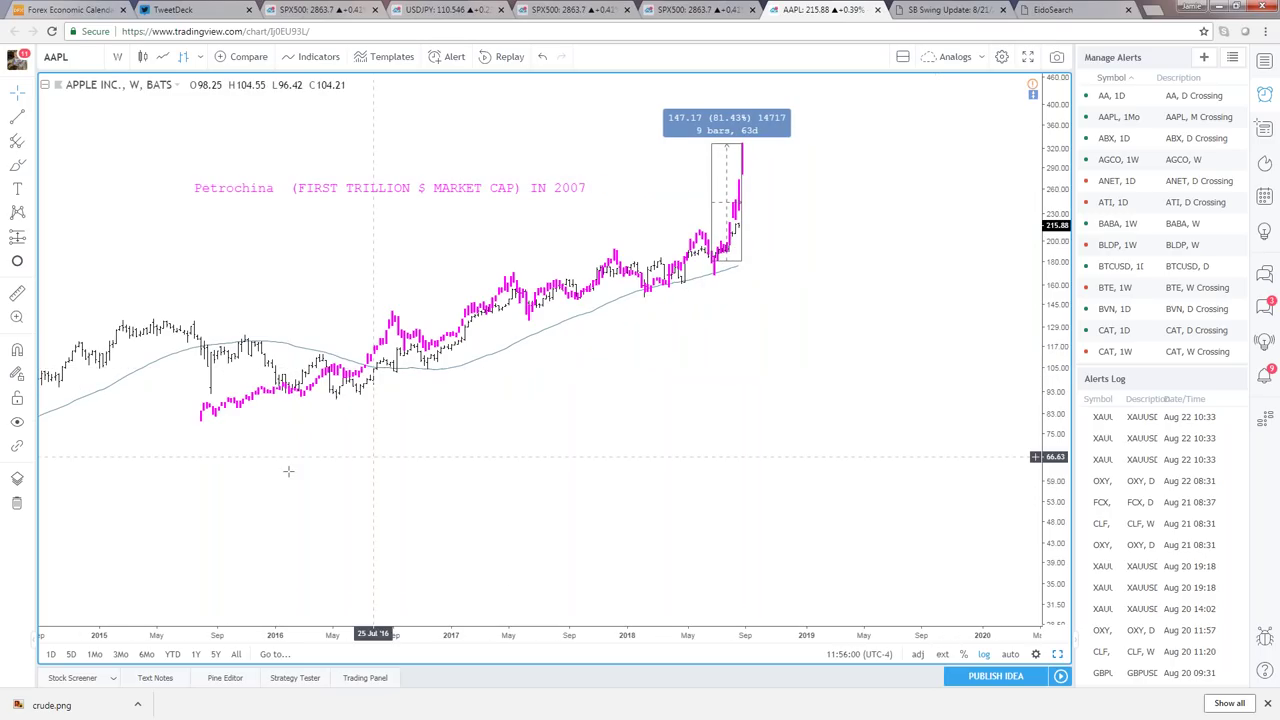
mouse_move(583, 471)
left_mouse_down()
mouse_move(606, 497)
mouse_move(656, 488)
mouse_move(595, 486)
left_mouse_up()
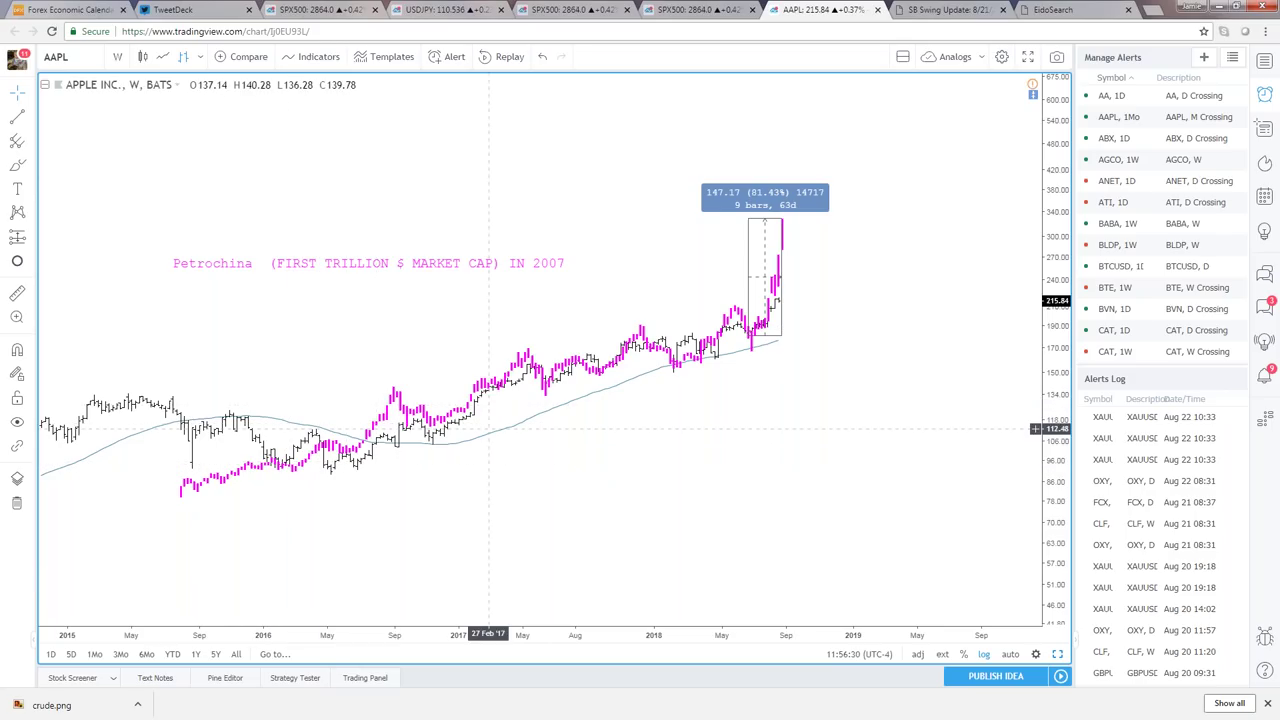
left_click_drag(603, 480, 644, 495)
scroll(644, 495, "up", 1)
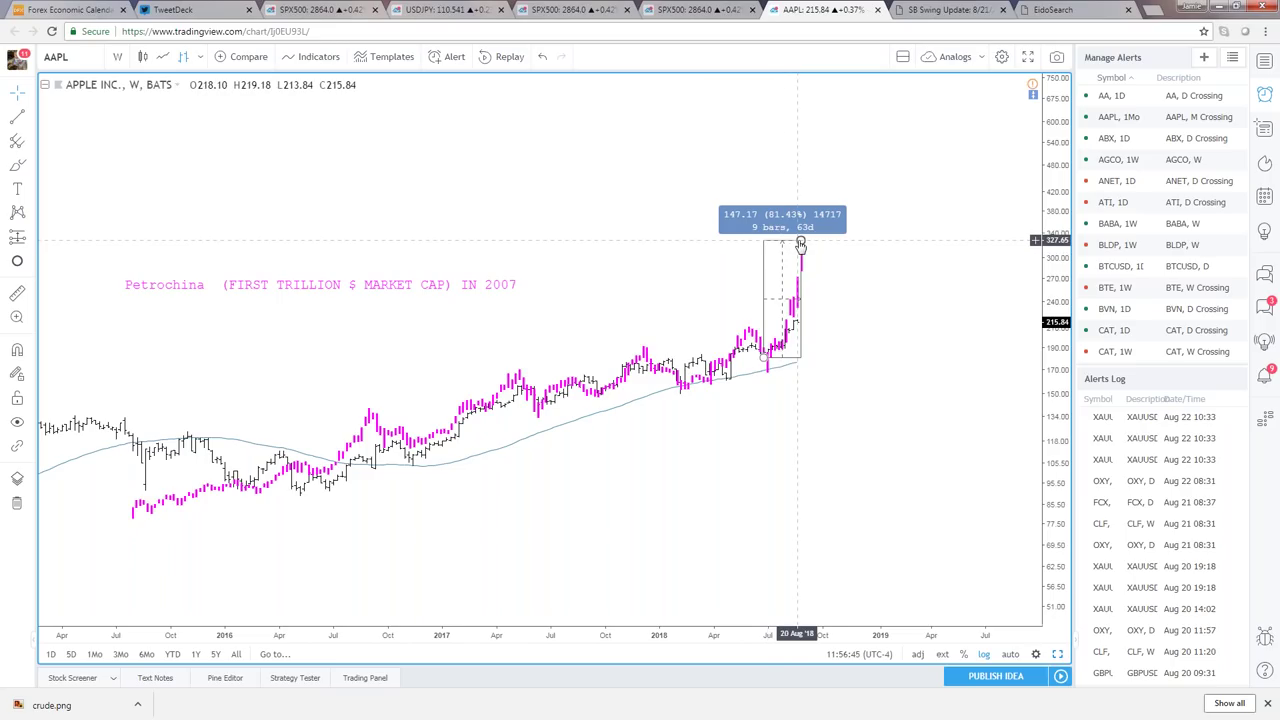
- Stretch the measurement box top to about 398, a 218.10 (120.60%) gain
left_click(801, 237)
left_click_drag(801, 237, 801, 201)
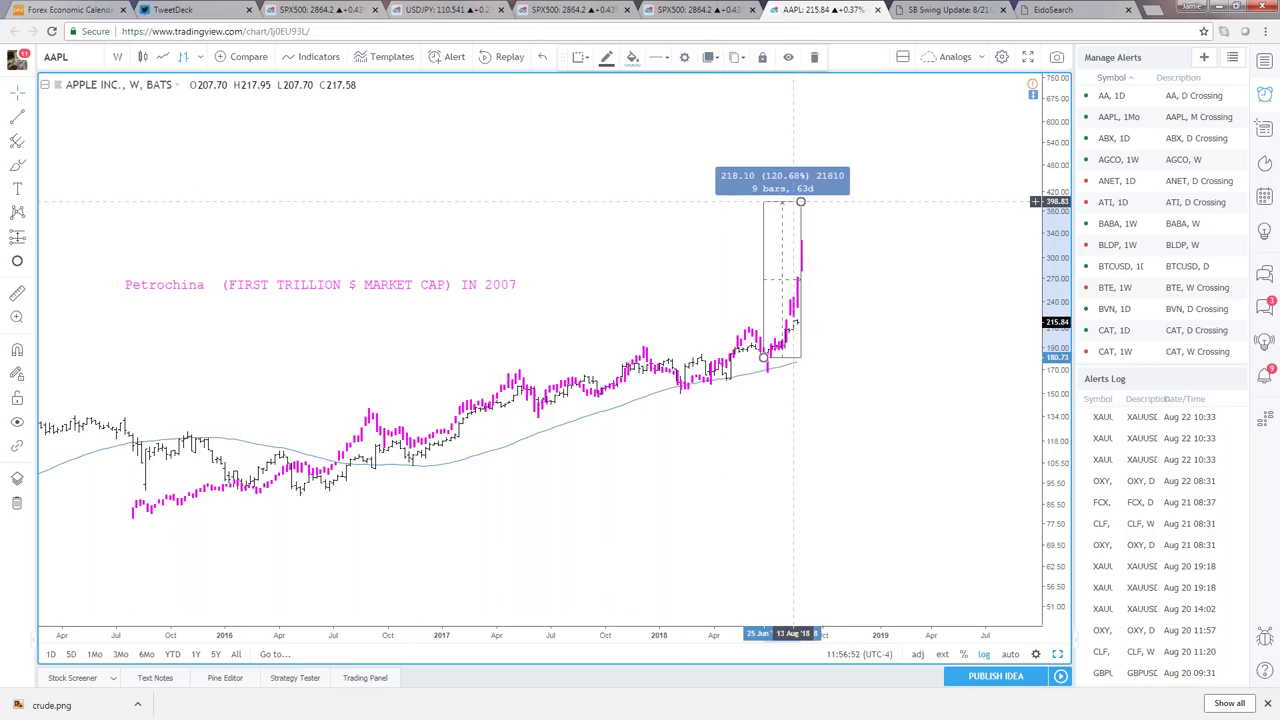
left_click(677, 201)
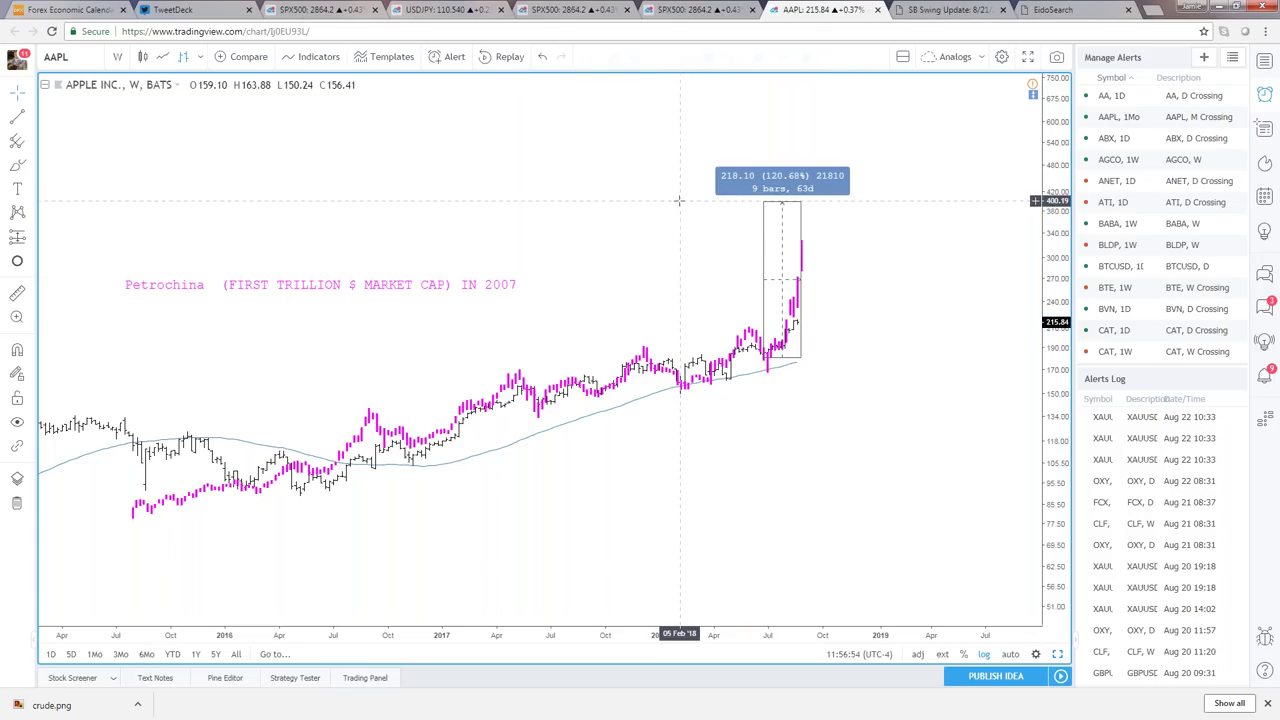
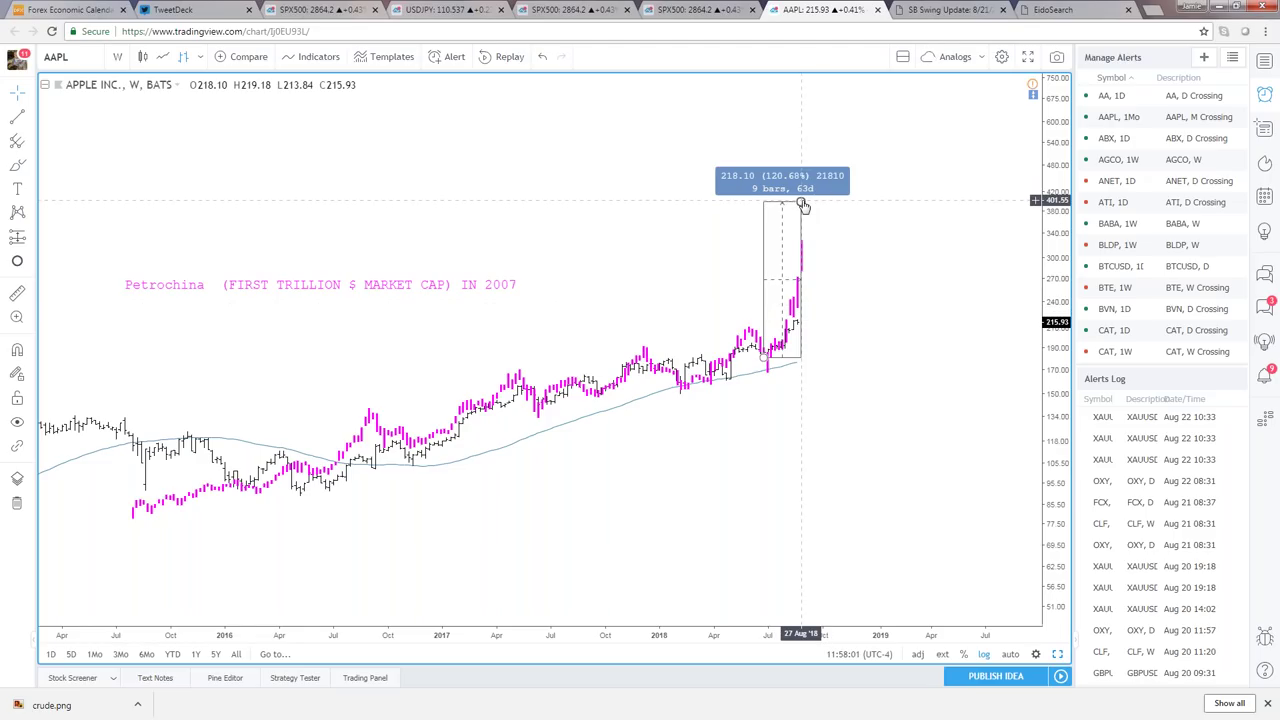
- Zoom out the AAPL weekly chart and rescale the price axis to fit the AAPL bars
scroll(862, 427, "down", 2)
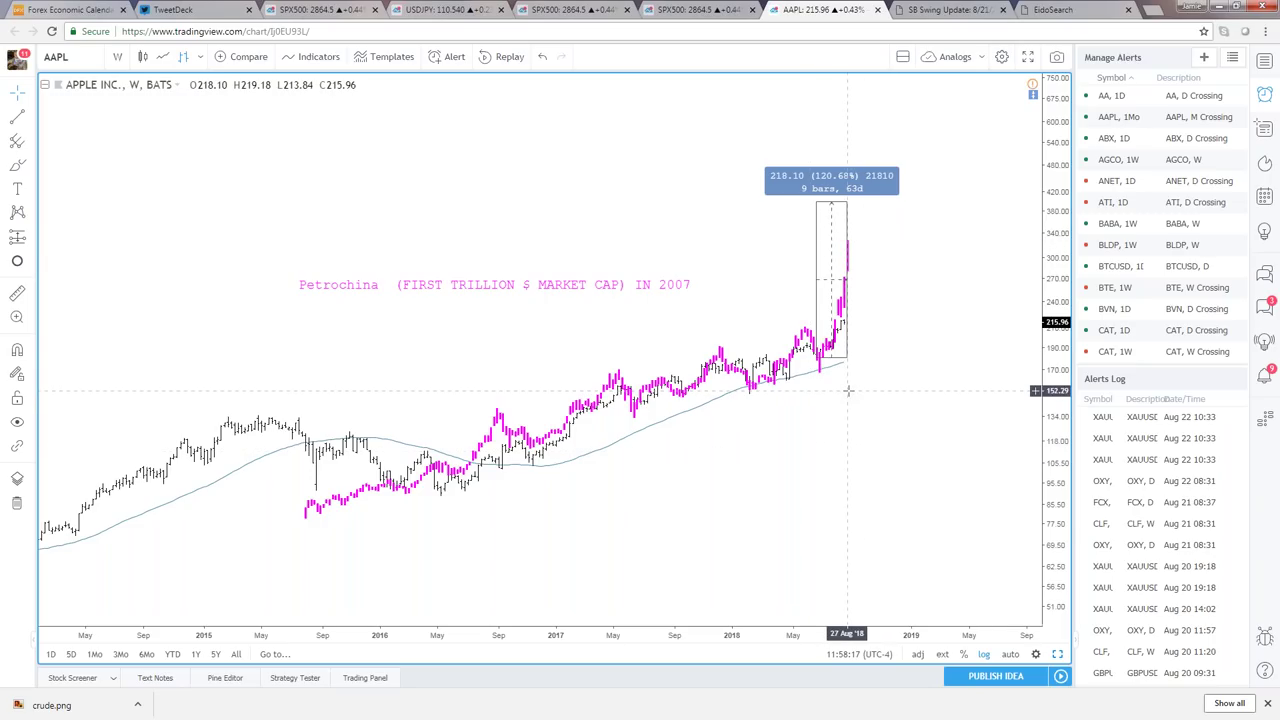
left_click(1010, 654)
scroll(827, 598, "down", 3)
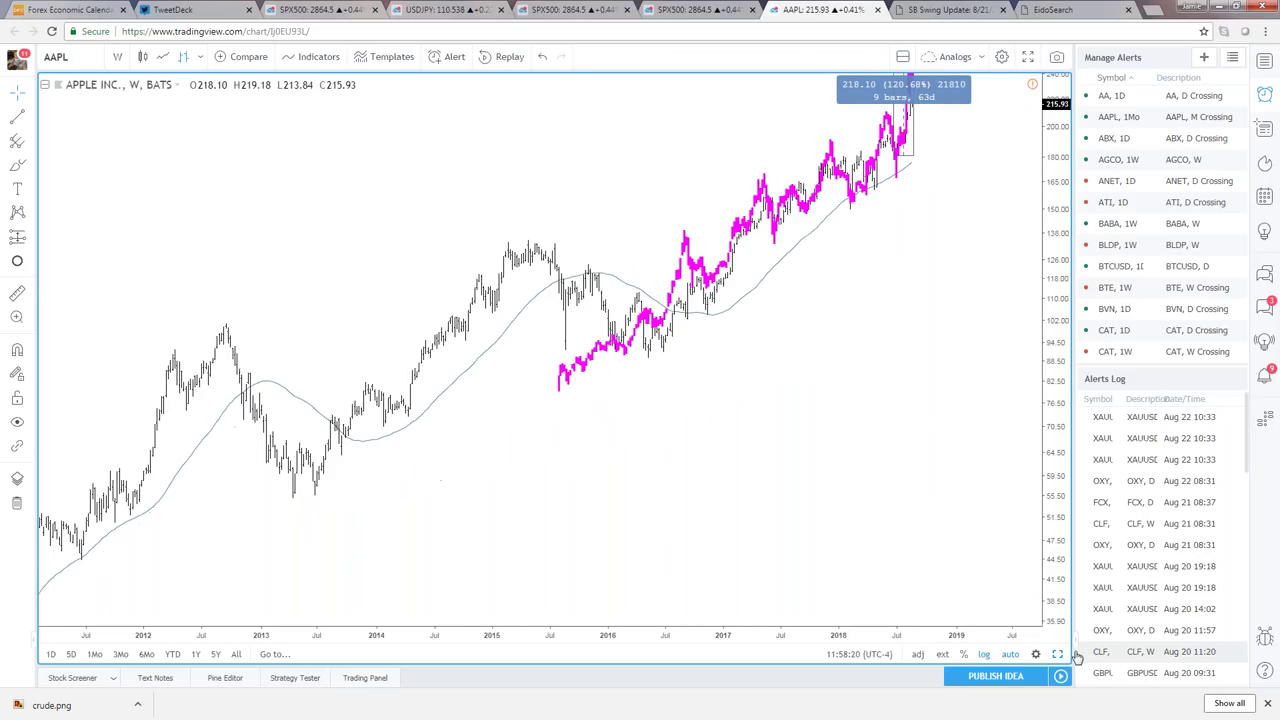